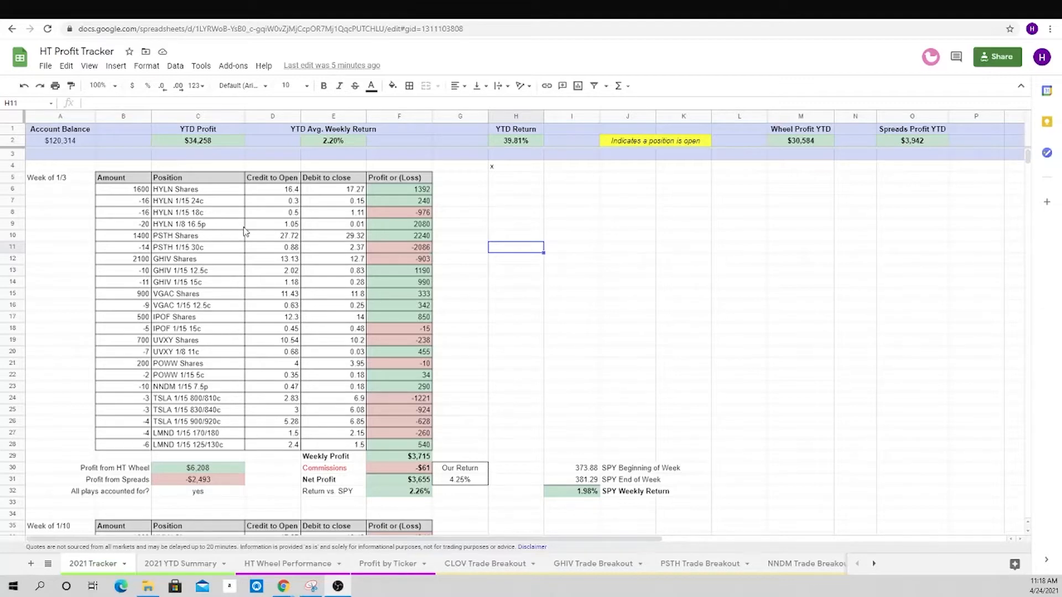
- Review the weekly results, monthly summary and performance charts on the 2021 YTD Summary sheet
{"action": "left_click", "coordinate": [190, 563]}
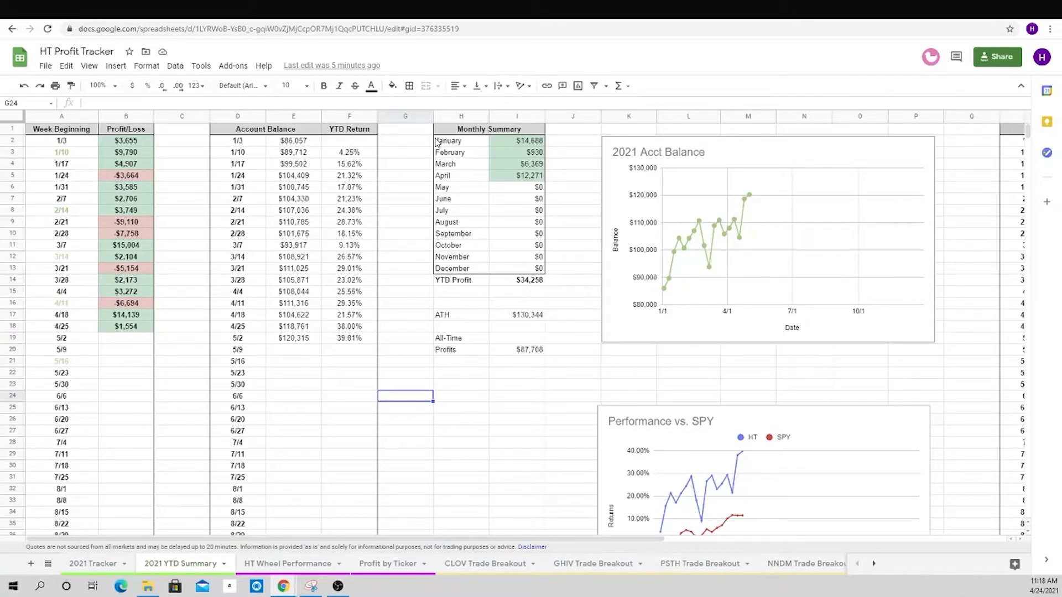
{"action": "scroll", "coordinate": [712, 221], "scroll_direction": "down", "scroll_amount": 1}
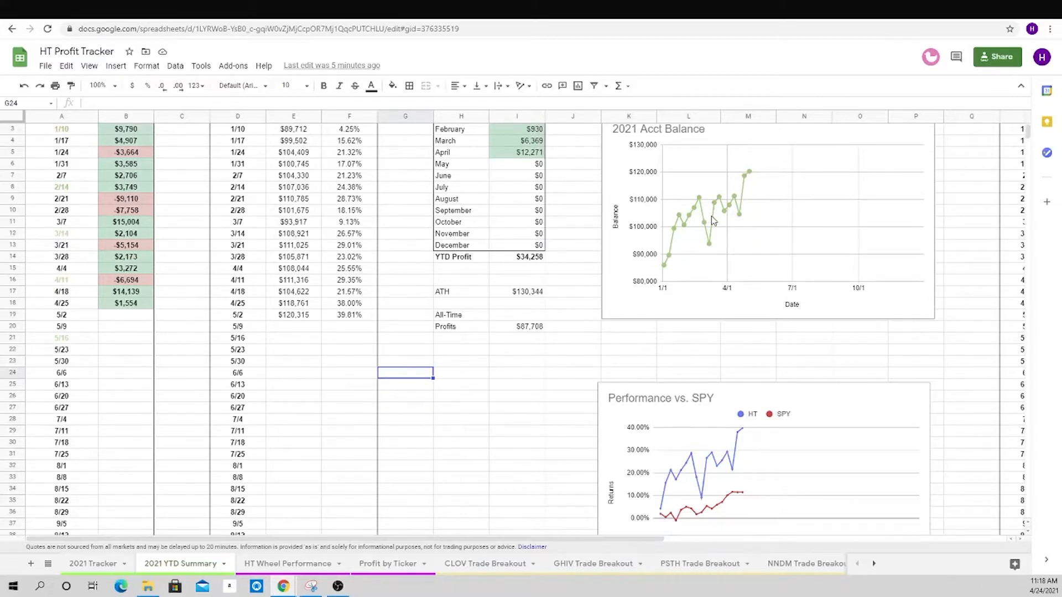
{"action": "scroll", "coordinate": [687, 440], "scroll_direction": "down", "scroll_amount": 3}
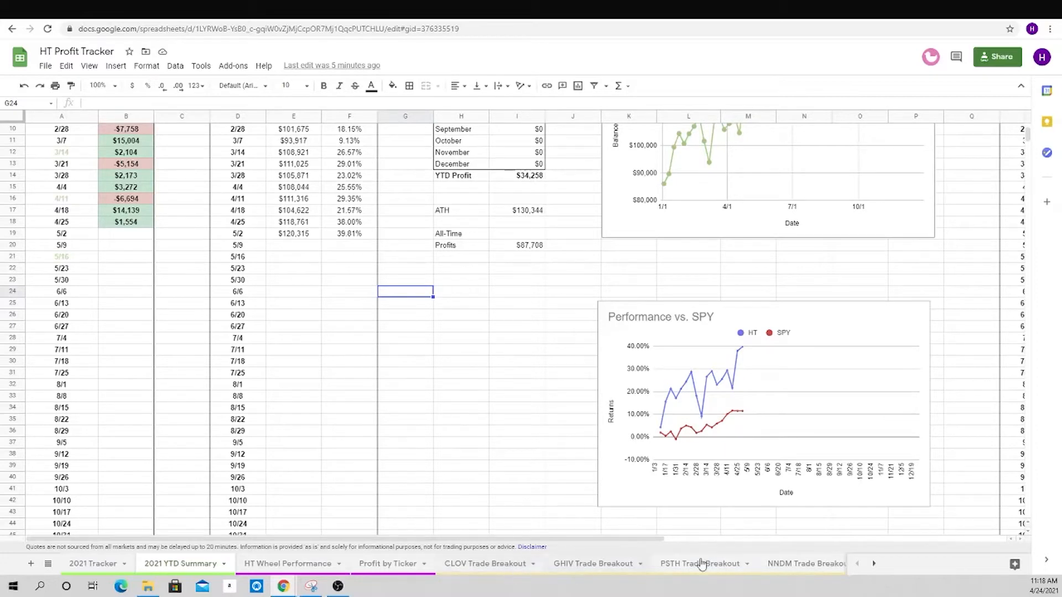
- Look through the NNDM, OPEN, OCGN, Z and GHIV trade breakout sheets and return to the 2021 Tracker sheet
{"action": "left_click", "coordinate": [792, 570]}
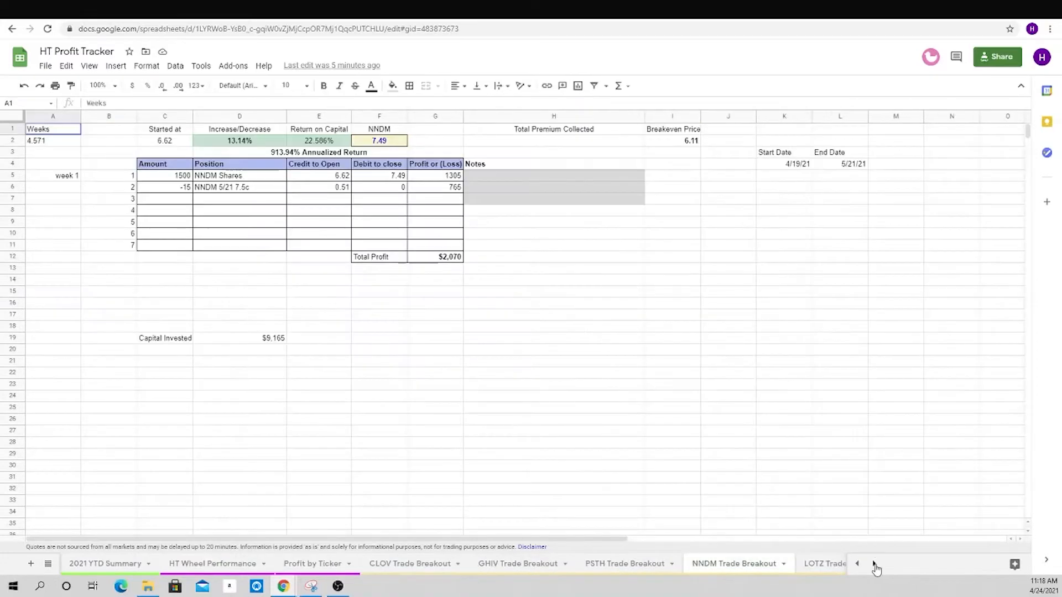
{"action": "left_click", "coordinate": [874, 563]}
{"action": "left_click", "coordinate": [874, 563]}
{"action": "left_click", "coordinate": [634, 567]}
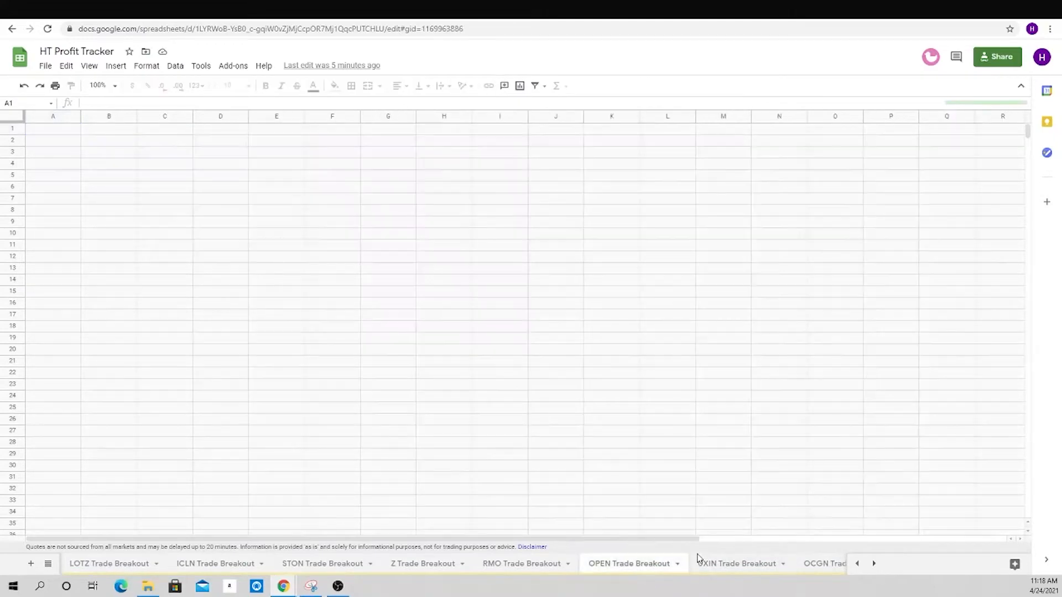
{"action": "left_click", "coordinate": [821, 564]}
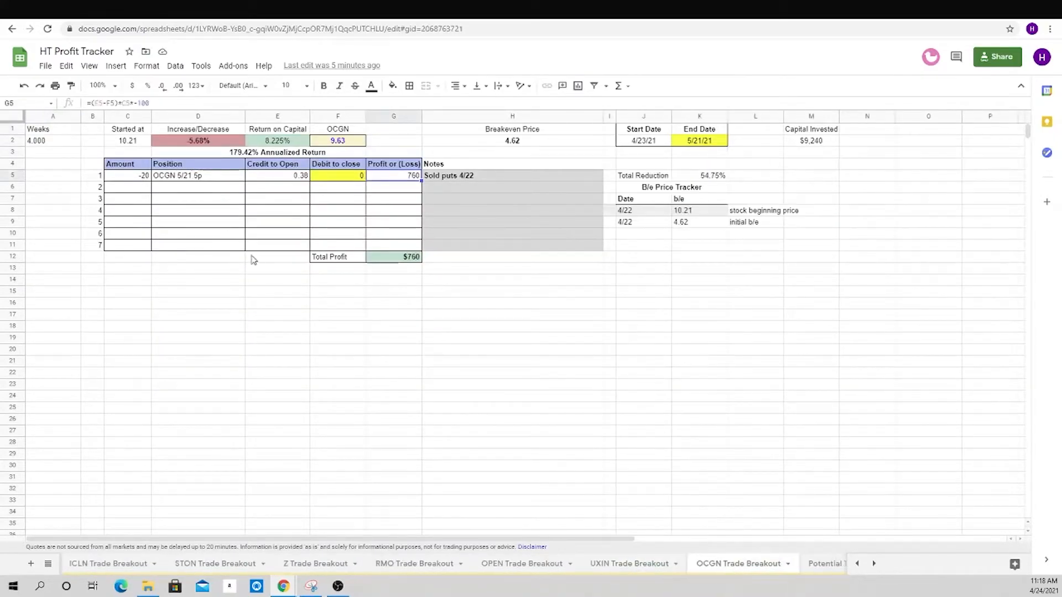
{"action": "left_click", "coordinate": [554, 570]}
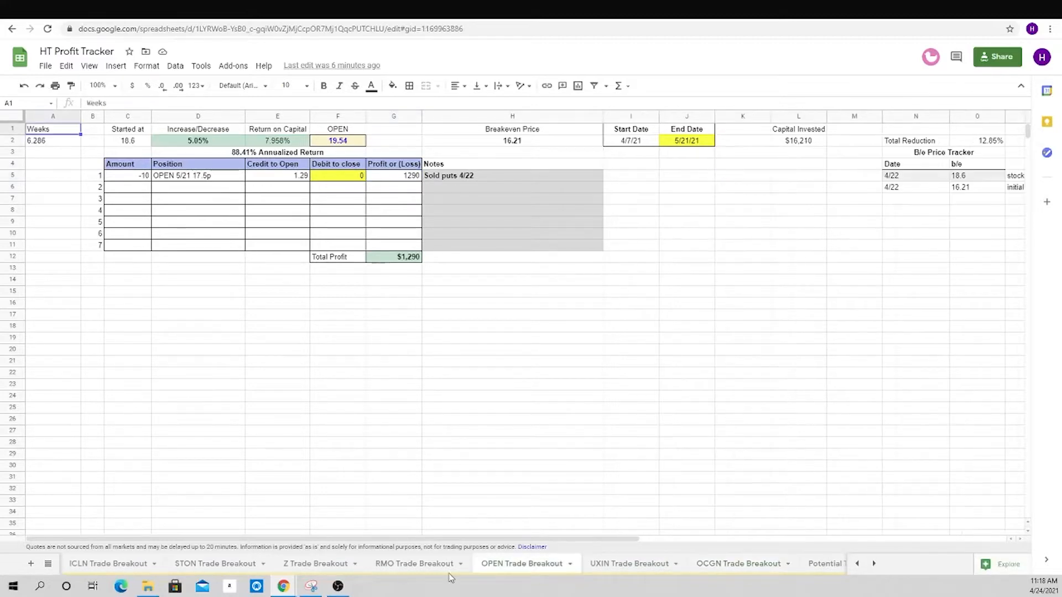
{"action": "left_click", "coordinate": [336, 566]}
{"action": "left_click", "coordinate": [857, 565]}
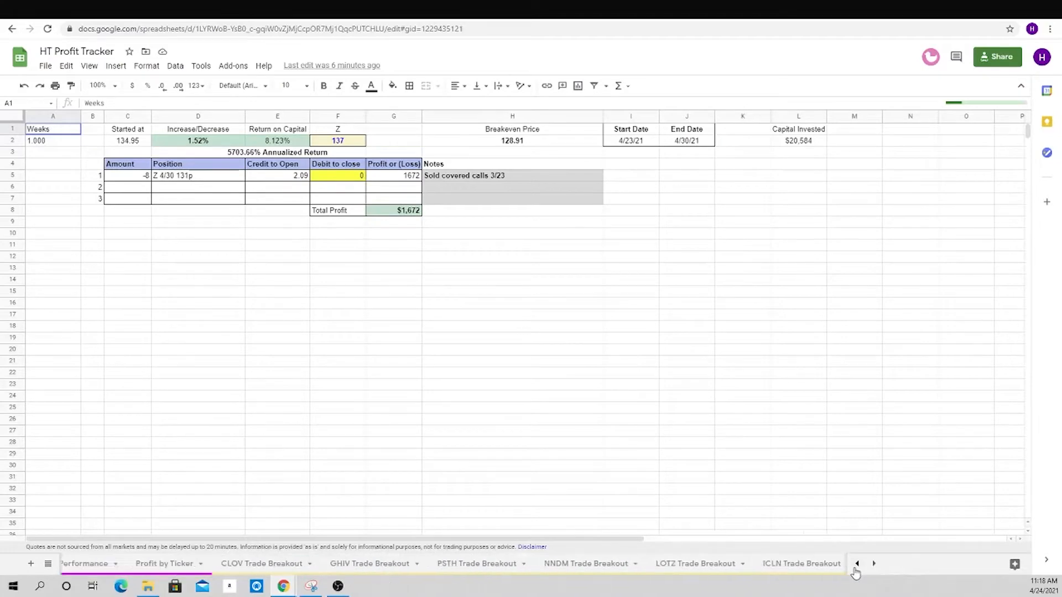
{"action": "left_click", "coordinate": [857, 564]}
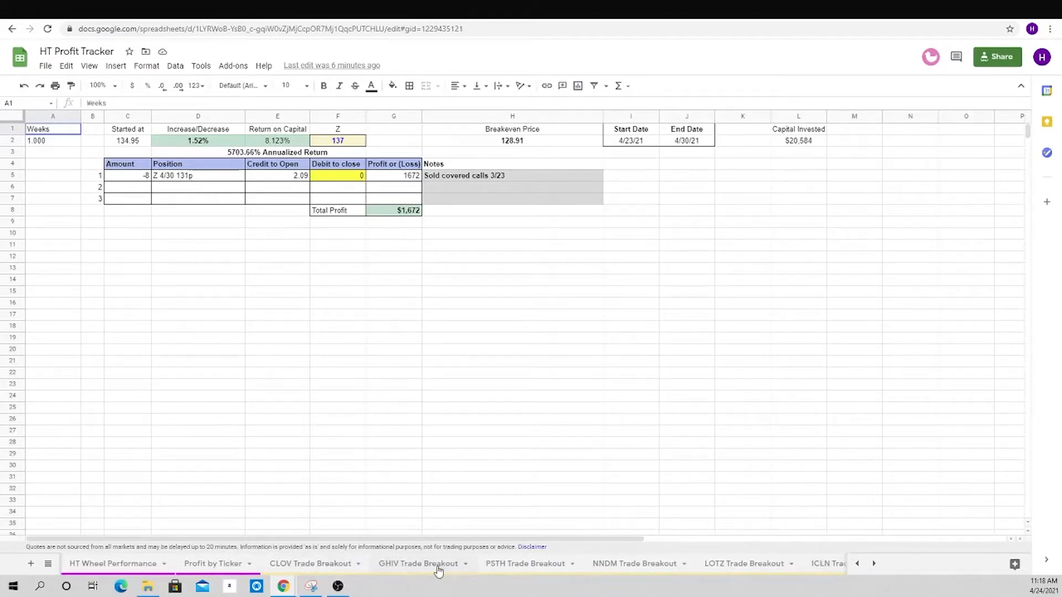
{"action": "left_click", "coordinate": [438, 567]}
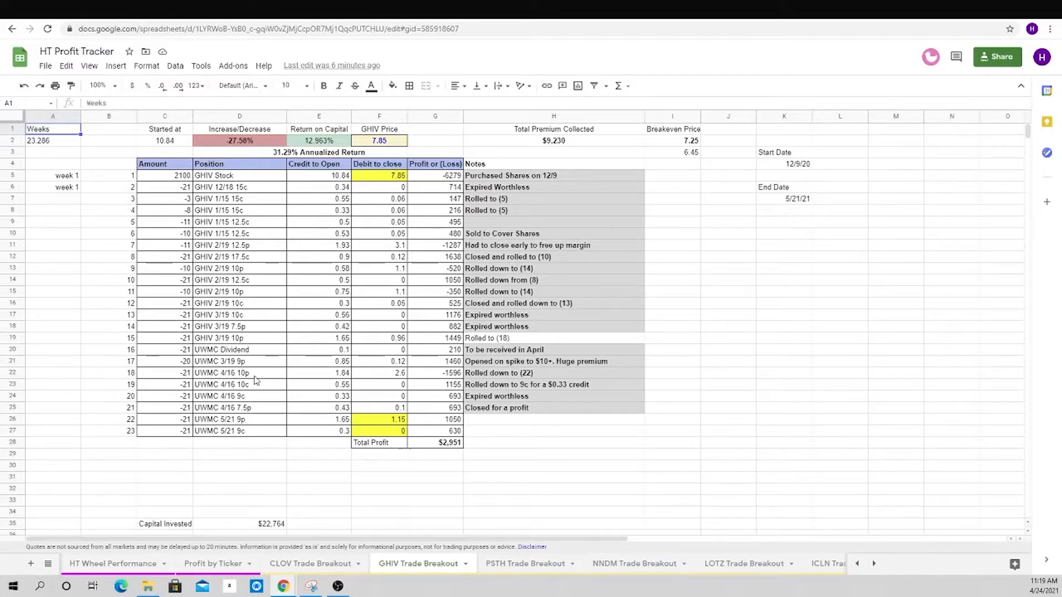
{"action": "left_click", "coordinate": [857, 564]}
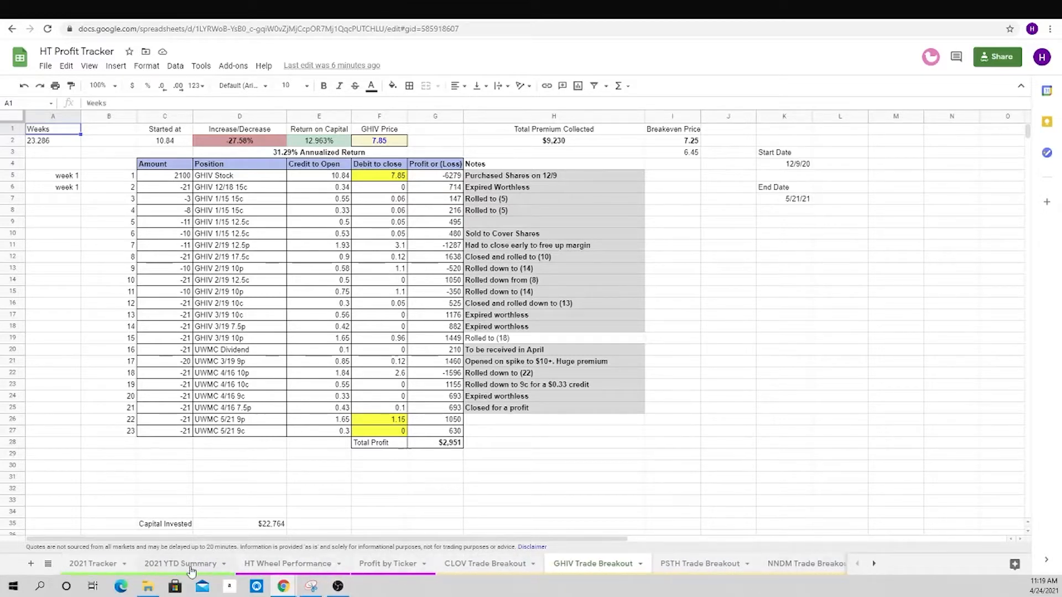
{"action": "left_click", "coordinate": [93, 566]}
{"action": "left_click", "coordinate": [93, 565]}
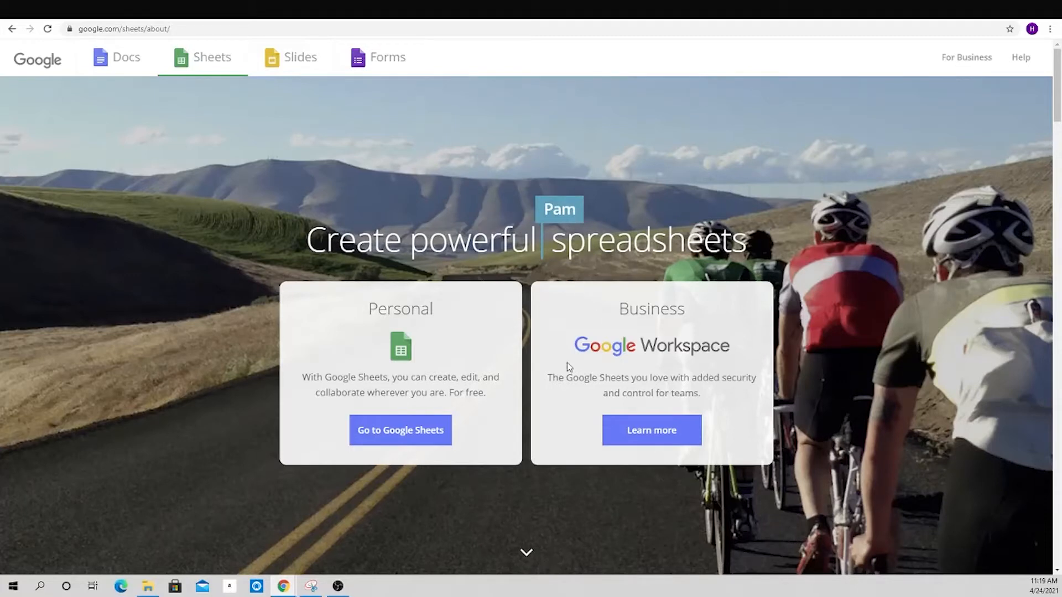
- Create a blank Google Sheets spreadsheet and name it "Profit Tracker Example"
{"action": "left_click", "coordinate": [411, 433]}
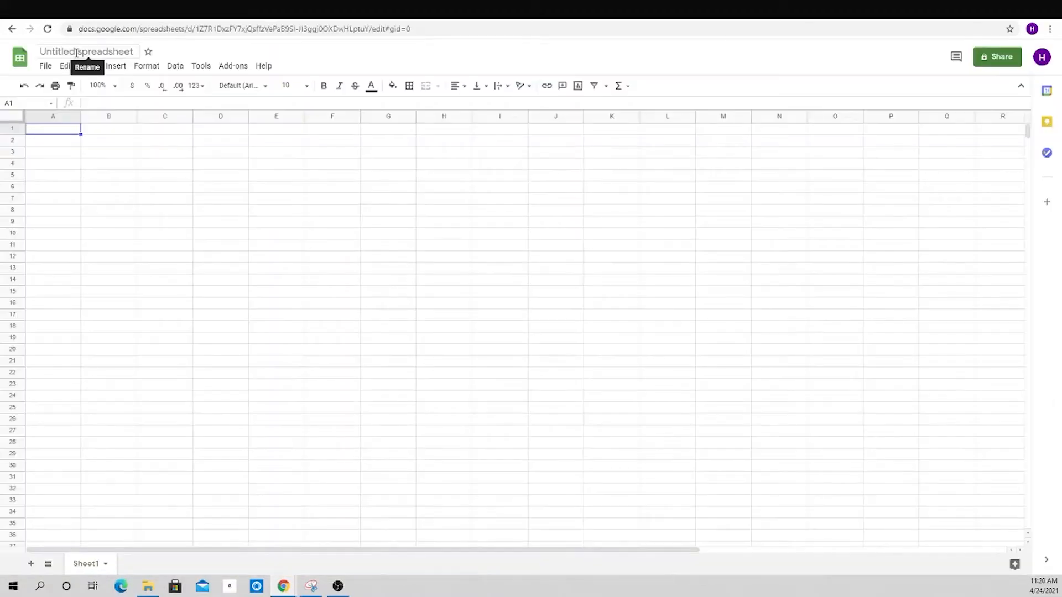
{"action": "left_click", "coordinate": [76, 53]}
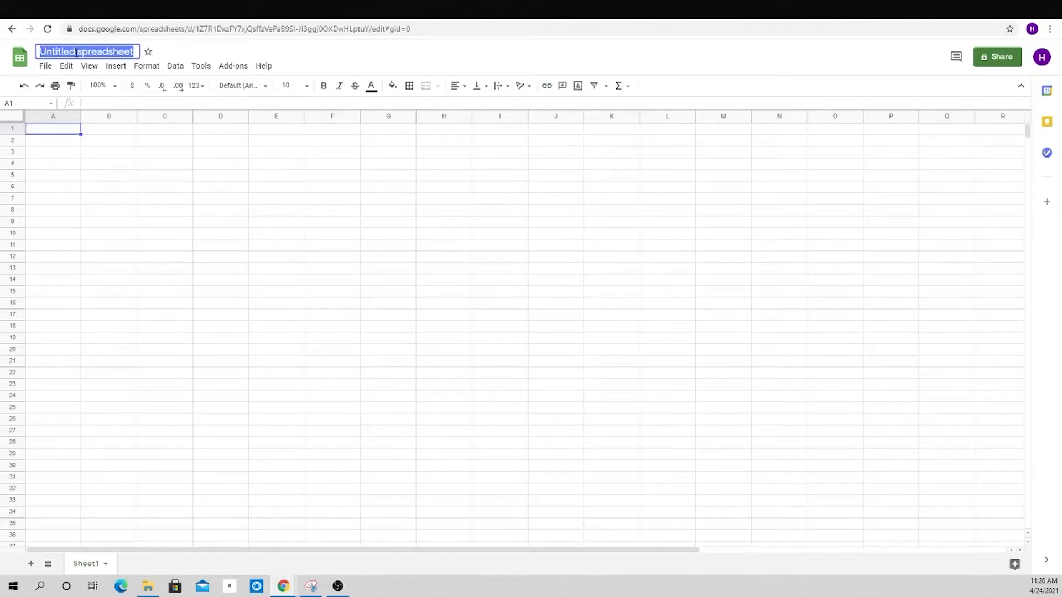
{"action": "type", "text": "Profit Tracker"}
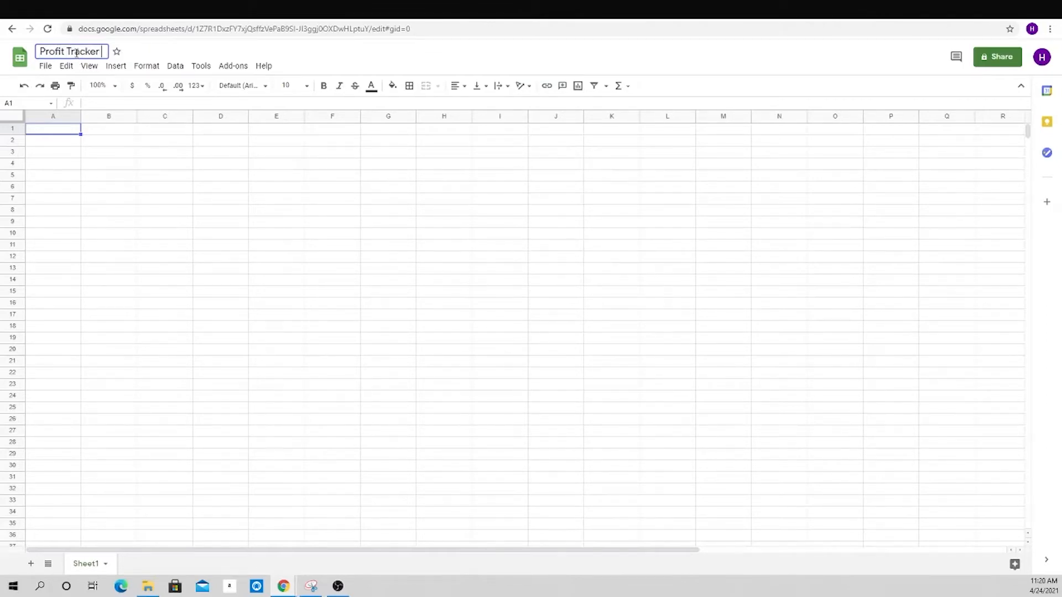
{"action": "type", "text": " Example"}
{"action": "key", "text": "Return"}
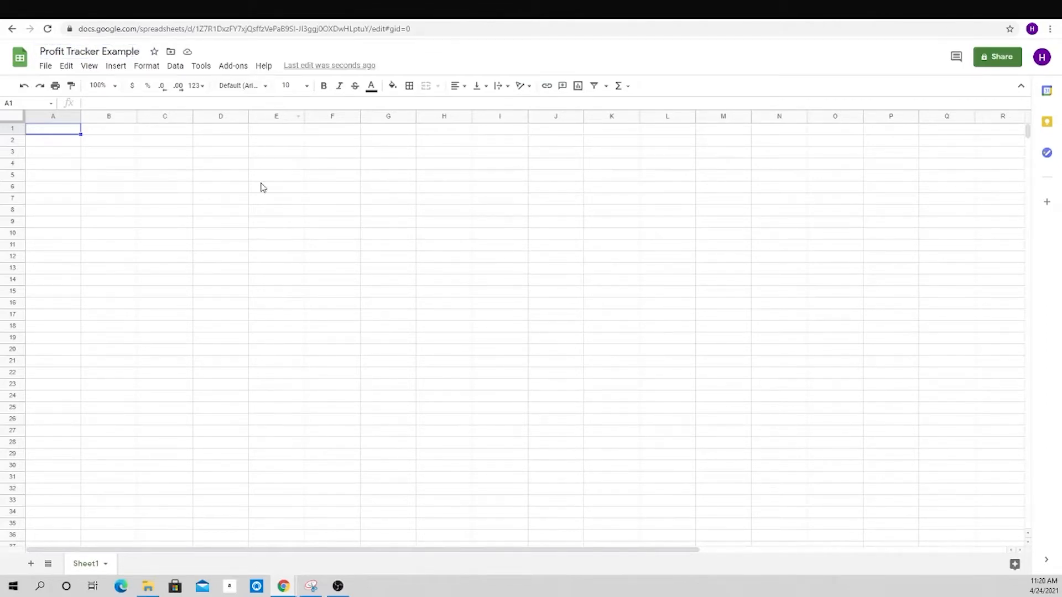
{"action": "left_click", "coordinate": [261, 234]}
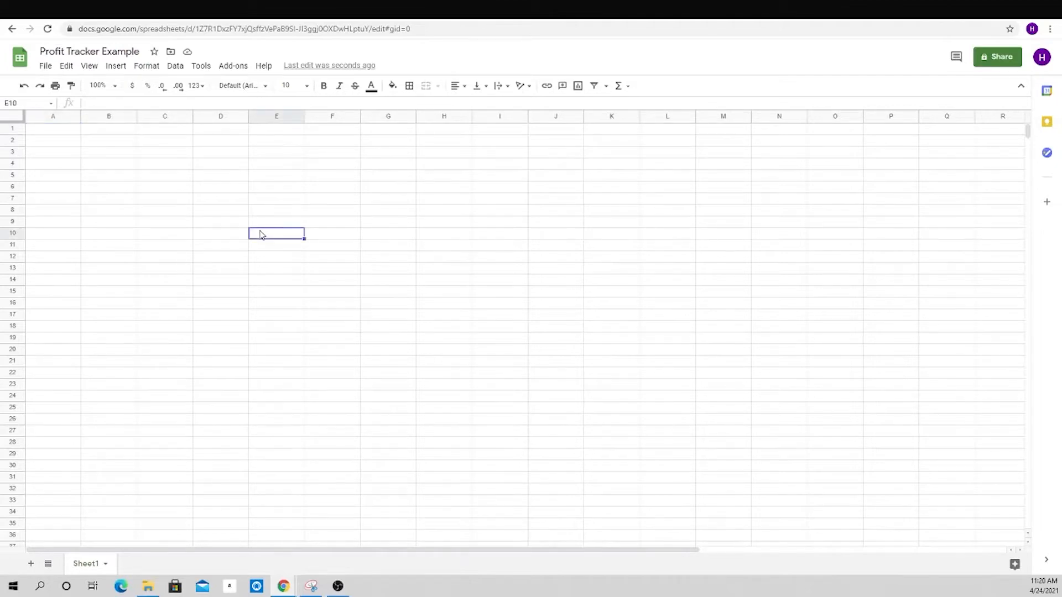
- Rename the first sheet "Weekly Tracker" and add a second sheet named "Yearly Summary"
{"action": "double_click", "coordinate": [95, 570]}
{"action": "type", "text": "Weekly Trac"}
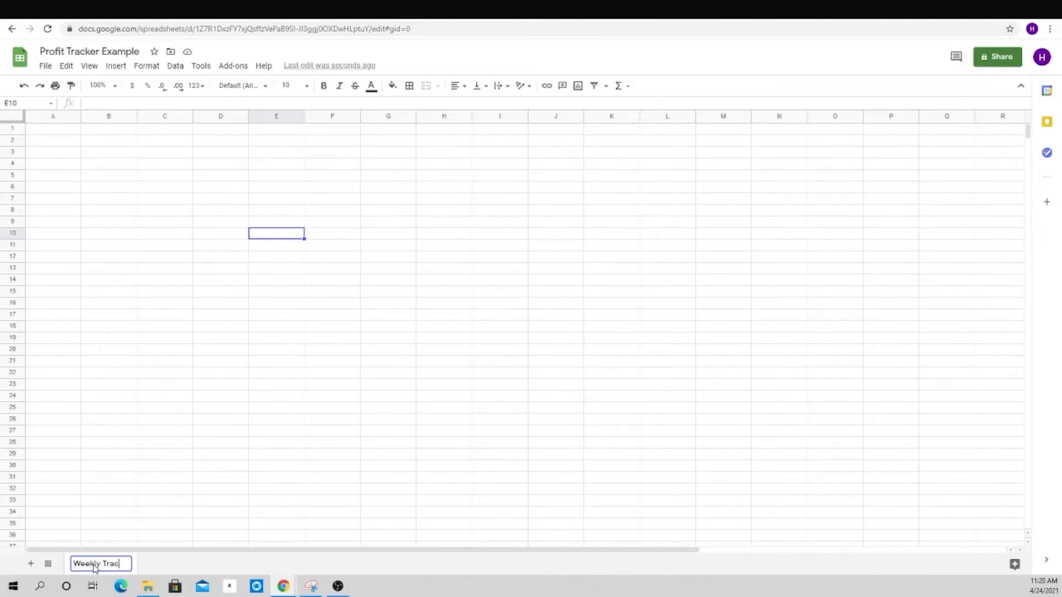
{"action": "type", "text": "ker"}
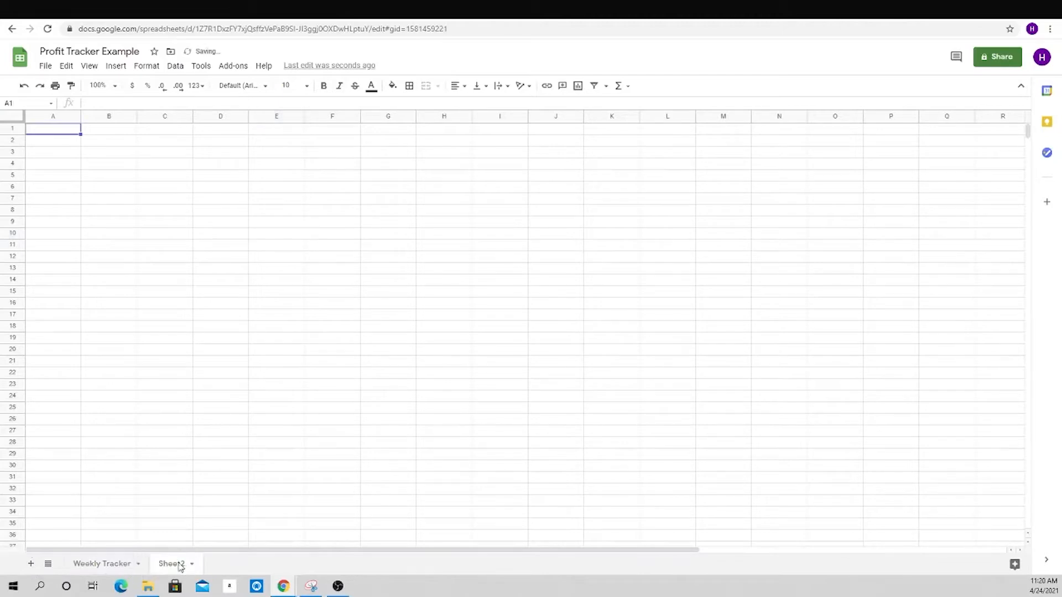
{"action": "double_click", "coordinate": [176, 564]}
{"action": "type", "text": "Yearly Summary"}
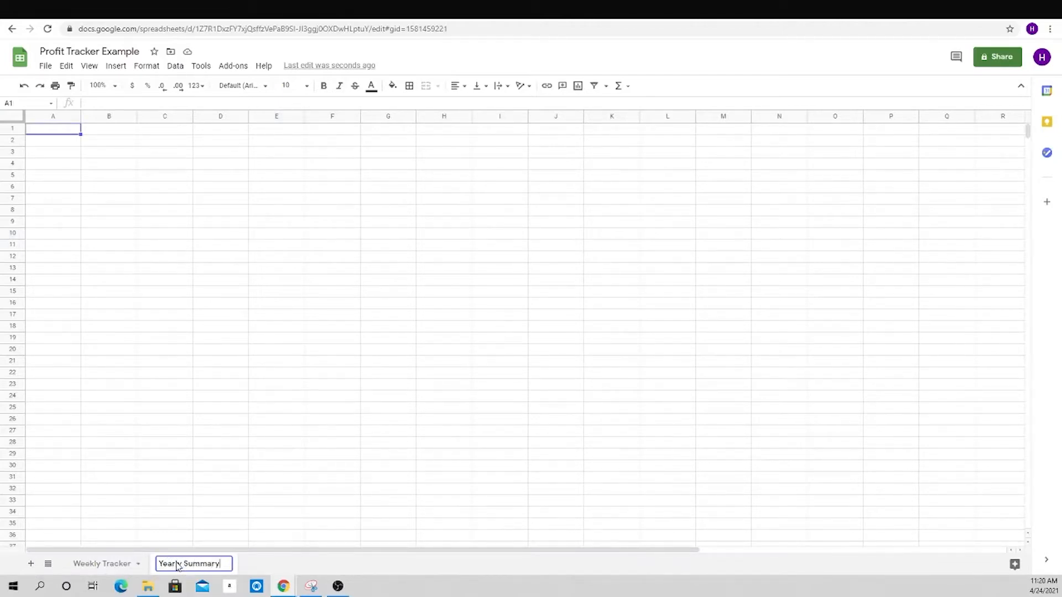
{"action": "key", "text": "Return"}
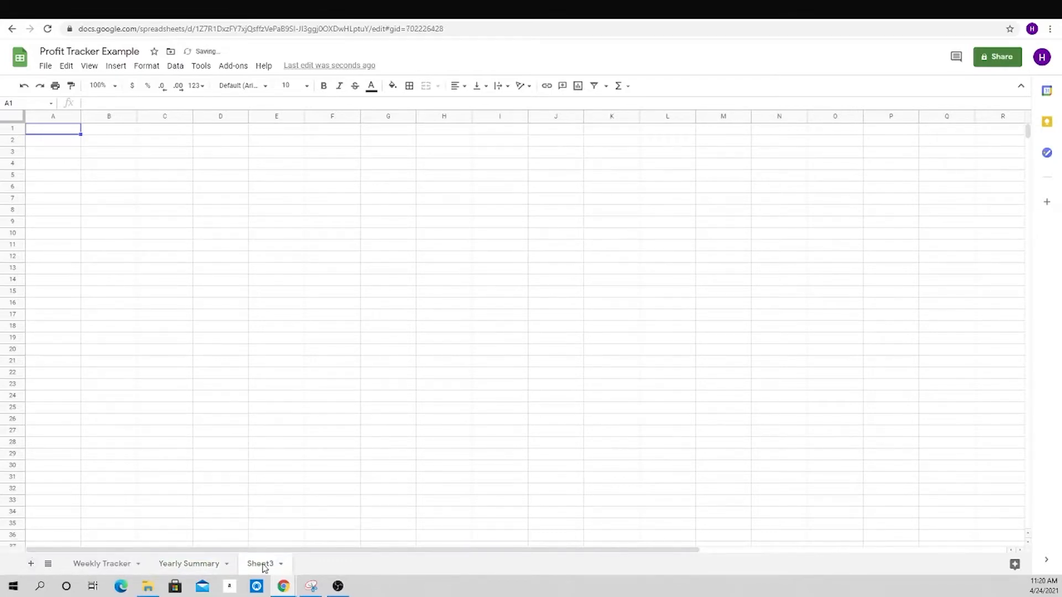
- Add three more sheets named "Stock A Breakout", "Stock B Breakout" and "Stock C Breakout"
{"action": "double_click", "coordinate": [262, 564]}
{"action": "type", "text": "Stock A Breakout"}
{"action": "key", "text": "Return"}
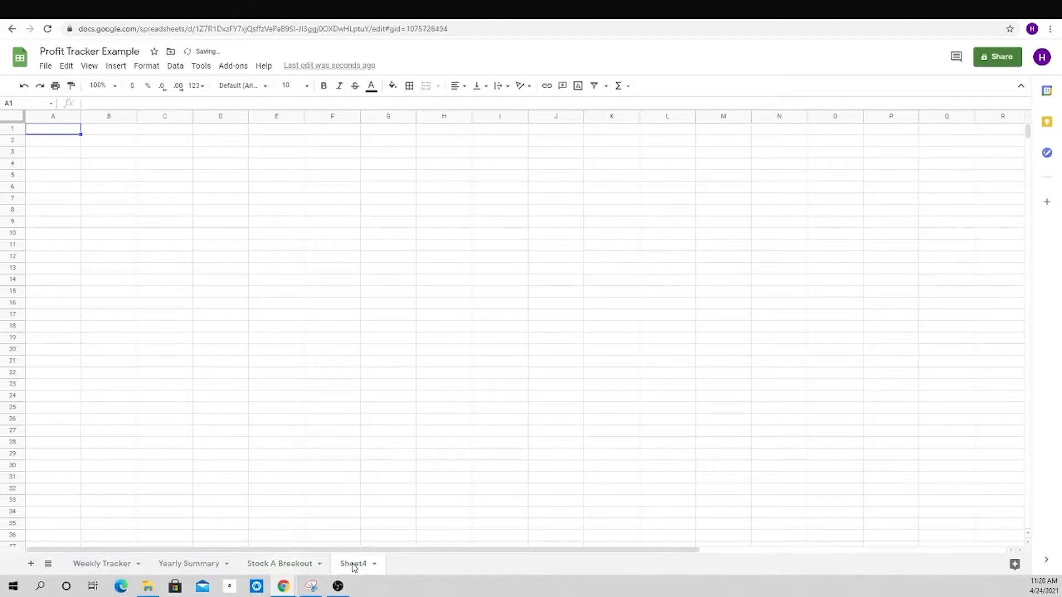
{"action": "double_click", "coordinate": [359, 567]}
{"action": "type", "text": "Stock B Breakout"}
{"action": "key", "text": "Return"}
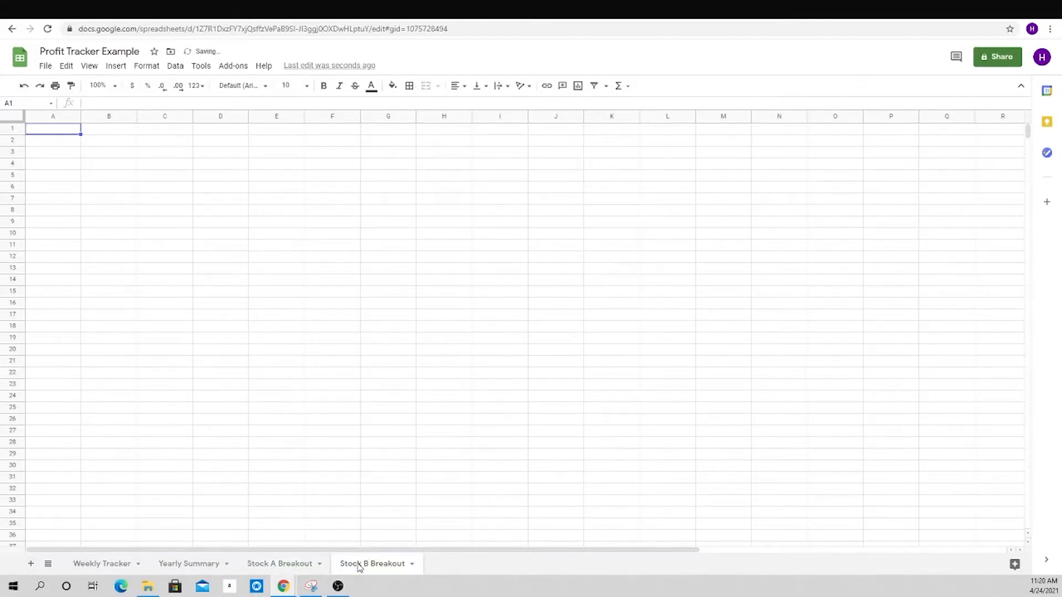
{"action": "left_click", "coordinate": [31, 564]}
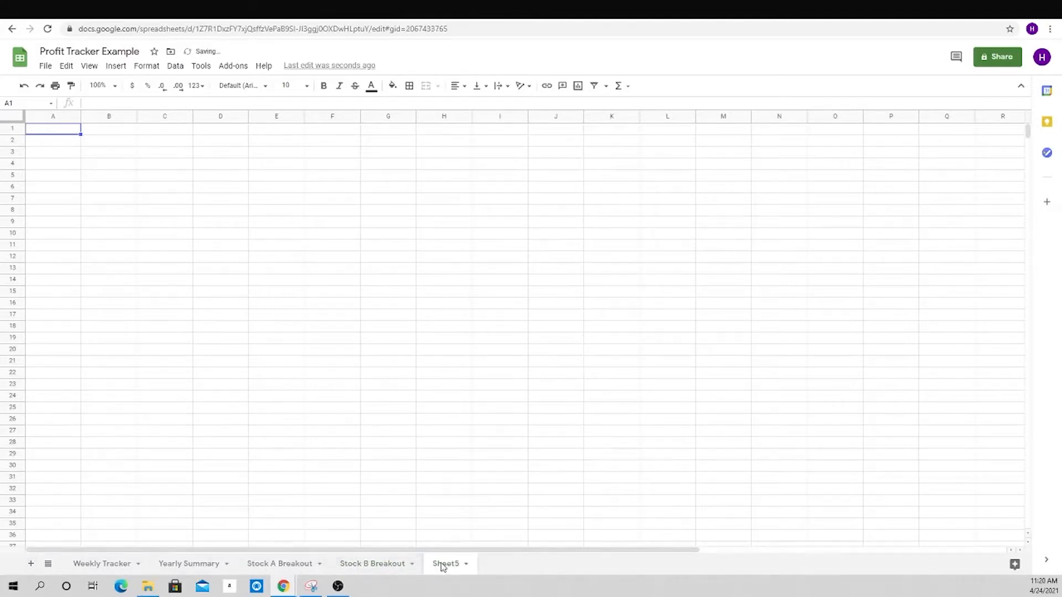
{"action": "double_click", "coordinate": [449, 566]}
{"action": "type", "text": "Stock C Breakout"}
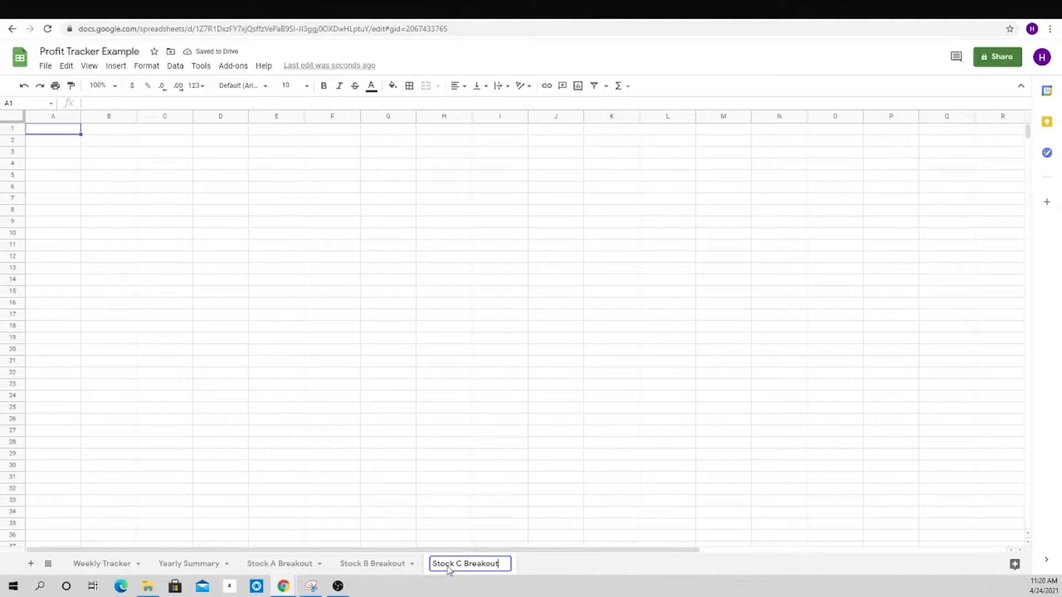
{"action": "key", "text": "Return"}
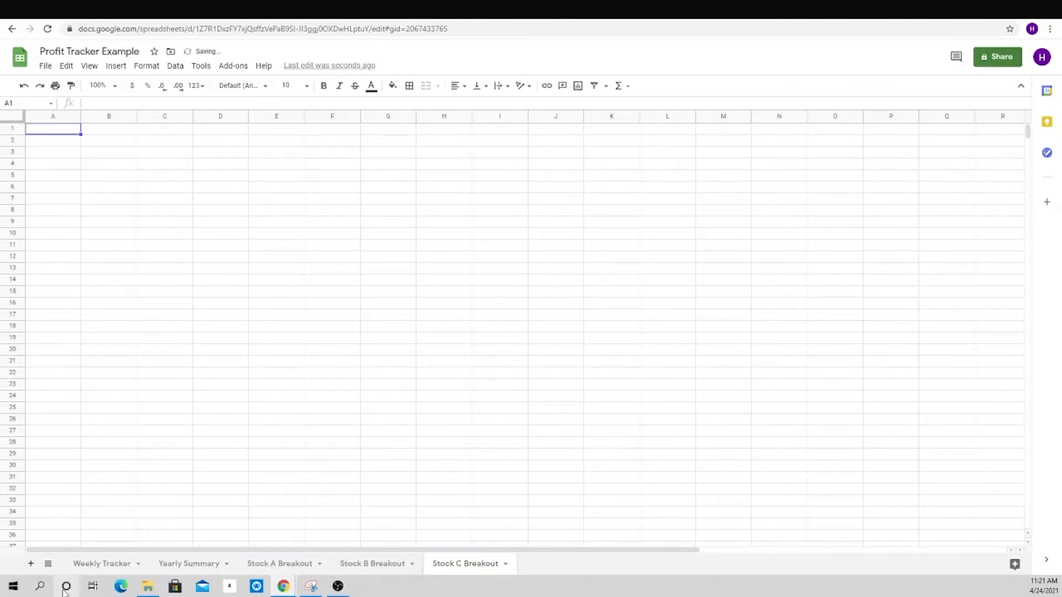
- Enter the heading "Account Balance" in cell A1 of the Weekly Tracker sheet
{"action": "left_click", "coordinate": [105, 565]}
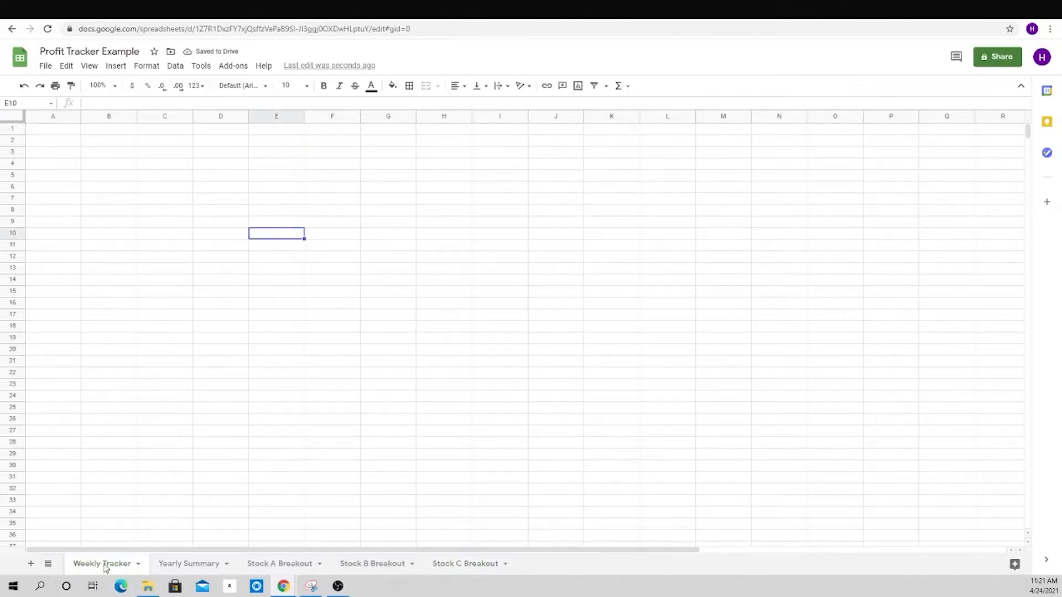
{"action": "left_click", "coordinate": [61, 130]}
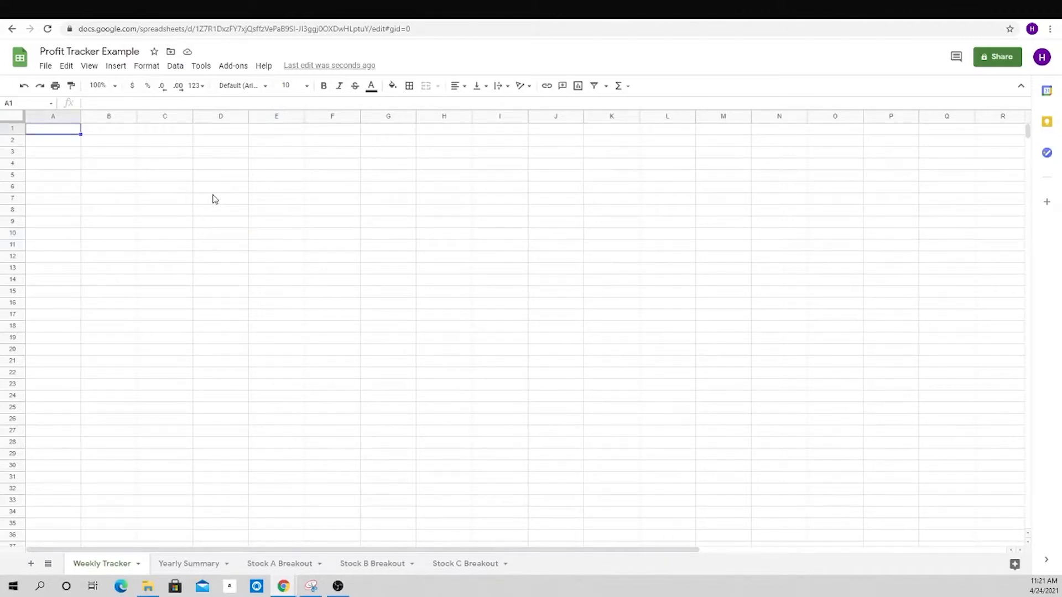
{"action": "type", "text": "Account Balance"}
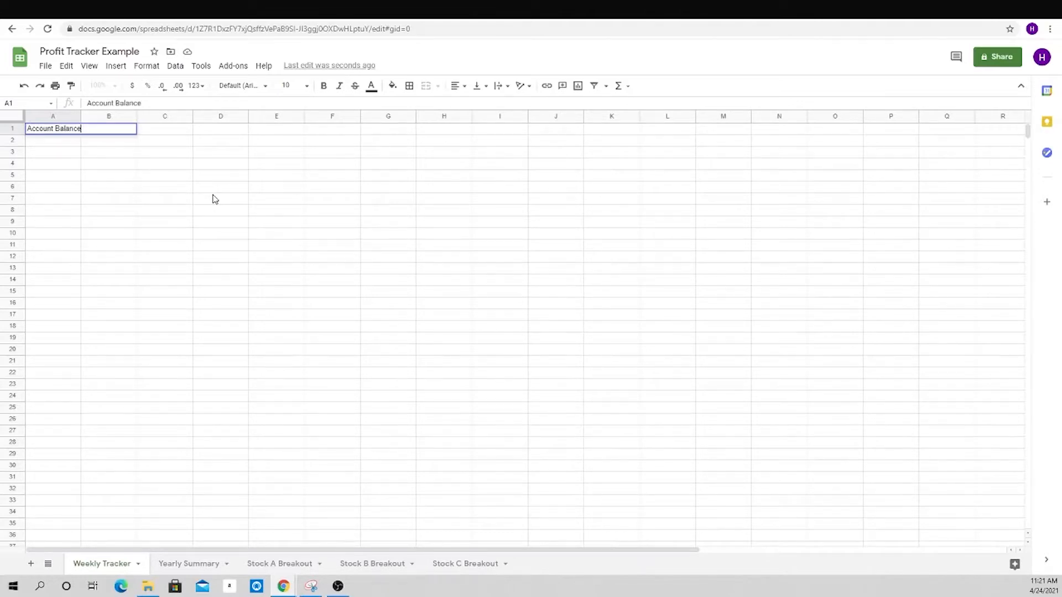
{"action": "key", "text": "Return"}
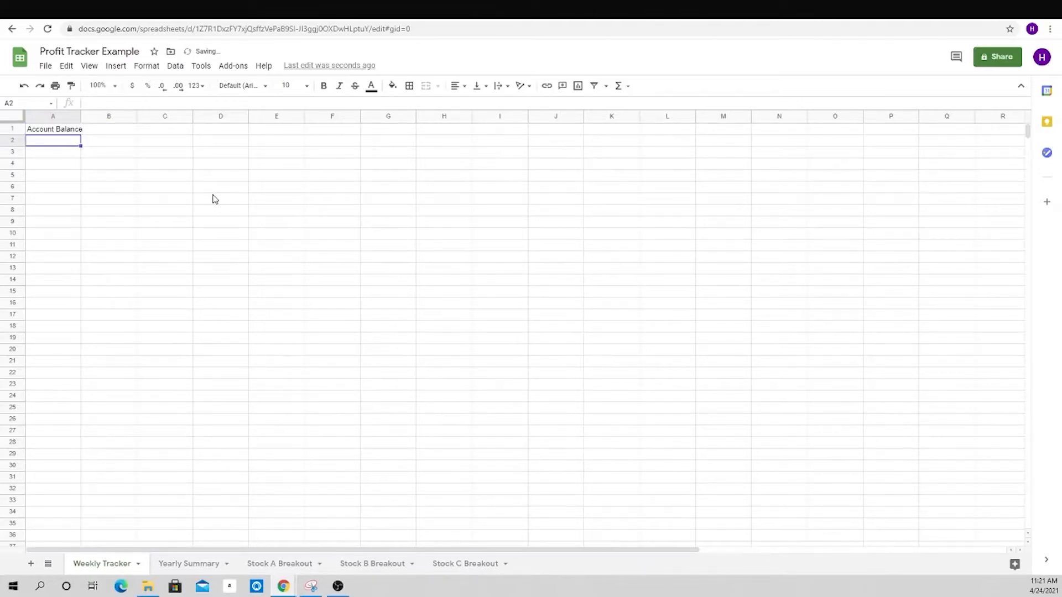
{"action": "key", "text": "Up"}
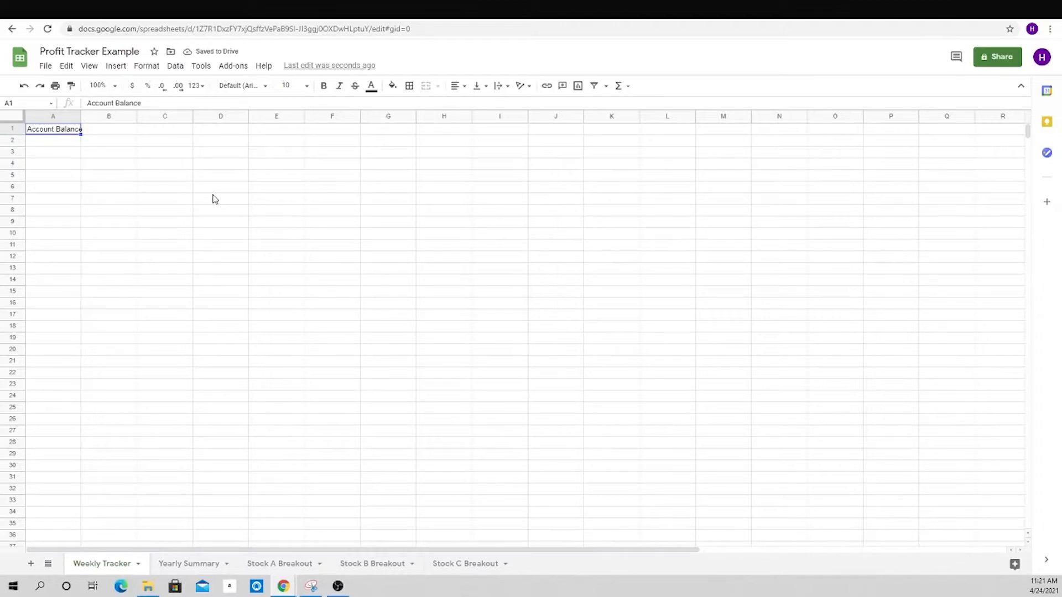
- Enter the headings "YTD Profit" in C1 and "YTD Avg. Weekly Return" in E1 of the Weekly Tracker sheet
{"action": "key", "text": "Right"}
{"action": "key", "text": "Right"}
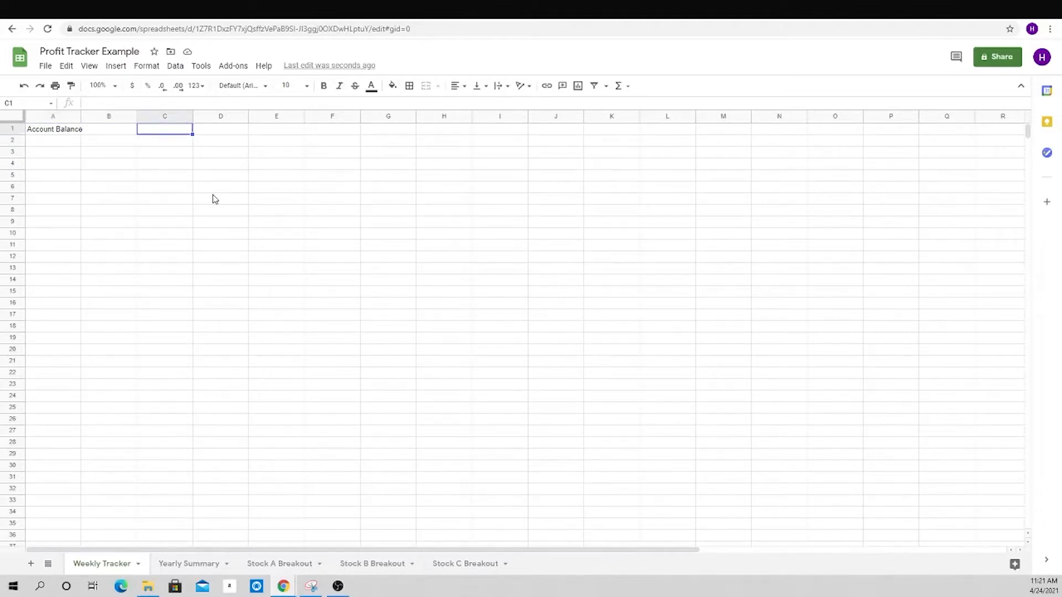
{"action": "type", "text": "YTD Profit"}
{"action": "key", "text": "Return"}
{"action": "key", "text": "Right"}
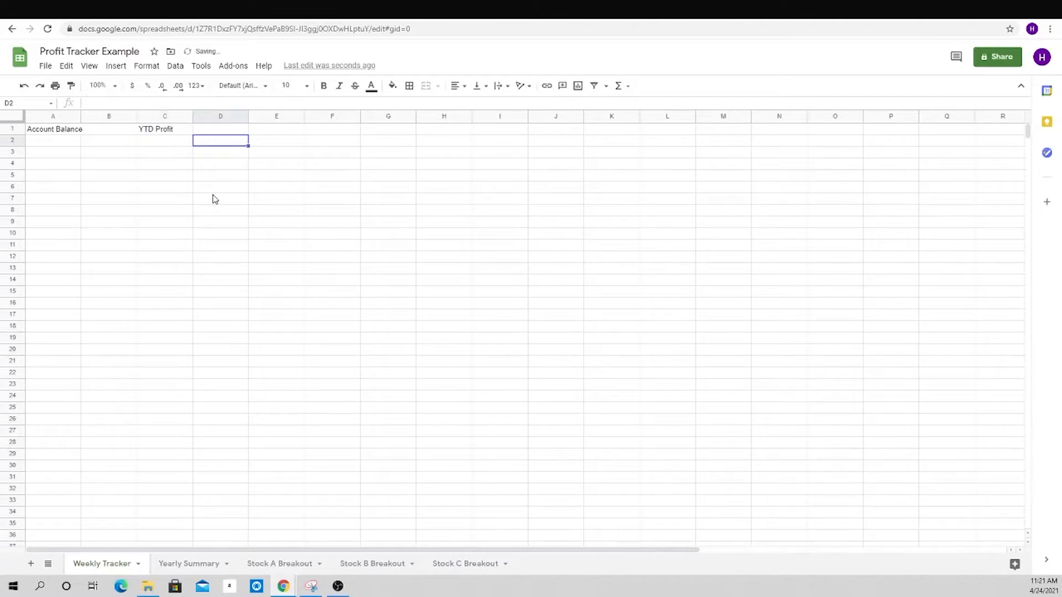
{"action": "key", "text": "Right"}
{"action": "key", "text": "Up"}
{"action": "type", "text": "YTD A"}
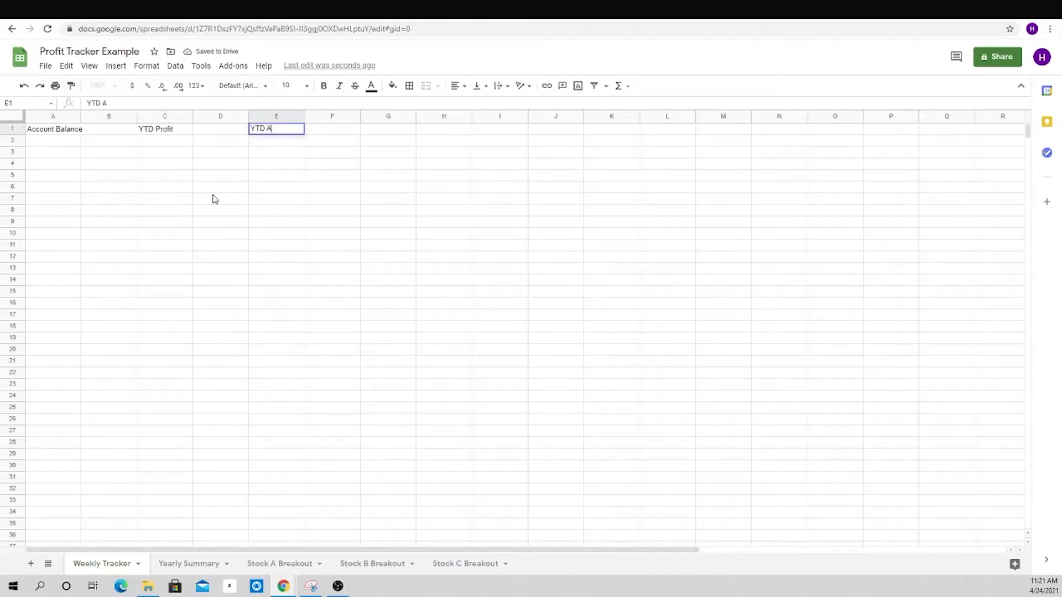
{"action": "type", "text": "vg. Weekly Return"}
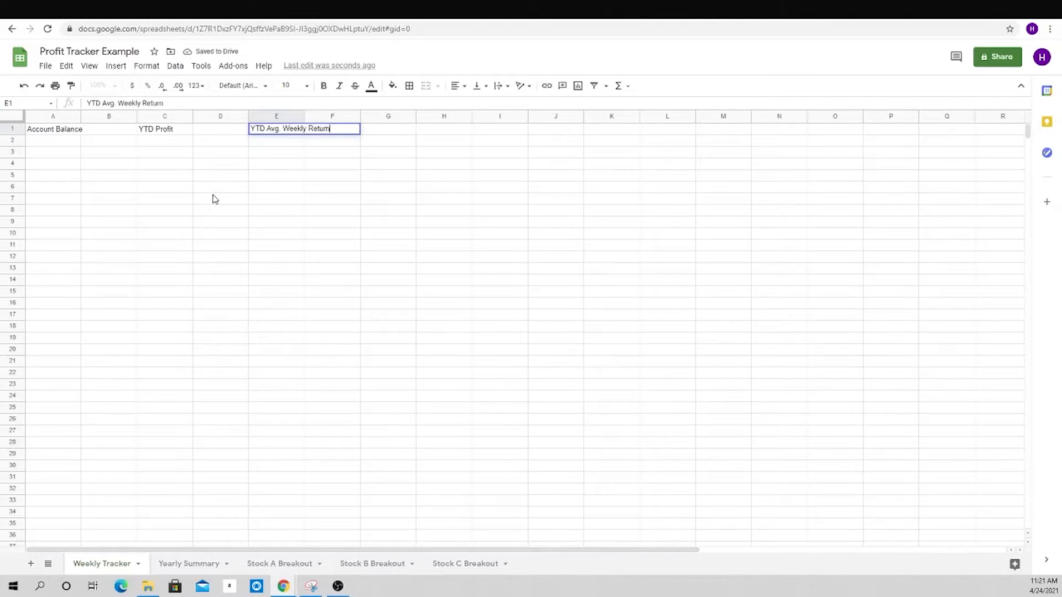
- Enter the heading "YTD Return (%)" in cell H1 of the Weekly Tracker sheet
{"action": "key", "text": "Return"}
{"action": "key", "text": "Up"}
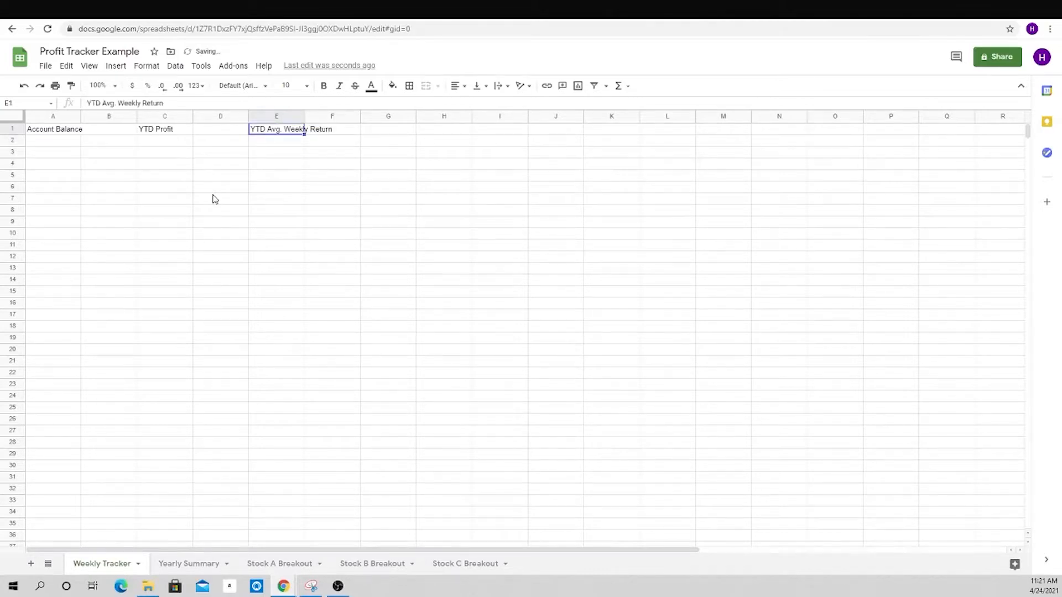
{"action": "left_click", "coordinate": [448, 131]}
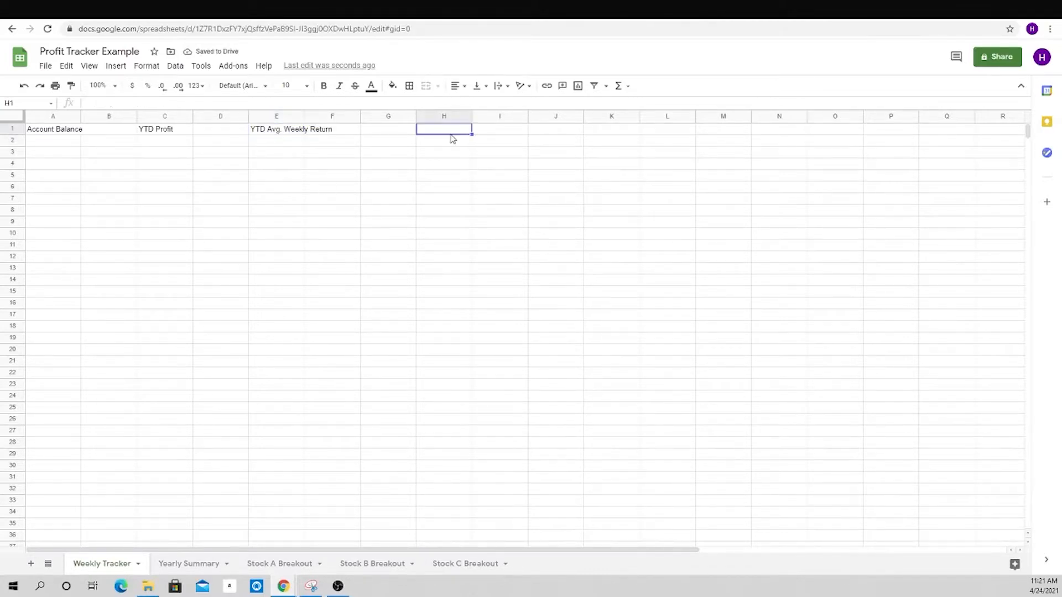
{"action": "type", "text": "YTD Return (%)"}
{"action": "key", "text": "Return"}
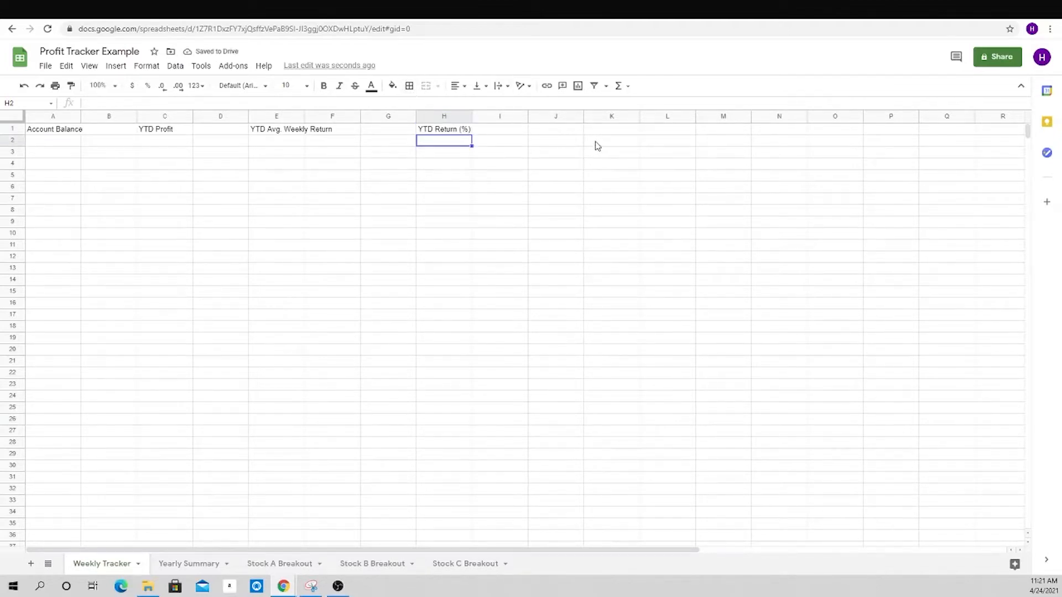
- Enter the headings "Wheel Profits" in J1 and "Spread Profits YTD" in L1
{"action": "left_click", "coordinate": [568, 132]}
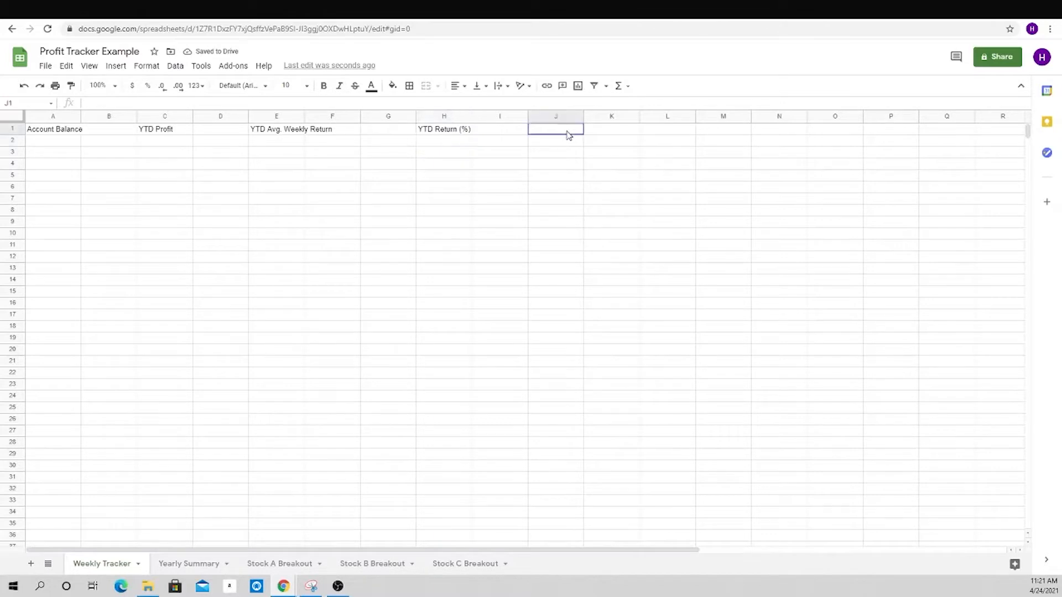
{"action": "type", "text": "Wheel Profits"}
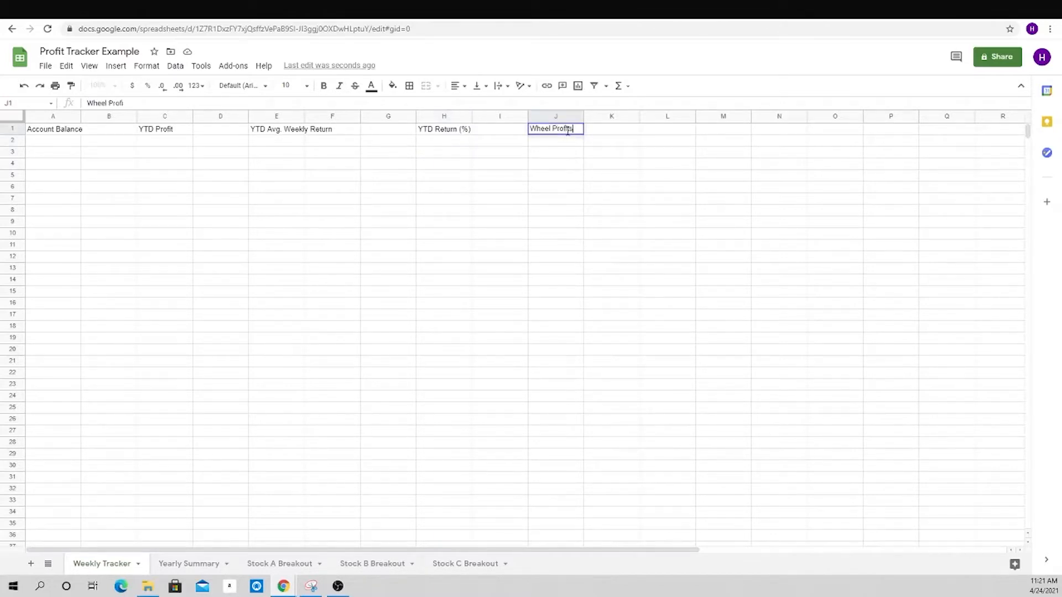
{"action": "key", "text": "Tab"}
{"action": "key", "text": "Tab"}
{"action": "type", "text": "Spread"}
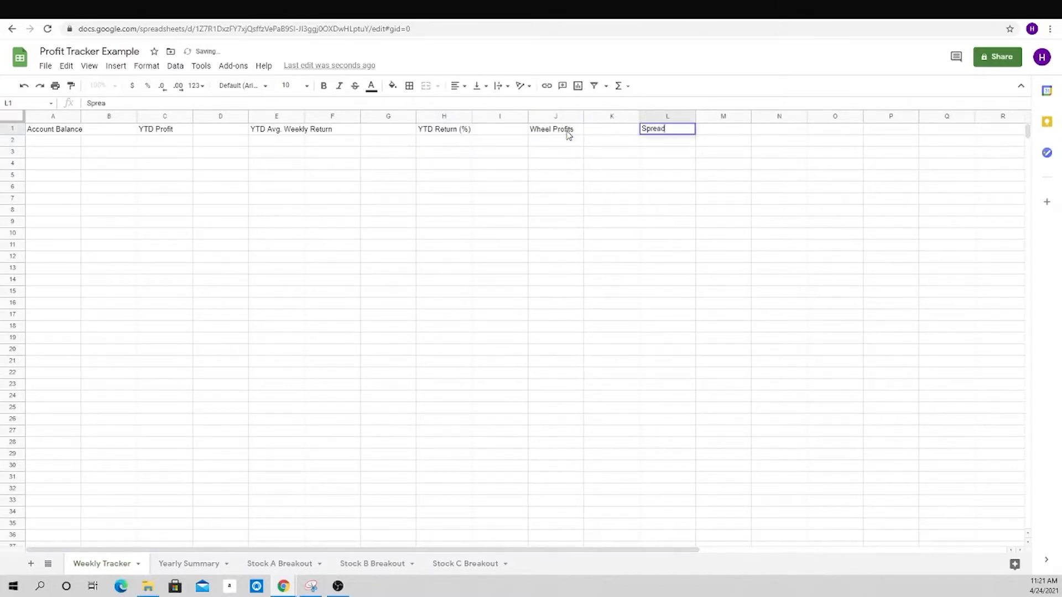
{"action": "type", "text": " Profits YT"}
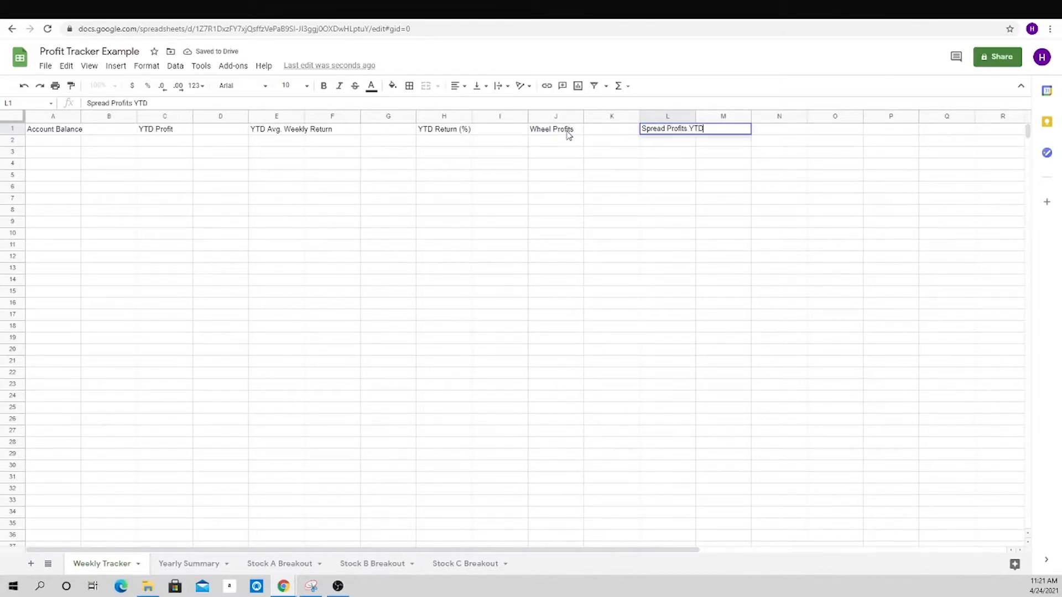
{"action": "type", "text": "D"}
{"action": "key", "text": "Return"}
- Change the J1 heading to "Wheel Profits YTD" and widen columns J and L to fit their headings
{"action": "left_click", "coordinate": [557, 130]}
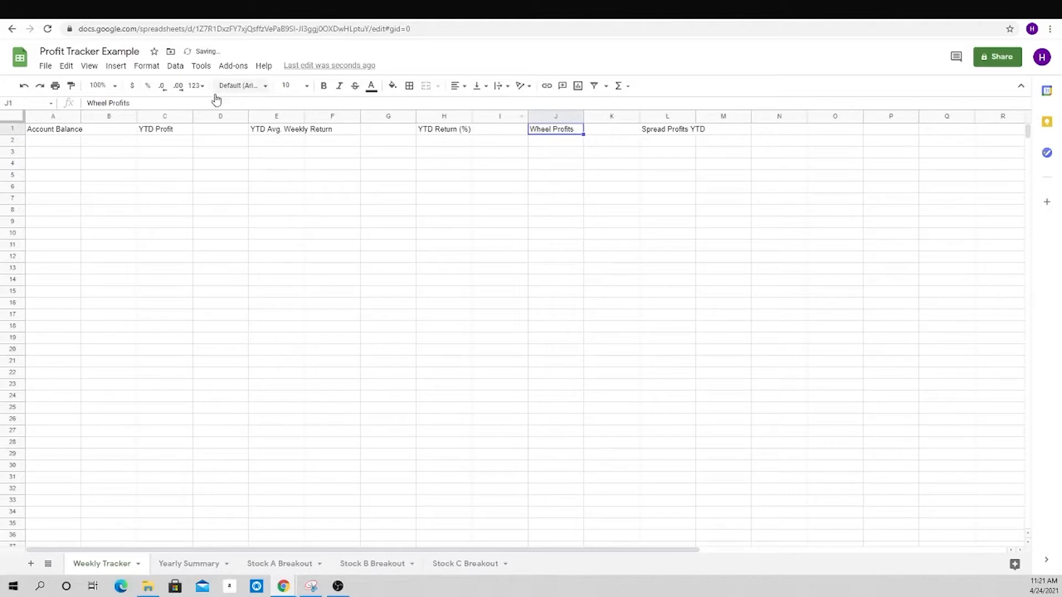
{"action": "left_click", "coordinate": [192, 105]}
{"action": "type", "text": "YTDS"}
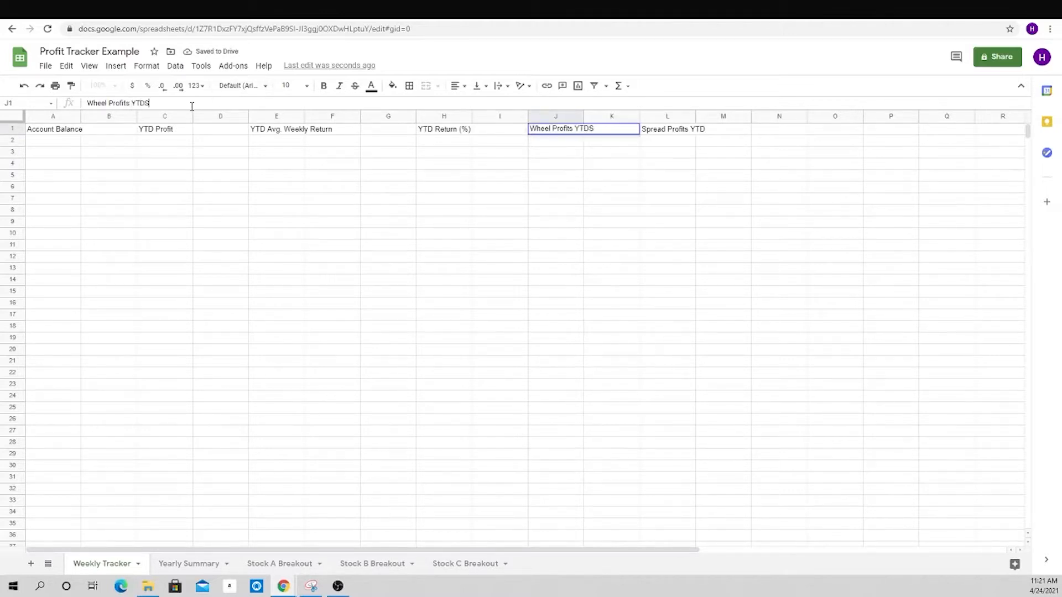
{"action": "key", "text": "Return"}
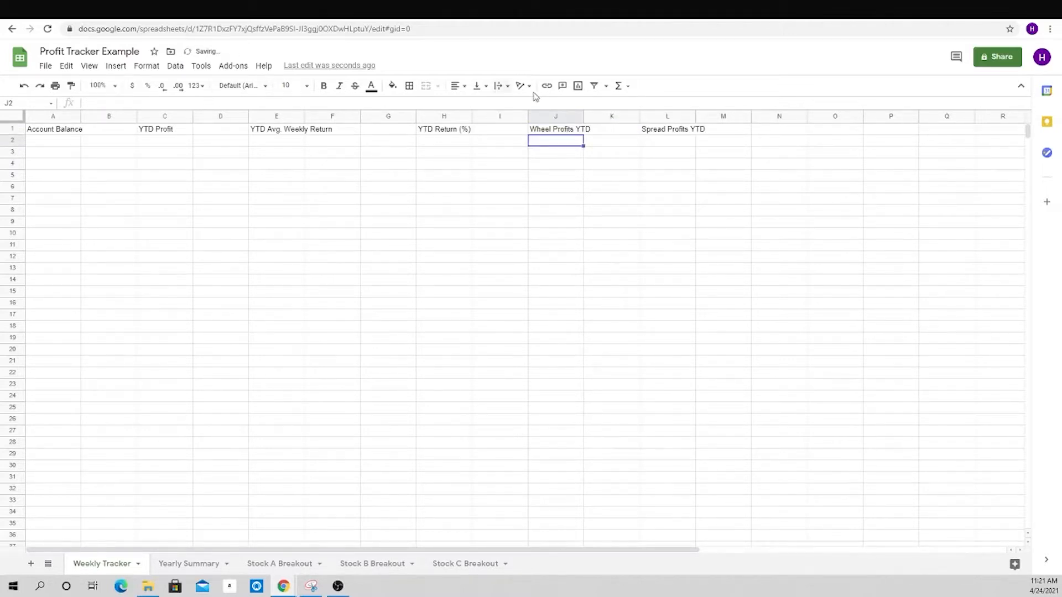
{"action": "left_click_drag", "start_coordinate": [584, 116], "coordinate": [599, 116]}
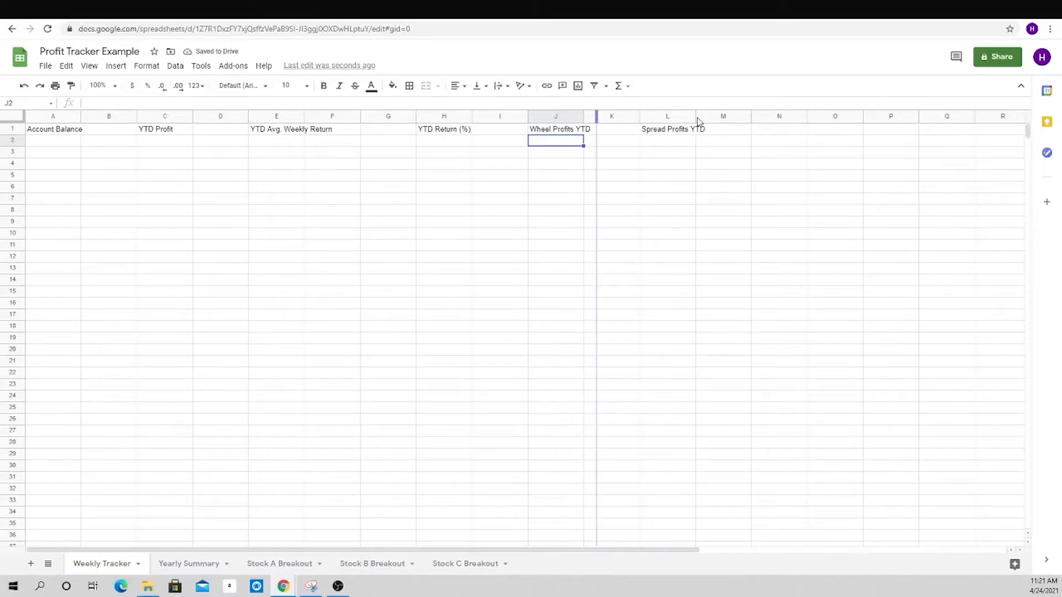
{"action": "left_click_drag", "start_coordinate": [710, 116], "coordinate": [723, 116]}
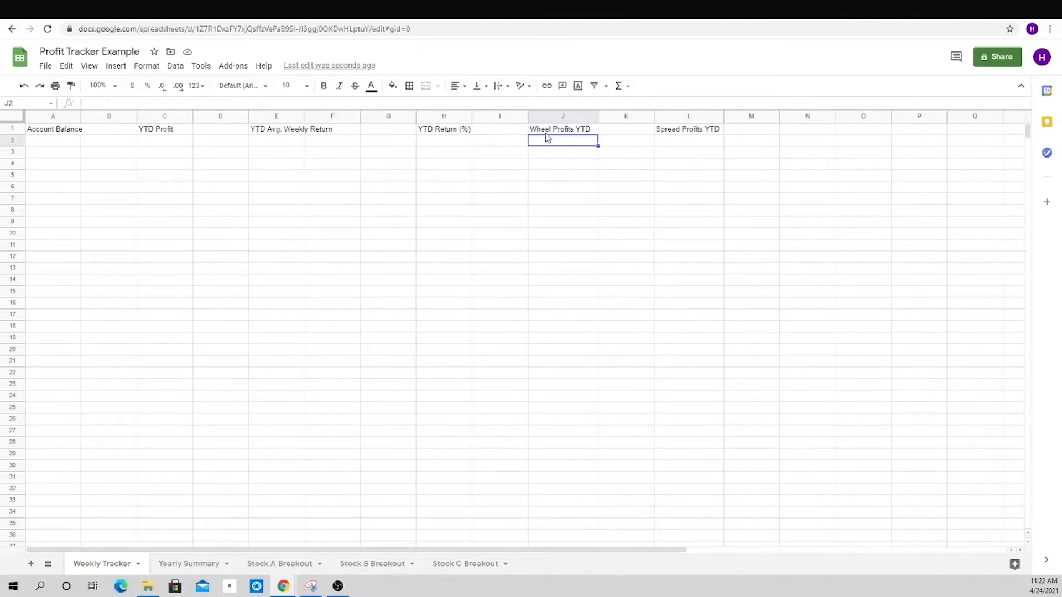
- Fill rows 1 to 3 of the Weekly Tracker sheet with a light blue background
{"action": "left_click", "coordinate": [40, 155]}
{"action": "key", "text": "shift+space"}
{"action": "key", "text": "shift+Up"}
{"action": "key", "text": "shift+Up"}
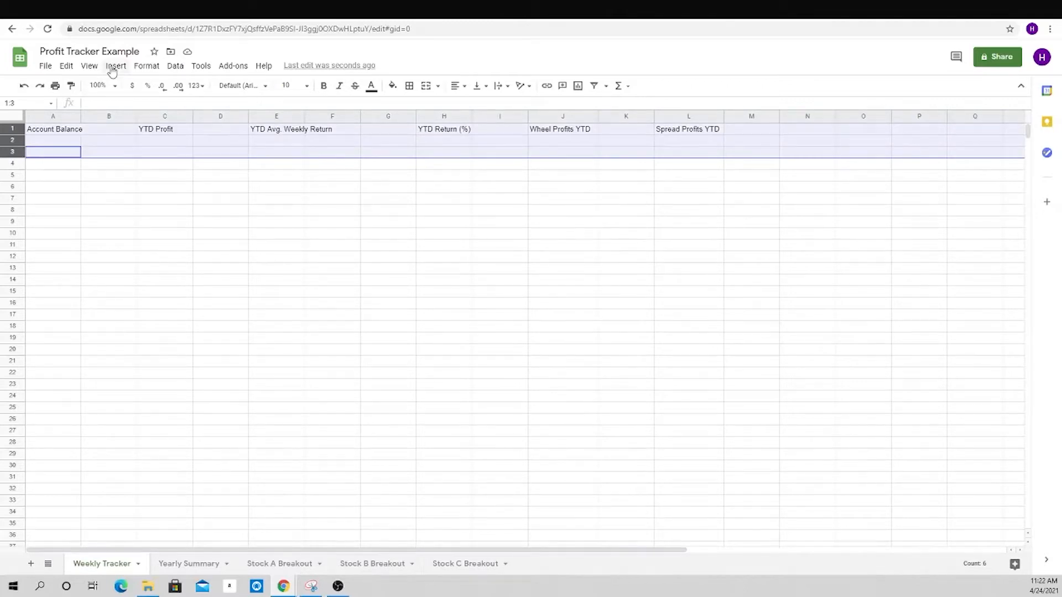
{"action": "left_click", "coordinate": [393, 87]}
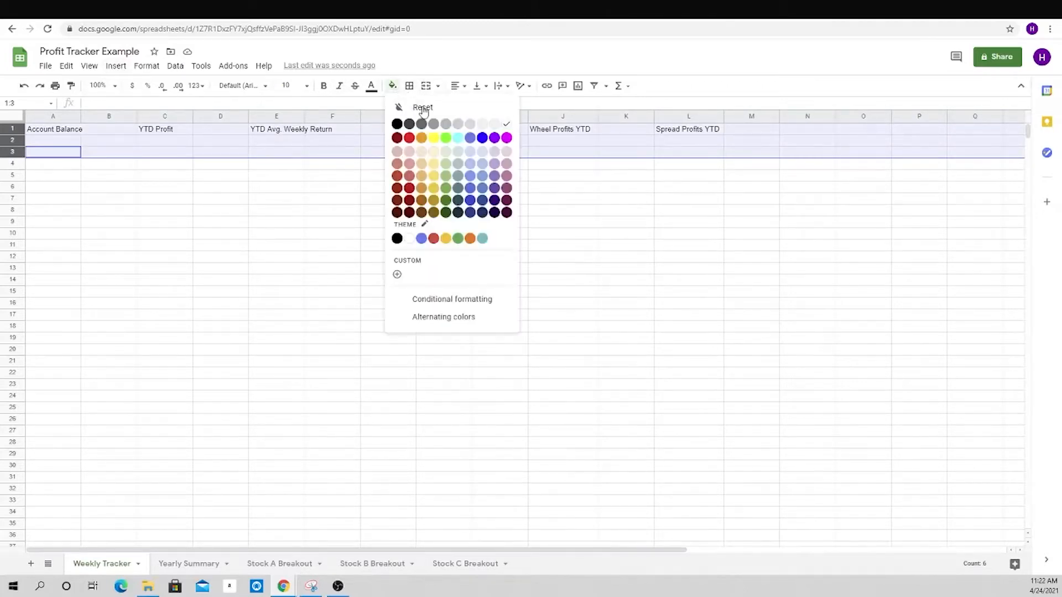
{"action": "left_click", "coordinate": [470, 153]}
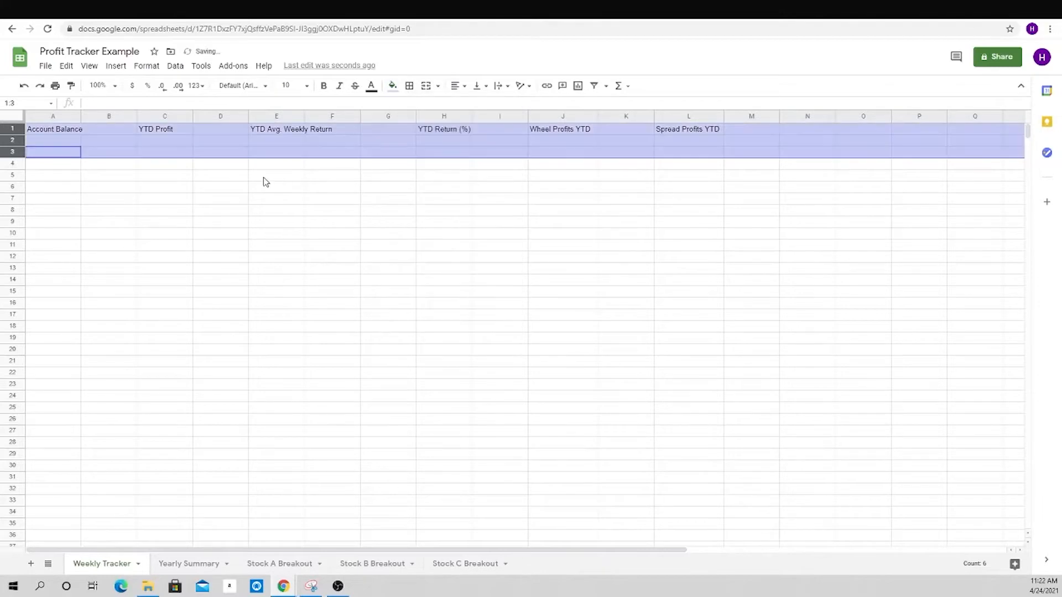
{"action": "left_click", "coordinate": [392, 87]}
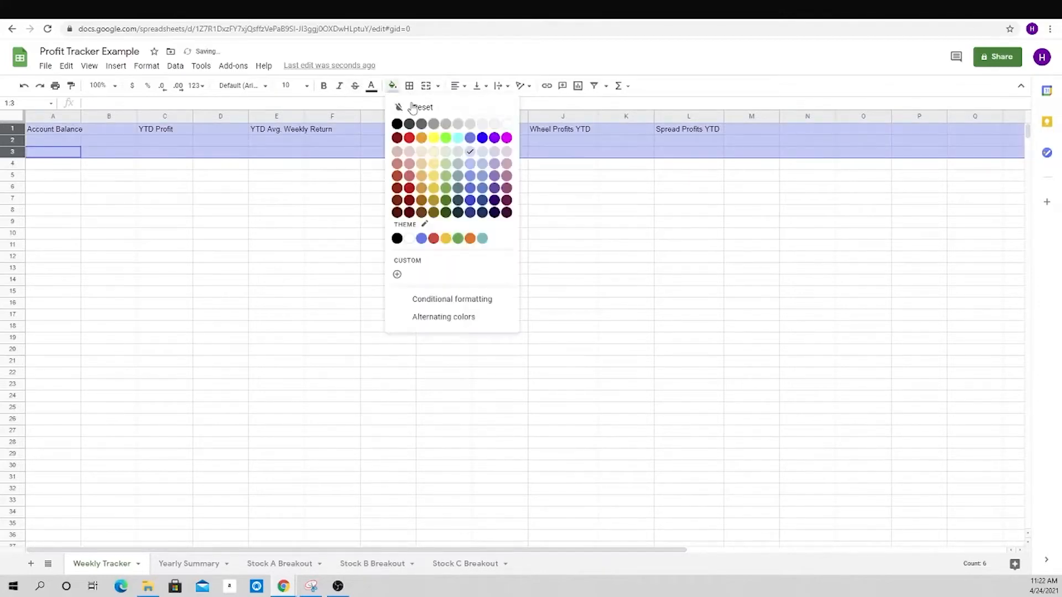
{"action": "left_click", "coordinate": [481, 152]}
{"action": "left_click", "coordinate": [232, 176]}
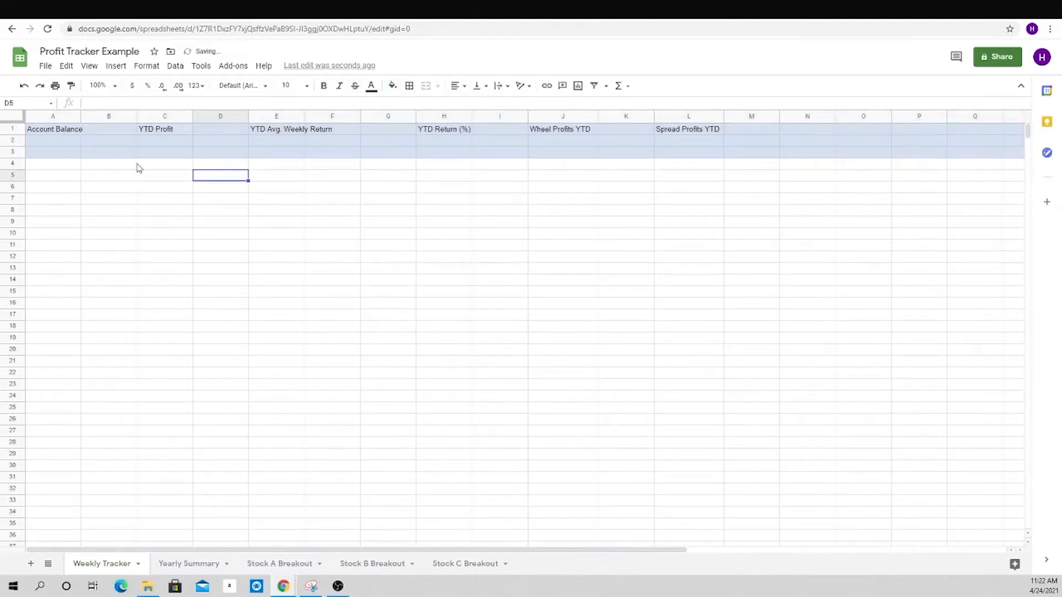
- Freeze the Weekly Tracker sheet up to row 3 and check that the header stays in place
{"action": "left_click", "coordinate": [14, 151]}
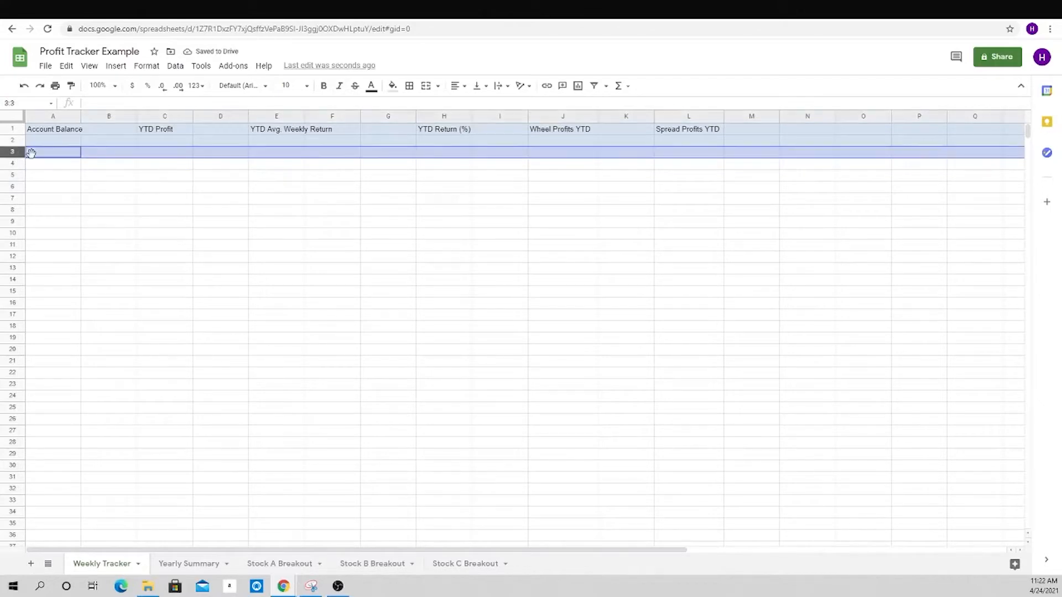
{"action": "left_click", "coordinate": [89, 66]}
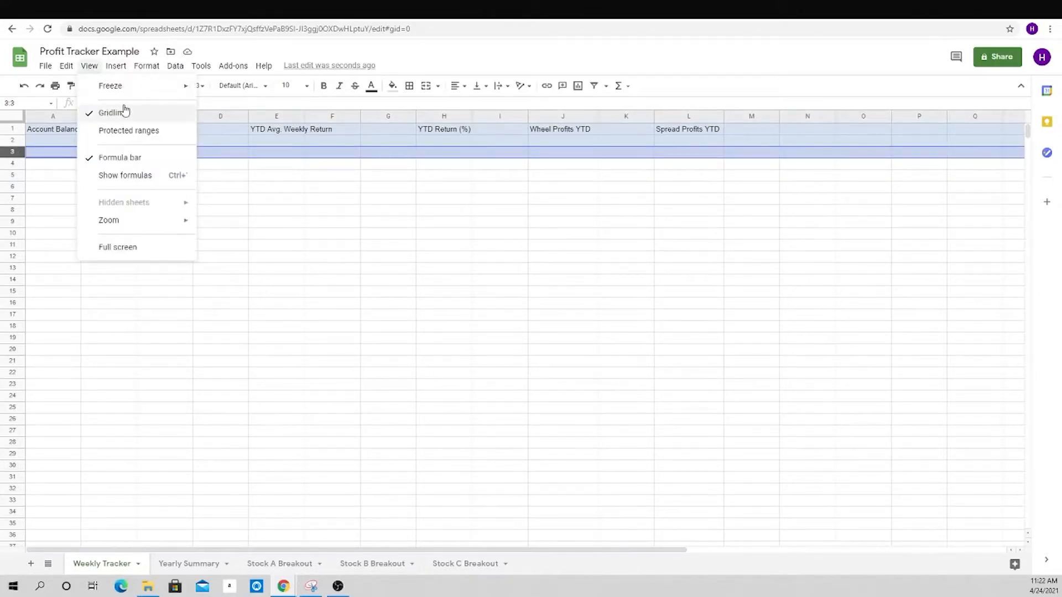
{"action": "mouse_move", "coordinate": [122, 89]}
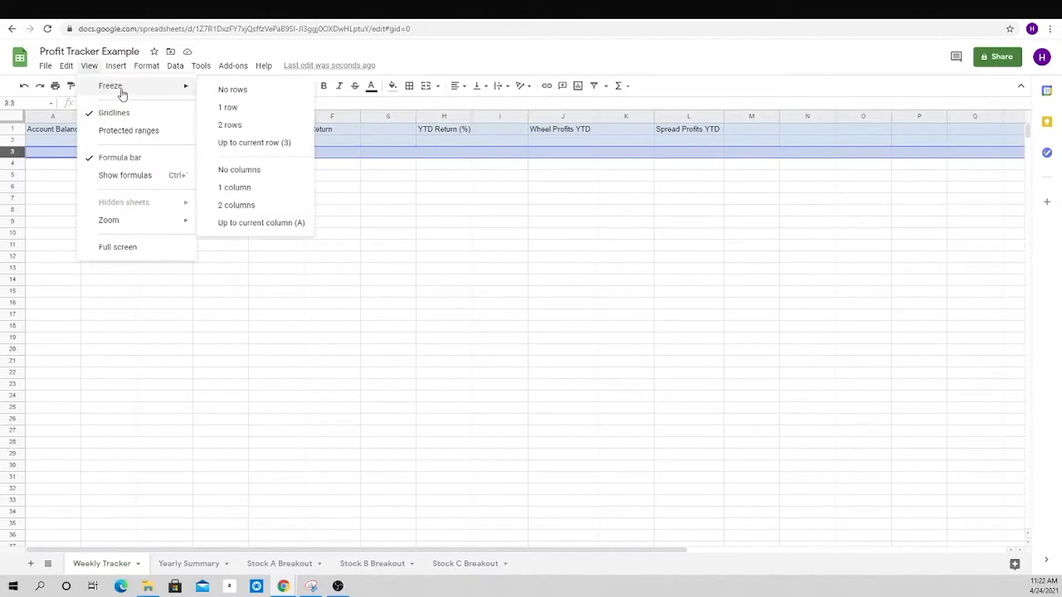
{"action": "left_click", "coordinate": [257, 146]}
{"action": "left_click", "coordinate": [159, 191]}
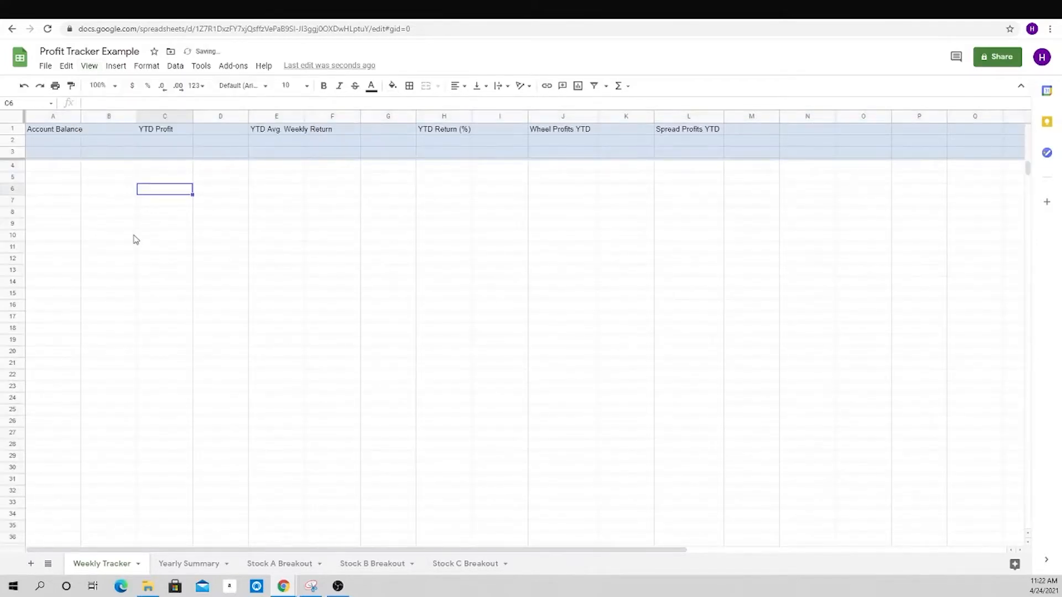
{"action": "scroll", "coordinate": [135, 239], "scroll_direction": "down", "scroll_amount": 12}
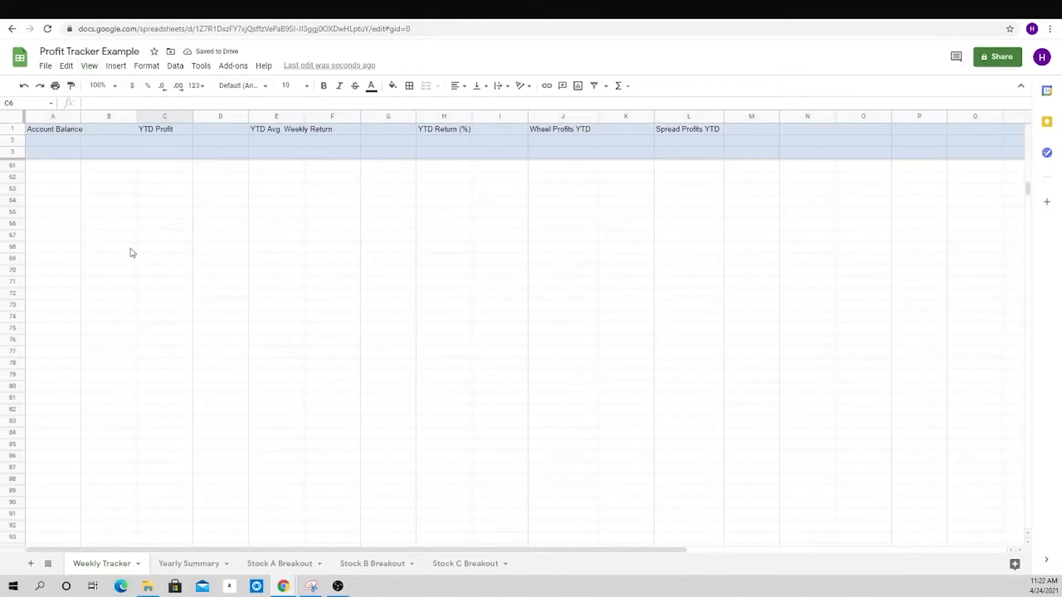
{"action": "scroll", "coordinate": [133, 252], "scroll_direction": "up", "scroll_amount": 12}
{"action": "scroll", "coordinate": [174, 247], "scroll_direction": "down", "scroll_amount": 4}
{"action": "scroll", "coordinate": [174, 246], "scroll_direction": "up", "scroll_amount": 5}
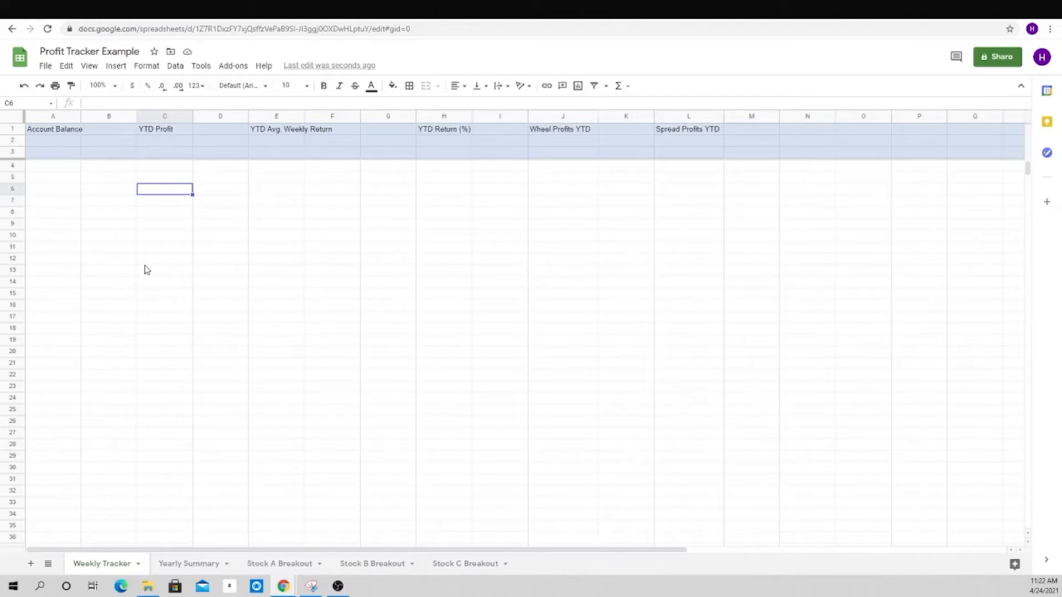
- Enter the label "Week of 1/3" in cell A5 of the Weekly Tracker sheet
{"action": "left_click", "coordinate": [55, 183]}
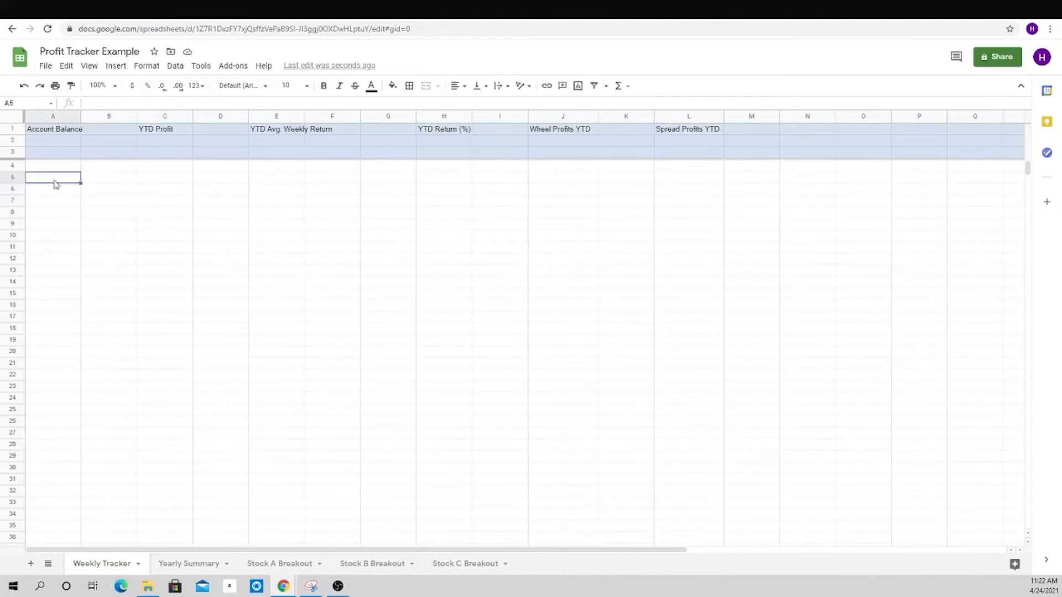
{"action": "type", "text": "Week of 1/3"}
{"action": "key", "text": "Return"}
{"action": "key", "text": "Up"}
{"action": "key", "text": "Right"}
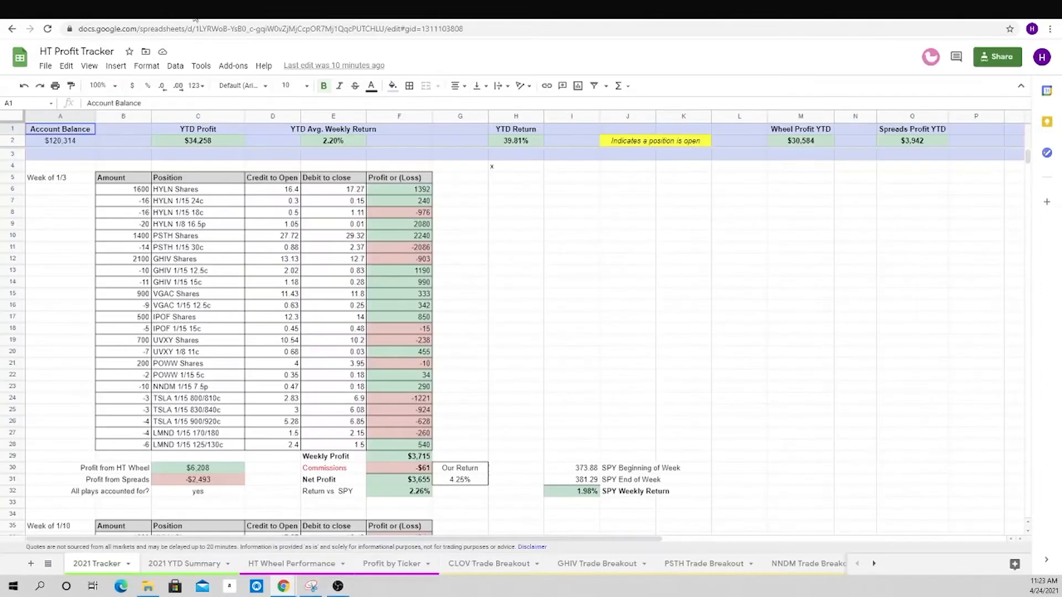
- Examine the weekly blocks in the HT Profit Tracker's 2021 Tracker sheet, moving between the "Week of" labels in column A
{"action": "left_click", "coordinate": [80, 180]}
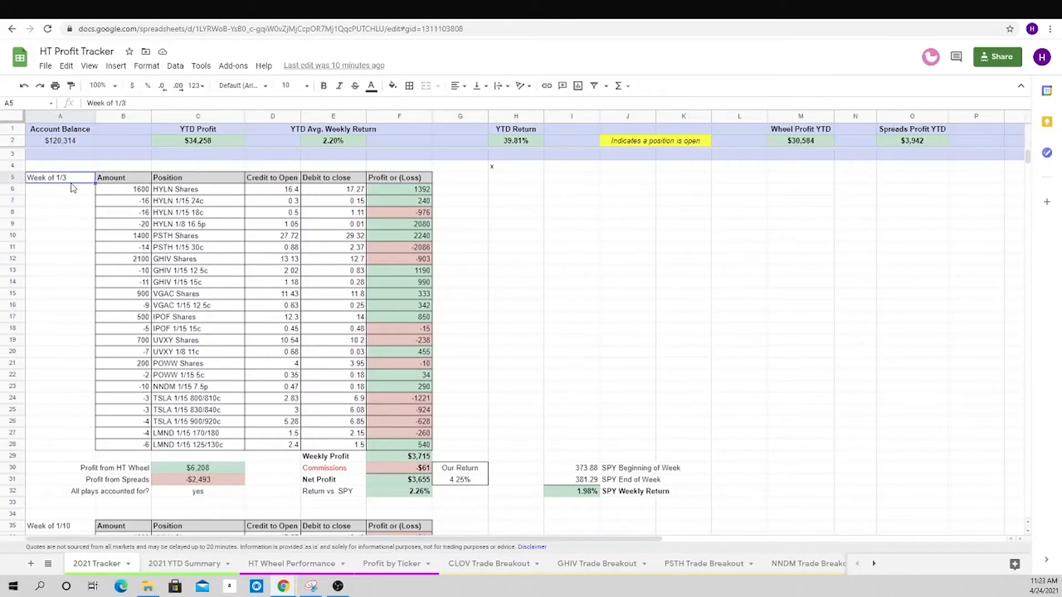
{"action": "scroll", "coordinate": [72, 188], "scroll_direction": "down", "scroll_amount": 3}
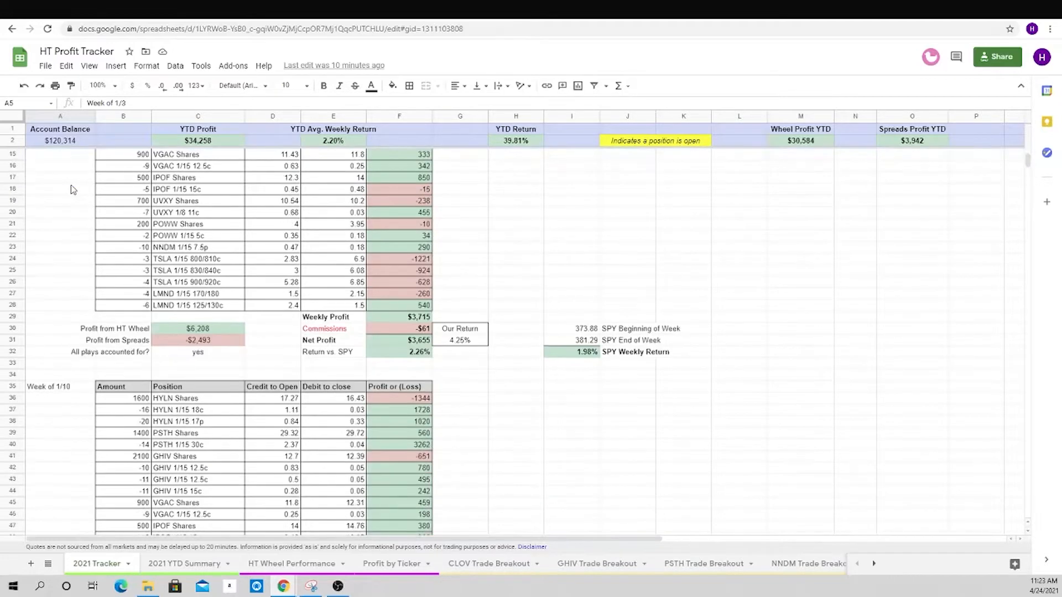
{"action": "scroll", "coordinate": [72, 189], "scroll_direction": "up", "scroll_amount": 3}
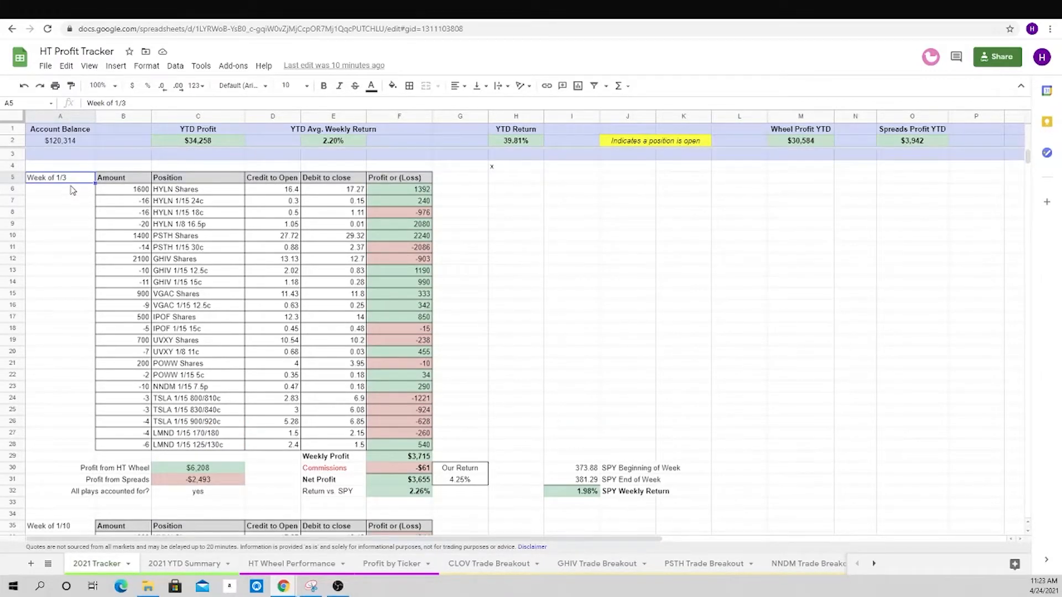
{"action": "key", "text": "ctrl+Down"}
{"action": "key", "text": "ctrl+Down"}
{"action": "key", "text": "ctrl+Down"}
{"action": "key", "text": "ctrl+Down"}
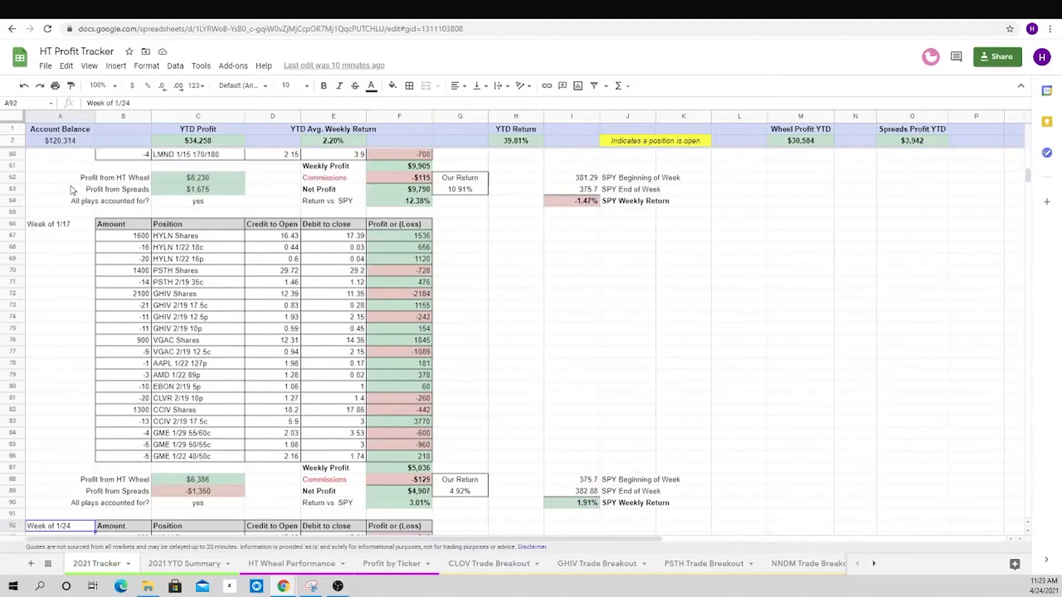
{"action": "key", "text": "ctrl+Down"}
{"action": "key", "text": "ctrl+Down"}
{"action": "key", "text": "ctrl+Down"}
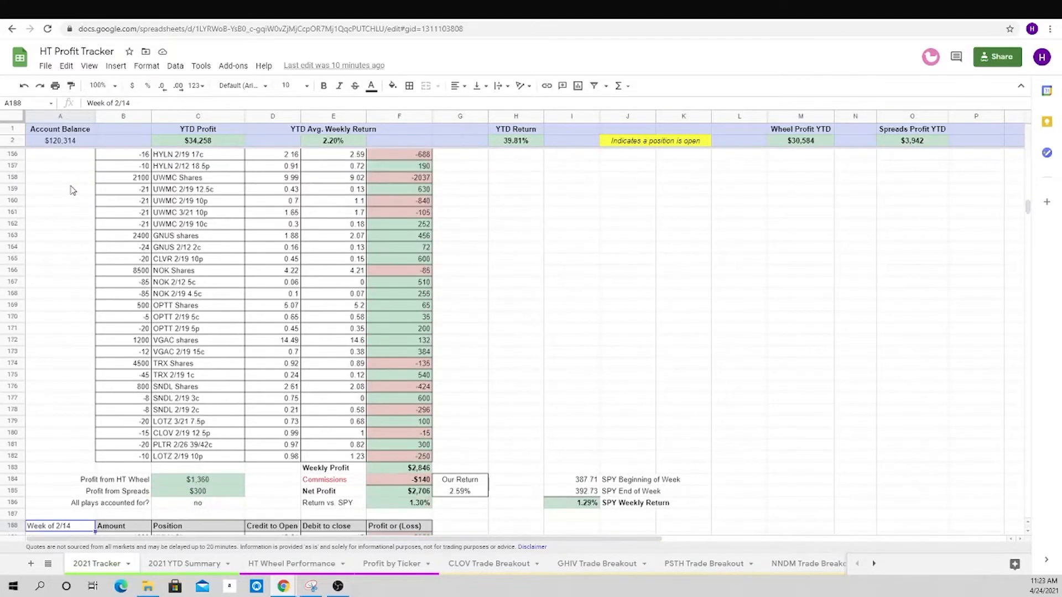
{"action": "key", "text": "ctrl+Up"}
{"action": "key", "text": "ctrl+Up"}
{"action": "key", "text": "ctrl+Up"}
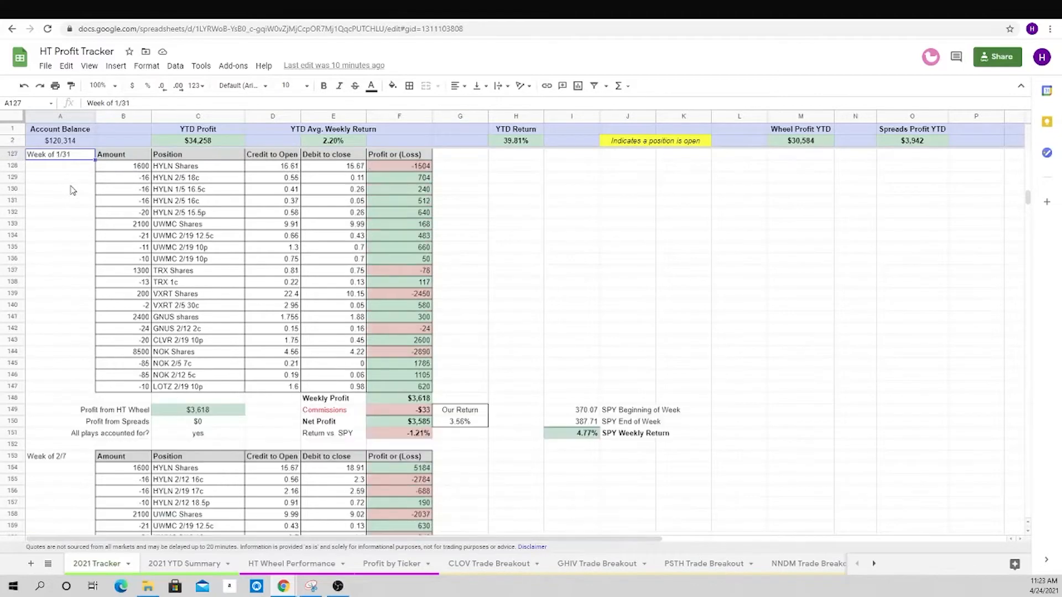
{"action": "key", "text": "ctrl+Down"}
{"action": "key", "text": "ctrl+Down"}
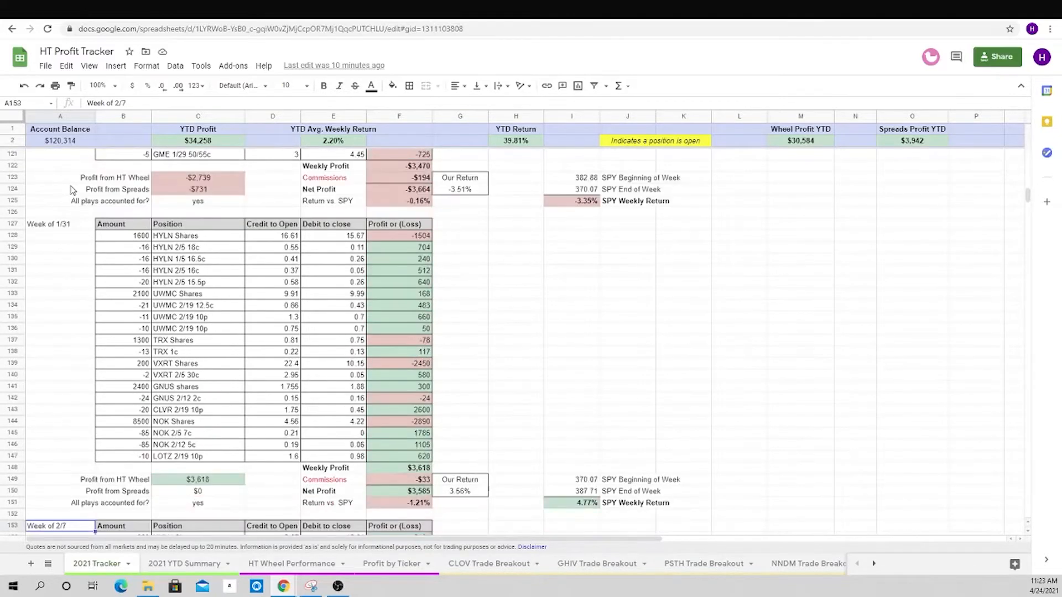
{"action": "key", "text": "ctrl+Down"}
{"action": "key", "text": "ctrl+Down"}
{"action": "key", "text": "ctrl+Down"}
{"action": "key", "text": "ctrl+Down"}
{"action": "key", "text": "ctrl+Down"}
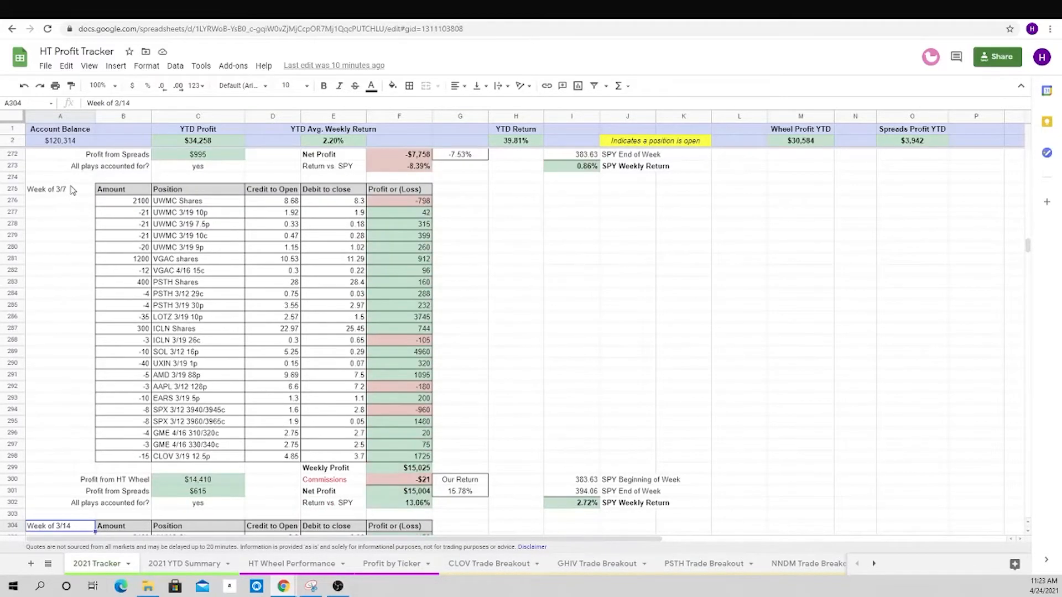
{"action": "key", "text": "ctrl+Up"}
{"action": "key", "text": "ctrl+Up"}
{"action": "key", "text": "ctrl+Up"}
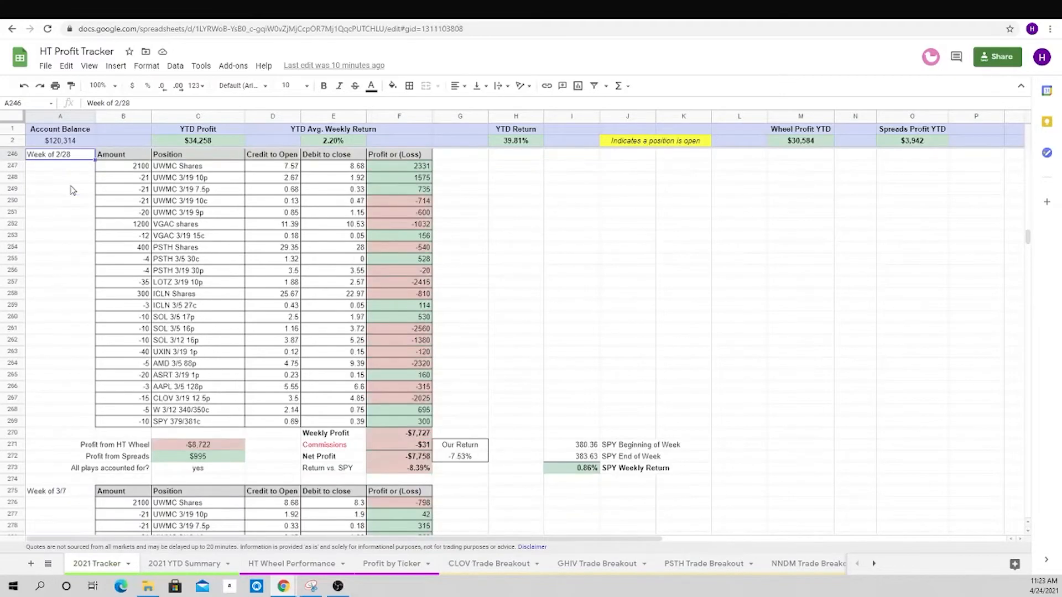
{"action": "key", "text": "ctrl+Up"}
{"action": "key", "text": "ctrl+Up"}
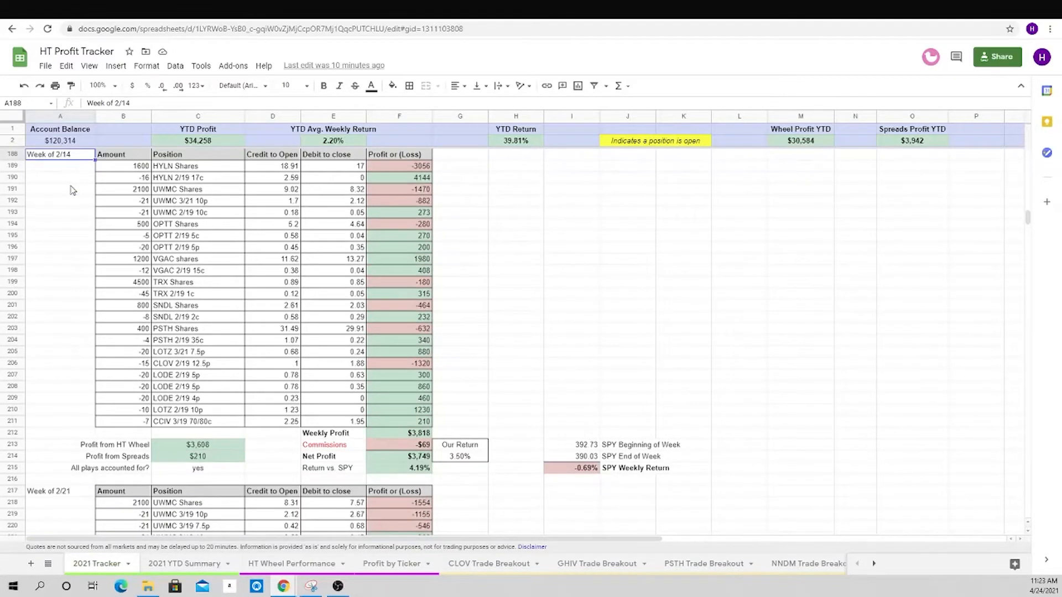
- Examine the weekly blocks of the 2021 Tracker sheet, moving up through the "Week of" labels in column A
{"action": "key", "text": "ctrl+Up"}
{"action": "key", "text": "ctrl+Up"}
{"action": "key", "text": "ctrl+Up"}
{"action": "key", "text": "ctrl+Up"}
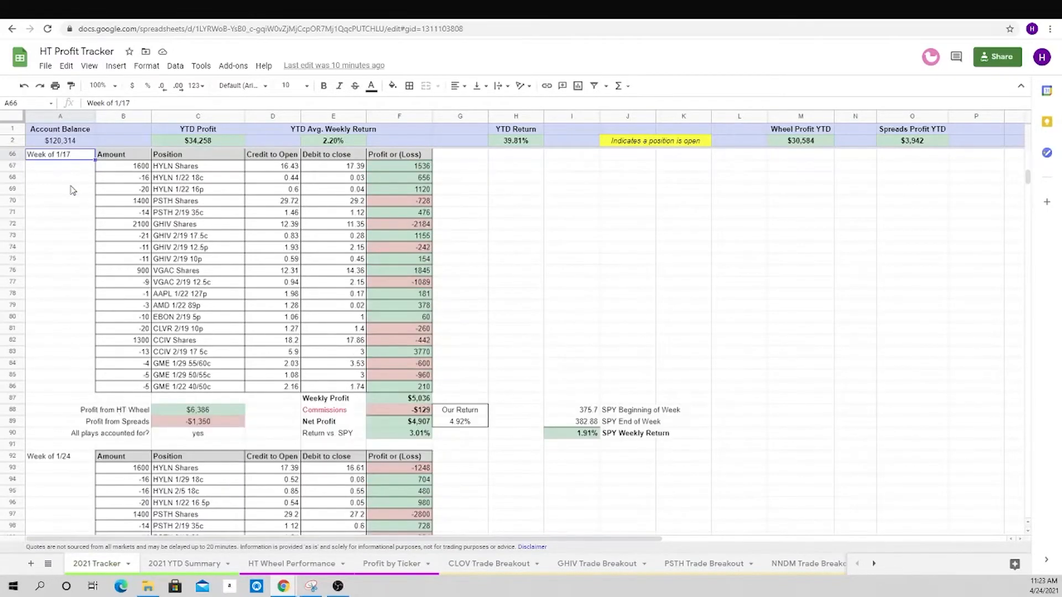
{"action": "key", "text": "ctrl+Up"}
{"action": "key", "text": "ctrl+Up"}
{"action": "key", "text": "ctrl+Up"}
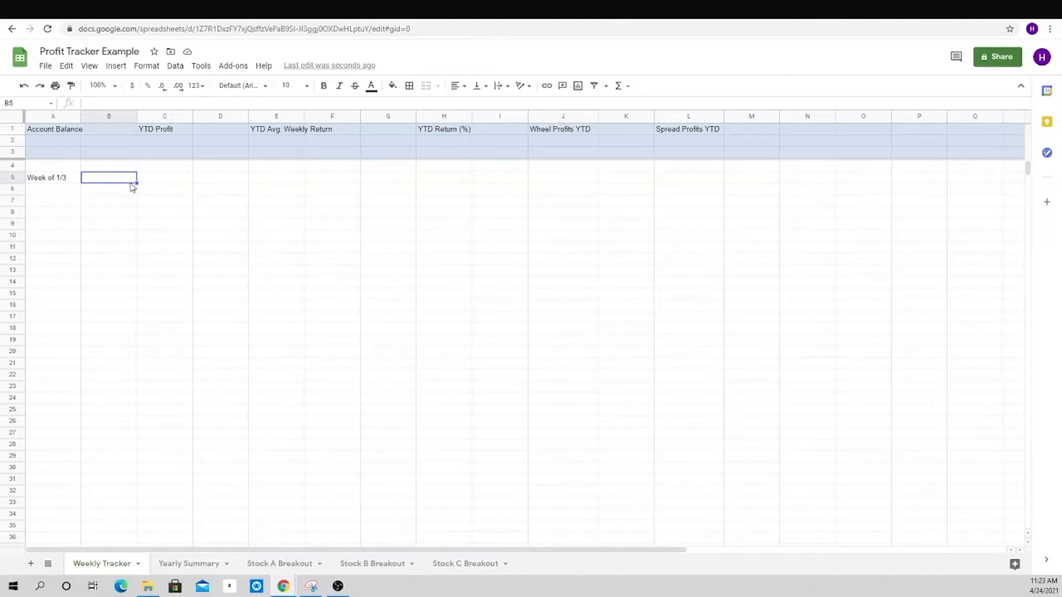
- Enter the headers "Amount", "Position" and "Credit to Open" in cells B5 to D5 of the Weekly Tracker sheet
{"action": "type", "text": "Amount"}
{"action": "key", "text": "Tab"}
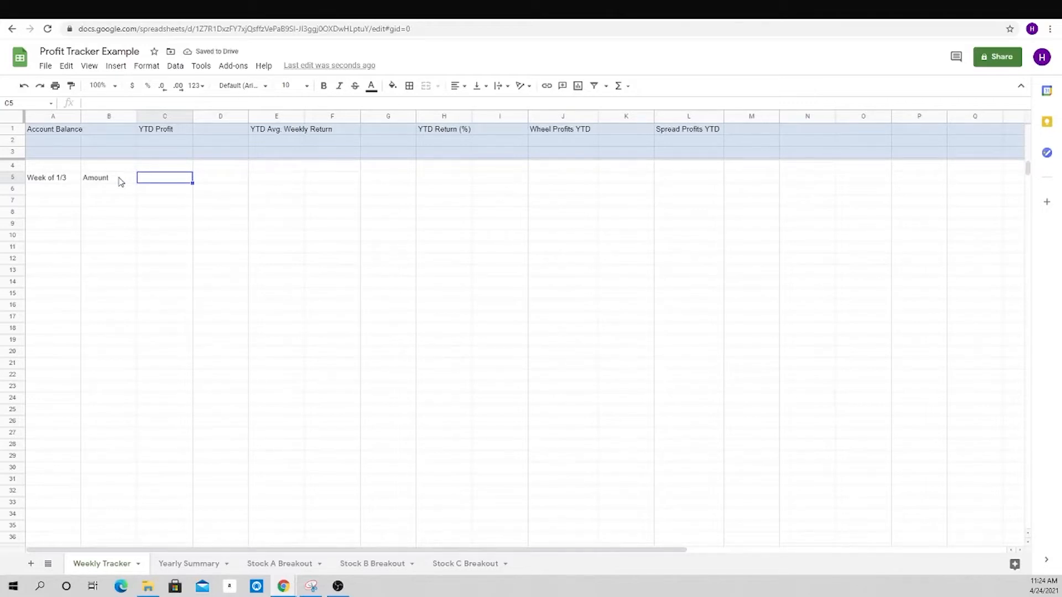
{"action": "type", "text": "Postion"}
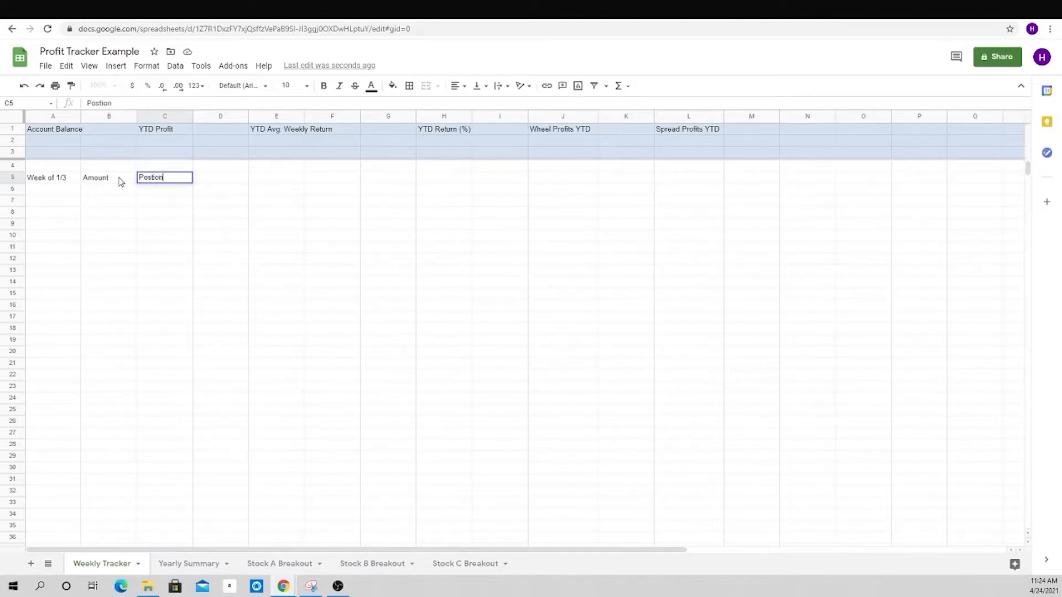
{"action": "key", "text": "BackSpace"}
{"action": "key", "text": "BackSpace"}
{"action": "key", "text": "BackSpace"}
{"action": "type", "text": "ition"}
{"action": "key", "text": "Tab"}
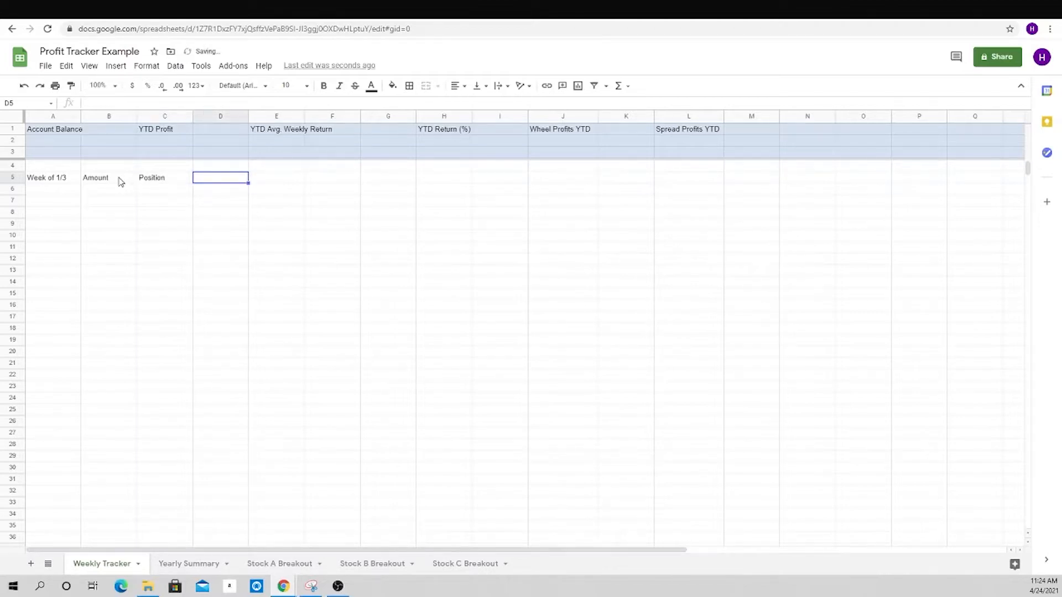
{"action": "type", "text": "Credit "}
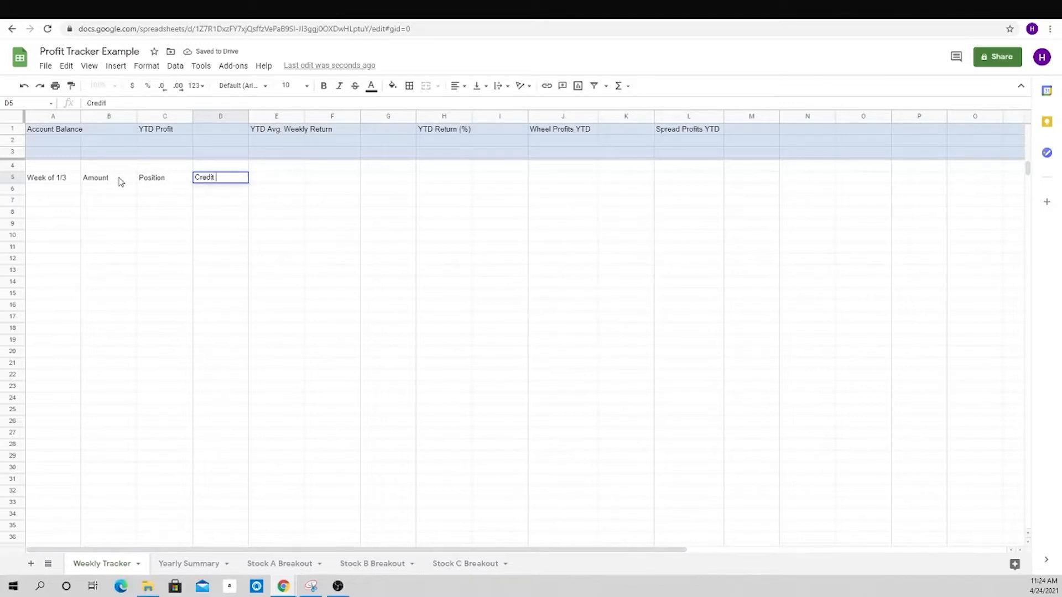
{"action": "type", "text": "to Open"}
{"action": "key", "text": "Tab"}
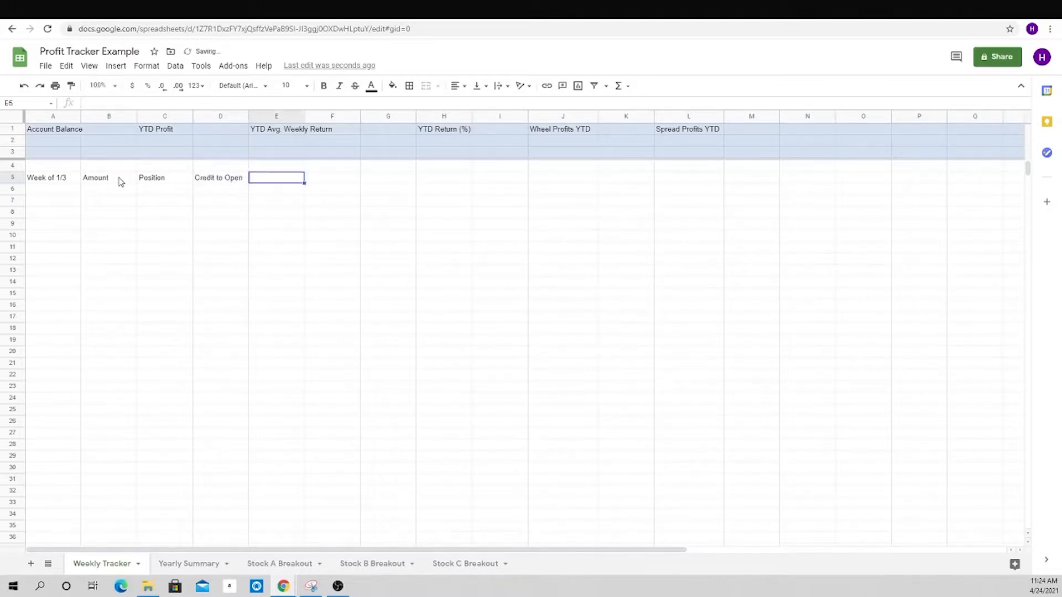
{"action": "left_click", "coordinate": [219, 190]}
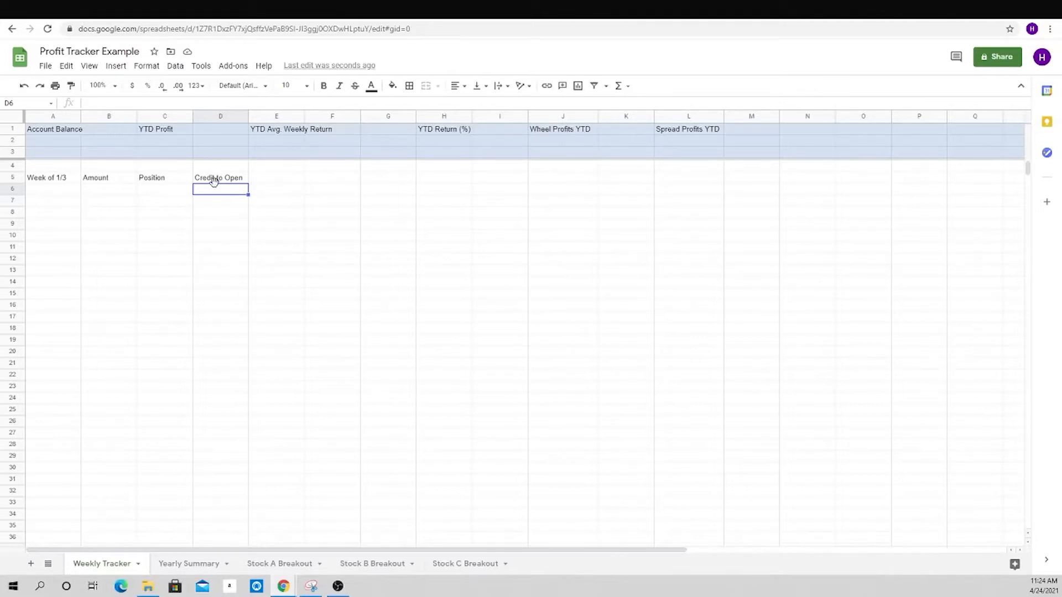
- Enter the headers "Debit to Close" in cell E5 and "Profit or (Loss)" in cell F5
{"action": "left_click", "coordinate": [272, 182]}
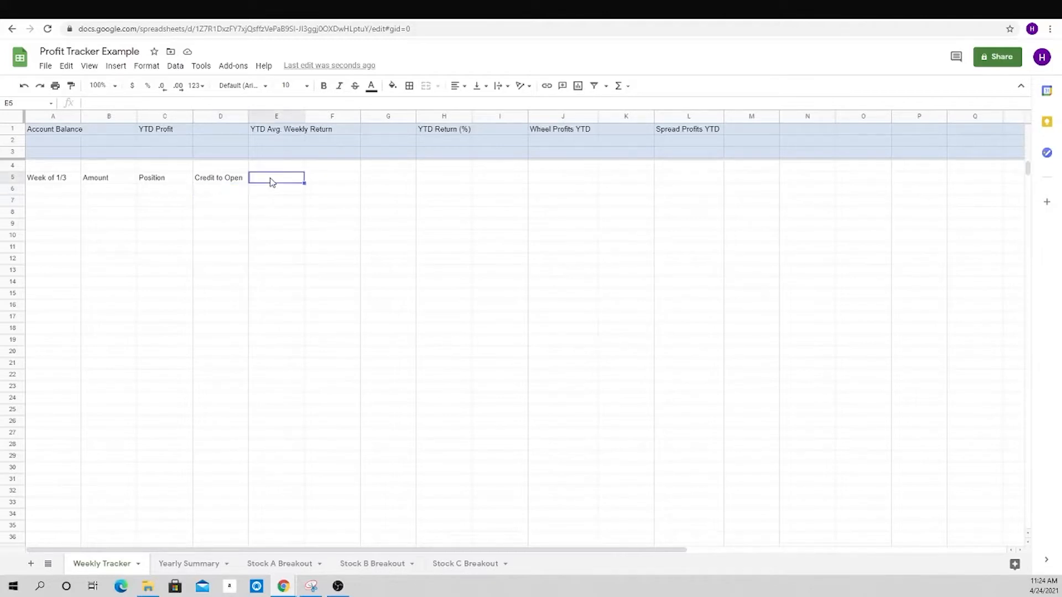
{"action": "type", "text": "Debit to Close"}
{"action": "key", "text": "Tab"}
{"action": "type", "text": "Profit"}
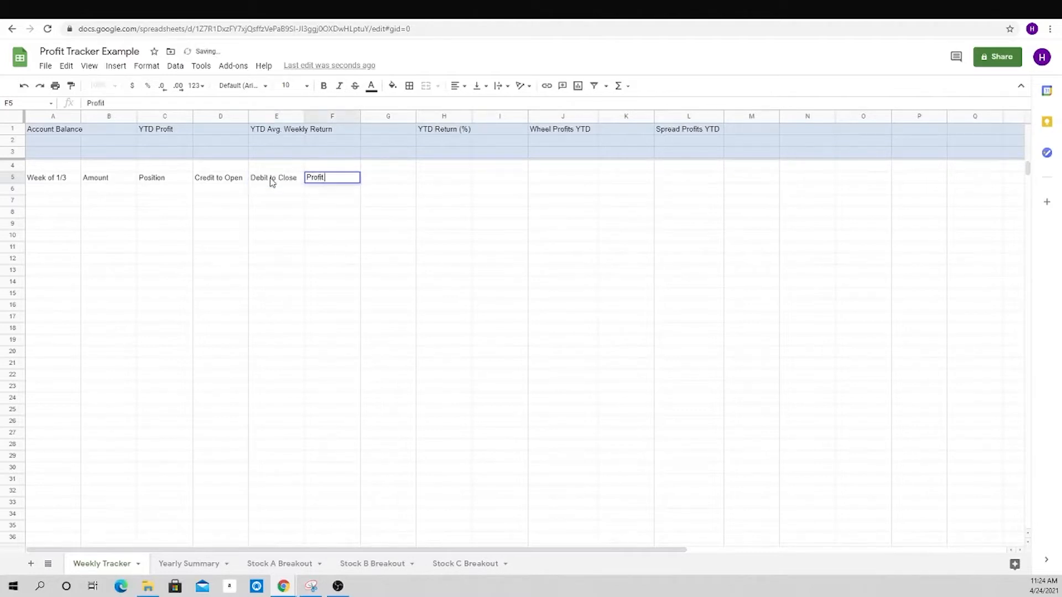
{"action": "type", "text": " or (Loss)"}
{"action": "left_click", "coordinate": [272, 183]}
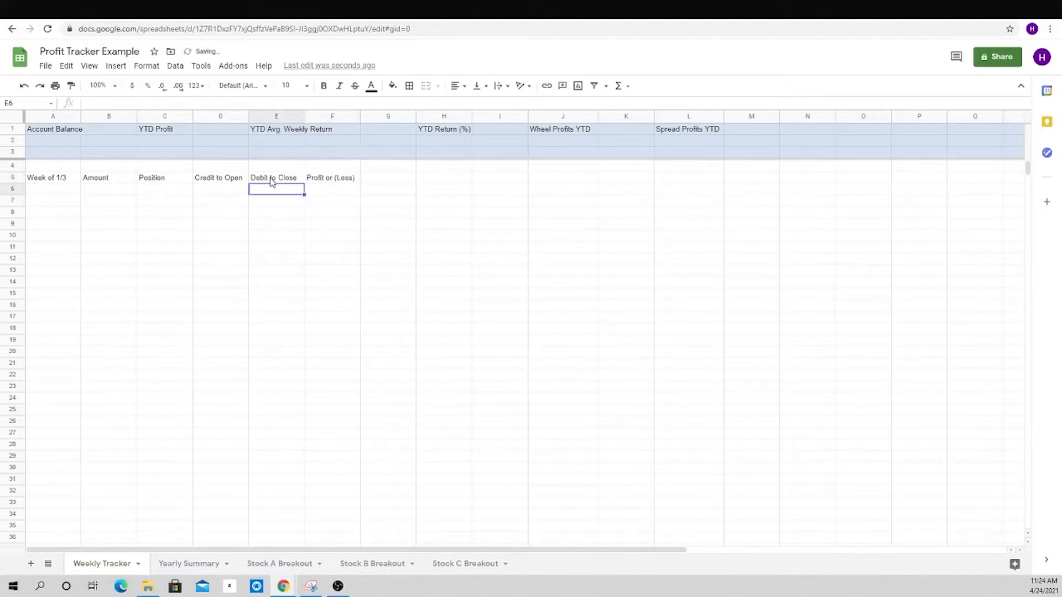
- Give the header cells B5:F5 borders on all sides and a light grey background
{"action": "left_click_drag", "start_coordinate": [104, 179], "coordinate": [345, 184]}
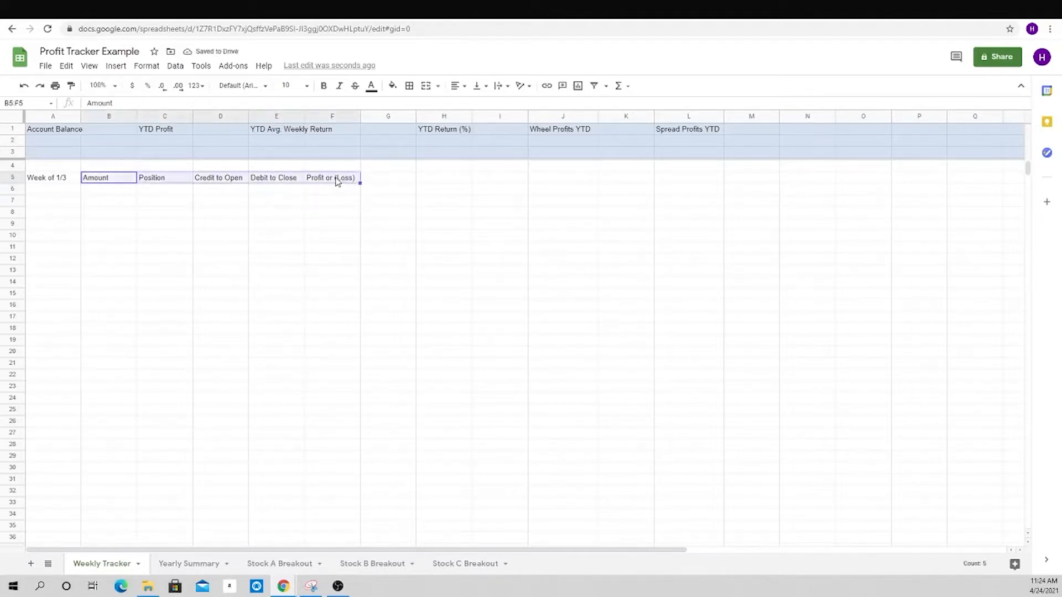
{"action": "left_click", "coordinate": [409, 86]}
{"action": "left_click", "coordinate": [413, 108]}
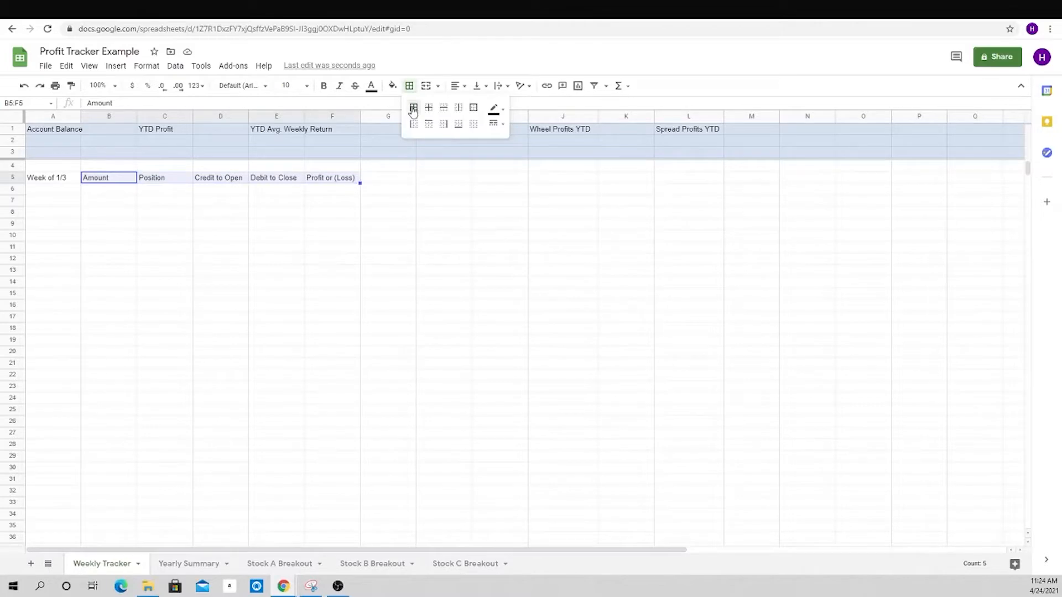
{"action": "left_click", "coordinate": [392, 86]}
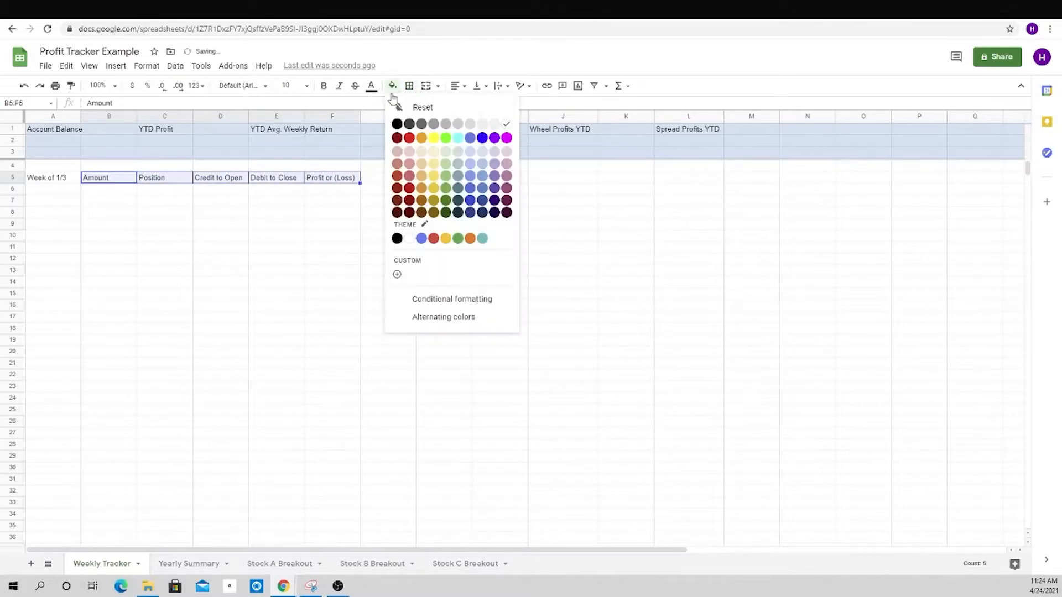
{"action": "left_click", "coordinate": [332, 215]}
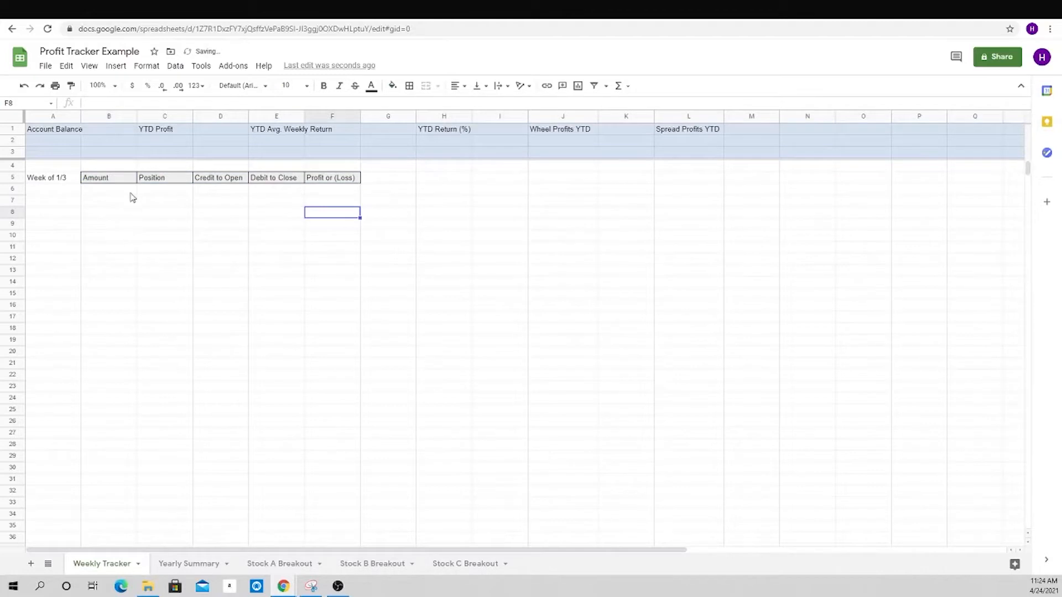
- Make the header text in cells B5:F5 bold
{"action": "left_click_drag", "start_coordinate": [119, 182], "coordinate": [334, 188]}
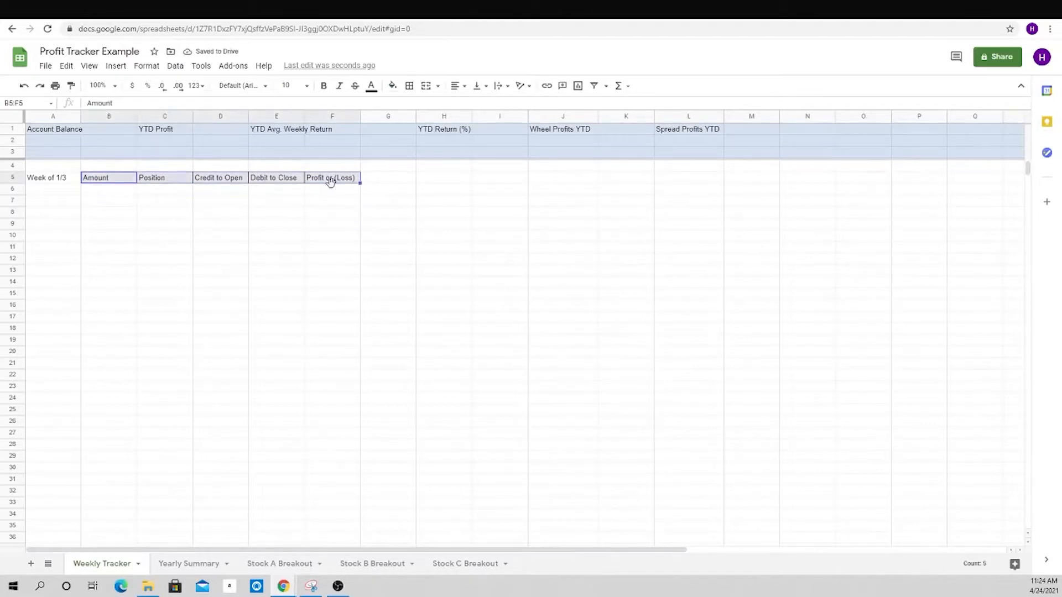
{"action": "key", "text": "ctrl+b"}
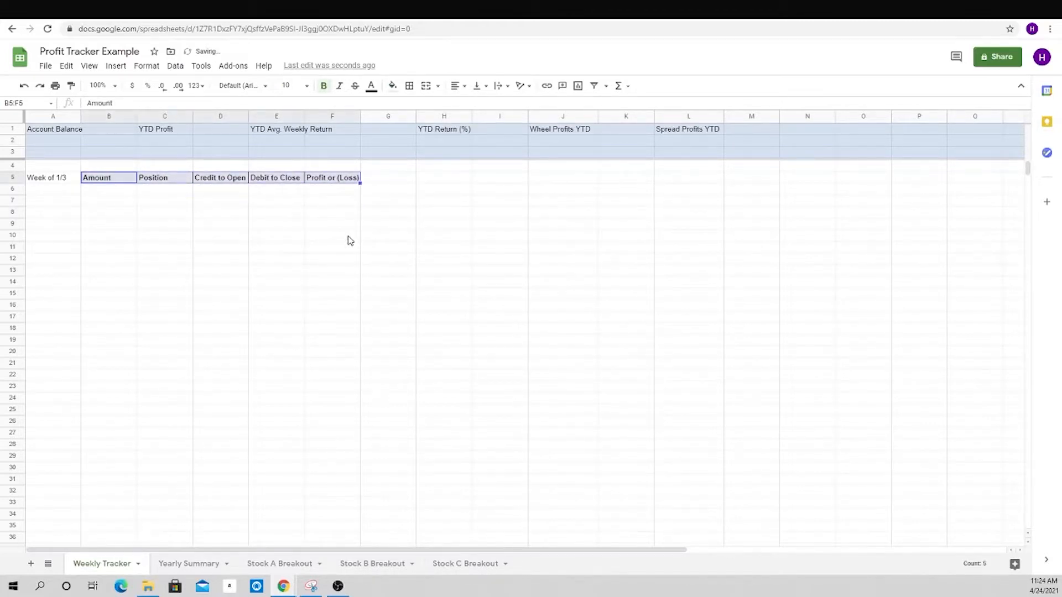
{"action": "left_click", "coordinate": [335, 238]}
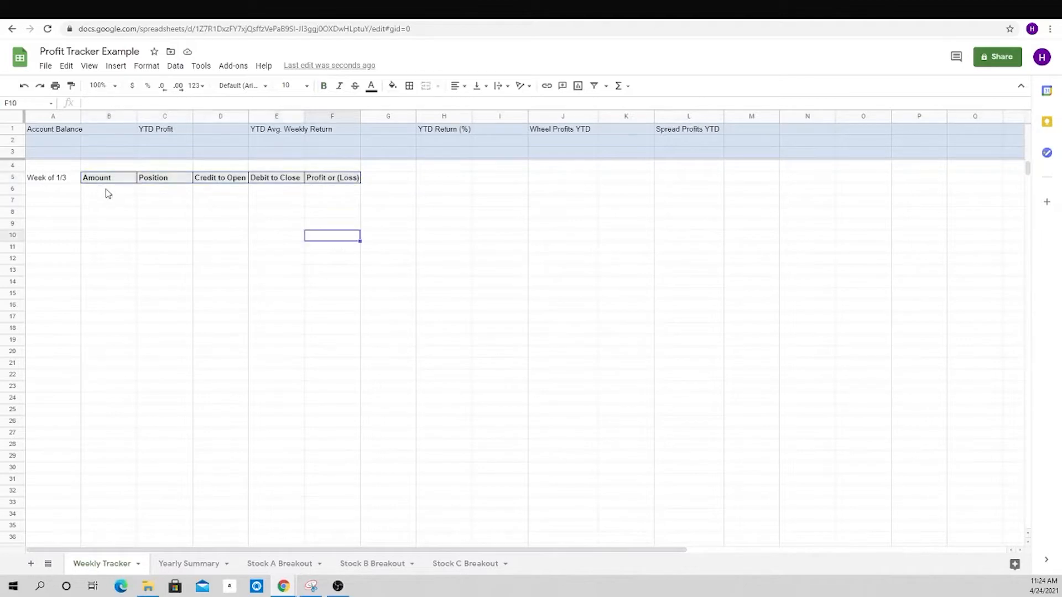
- Enter amount -10 and position "AMD 80p 4/30" in row 6, and widen column C
{"action": "left_click", "coordinate": [106, 190]}
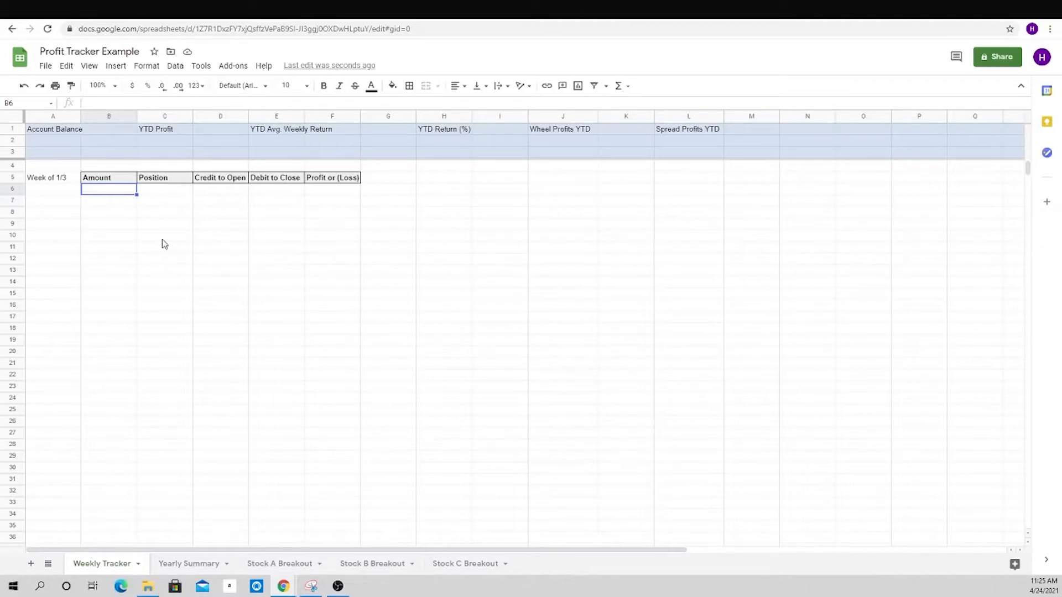
{"action": "type", "text": "-10"}
{"action": "key", "text": "Tab"}
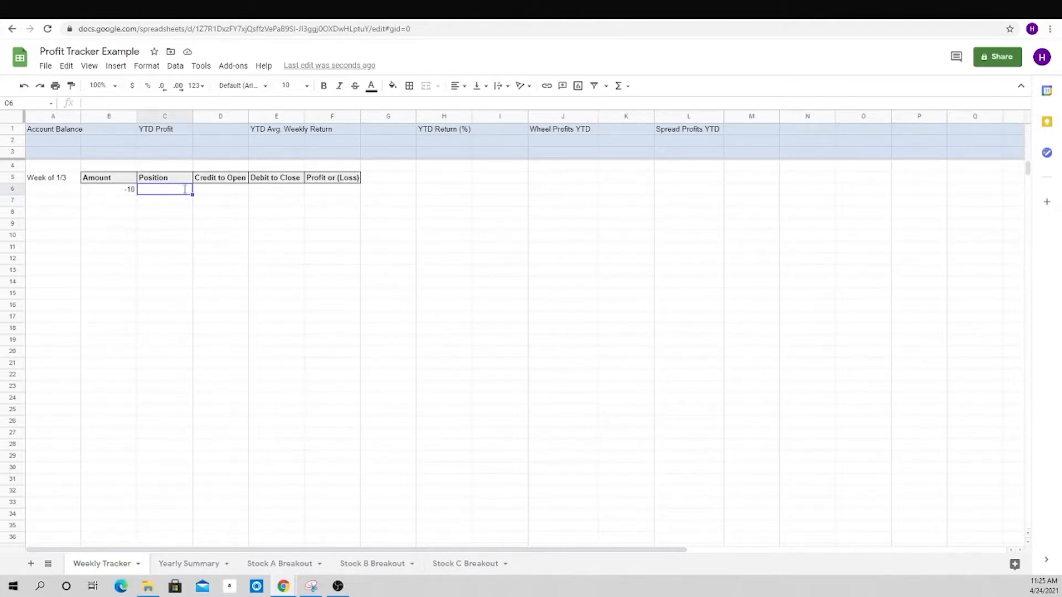
{"action": "type", "text": "AMD 80"}
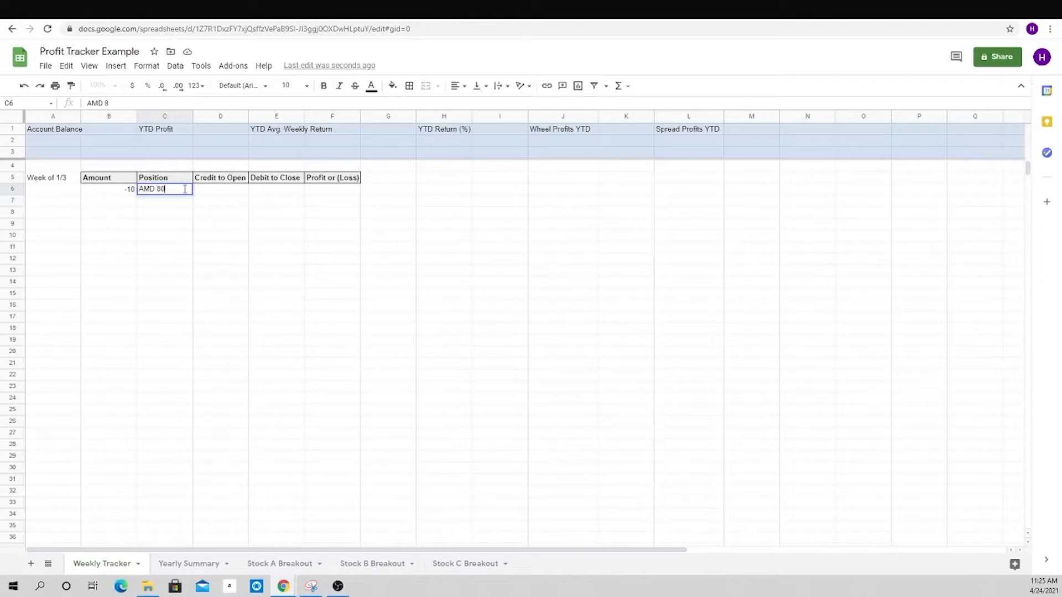
{"action": "type", "text": "p 4/30"}
{"action": "key", "text": "Tab"}
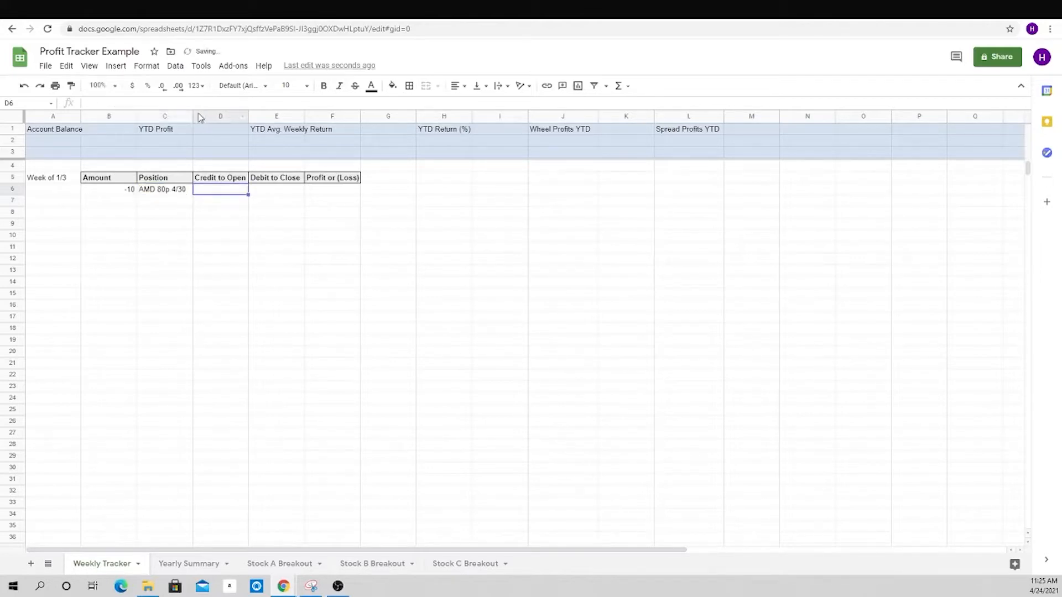
{"action": "left_click_drag", "start_coordinate": [193, 116], "coordinate": [235, 131]}
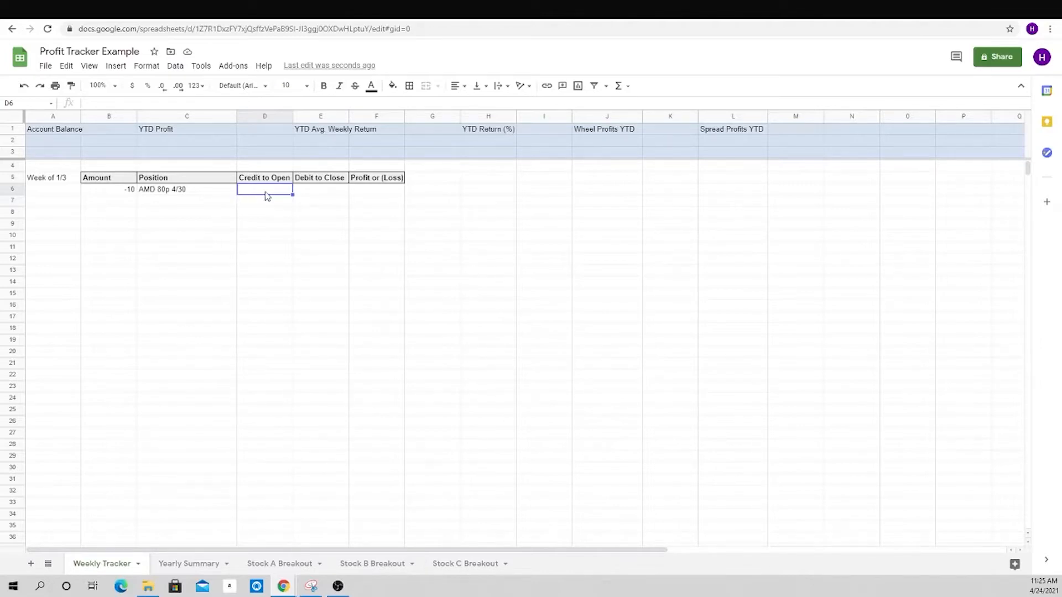
- Enter 1.5 as both the Credit to Open and the Debit to Close of the AMD position in row 6
{"action": "type", "text": "1.5"}
{"action": "key", "text": "Return"}
{"action": "key", "text": "Up"}
{"action": "key", "text": "Right"}
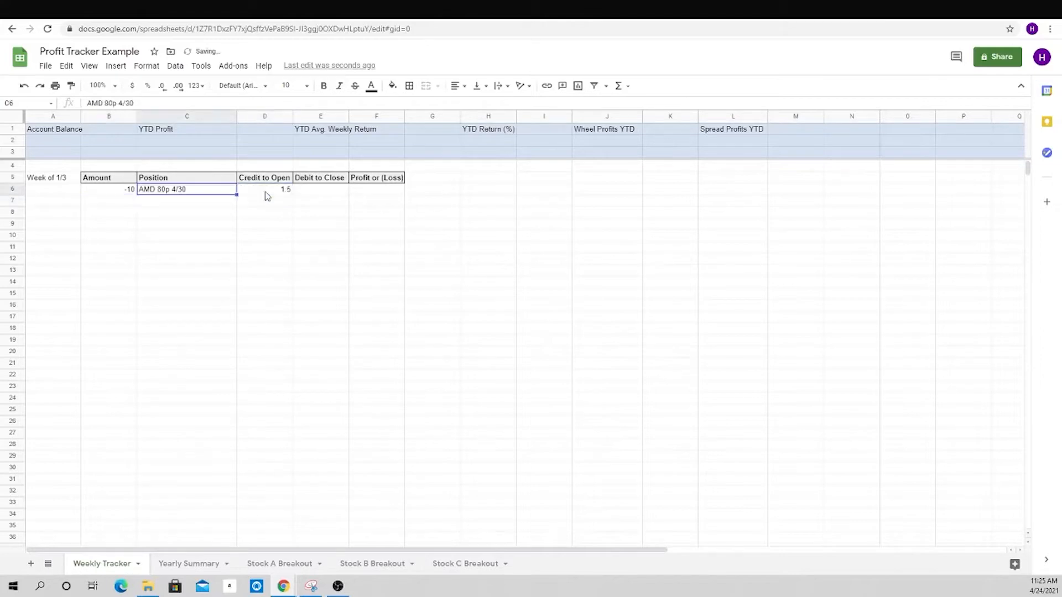
{"action": "key", "text": "Up"}
{"action": "key", "text": "Right"}
{"action": "key", "text": "Right"}
{"action": "key", "text": "Down"}
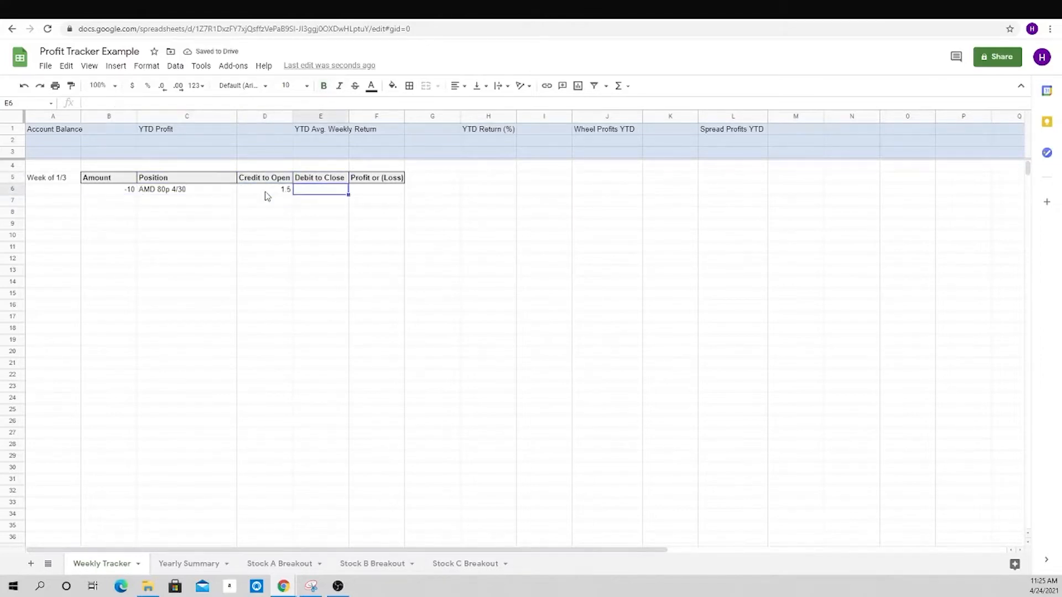
{"action": "type", "text": "1.5"}
{"action": "key", "text": "Return"}
- Fill the AMD position's Debit to Close cell E6 with yellow
{"action": "key", "text": "Up"}
{"action": "left_click", "coordinate": [397, 87]}
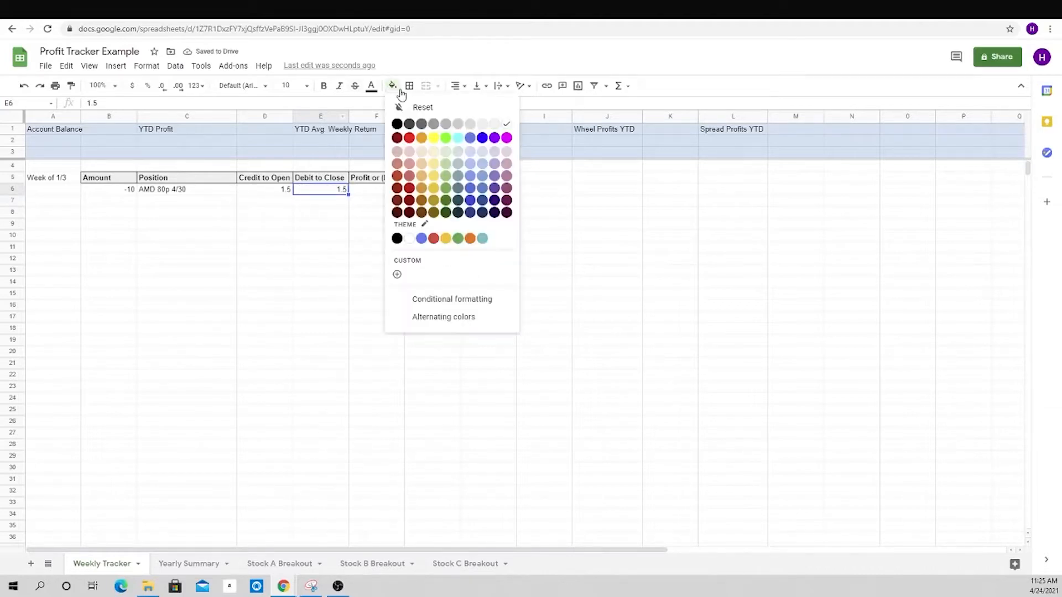
{"action": "left_click", "coordinate": [433, 137]}
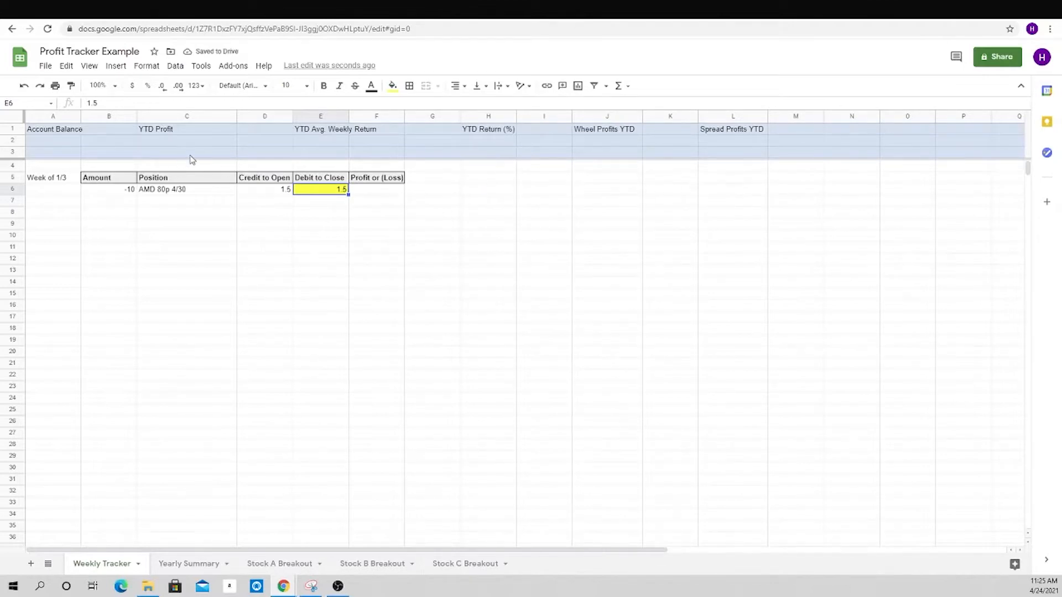
- Enter the legend text "Indicates a position is open" in cell A3
{"action": "left_click_drag", "start_coordinate": [56, 158], "coordinate": [104, 156]}
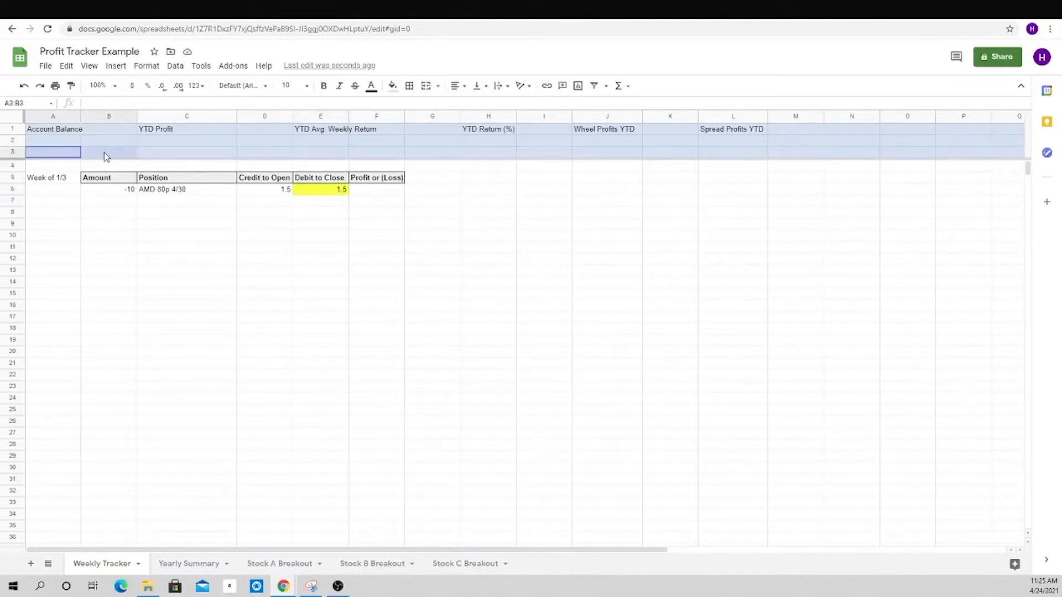
{"action": "left_click", "coordinate": [61, 158]}
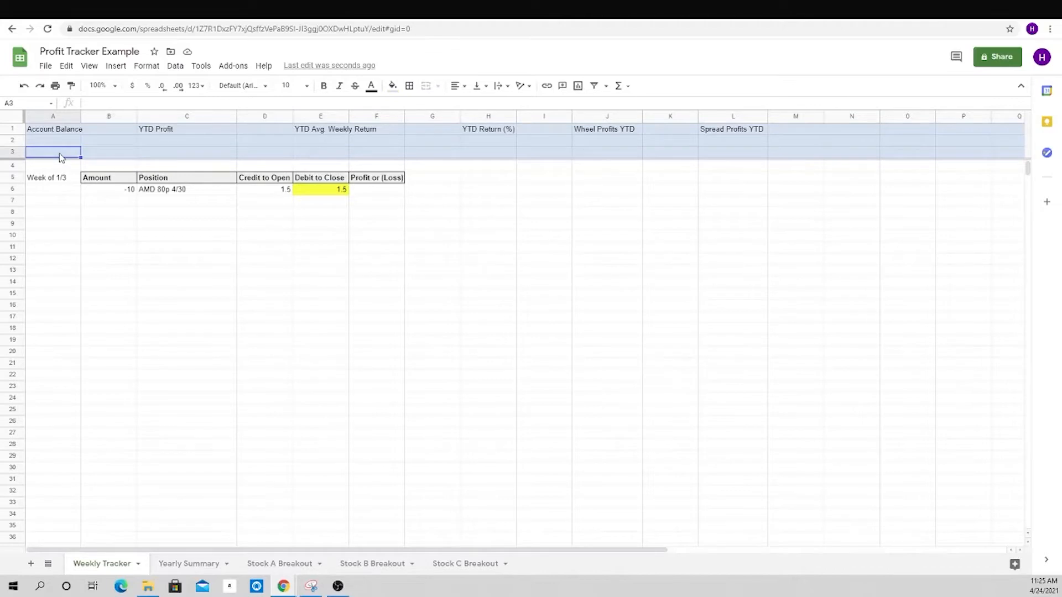
{"action": "type", "text": "Indicated"}
{"action": "type", "text": " a position "}
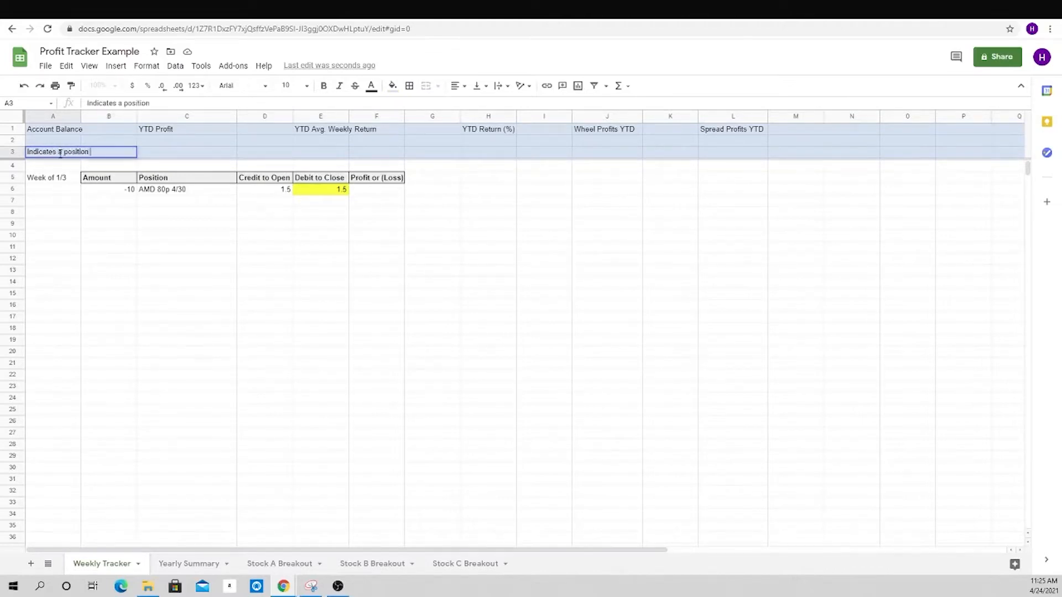
{"action": "type", "text": "is open"}
{"action": "key", "text": "Return"}
{"action": "key", "text": "Up"}
- Format the legend in cells A3:B3 as italic text with a yellow background
{"action": "key", "text": "shift+Right"}
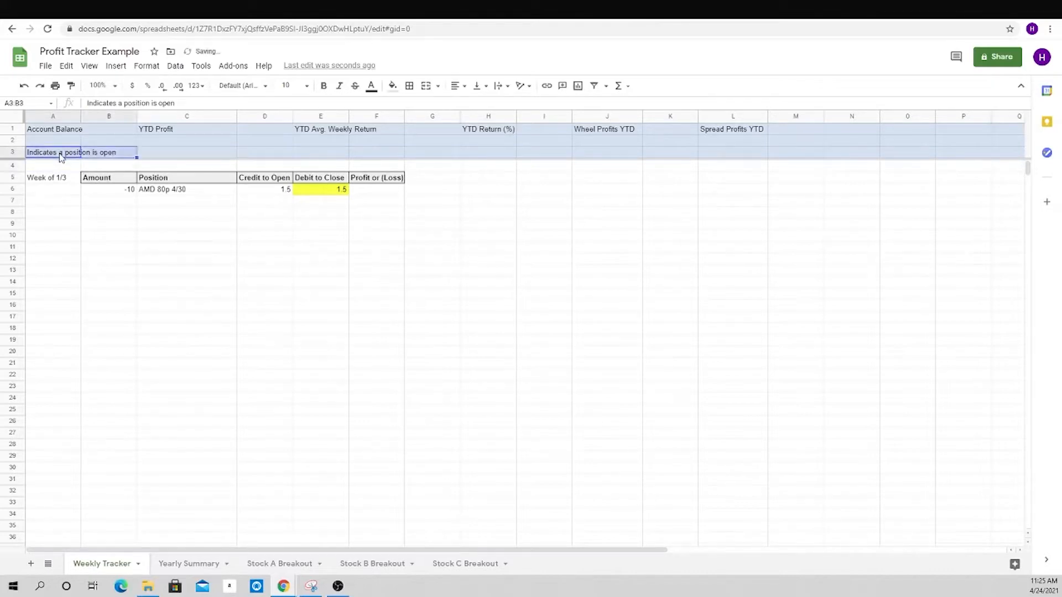
{"action": "left_click", "coordinate": [339, 86]}
{"action": "left_click", "coordinate": [392, 86]}
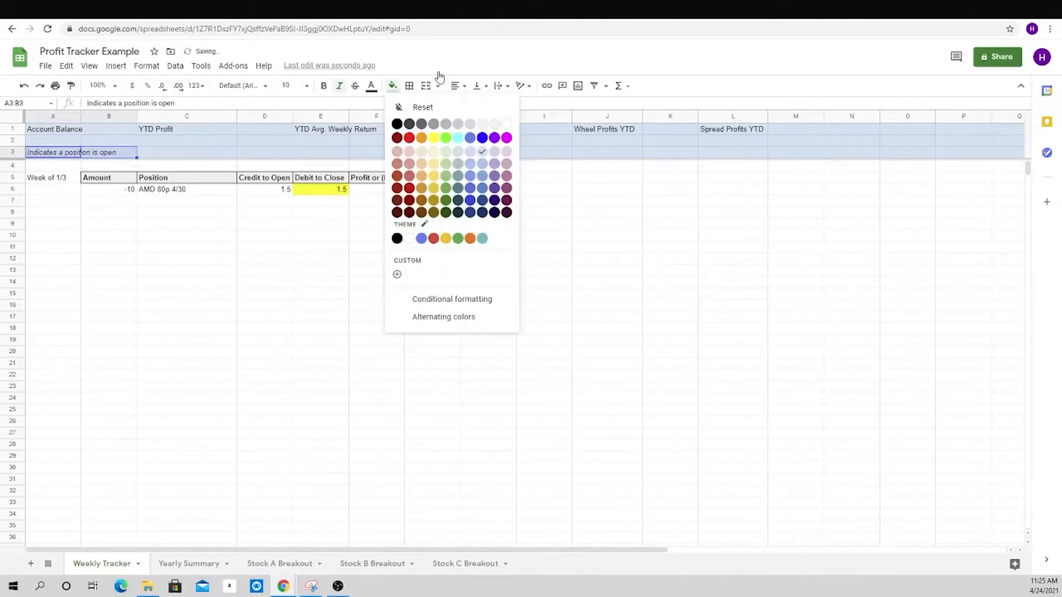
{"action": "left_click", "coordinate": [433, 137]}
{"action": "left_click", "coordinate": [166, 224]}
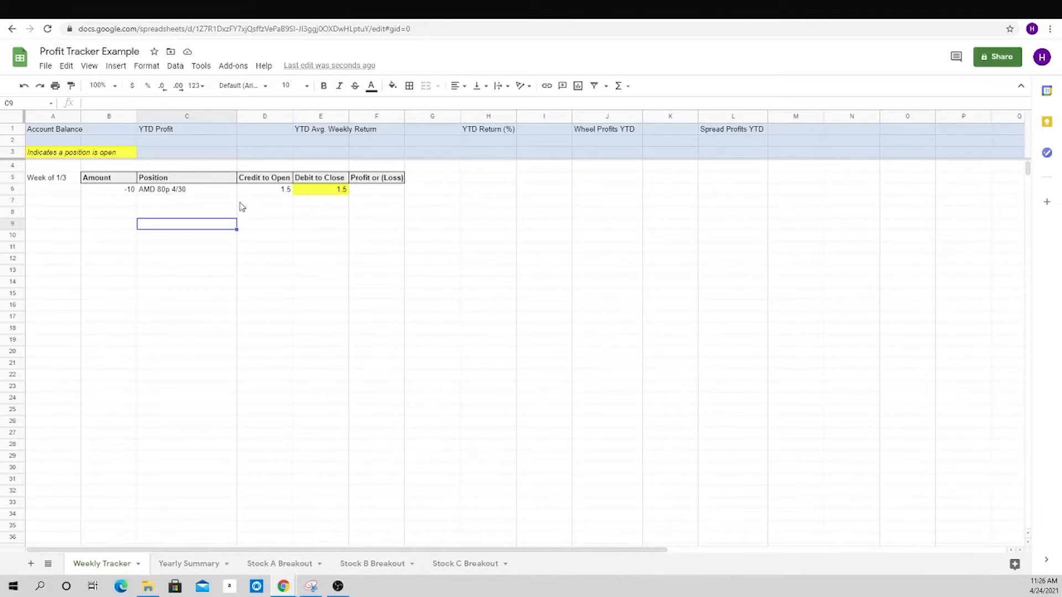
- Enter the formula =(D6-E6)*B6*-100 in the AMD position's Profit or (Loss) cell F6
{"action": "left_click", "coordinate": [263, 192]}
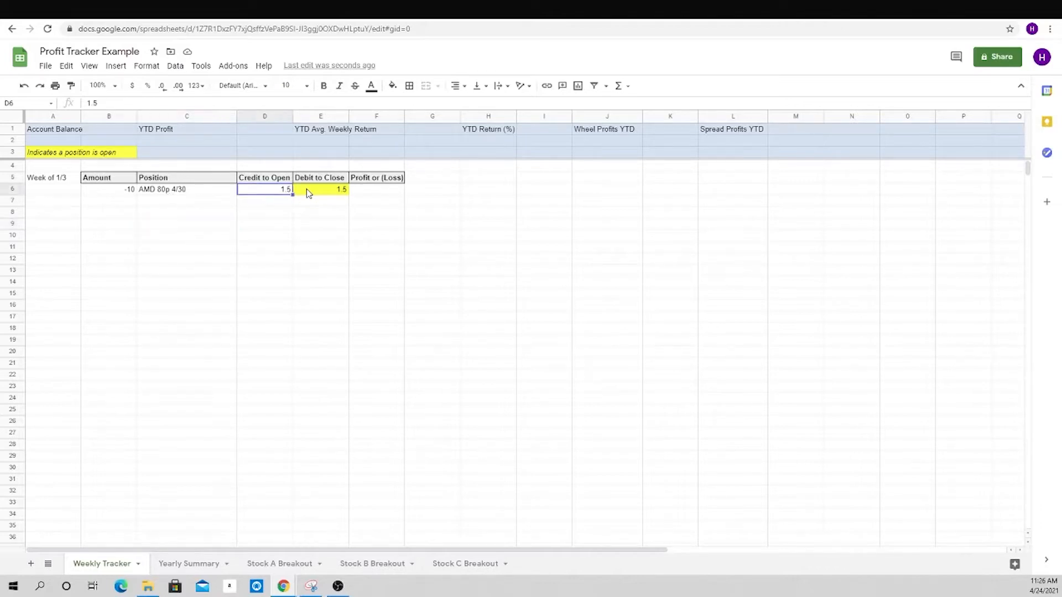
{"action": "left_click", "coordinate": [339, 194]}
{"action": "left_click", "coordinate": [384, 194]}
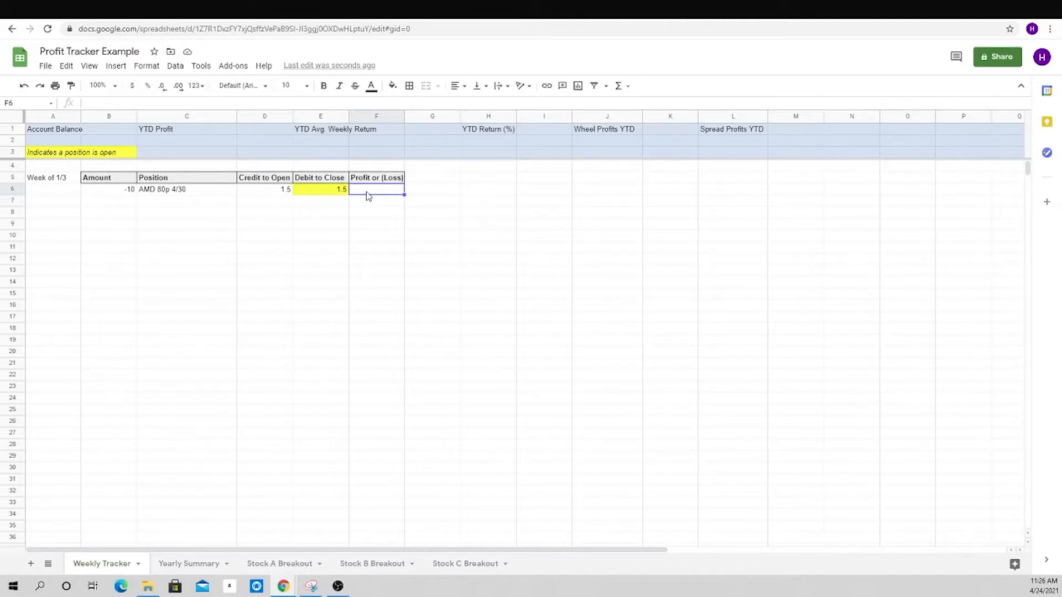
{"action": "type", "text": "=("}
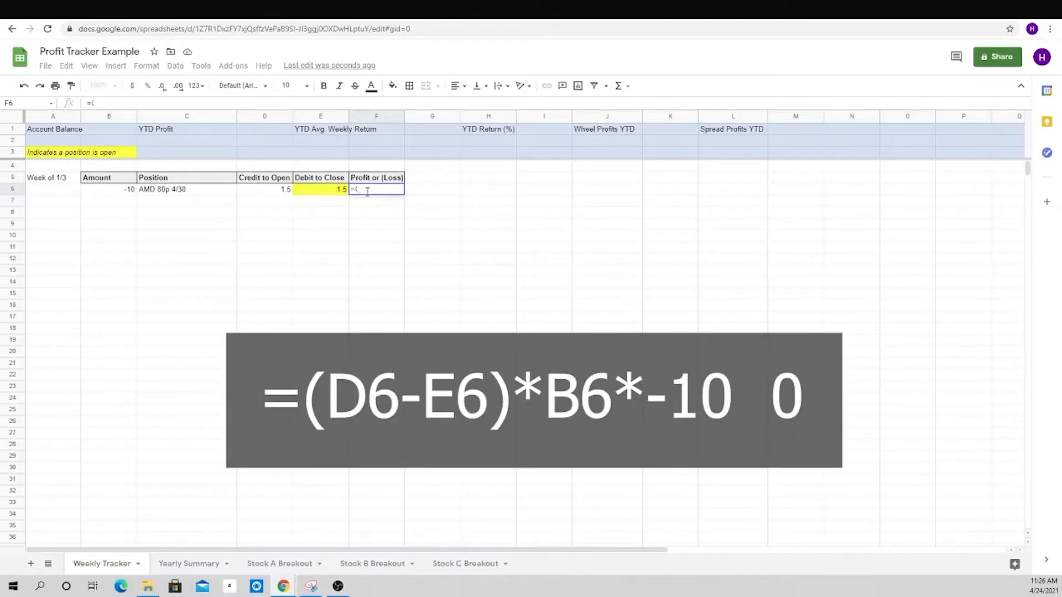
{"action": "type", "text": "D6"}
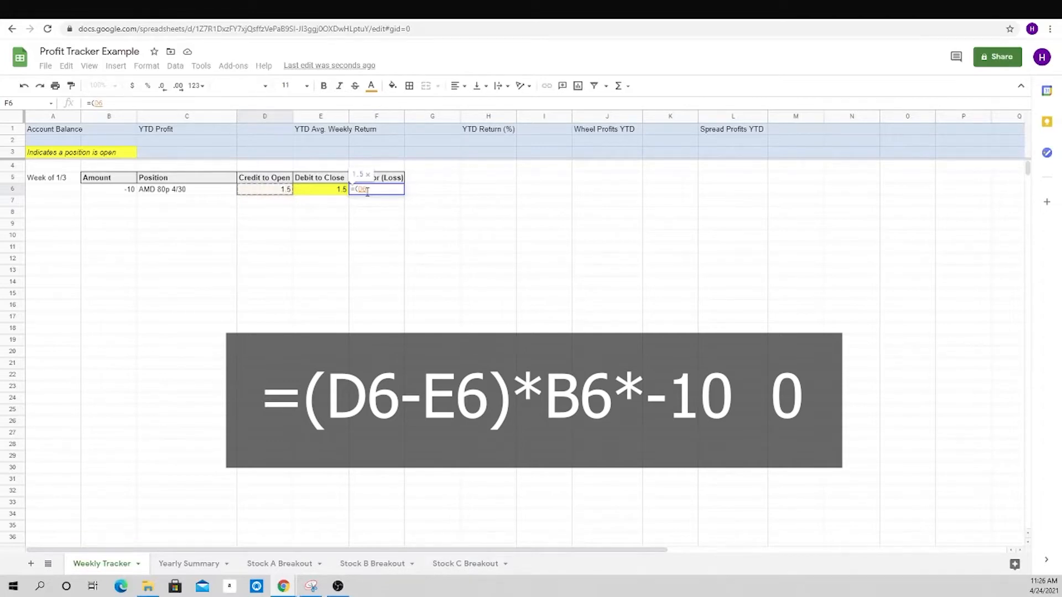
{"action": "type", "text": "-E6"}
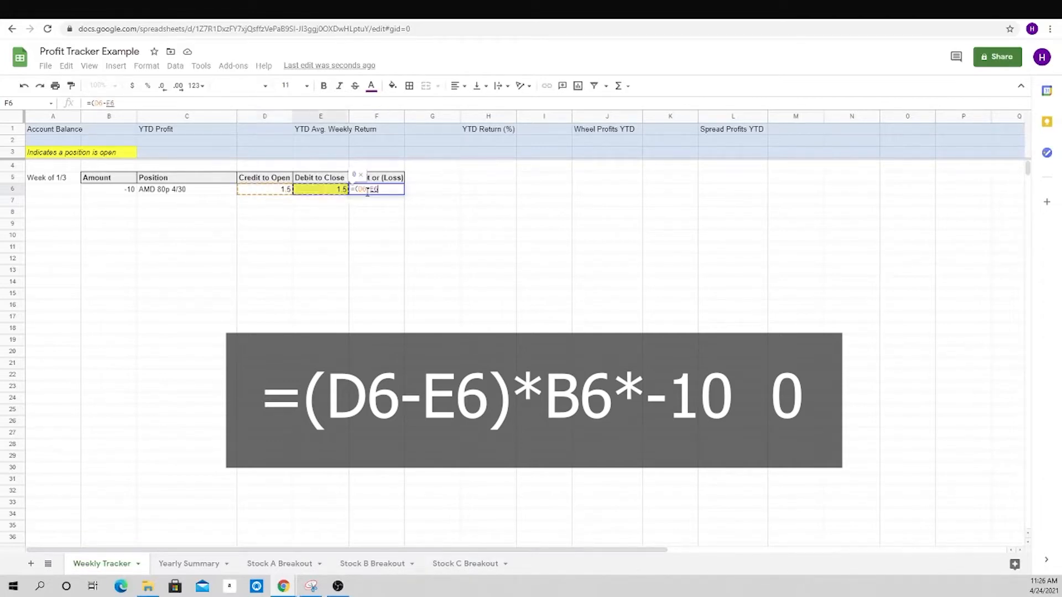
{"action": "type", "text": ")"}
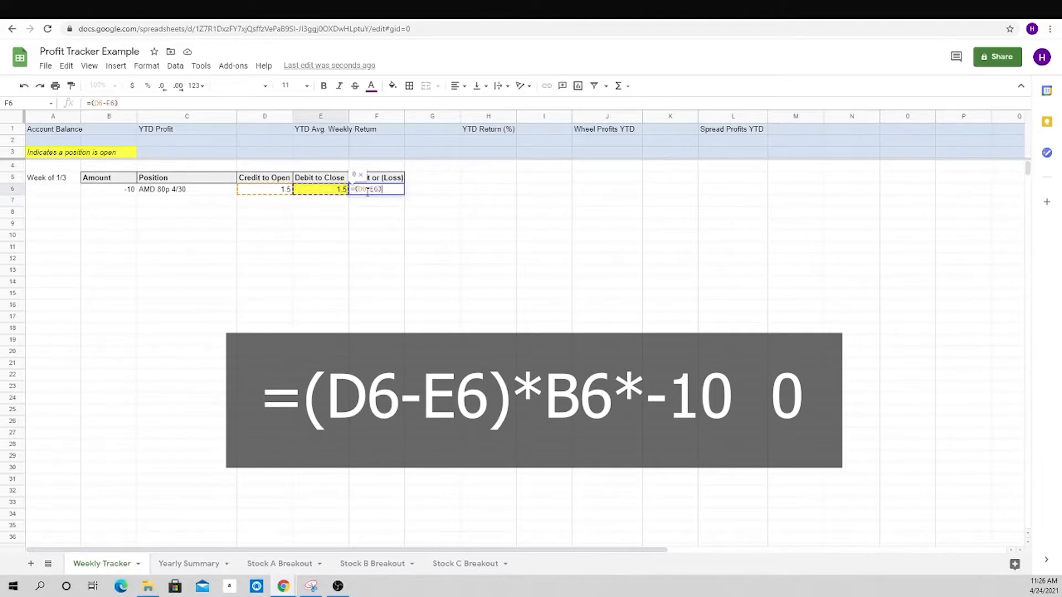
{"action": "type", "text": "*B6"}
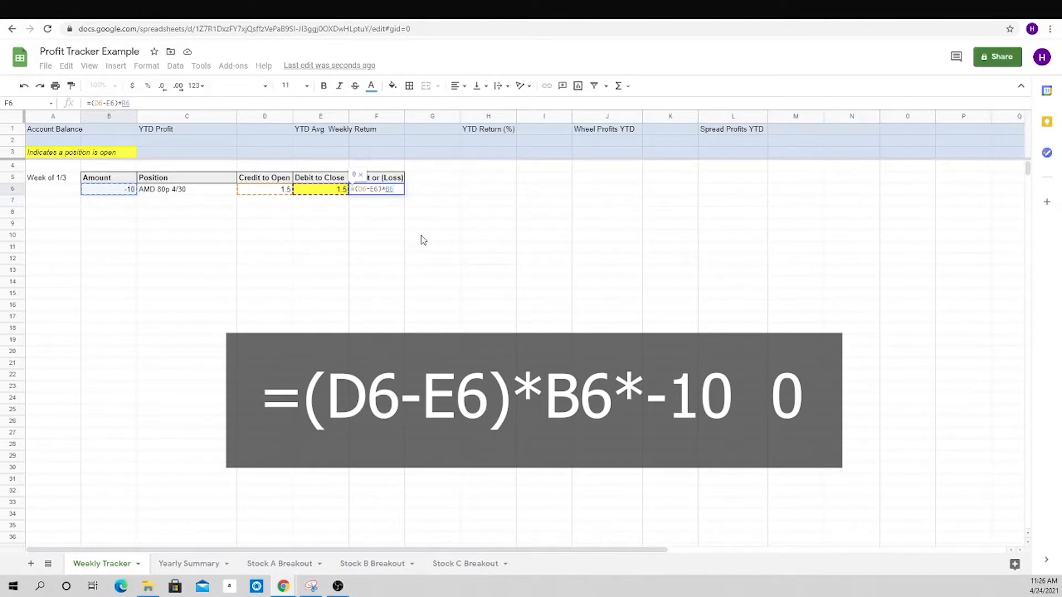
{"action": "type", "text": "*-100"}
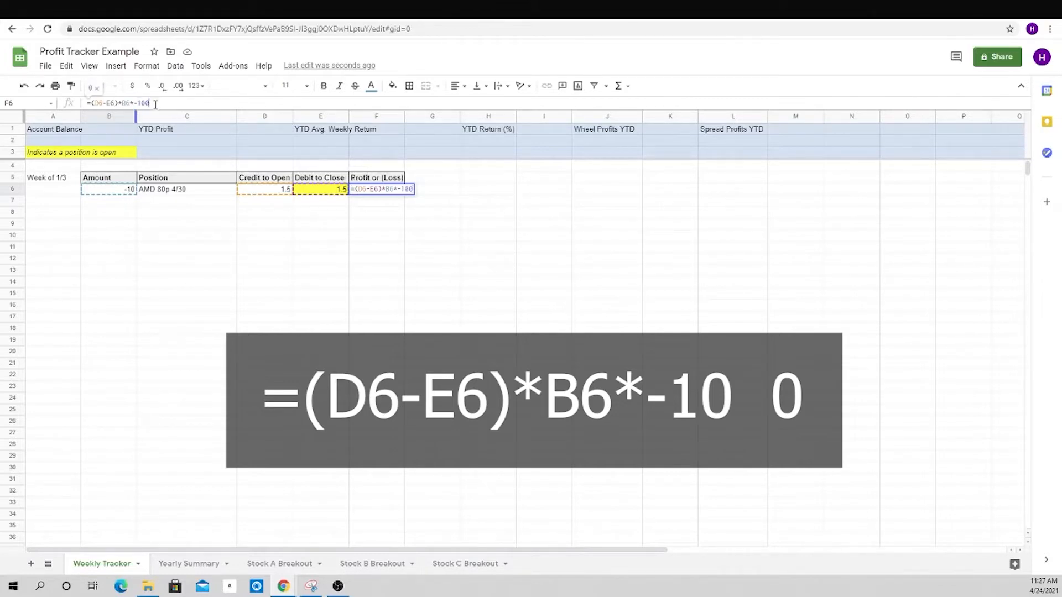
{"action": "key", "text": "Return"}
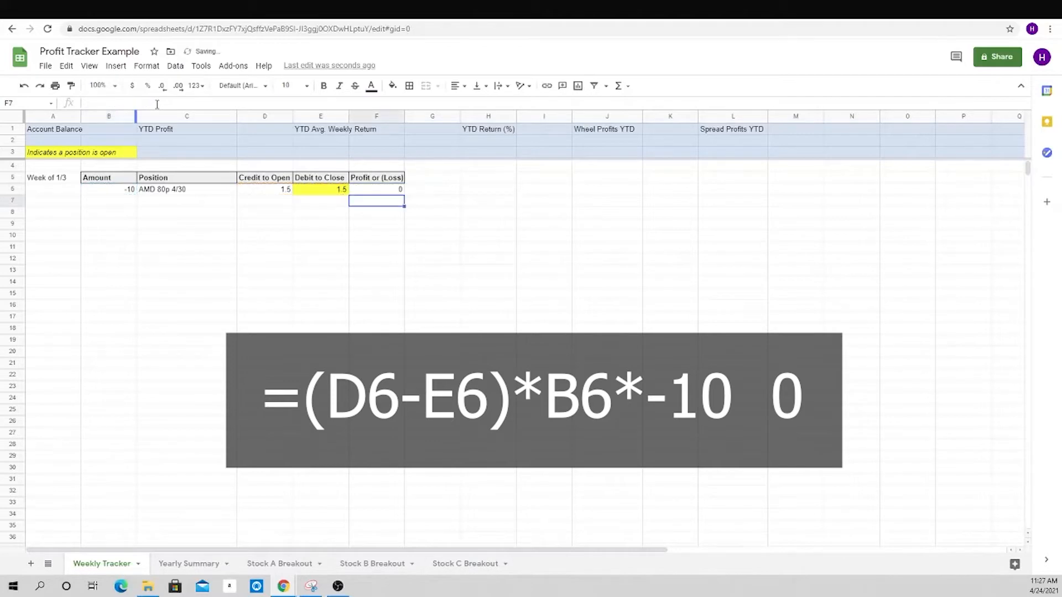
- Test the profit formula by setting the Debit to Close in E6 to 2 and 0, and restore it to 1.5
{"action": "left_click", "coordinate": [326, 191]}
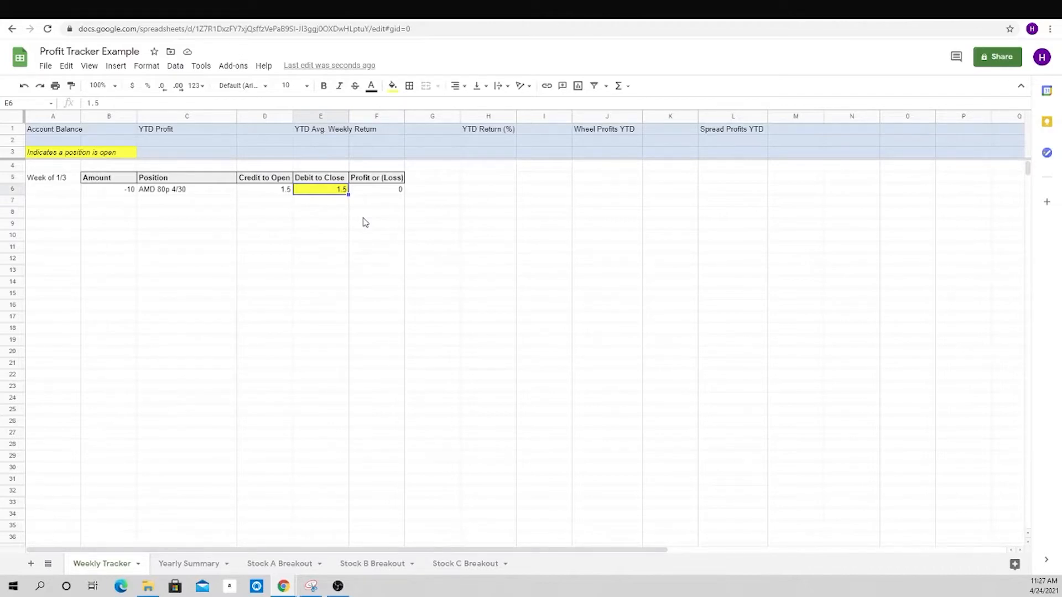
{"action": "type", "text": "2"}
{"action": "key", "text": "Return"}
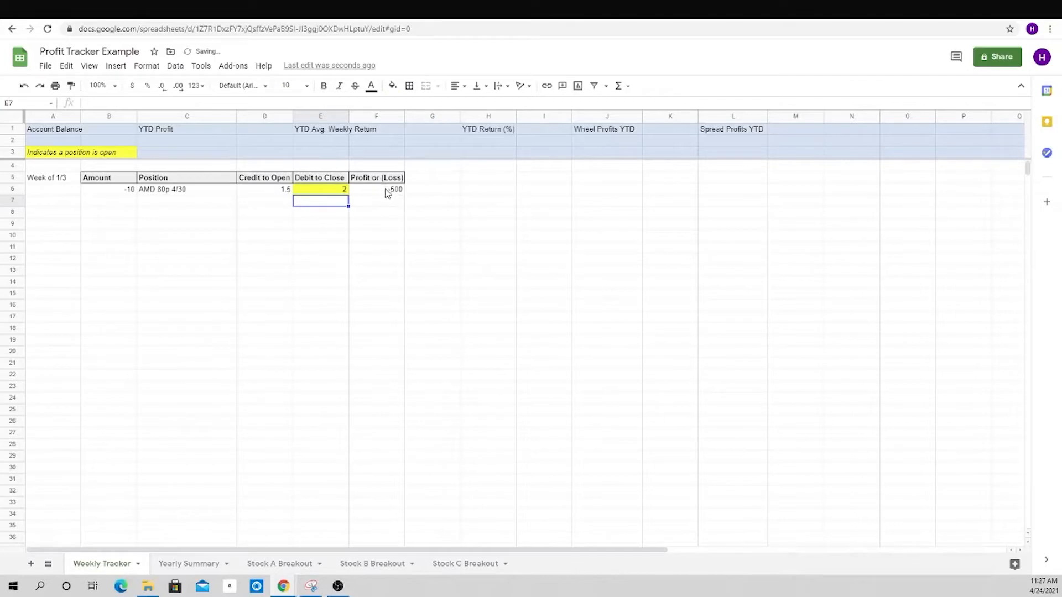
{"action": "left_click", "coordinate": [340, 191]}
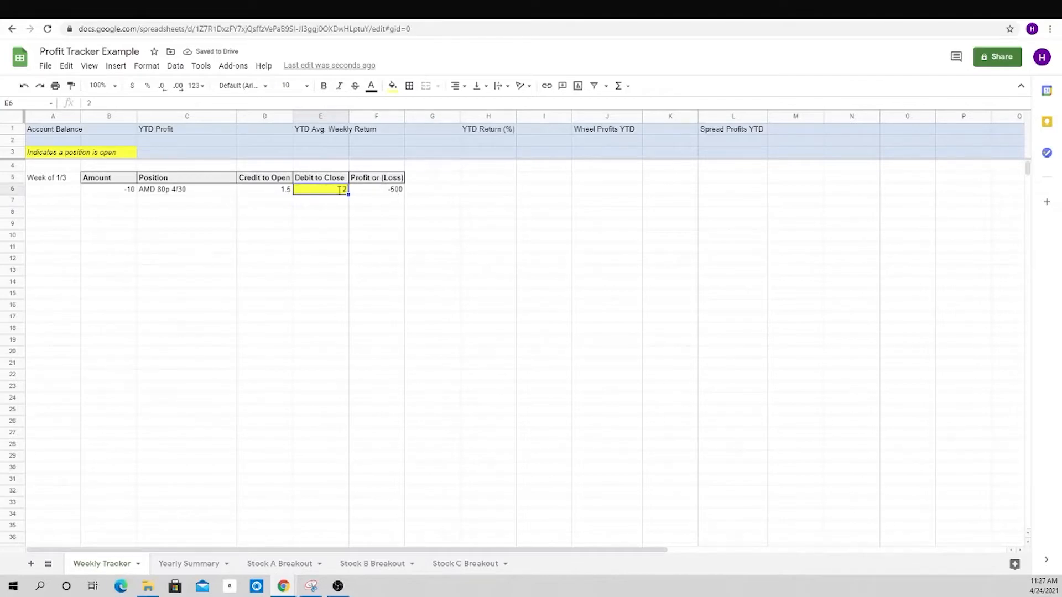
{"action": "type", "text": "0"}
{"action": "key", "text": "Return"}
{"action": "right_click", "coordinate": [340, 191]}
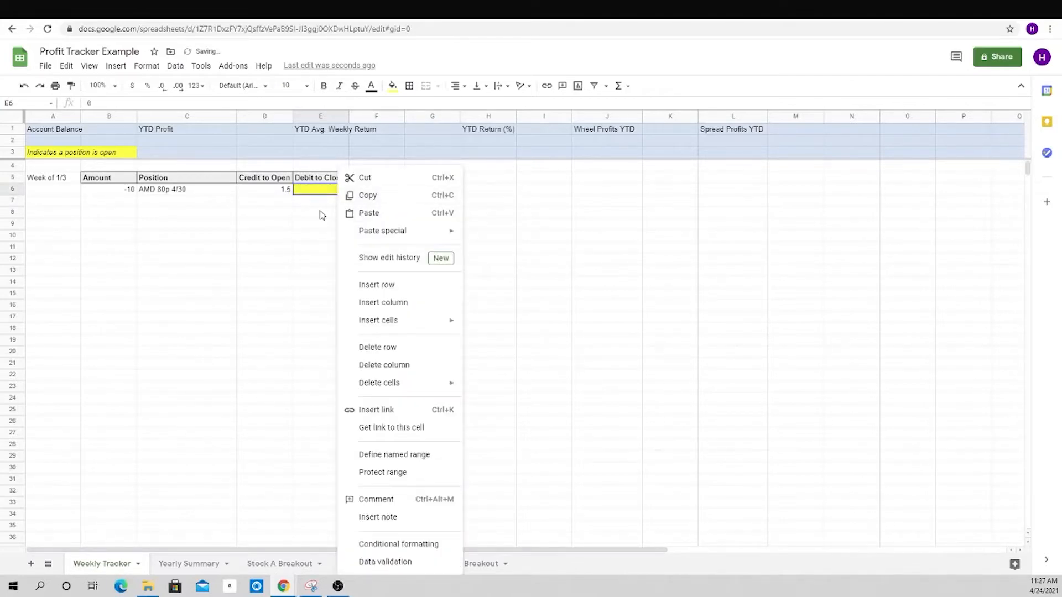
{"action": "left_click", "coordinate": [392, 197]}
{"action": "left_click", "coordinate": [390, 194]}
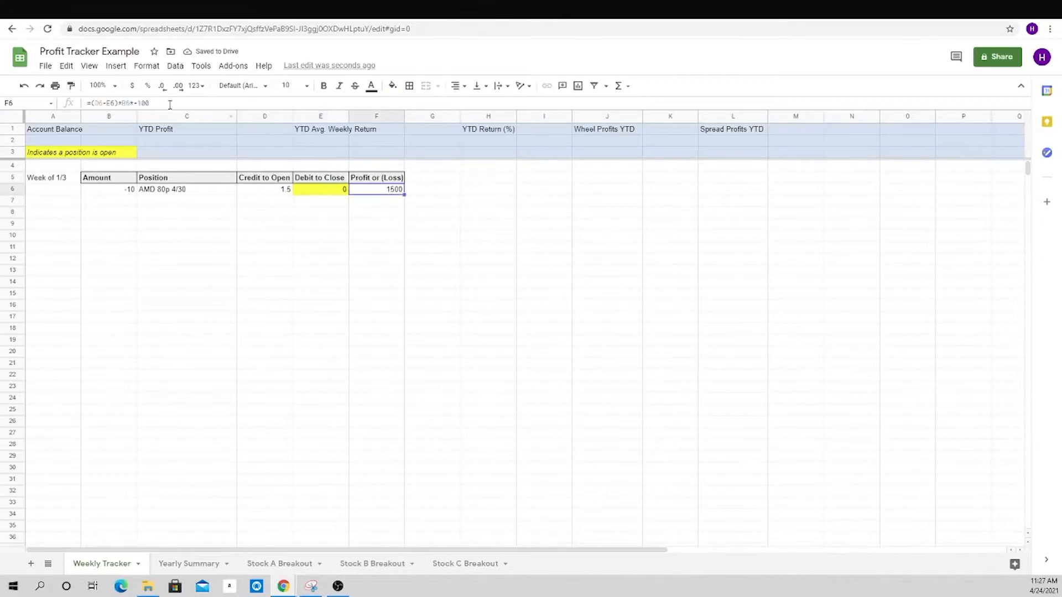
{"action": "left_click", "coordinate": [330, 194]}
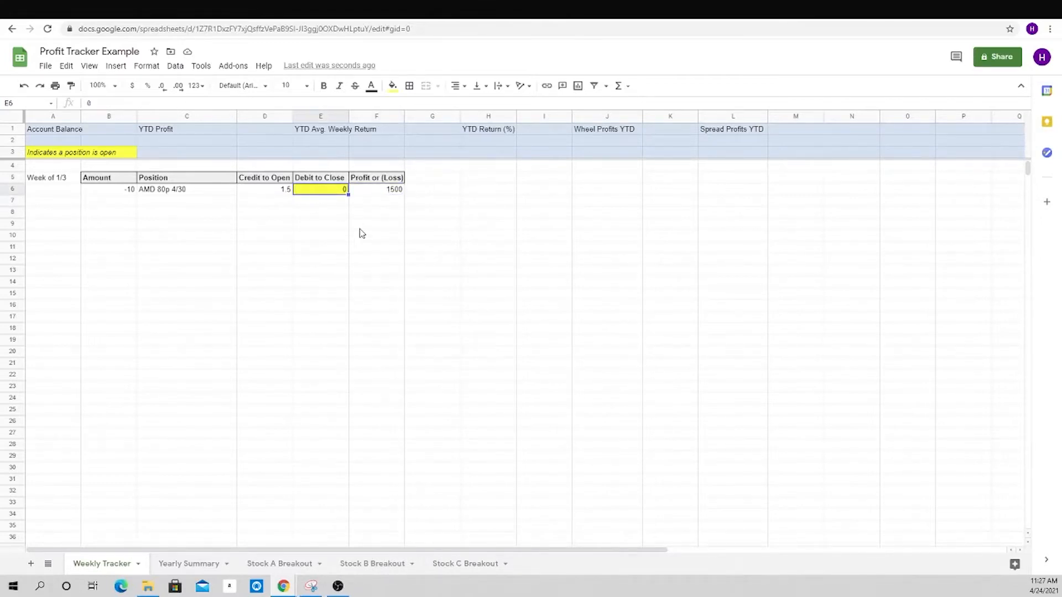
{"action": "type", "text": "1.5"}
{"action": "key", "text": "Return"}
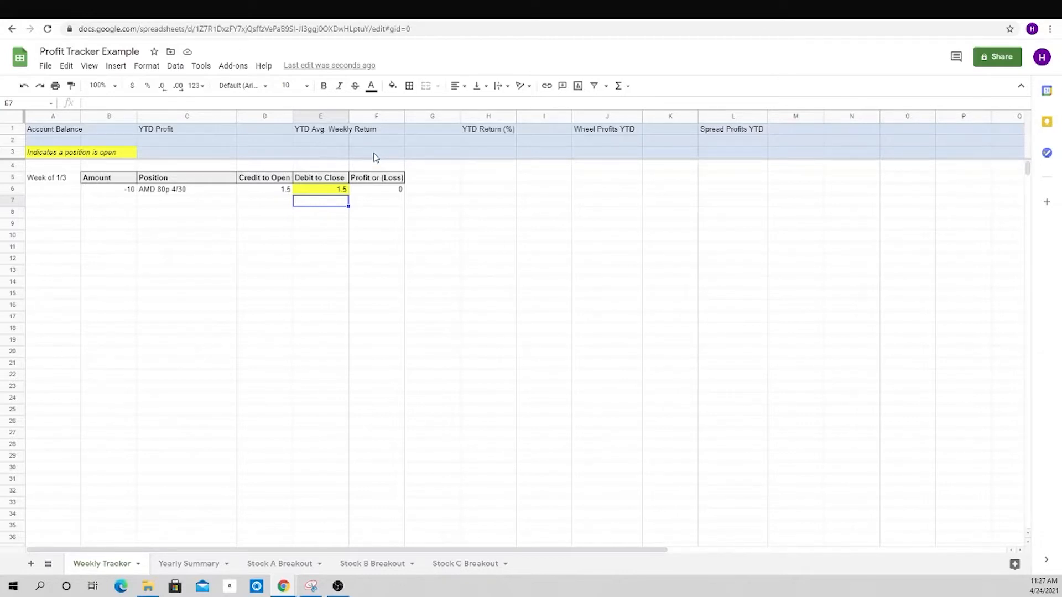
- Create a conditional formatting rule on column F that applies the default green style to values greater than 0
{"action": "left_click", "coordinate": [386, 116]}
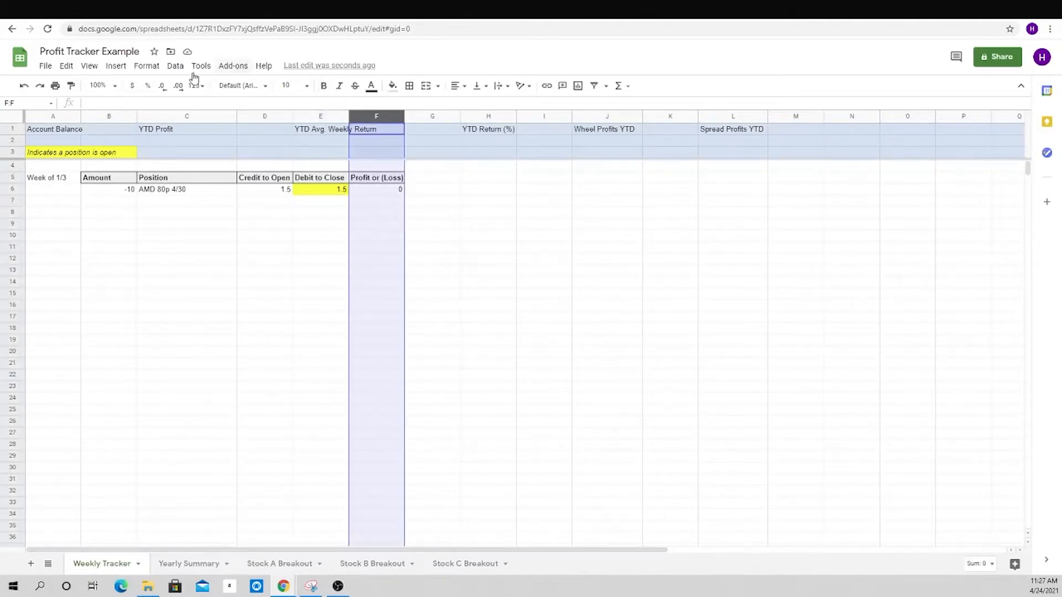
{"action": "left_click", "coordinate": [148, 67]}
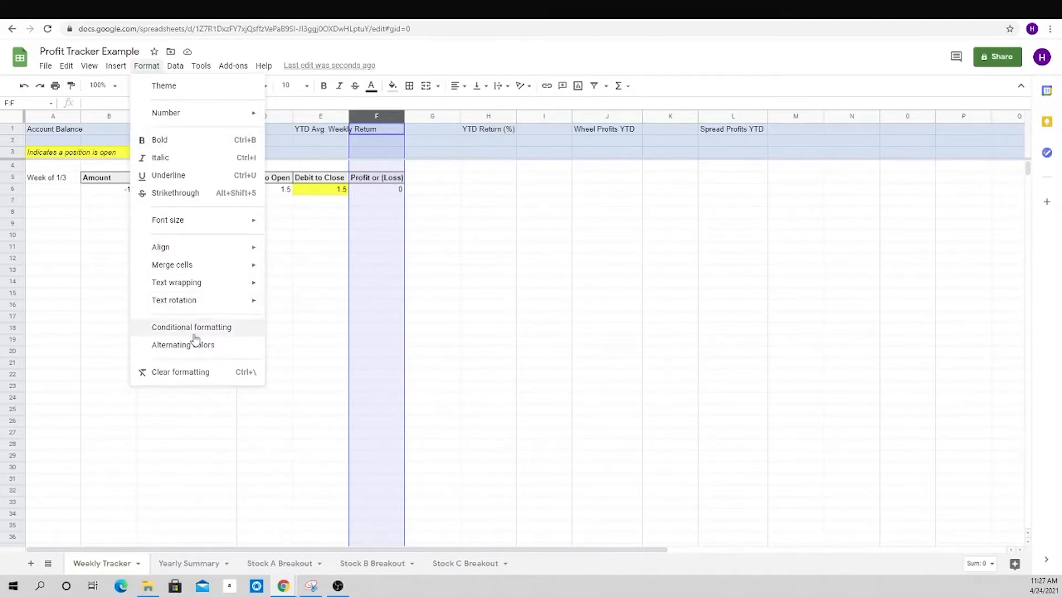
{"action": "left_click", "coordinate": [221, 327]}
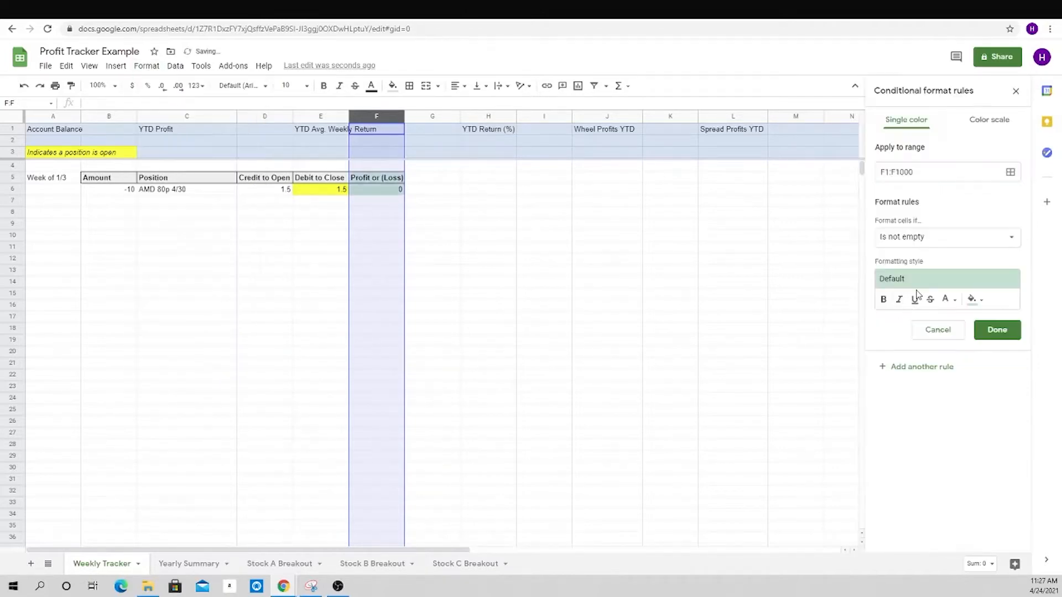
{"action": "left_click", "coordinate": [924, 238]}
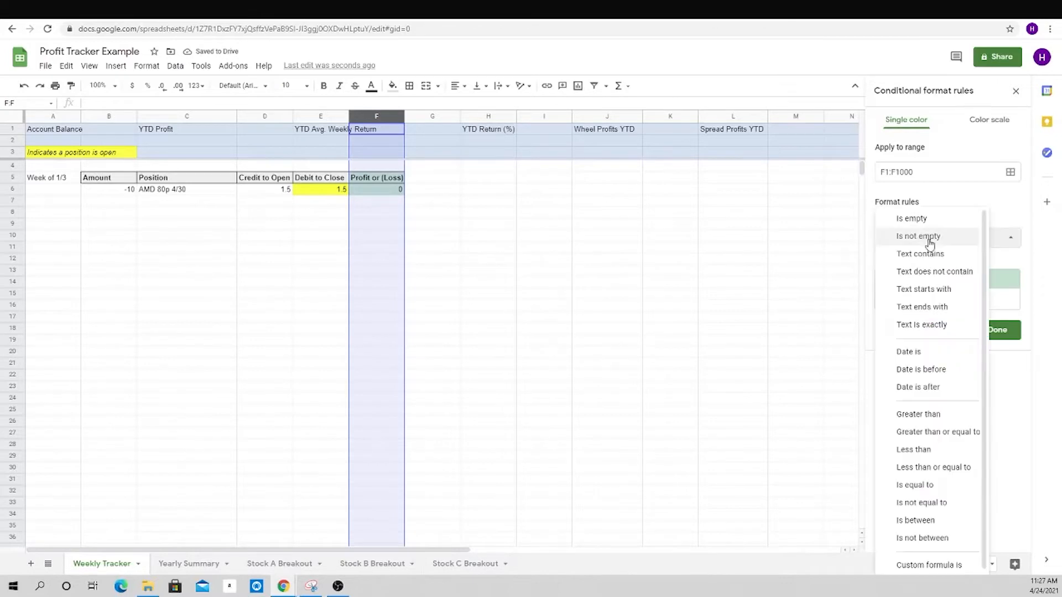
{"action": "left_click", "coordinate": [940, 415]}
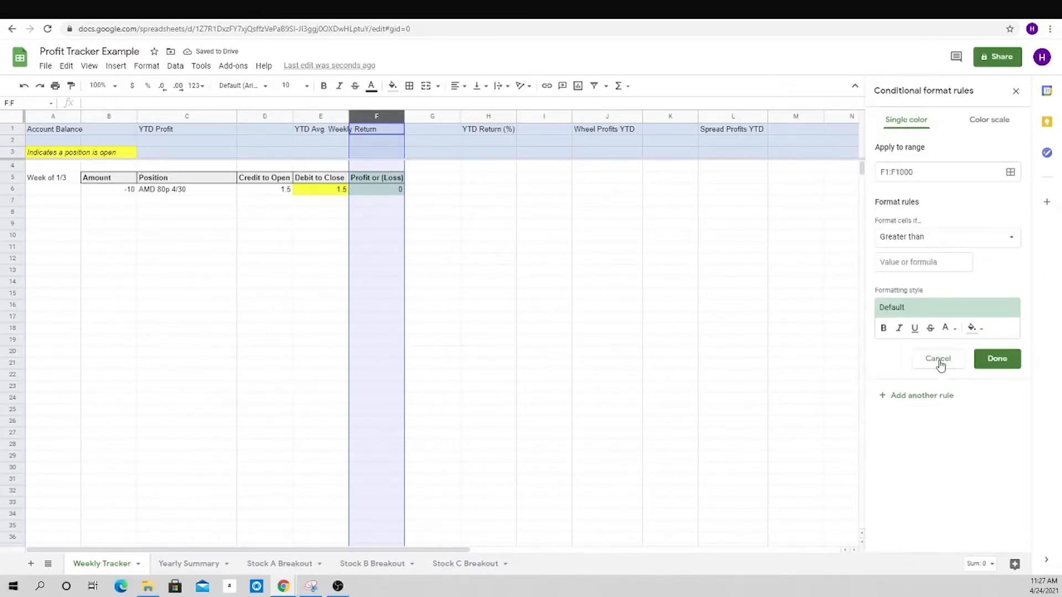
{"action": "left_click", "coordinate": [922, 263]}
{"action": "type", "text": "0"}
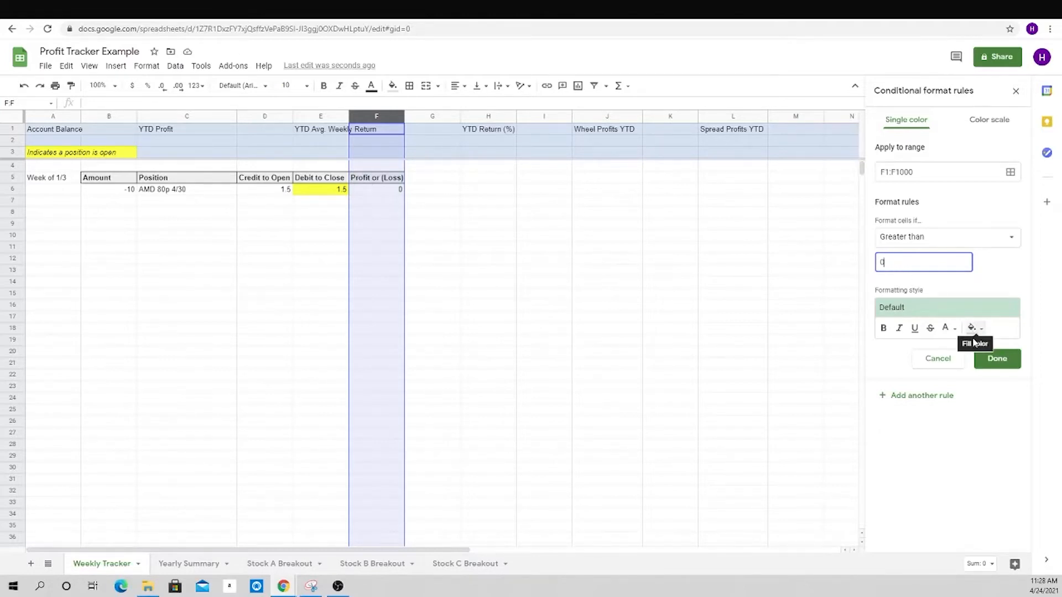
- Add a second conditional formatting rule on column F that fills values less than 0 with light red
{"action": "left_click", "coordinate": [911, 400]}
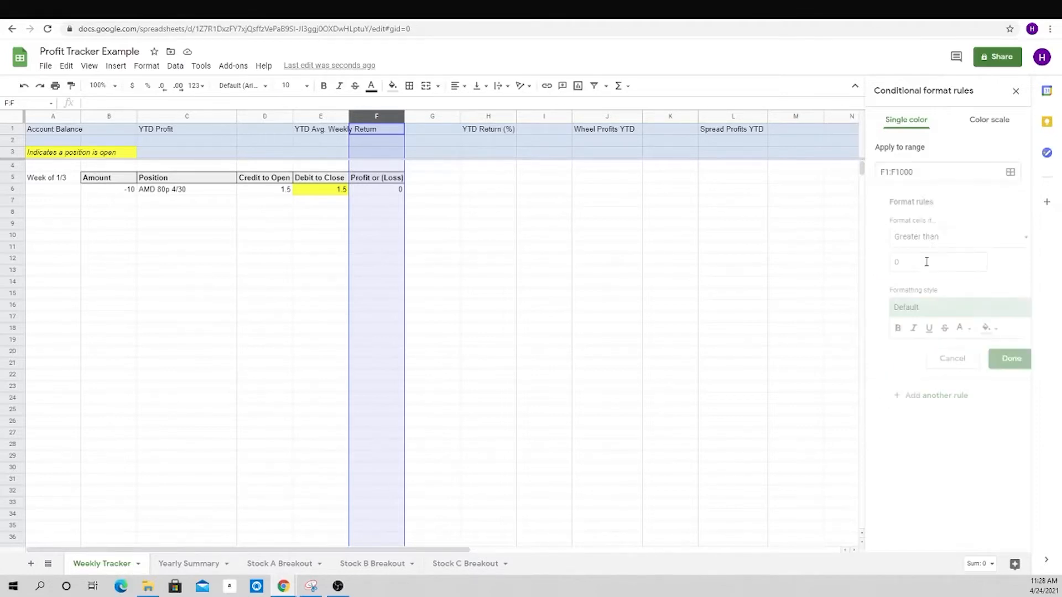
{"action": "left_click", "coordinate": [922, 244]}
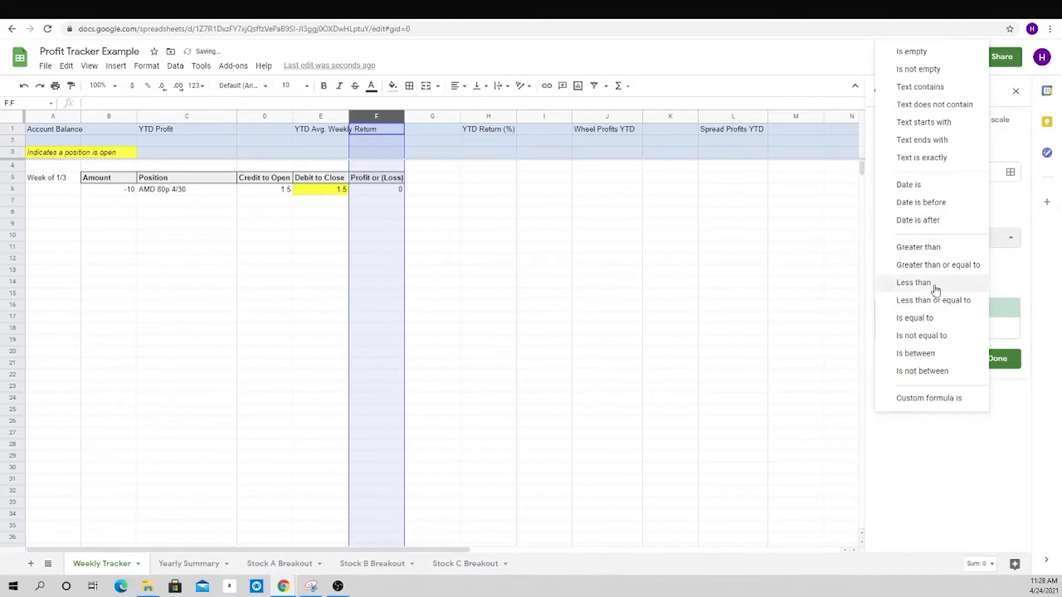
{"action": "left_click", "coordinate": [918, 283]}
{"action": "left_click", "coordinate": [975, 328]}
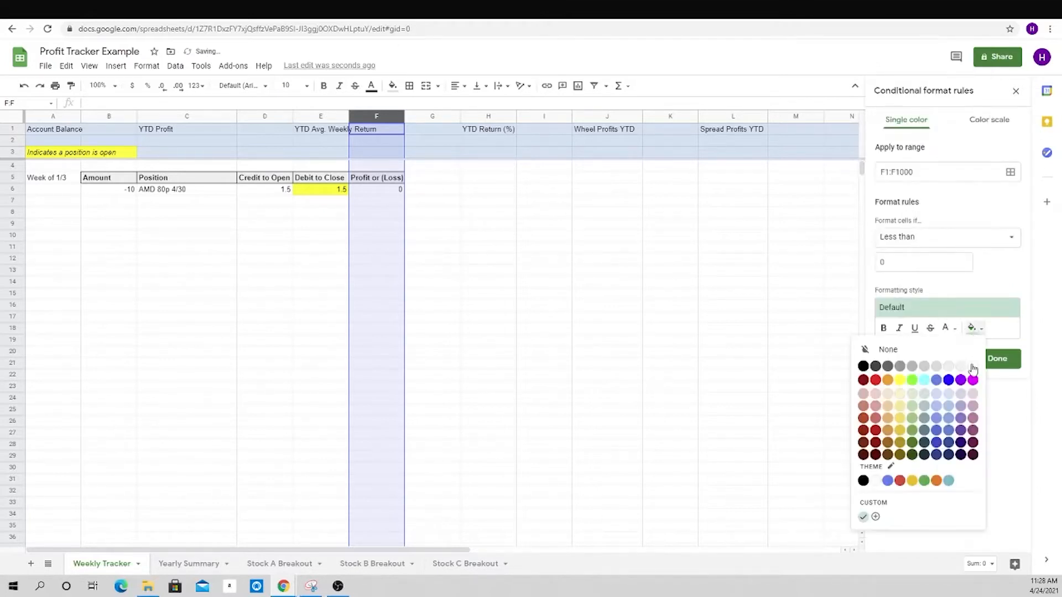
{"action": "left_click", "coordinate": [876, 395]}
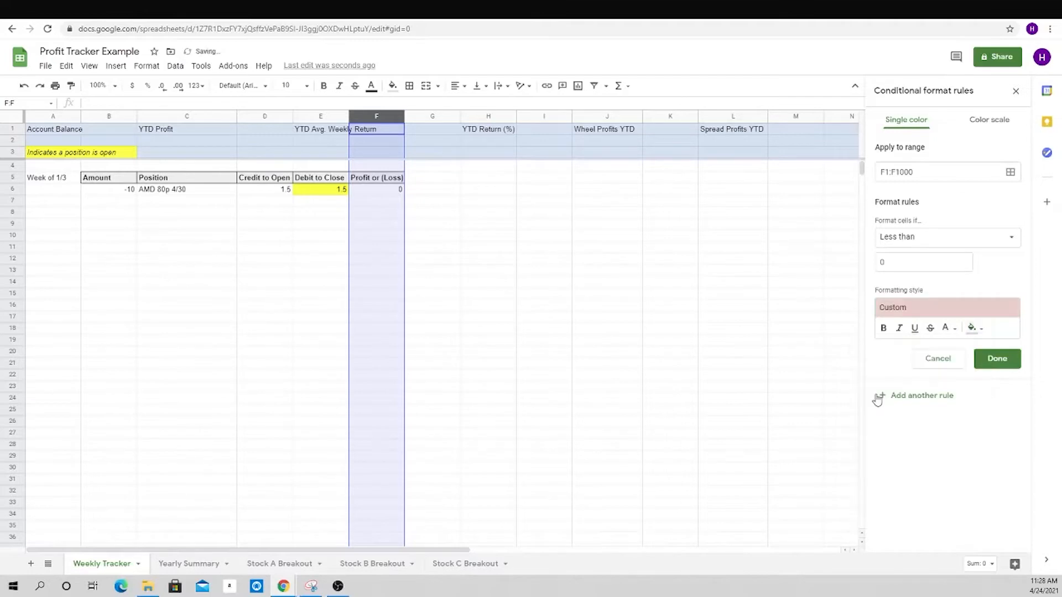
{"action": "left_click", "coordinate": [998, 359]}
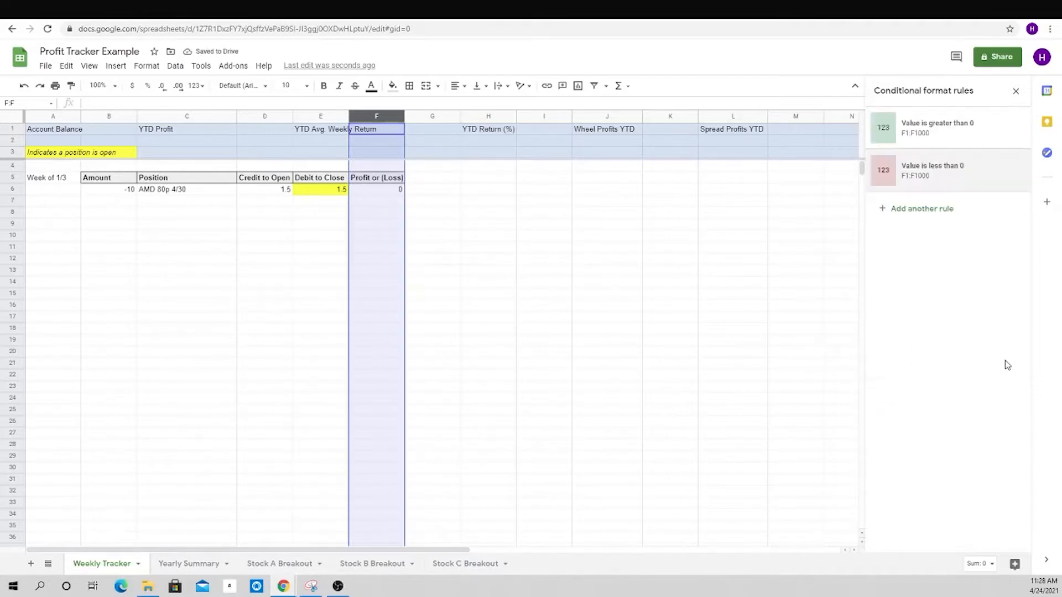
{"action": "left_click", "coordinate": [511, 284]}
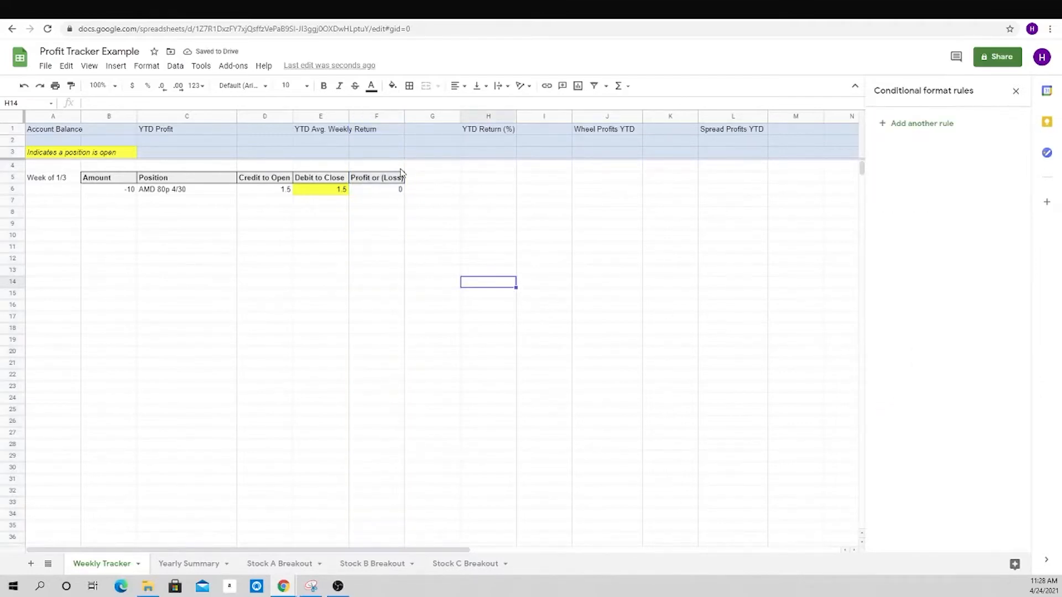
- Test the column F color rules by setting the Debit to Close in E6 to 2 and to 0
{"action": "left_click", "coordinate": [387, 191]}
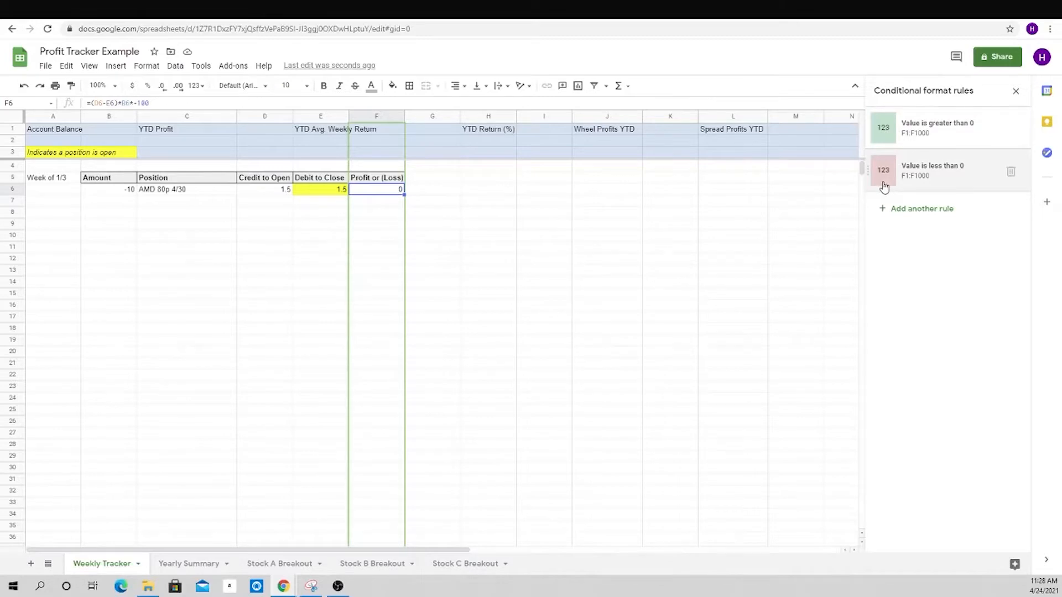
{"action": "left_click", "coordinate": [315, 193]}
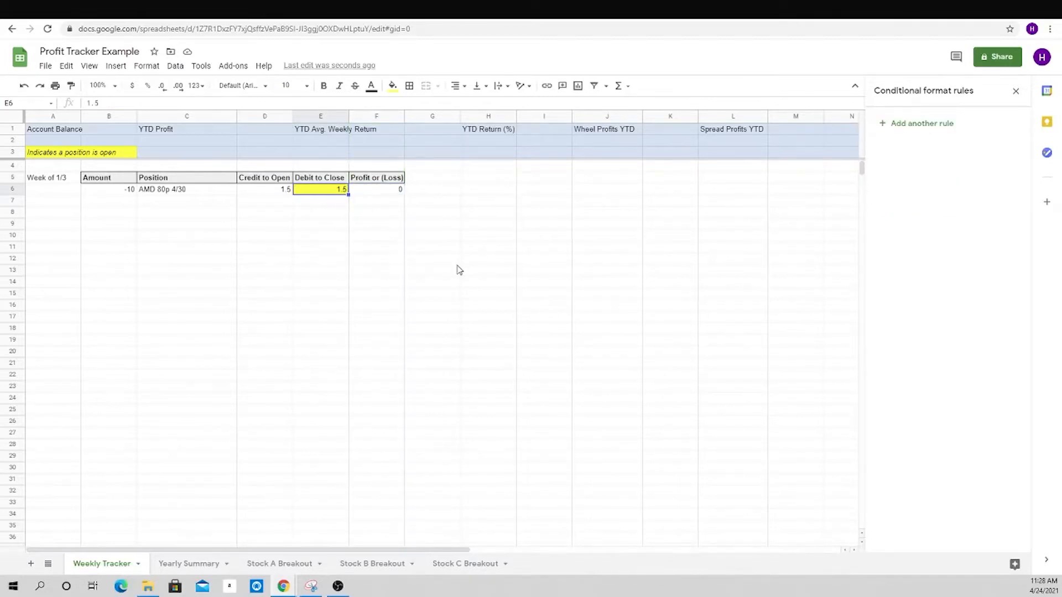
{"action": "type", "text": "2"}
{"action": "key", "text": "Return"}
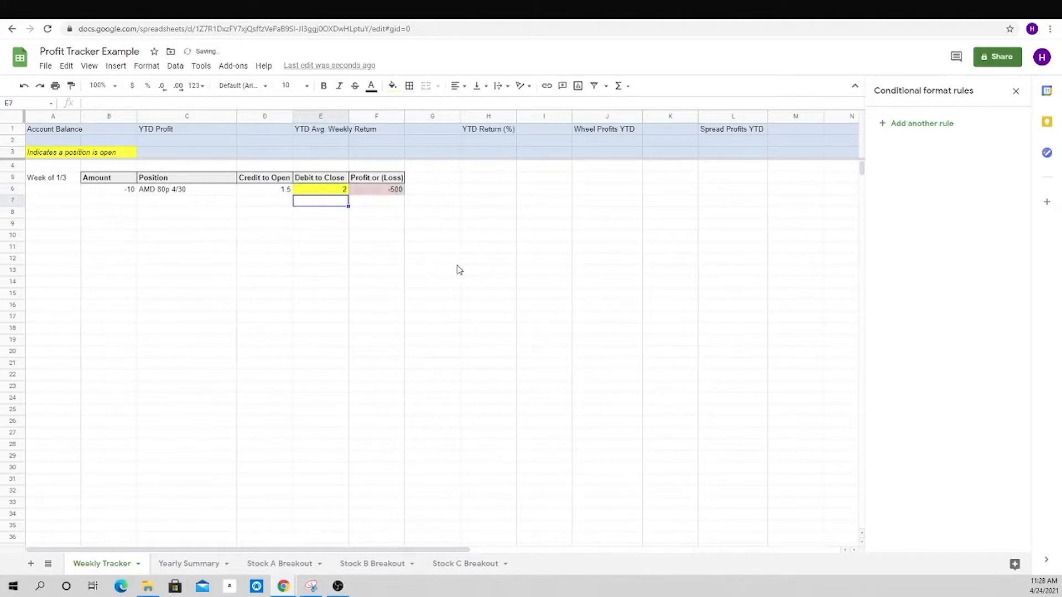
{"action": "key", "text": "Up"}
{"action": "key", "text": "Right"}
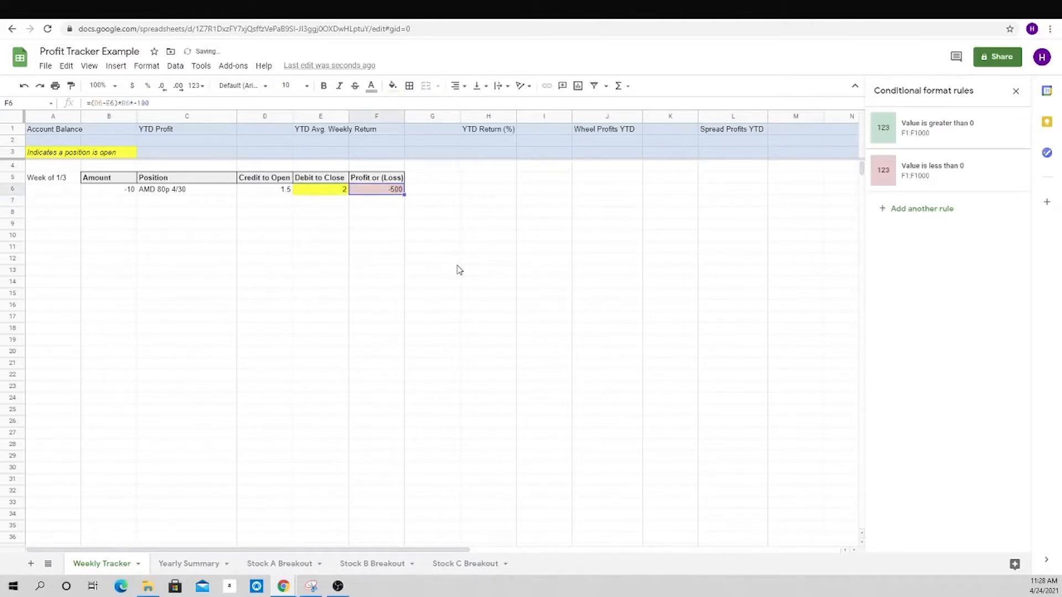
{"action": "key", "text": "Left"}
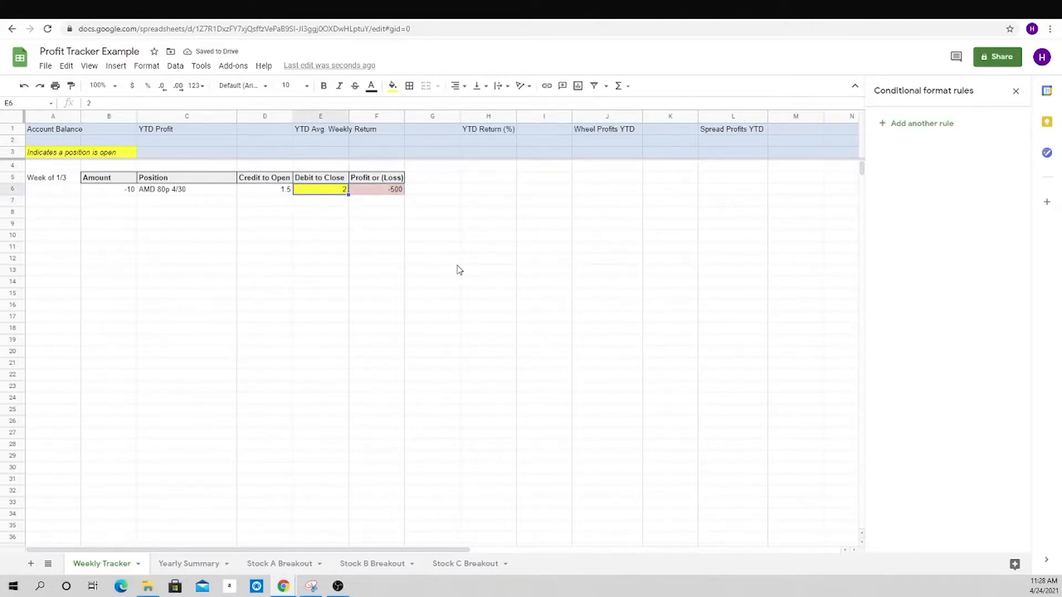
{"action": "type", "text": "0"}
{"action": "key", "text": "Return"}
{"action": "key", "text": "Up"}
{"action": "key", "text": "Right"}
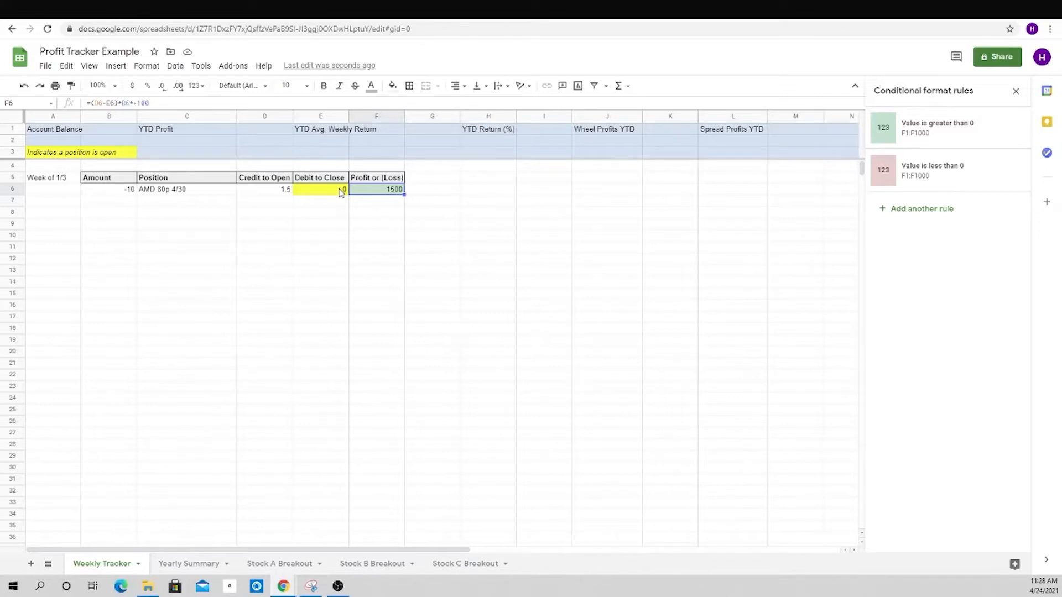
- Restore the AMD position's Debit to Close in E6 to 1.5
{"action": "left_click", "coordinate": [340, 191]}
{"action": "type", "text": "1"}
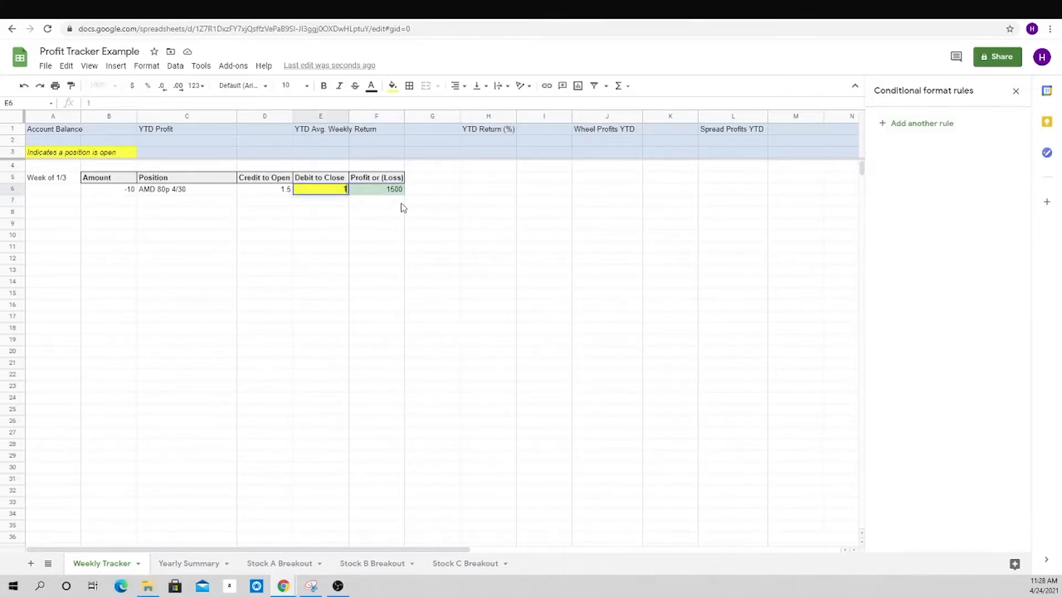
{"action": "type", "text": ".5"}
{"action": "key", "text": "Return"}
- Enter a second position in row 7 with amount 100, position AAPL Shares and Credit to Open 134
{"action": "key", "text": "Left"}
{"action": "key", "text": "Left"}
{"action": "key", "text": "Left"}
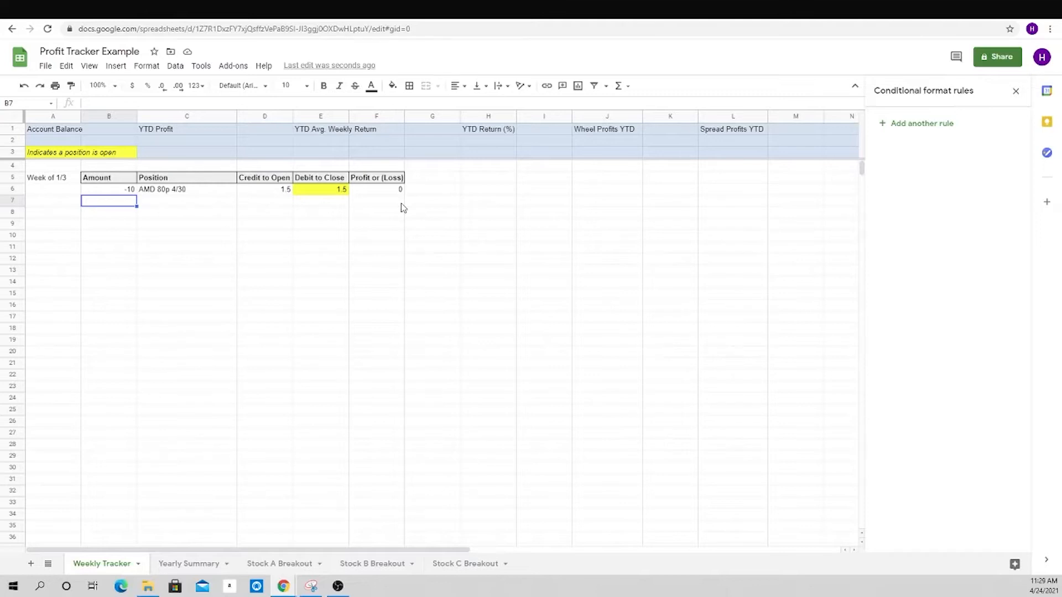
{"action": "type", "text": "100"}
{"action": "key", "text": "Tab"}
{"action": "key", "text": "Left"}
{"action": "key", "text": "Right"}
{"action": "type", "text": "AA"}
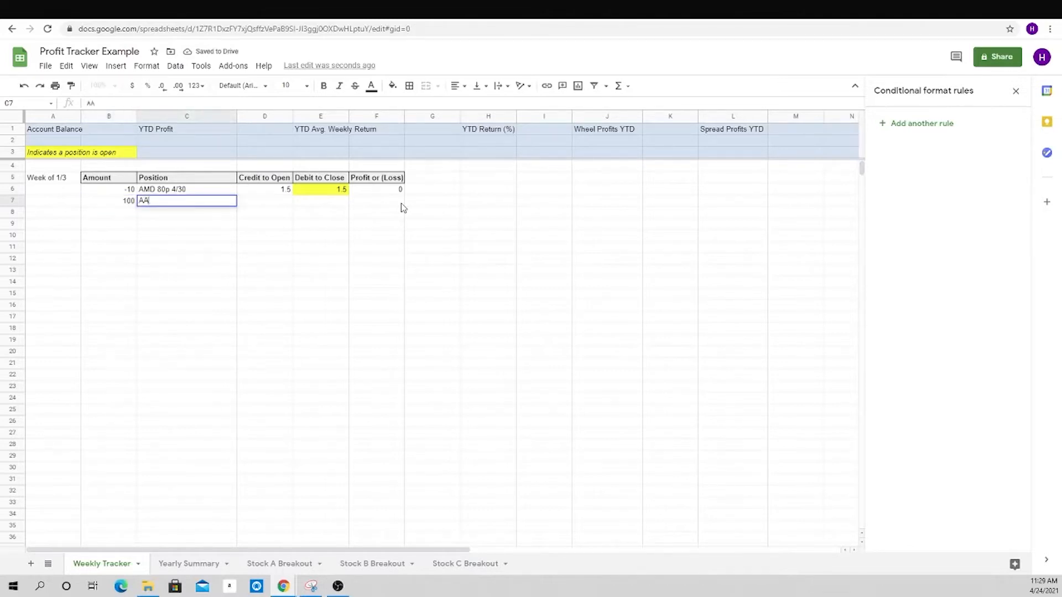
{"action": "type", "text": "PL Shares"}
{"action": "key", "text": "Tab"}
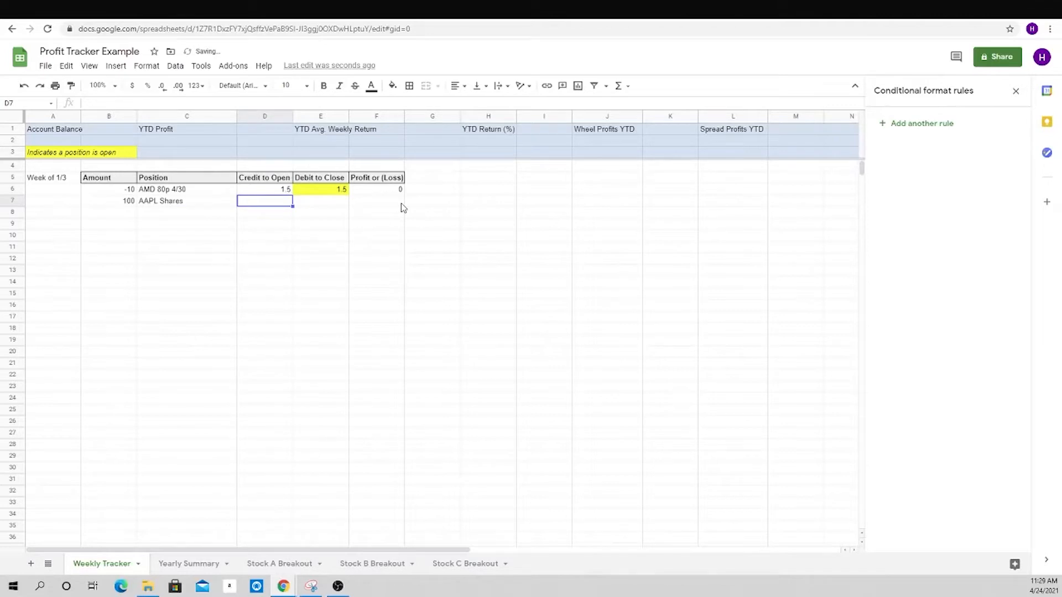
{"action": "type", "text": "130"}
{"action": "key", "text": "BackSpace"}
{"action": "type", "text": "4"}
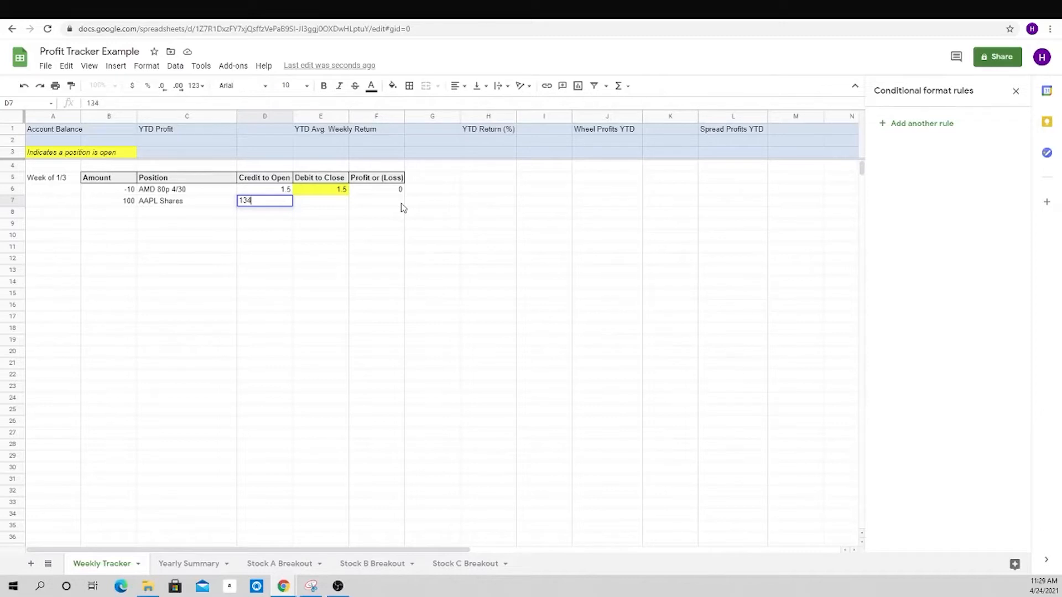
{"action": "key", "text": "Return"}
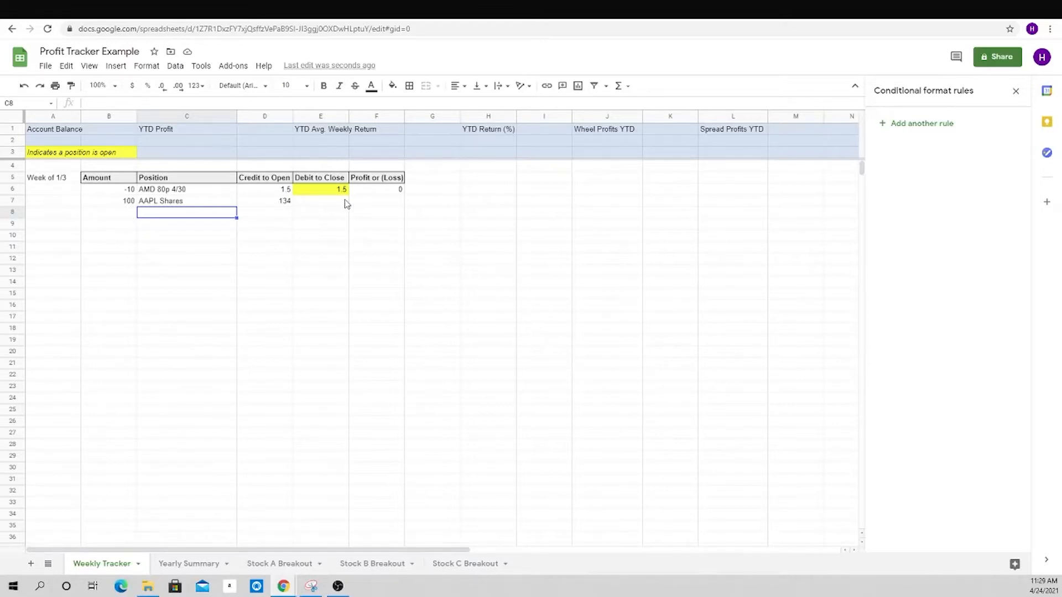
- Enter the formula =googlefinance("AAPL") as the Debit to Close in E7
{"action": "left_click", "coordinate": [327, 204]}
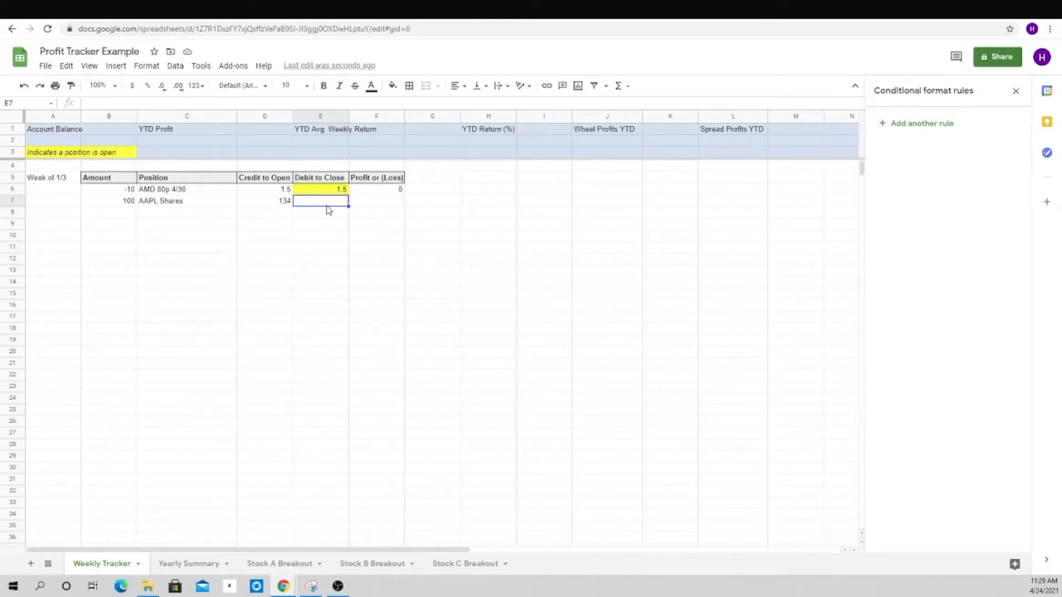
{"action": "type", "text": "=google"}
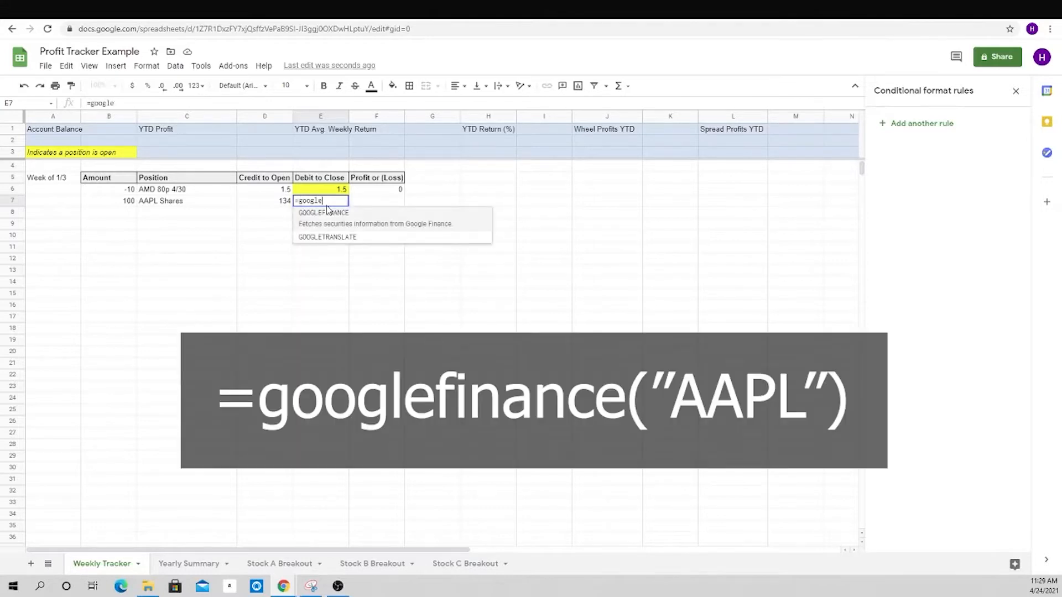
{"action": "type", "text": "finance("}
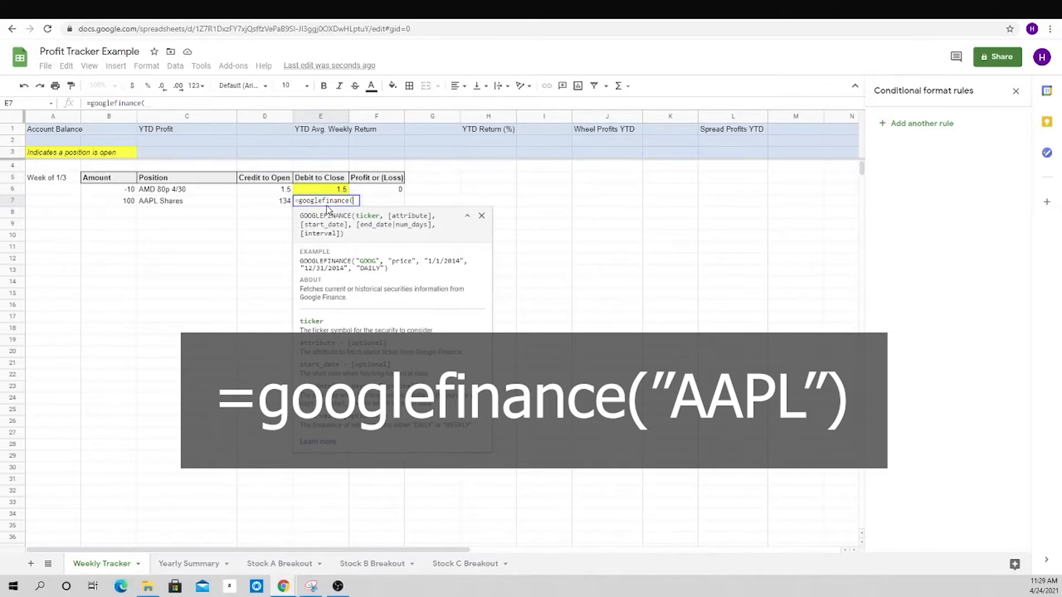
{"action": "type", "text": "\""}
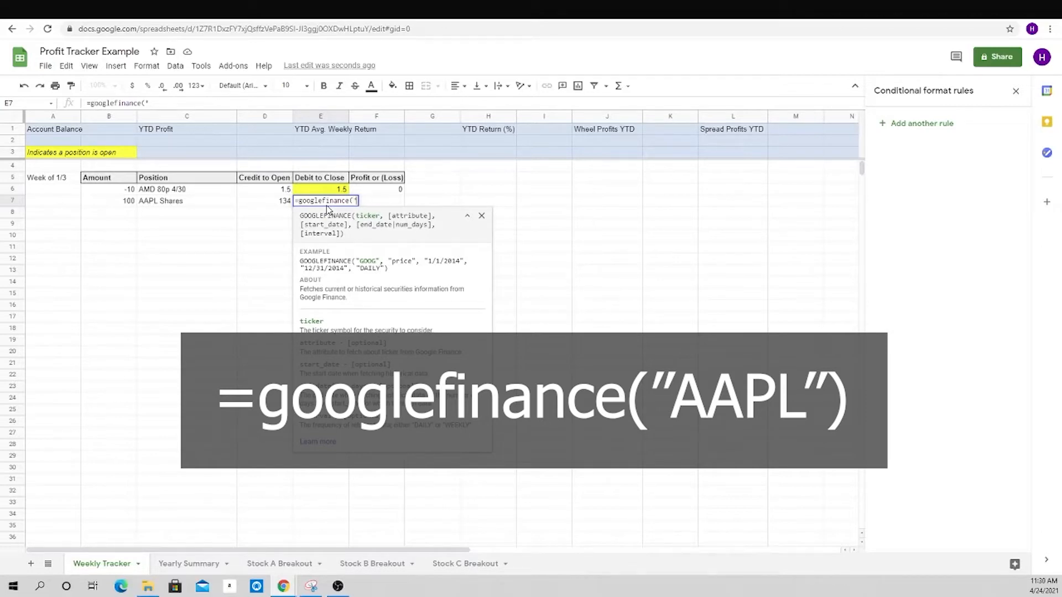
{"action": "type", "text": "AAPL\")"}
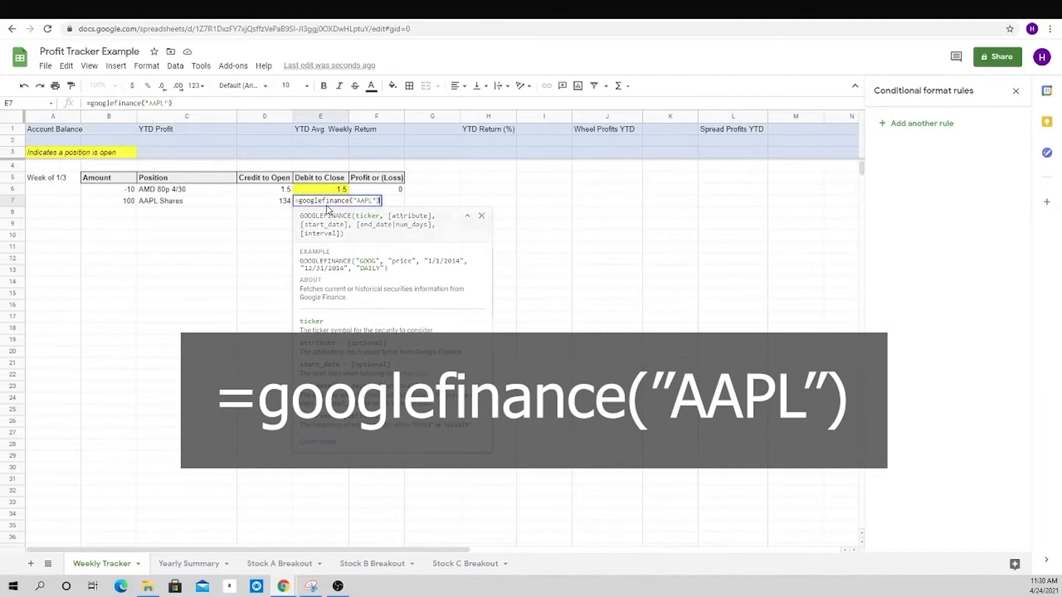
{"action": "key", "text": "Return"}
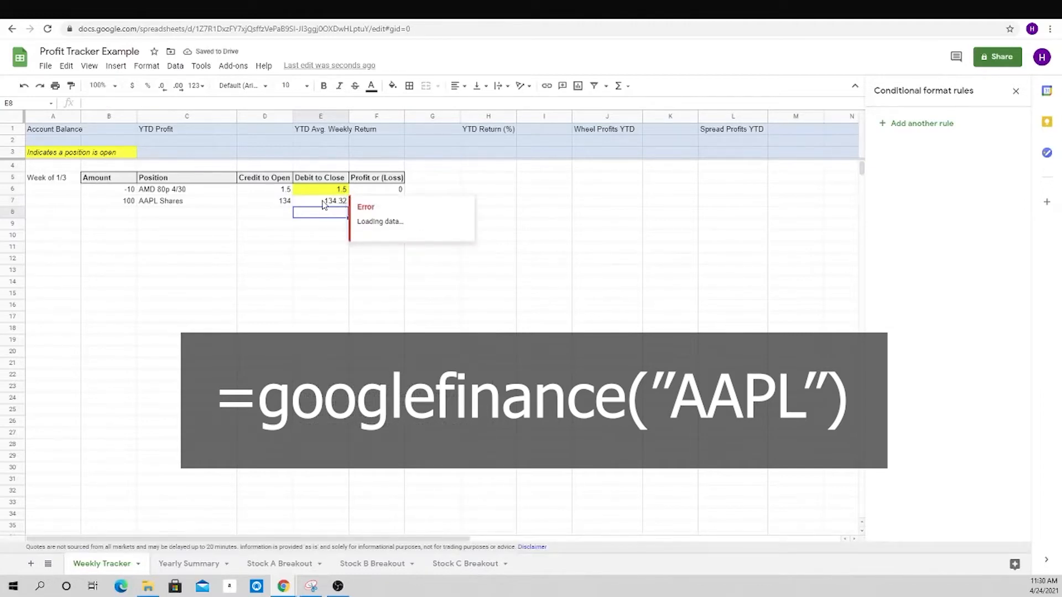
- Fill the AAPL Debit to Close cell E7 with yellow to mark the position as open
{"action": "left_click", "coordinate": [324, 203]}
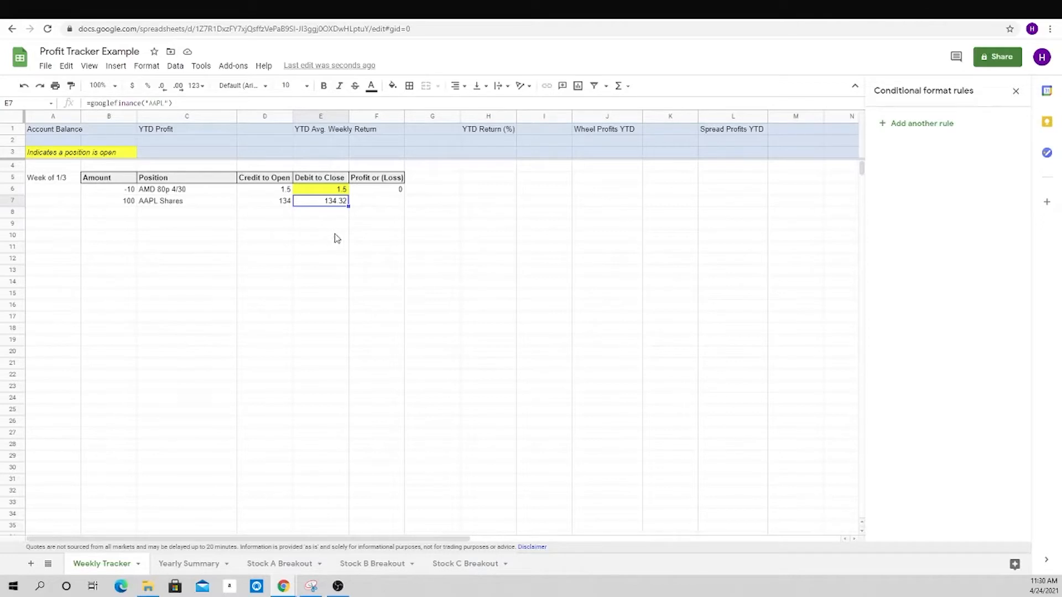
{"action": "left_click", "coordinate": [333, 220]}
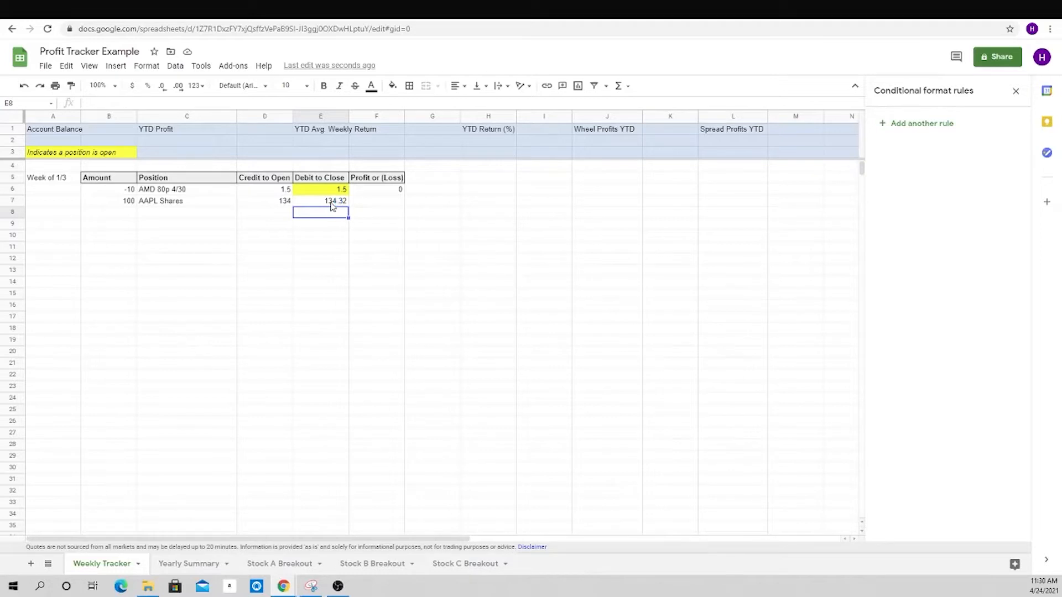
{"action": "left_click", "coordinate": [335, 191]}
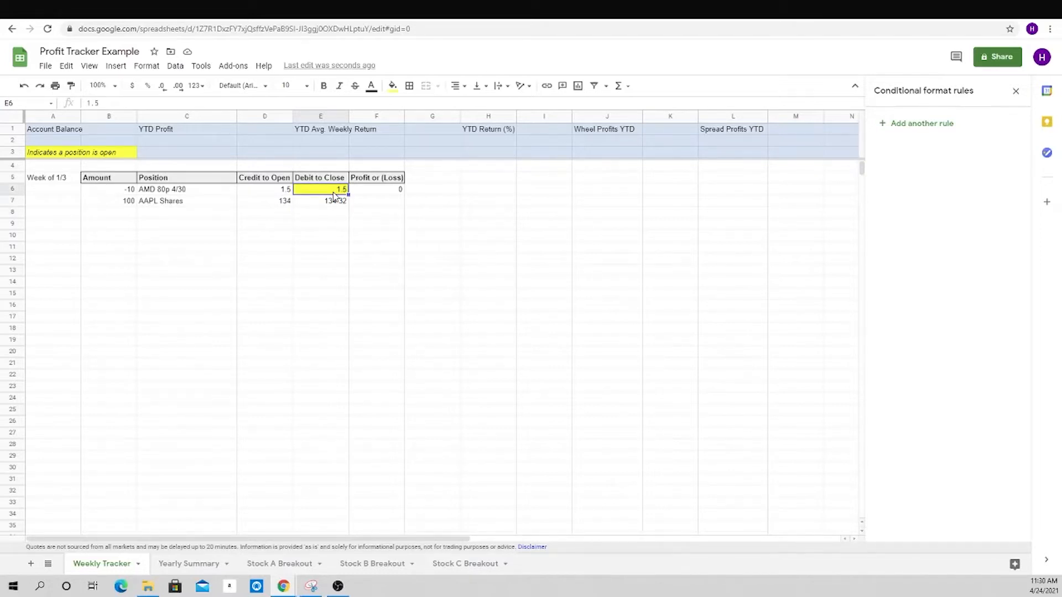
{"action": "left_click", "coordinate": [329, 202]}
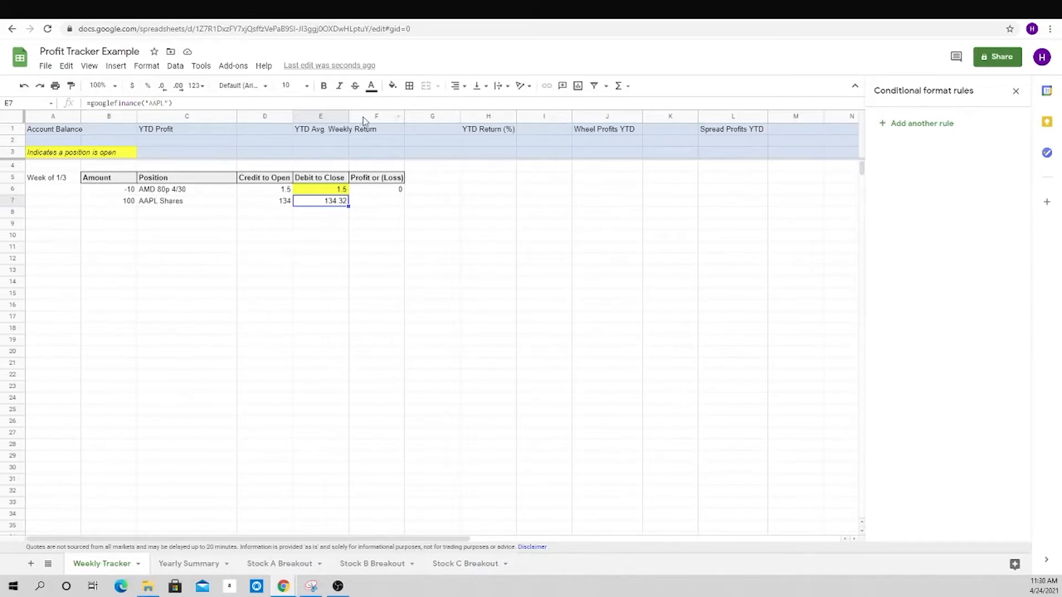
{"action": "left_click", "coordinate": [393, 87]}
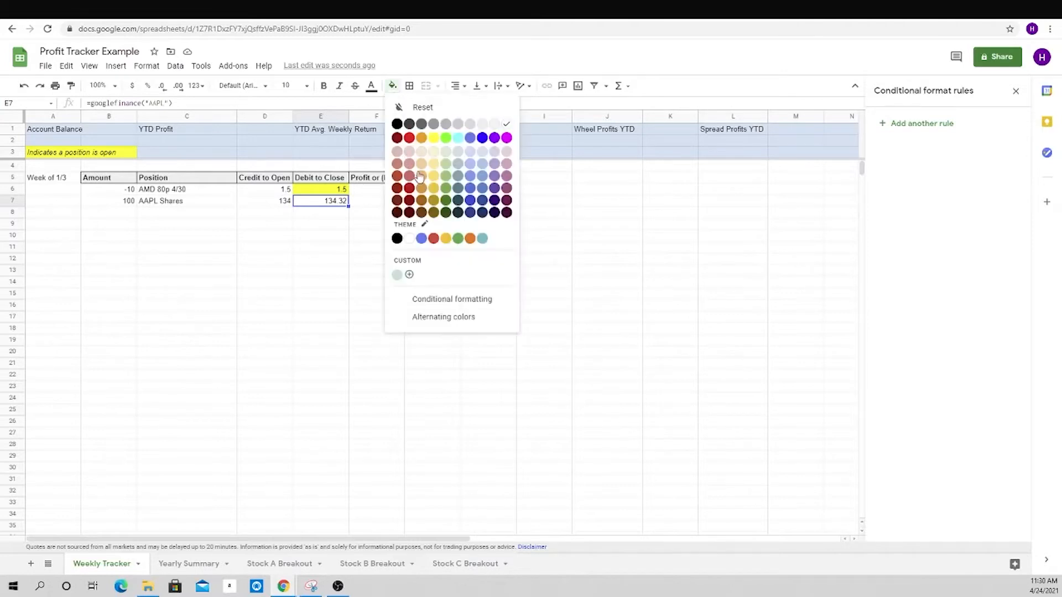
{"action": "left_click", "coordinate": [434, 142]}
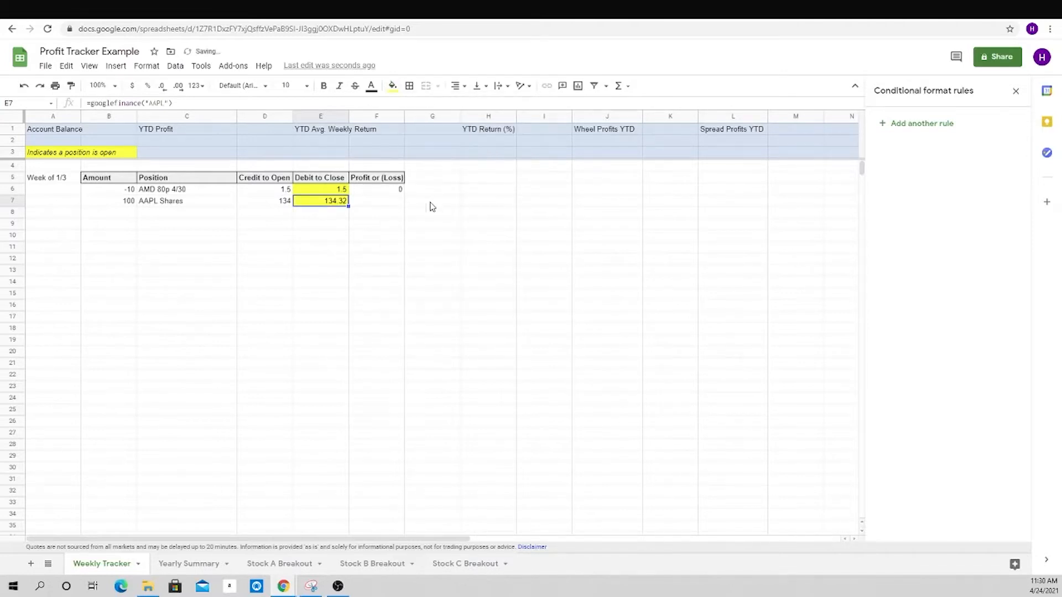
- Enter the share profit formula =(D7-E7)*B7*-1 in F7
{"action": "left_click", "coordinate": [381, 205]}
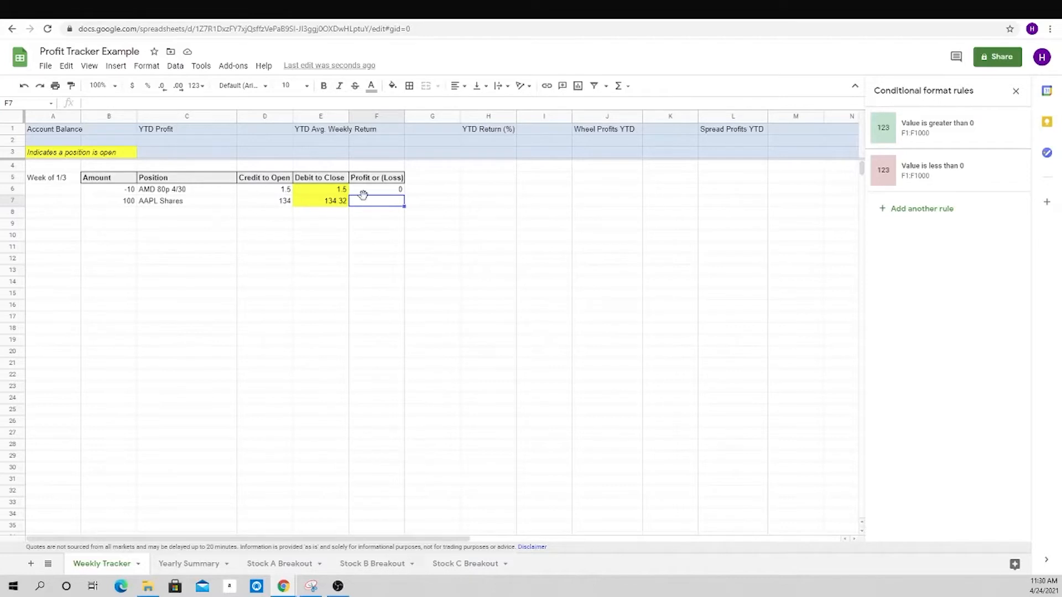
{"action": "left_click", "coordinate": [375, 194]}
{"action": "left_click", "coordinate": [372, 204]}
{"action": "type", "text": "=("}
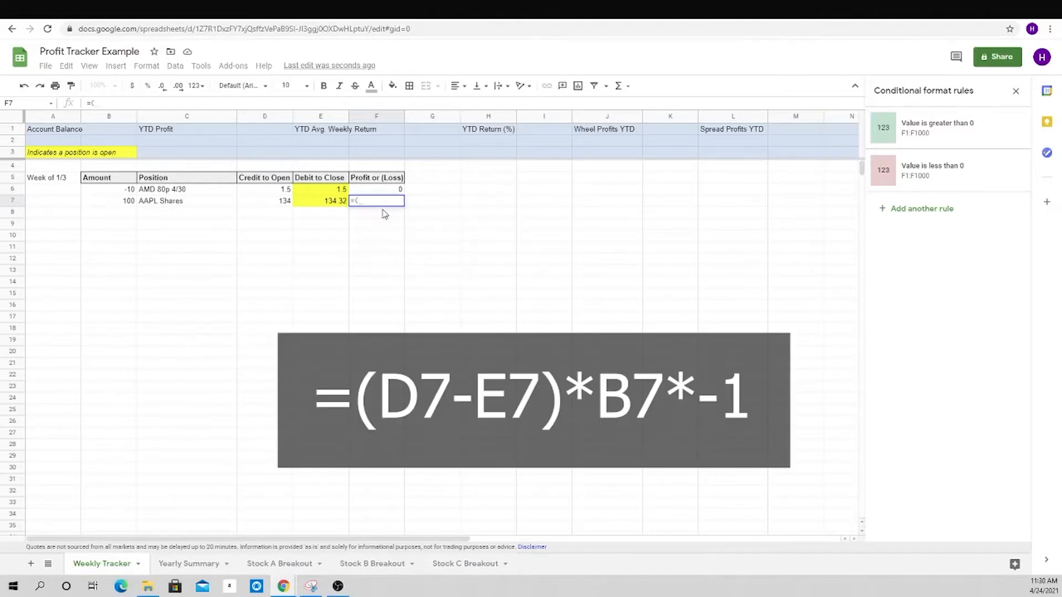
{"action": "type", "text": "D7"}
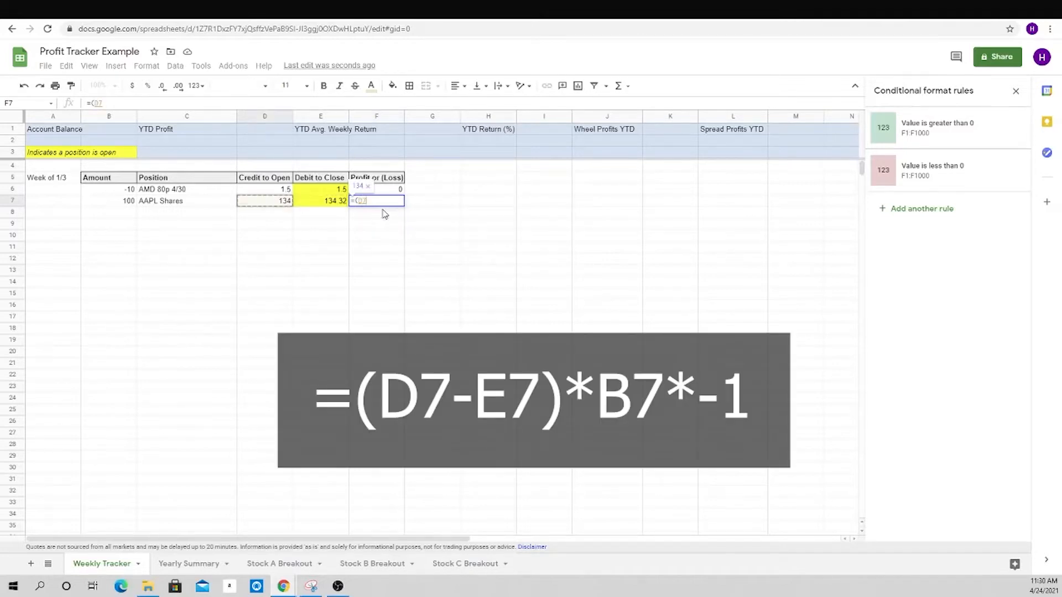
{"action": "type", "text": "-E7"}
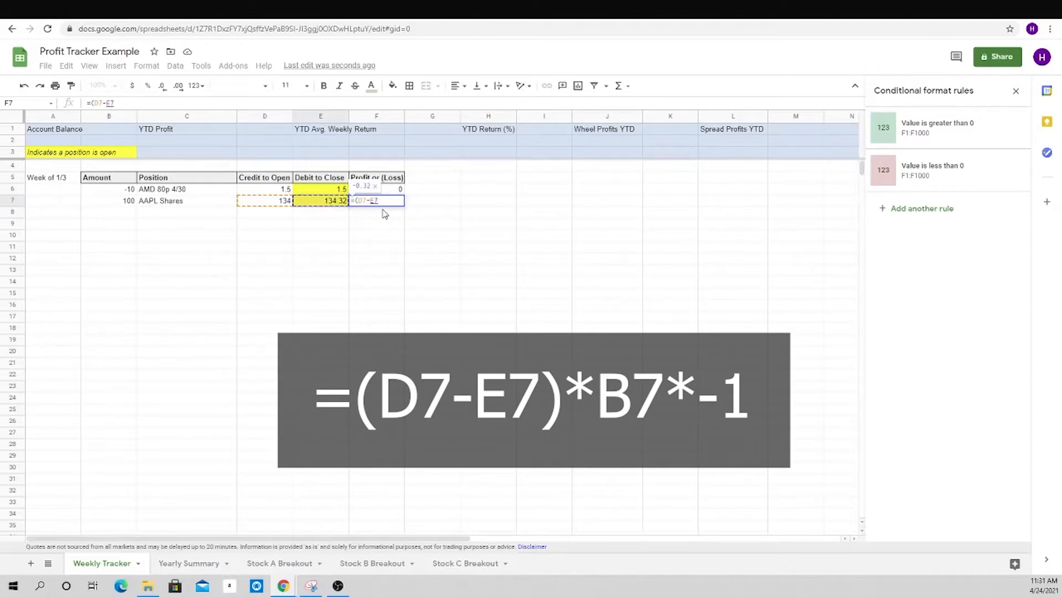
{"action": "type", "text": ")*B7"}
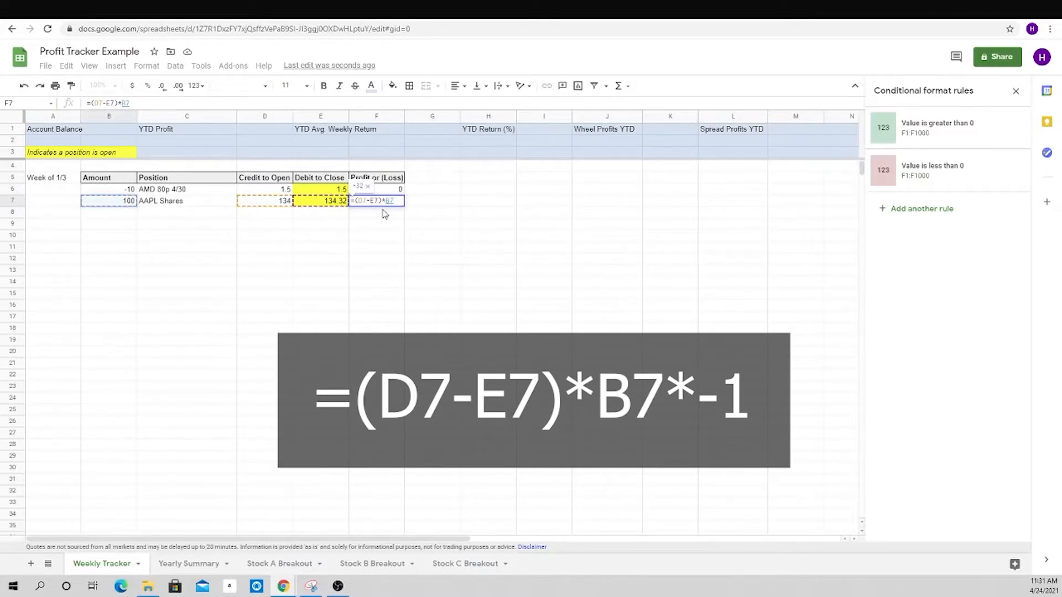
{"action": "type", "text": "*-1"}
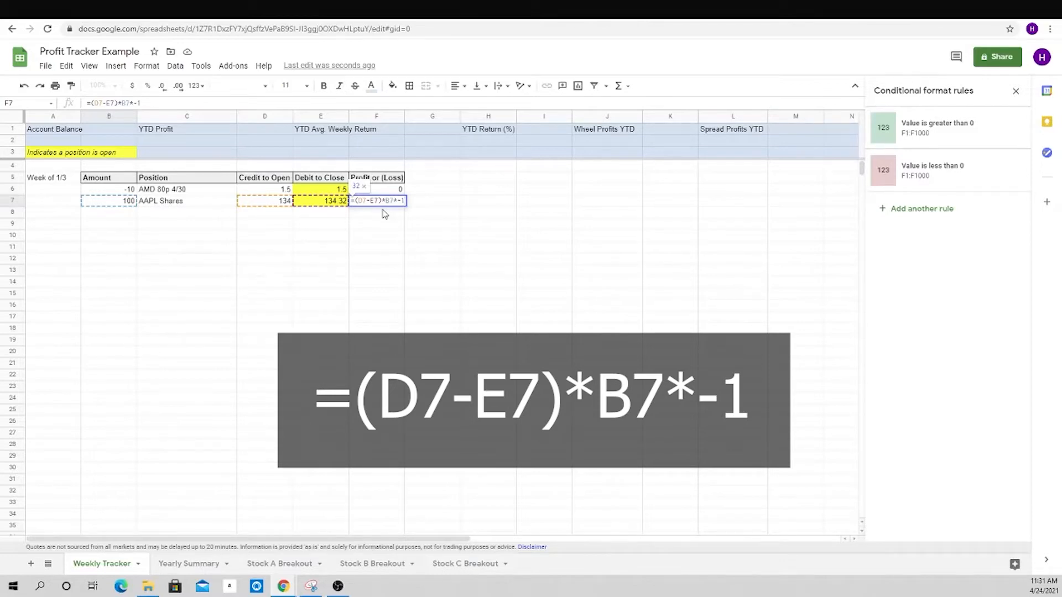
{"action": "key", "text": "Return"}
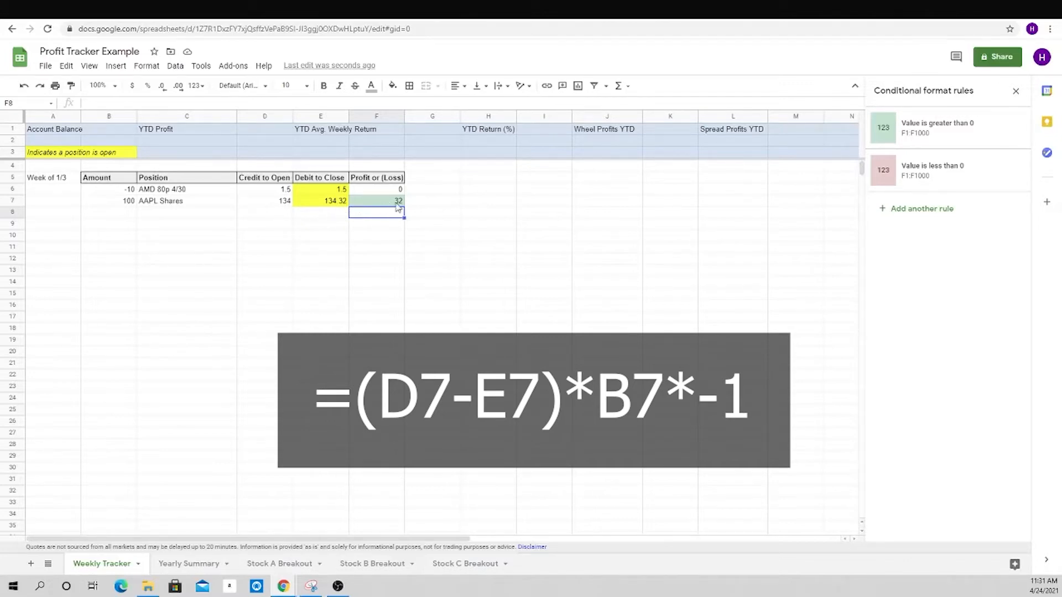
- Test the share profit formula by setting the Debit to Close in E7 to 125 and to 140
{"action": "left_click", "coordinate": [337, 204]}
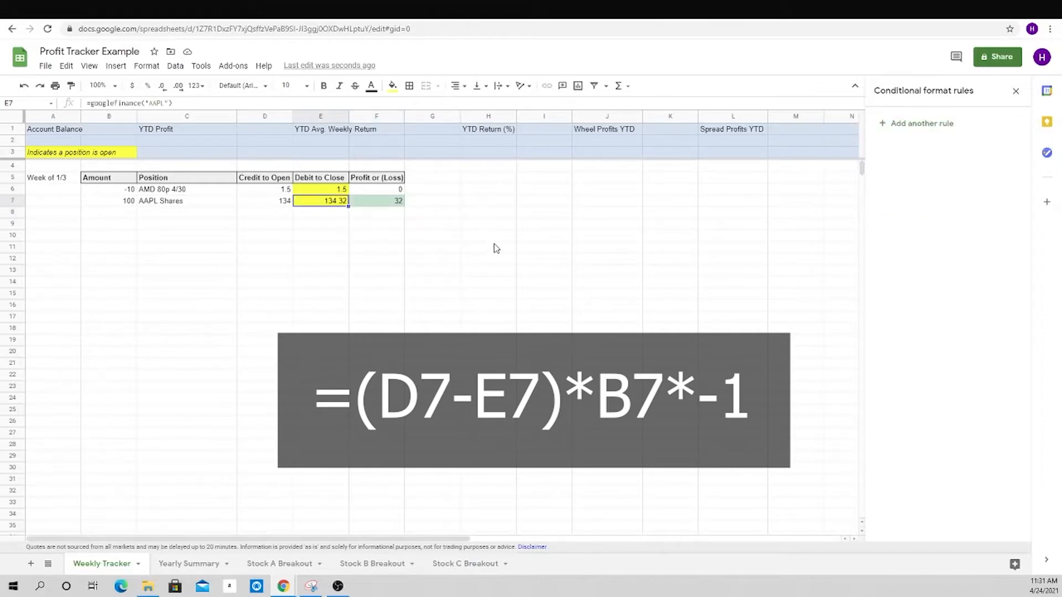
{"action": "type", "text": "125"}
{"action": "key", "text": "Return"}
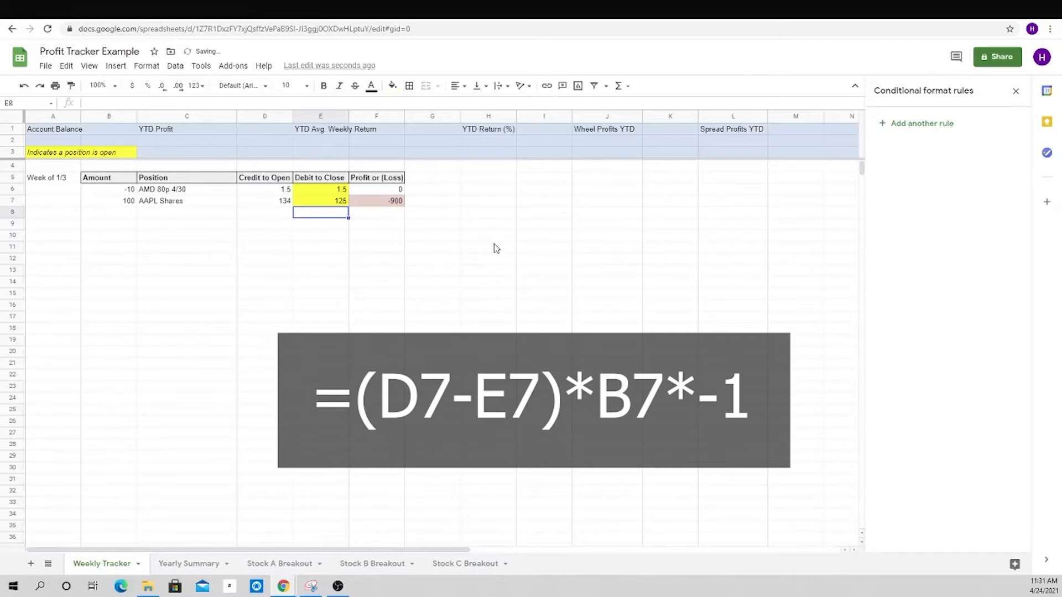
{"action": "key", "text": "Up"}
{"action": "type", "text": "140"}
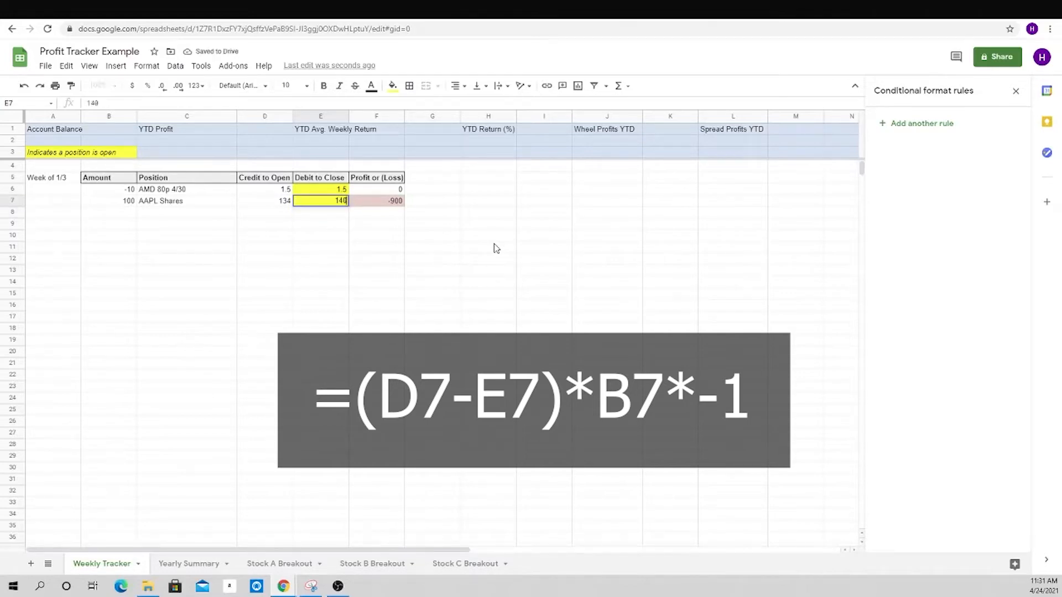
{"action": "key", "text": "Return"}
- Restore the live price formula =GOOGLEFINANCE("AAPL") in E7
{"action": "key", "text": "Up"}
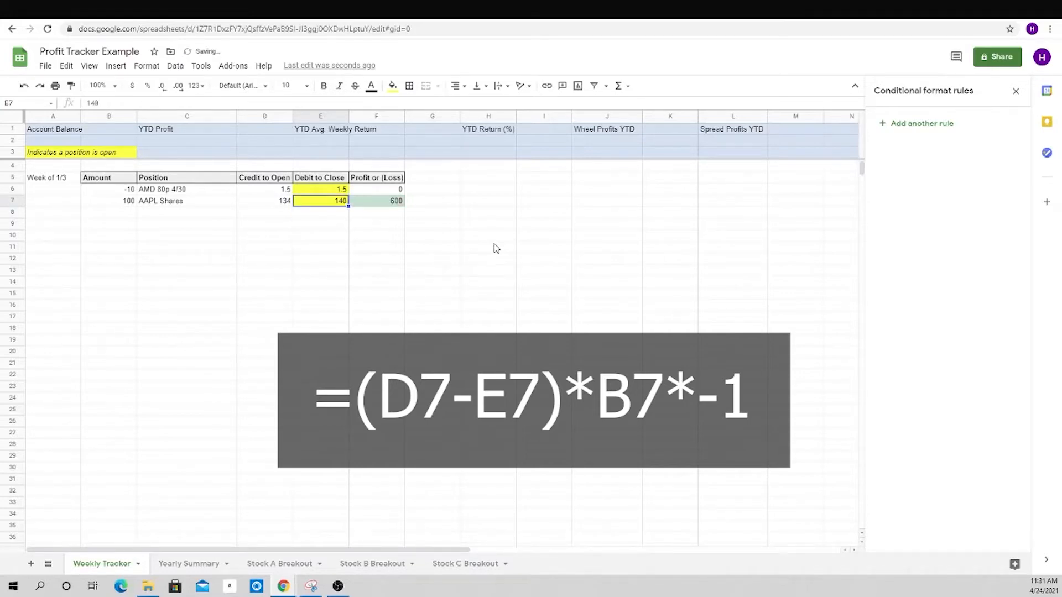
{"action": "type", "text": "=goog"}
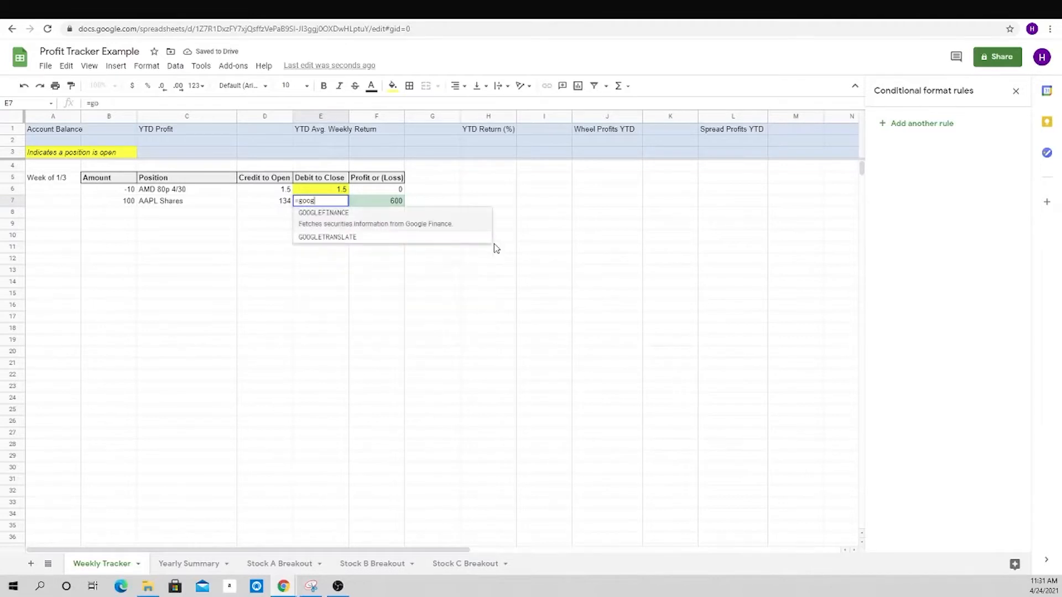
{"action": "key", "text": "Tab"}
{"action": "type", "text": "\"AAPL\""}
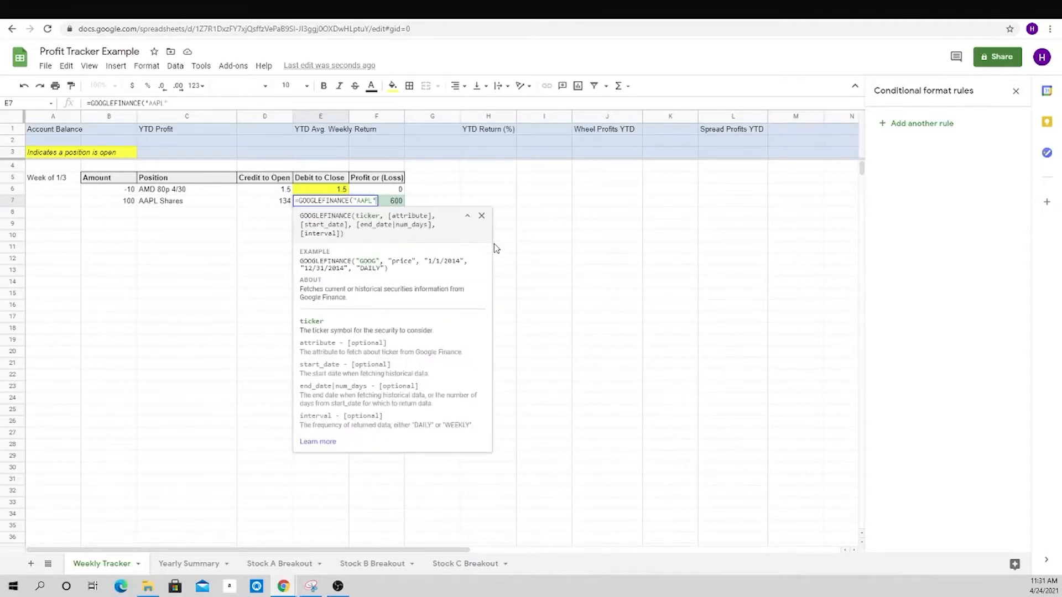
{"action": "type", "text": ")"}
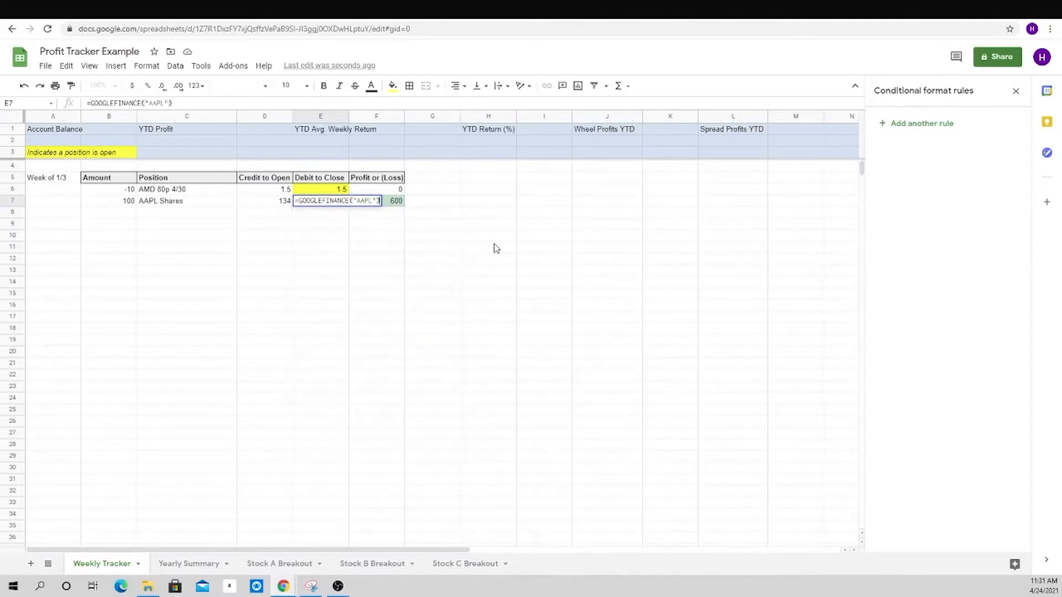
{"action": "key", "text": "Return"}
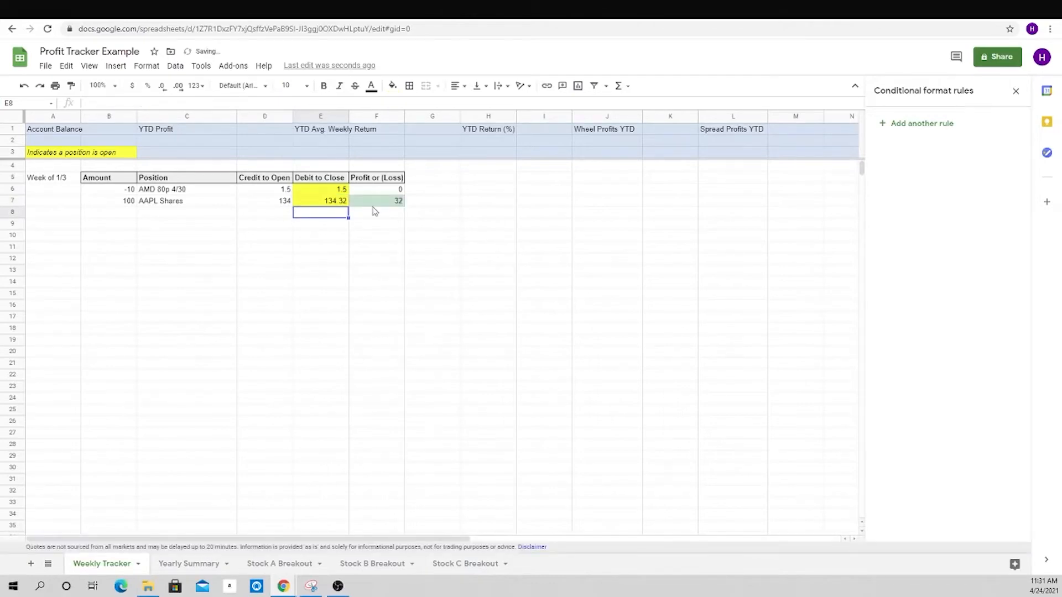
- Enter the position AAPL 4/30 136c in row 8 with Amount -1, Credit to Open 1.5 and Debit to Close 1.5
{"action": "left_click", "coordinate": [115, 215]}
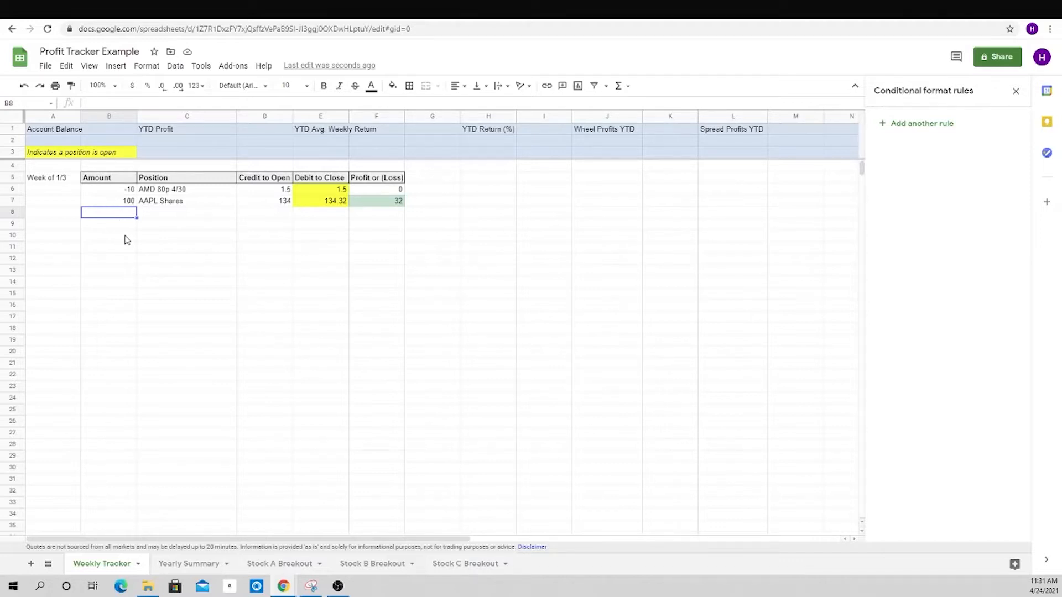
{"action": "type", "text": "-1"}
{"action": "key", "text": "Tab"}
{"action": "type", "text": "AAPL"}
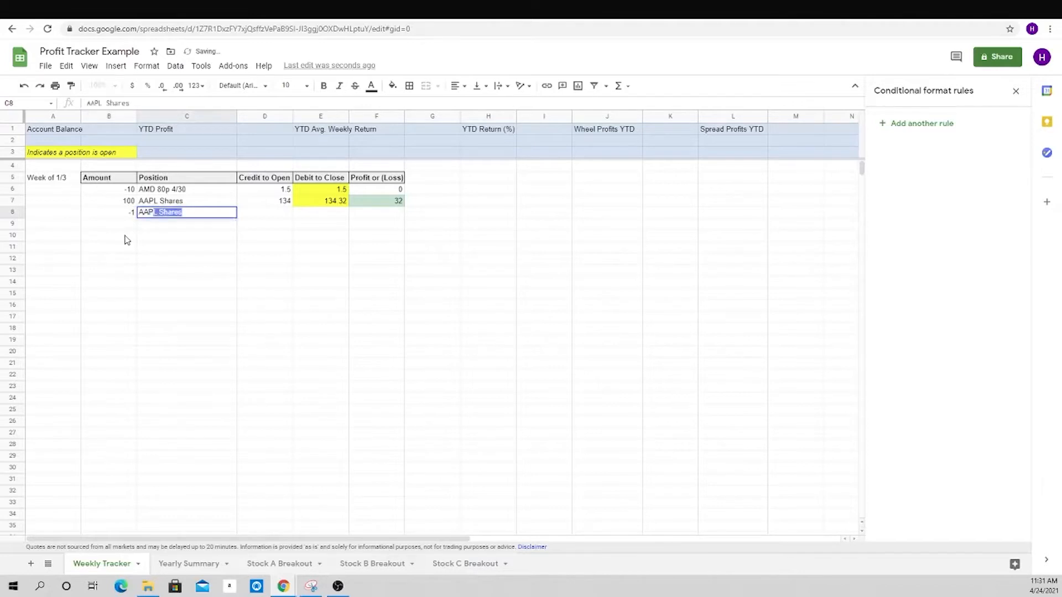
{"action": "type", "text": " 4/30 136c"}
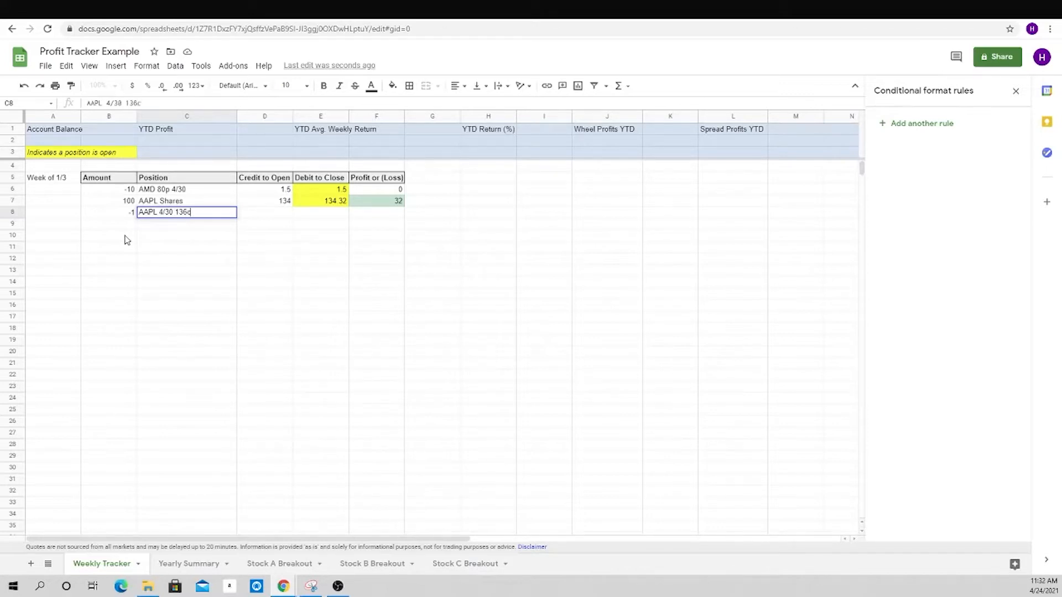
{"action": "key", "text": "Tab"}
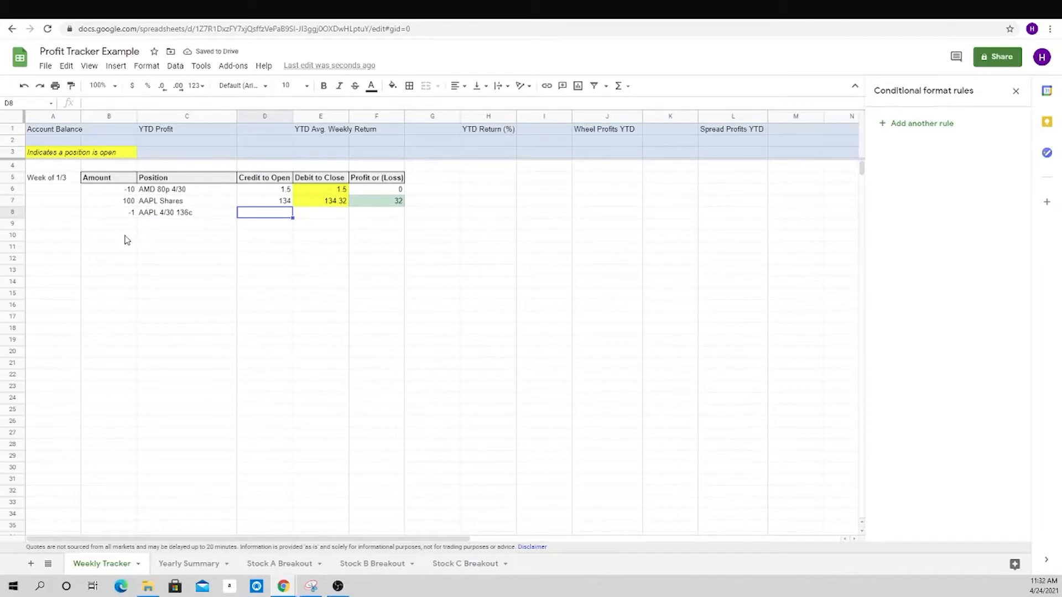
{"action": "type", "text": "1.5"}
{"action": "key", "text": "Tab"}
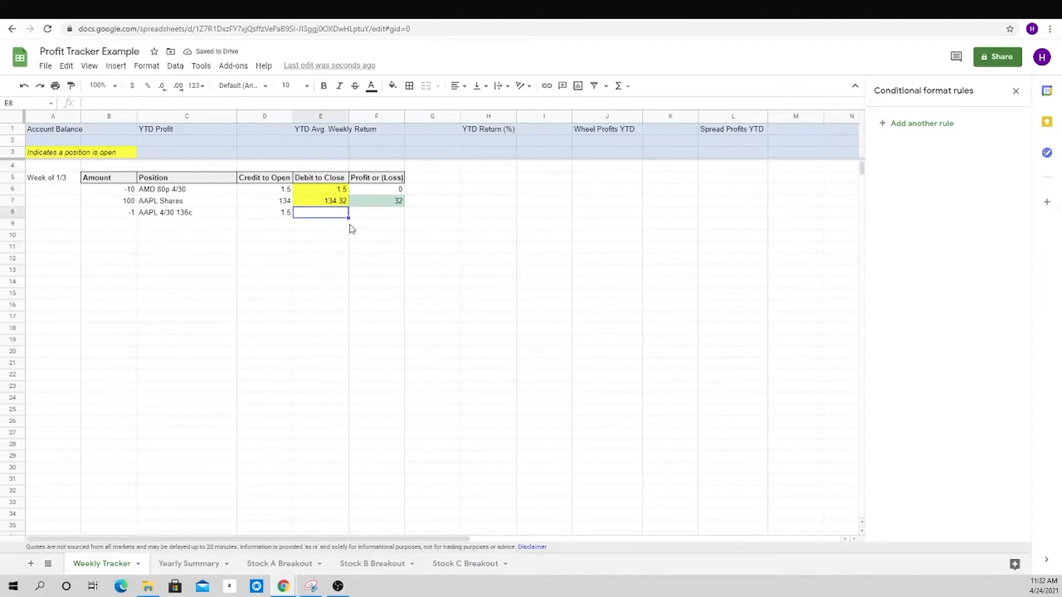
{"action": "type", "text": "1.5"}
{"action": "key", "text": "Return"}
- Fill the AAPL call's Debit to Close cell E8 with yellow to mark the position as open
{"action": "key", "text": "Up"}
{"action": "key", "text": "Right"}
{"action": "key", "text": "Right"}
{"action": "key", "text": "Right"}
{"action": "left_click", "coordinate": [392, 87]}
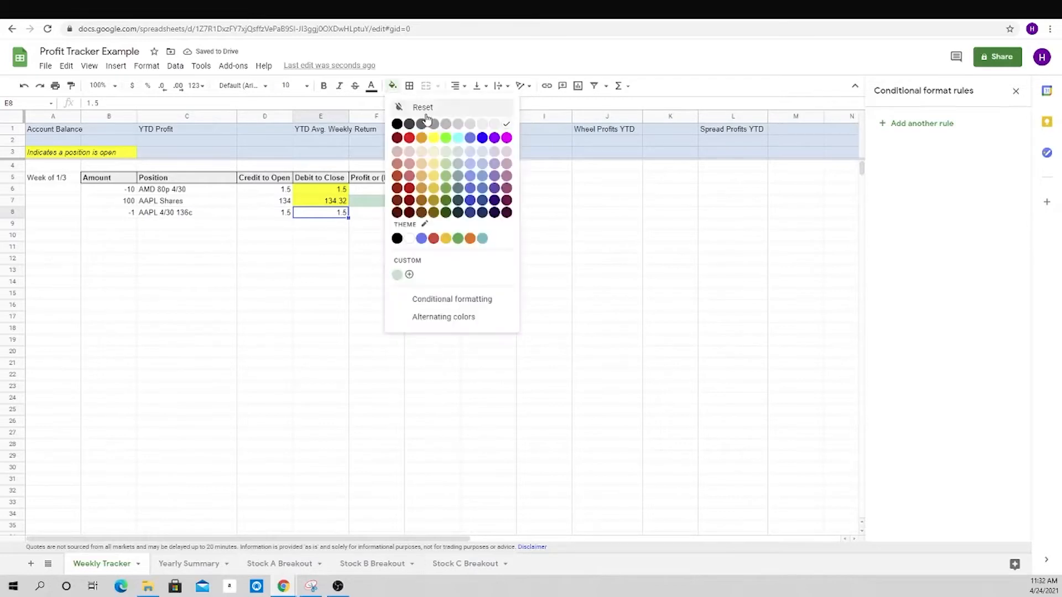
{"action": "left_click", "coordinate": [434, 138]}
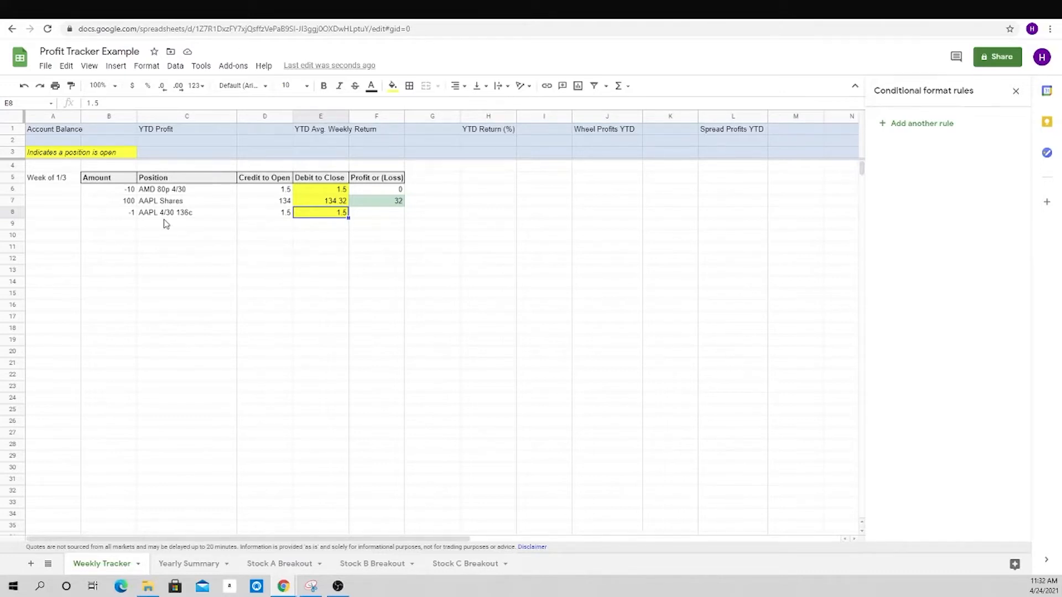
- Copy the option profit formula from F6 into F8 for the AAPL call
{"action": "left_click", "coordinate": [374, 191]}
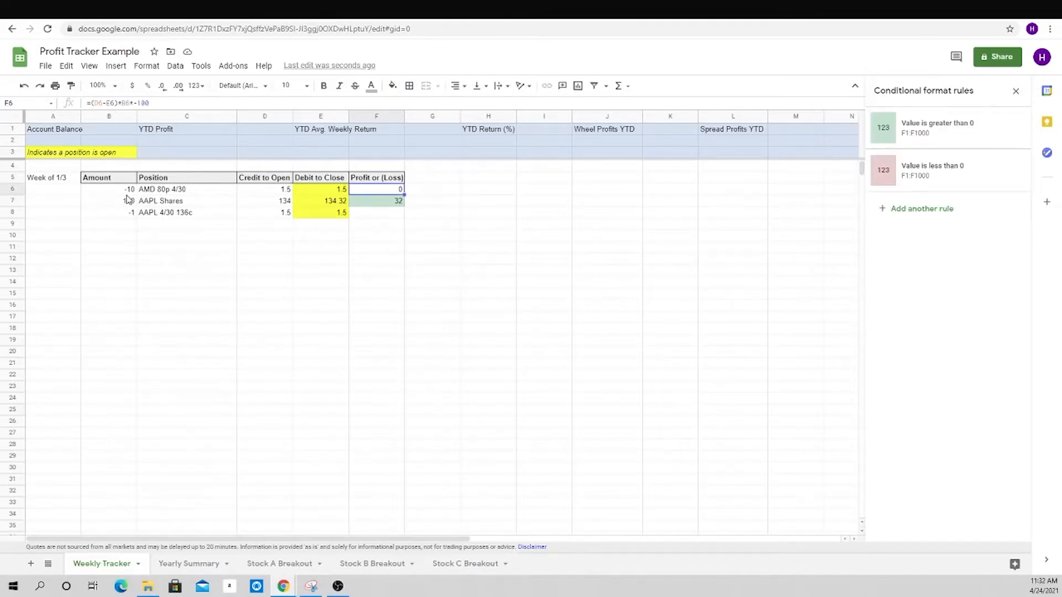
{"action": "key", "text": "ctrl+c"}
{"action": "left_click", "coordinate": [375, 219]}
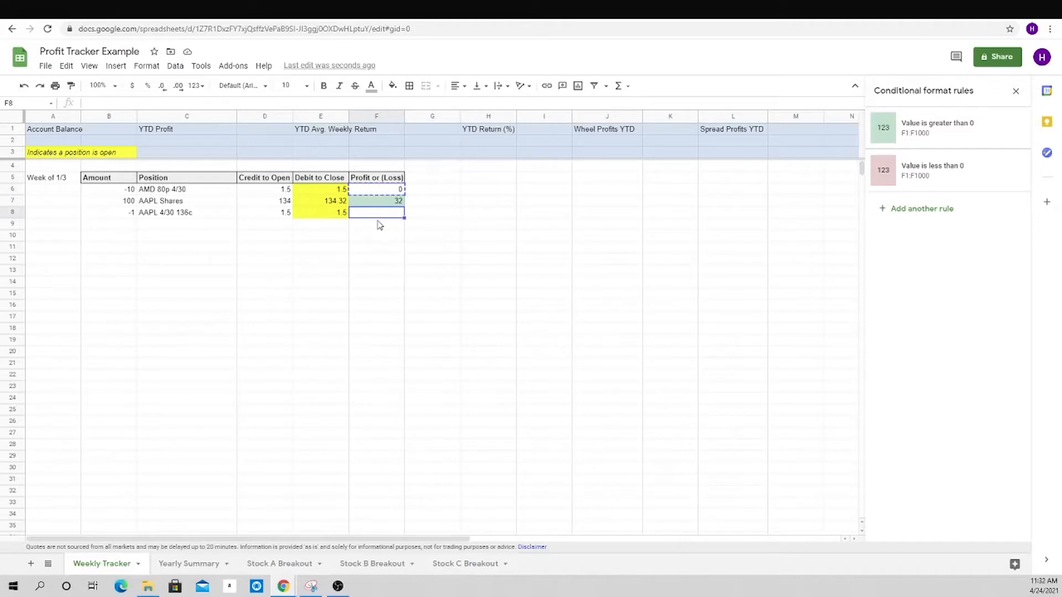
{"action": "key", "text": "ctrl+v"}
- Test the AAPL call's profit formula by setting E8 to 0 and 2, and restore the Debit to Close to 1.5
{"action": "left_click", "coordinate": [323, 214]}
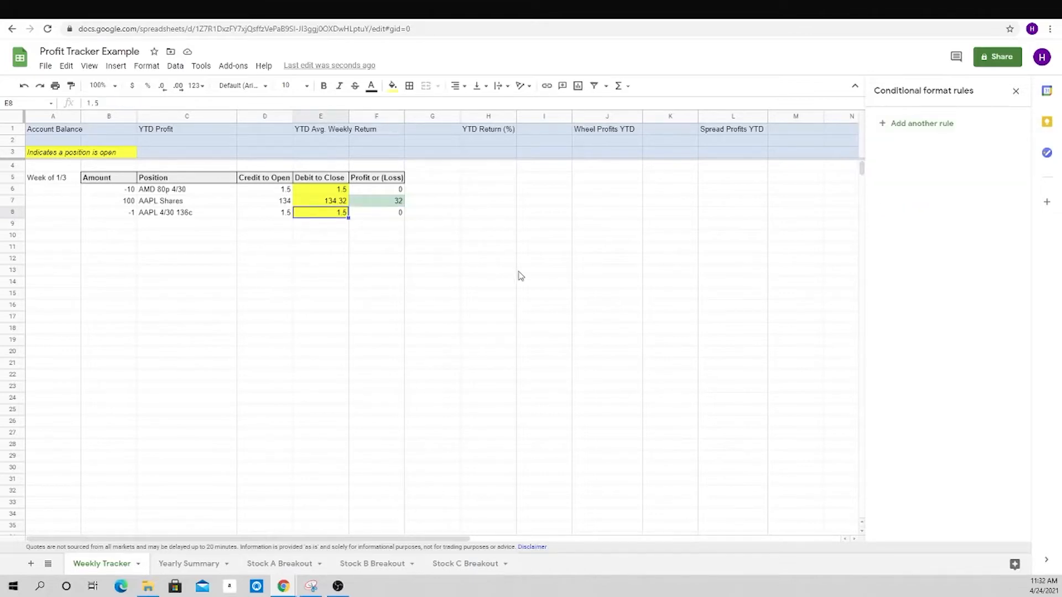
{"action": "type", "text": "0"}
{"action": "key", "text": "Return"}
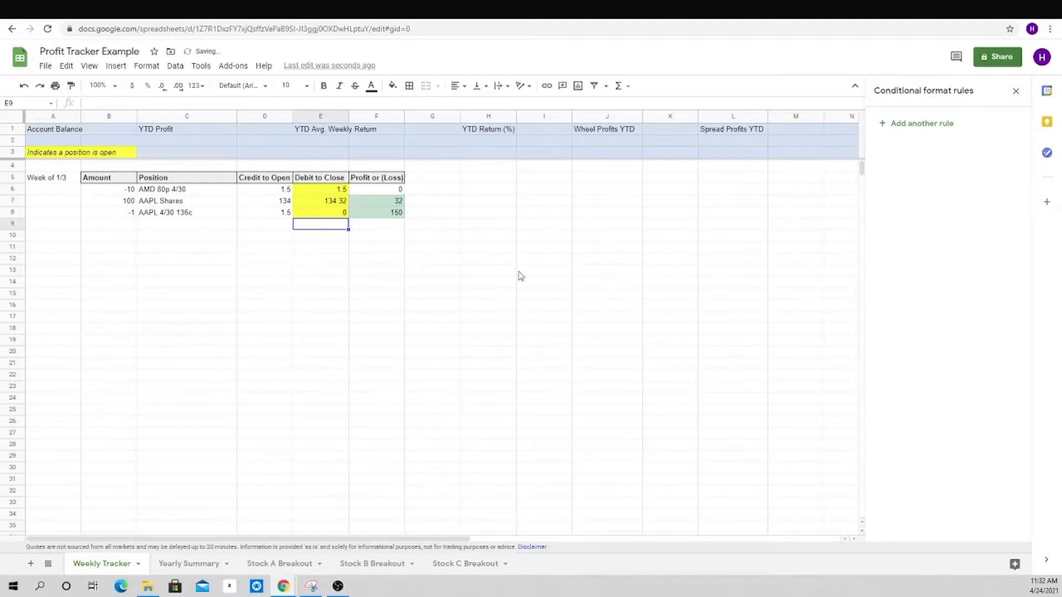
{"action": "key", "text": "Up"}
{"action": "type", "text": "2"}
{"action": "key", "text": "Return"}
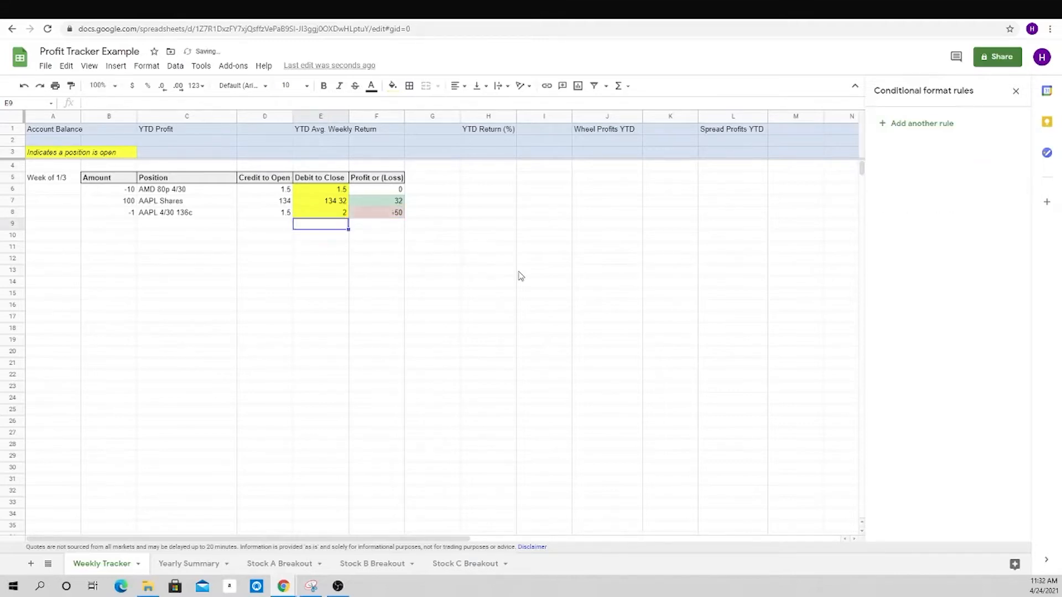
{"action": "key", "text": "Up"}
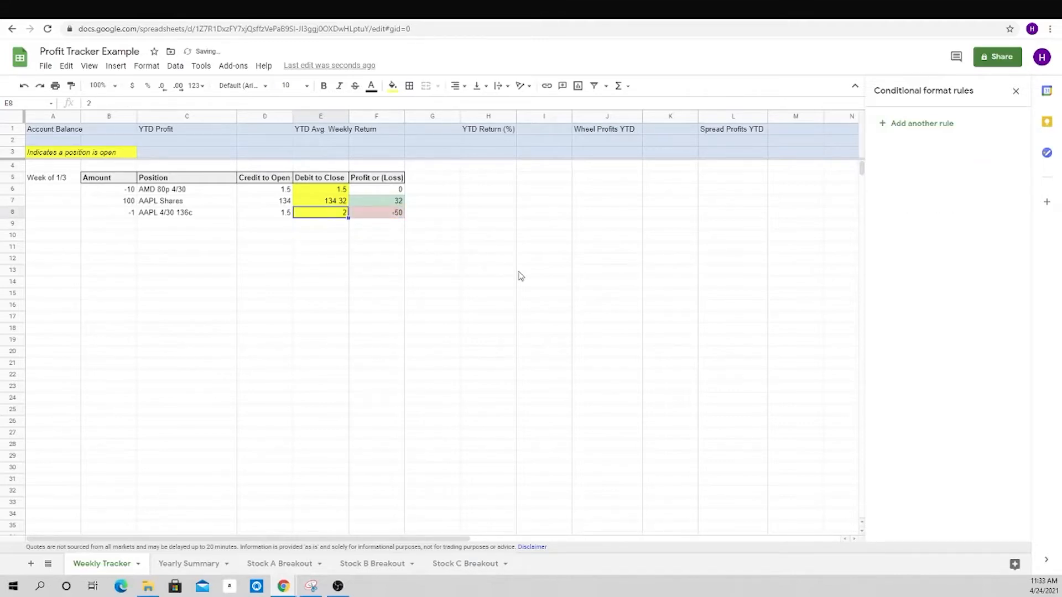
{"action": "type", "text": "1.5"}
{"action": "key", "text": "Return"}
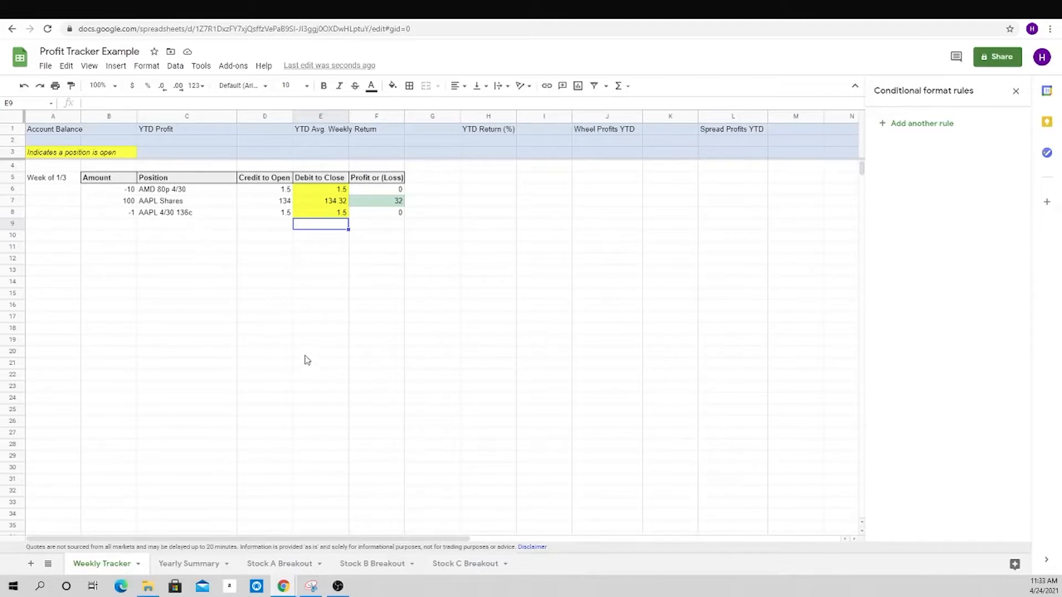
- Enter the position Z 4/30 131p in row 9 with Amount -10, Credit to Open 2.10 and Debit to Close 2.1
{"action": "left_click", "coordinate": [117, 226]}
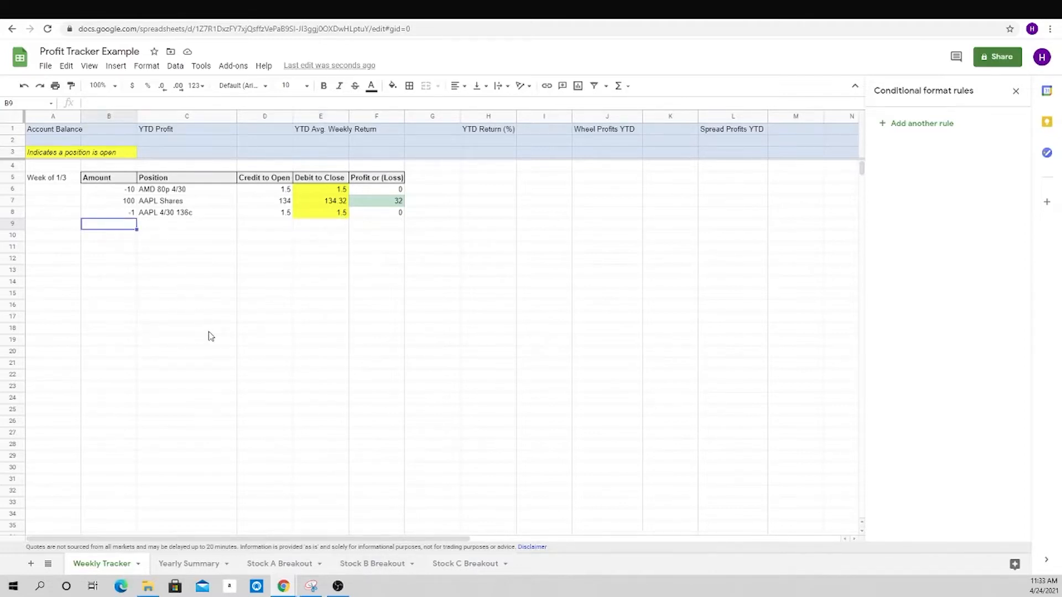
{"action": "type", "text": "-10"}
{"action": "key", "text": "Tab"}
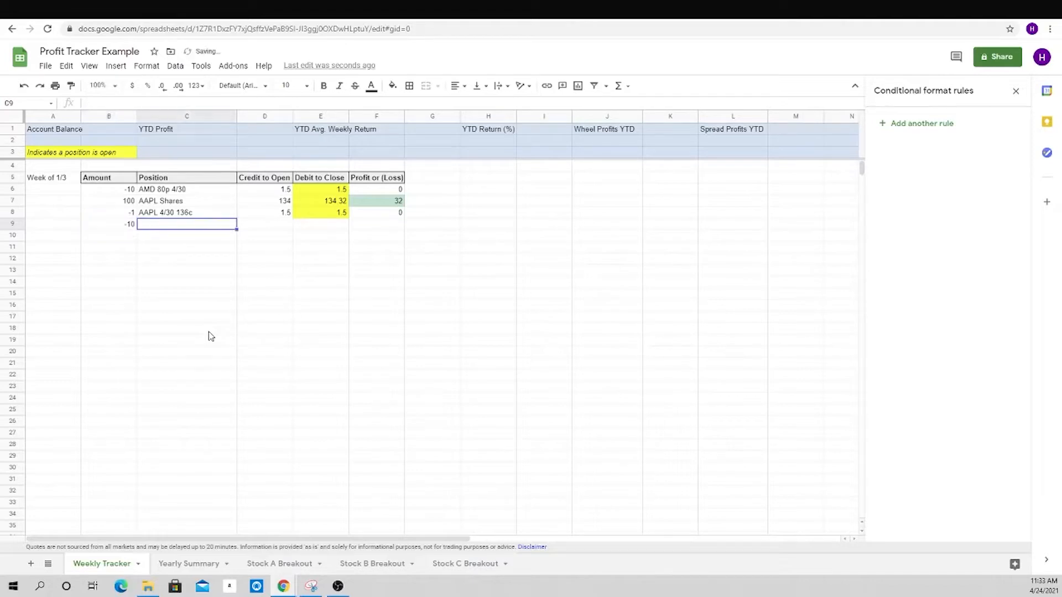
{"action": "type", "text": "Z 4/"}
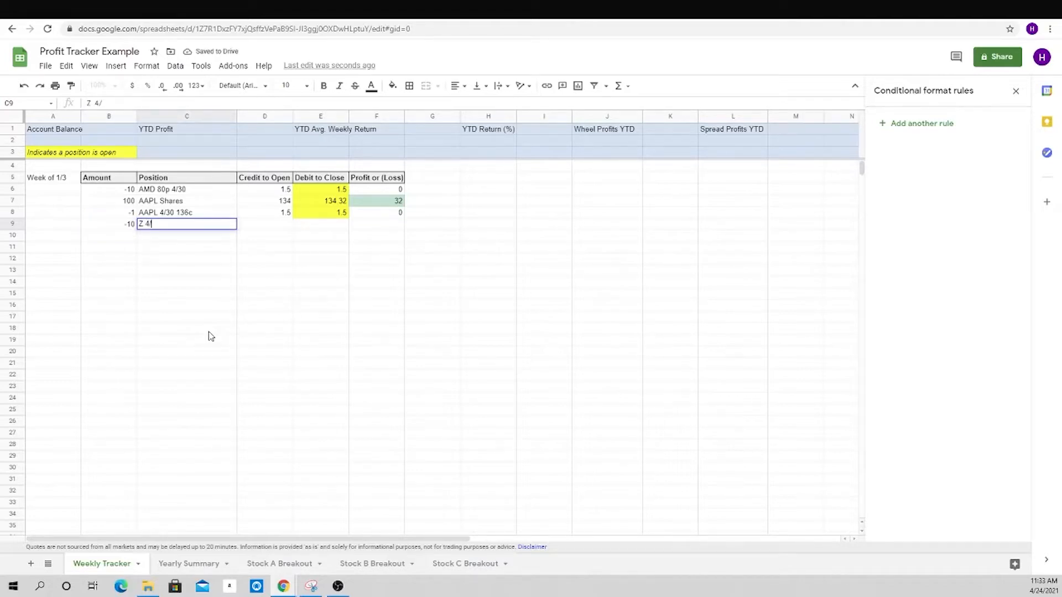
{"action": "type", "text": "30 131p"}
{"action": "key", "text": "Tab"}
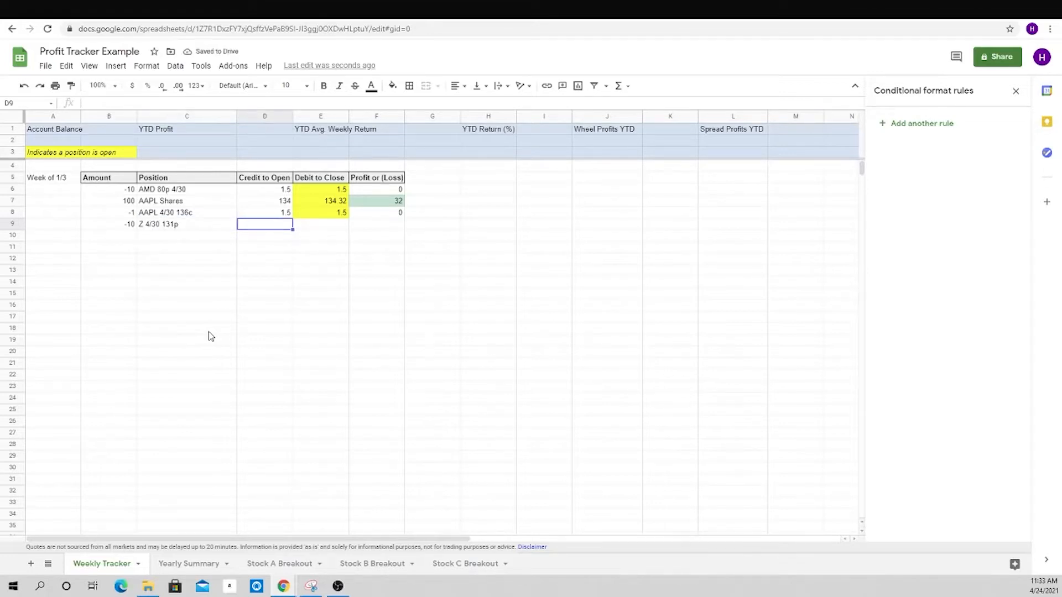
{"action": "type", "text": "2.10"}
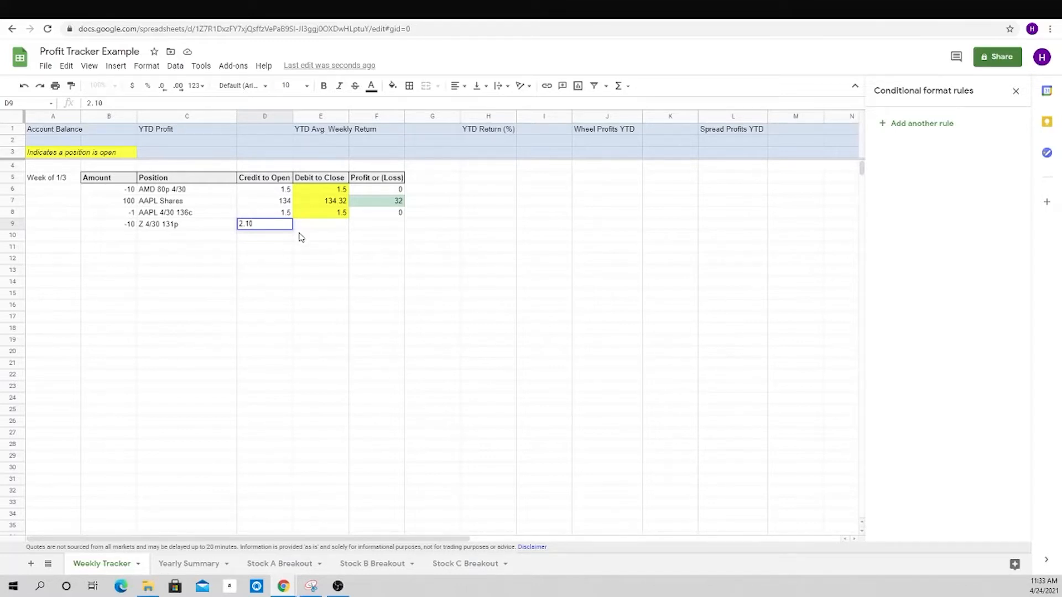
{"action": "left_click", "coordinate": [332, 227]}
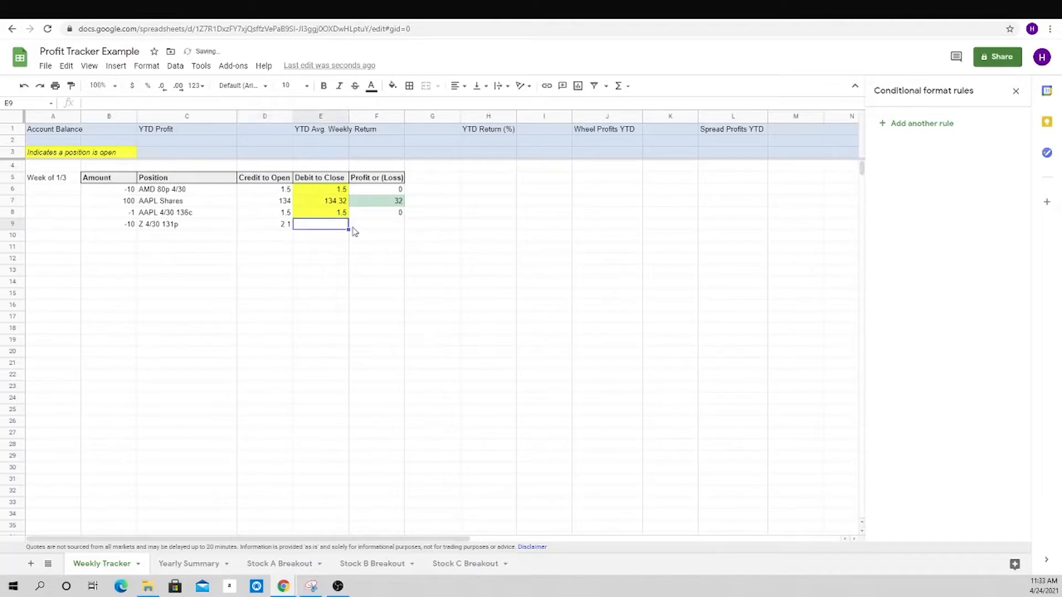
{"action": "type", "text": "2.1"}
{"action": "key", "text": "Return"}
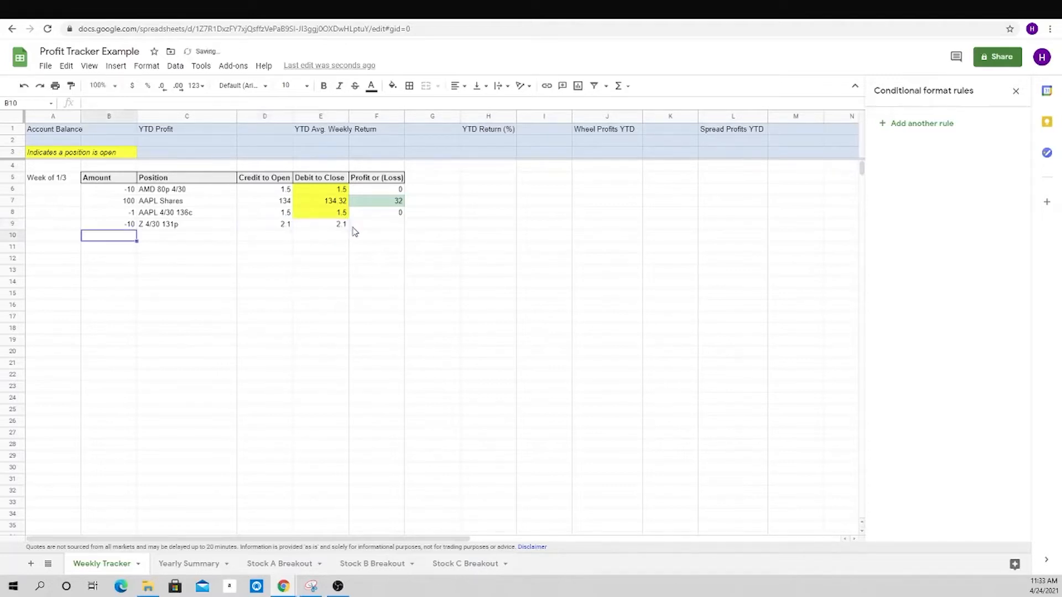
- Fill the Z put's Debit to Close cell E9 with yellow to mark the position as open
{"action": "key", "text": "Up"}
{"action": "key", "text": "Right"}
{"action": "key", "text": "Right"}
{"action": "key", "text": "Right"}
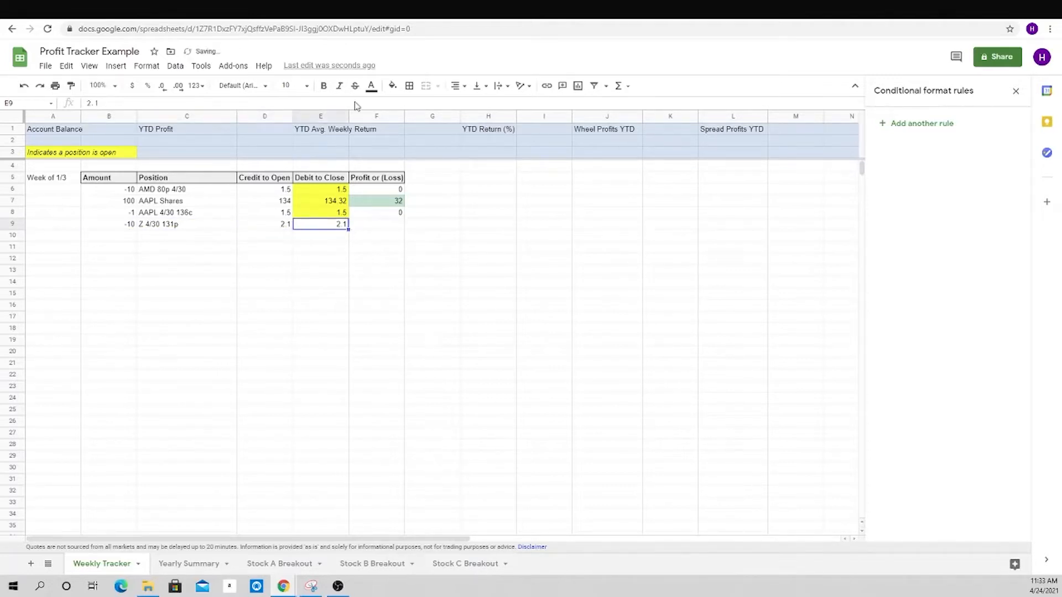
{"action": "left_click", "coordinate": [392, 86]}
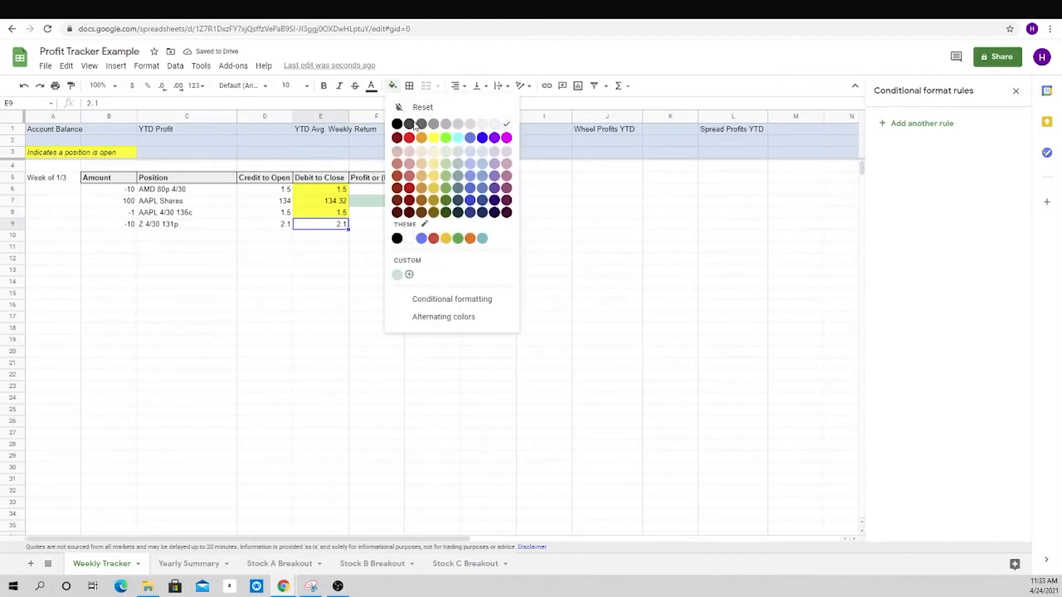
{"action": "left_click", "coordinate": [433, 143]}
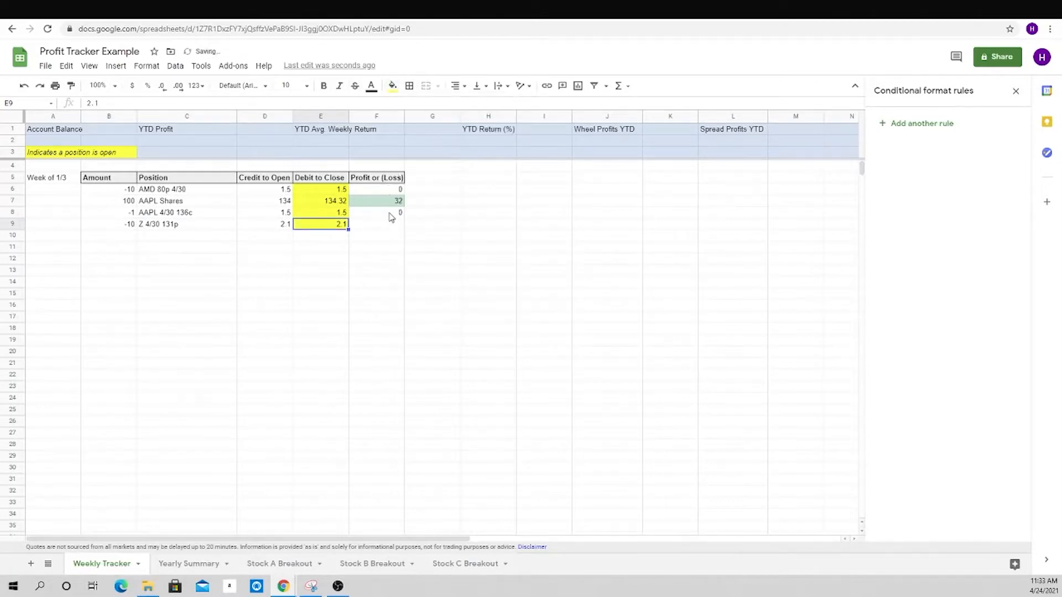
- Fill the option profit formula from F8 down into F9 for the Z put
{"action": "left_click", "coordinate": [391, 213]}
{"action": "key", "text": "shift+Down"}
{"action": "key", "text": "ctrl+d"}
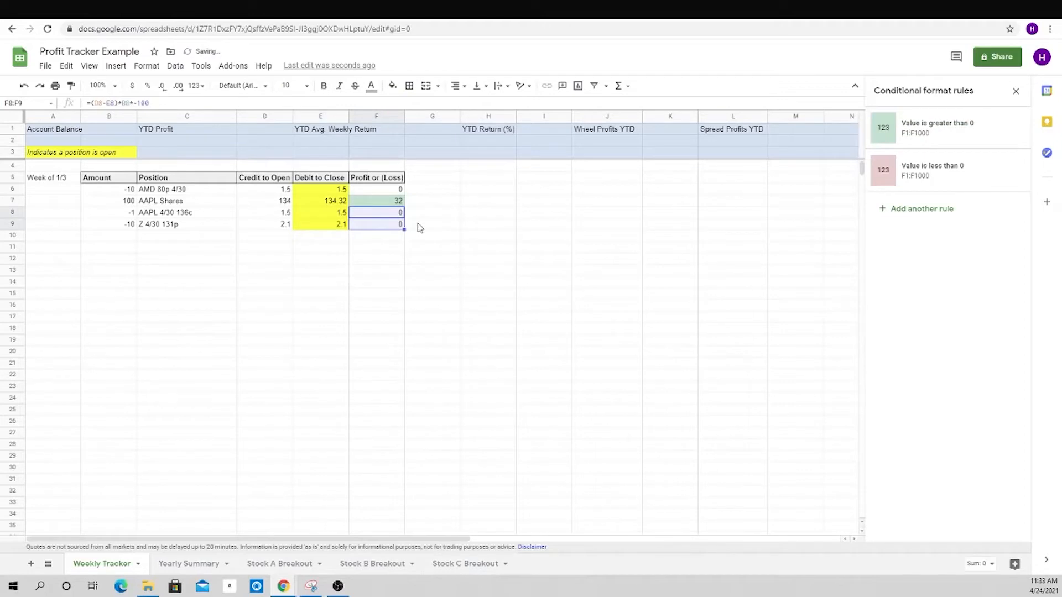
{"action": "key", "text": "Down"}
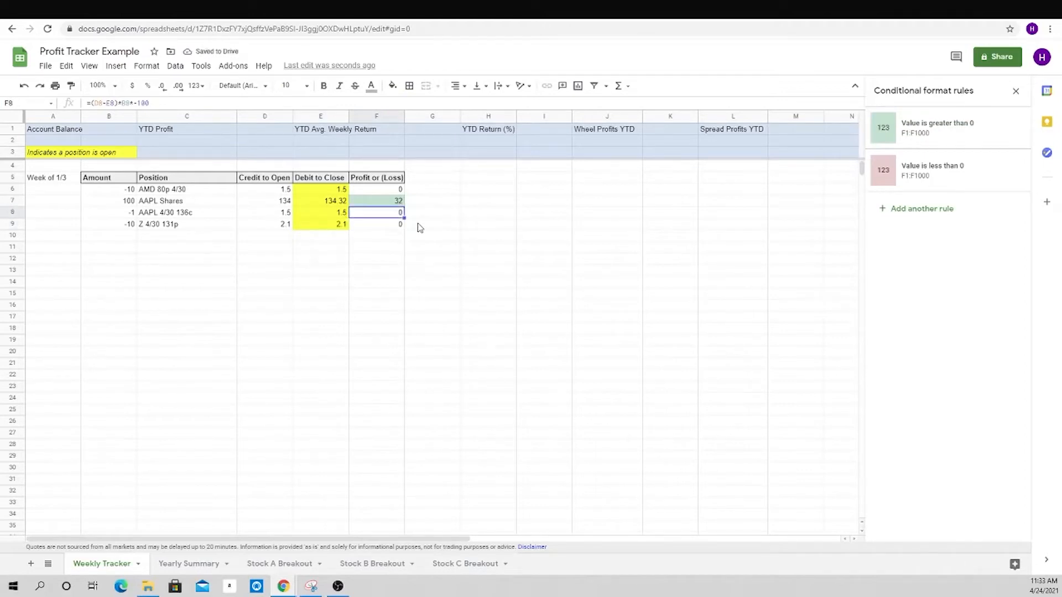
{"action": "key", "text": "Up"}
{"action": "left_click", "coordinate": [393, 226], "text": "shift"}
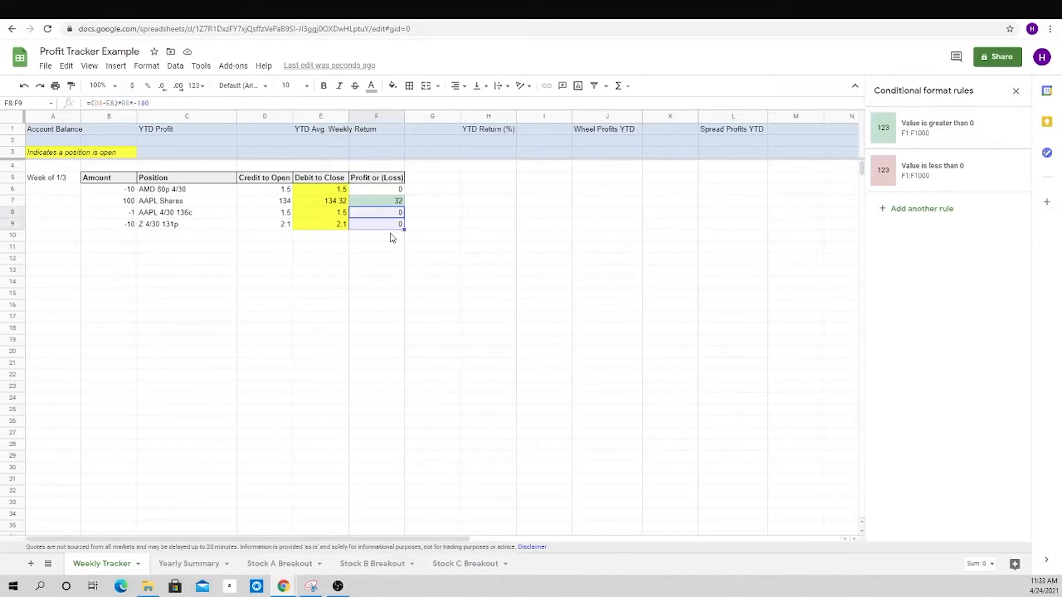
{"action": "key", "text": "ctrl+d"}
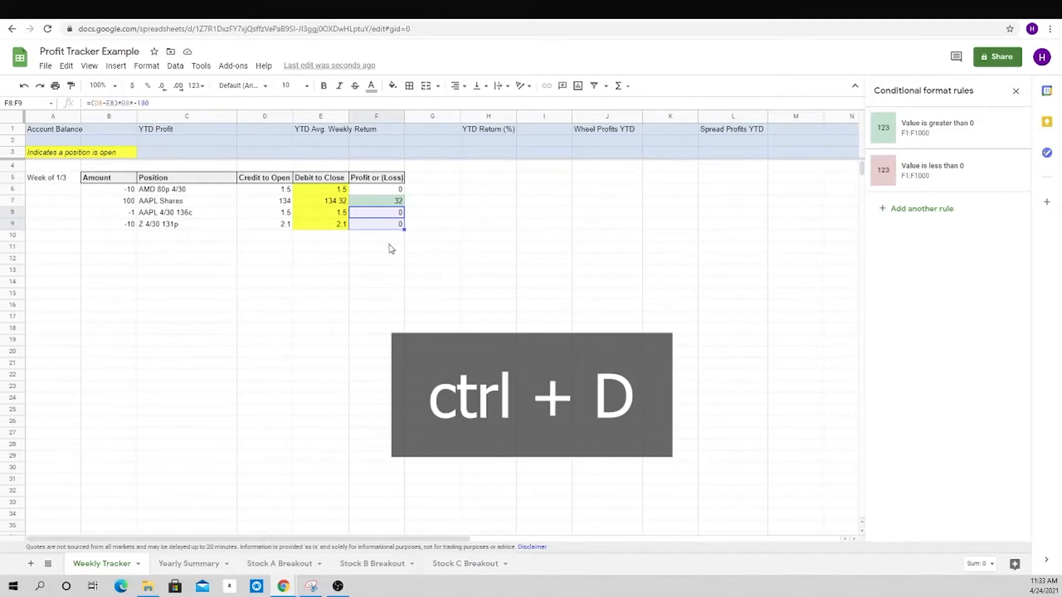
{"action": "left_click", "coordinate": [390, 227]}
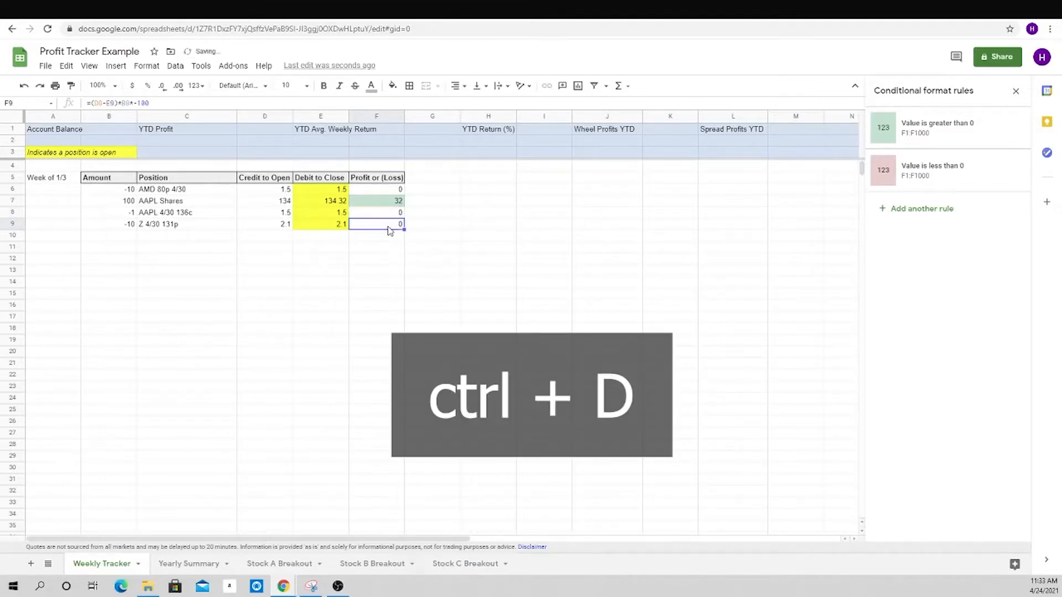
{"action": "left_click", "coordinate": [387, 213]}
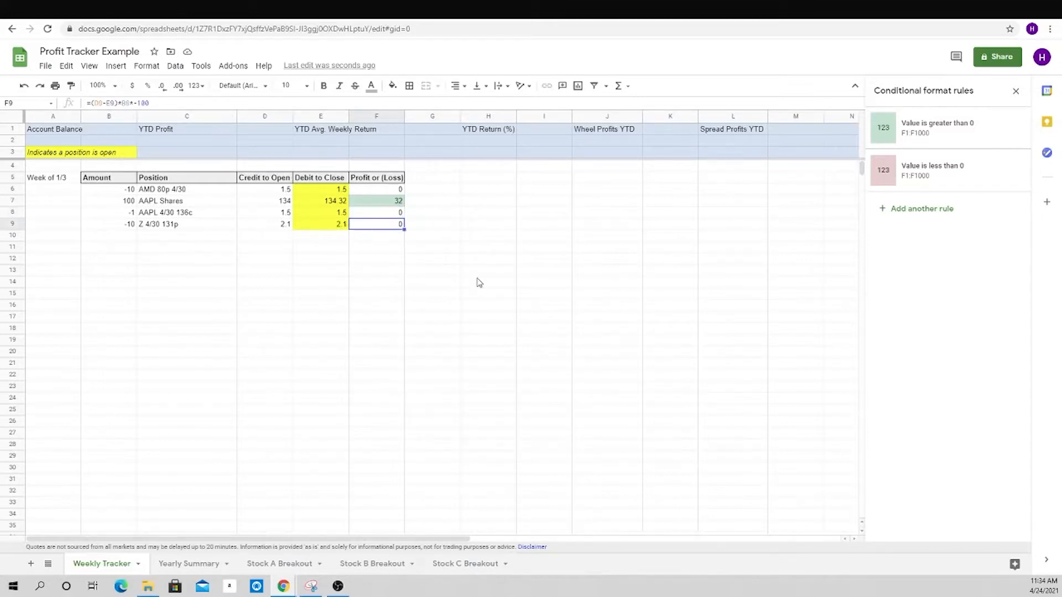
- Test the Z put's profit formula by setting E9 to 2 and 3, and restore the Debit to Close to 2.1
{"action": "key", "text": "Down"}
{"action": "key", "text": "Left"}
{"action": "type", "text": "2"}
{"action": "key", "text": "Return"}
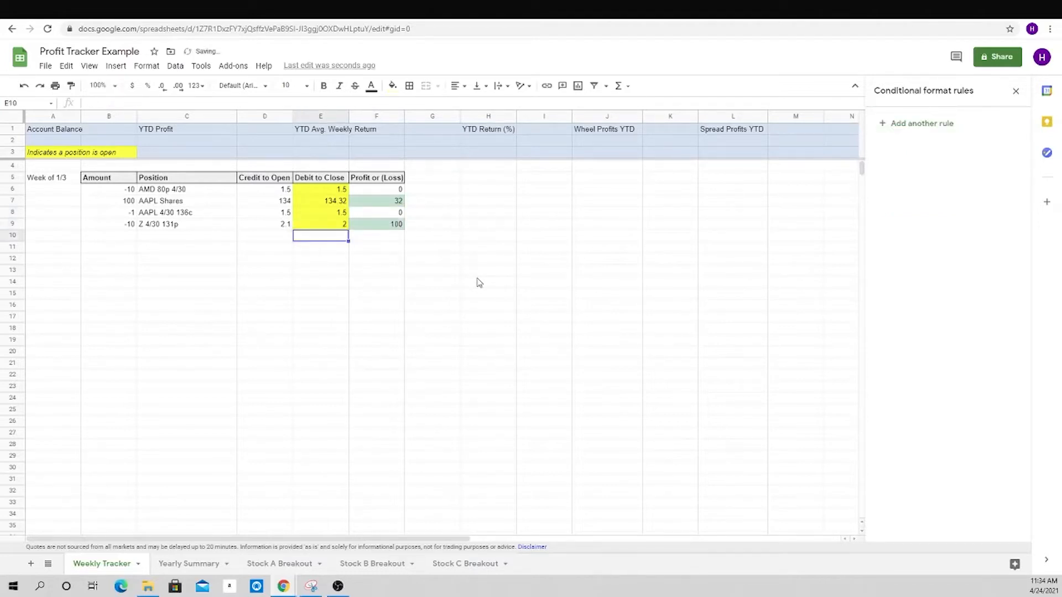
{"action": "key", "text": "Up"}
{"action": "key", "text": "Right"}
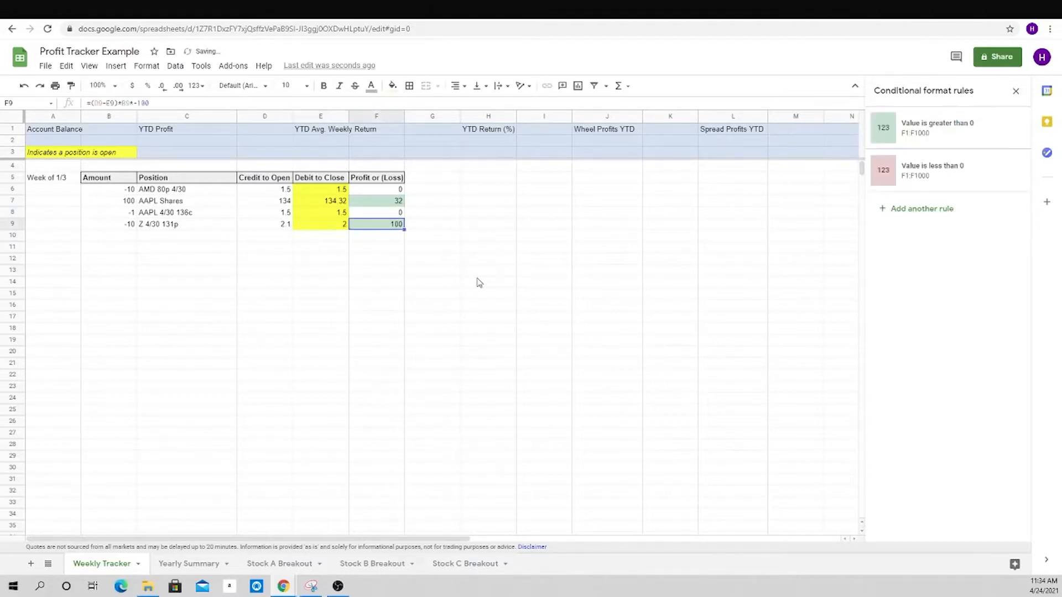
{"action": "key", "text": "Left"}
{"action": "type", "text": "3"}
{"action": "key", "text": "Return"}
{"action": "key", "text": "Up"}
{"action": "key", "text": "Right"}
{"action": "left_click", "coordinate": [343, 226]}
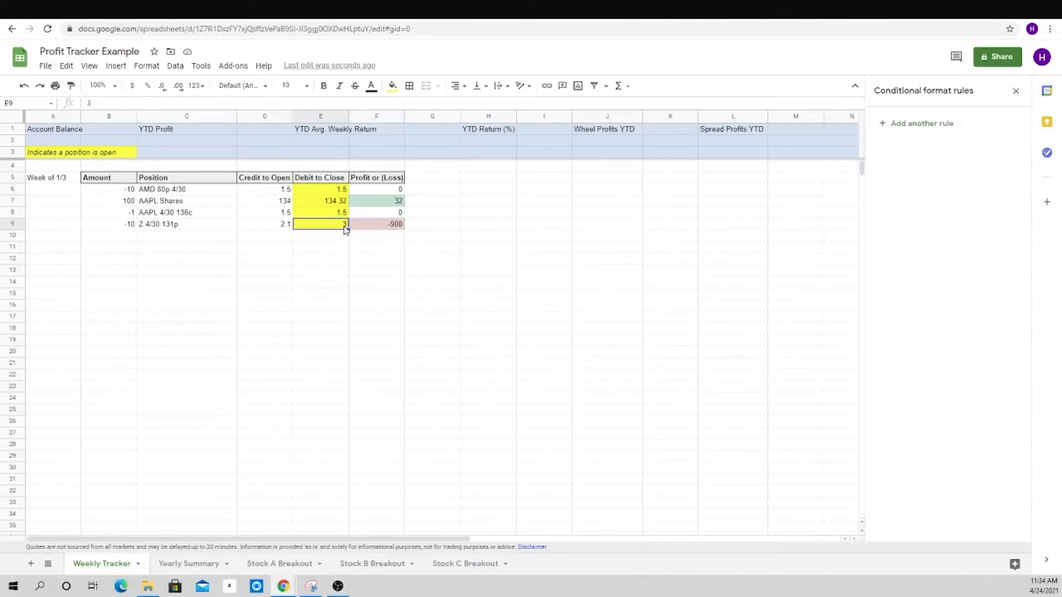
{"action": "type", "text": "2.1"}
{"action": "key", "text": "Return"}
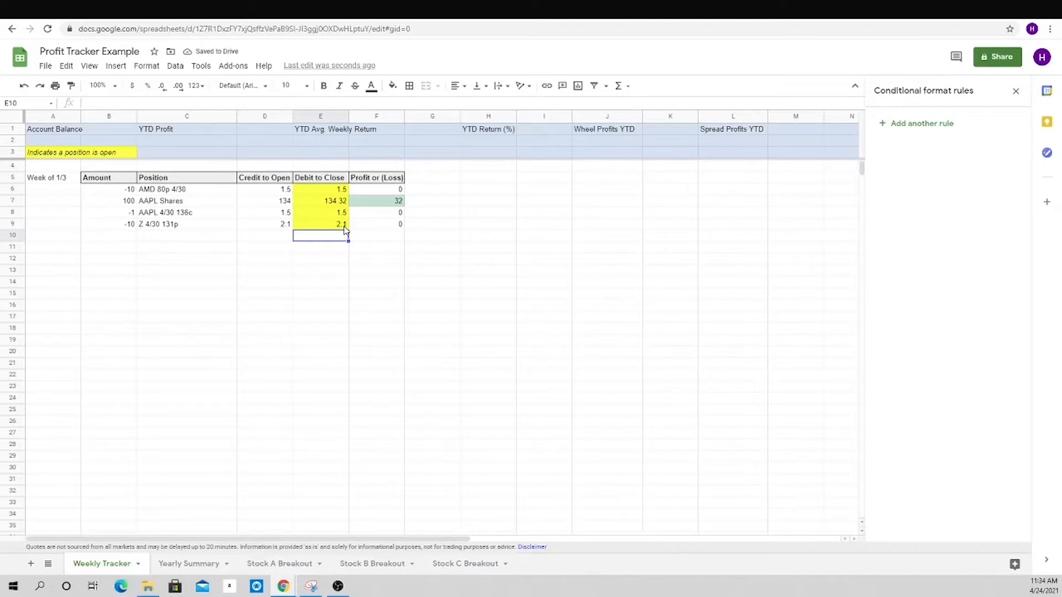
{"action": "key", "text": "Left"}
{"action": "key", "text": "Left"}
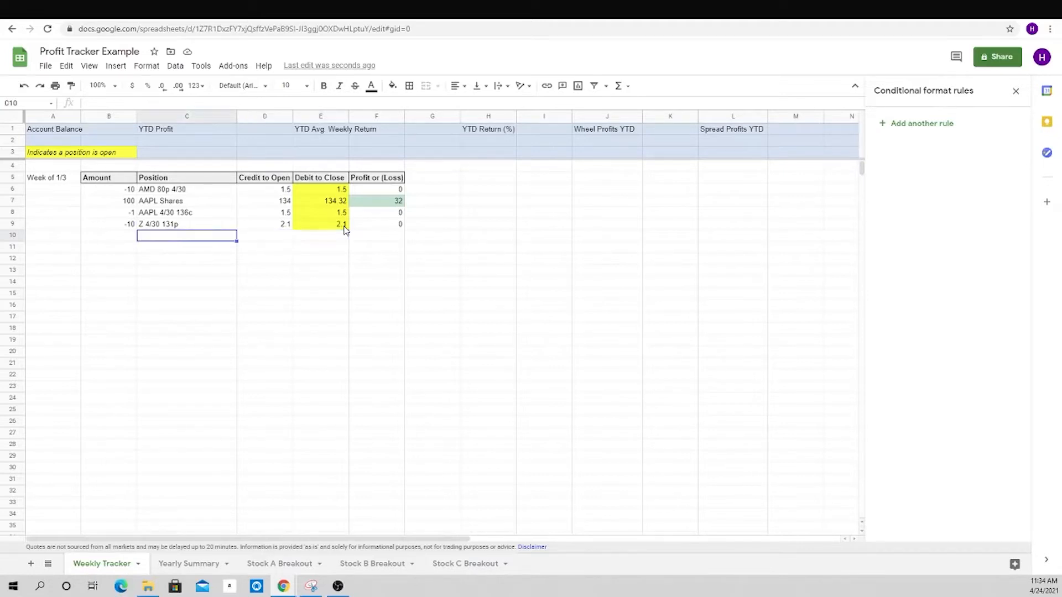
- Apply all borders to the position rows B6:F9, from Amount through Profit or (Loss)
{"action": "key", "text": "Up"}
{"action": "key", "text": "Left"}
{"action": "key", "text": "shift+Up"}
{"action": "key", "text": "shift+Right"}
{"action": "key", "text": "shift+Up"}
{"action": "key", "text": "shift+Up"}
{"action": "key", "text": "shift+Right"}
{"action": "key", "text": "shift+Right"}
{"action": "key", "text": "shift+Right"}
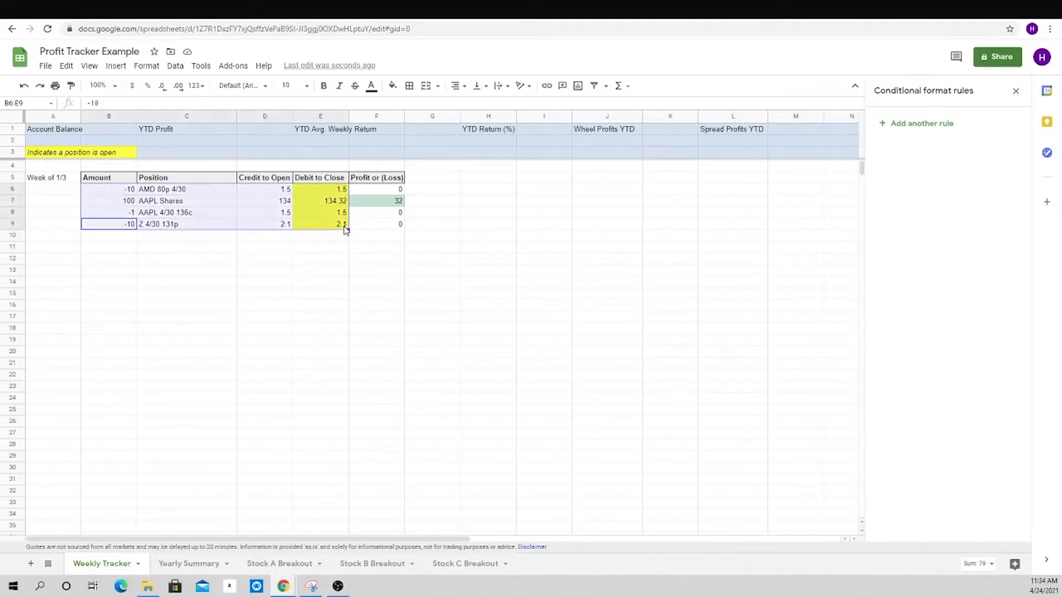
{"action": "left_click", "coordinate": [409, 86]}
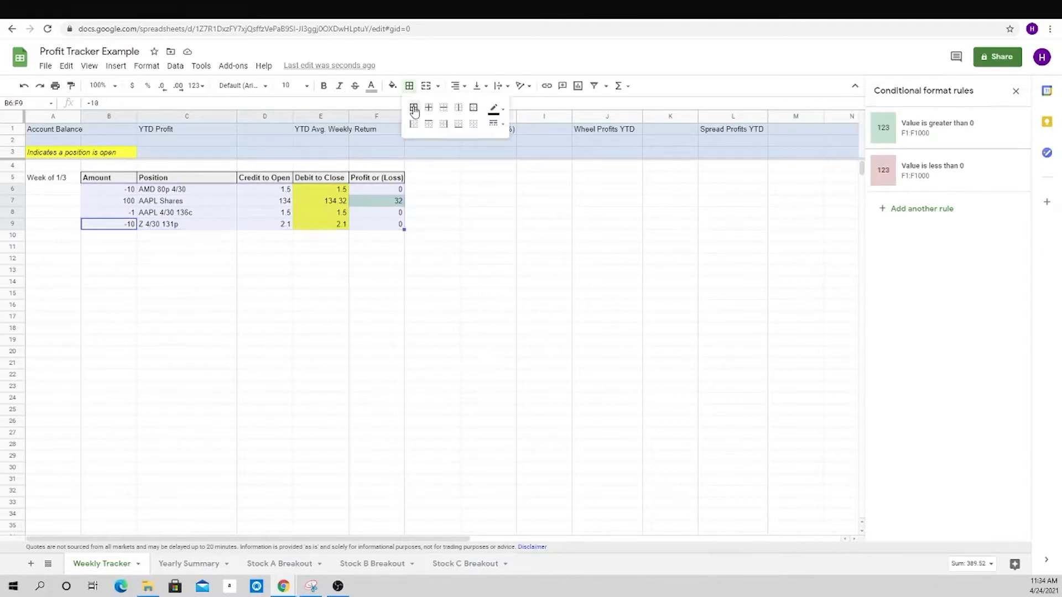
{"action": "left_click", "coordinate": [414, 107]}
{"action": "left_click", "coordinate": [390, 247]}
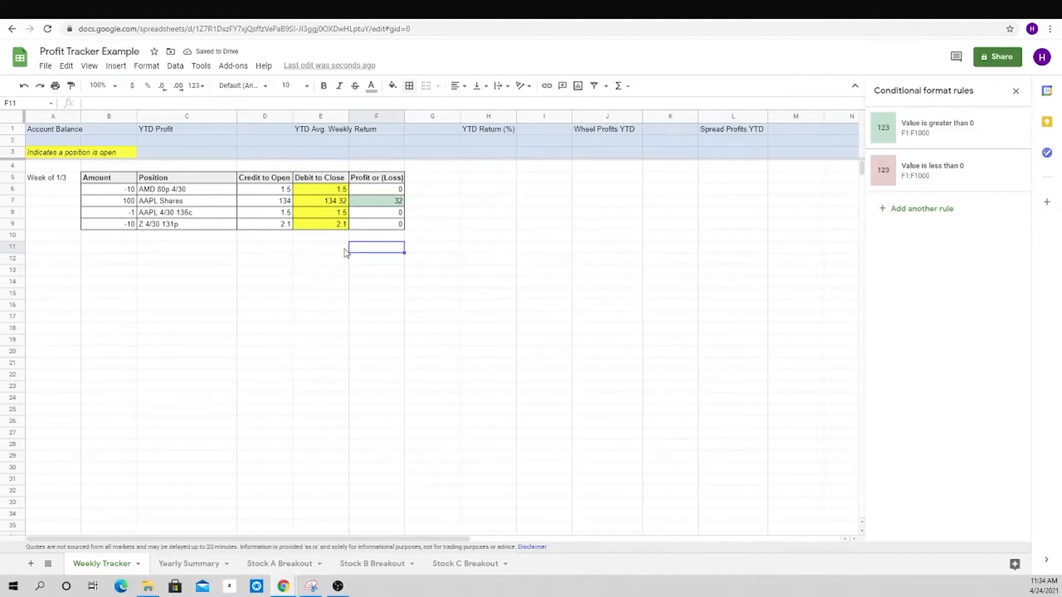
- Label E10 "Weekly Profit" and total the position profits in F10 with =SUM(F6:F9)
{"action": "left_click", "coordinate": [322, 235]}
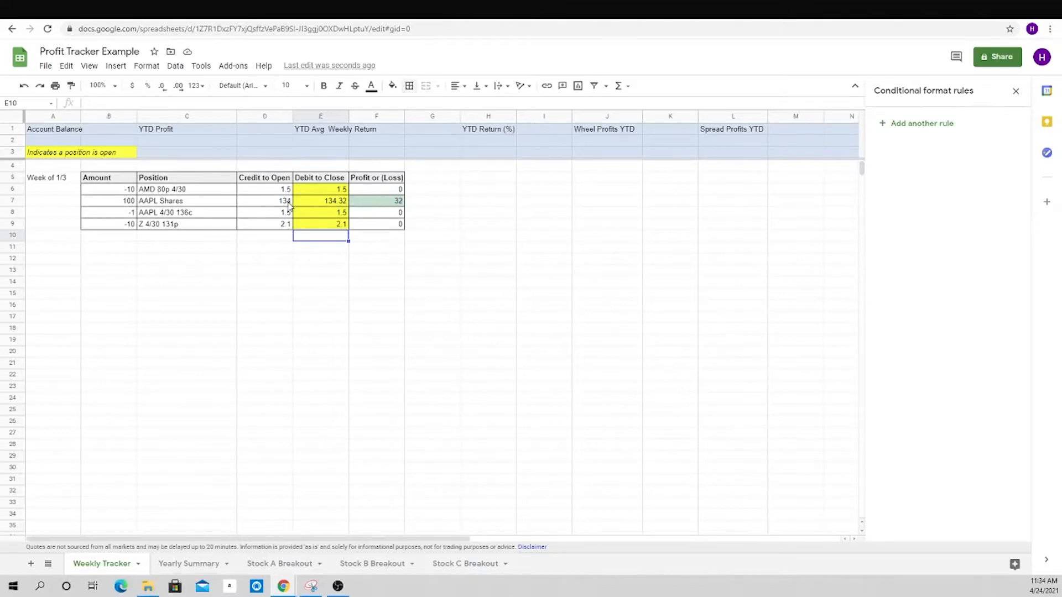
{"action": "left_click", "coordinate": [334, 202]}
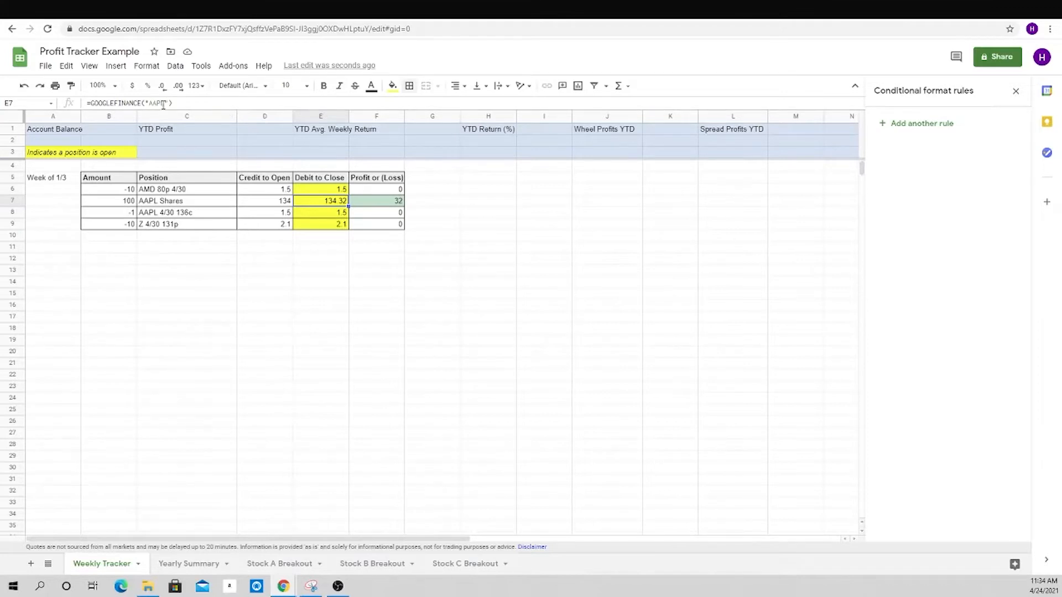
{"action": "left_click", "coordinate": [325, 237]}
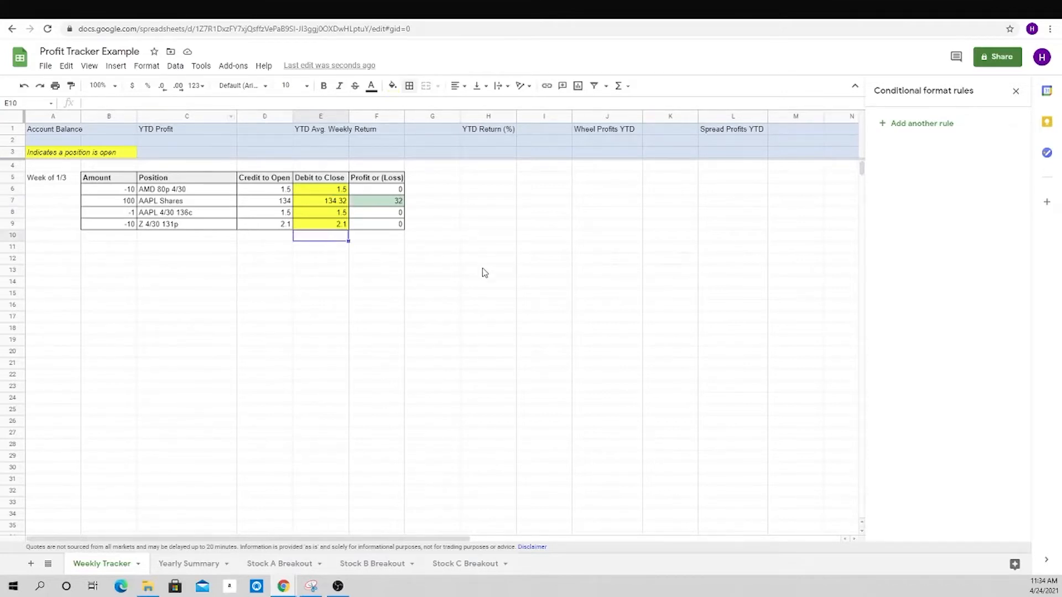
{"action": "type", "text": "Weekly Profit"}
{"action": "key", "text": "Tab"}
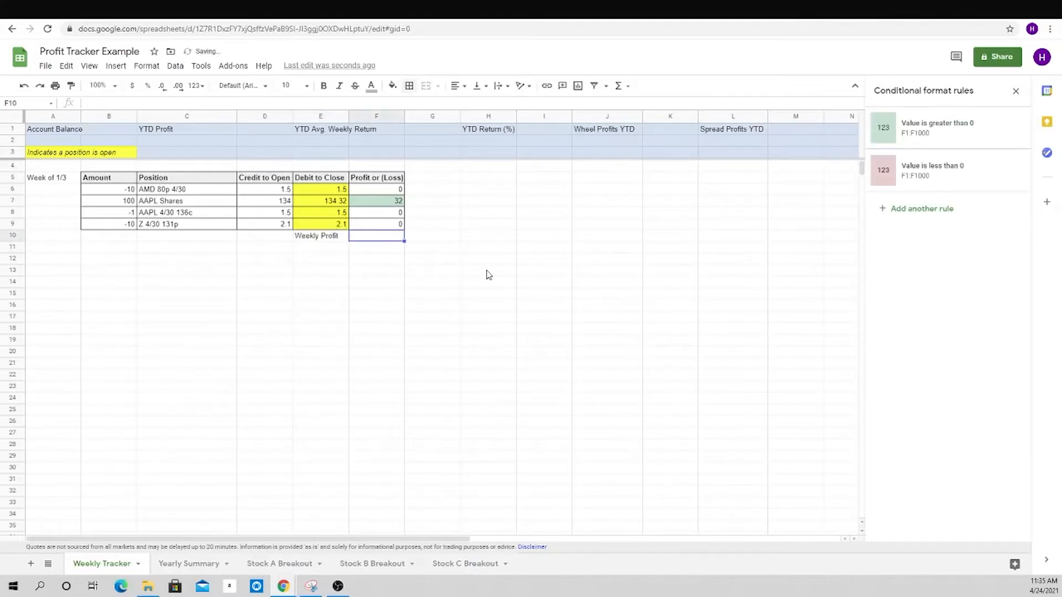
{"action": "type", "text": "=SUM(9"}
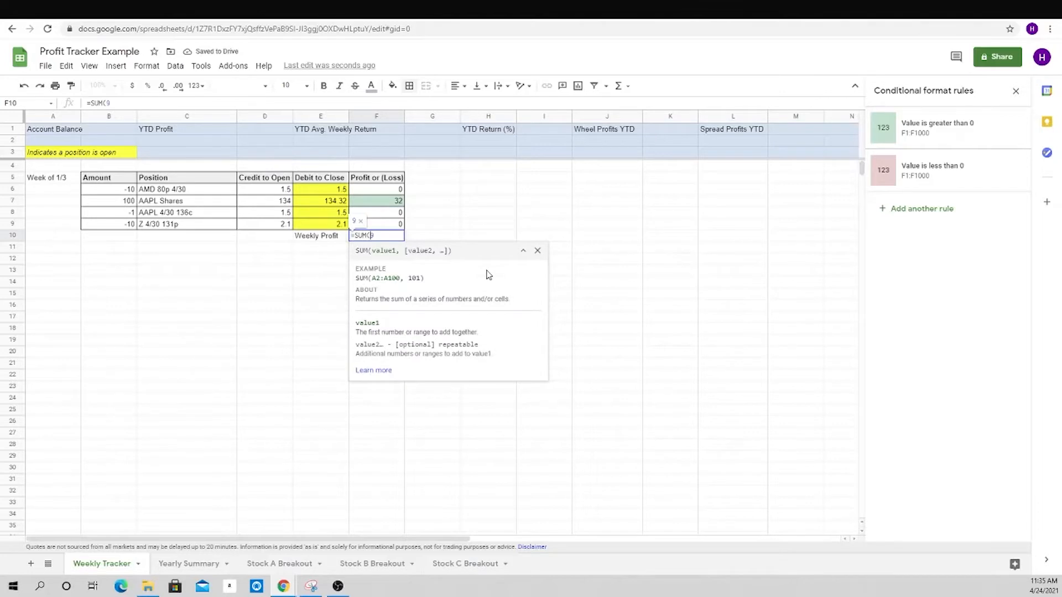
{"action": "key", "text": "BackSpace"}
{"action": "key", "text": "Up"}
{"action": "key", "text": "shift+Up"}
{"action": "key", "text": "shift+Up"}
{"action": "key", "text": "shift+Up"}
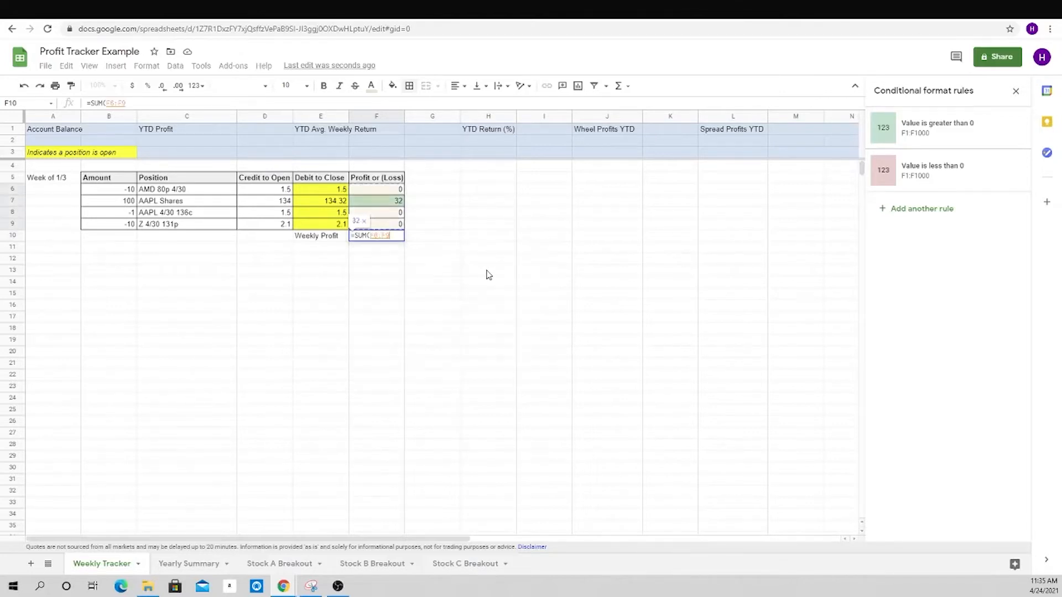
{"action": "key", "text": "Return"}
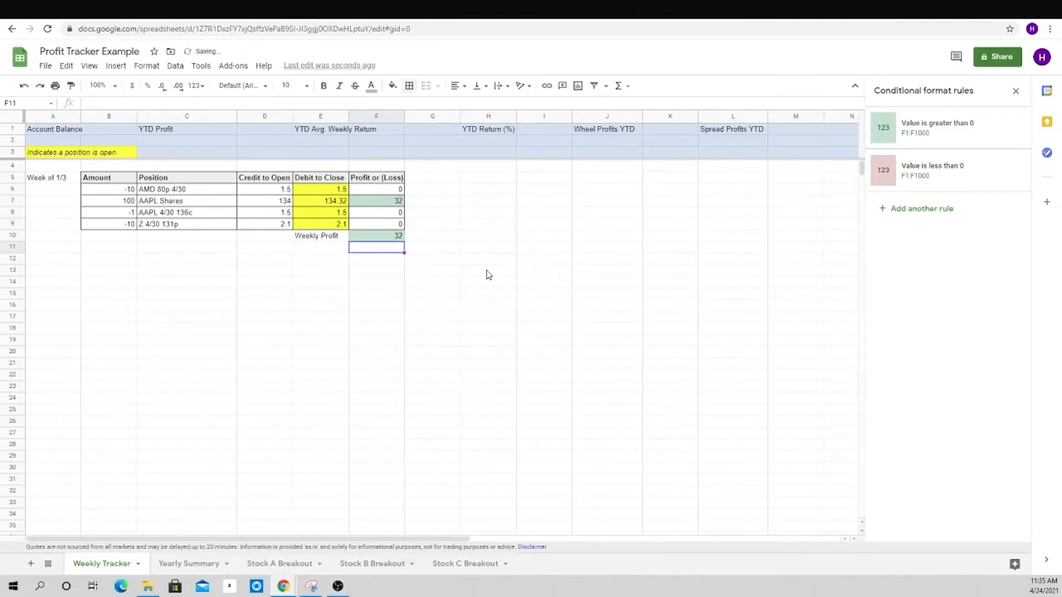
- Format the weekly profit in F10 as currency without decimals and make E10:F10 bold
{"action": "key", "text": "Up"}
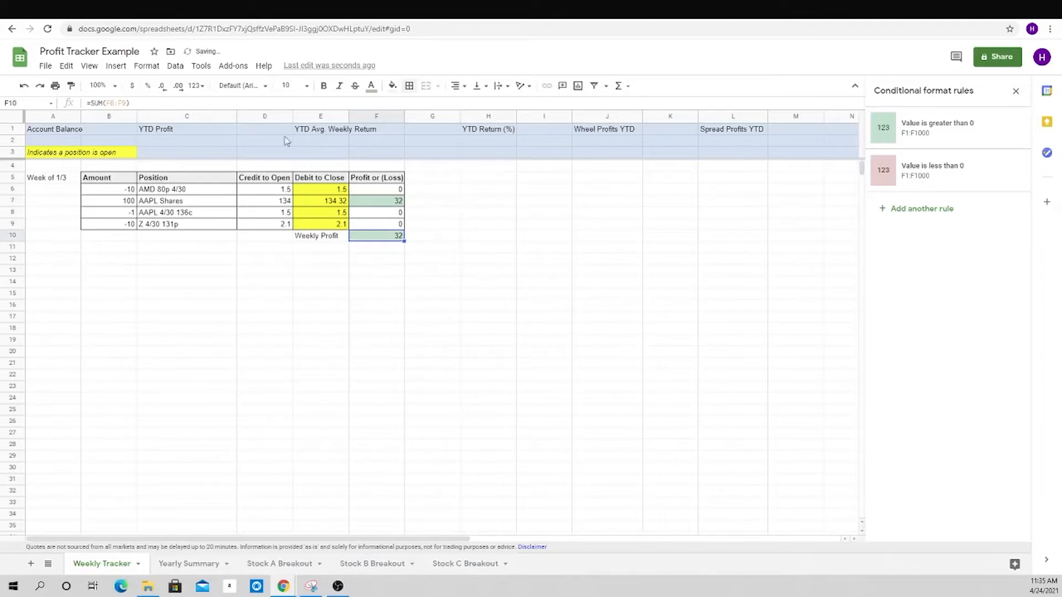
{"action": "left_click", "coordinate": [133, 87]}
{"action": "left_click", "coordinate": [163, 88]}
{"action": "left_click", "coordinate": [162, 87]}
{"action": "key", "text": "Left"}
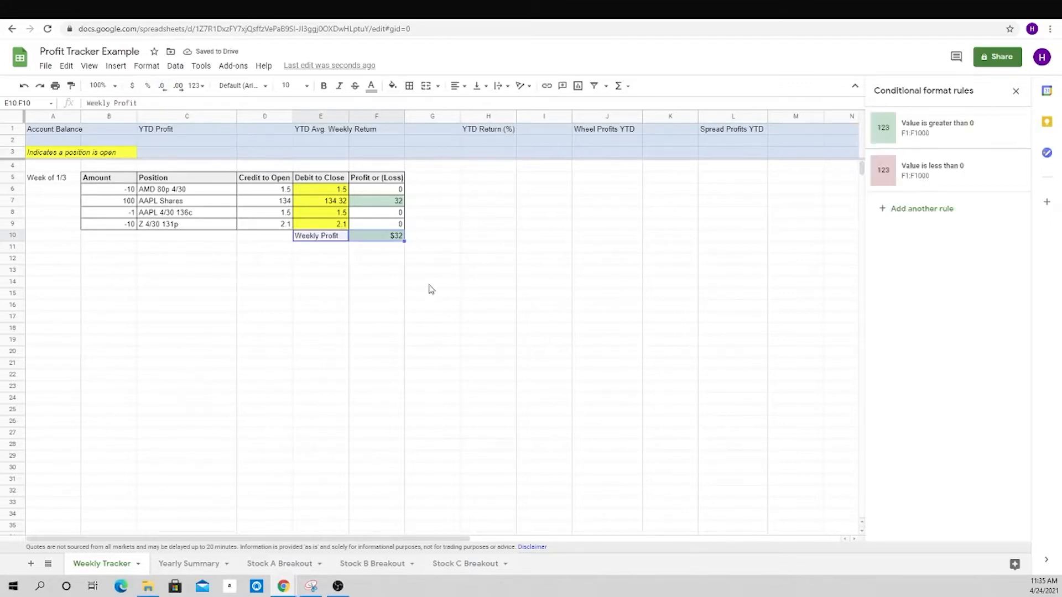
{"action": "key", "text": "ctrl+b"}
- Add the label "Commissions" in E11 below Weekly Profit and colour its text red
{"action": "key", "text": "Down"}
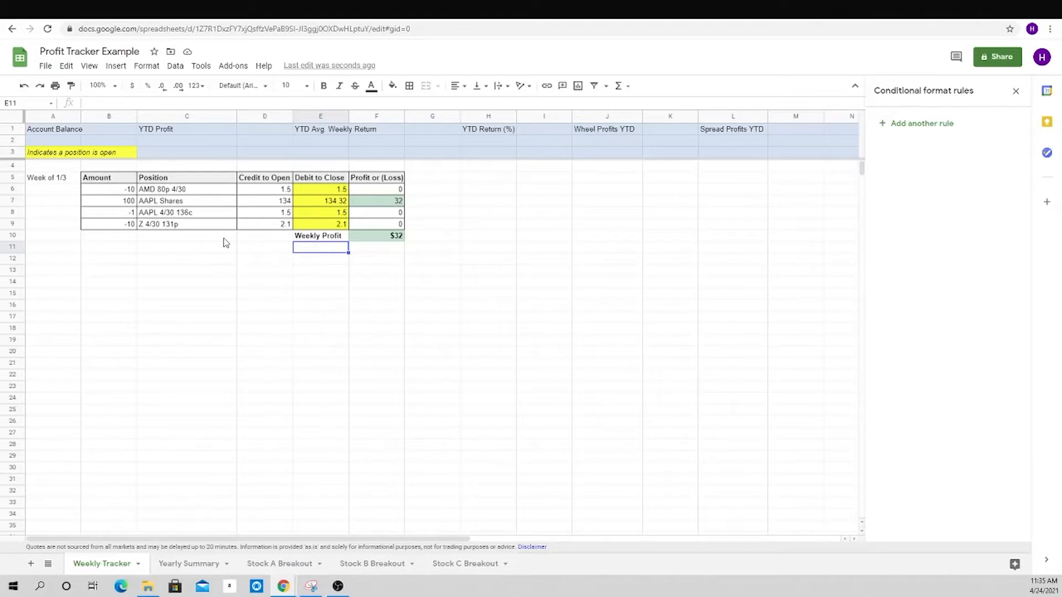
{"action": "type", "text": "Commissions"}
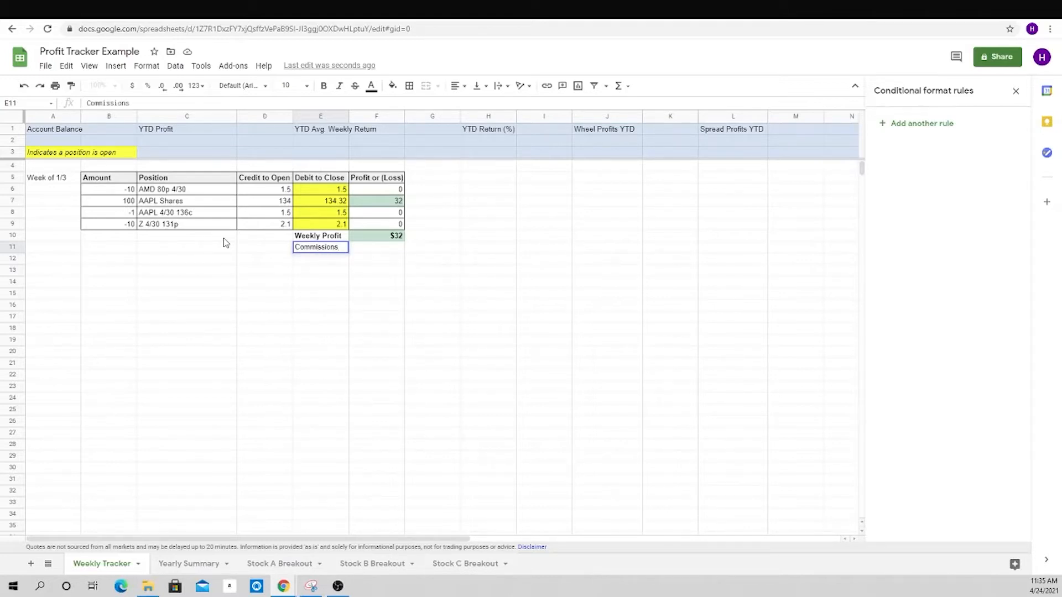
{"action": "key", "text": "Return"}
{"action": "key", "text": "Up"}
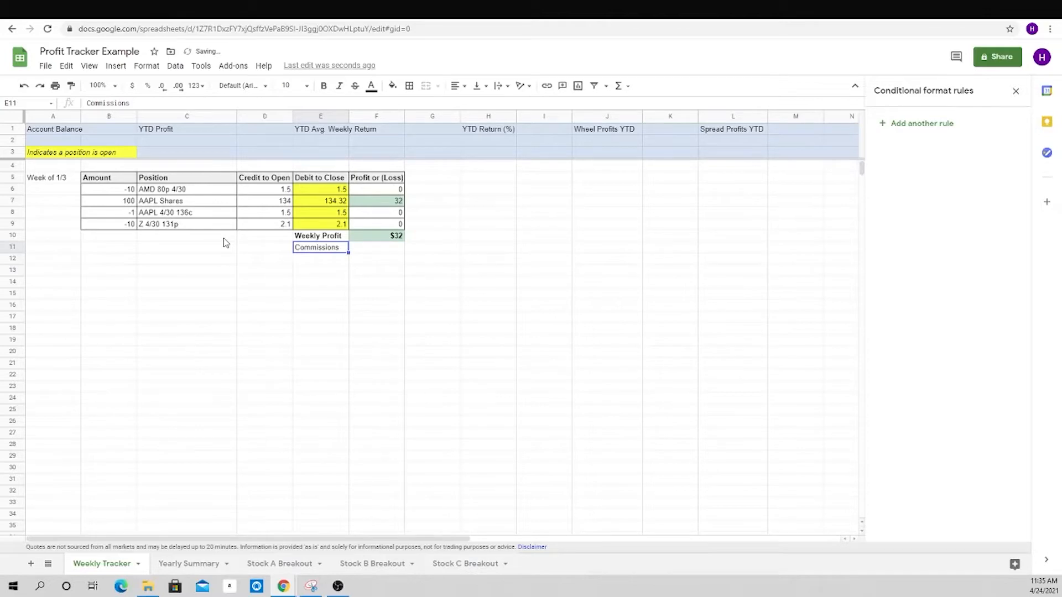
{"action": "left_click", "coordinate": [372, 87]}
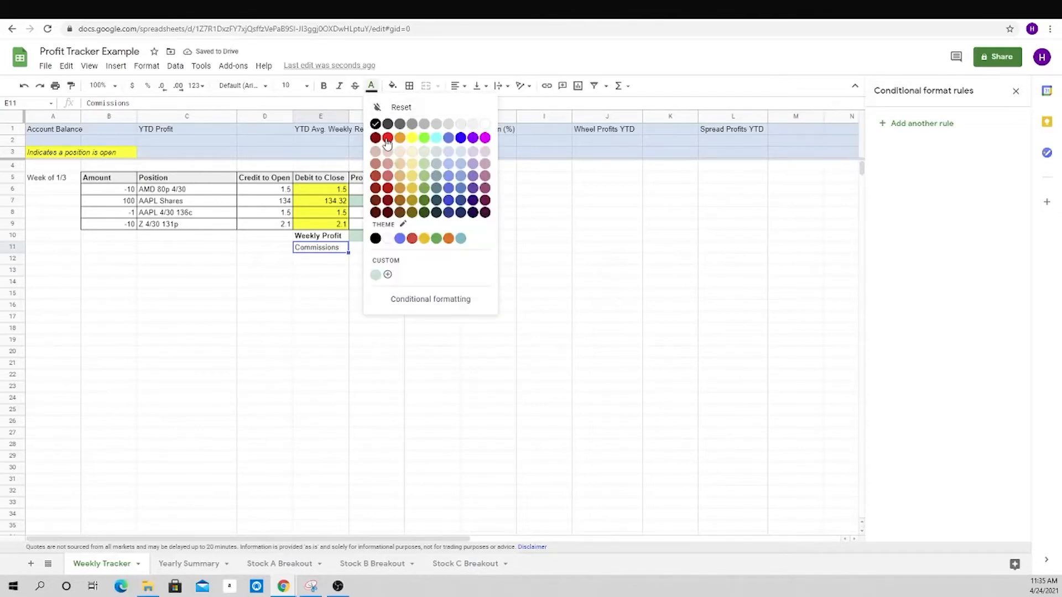
{"action": "left_click", "coordinate": [387, 137]}
{"action": "left_click", "coordinate": [368, 265]}
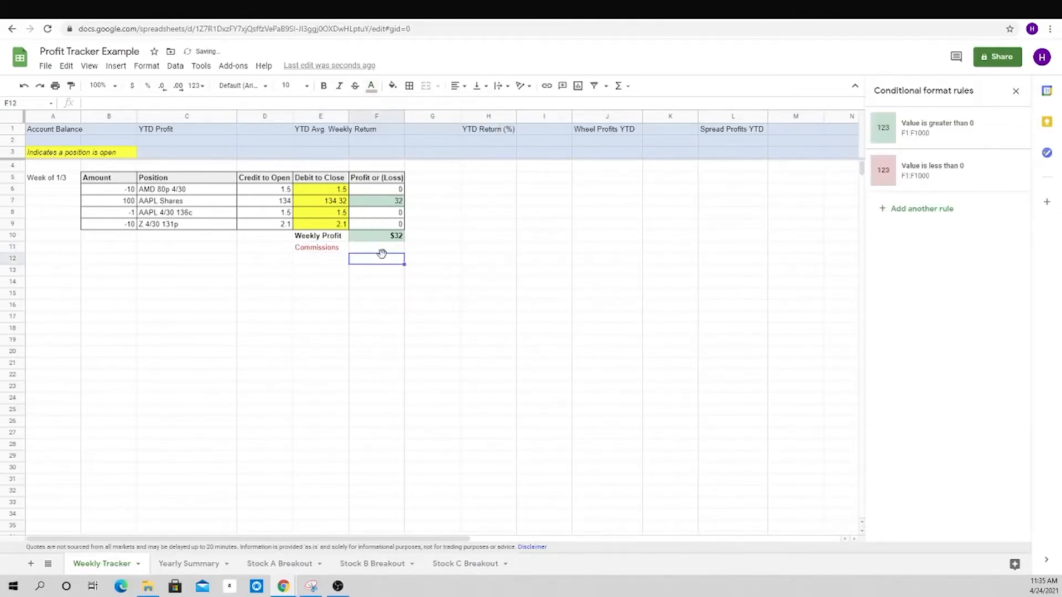
- Enter a commission of -10 in F11 and format it as currency without decimals
{"action": "left_click", "coordinate": [382, 249]}
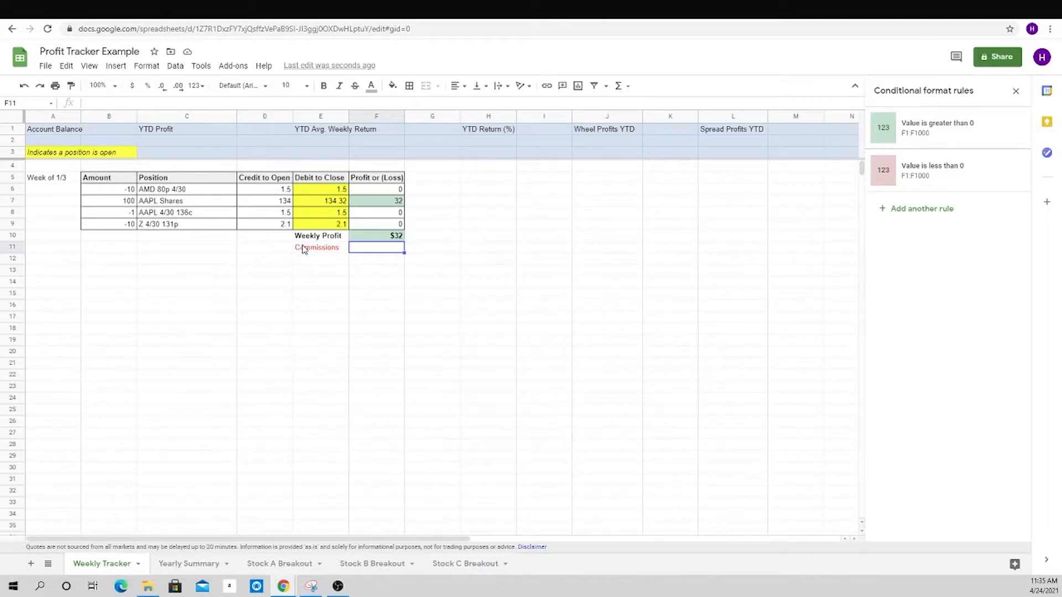
{"action": "type", "text": "-10"}
{"action": "key", "text": "Return"}
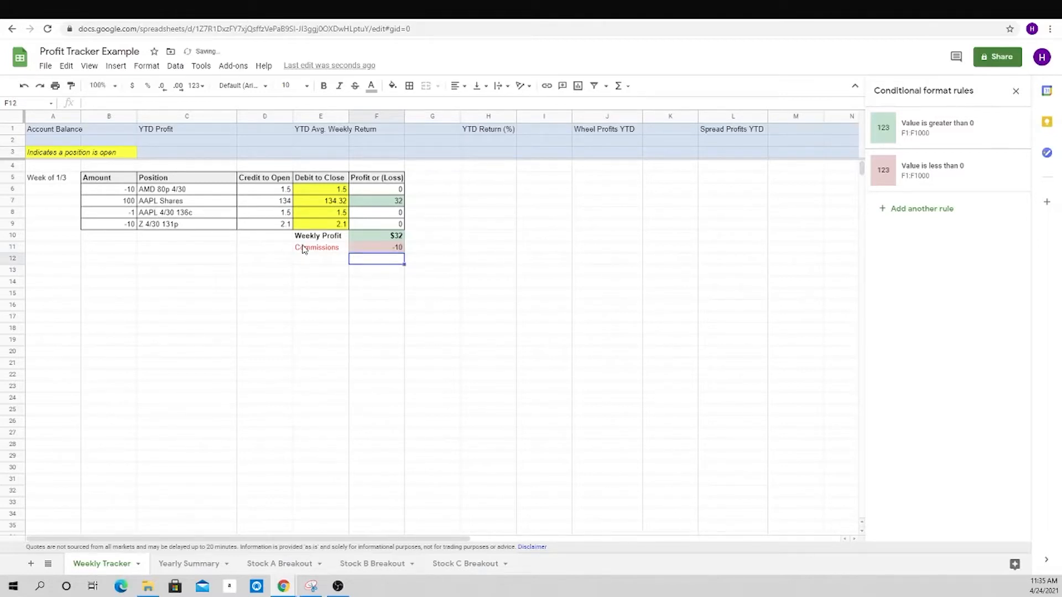
{"action": "left_click", "coordinate": [396, 245]}
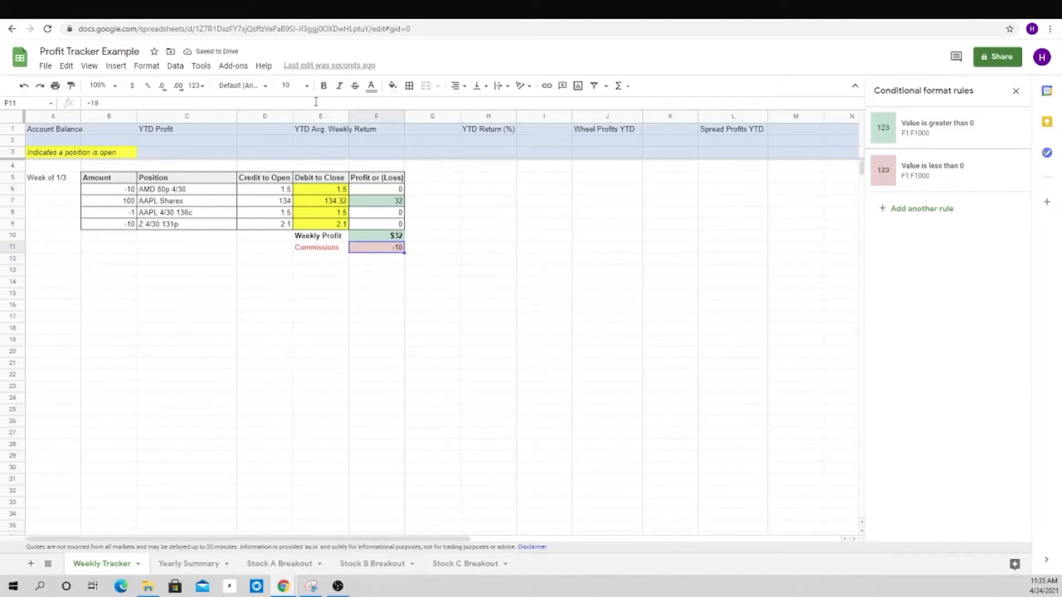
{"action": "left_click", "coordinate": [131, 86]}
{"action": "left_click", "coordinate": [162, 87]}
{"action": "left_click", "coordinate": [163, 87]}
- Label E12 "Net Profit" and calculate it in F12 with =SUM(F10:F11)
{"action": "left_click", "coordinate": [343, 259]}
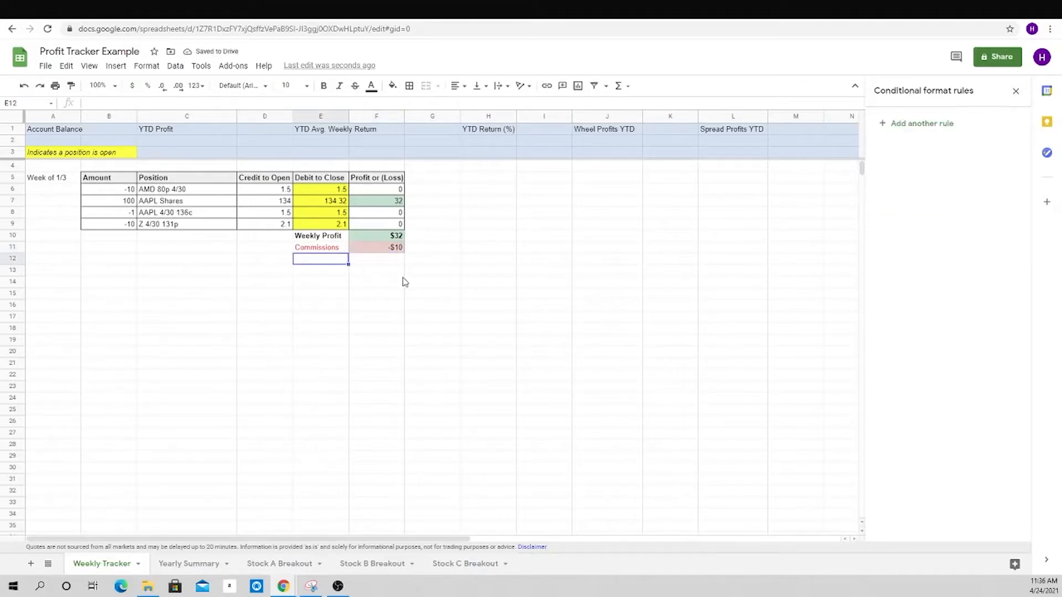
{"action": "type", "text": "Net Profit"}
{"action": "key", "text": "Return"}
{"action": "key", "text": "Up"}
{"action": "key", "text": "Right"}
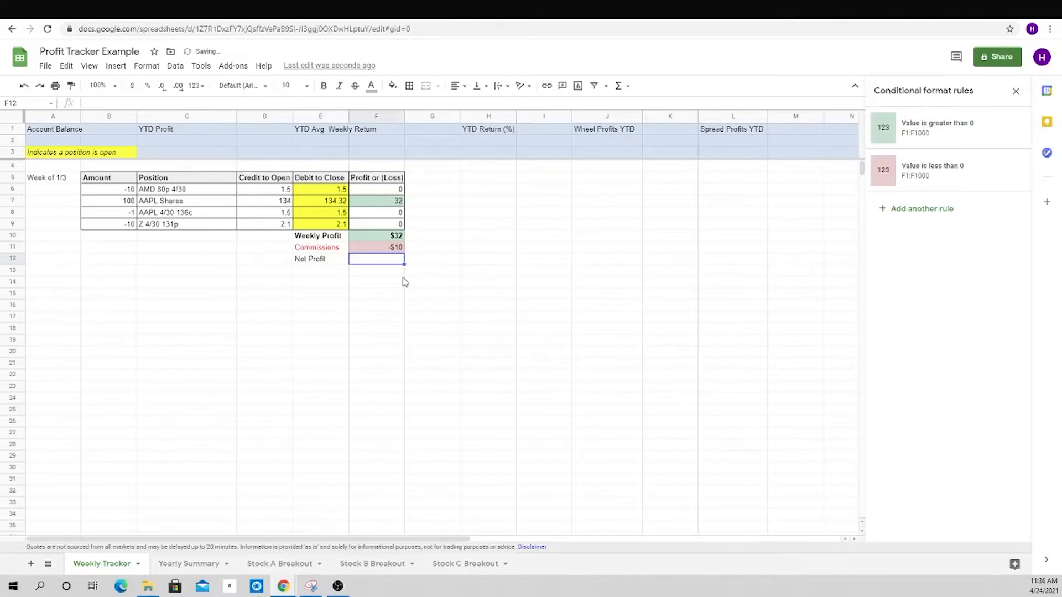
{"action": "type", "text": "=sum(F10:F11)"}
{"action": "key", "text": "Return"}
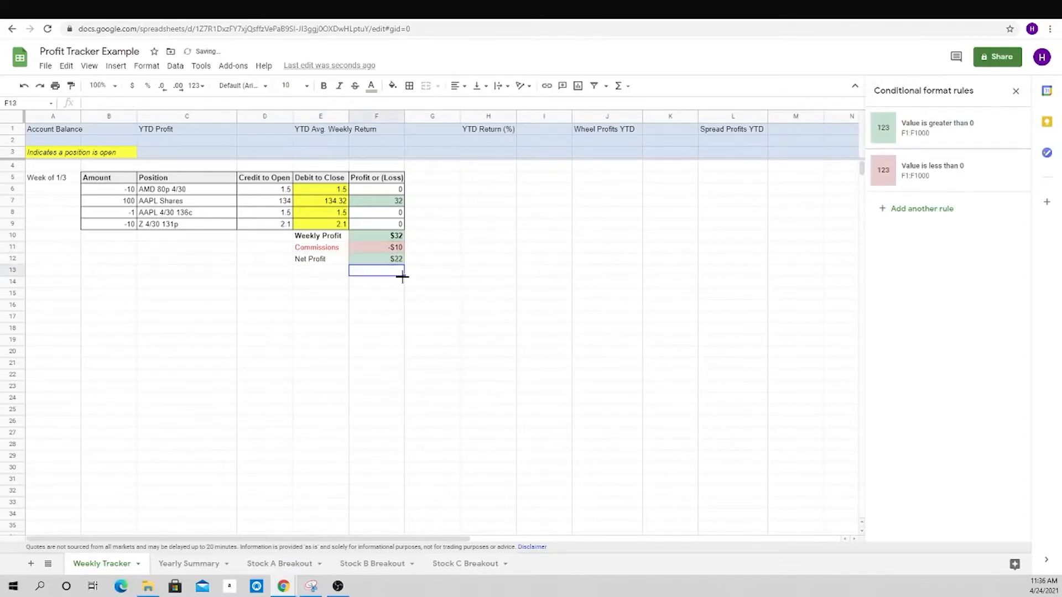
- Make the Net Profit label and its amount in E12:F12 bold
{"action": "key", "text": "Up"}
{"action": "key", "text": "shift+Left"}
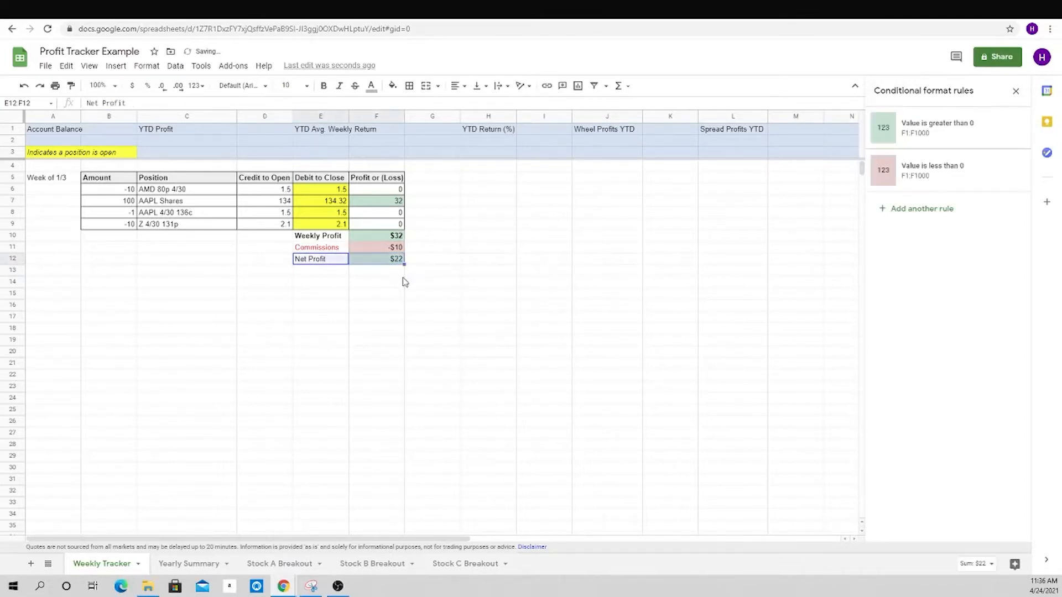
{"action": "key", "text": "ctrl+b"}
{"action": "left_click", "coordinate": [392, 288]}
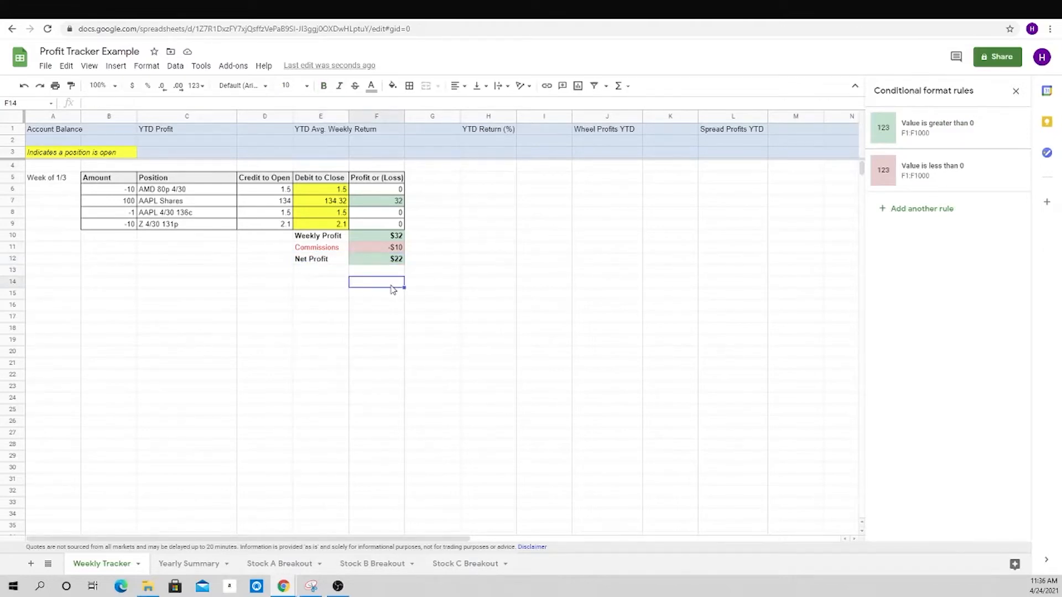
- Test the weekly totals by setting the AMD and Z puts' Debit to Close to 0, and undo both changes
{"action": "left_click", "coordinate": [331, 190]}
{"action": "type", "text": "0"}
{"action": "key", "text": "Return"}
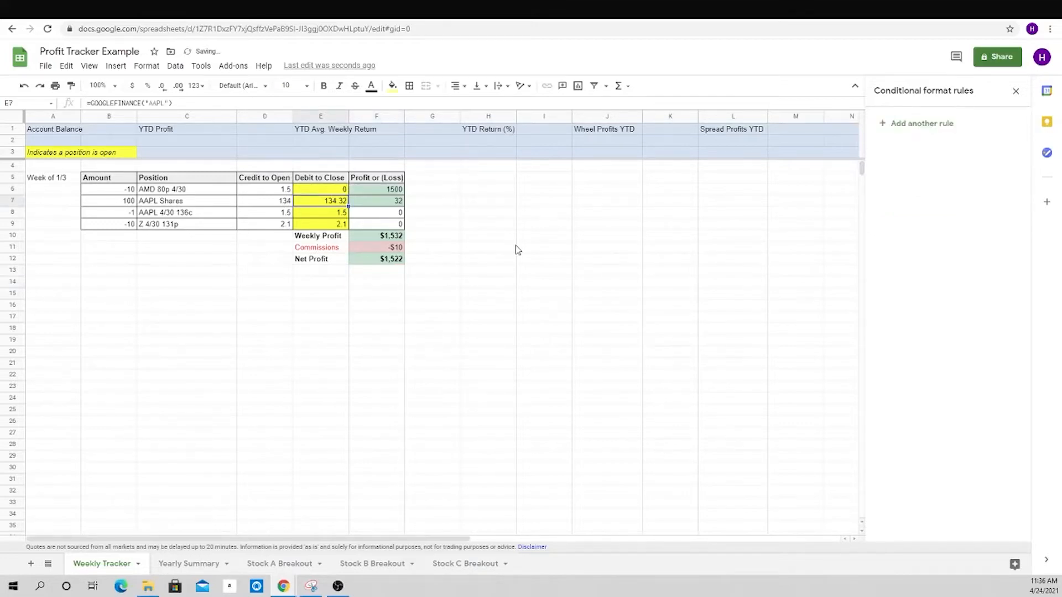
{"action": "key", "text": "Return"}
{"action": "key", "text": "Return"}
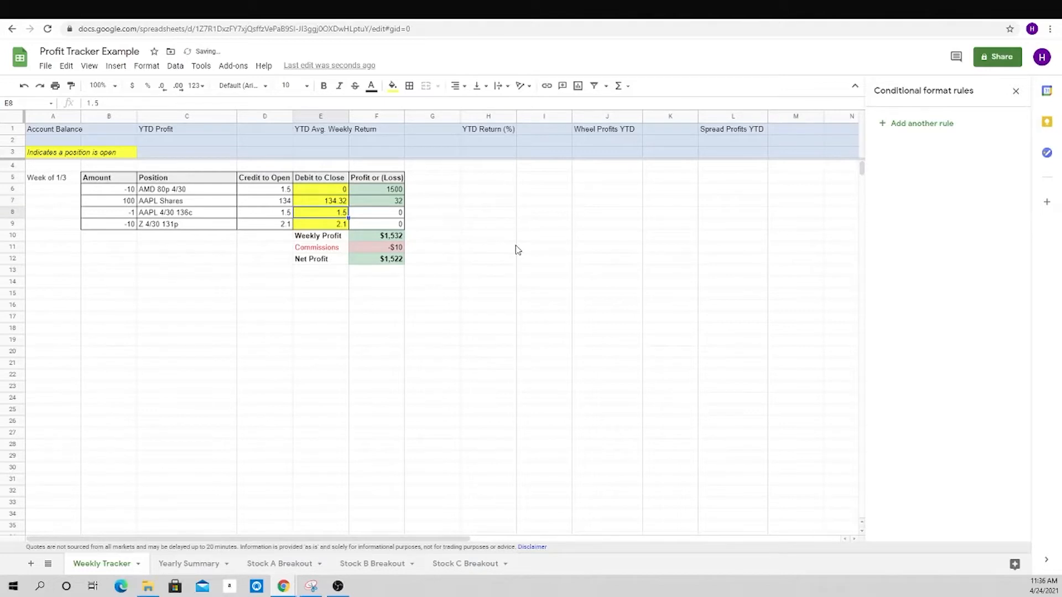
{"action": "key", "text": "Return"}
{"action": "type", "text": "0"}
{"action": "key", "text": "Return"}
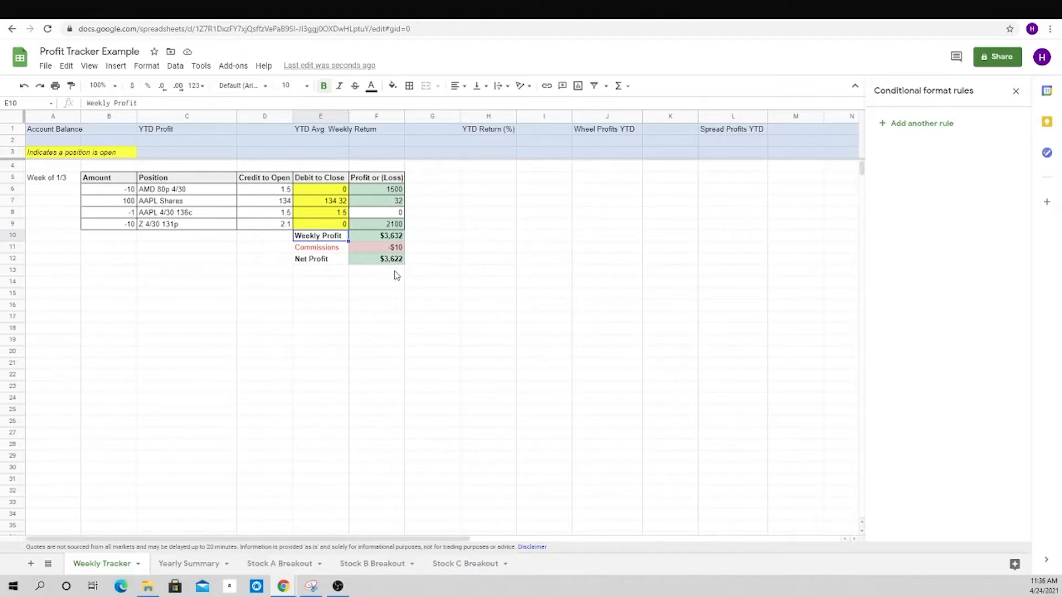
{"action": "key", "text": "ctrl+z"}
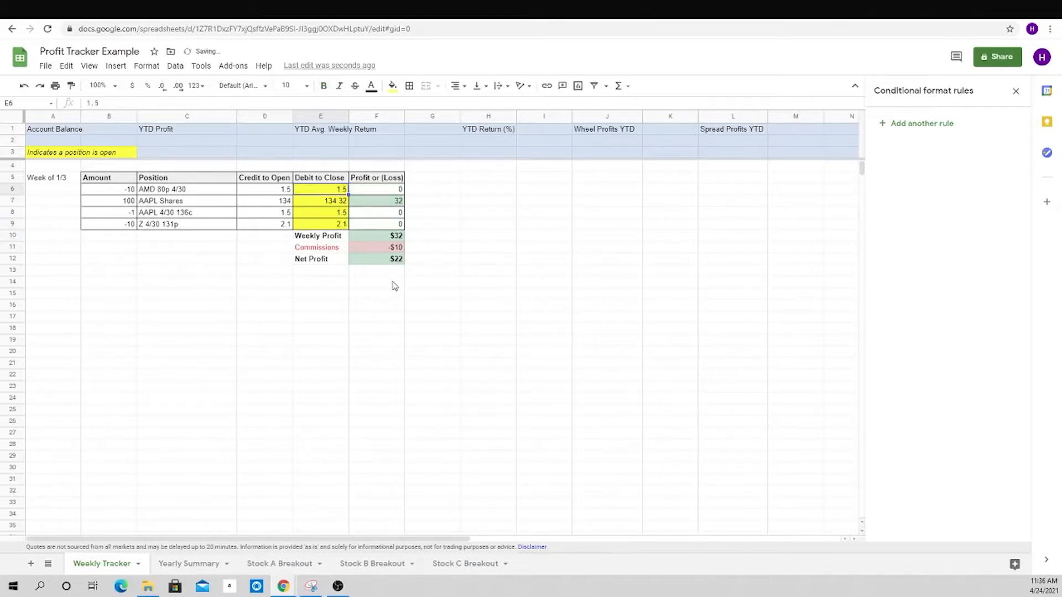
{"action": "key", "text": "ctrl+z"}
{"action": "left_click", "coordinate": [420, 271]}
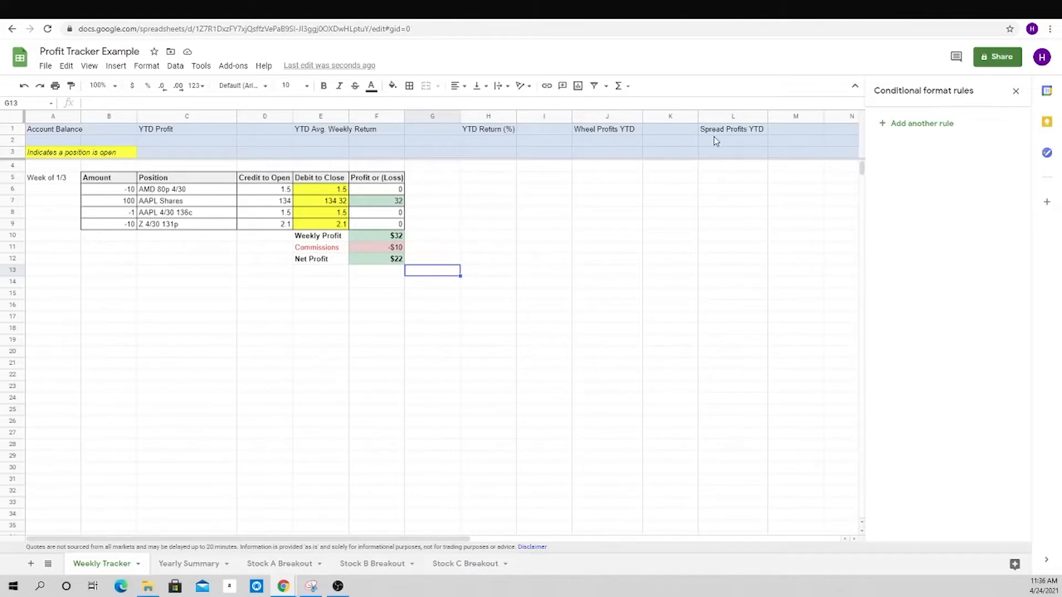
- Enter the labels "Profit from HT Wheel" in B11 and "Profit from Spreads" in B12
{"action": "left_click", "coordinate": [108, 249]}
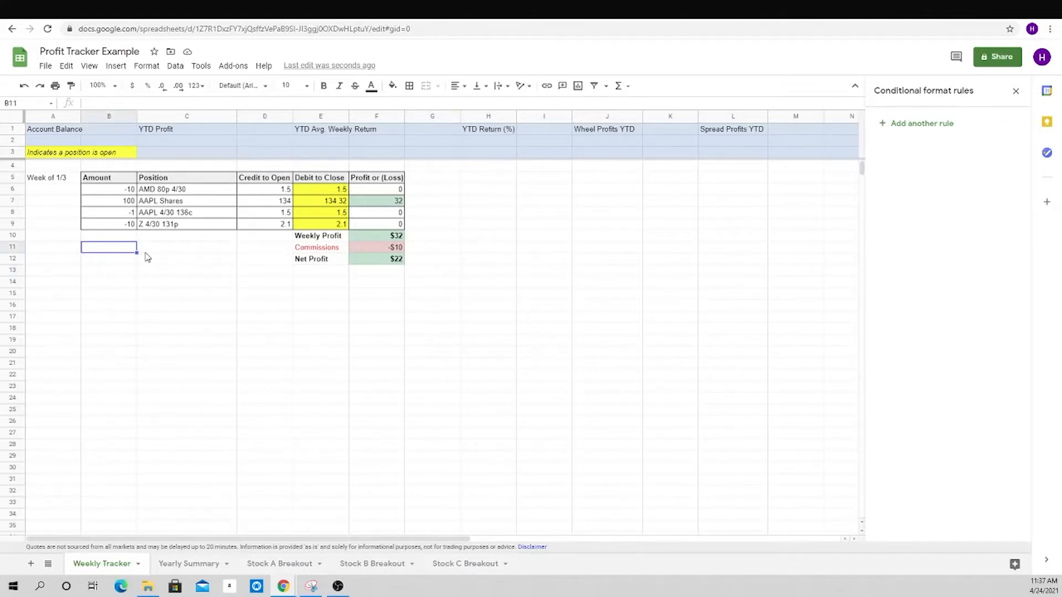
{"action": "type", "text": "Profit from HT"}
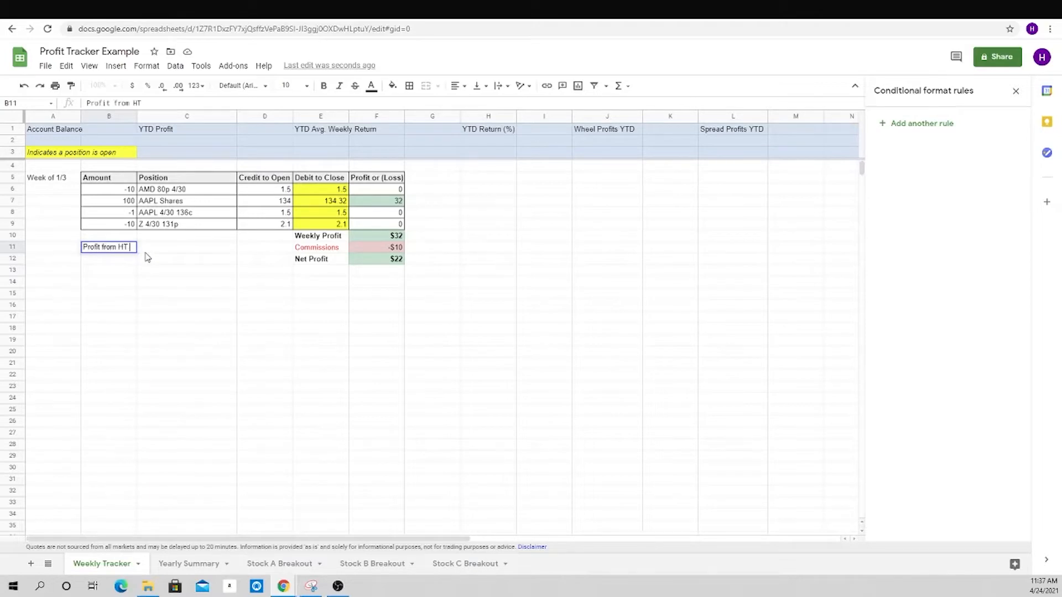
{"action": "type", "text": " Wheel"}
{"action": "key", "text": "Return"}
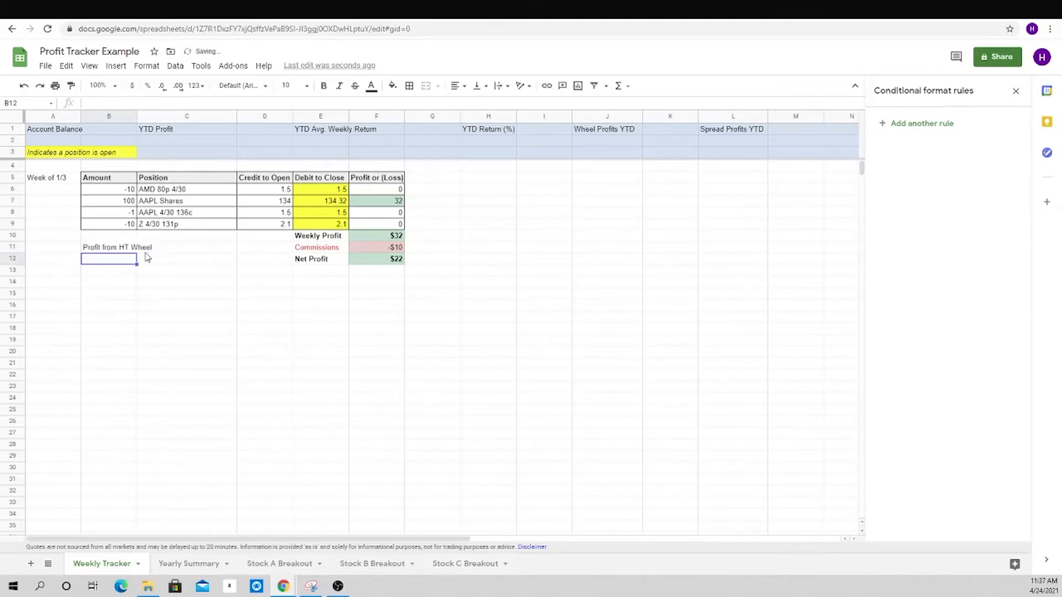
{"action": "type", "text": "Profit fr"}
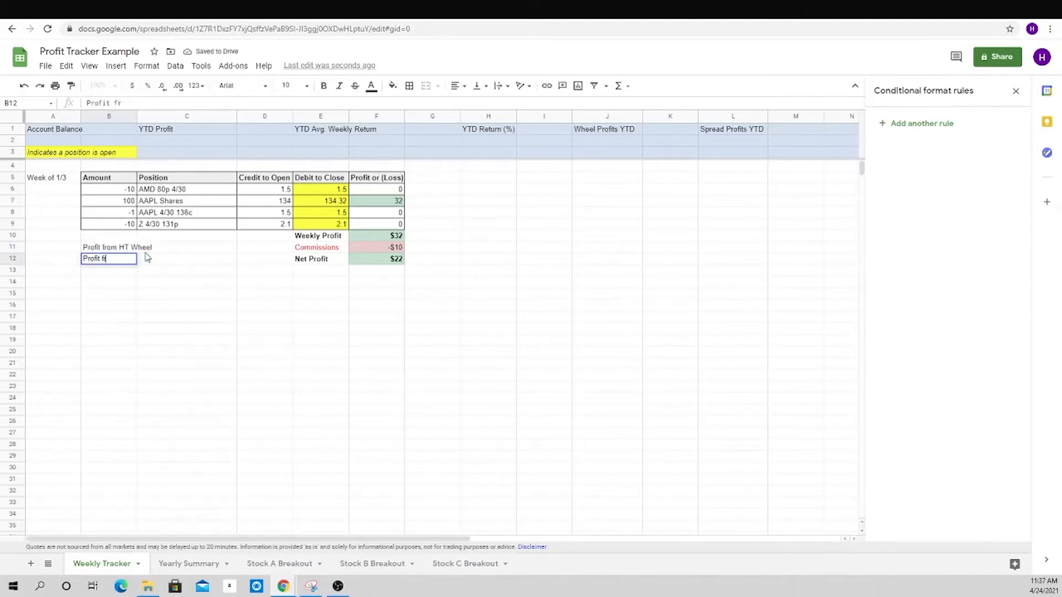
{"action": "type", "text": "om Spreads"}
{"action": "key", "text": "Return"}
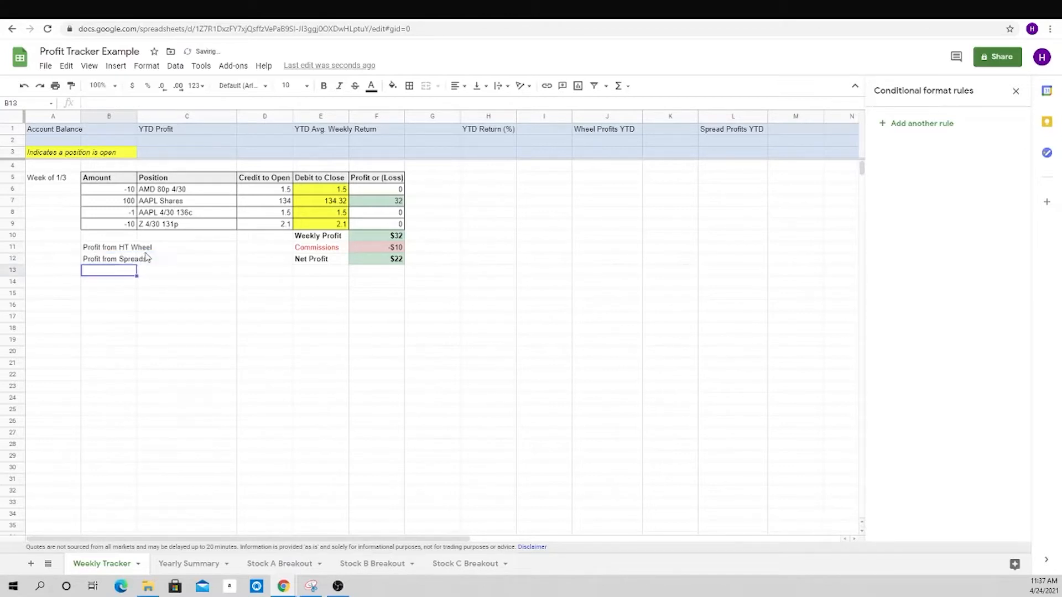
- Right-align the Profit from HT Wheel and Profit from Spreads labels in B11:B12
{"action": "key", "text": "Up"}
{"action": "key", "text": "shift+Up"}
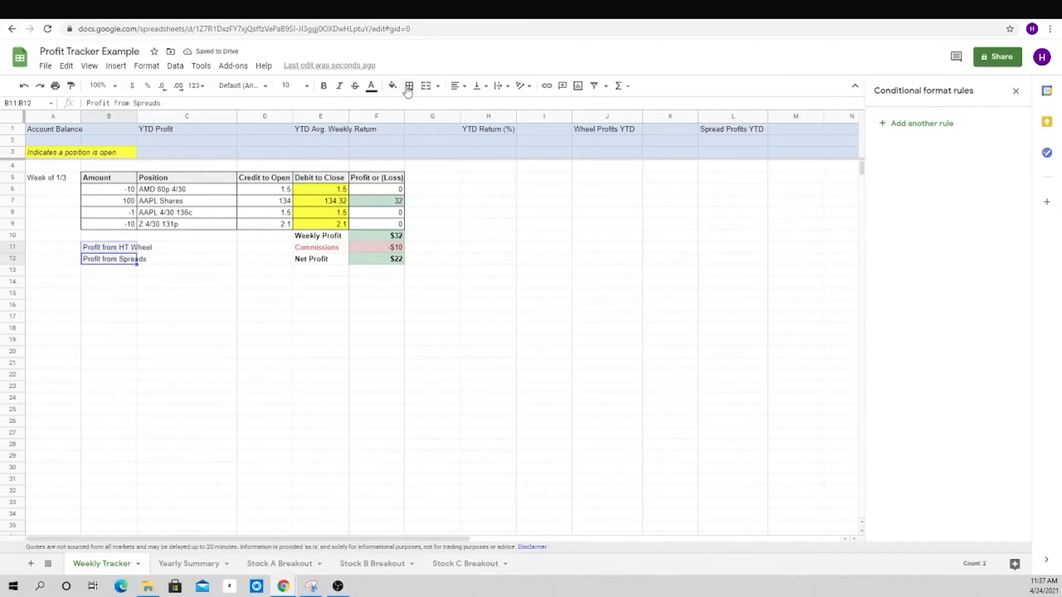
{"action": "left_click", "coordinate": [457, 86]}
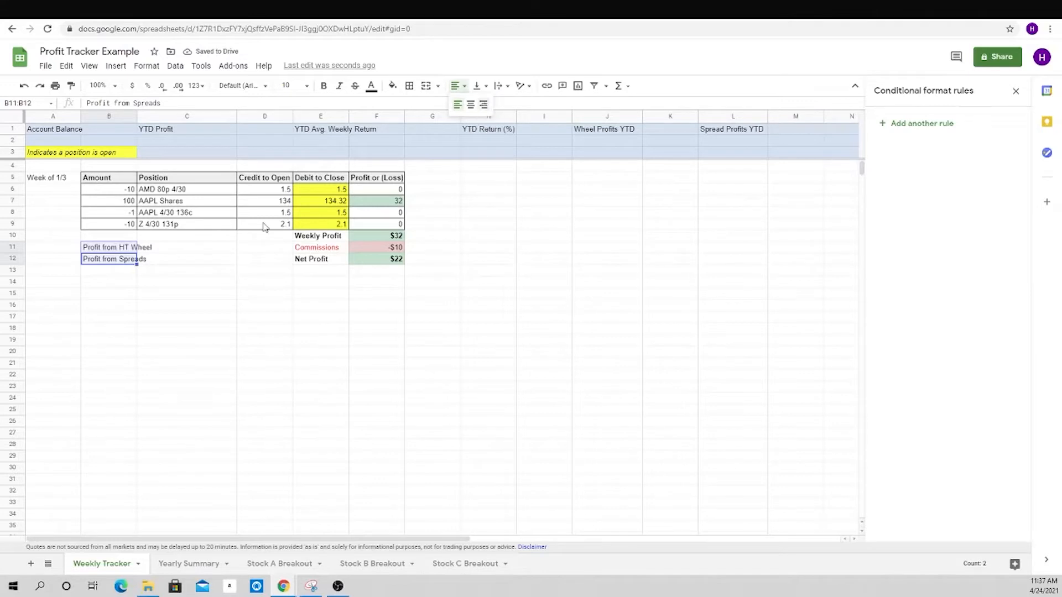
{"action": "left_click", "coordinate": [483, 104]}
- Calculate the HT Wheel profit in C11 with =sum(F6:F9) and enter 0 as the spreads profit in C12
{"action": "left_click", "coordinate": [167, 249]}
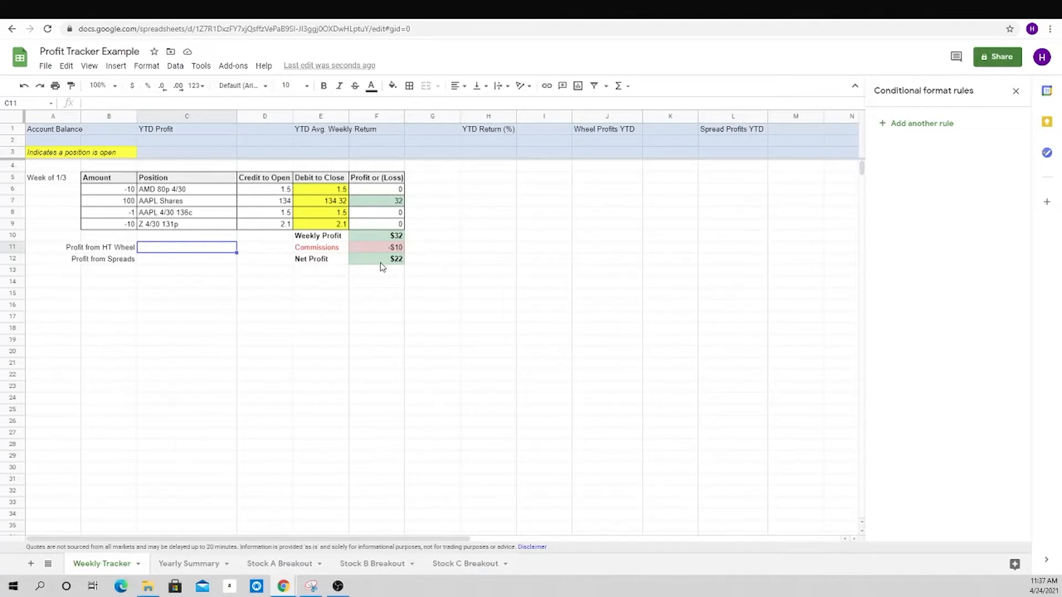
{"action": "type", "text": "=sum(e9"}
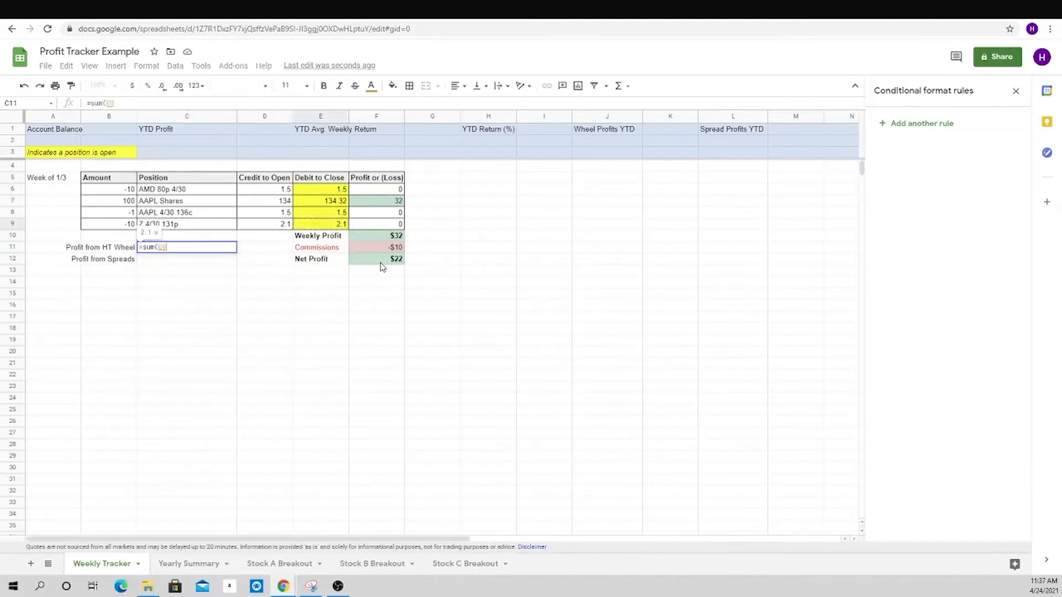
{"action": "key", "text": "Right"}
{"action": "key", "text": "shift+Up"}
{"action": "key", "text": "shift+Up"}
{"action": "key", "text": "shift+Up"}
{"action": "key", "text": "Return"}
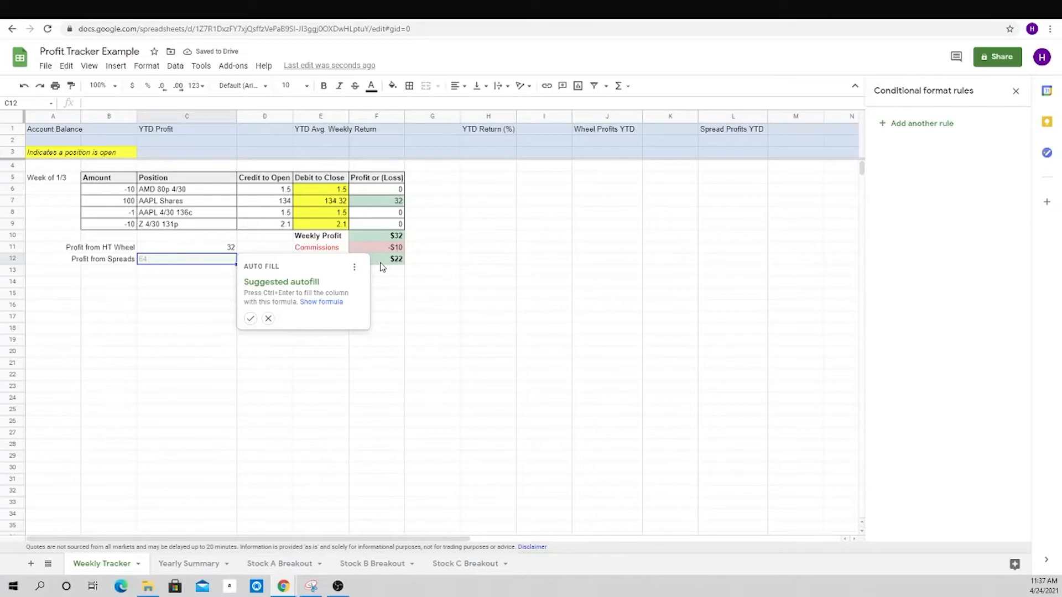
{"action": "type", "text": "0"}
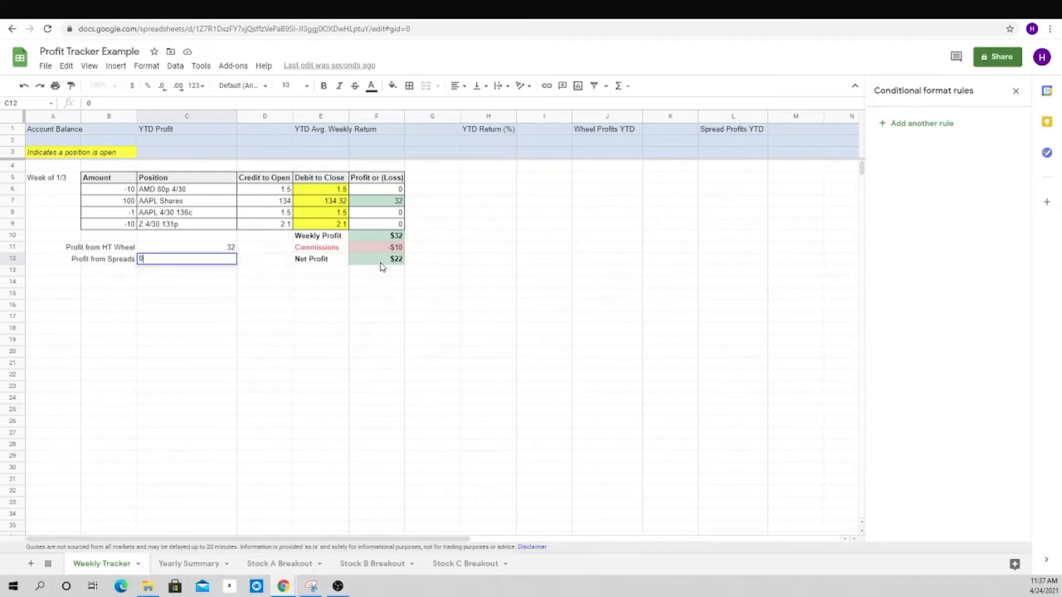
{"action": "key", "text": "Return"}
- Enter the label "All plays accounted for ?" in B13 and right-align it
{"action": "key", "text": "Left"}
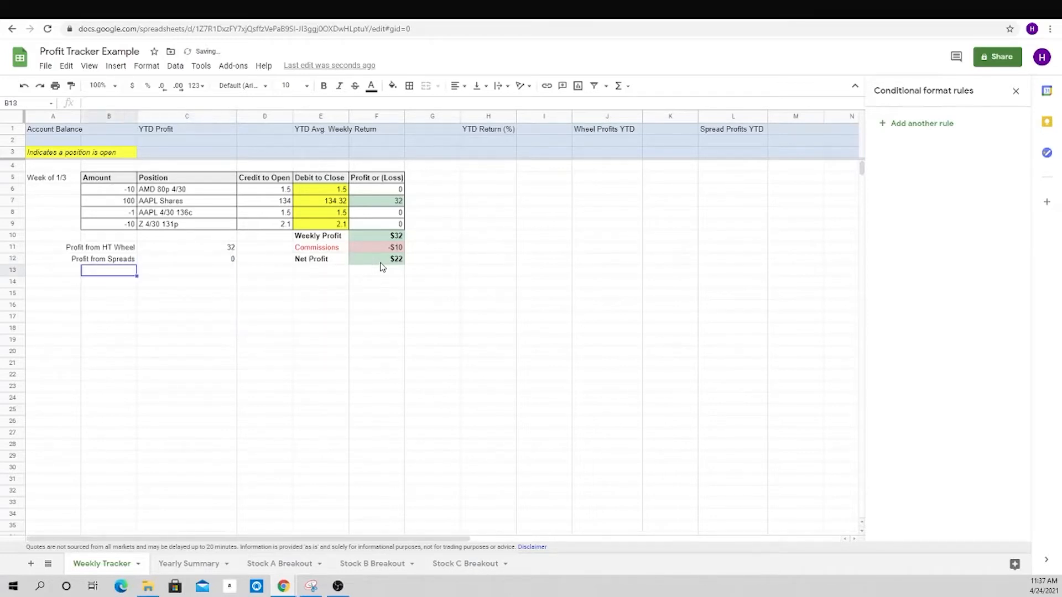
{"action": "type", "text": "All p"}
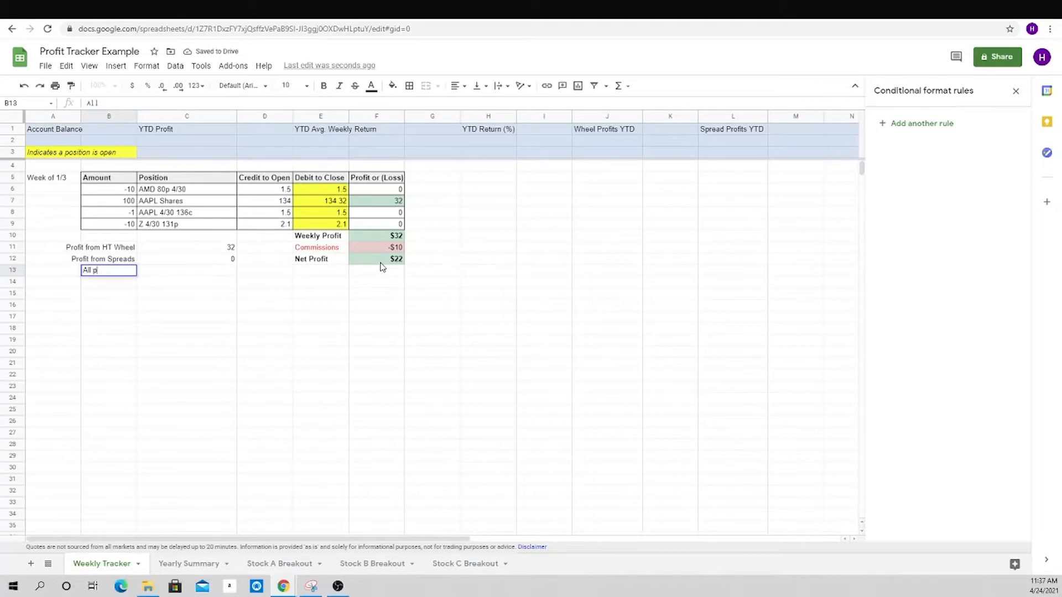
{"action": "type", "text": "lays accounted fo"}
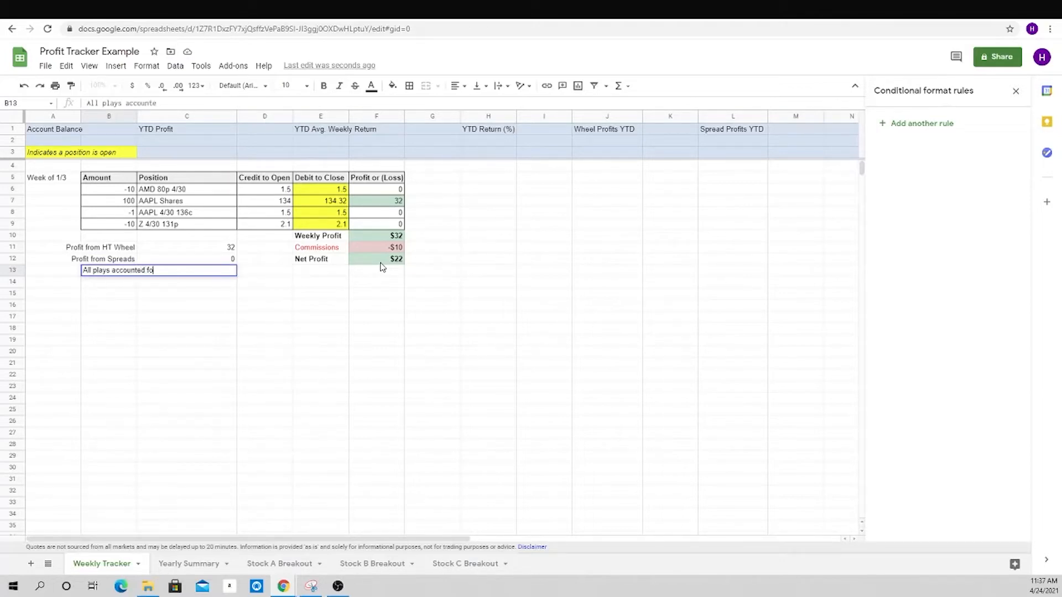
{"action": "type", "text": "r ?"}
{"action": "key", "text": "Return"}
{"action": "key", "text": "Up"}
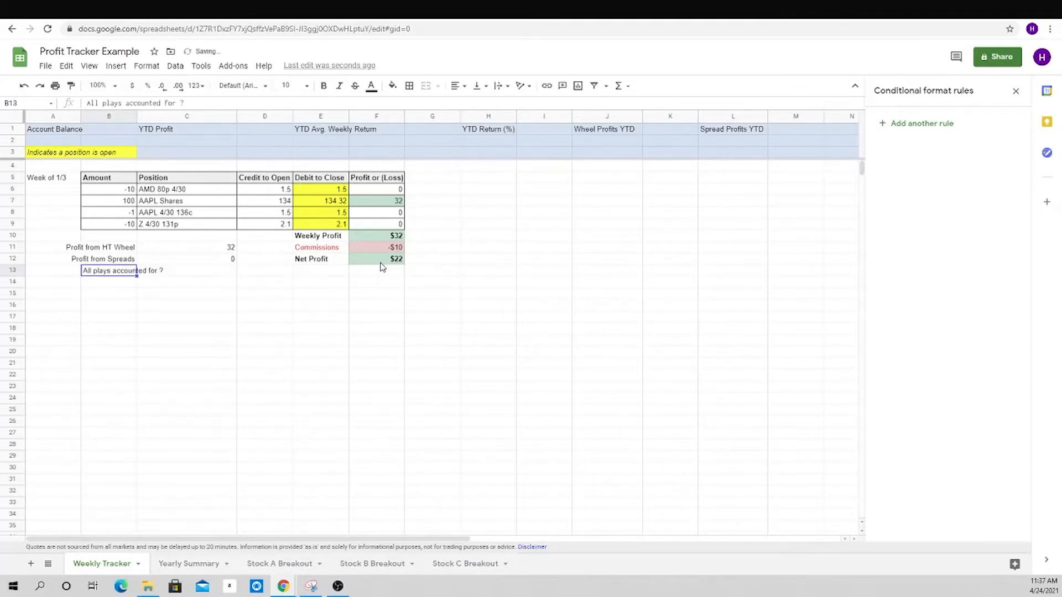
{"action": "left_click", "coordinate": [456, 88]}
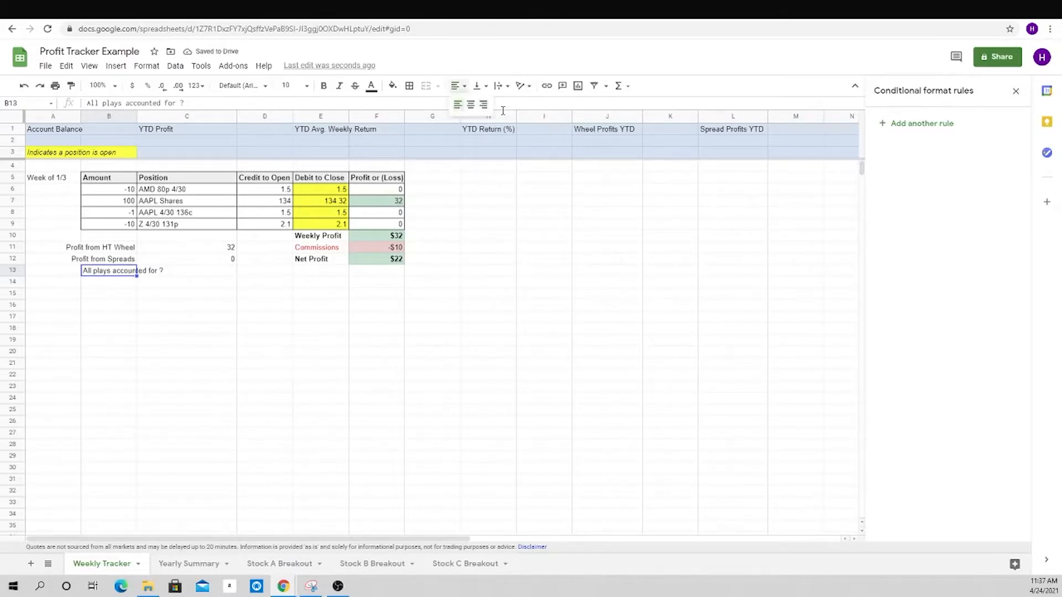
{"action": "left_click", "coordinate": [494, 113]}
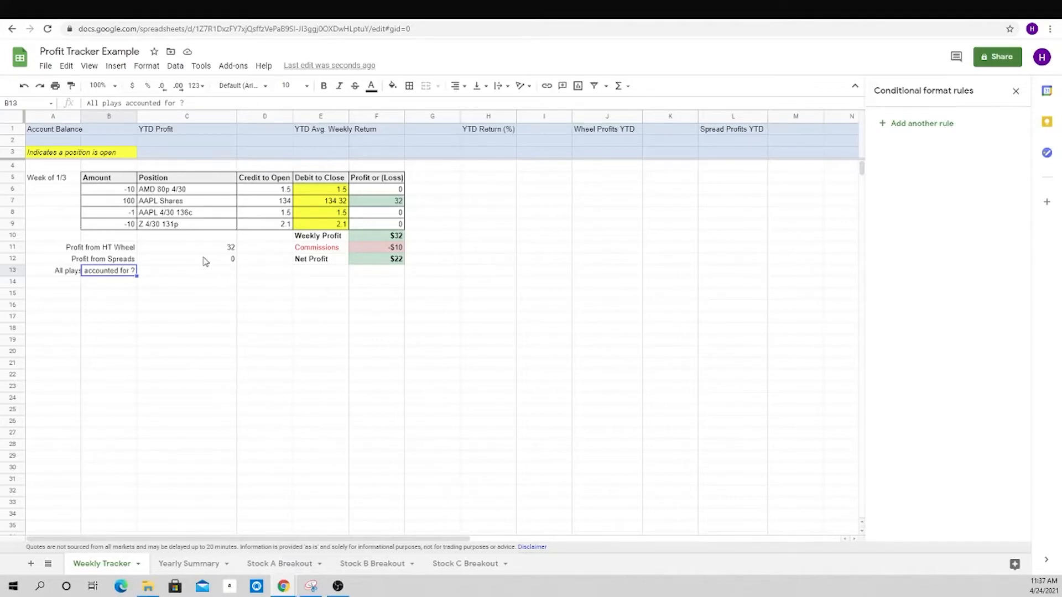
- Check the strategy profits against the weekly profit in C13 with =if((C11+C12)=F10,"yes","no")
{"action": "left_click", "coordinate": [211, 250]}
{"action": "left_click", "coordinate": [211, 259]}
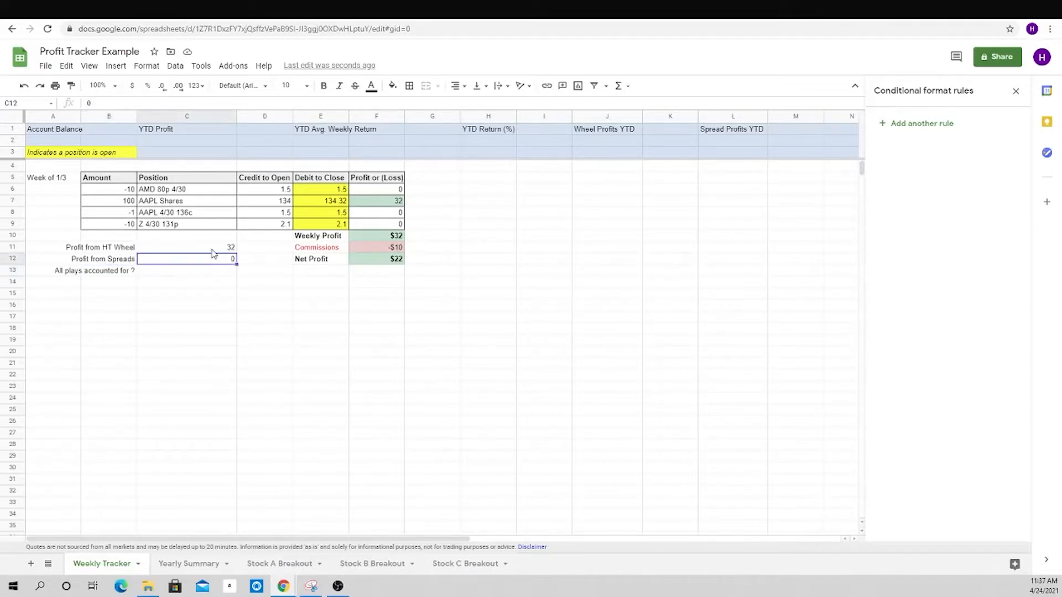
{"action": "left_click", "coordinate": [212, 249]}
{"action": "left_click", "coordinate": [211, 258]}
{"action": "left_click", "coordinate": [204, 273]}
{"action": "type", "text": "="}
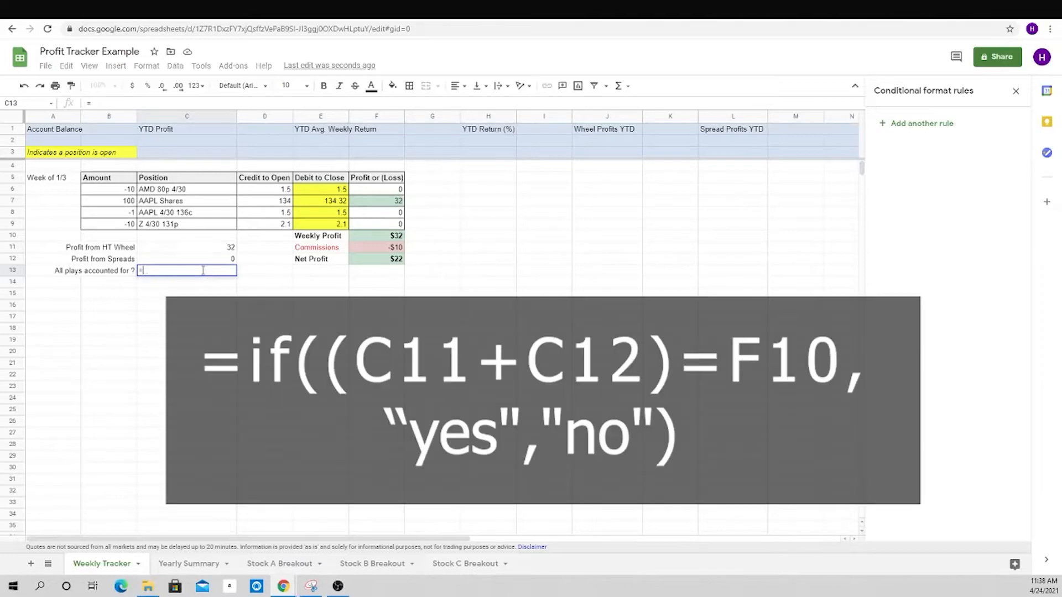
{"action": "type", "text": "if(("}
{"action": "left_click", "coordinate": [209, 248]}
{"action": "type", "text": "+"}
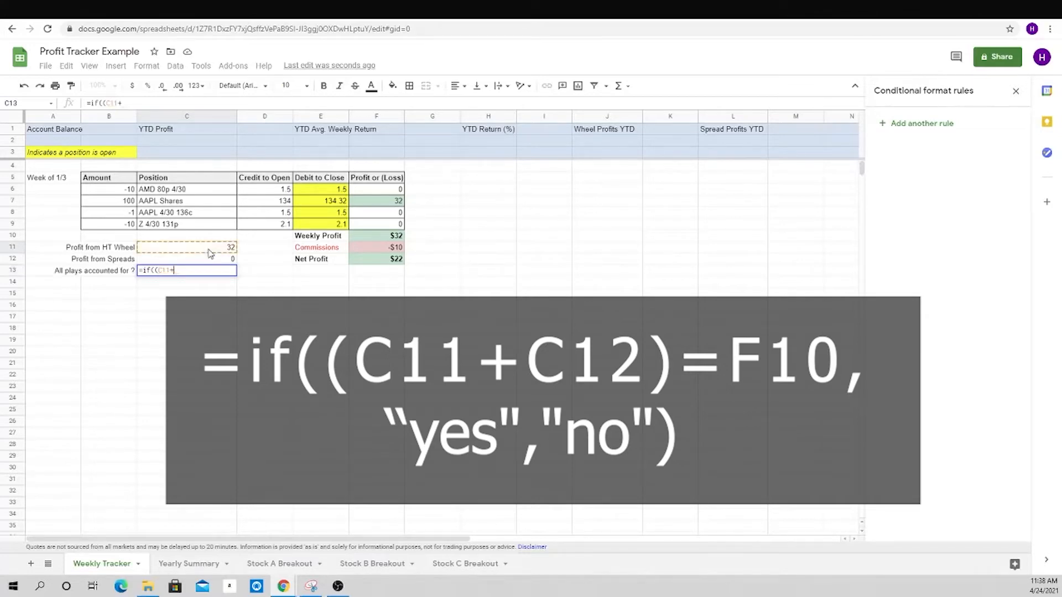
{"action": "left_click", "coordinate": [187, 259]}
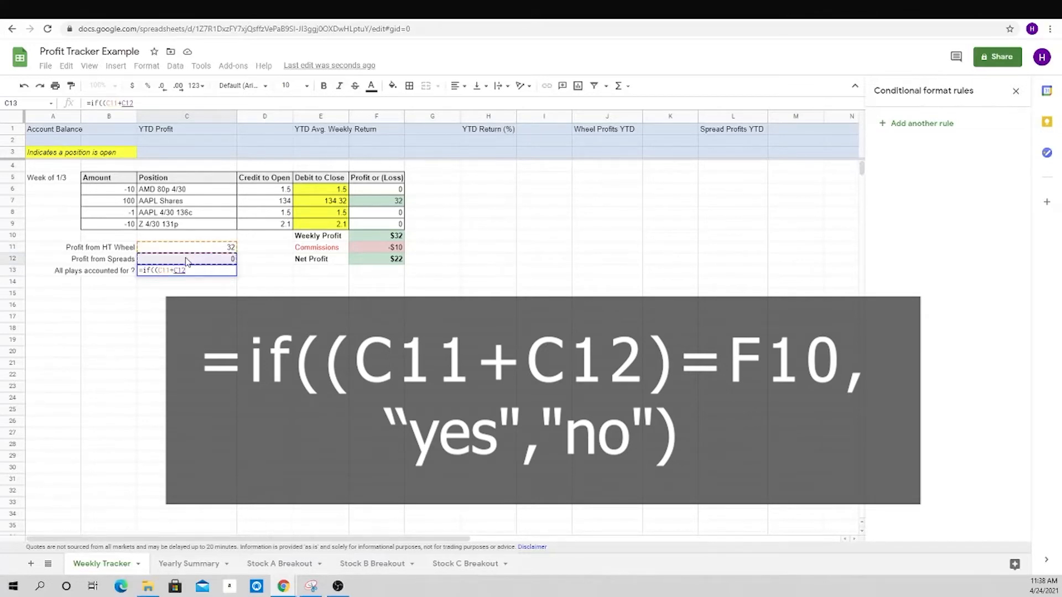
{"action": "type", "text": ")="}
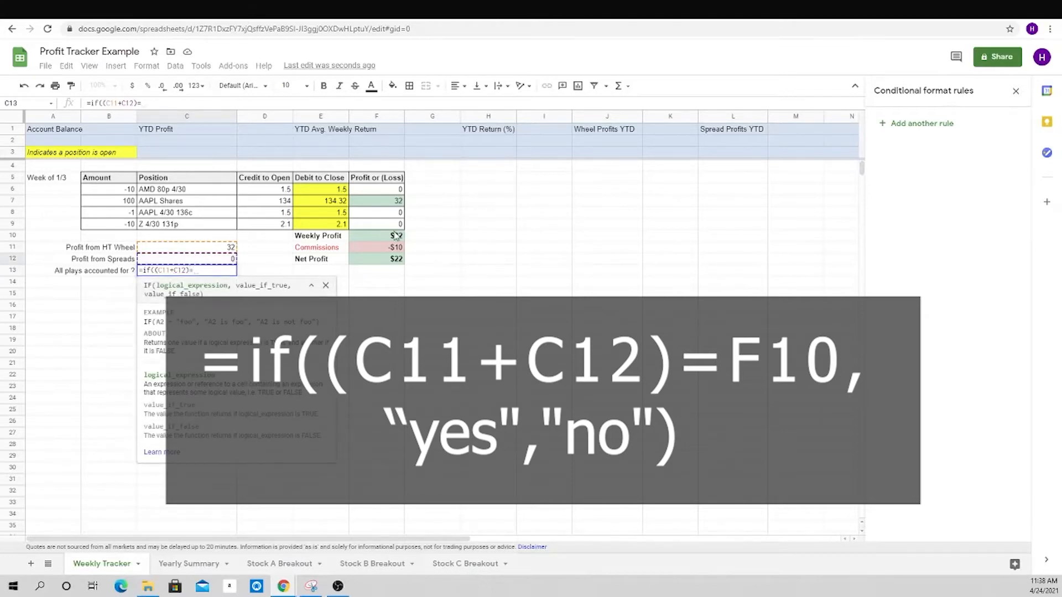
{"action": "left_click", "coordinate": [392, 238]}
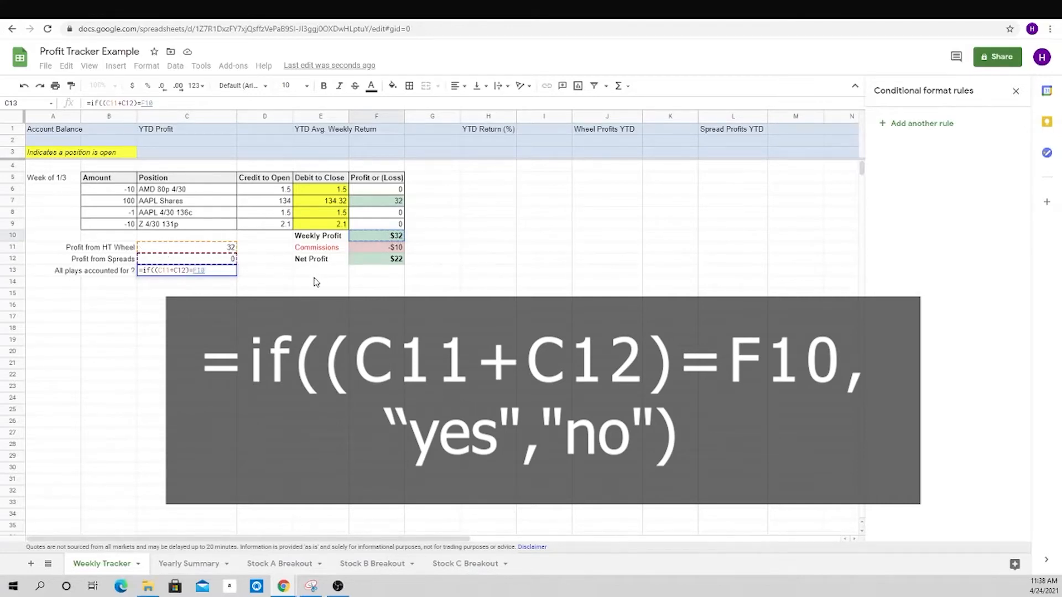
{"action": "type", "text": ","}
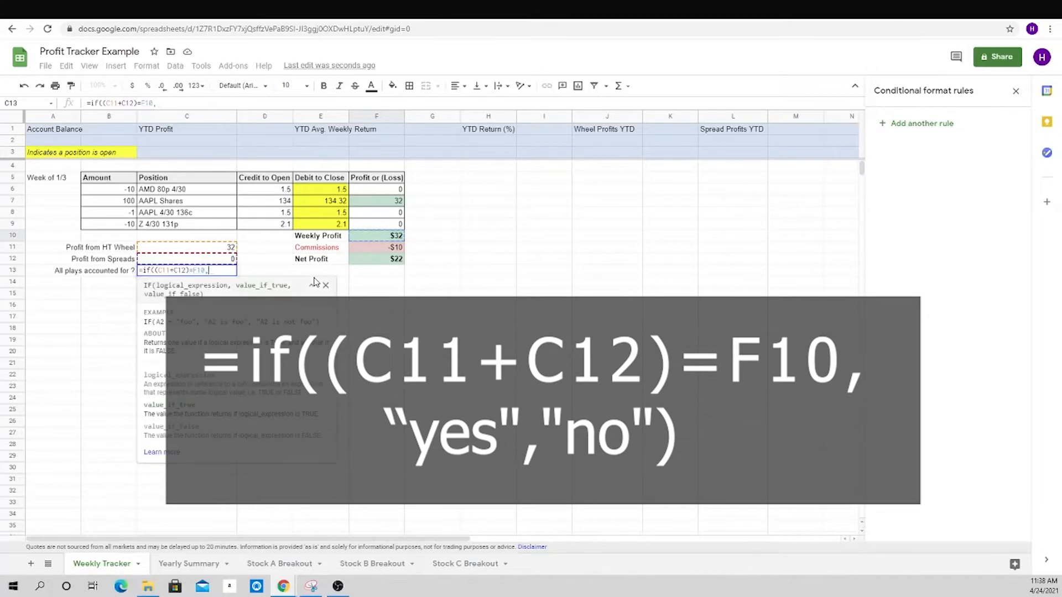
{"action": "type", "text": "\""}
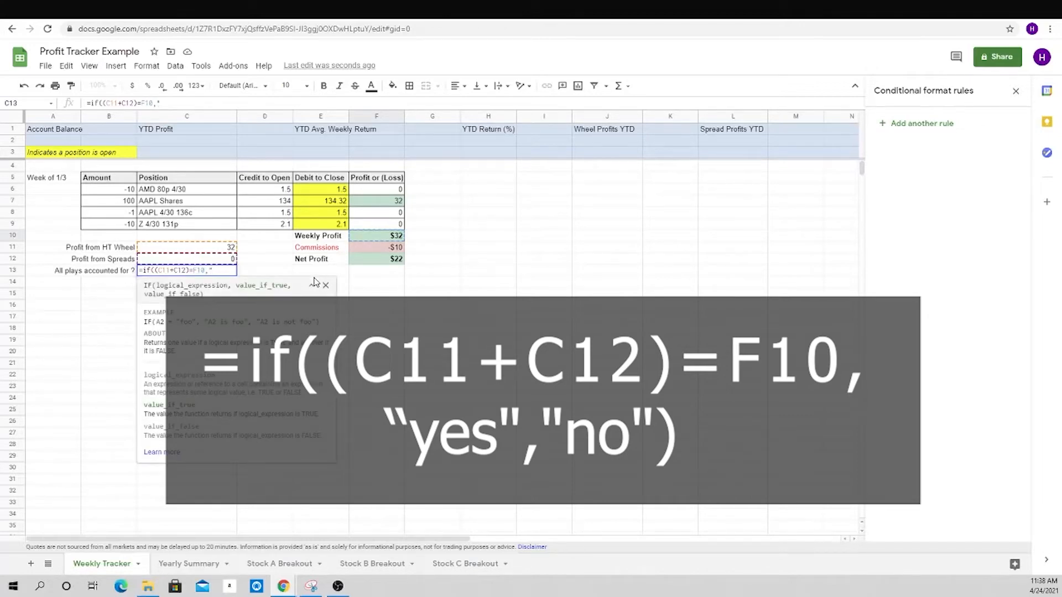
{"action": "type", "text": "yes\","}
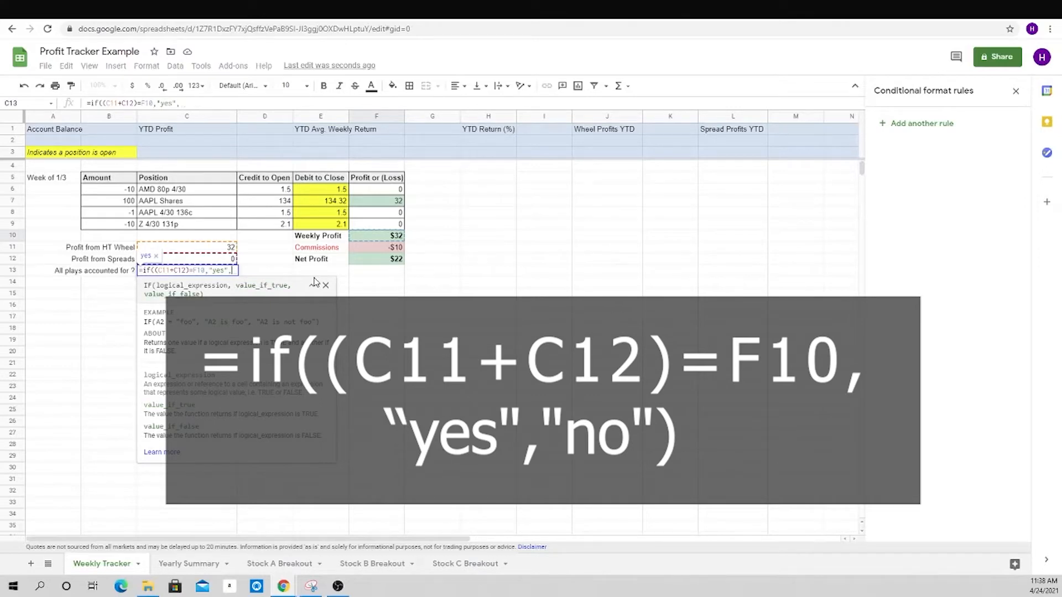
{"action": "type", "text": "\"no"}
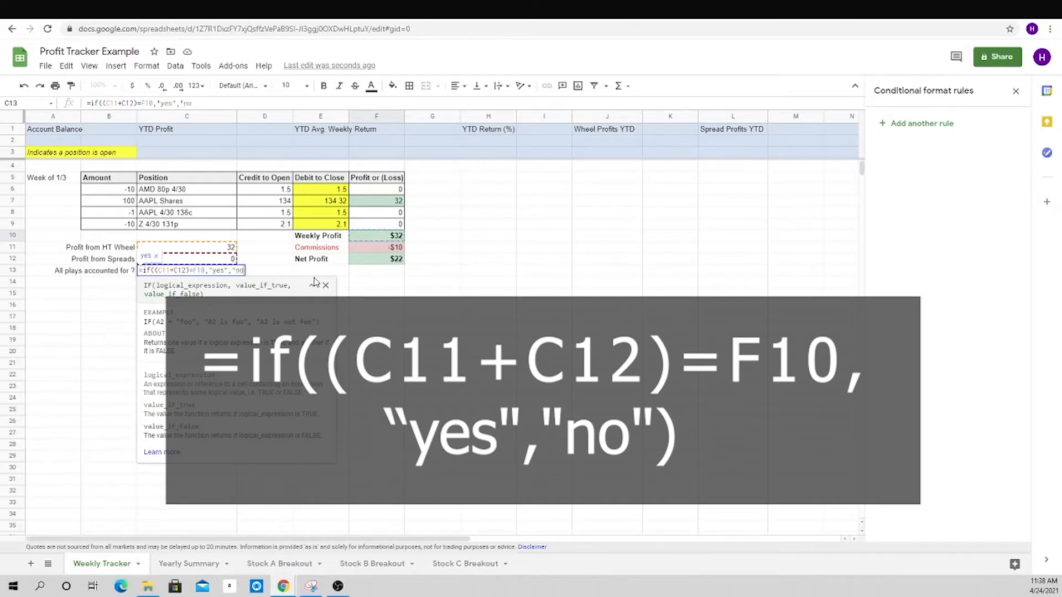
{"action": "type", "text": "\")"}
{"action": "key", "text": "Return"}
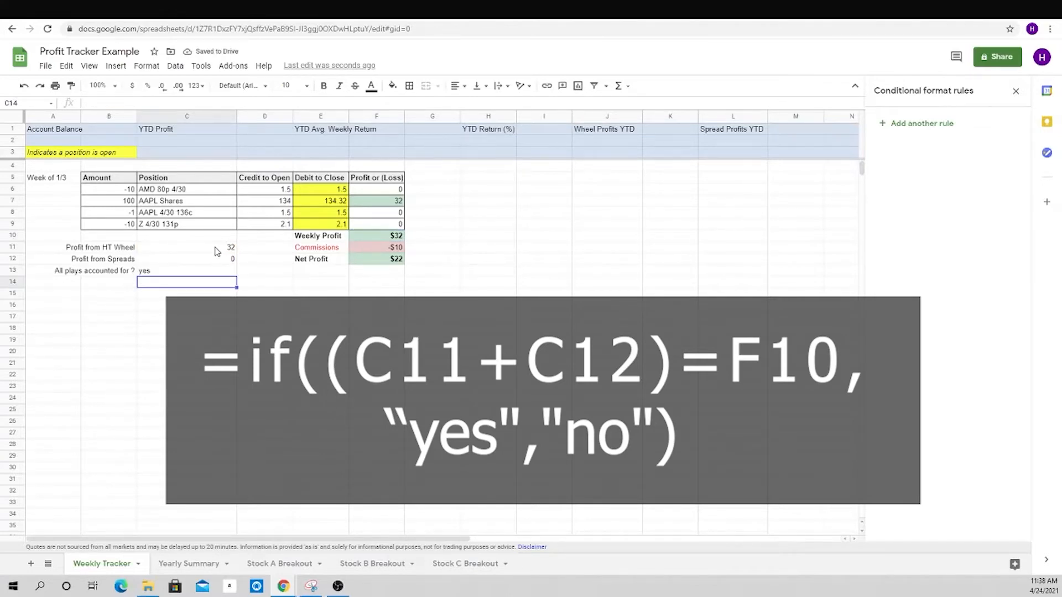
- Center the strategy profit values and the check result in C11:C13
{"action": "left_click_drag", "start_coordinate": [201, 252], "coordinate": [202, 275]}
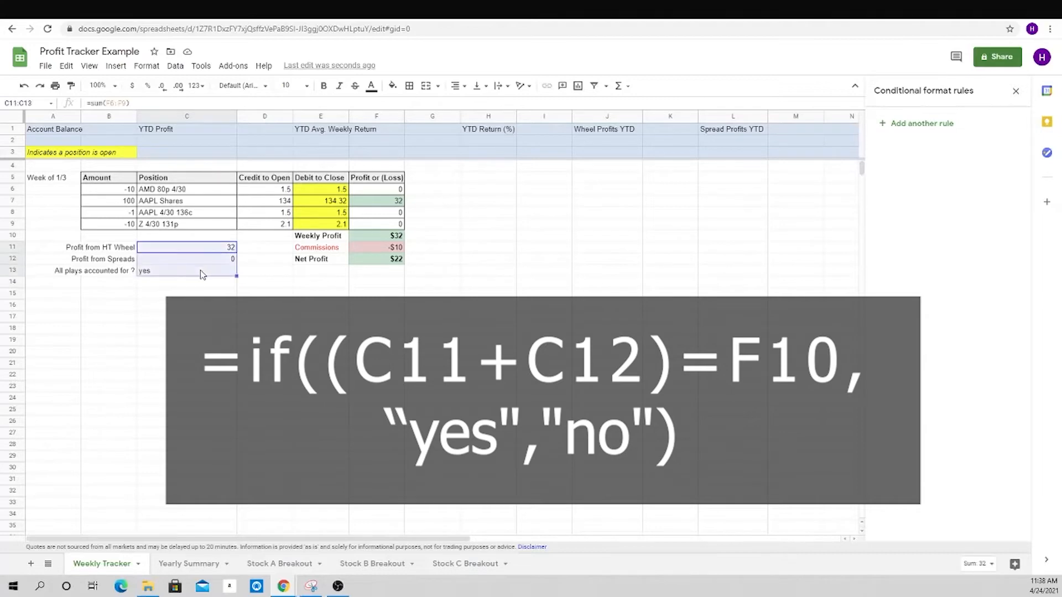
{"action": "left_click", "coordinate": [457, 87]}
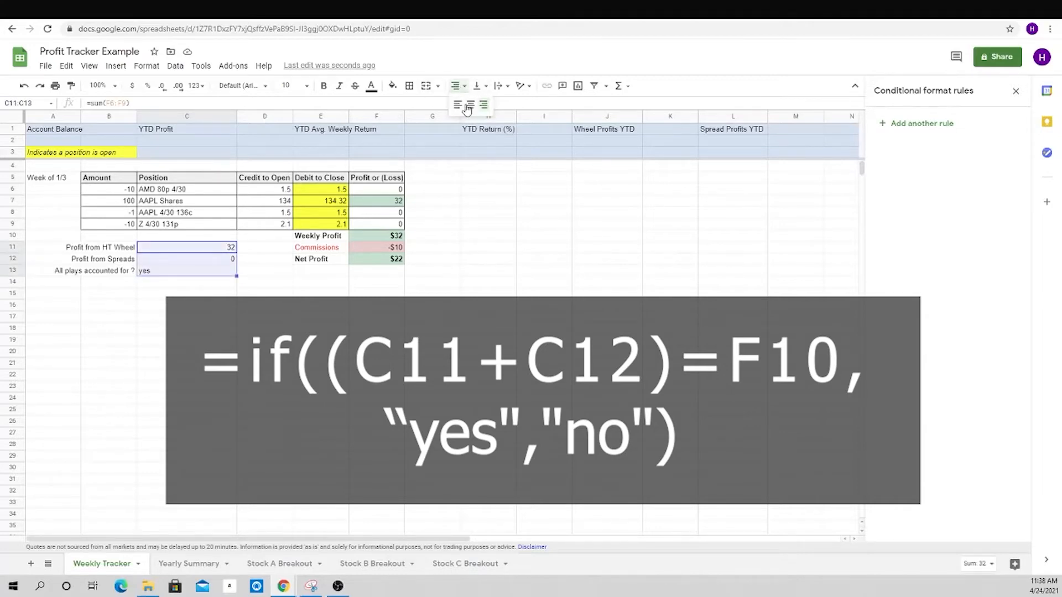
{"action": "left_click", "coordinate": [469, 105]}
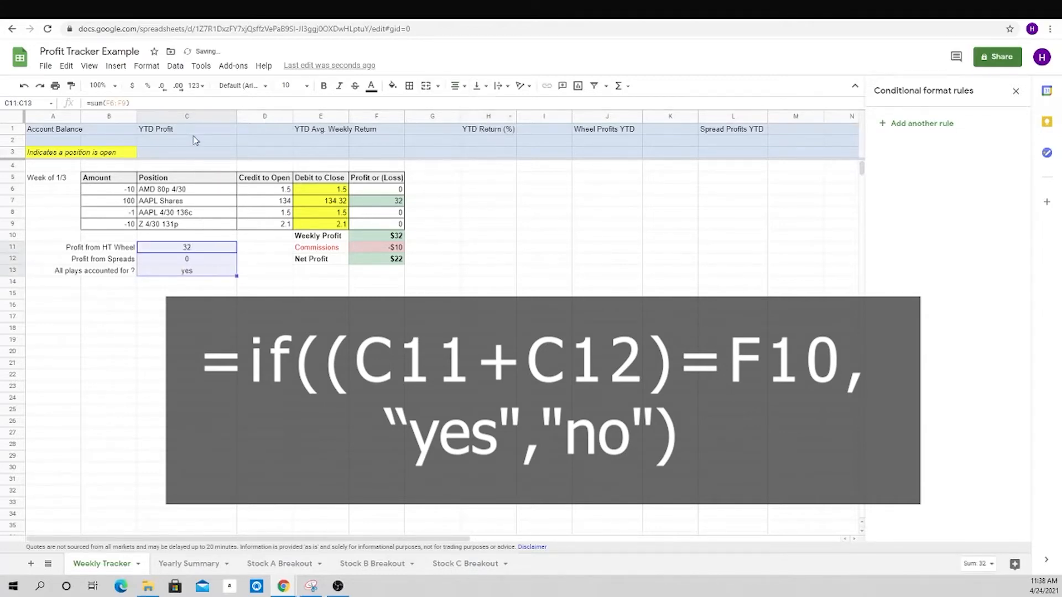
- Add a conditional format rule to column C that applies the default green style to values greater than 0
{"action": "left_click", "coordinate": [188, 117]}
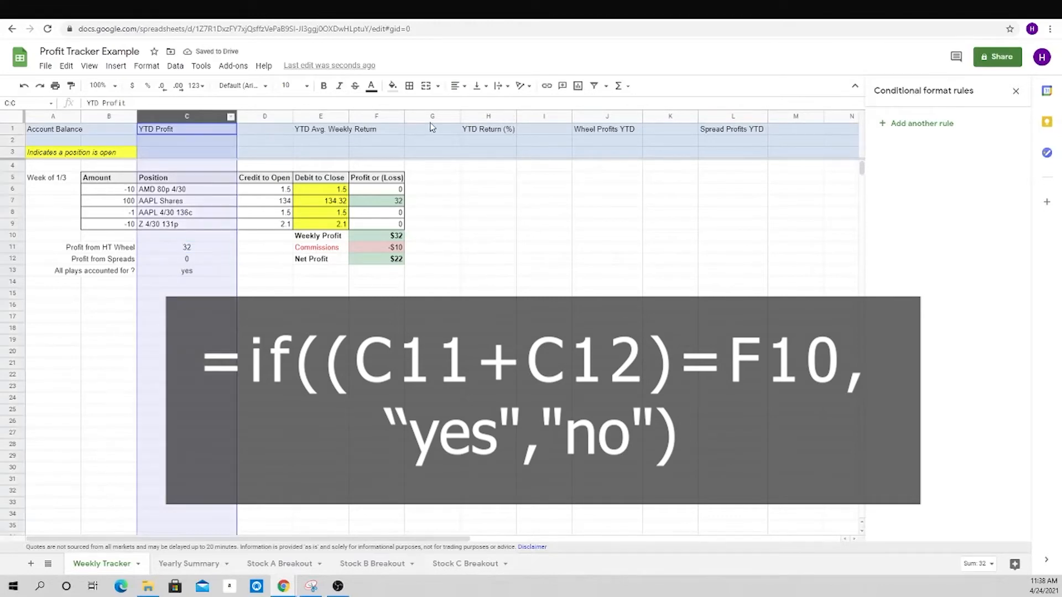
{"action": "left_click", "coordinate": [151, 68]}
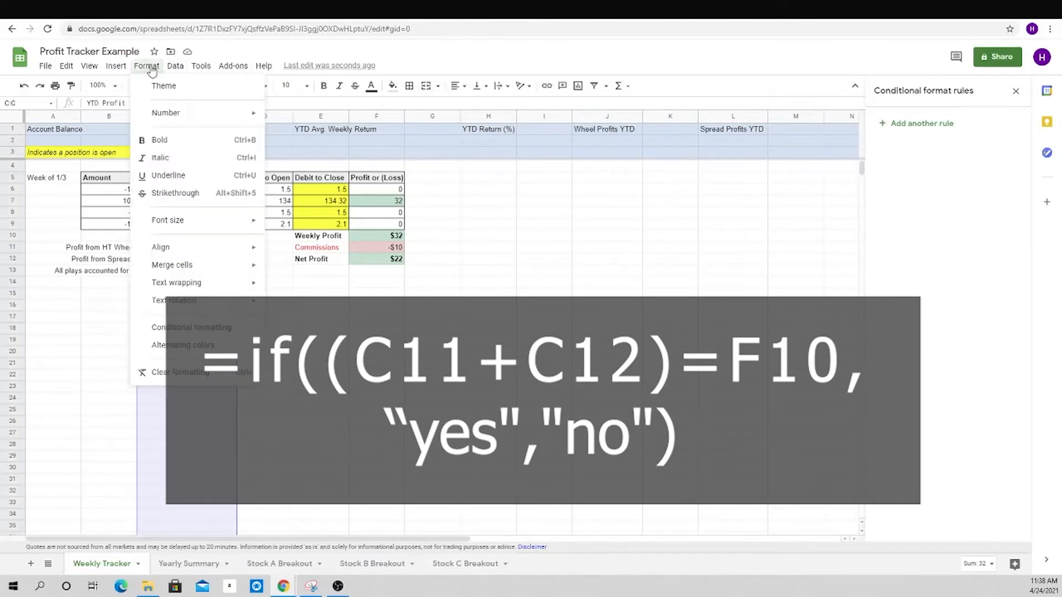
{"action": "key", "text": "Right"}
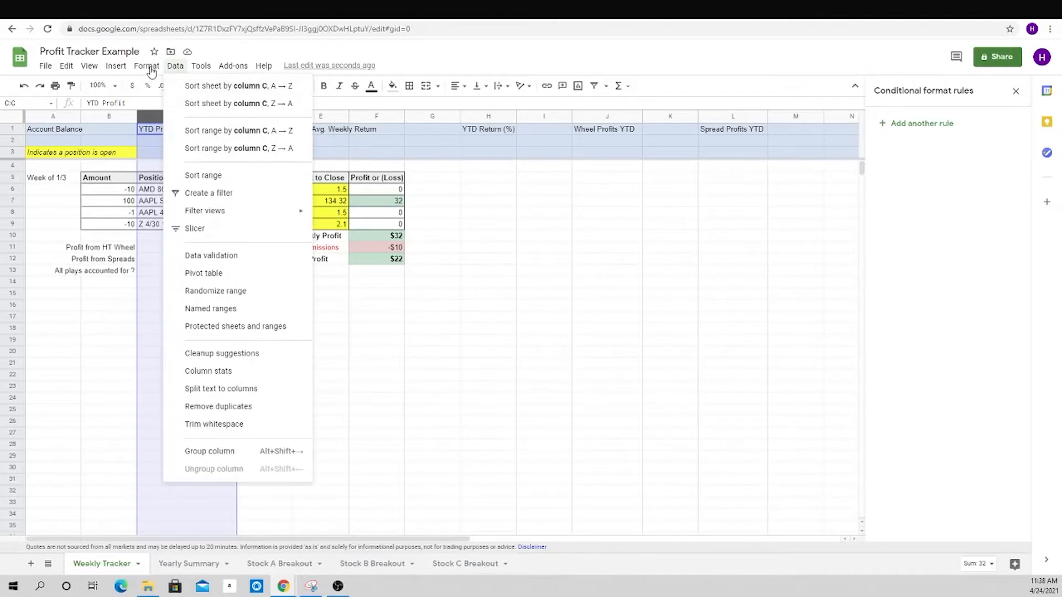
{"action": "mouse_move", "coordinate": [151, 68]}
{"action": "left_click", "coordinate": [201, 329]}
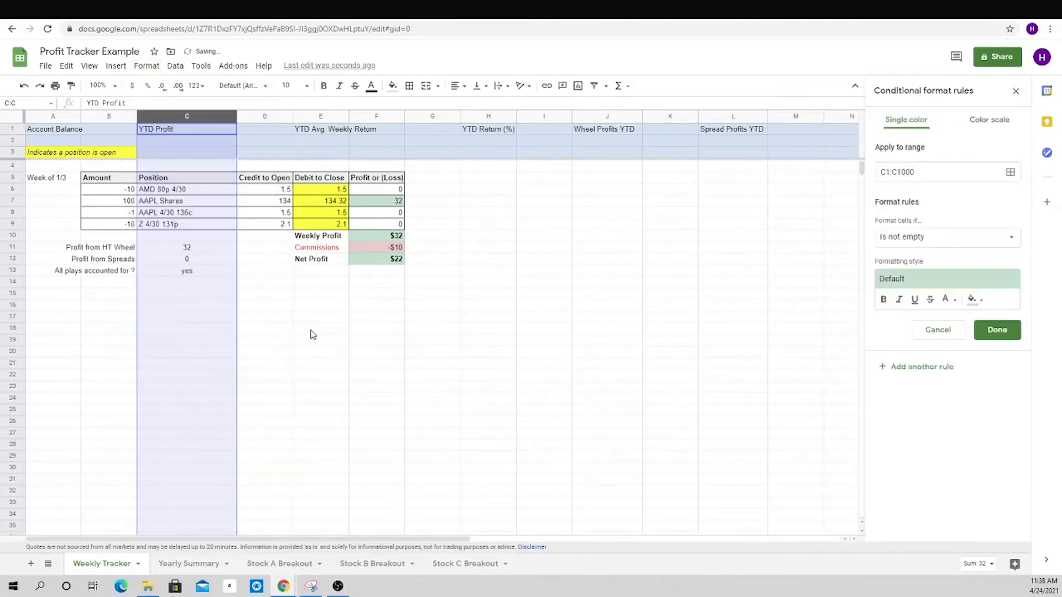
{"action": "left_click", "coordinate": [936, 236]}
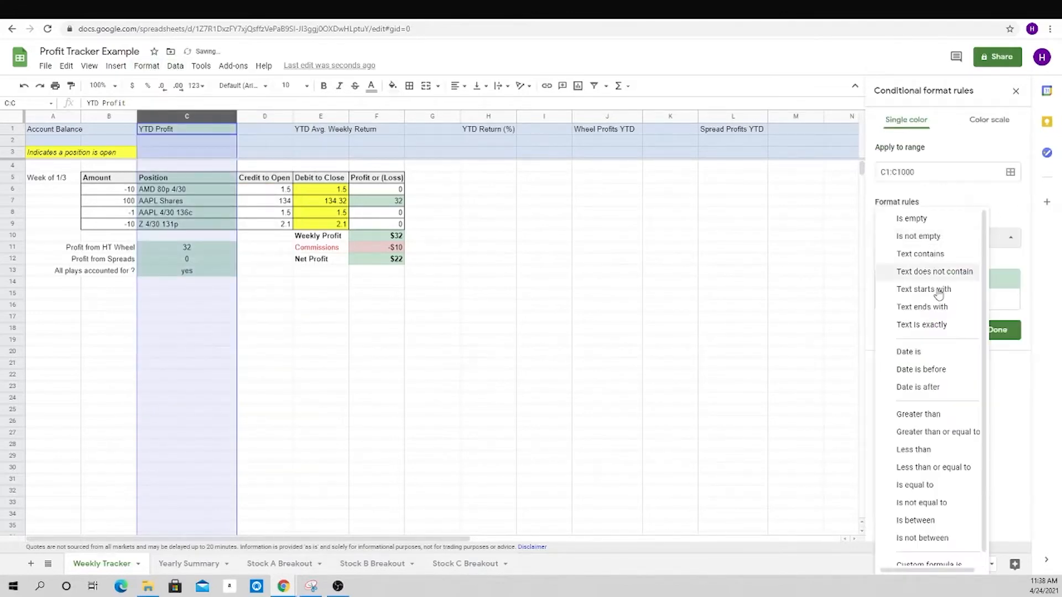
{"action": "left_click", "coordinate": [939, 416]}
{"action": "left_click", "coordinate": [928, 260]}
{"action": "type", "text": "0"}
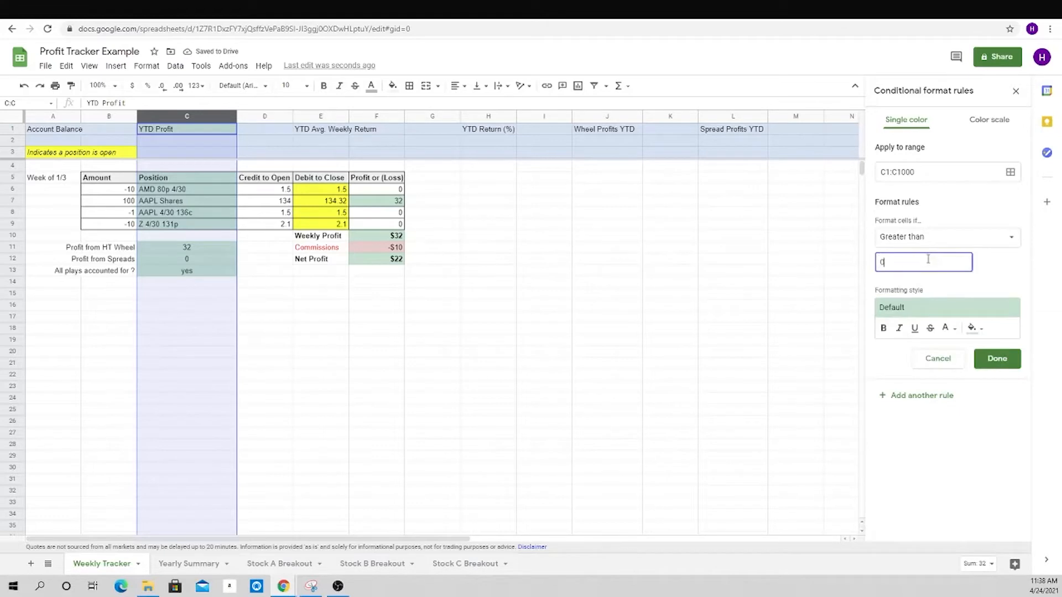
- Add a second conditional format rule to column C that fills values less than 0 with light red
{"action": "left_click", "coordinate": [930, 400]}
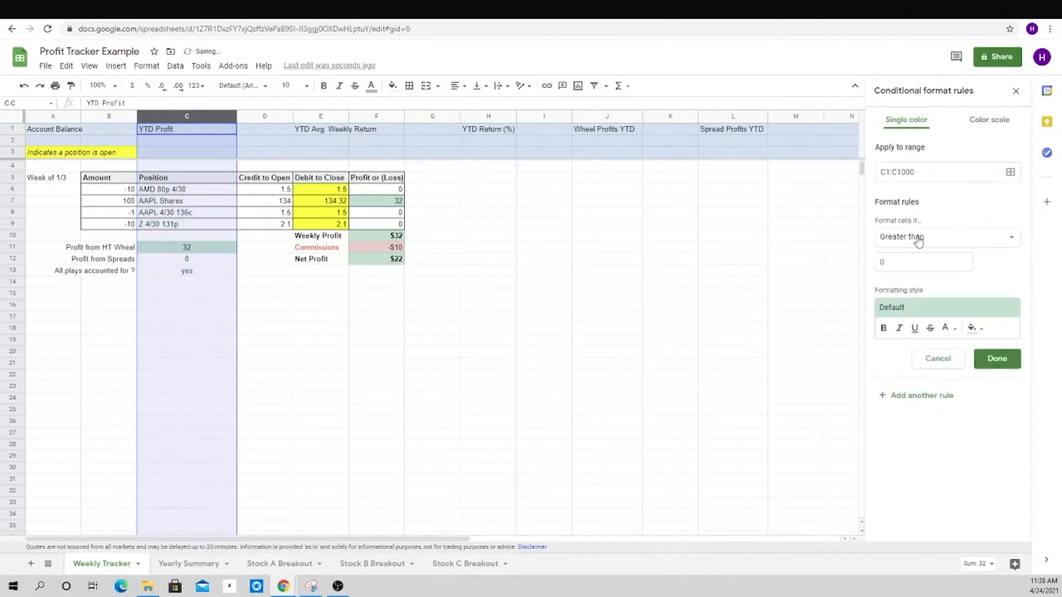
{"action": "left_click", "coordinate": [918, 242]}
{"action": "left_click", "coordinate": [918, 281]}
{"action": "left_click", "coordinate": [975, 328]}
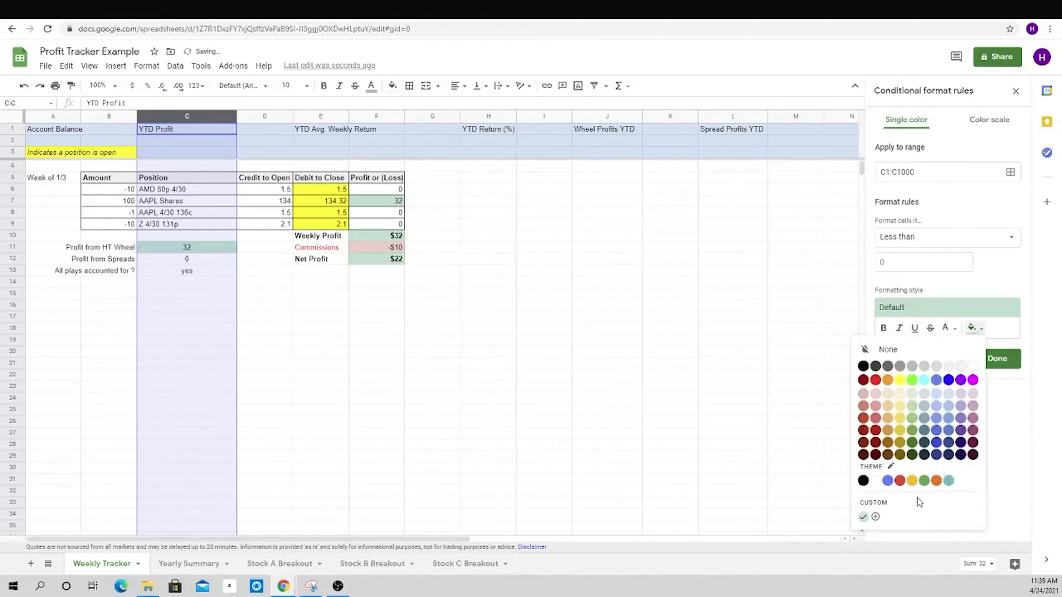
{"action": "left_click", "coordinate": [876, 395]}
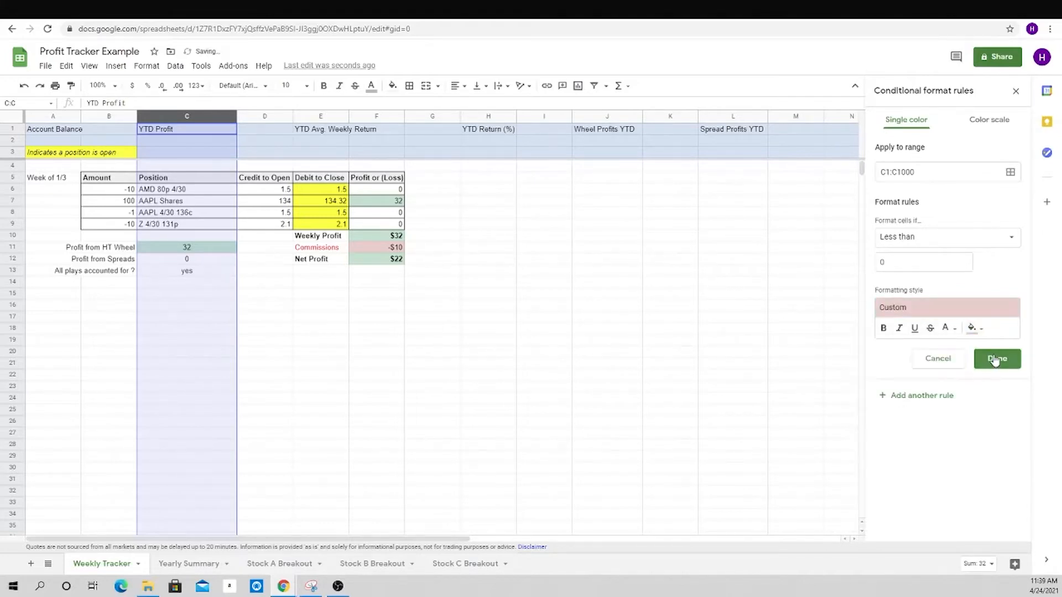
{"action": "left_click", "coordinate": [996, 361]}
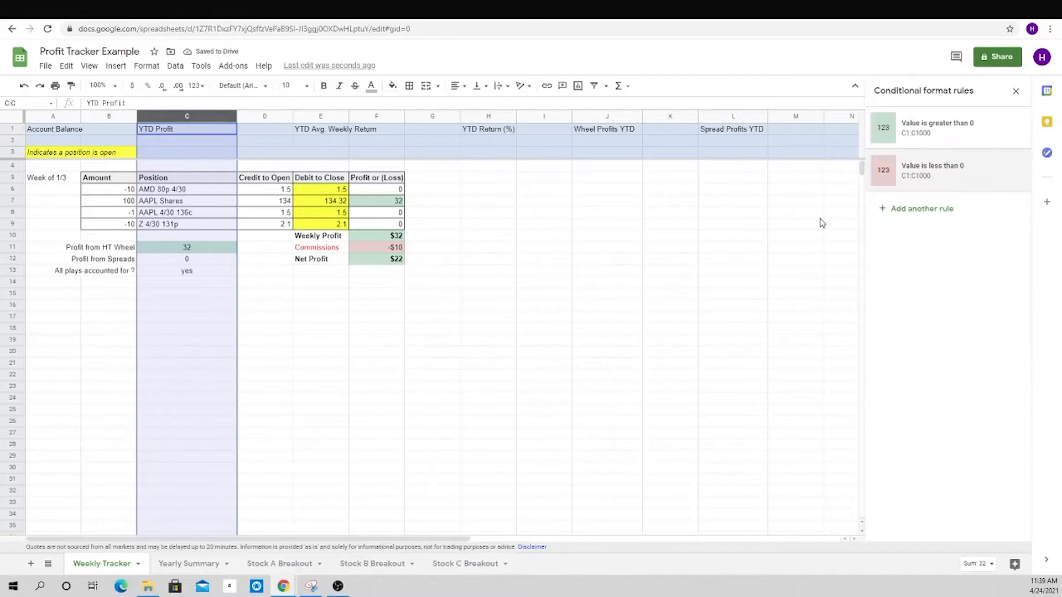
{"action": "left_click", "coordinate": [284, 349]}
- Format the strategy profits in C11:C12 as dollar amounts with no decimal places
{"action": "left_click_drag", "start_coordinate": [220, 247], "coordinate": [203, 262]}
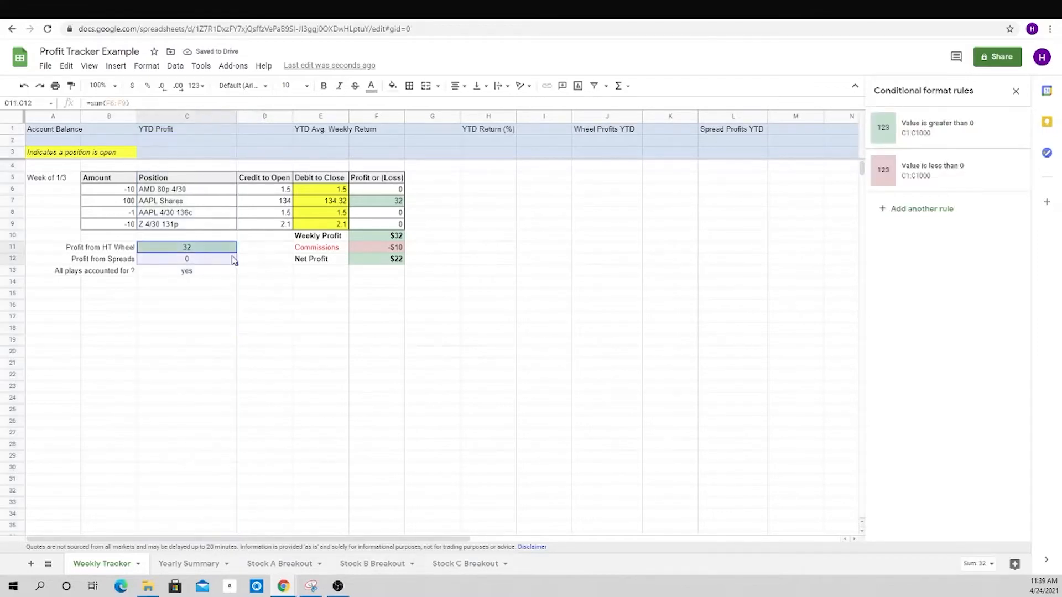
{"action": "left_click", "coordinate": [132, 86]}
{"action": "left_click", "coordinate": [179, 87]}
{"action": "left_click", "coordinate": [180, 87]}
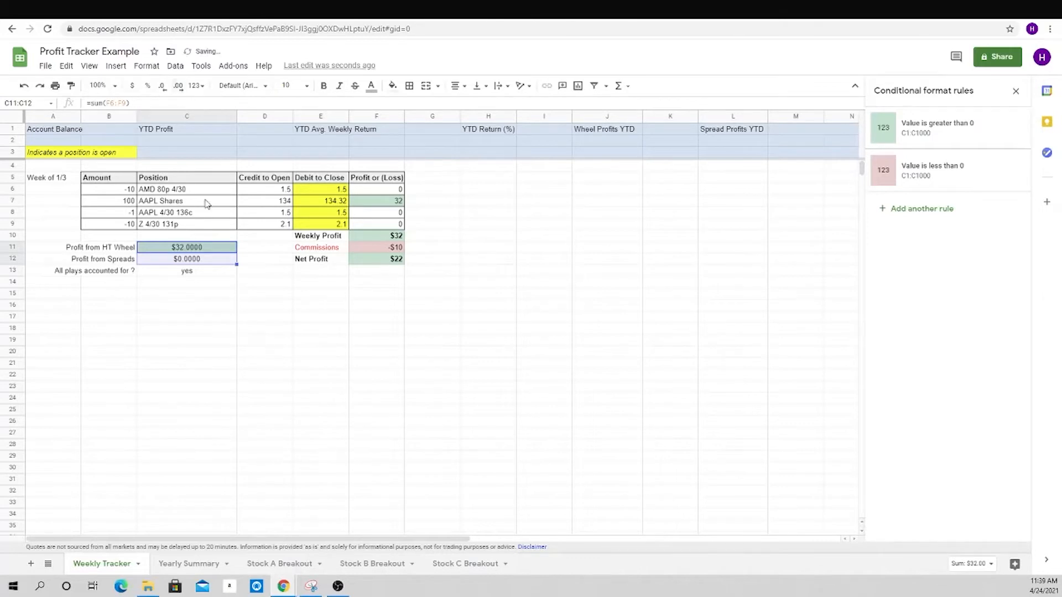
{"action": "left_click", "coordinate": [163, 88]}
{"action": "left_click", "coordinate": [163, 87]}
{"action": "left_click", "coordinate": [163, 87]}
{"action": "left_click", "coordinate": [163, 87]}
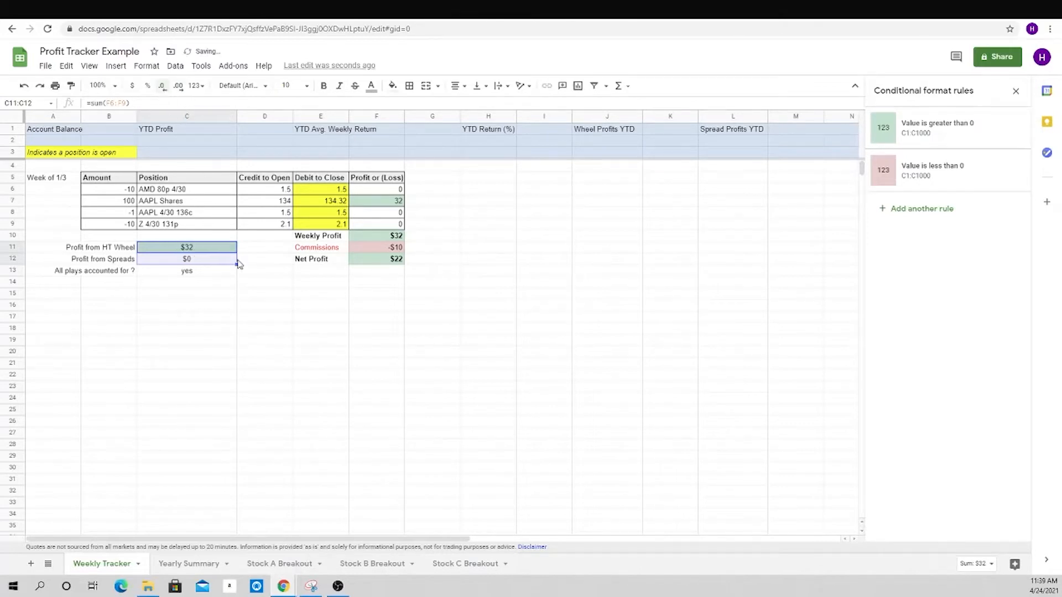
{"action": "left_click", "coordinate": [249, 283]}
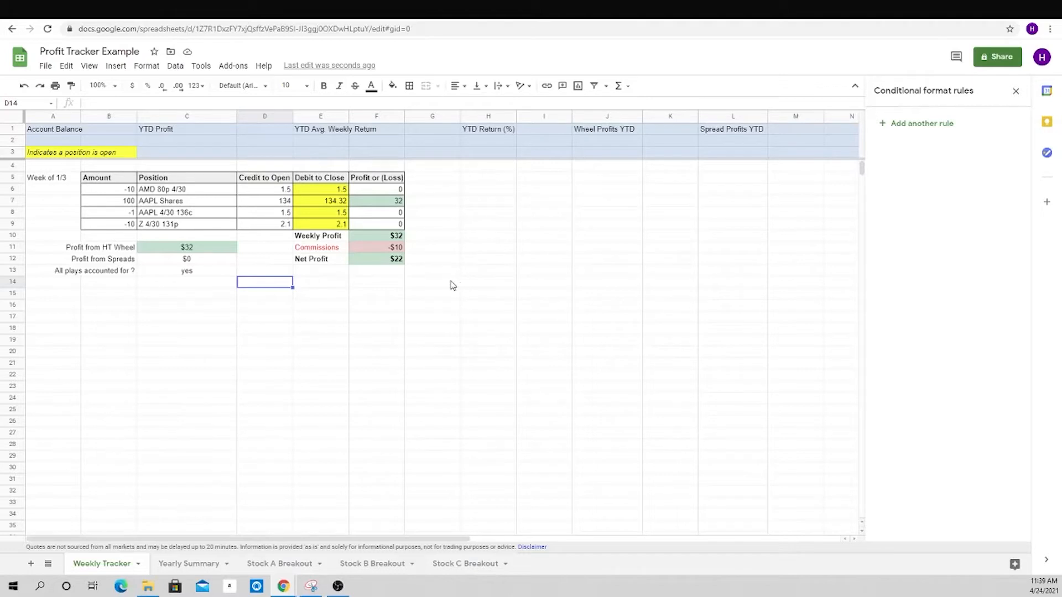
- Enter the label "Our Return" in G11, above the cell beside the net profit
{"action": "left_click", "coordinate": [435, 253]}
{"action": "type", "text": "Ou"}
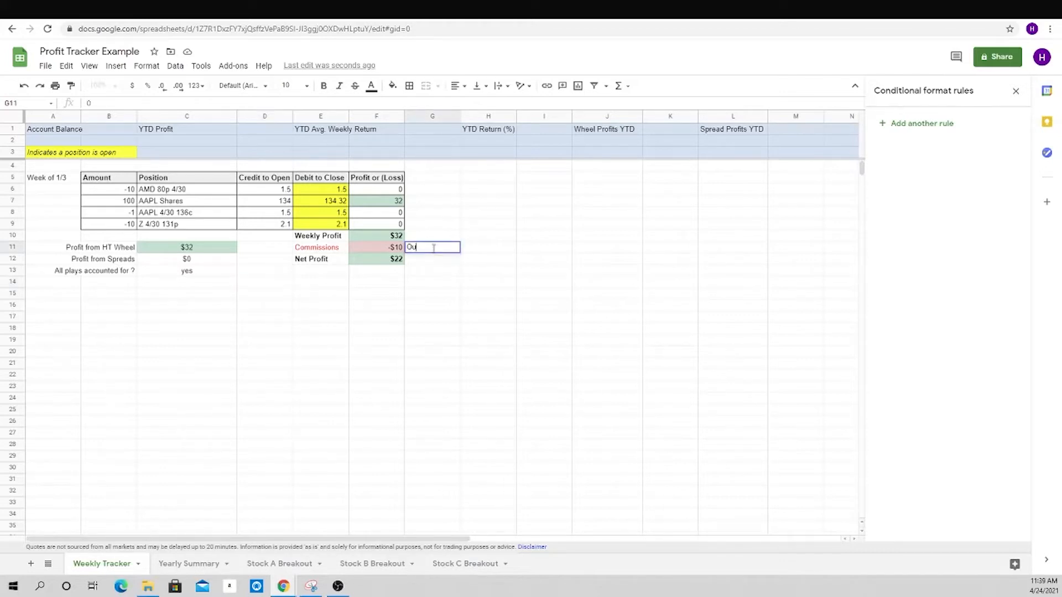
{"action": "type", "text": "r Return"}
{"action": "key", "text": "Return"}
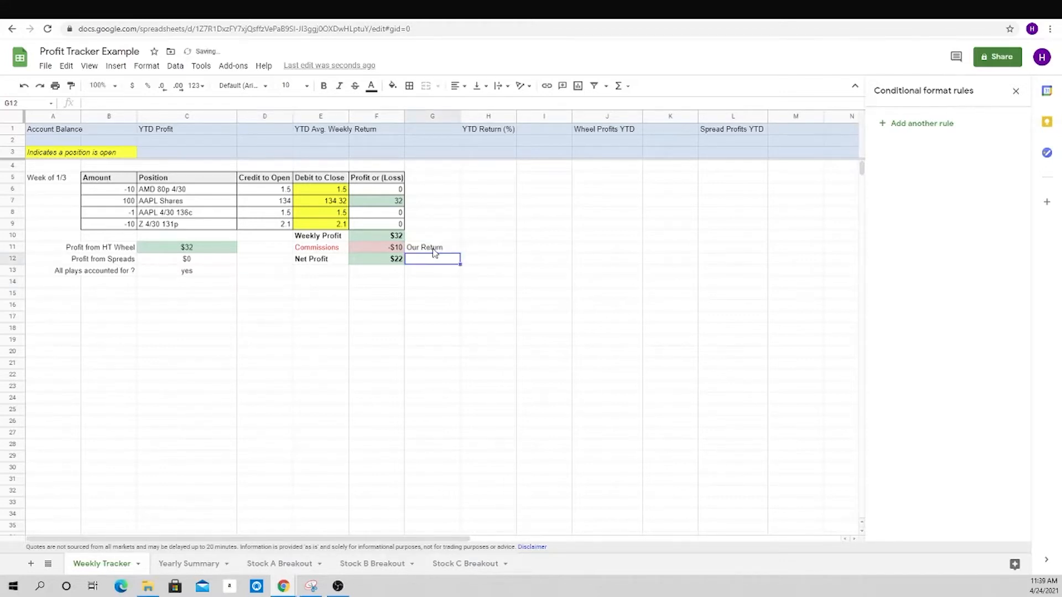
- Calculate the weekly return in G12 with =F12/10000 and format it as a percentage
{"action": "type", "text": "="}
{"action": "key", "text": "Left"}
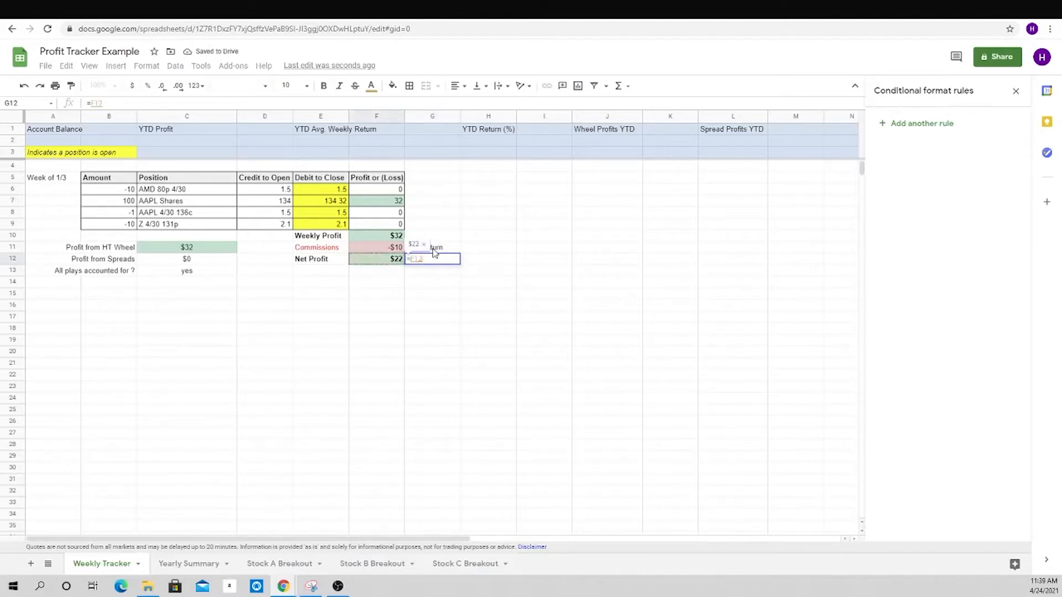
{"action": "type", "text": "/"}
{"action": "left_click", "coordinate": [64, 144]}
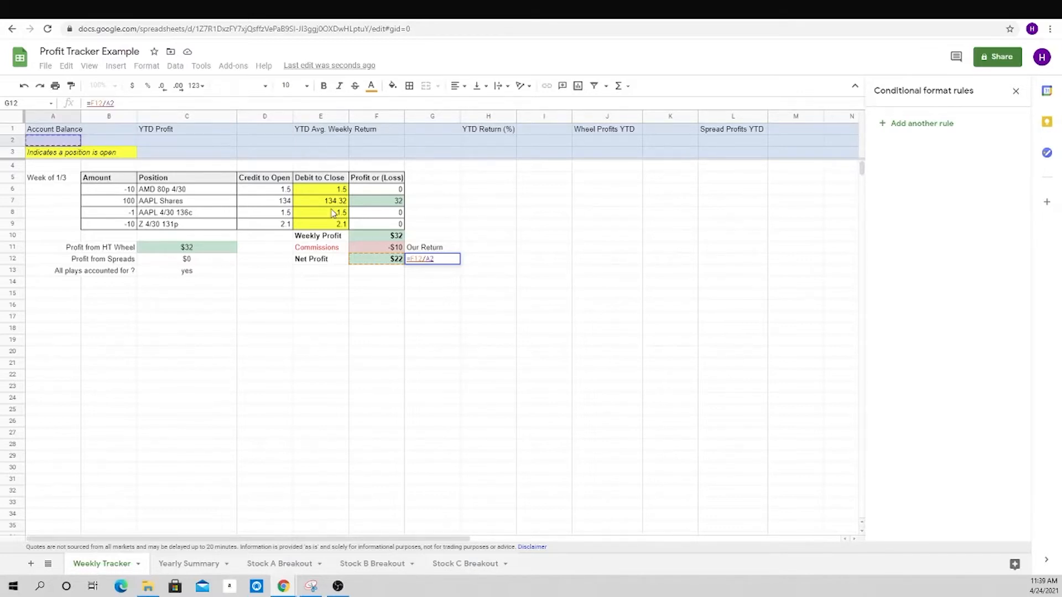
{"action": "key", "text": "BackSpace"}
{"action": "key", "text": "BackSpace"}
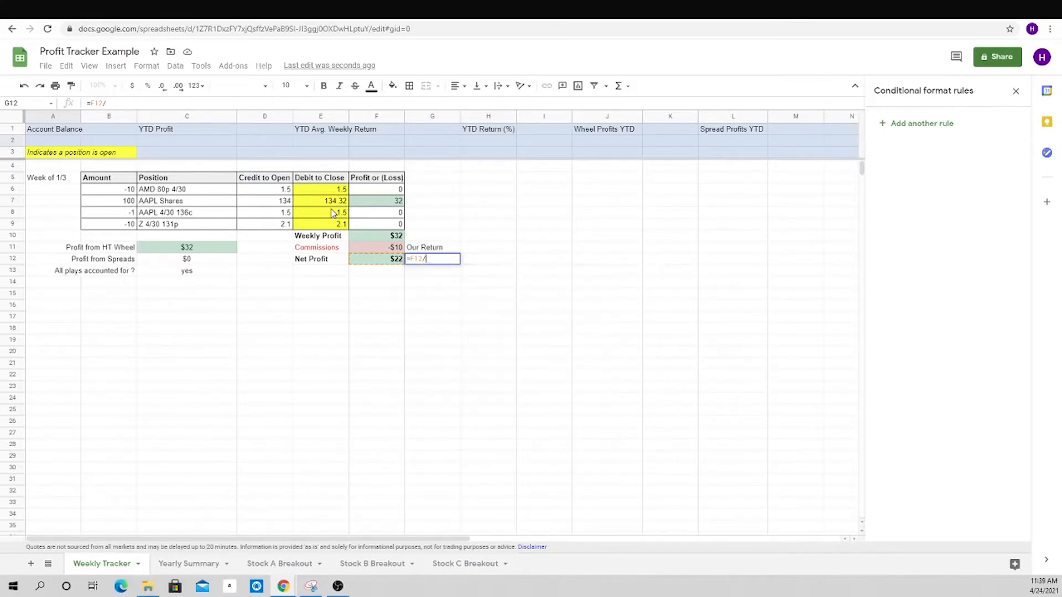
{"action": "type", "text": "10000"}
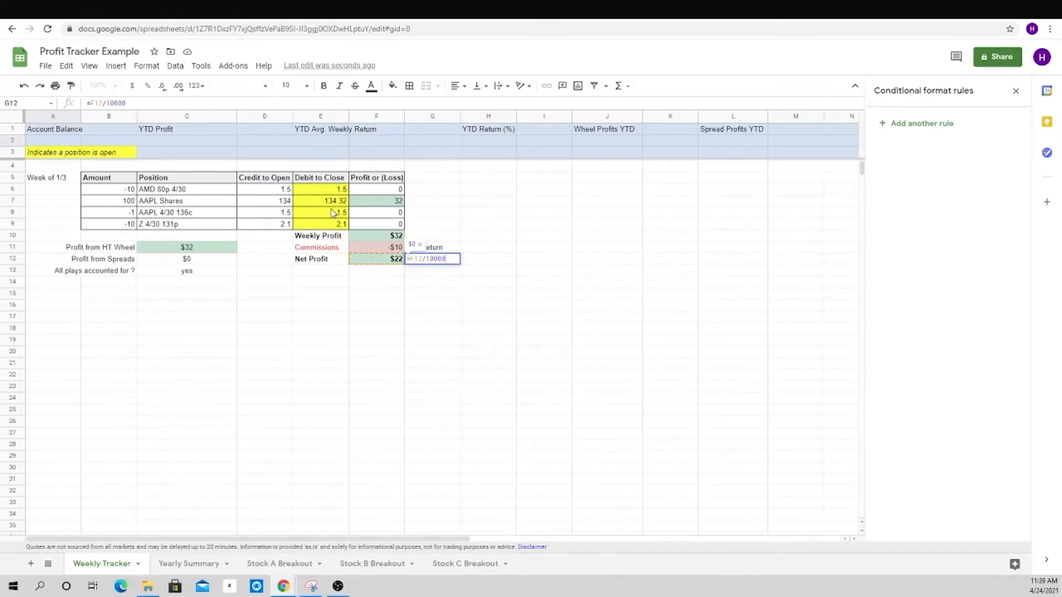
{"action": "key", "text": "Return"}
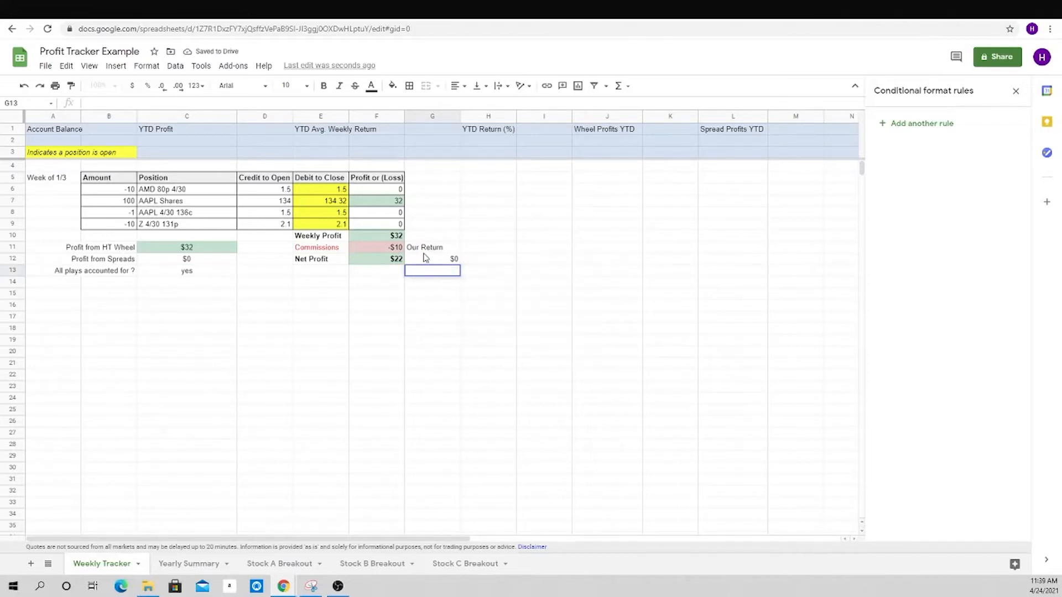
{"action": "left_click", "coordinate": [426, 259]}
{"action": "left_click", "coordinate": [147, 86]}
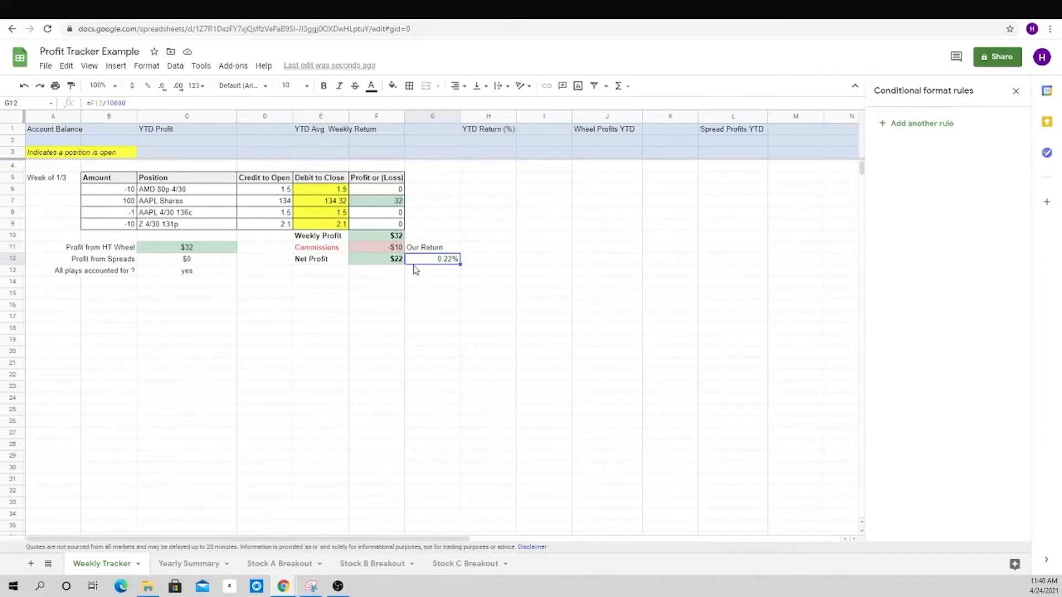
- Set the debit to close of the AAPL 4/30 136c position in E8 to 0
{"action": "left_click", "coordinate": [320, 214]}
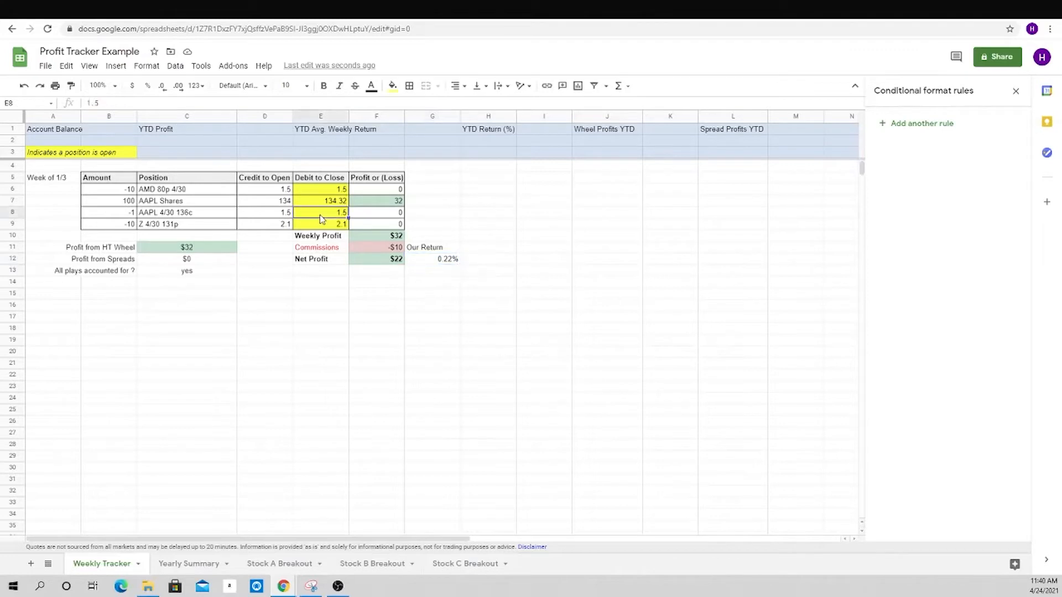
{"action": "type", "text": "0"}
{"action": "key", "text": "Return"}
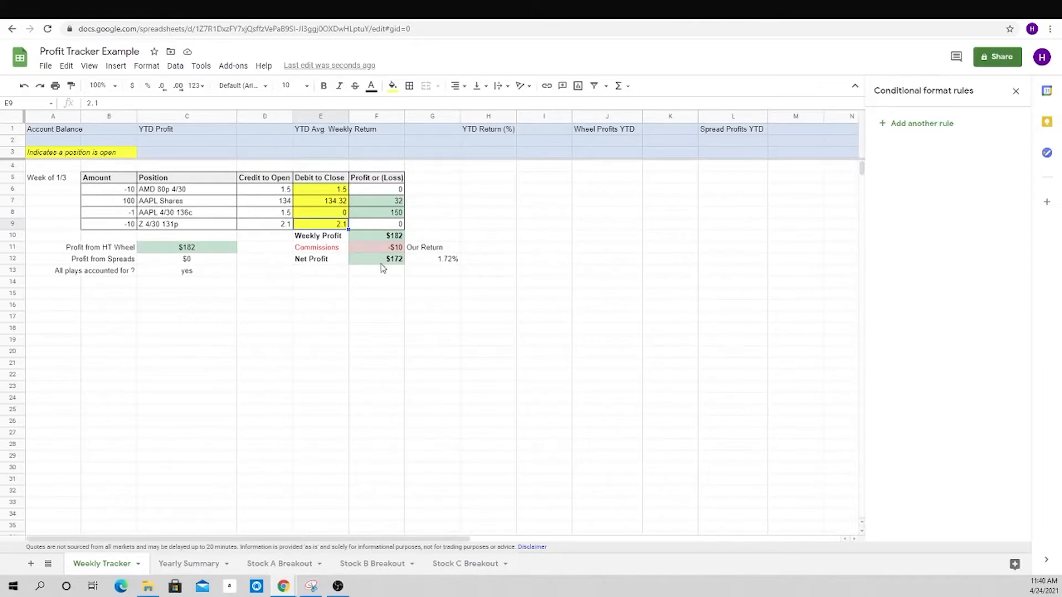
- Try linking the return in G12 to the account balance with =F12/A2, entering 10000 in A2
{"action": "left_click", "coordinate": [434, 262]}
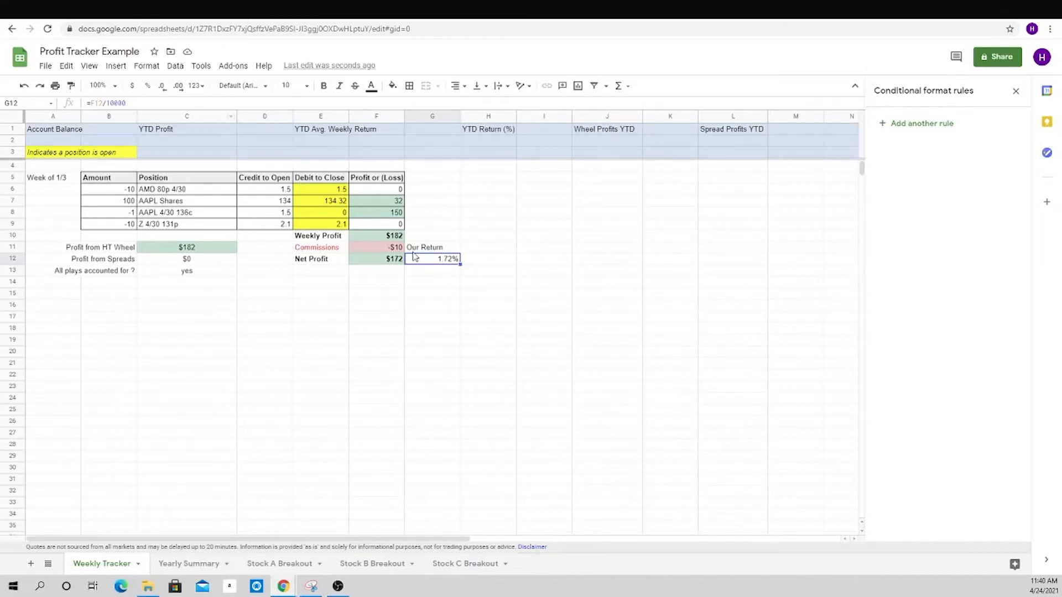
{"action": "left_click_drag", "start_coordinate": [127, 106], "coordinate": [108, 106]}
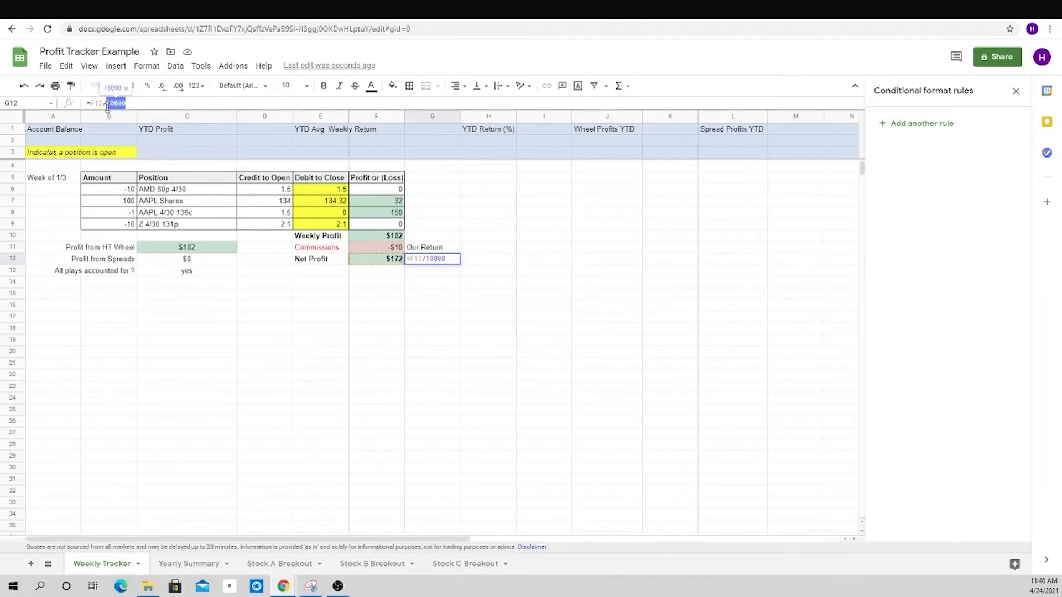
{"action": "type", "text": "A2"}
{"action": "key", "text": "Return"}
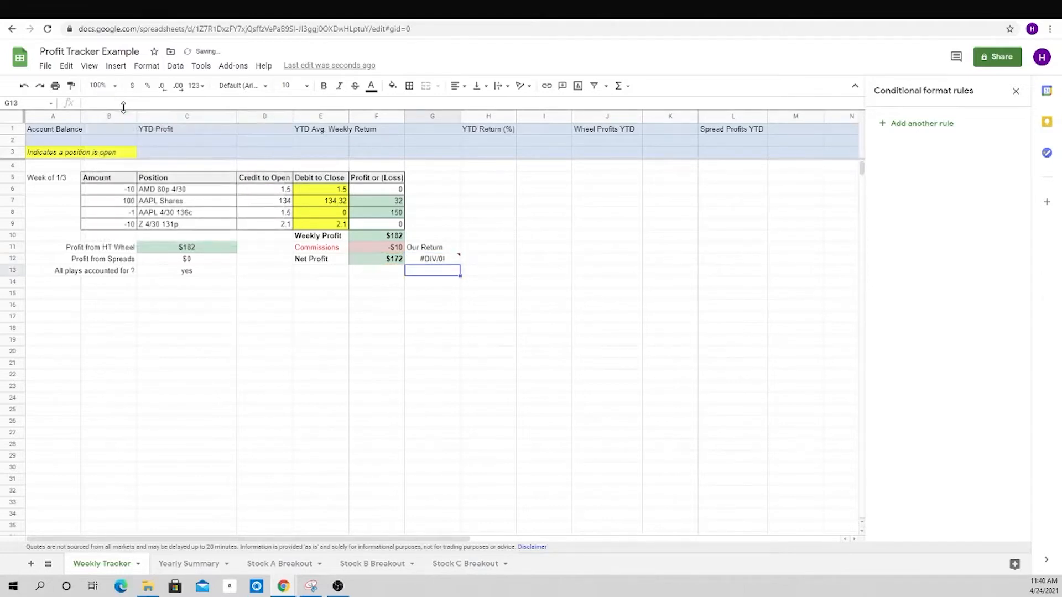
{"action": "left_click", "coordinate": [59, 145]}
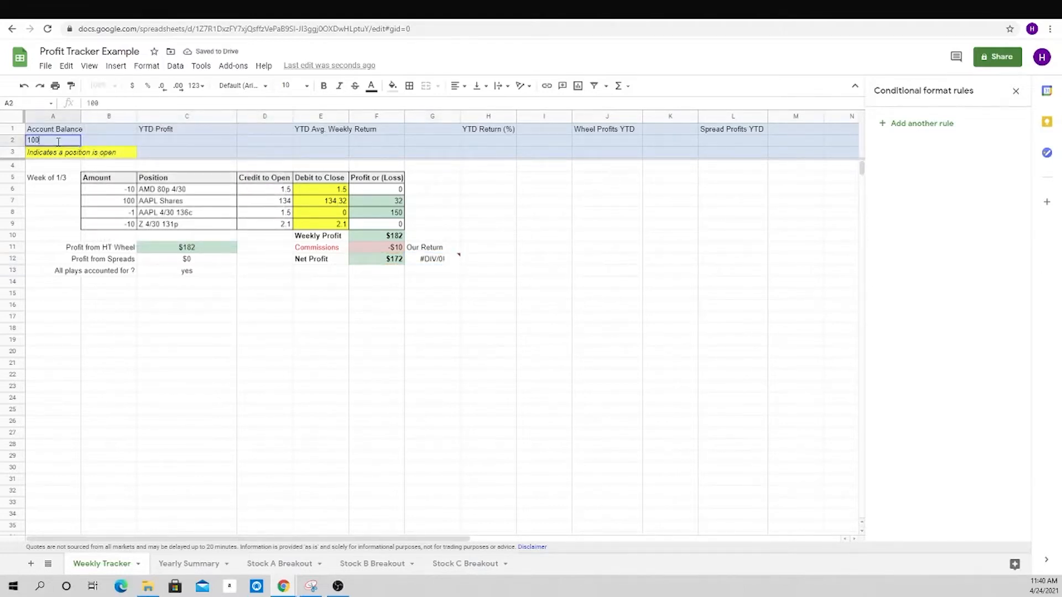
{"action": "type", "text": "10000"}
{"action": "key", "text": "Return"}
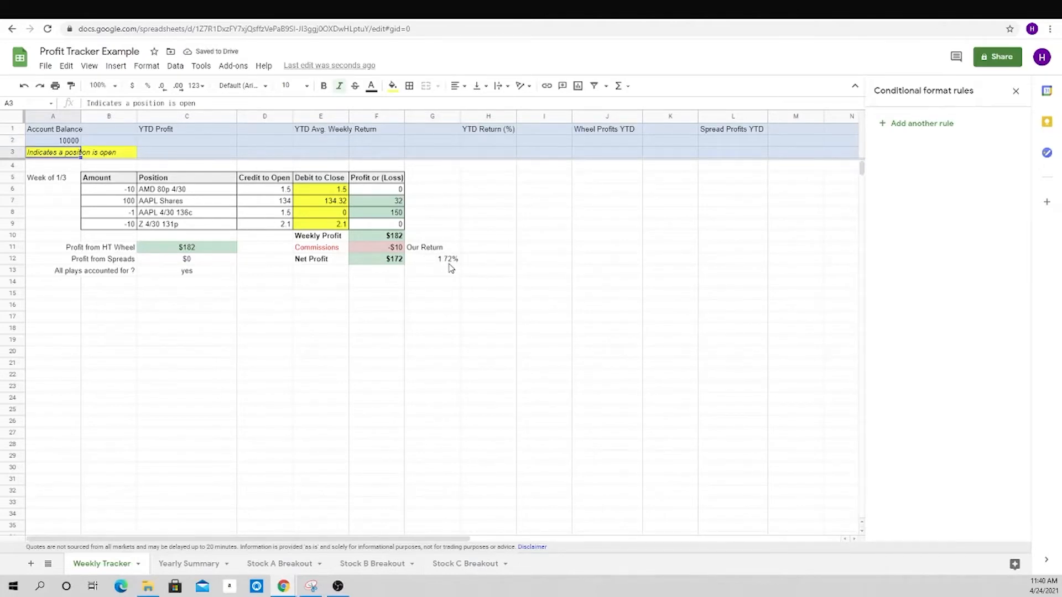
- Try an account balance of 30000 in A2 against the linked return and undo the change
{"action": "left_click", "coordinate": [72, 143]}
{"action": "type", "text": "30"}
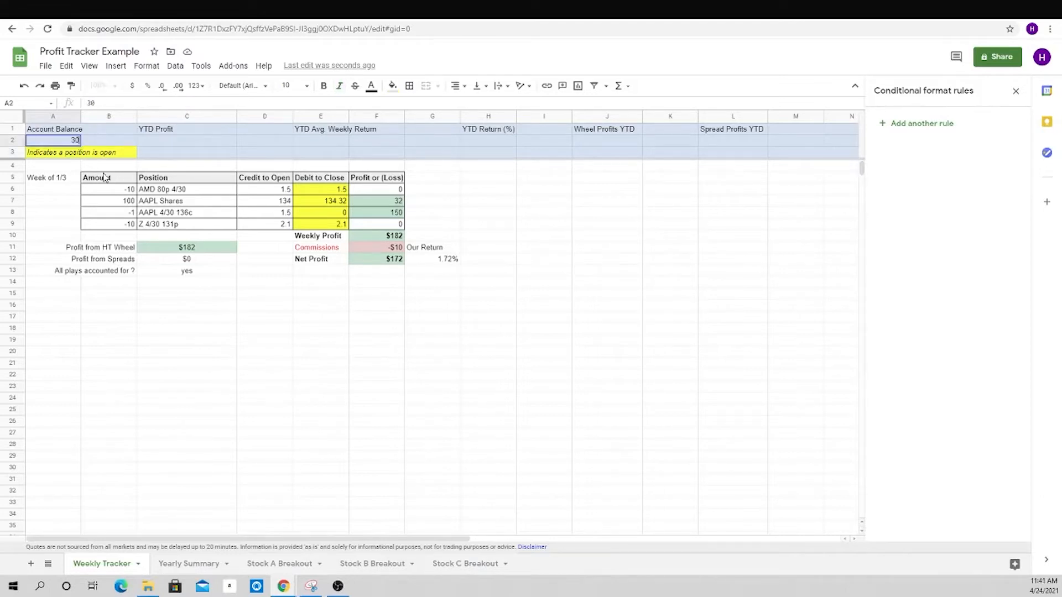
{"action": "type", "text": "000"}
{"action": "key", "text": "Return"}
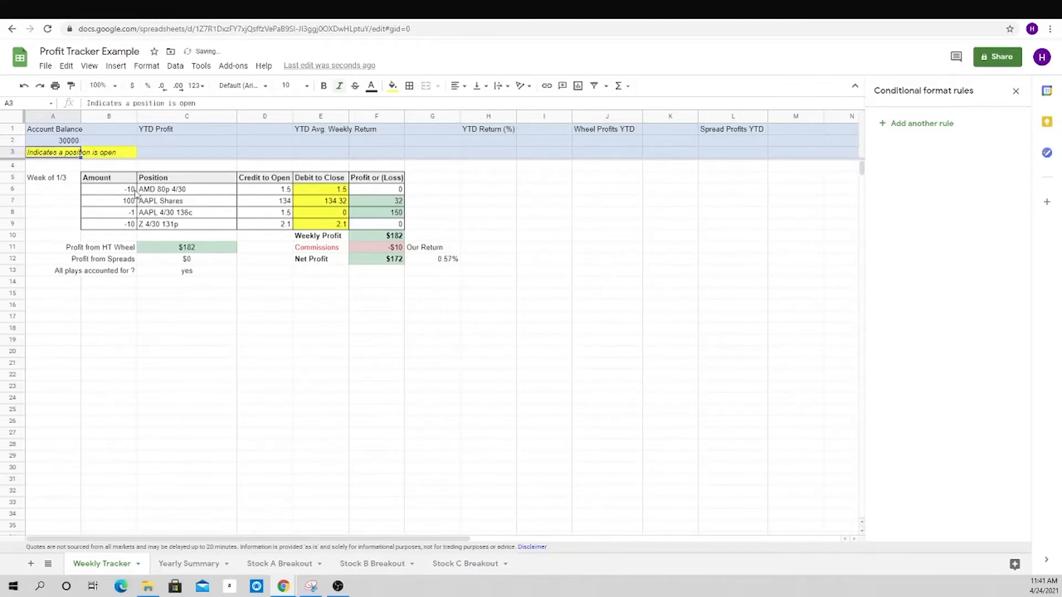
{"action": "key", "text": "ctrl+z"}
- Change the return formula in G12 back to the fixed balance, =F12/10000
{"action": "left_click", "coordinate": [451, 261]}
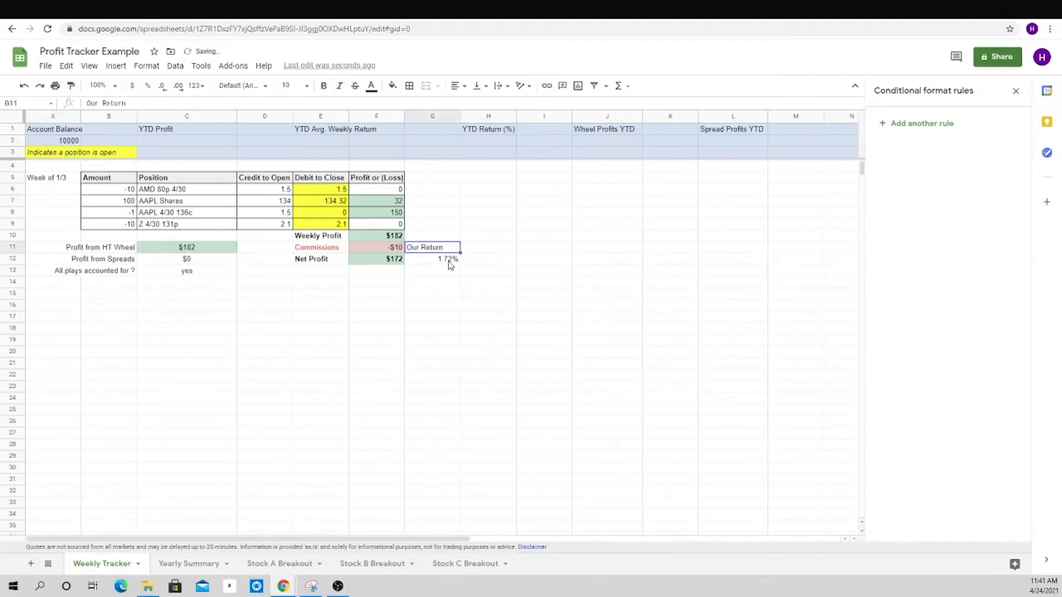
{"action": "left_click", "coordinate": [129, 106]}
{"action": "key", "text": "BackSpace"}
{"action": "key", "text": "BackSpace"}
{"action": "type", "text": "10000"}
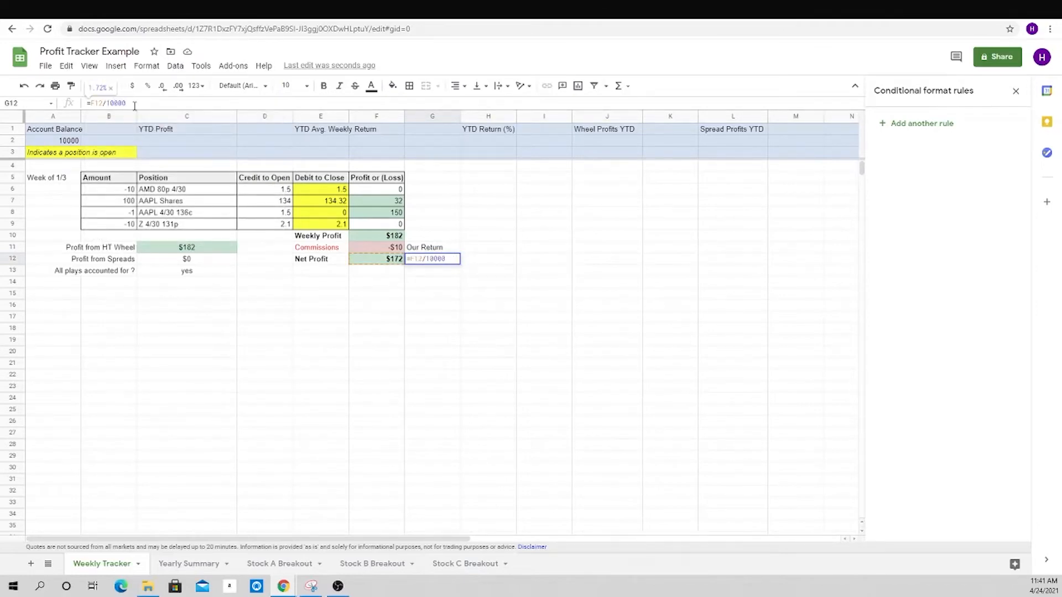
{"action": "key", "text": "Return"}
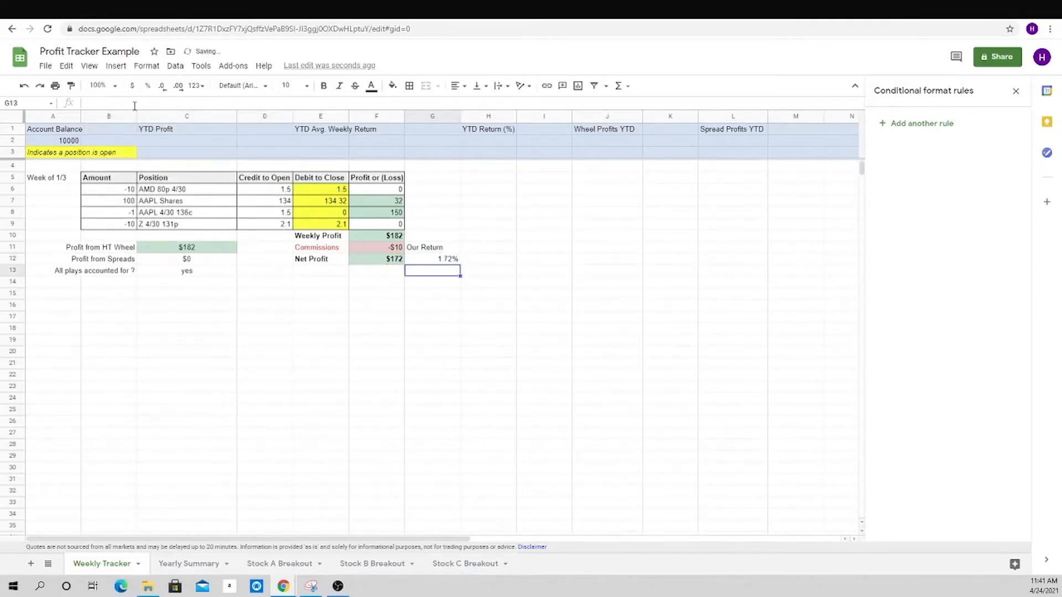
- Test the fixed-balance return by entering an account balance of 30000 in A2, and clear the cell again
{"action": "left_click", "coordinate": [67, 143]}
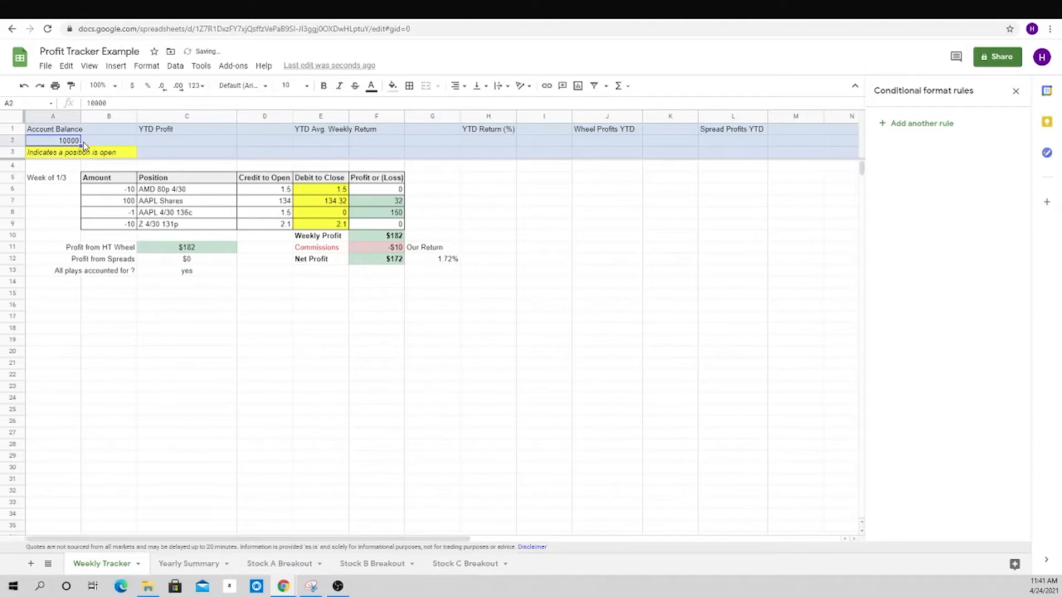
{"action": "type", "text": "30000"}
{"action": "key", "text": "Return"}
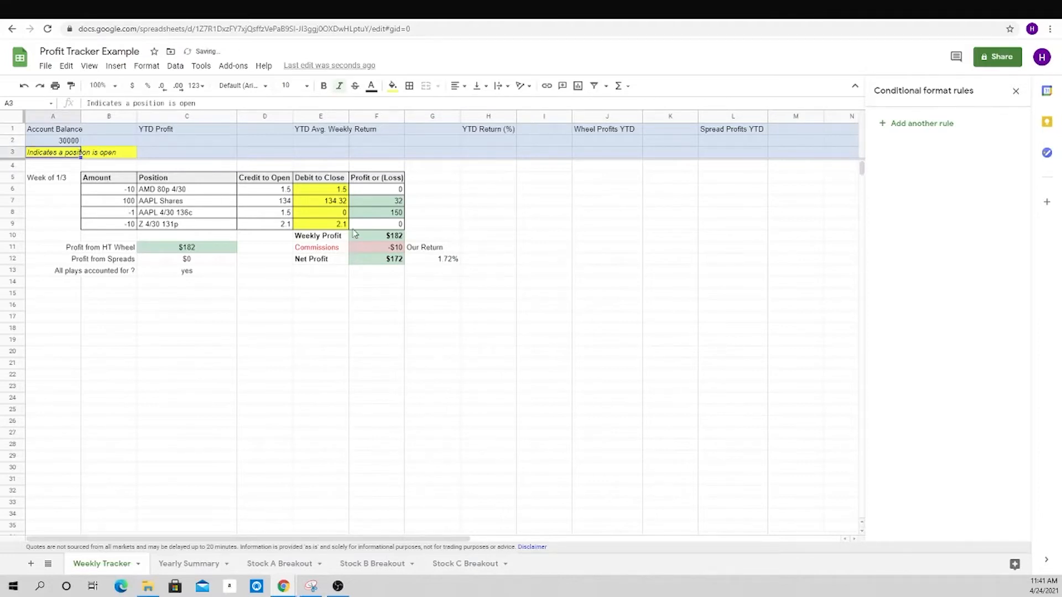
{"action": "left_click", "coordinate": [51, 143]}
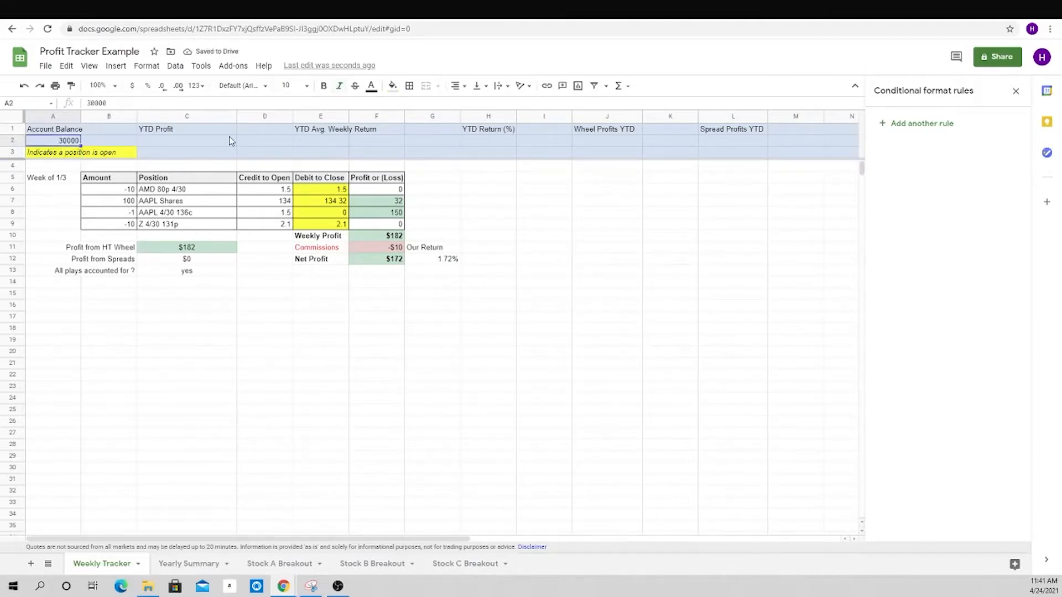
{"action": "key", "text": "Delete"}
{"action": "left_click", "coordinate": [512, 250]}
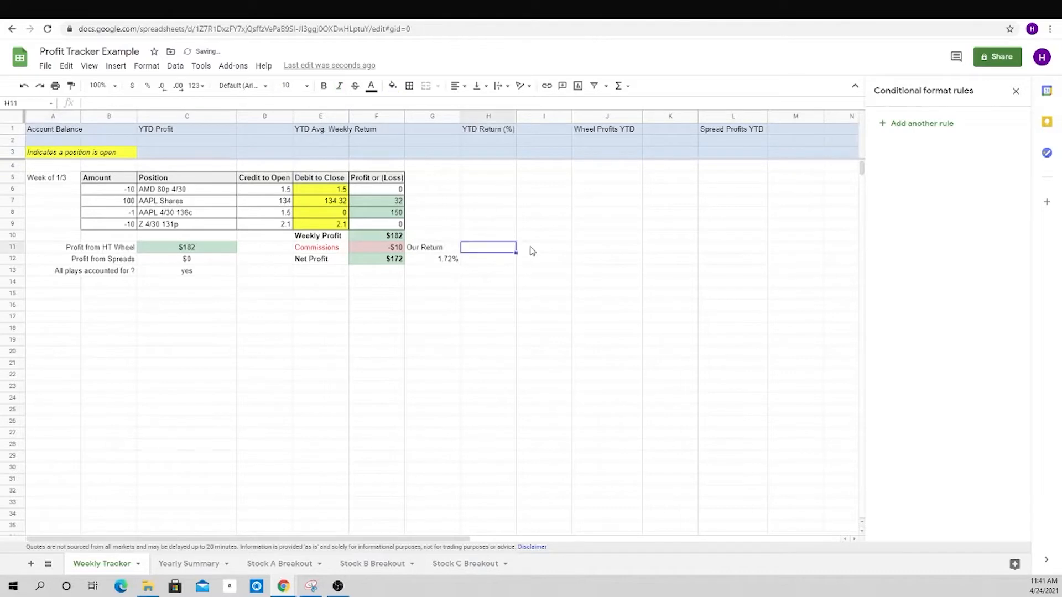
- Put an outer border around G11:G12, the Our Return label and its percentage, and center both cells
{"action": "left_click_drag", "start_coordinate": [437, 249], "coordinate": [445, 261]}
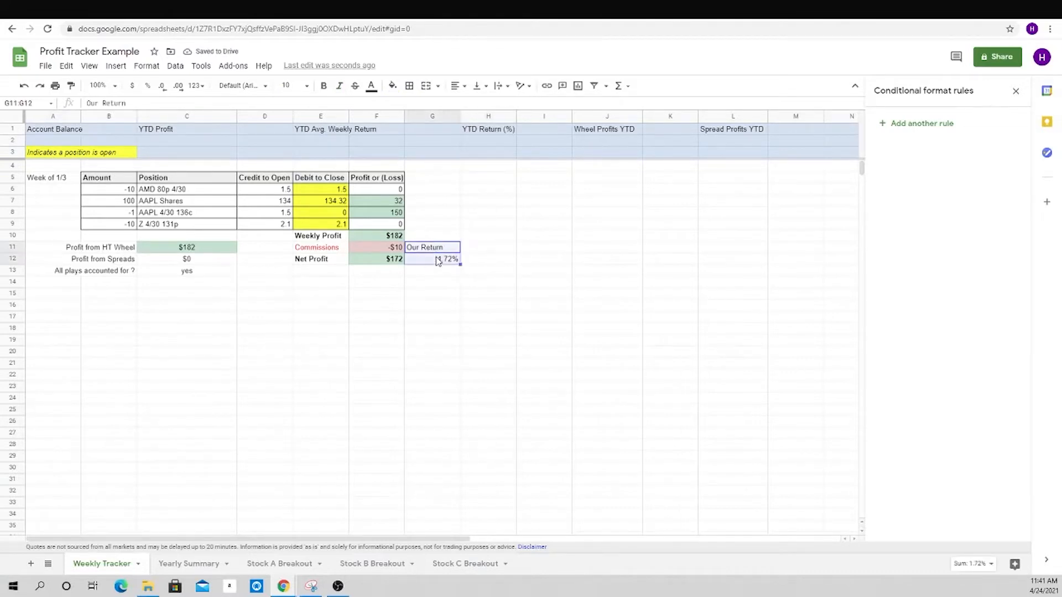
{"action": "left_click", "coordinate": [414, 89]}
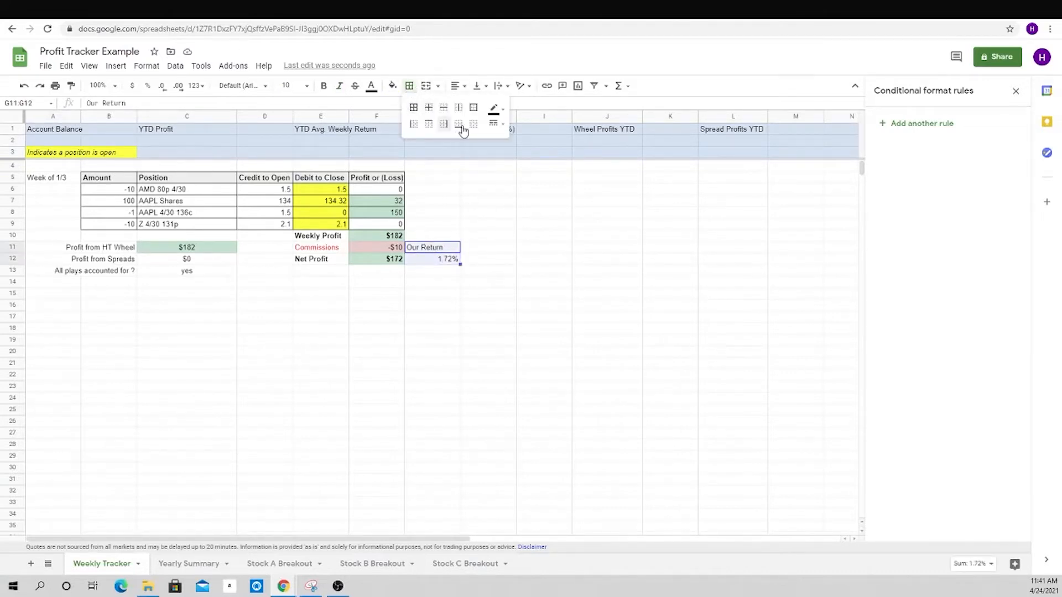
{"action": "left_click", "coordinate": [474, 109]}
{"action": "left_click", "coordinate": [462, 87]}
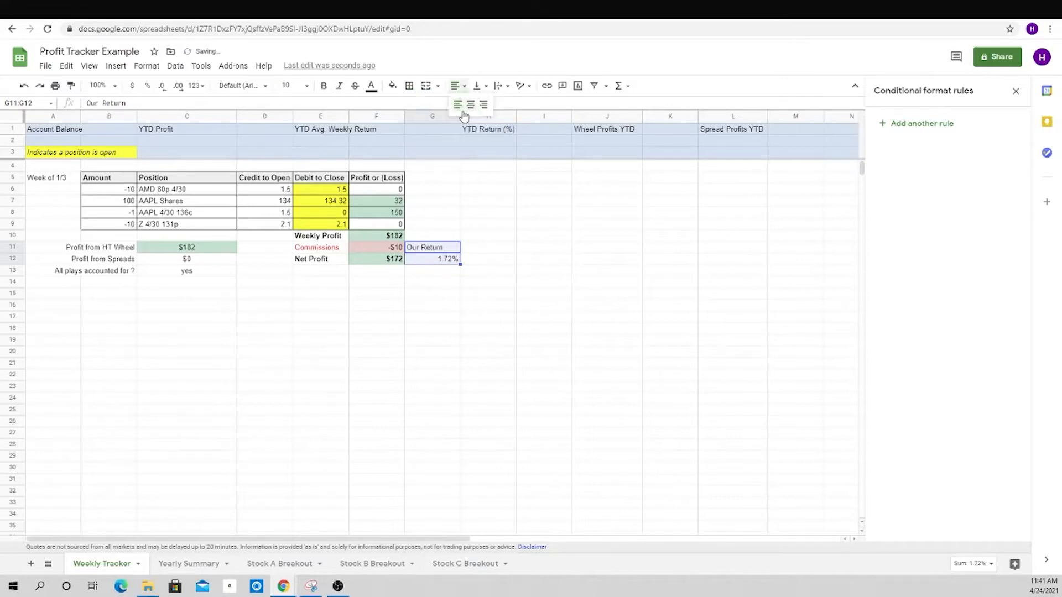
{"action": "left_click", "coordinate": [470, 106]}
{"action": "left_click", "coordinate": [479, 286]}
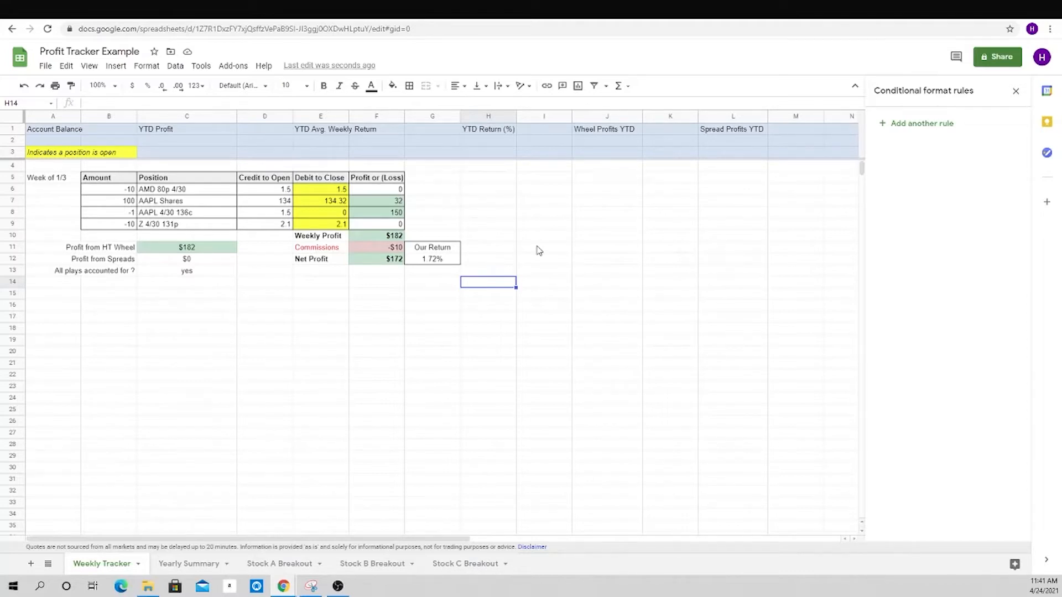
- Enter the labels "SPY Beginning of the Week" in J11 and "SPY End of Week" in J12
{"action": "left_click", "coordinate": [585, 253]}
{"action": "type", "text": "SPY"}
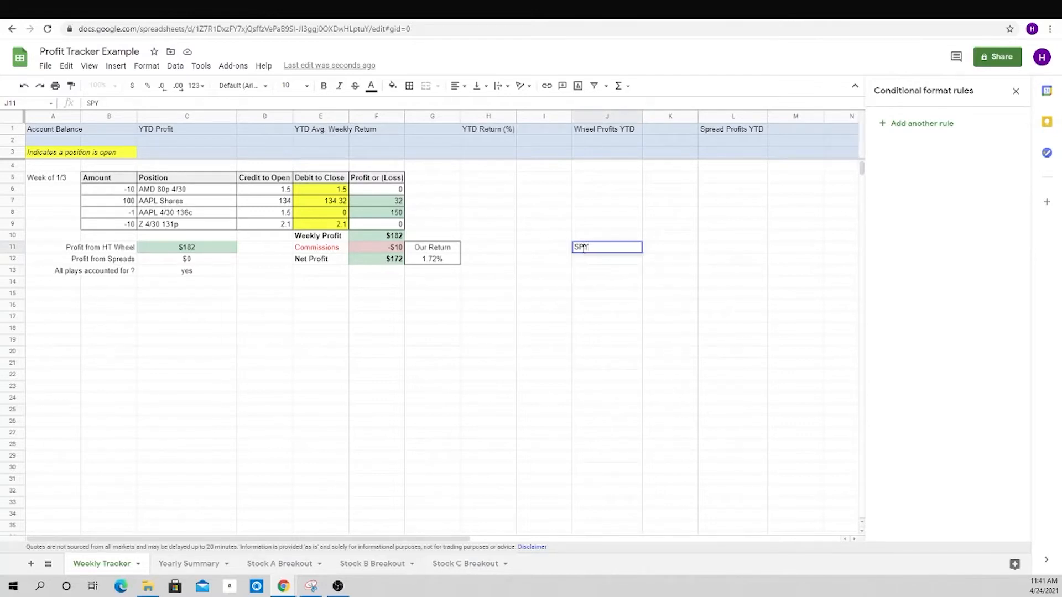
{"action": "type", "text": " Beginning of the Week"}
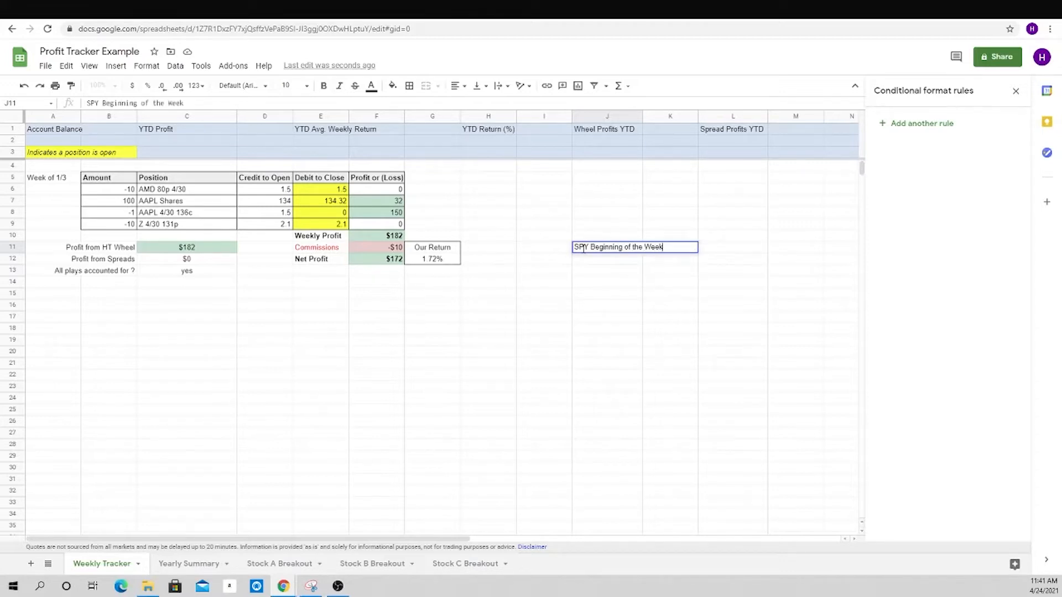
{"action": "key", "text": "Return"}
{"action": "type", "text": "SPY "}
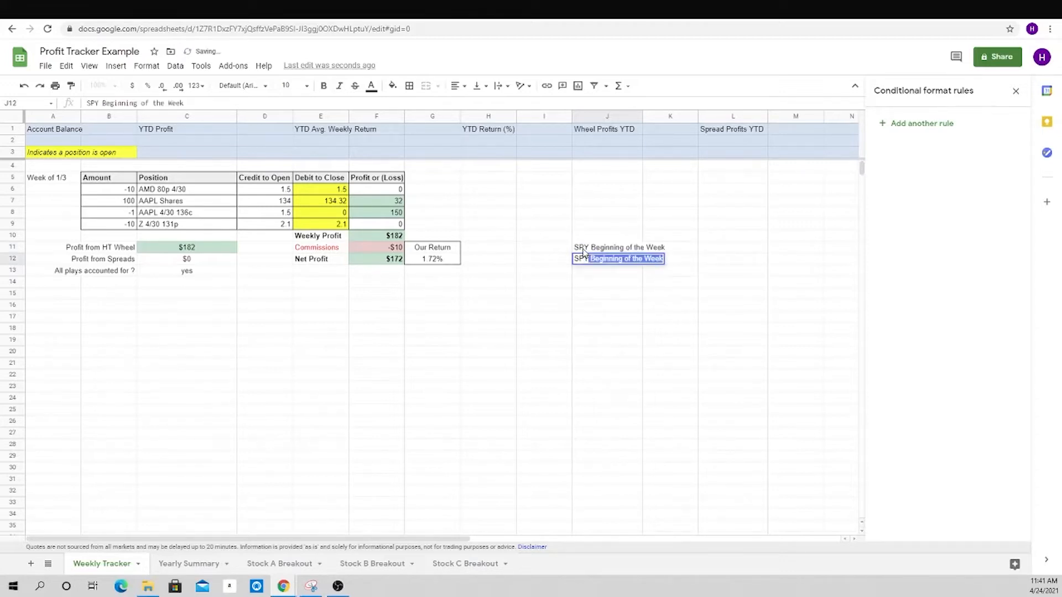
{"action": "type", "text": "End of Week"}
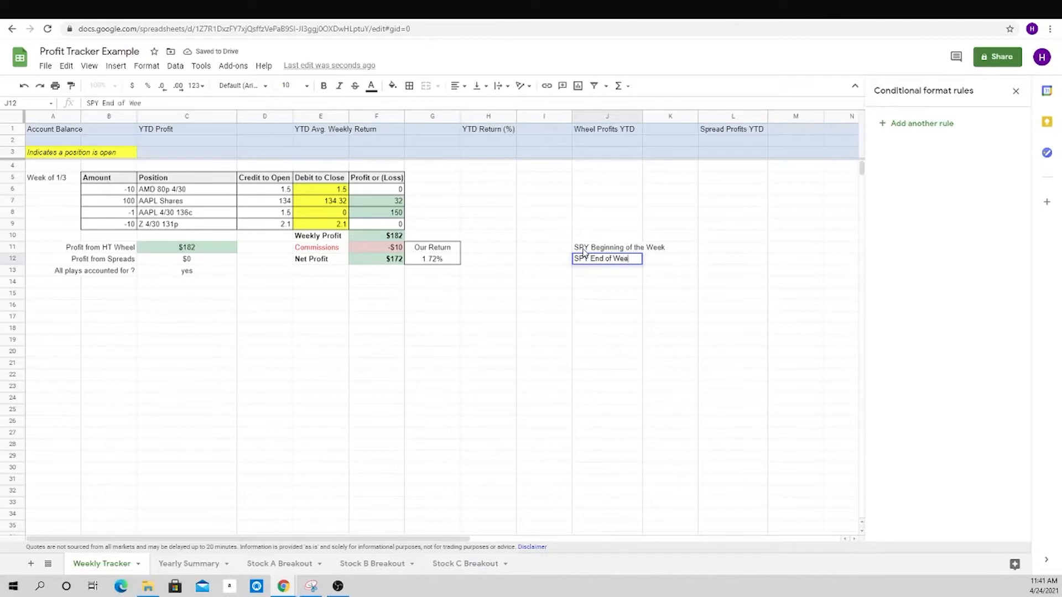
{"action": "key", "text": "Return"}
- Enter 410 in I11 as the SPY price for the beginning of the week
{"action": "key", "text": "Up"}
{"action": "key", "text": "Left"}
{"action": "key", "text": "Up"}
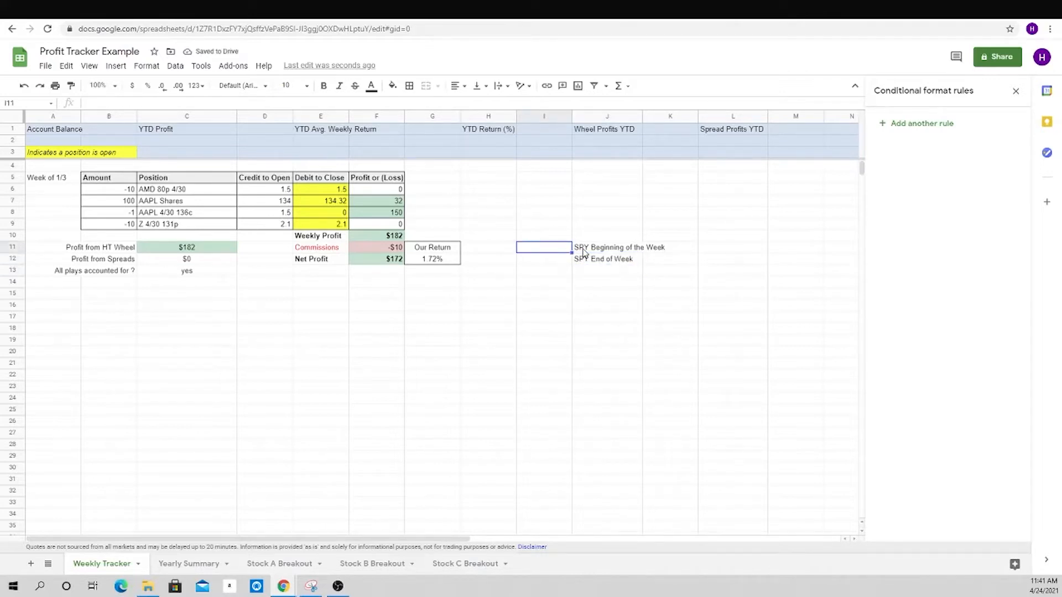
{"action": "type", "text": "410"}
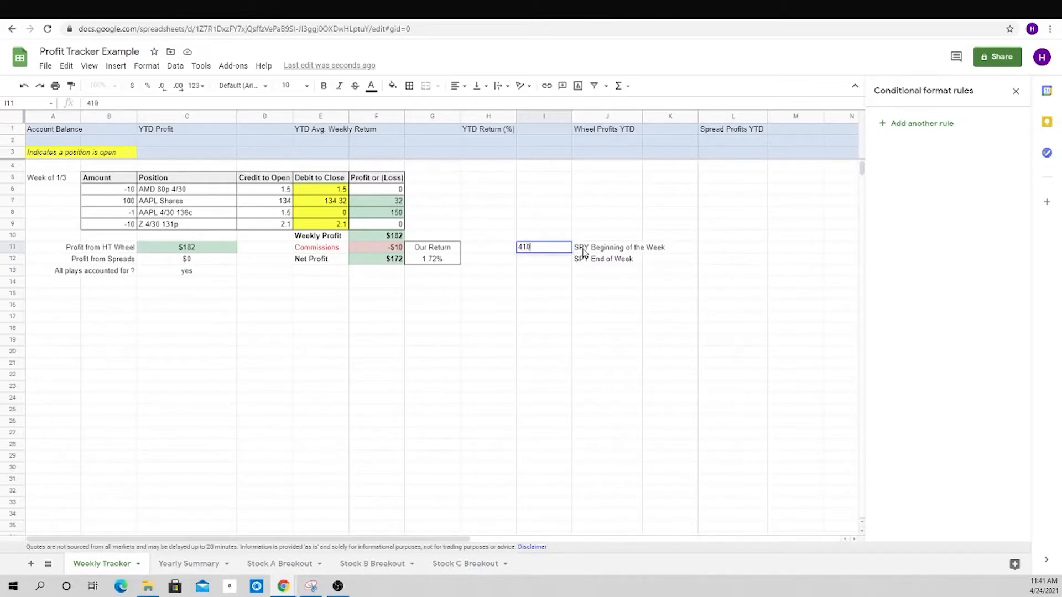
{"action": "key", "text": "Return"}
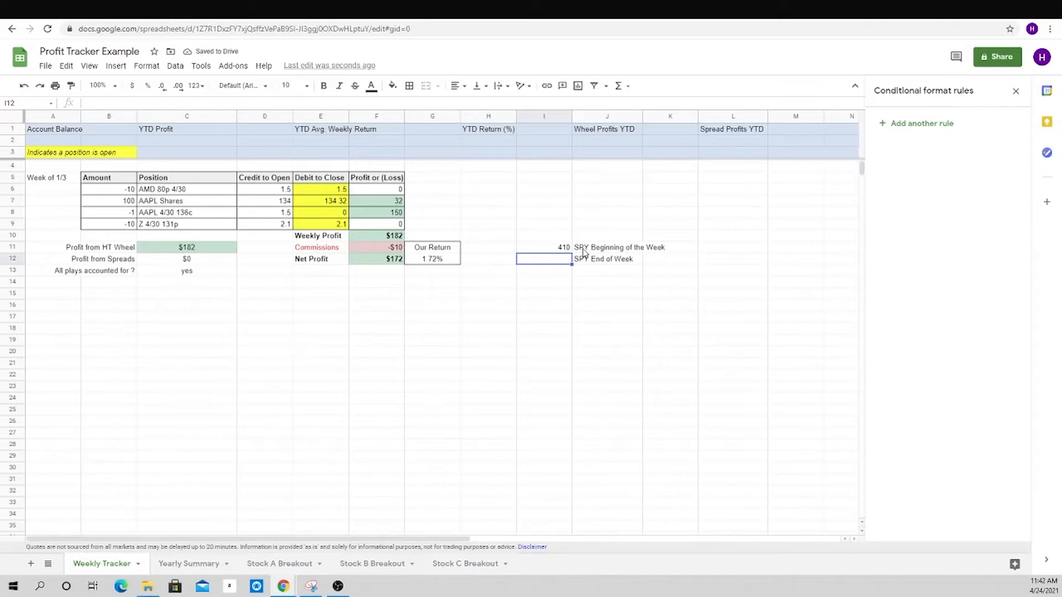
- Pull the SPY end-of-week price into I12 with =GOOGLEFINANCE("SPY")
{"action": "type", "text": "=goog"}
{"action": "key", "text": "Tab"}
{"action": "type", "text": "\""}
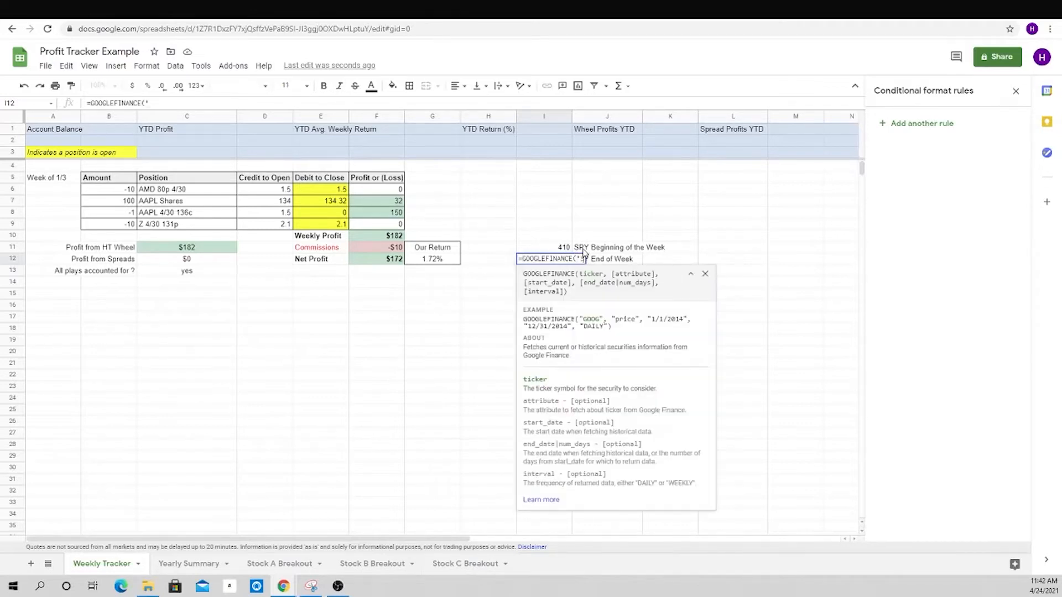
{"action": "type", "text": "SPY\")"}
{"action": "key", "text": "Return"}
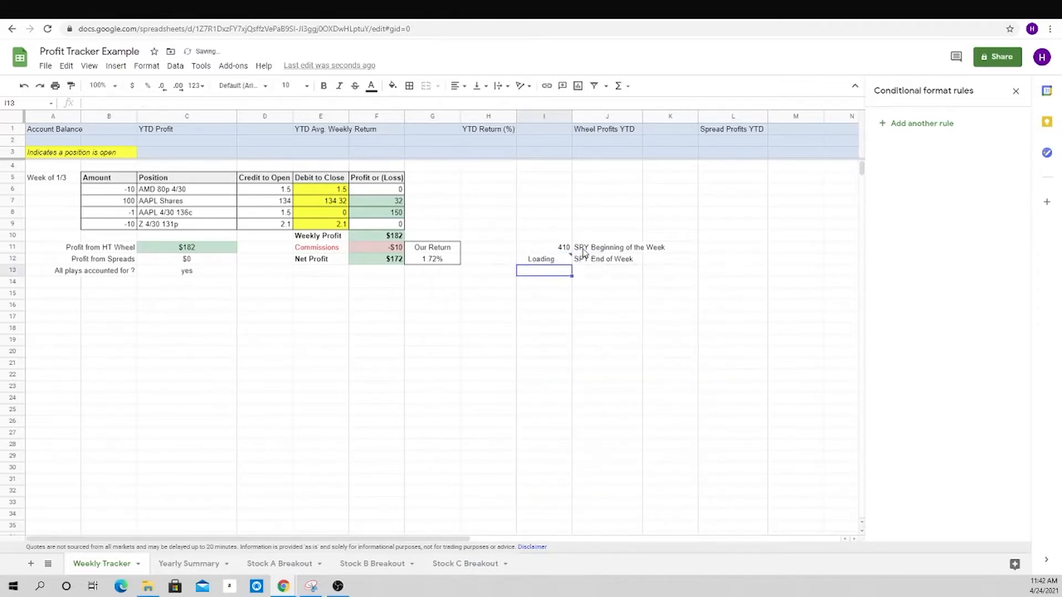
- Change the SPY beginning-of-week price in I11 to 417
{"action": "key", "text": "Up"}
{"action": "key", "text": "Up"}
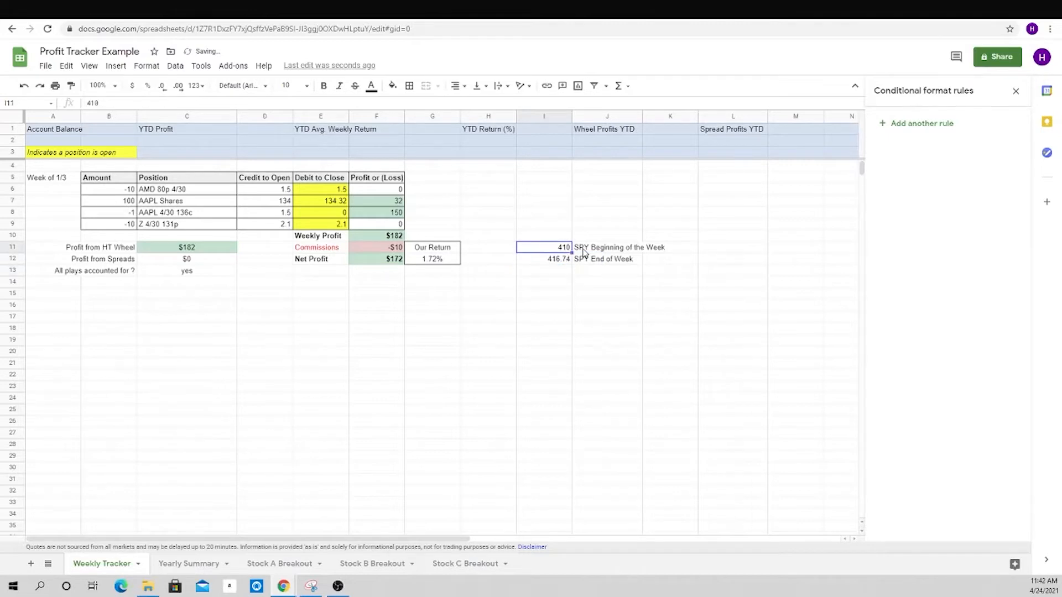
{"action": "type", "text": "41"}
{"action": "key", "text": "Return"}
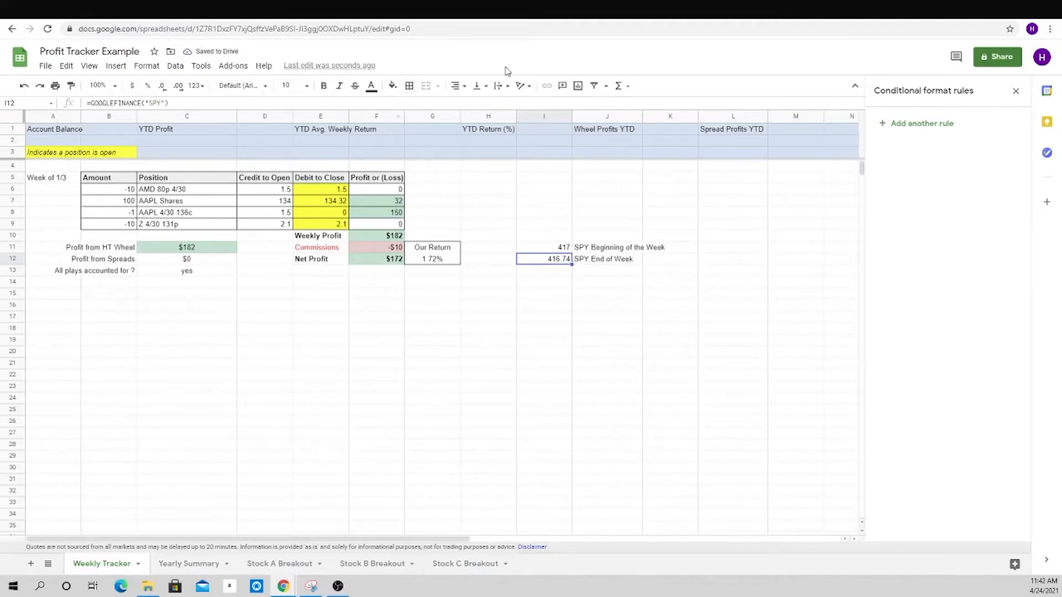
- Add a bottom border under the SPY end-of-week price in I12
{"action": "left_click", "coordinate": [409, 86]}
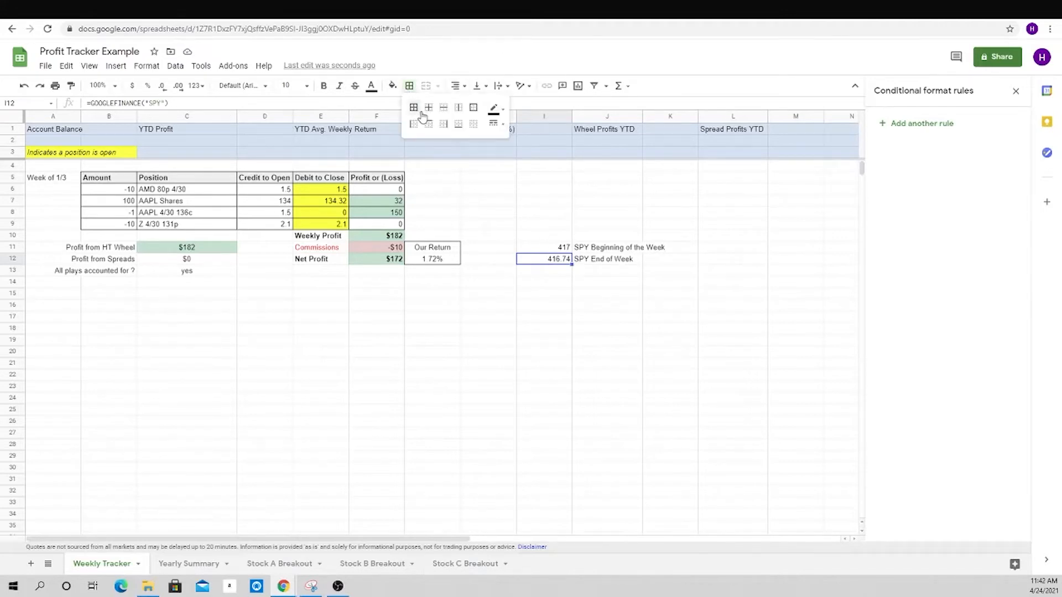
{"action": "left_click", "coordinate": [453, 126]}
{"action": "left_click", "coordinate": [559, 271]}
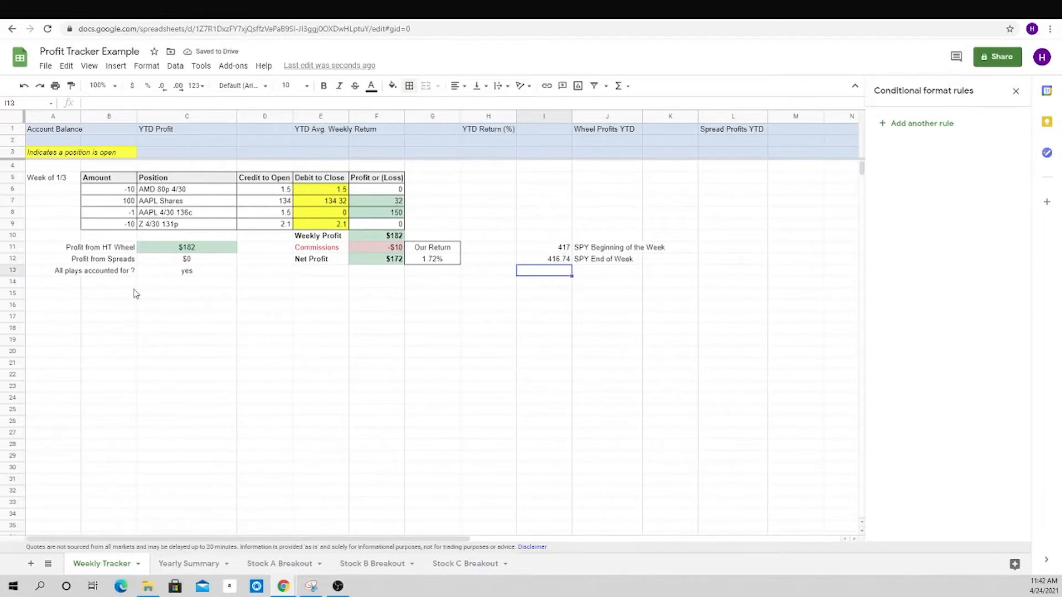
{"action": "left_click", "coordinate": [558, 297]}
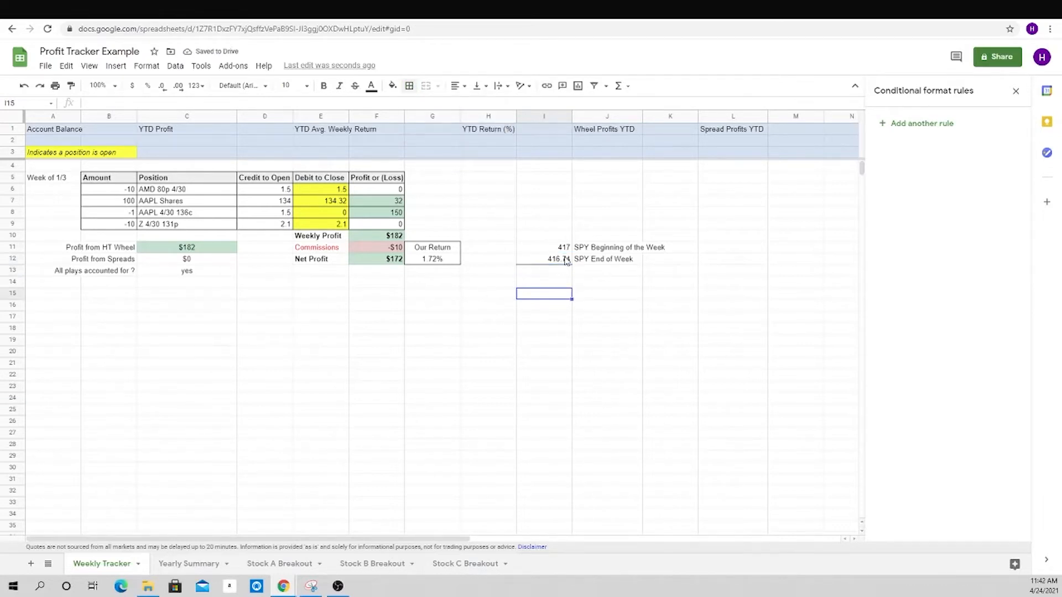
- Calculate the SPY weekly return in I13 with =(I12-I11)/I11 and format it as a percent
{"action": "left_click", "coordinate": [558, 273]}
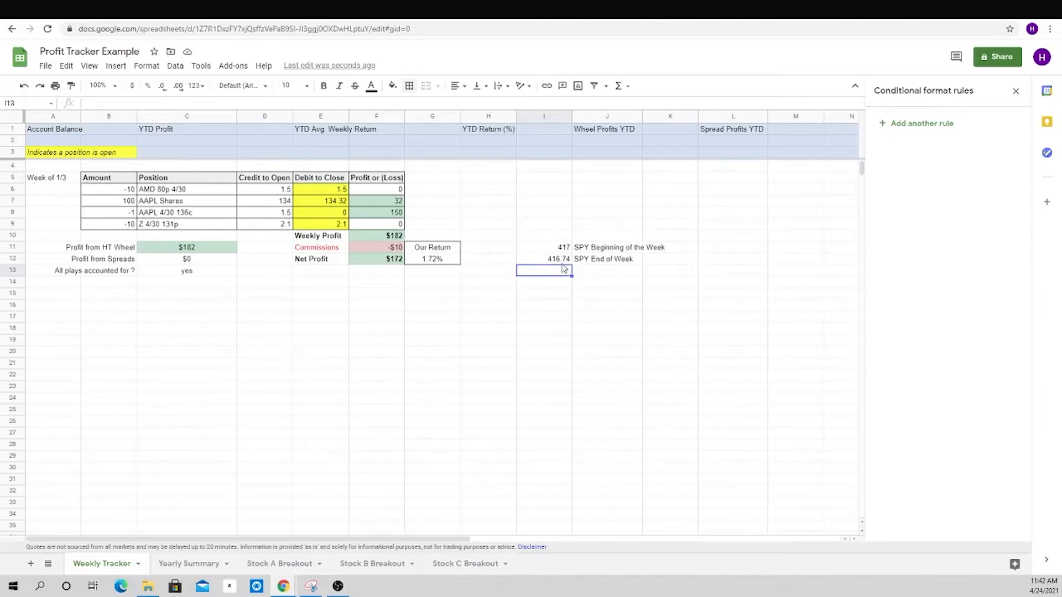
{"action": "type", "text": "=("}
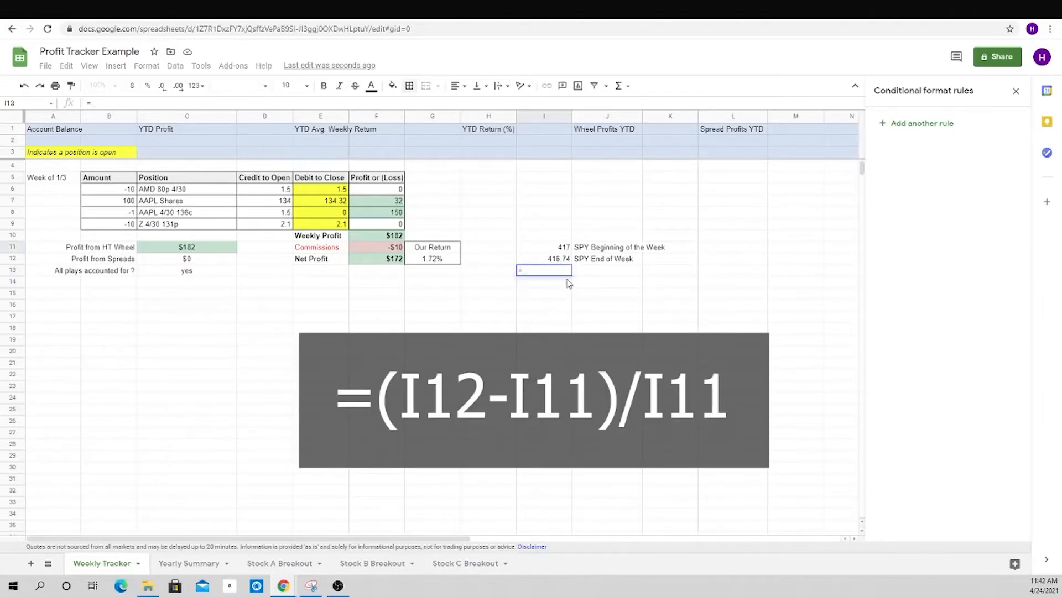
{"action": "type", "text": "I12"}
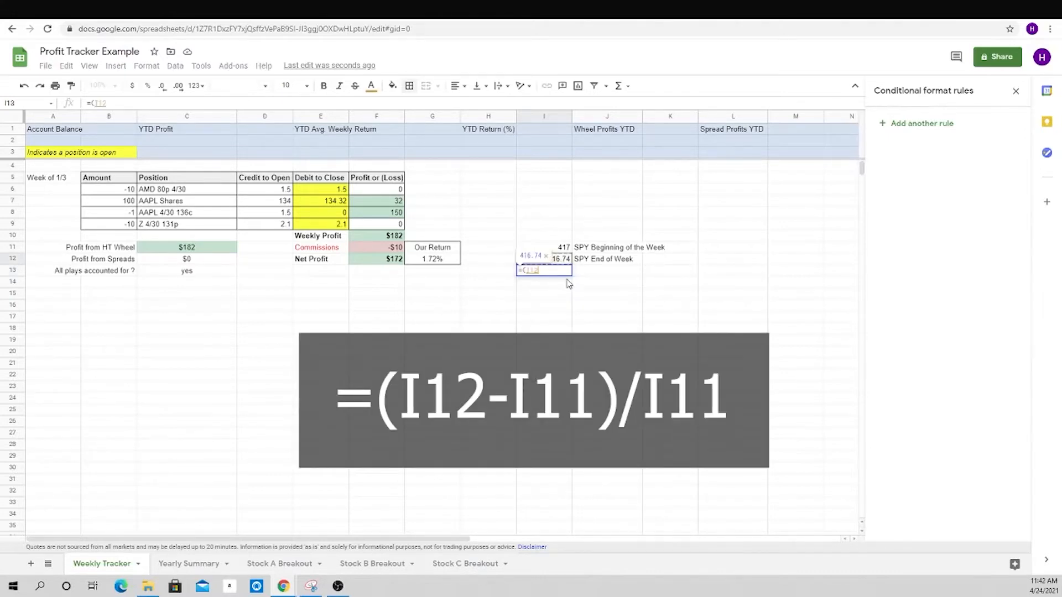
{"action": "type", "text": "-I11"}
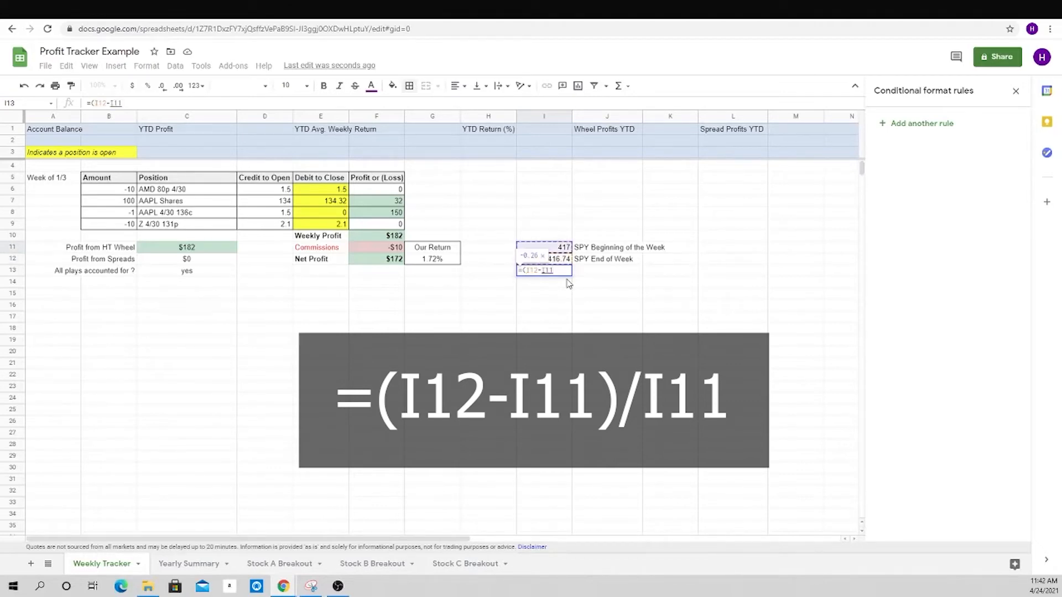
{"action": "type", "text": ")/"}
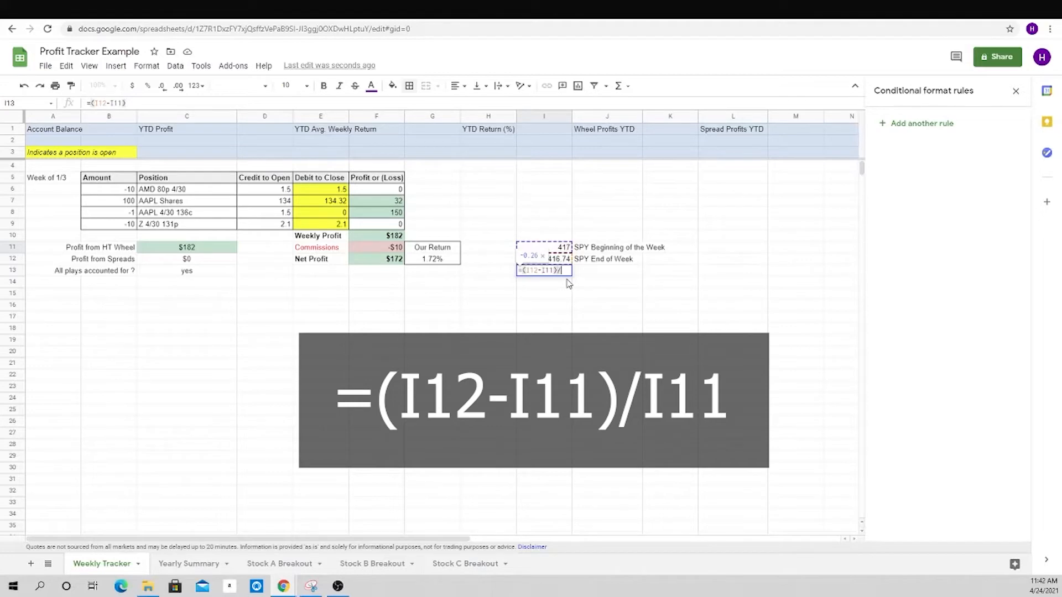
{"action": "type", "text": "I11"}
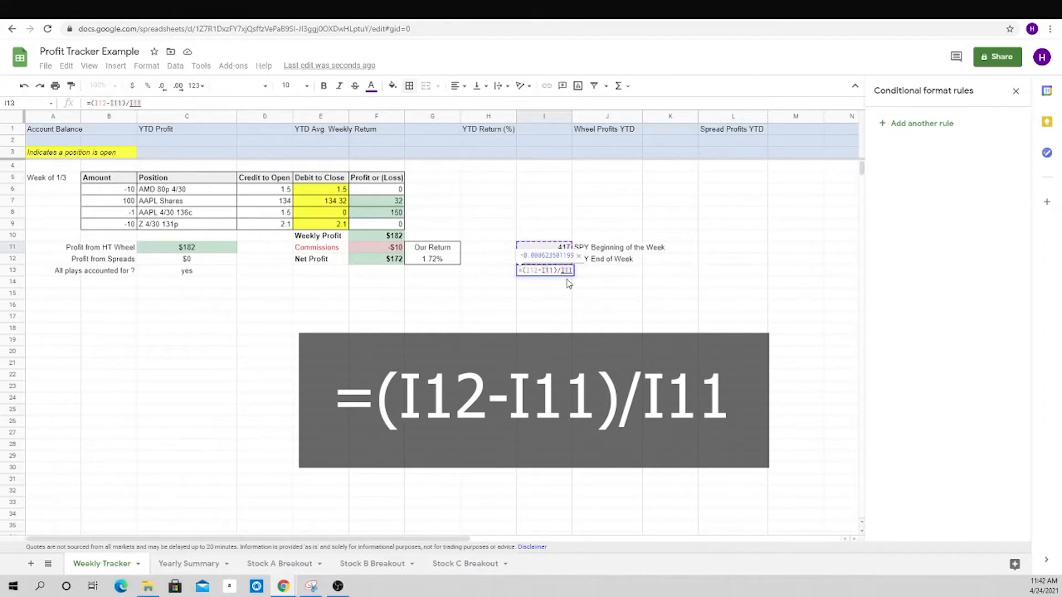
{"action": "key", "text": "Return"}
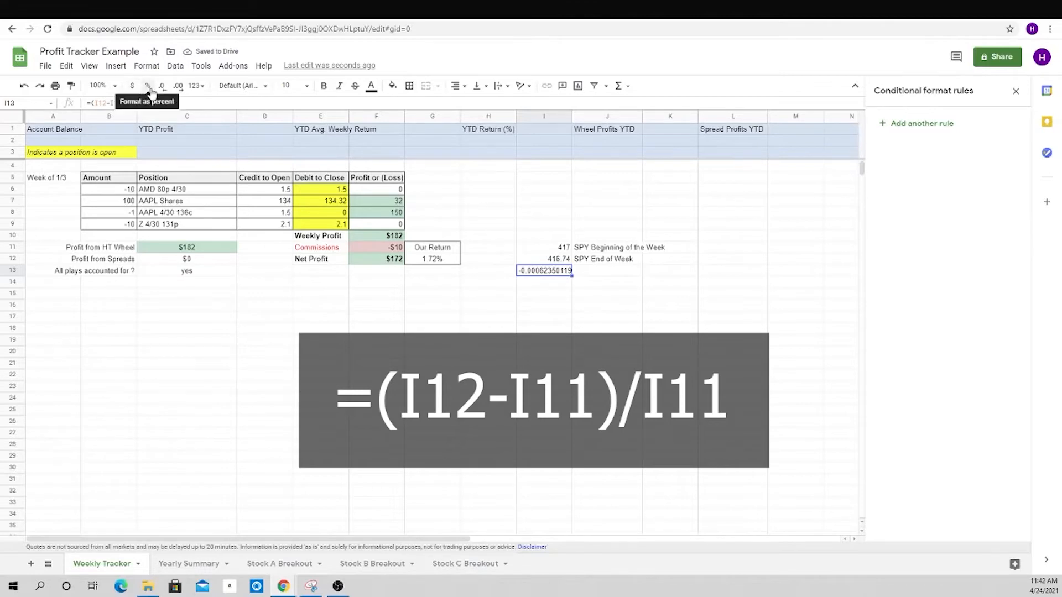
{"action": "left_click", "coordinate": [147, 87]}
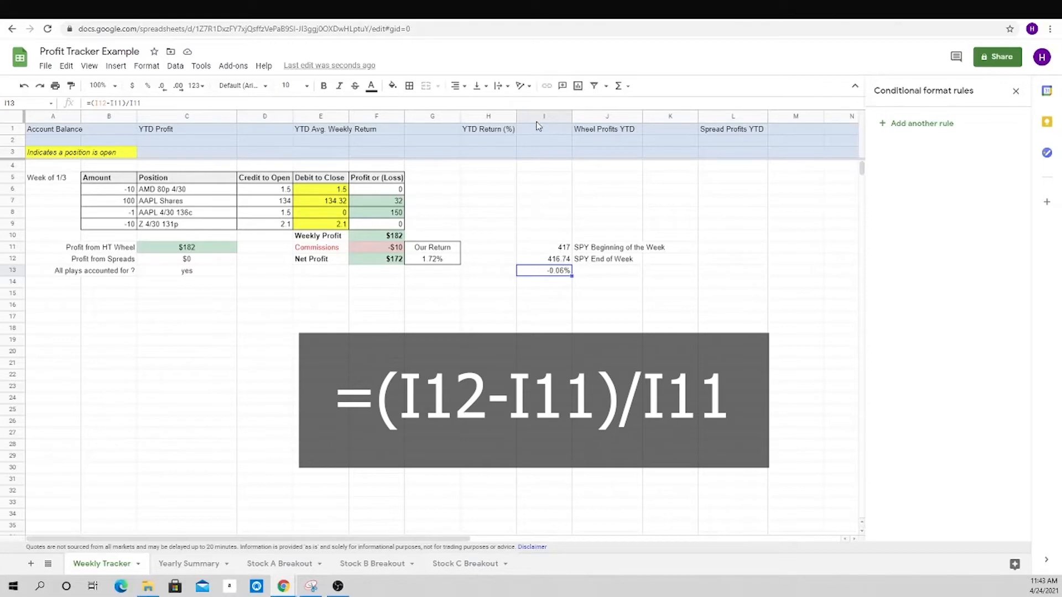
{"action": "left_click", "coordinate": [544, 117]}
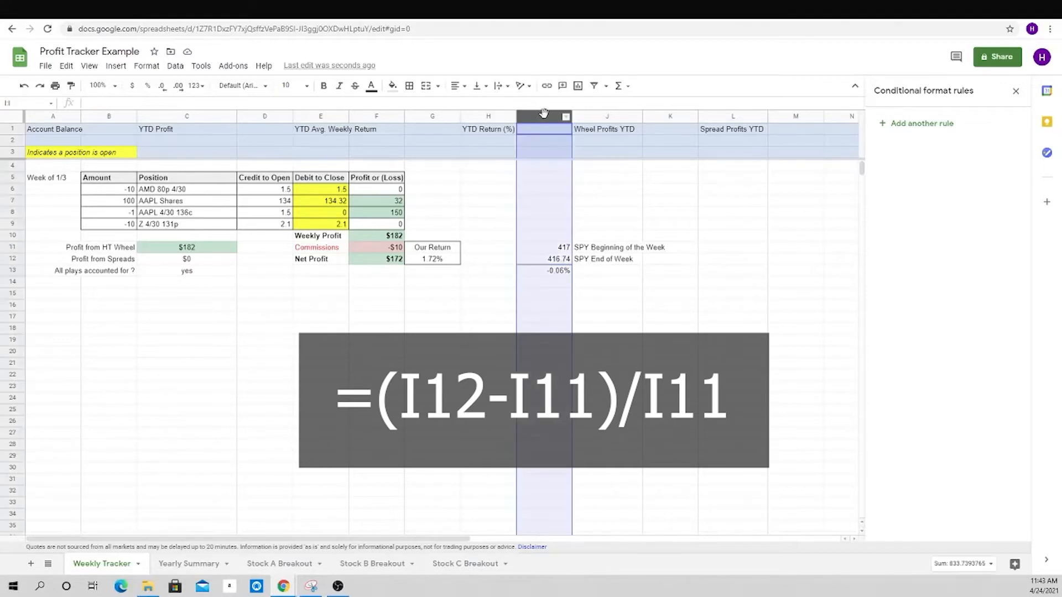
{"action": "left_click", "coordinate": [560, 250]}
{"action": "left_click_drag", "start_coordinate": [558, 251], "coordinate": [558, 259]}
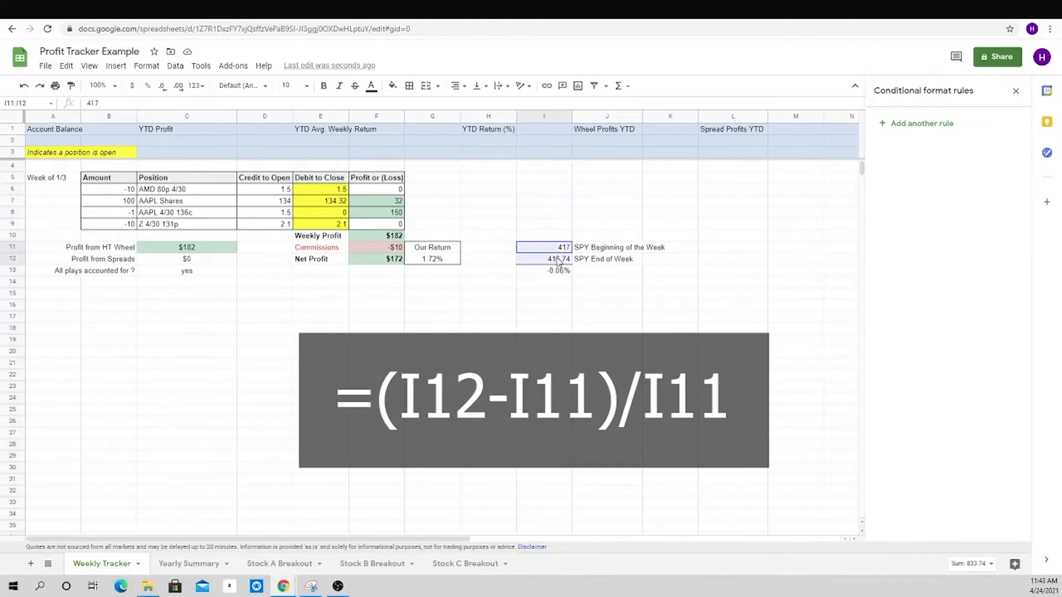
- Open the fill color choices for the SPY weekly return in I13
{"action": "left_click", "coordinate": [550, 271]}
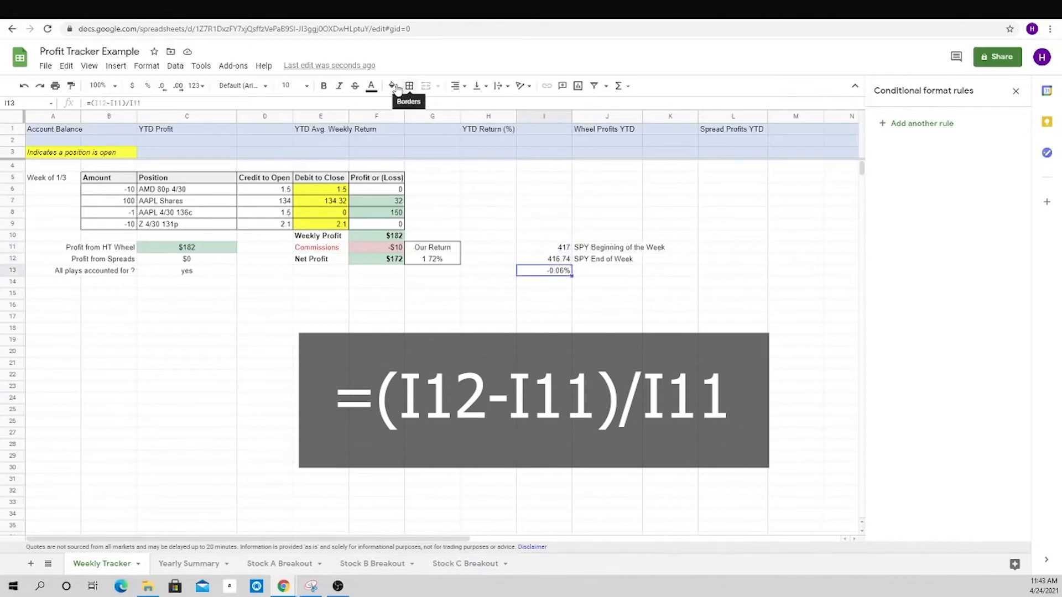
{"action": "left_click", "coordinate": [392, 86]}
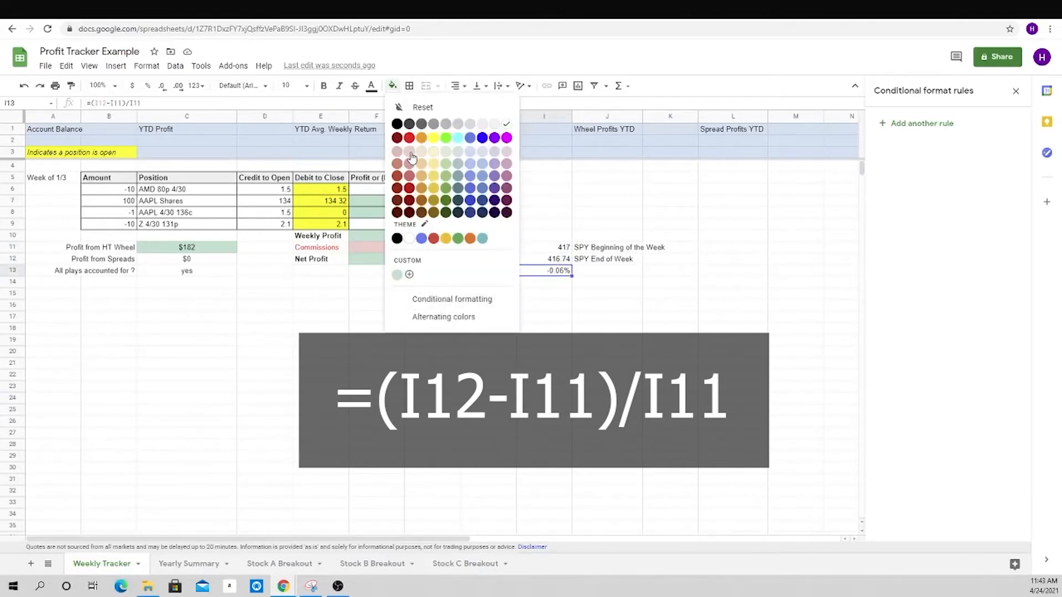
- Fill the SPY return cell I13 with a light red colour
{"action": "left_click", "coordinate": [409, 152]}
{"action": "left_click", "coordinate": [568, 306]}
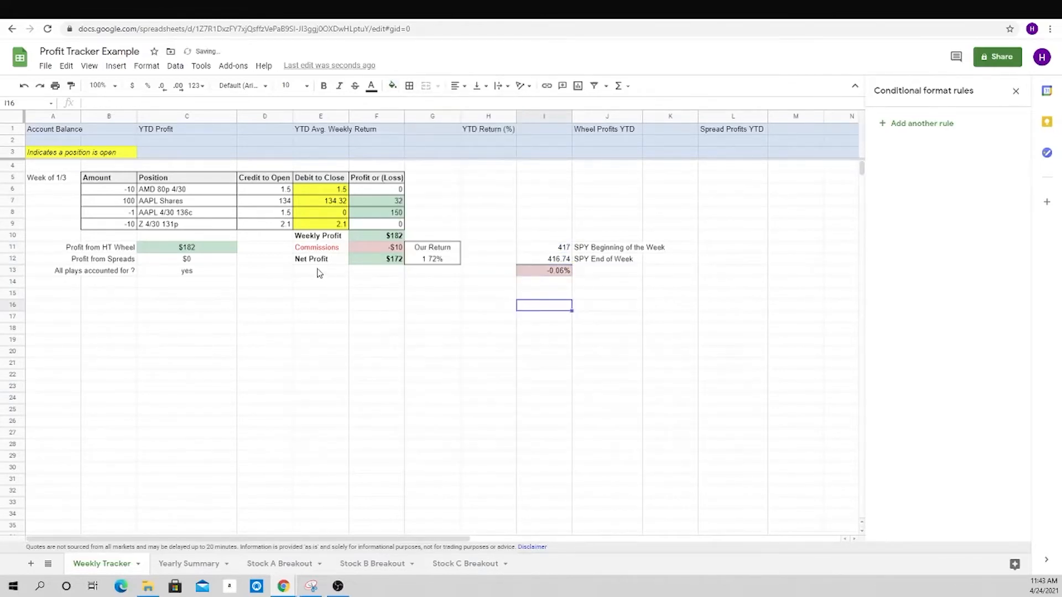
- Label cell E13 "Return vs. SPY" and enter the formula =G12-I13 in bold in F13
{"action": "left_click", "coordinate": [319, 273]}
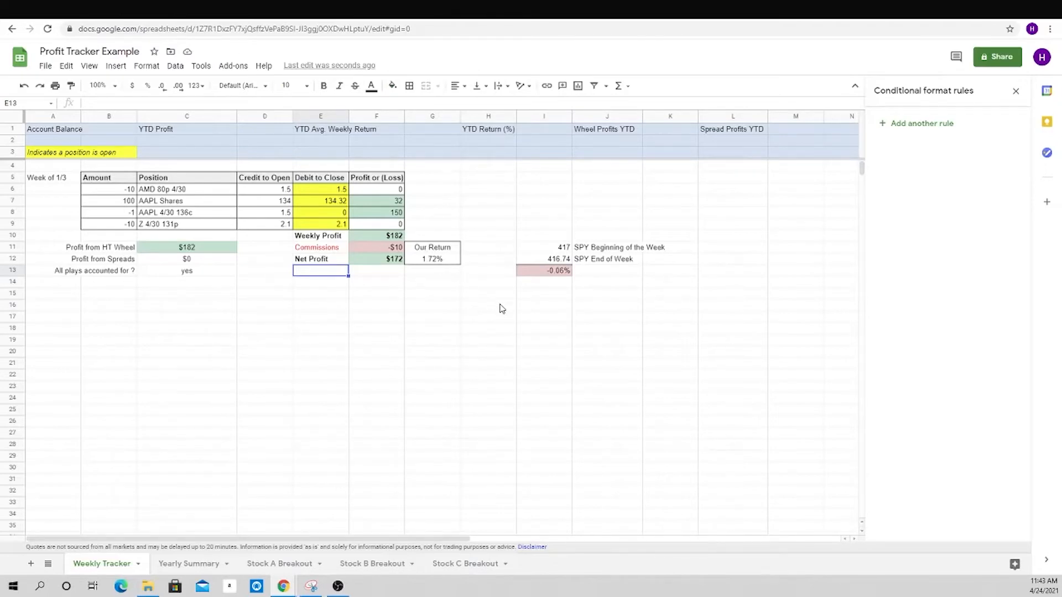
{"action": "type", "text": "Return vs. SPY"}
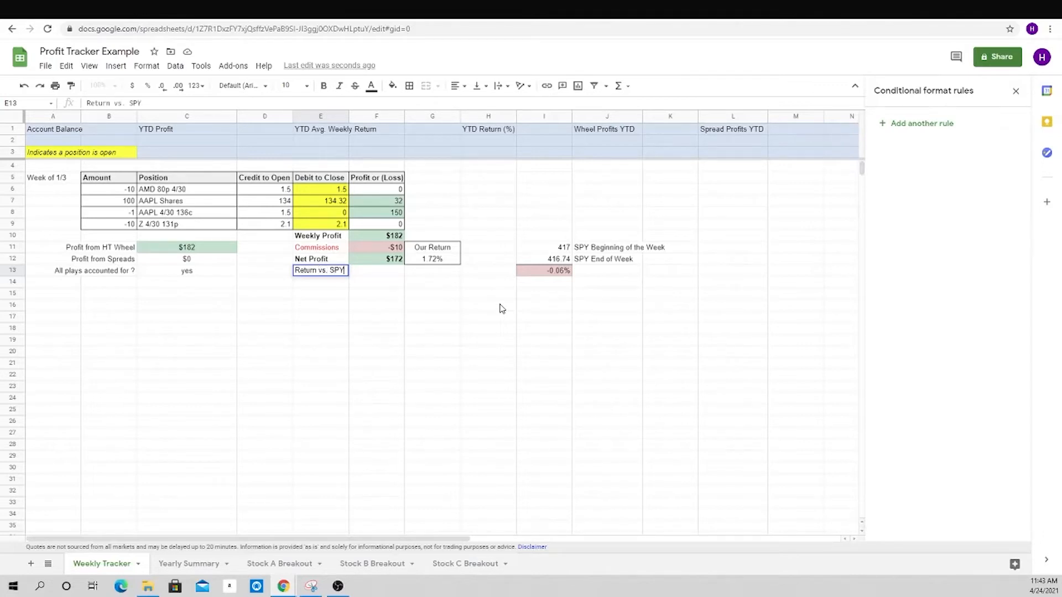
{"action": "key", "text": "Tab"}
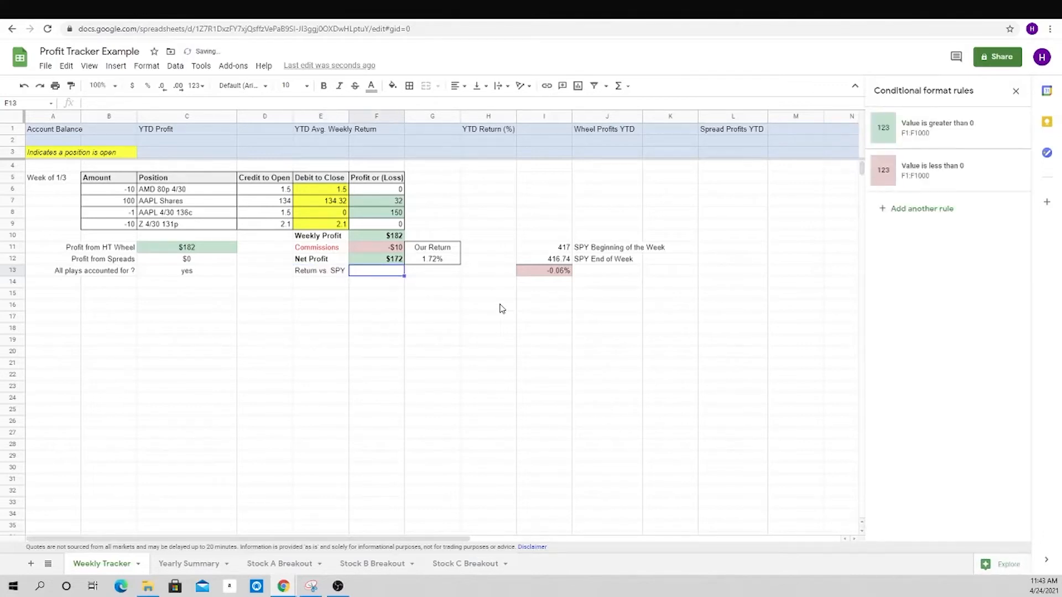
{"action": "type", "text": "=G12-"}
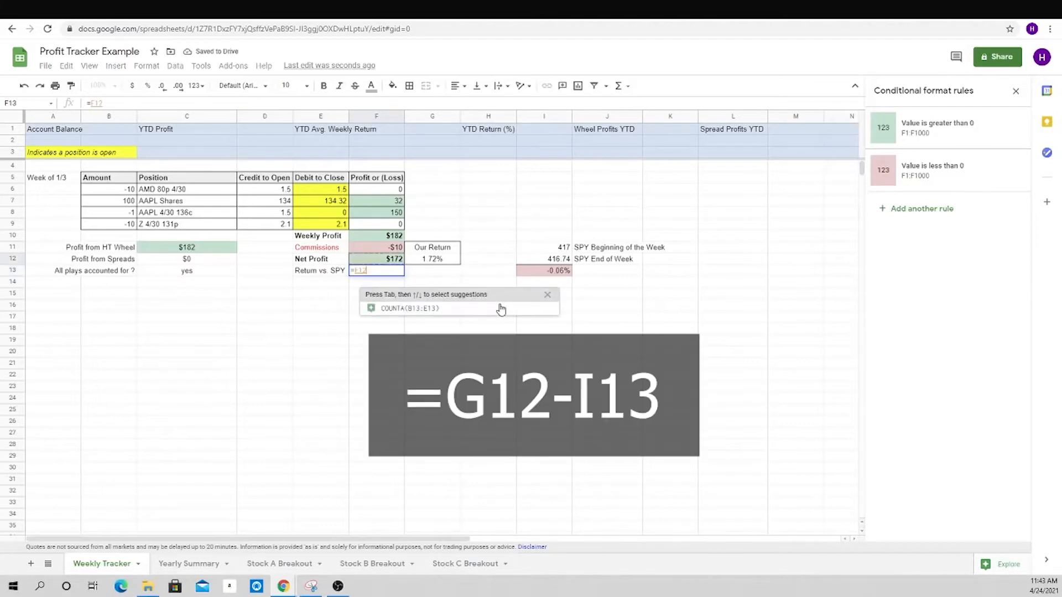
{"action": "type", "text": "I13"}
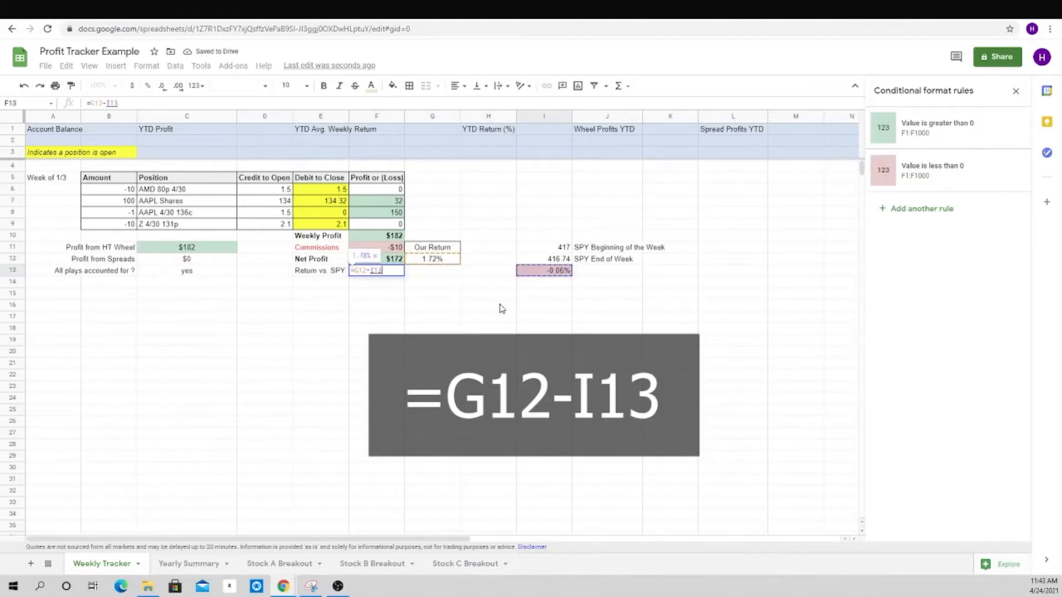
{"action": "key", "text": "Return"}
{"action": "key", "text": "Tab"}
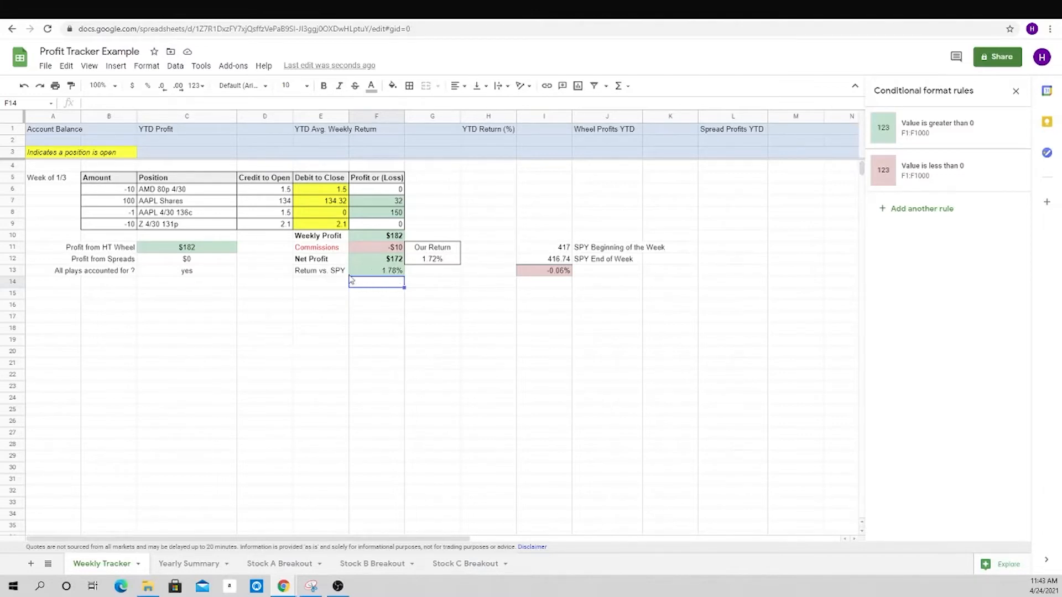
{"action": "left_click", "coordinate": [390, 274]}
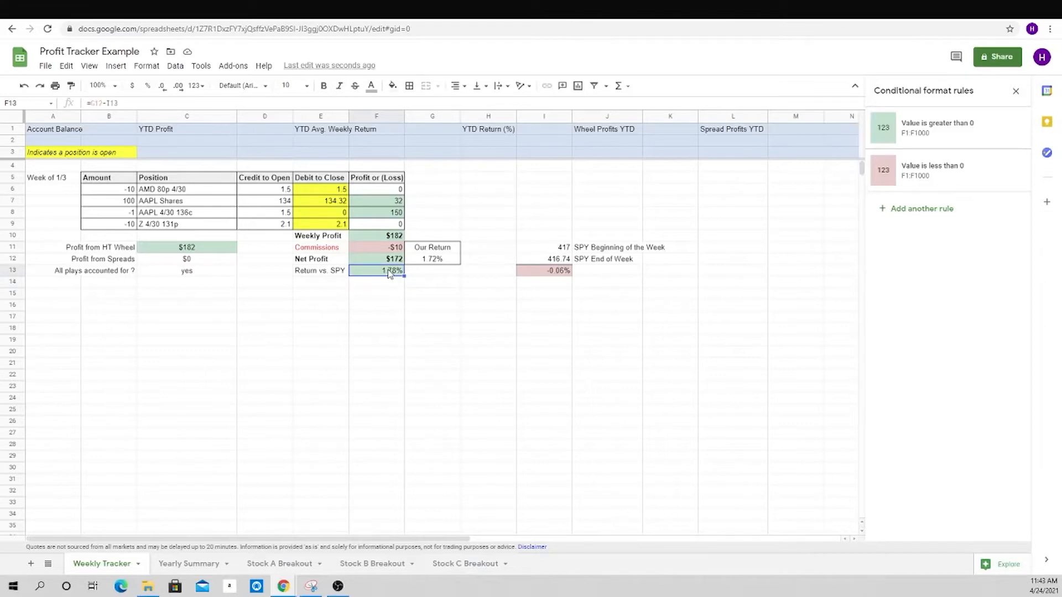
{"action": "key", "text": "ctrl+b"}
- Label cell J13 "SPY Weekly Return" and make cells I13:J13 bold
{"action": "left_click", "coordinate": [596, 273]}
{"action": "type", "text": "S"}
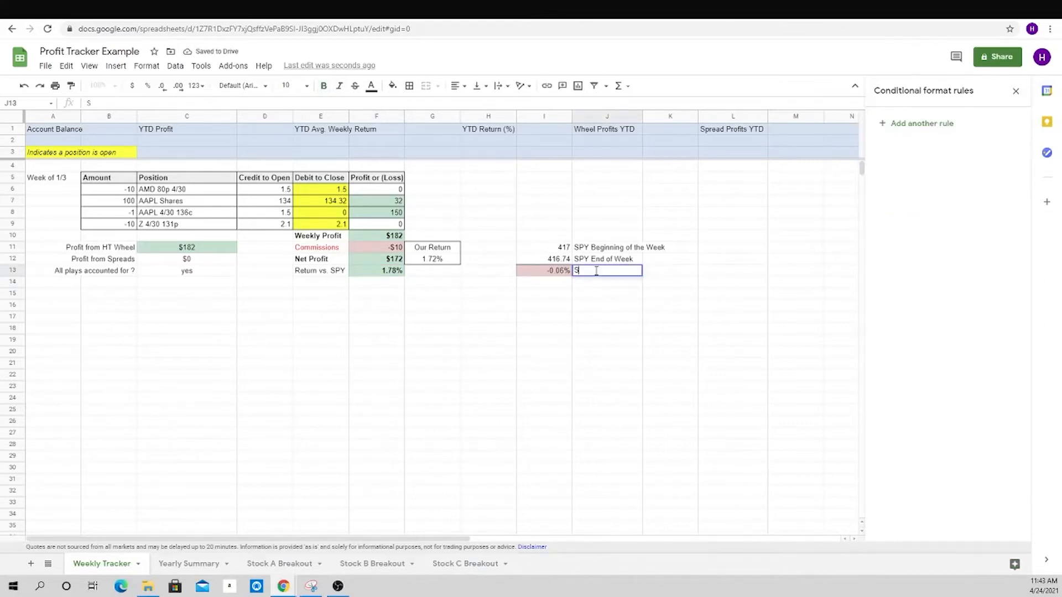
{"action": "type", "text": "PY Weekly Return"}
{"action": "key", "text": "Return"}
{"action": "left_click_drag", "start_coordinate": [544, 270], "coordinate": [598, 270]}
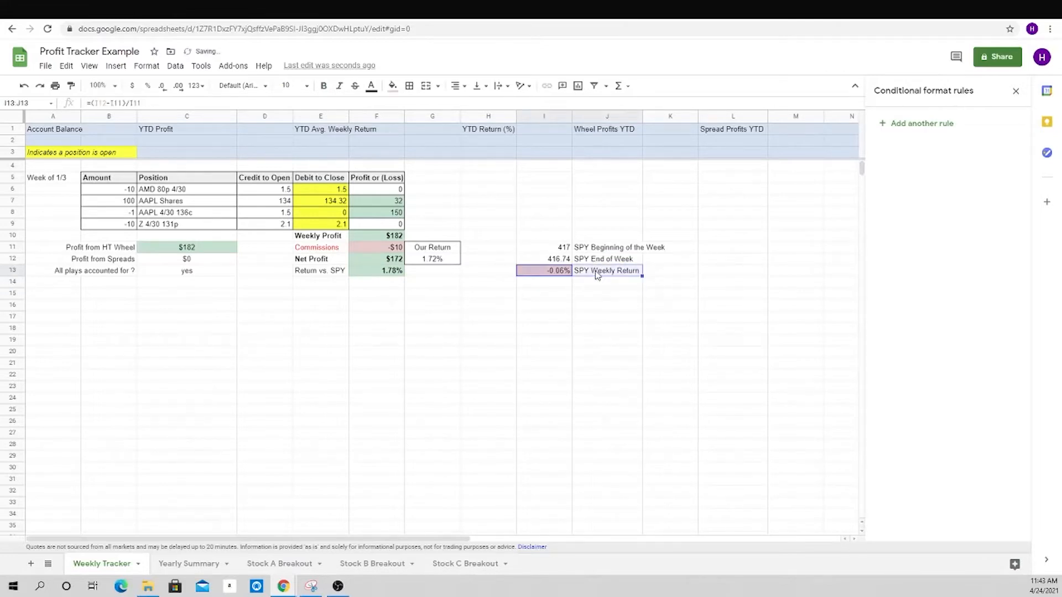
{"action": "left_click", "coordinate": [366, 330]}
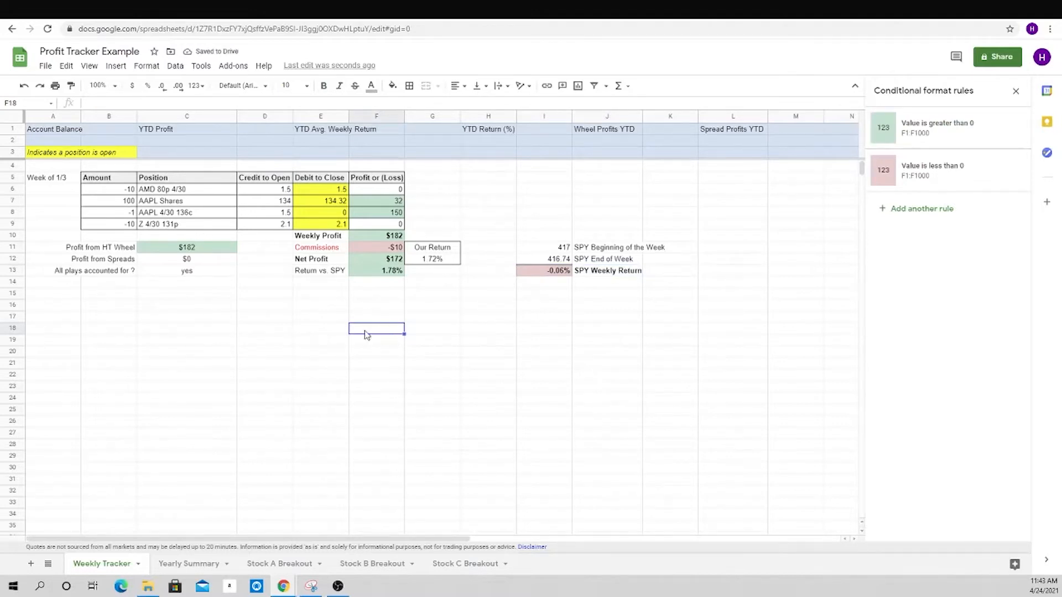
- Insert a row above the Z 4/30 131p position with an amount of -10 and a credit to open of 2
{"action": "left_click", "coordinate": [161, 214]}
{"action": "left_click", "coordinate": [165, 225]}
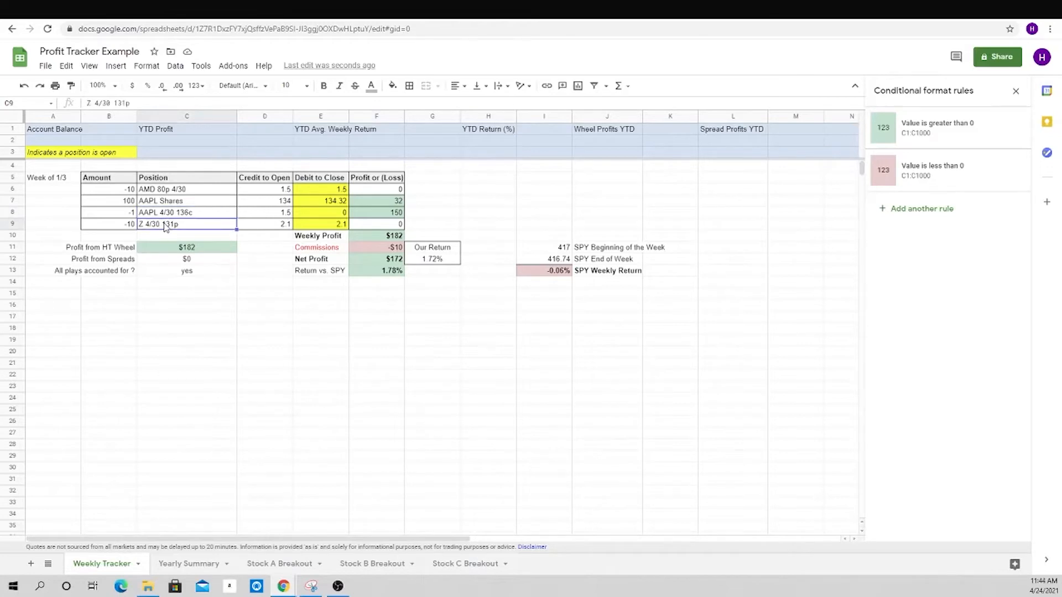
{"action": "key", "text": "shift+space"}
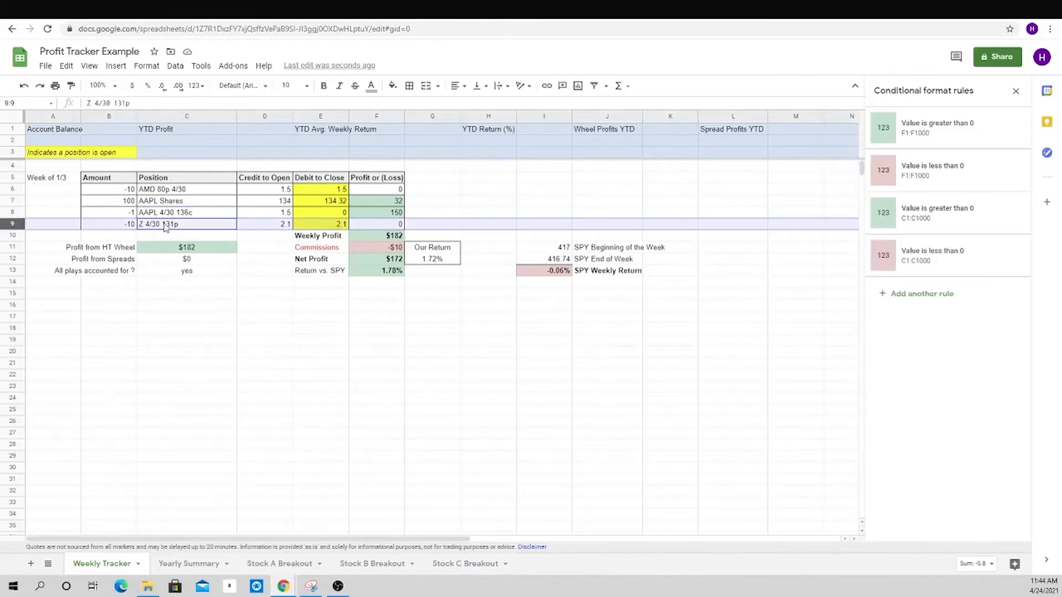
{"action": "right_click", "coordinate": [165, 226]}
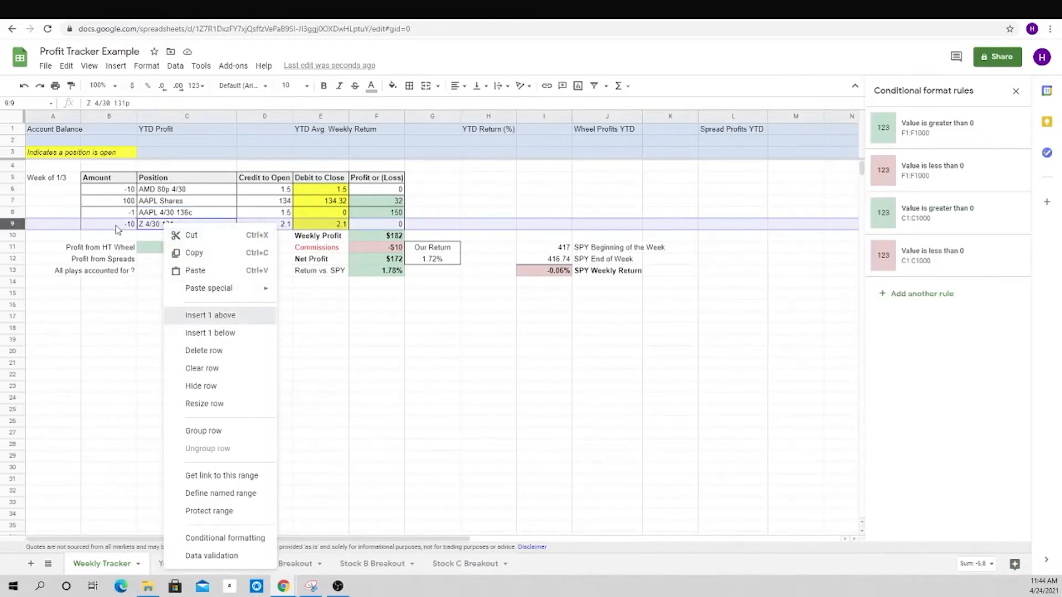
{"action": "left_click", "coordinate": [134, 226]}
{"action": "type", "text": "-10"}
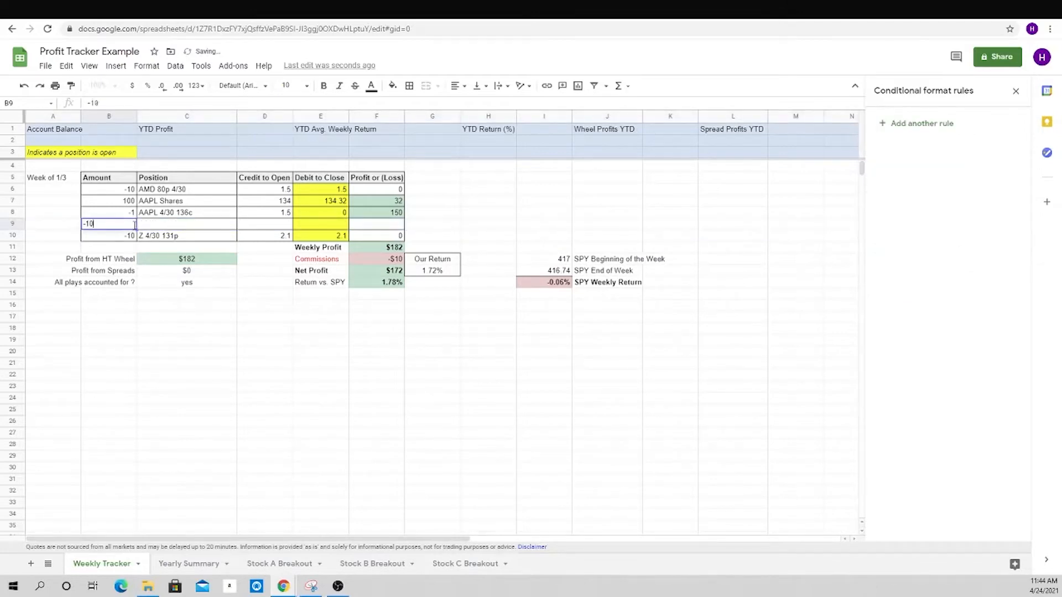
{"action": "key", "text": "Tab"}
{"action": "key", "text": "Tab"}
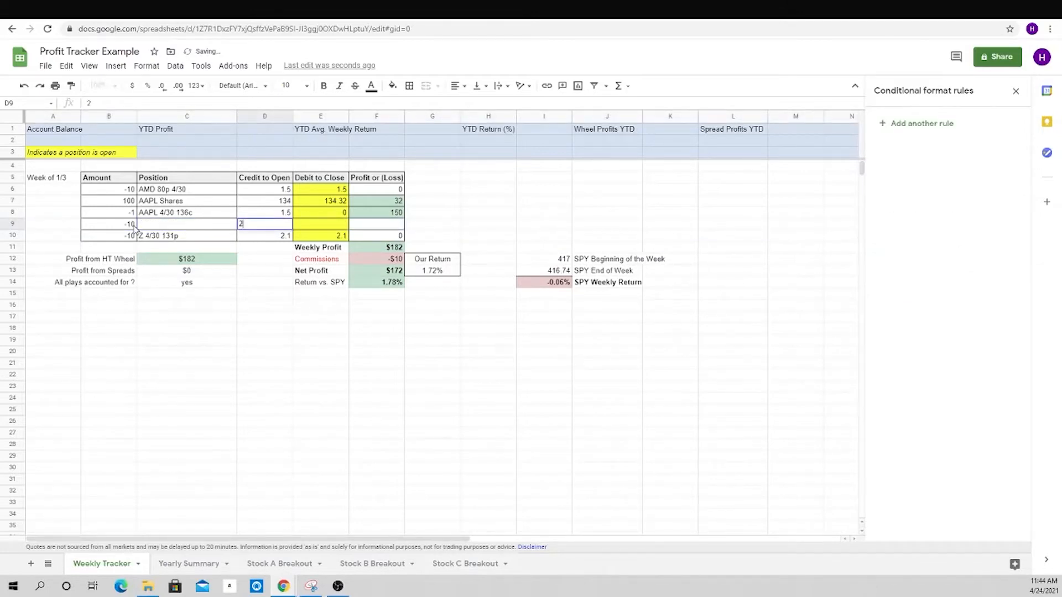
{"action": "type", "text": "2"}
- Fill the profit formula from F8 down into F9 of the new row
{"action": "key", "text": "Tab"}
{"action": "key", "text": "Tab"}
{"action": "key", "text": "Up"}
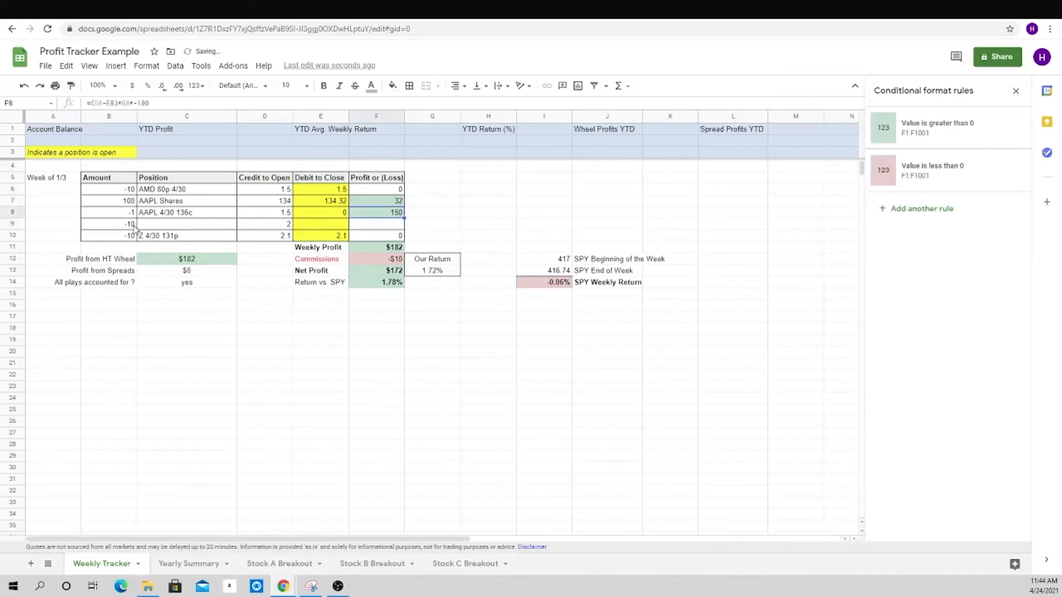
{"action": "key", "text": "shift+Down"}
{"action": "key", "text": "ctrl+d"}
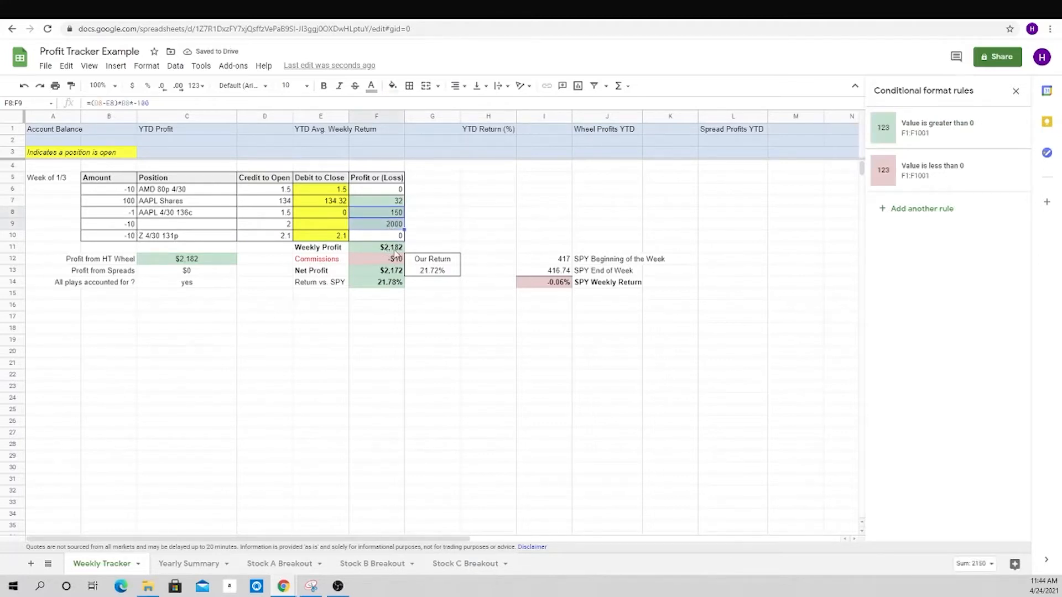
{"action": "left_click", "coordinate": [450, 225]}
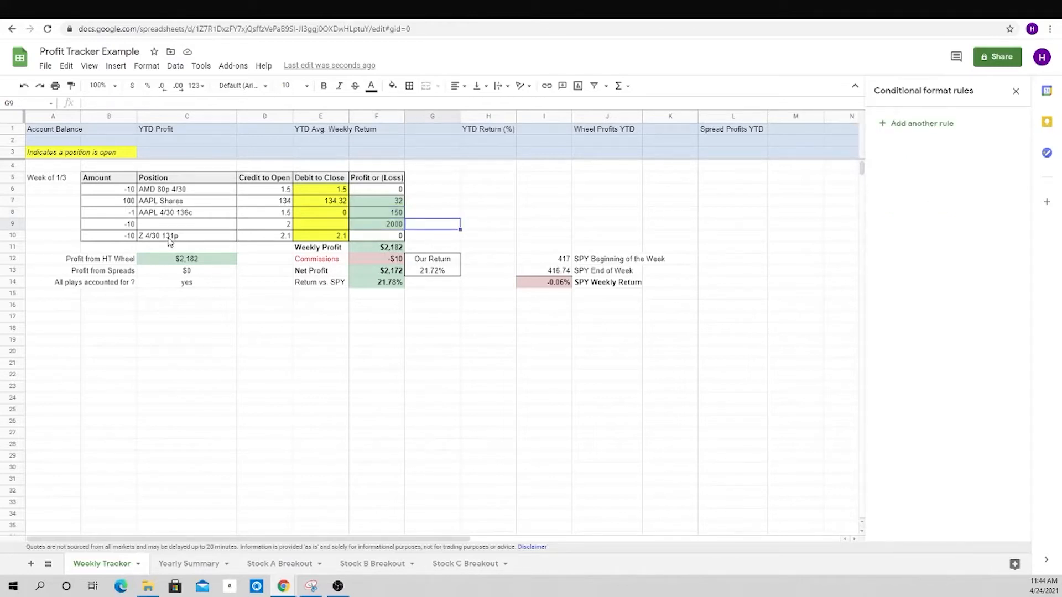
- Undo the row insertion together with its entries and the filled profit formula
{"action": "key", "text": "ctrl+z"}
{"action": "key", "text": "ctrl+z"}
{"action": "key", "text": "ctrl+z"}
{"action": "key", "text": "ctrl+z"}
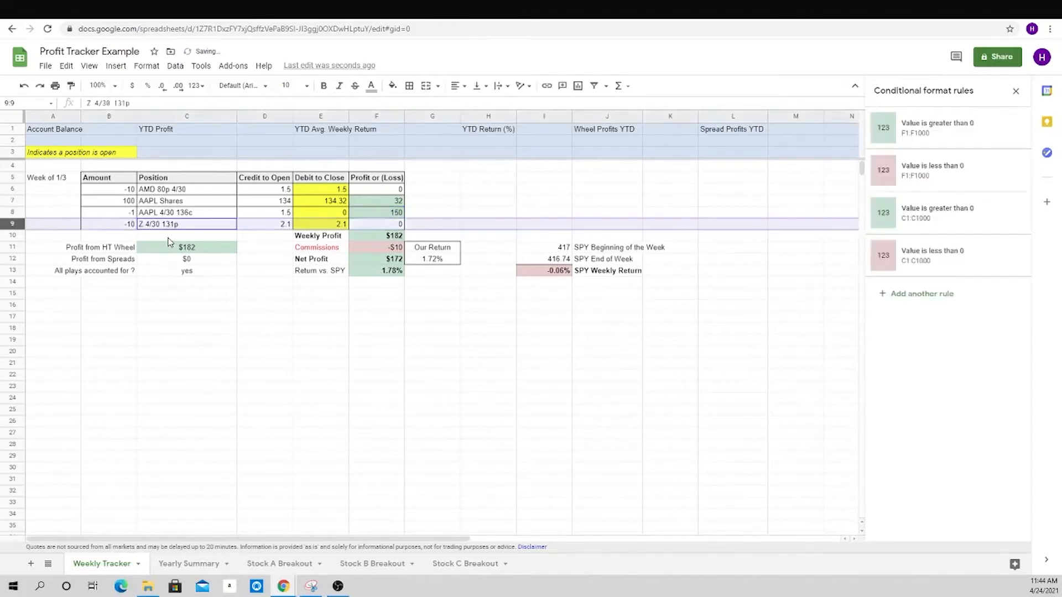
{"action": "left_click", "coordinate": [252, 330]}
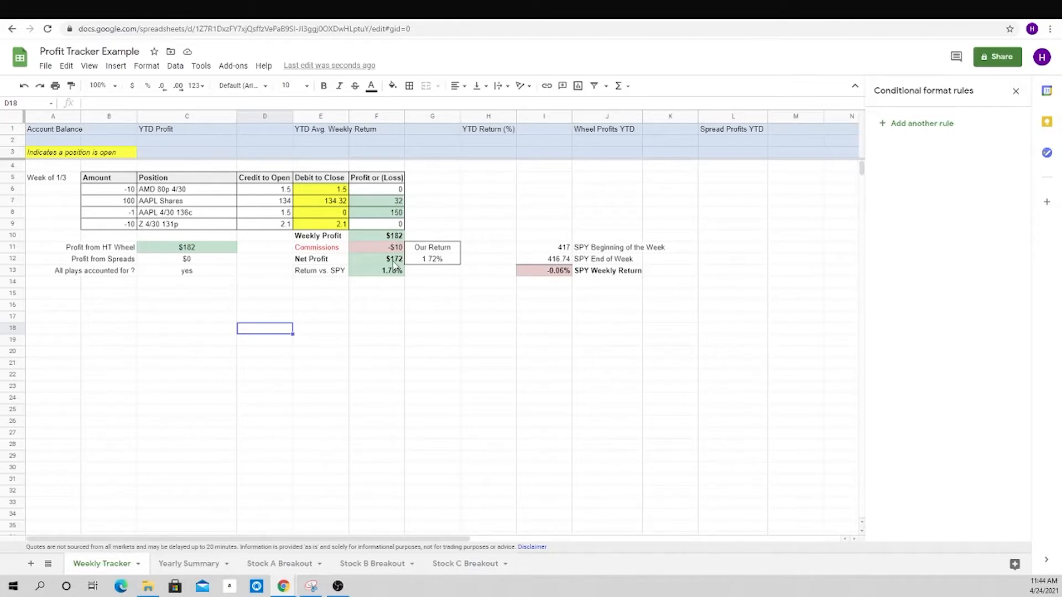
{"action": "left_click", "coordinate": [435, 261]}
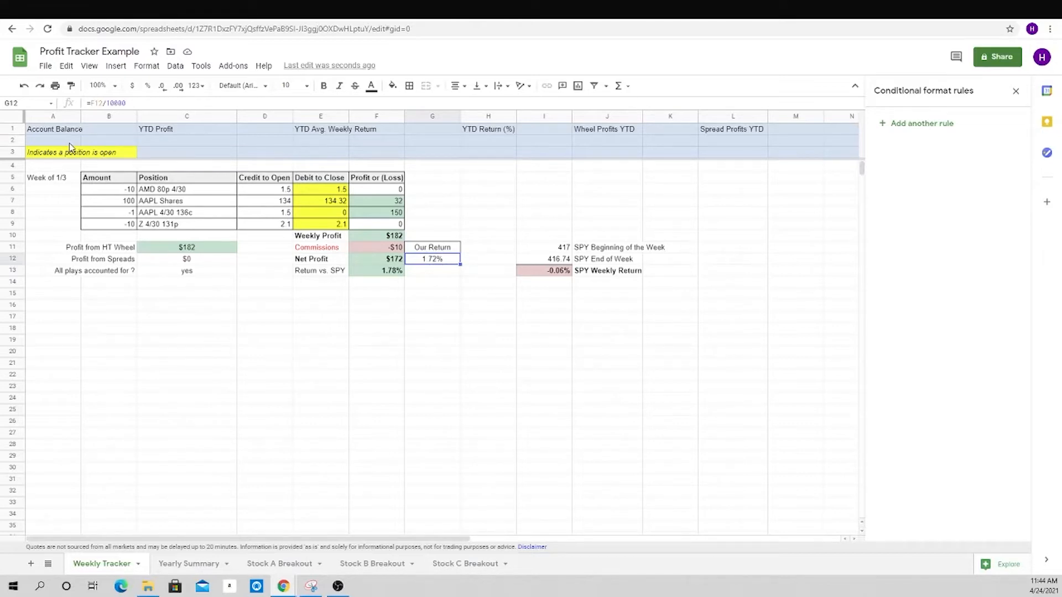
- Enter the formula =sumif(E:E,"Net Profit",F:F) in cell C2 under YTD Profit
{"action": "left_click", "coordinate": [179, 145]}
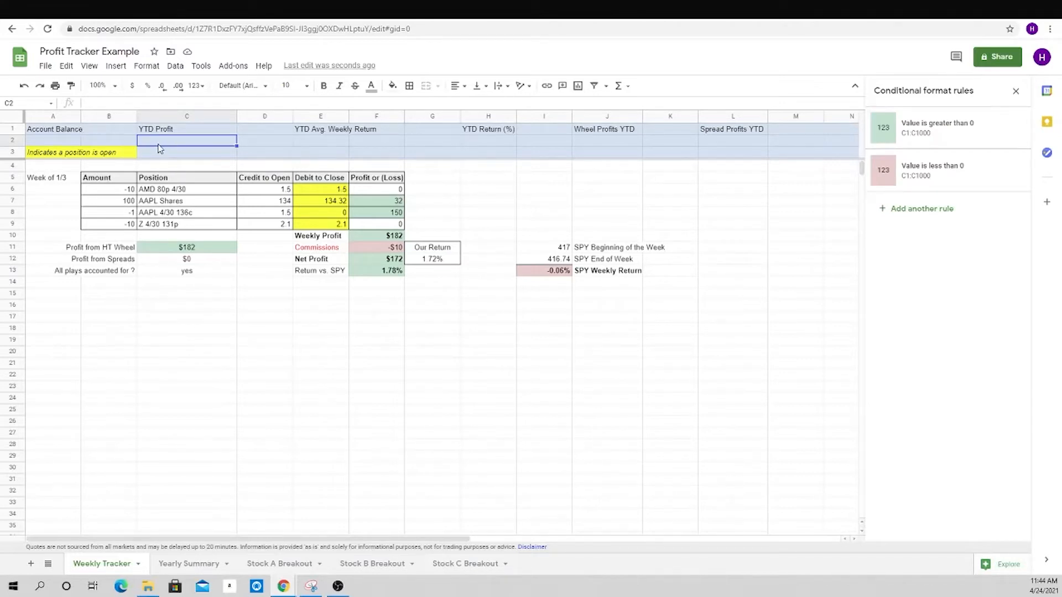
{"action": "type", "text": "=sumif"}
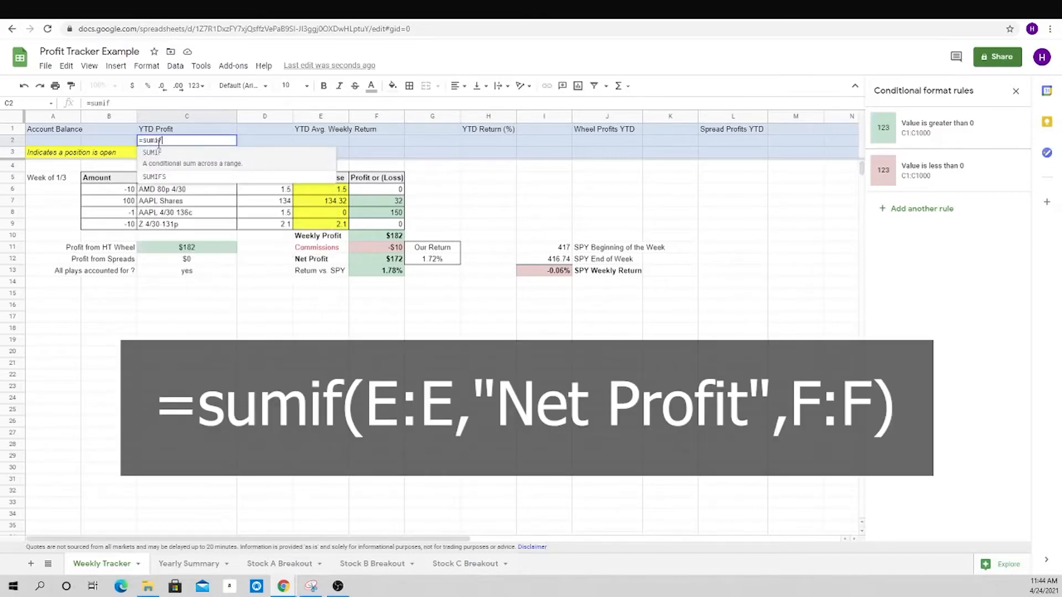
{"action": "type", "text": "(E"}
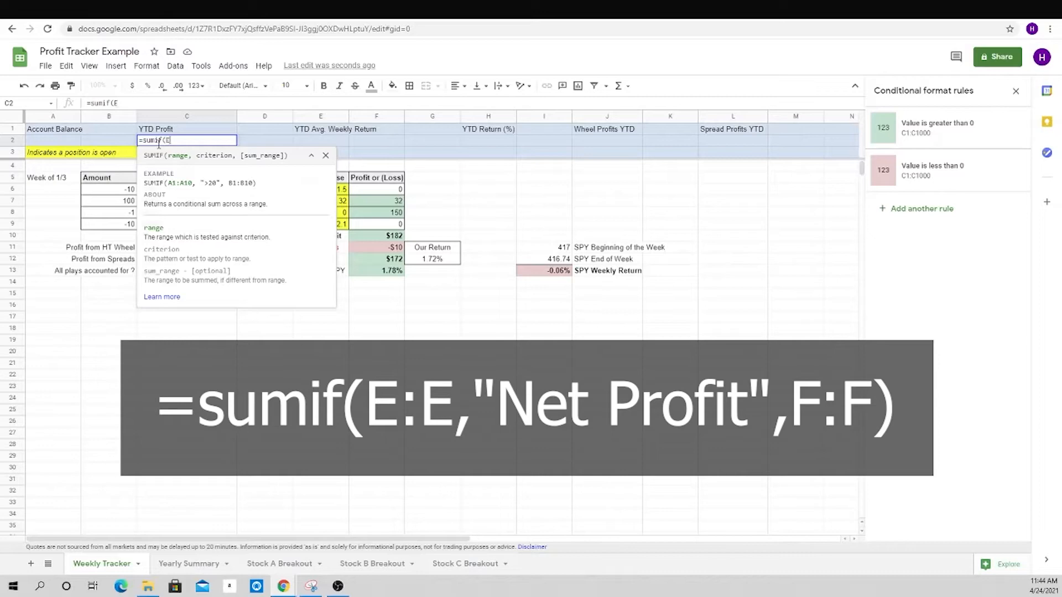
{"action": "left_click", "coordinate": [312, 117]}
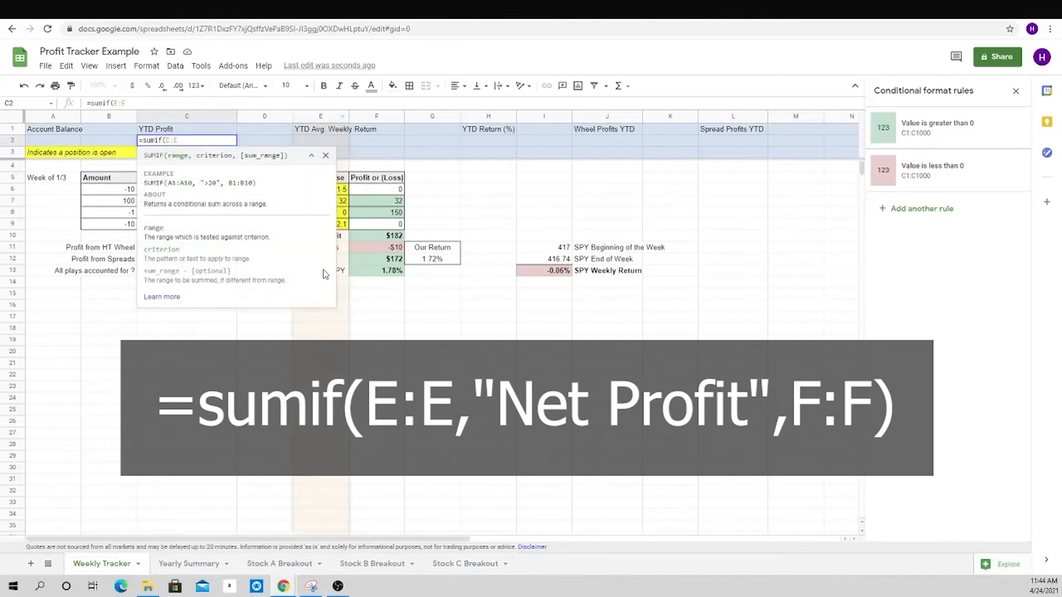
{"action": "type", "text": ",\"Net Profit"}
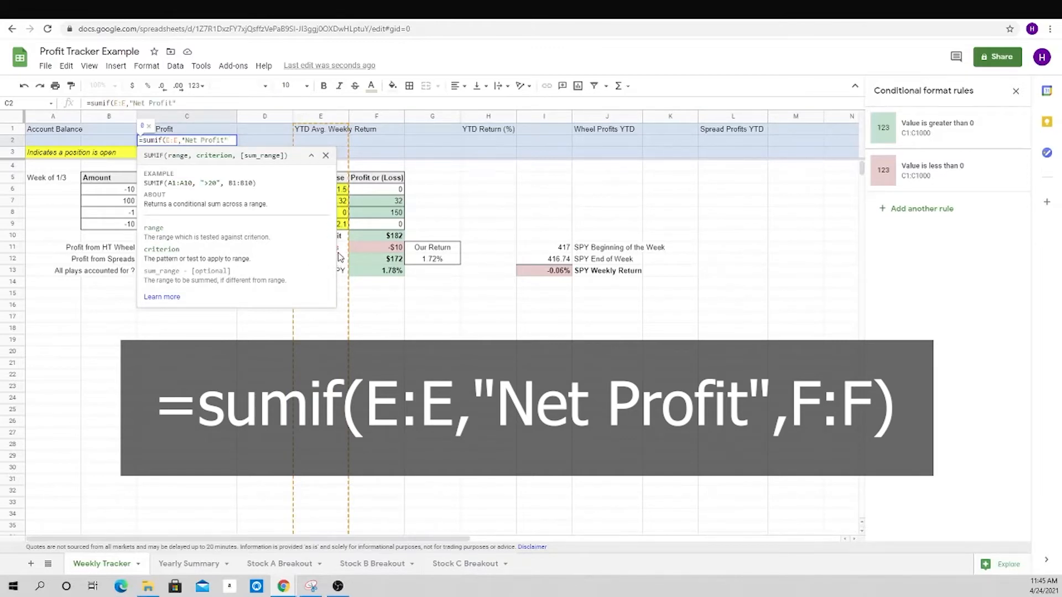
{"action": "left_click", "coordinate": [326, 155]}
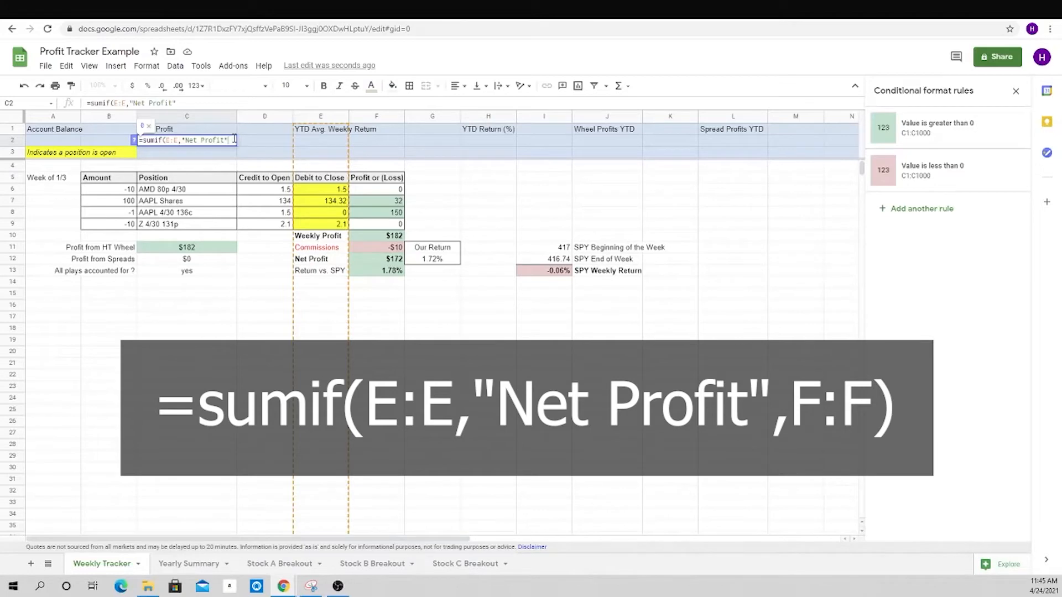
{"action": "type", "text": ","}
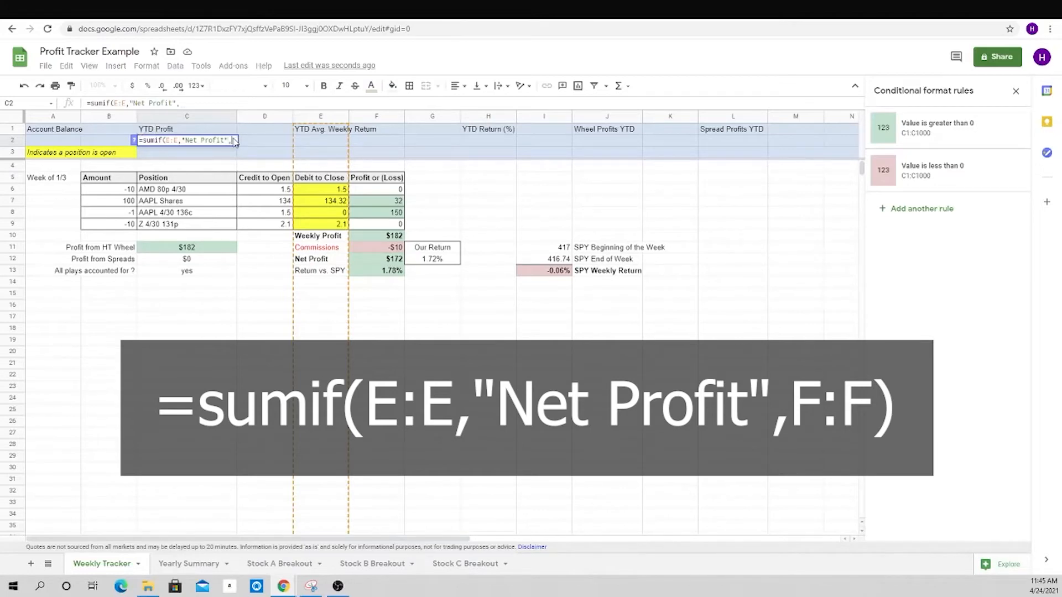
{"action": "left_click", "coordinate": [379, 121]}
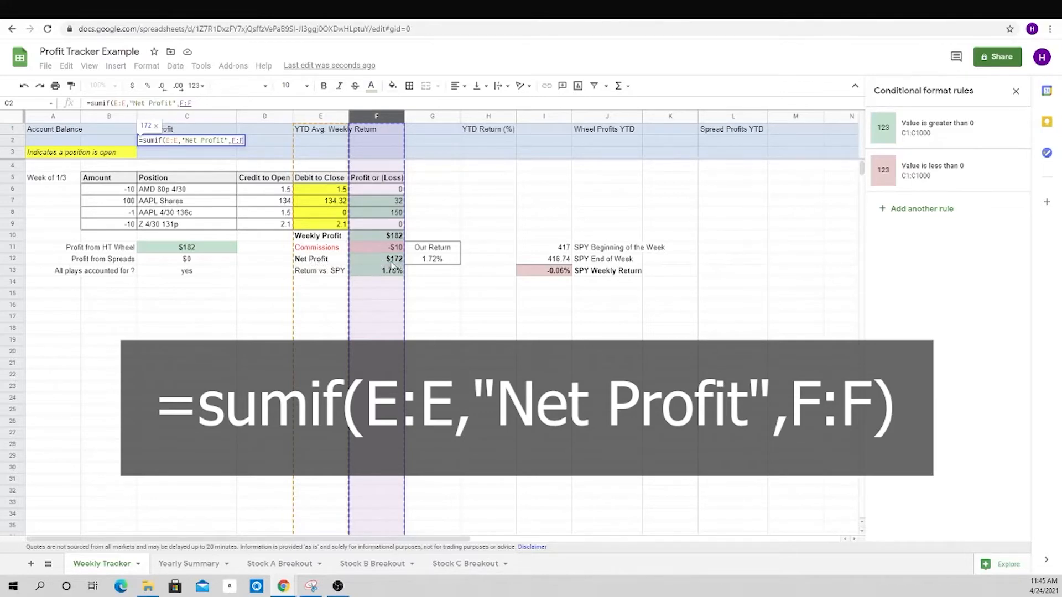
{"action": "left_click", "coordinate": [209, 104]}
{"action": "key", "text": "Return"}
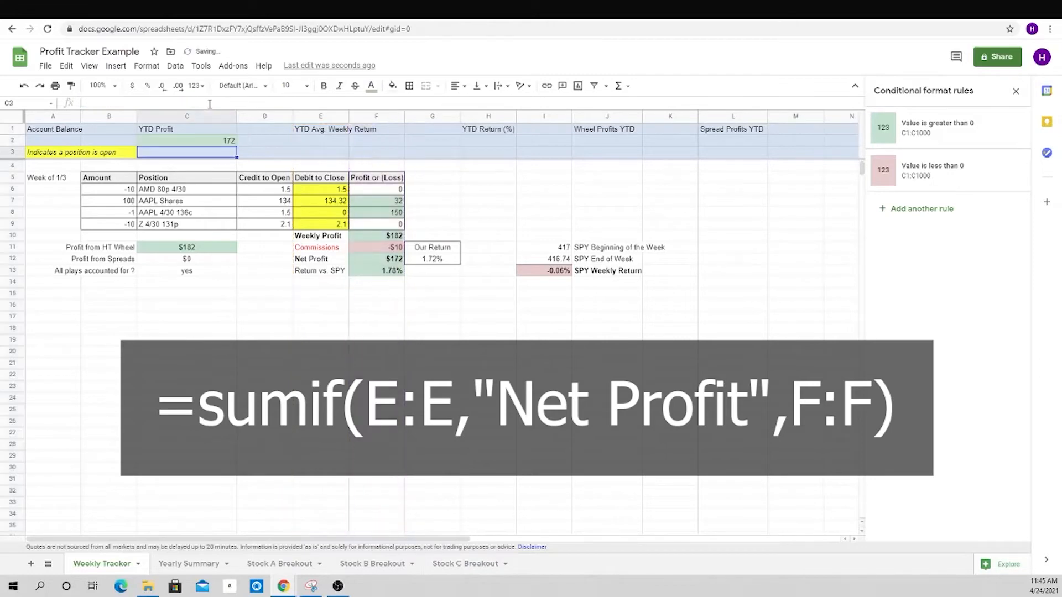
- Make the YTD Profit heading and its value in C1:C2 bold and centred
{"action": "left_click_drag", "start_coordinate": [191, 131], "coordinate": [225, 140]}
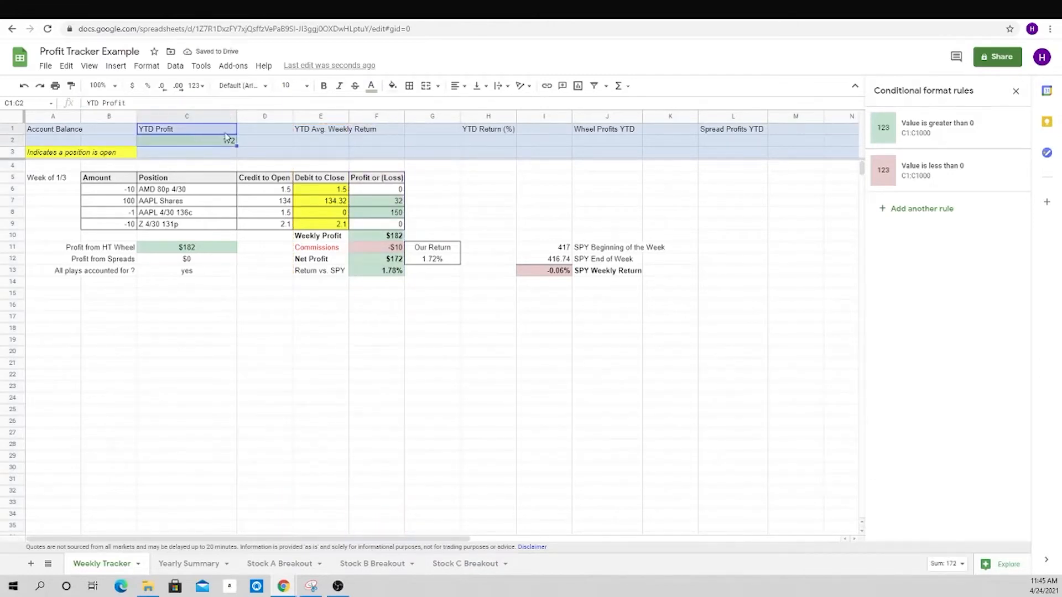
{"action": "left_click", "coordinate": [459, 86]}
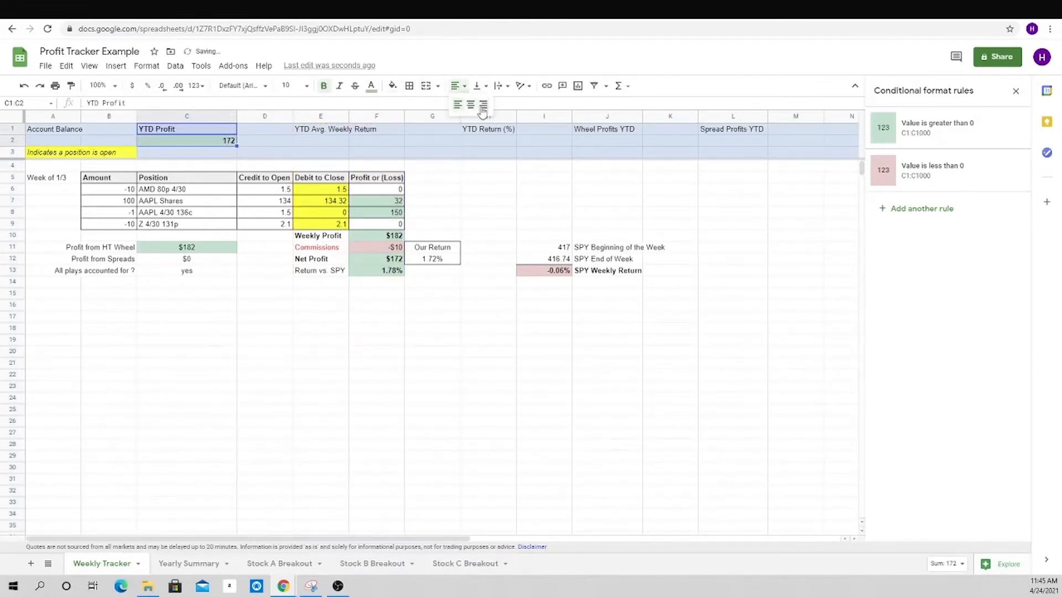
{"action": "left_click", "coordinate": [472, 111]}
- Format the YTD Profit value in C2 as dollar currency without decimal places
{"action": "left_click", "coordinate": [200, 144]}
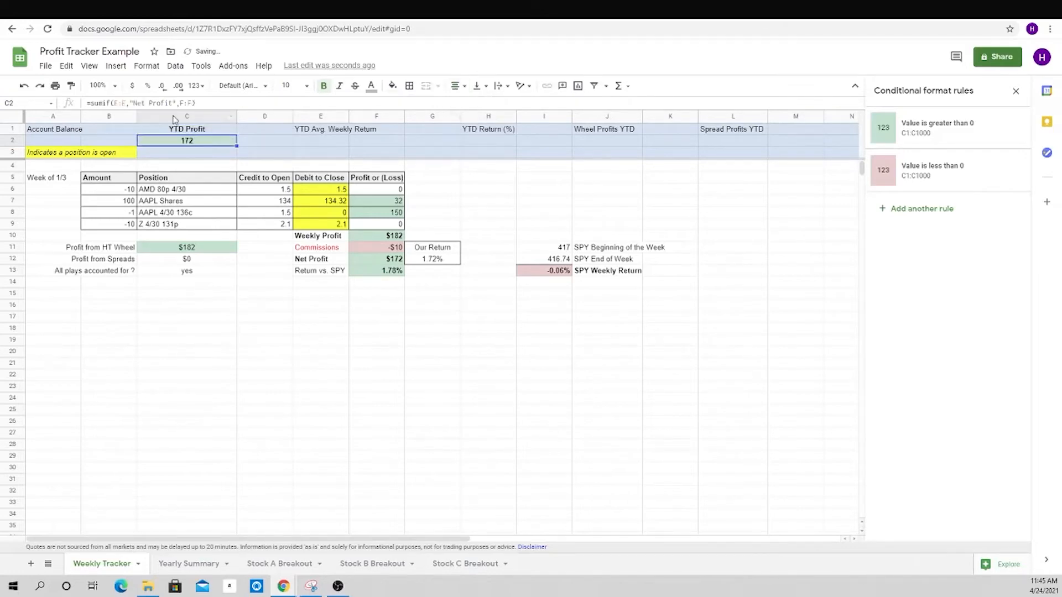
{"action": "left_click", "coordinate": [131, 86]}
{"action": "left_click", "coordinate": [162, 87]}
{"action": "left_click", "coordinate": [162, 87]}
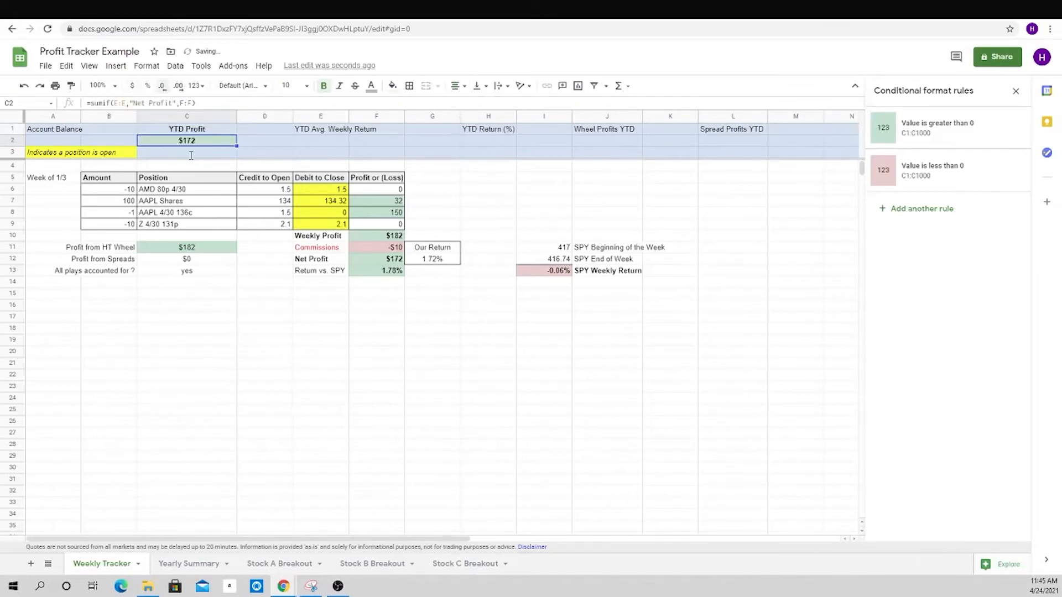
- Enter a trial Net Profit label in E19 with the value 500 in F19 to test the YTD Profit sum
{"action": "left_click", "coordinate": [308, 329]}
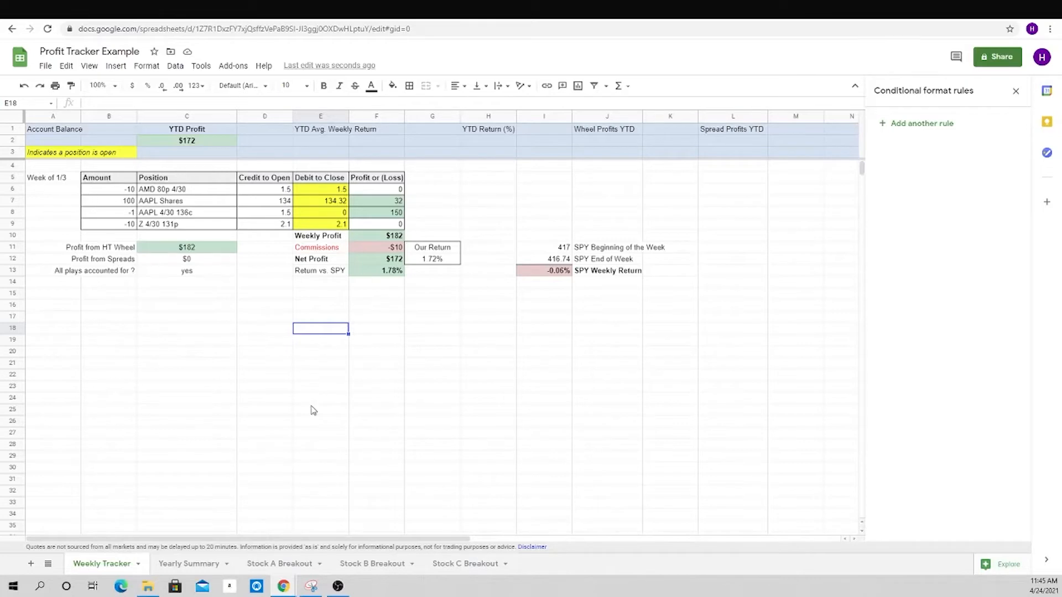
{"action": "left_click", "coordinate": [321, 340]}
{"action": "type", "text": "Ne"}
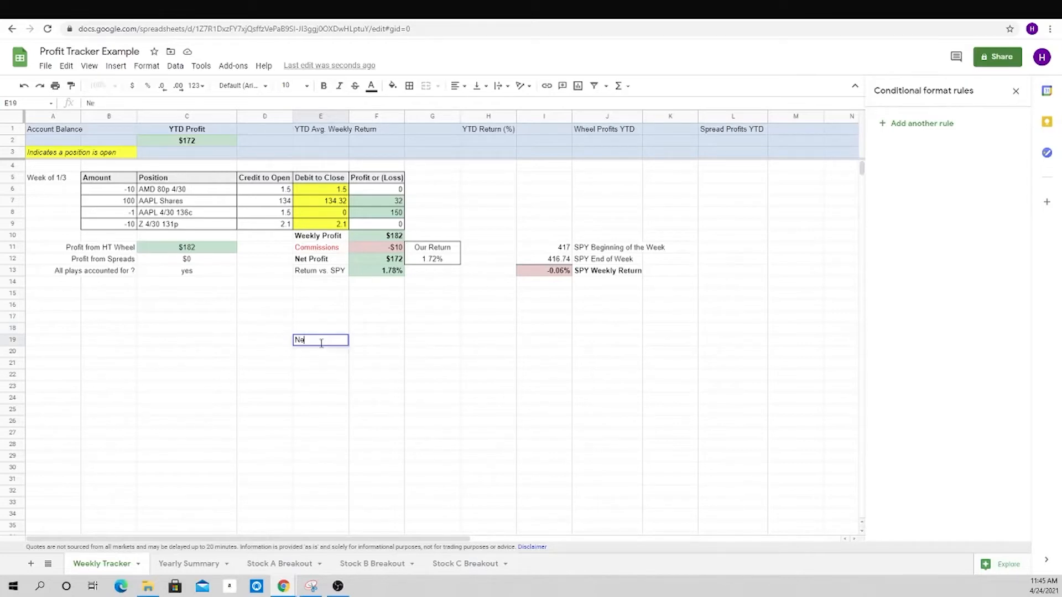
{"action": "type", "text": "t Profit"}
{"action": "key", "text": "Tab"}
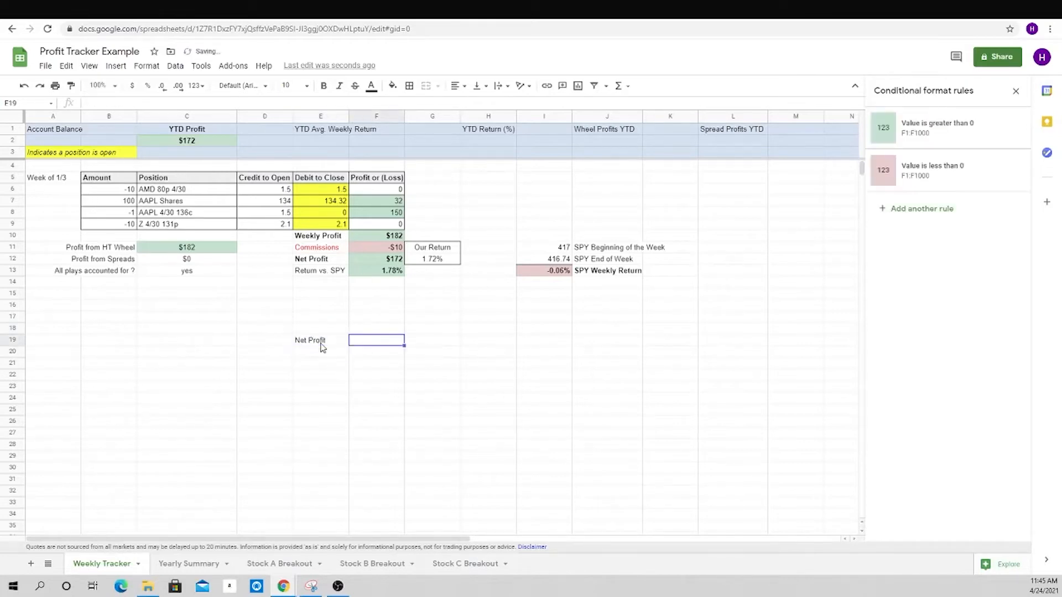
{"action": "type", "text": "500"}
{"action": "key", "text": "Return"}
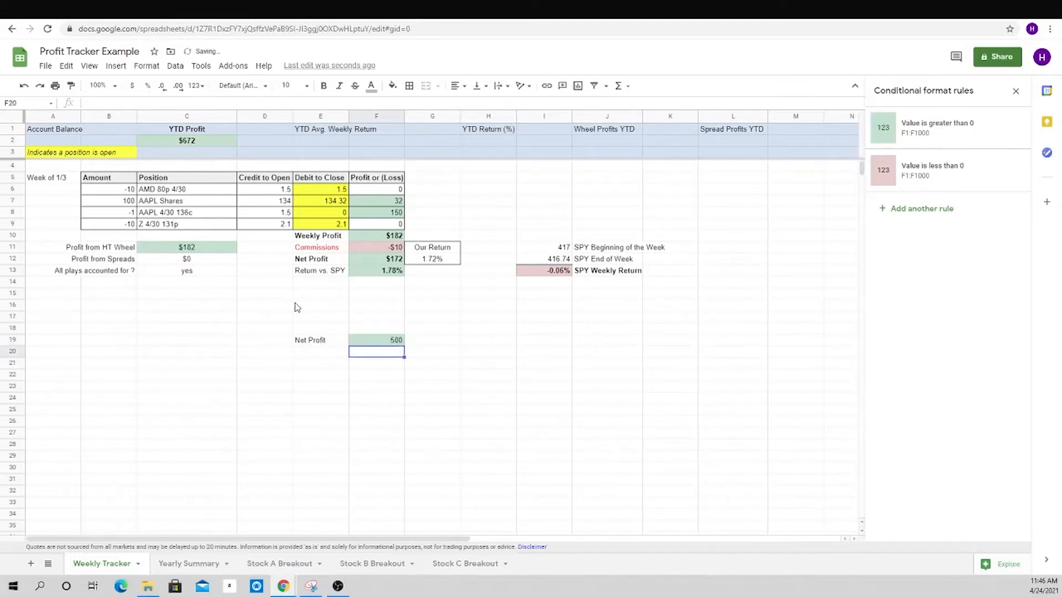
- Clear the trial Net Profit label and its value from E19:F19
{"action": "left_click", "coordinate": [373, 338]}
{"action": "key", "text": "Delete"}
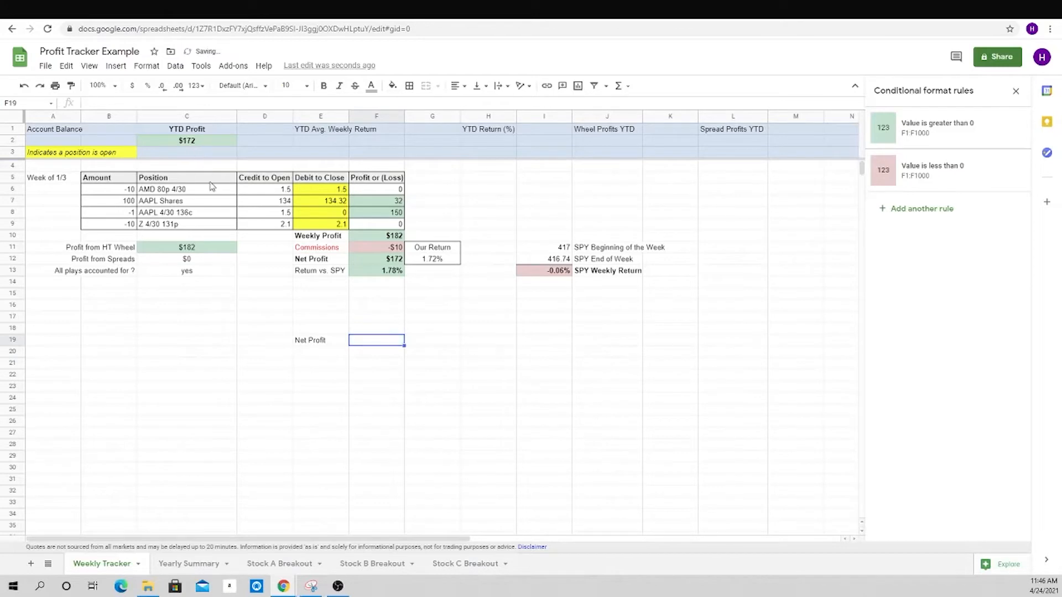
{"action": "left_click_drag", "start_coordinate": [310, 340], "coordinate": [376, 349]}
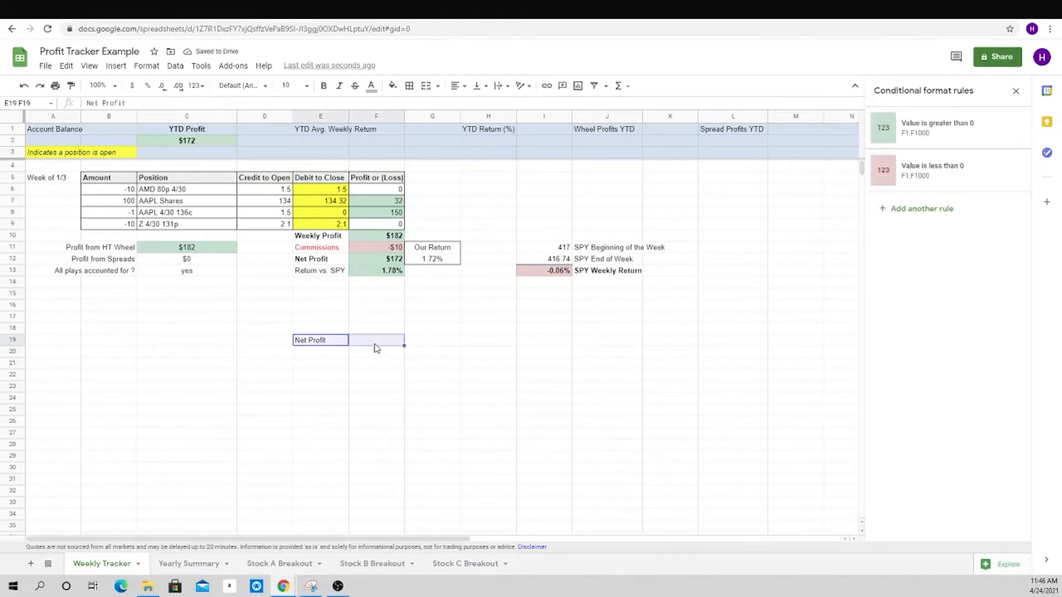
{"action": "key", "text": "Delete"}
{"action": "left_click", "coordinate": [353, 385]}
{"action": "left_click", "coordinate": [185, 145]}
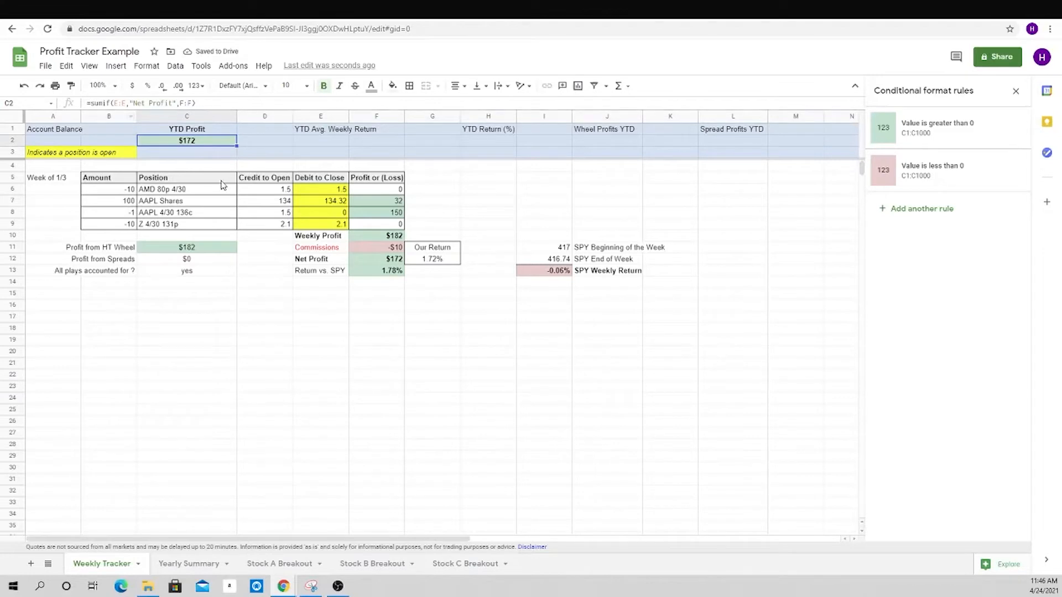
- Enter the formula =AVERAGE(G:G) in cell E2 under YTD Avg. Weekly Return
{"action": "left_click", "coordinate": [325, 142]}
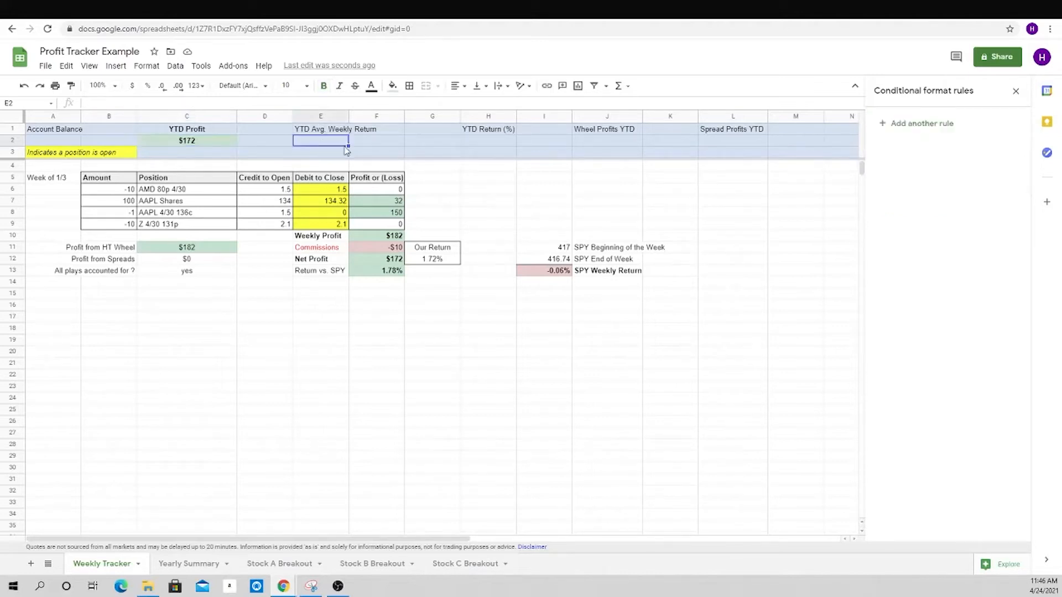
{"action": "type", "text": "=average"}
{"action": "key", "text": "Tab"}
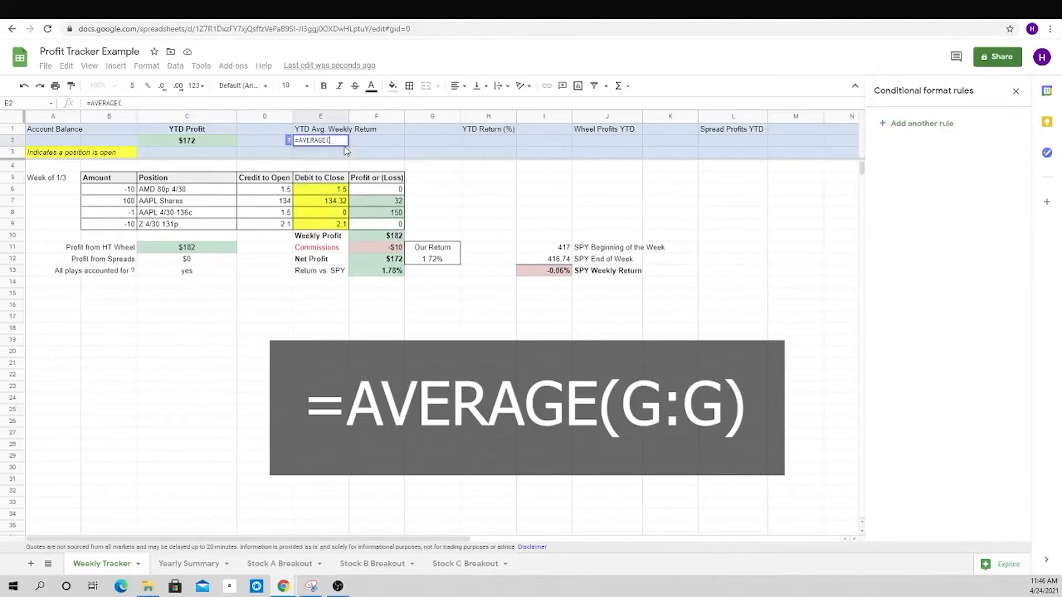
{"action": "key", "text": "Right"}
{"action": "key", "text": "Right"}
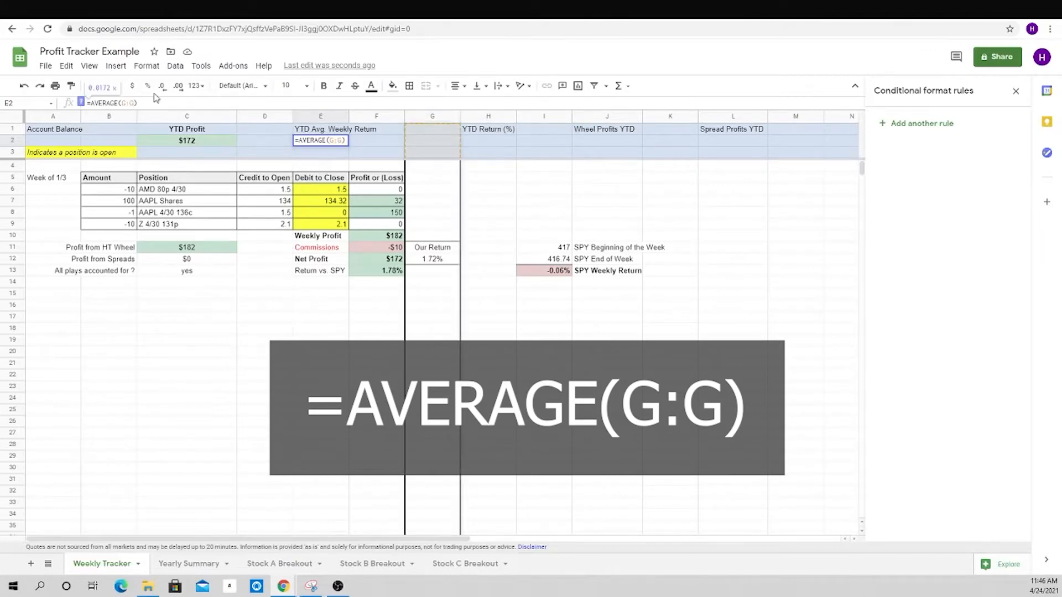
{"action": "key", "text": "Return"}
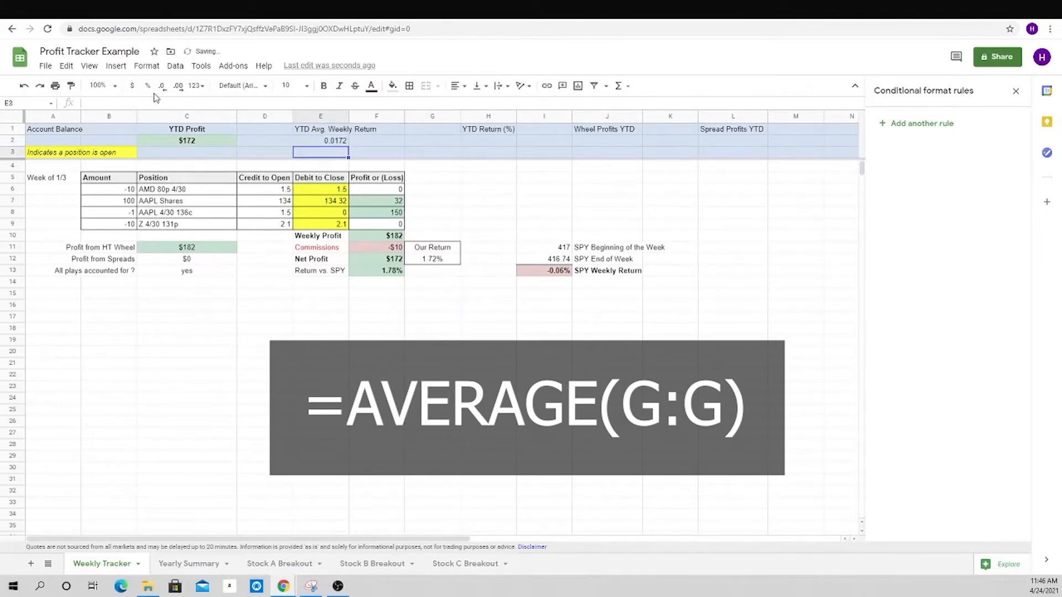
- Format the average in E2 as a percentage and make E1:E2 centred and bold
{"action": "key", "text": "Up"}
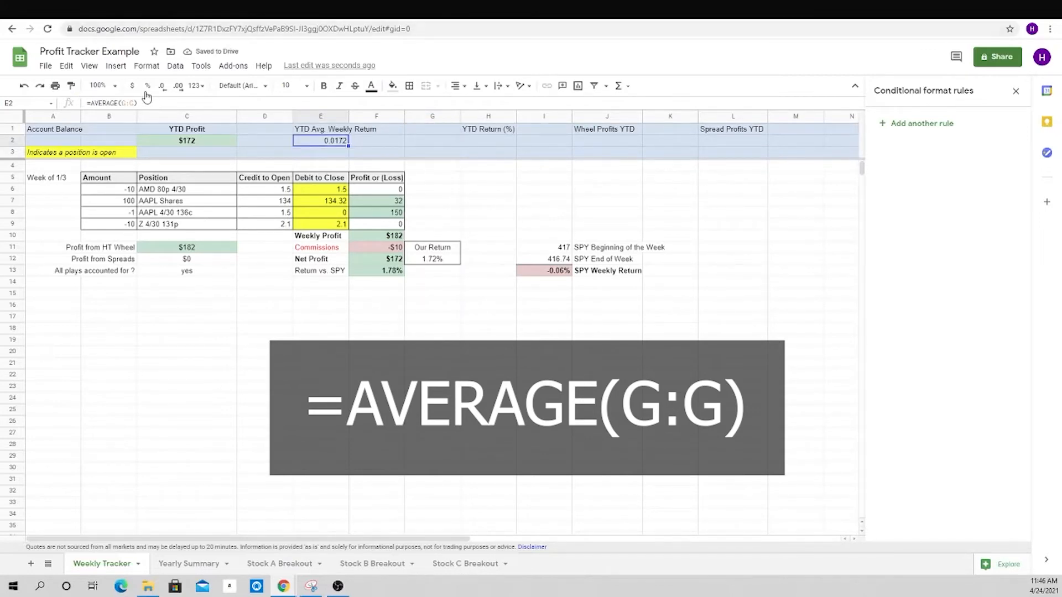
{"action": "left_click", "coordinate": [147, 86]}
{"action": "left_click_drag", "start_coordinate": [321, 131], "coordinate": [322, 143]}
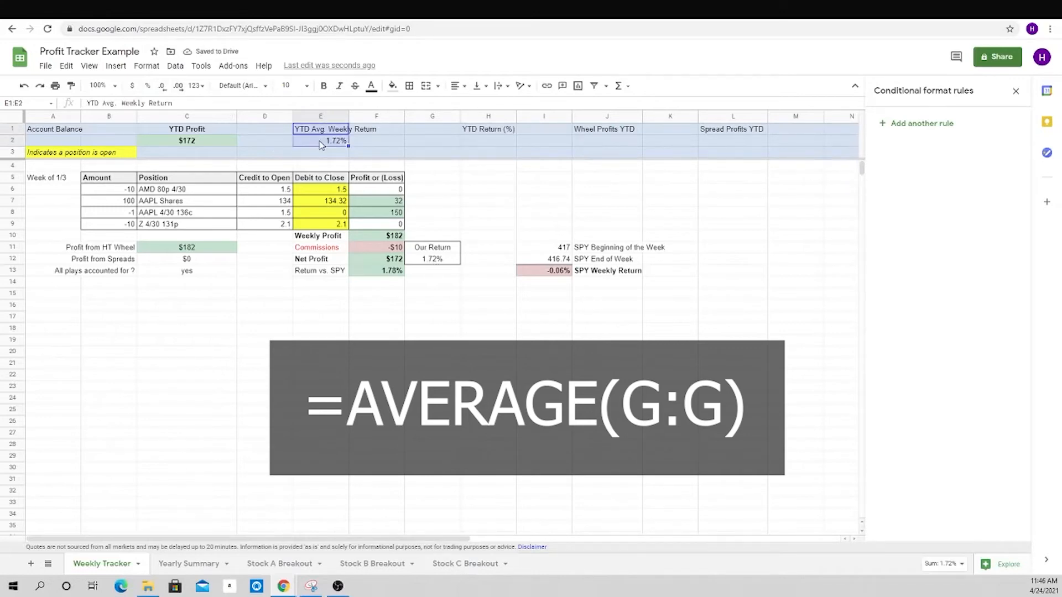
{"action": "left_click", "coordinate": [454, 86]}
{"action": "left_click", "coordinate": [469, 103]}
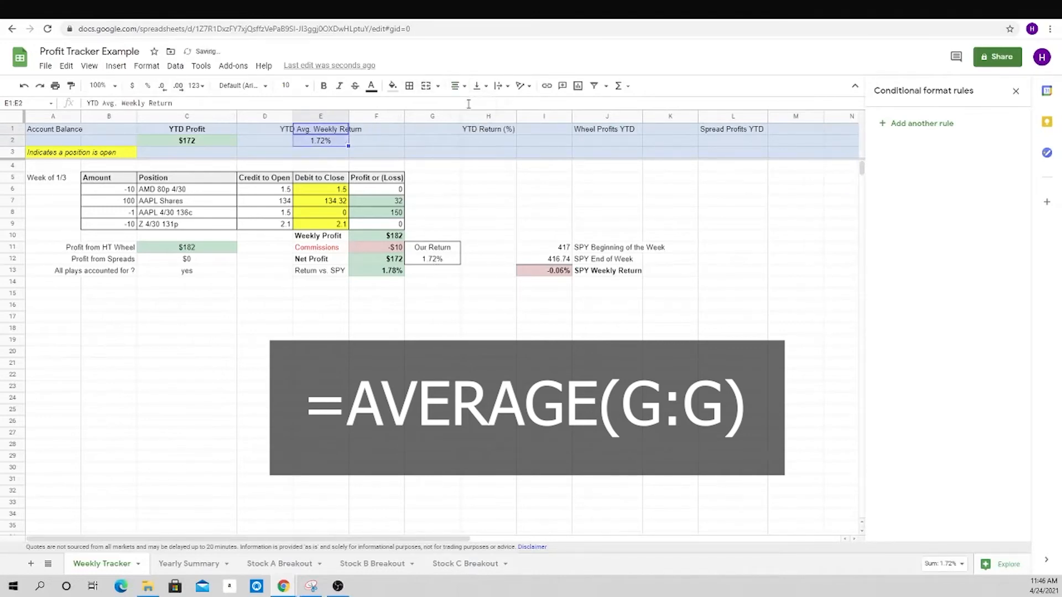
{"action": "key", "text": "ctrl+b"}
{"action": "left_click", "coordinate": [325, 142]}
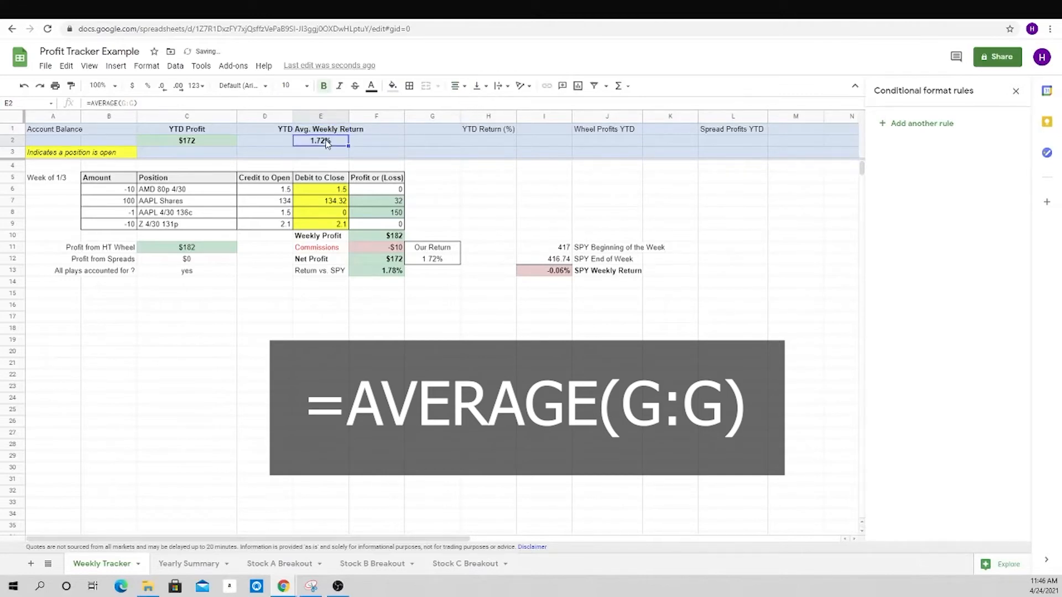
- Add a conditional format rule to row 2 (A2:Z2) that colours values greater than 0 with the default green
{"action": "left_click", "coordinate": [16, 141]}
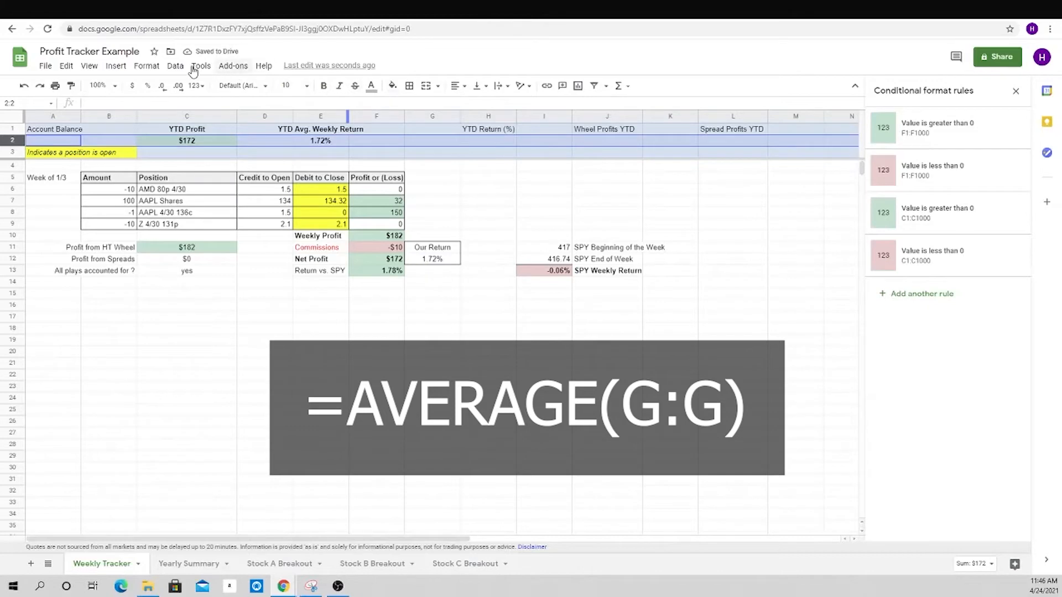
{"action": "left_click", "coordinate": [146, 66]}
{"action": "mouse_move", "coordinate": [200, 65]}
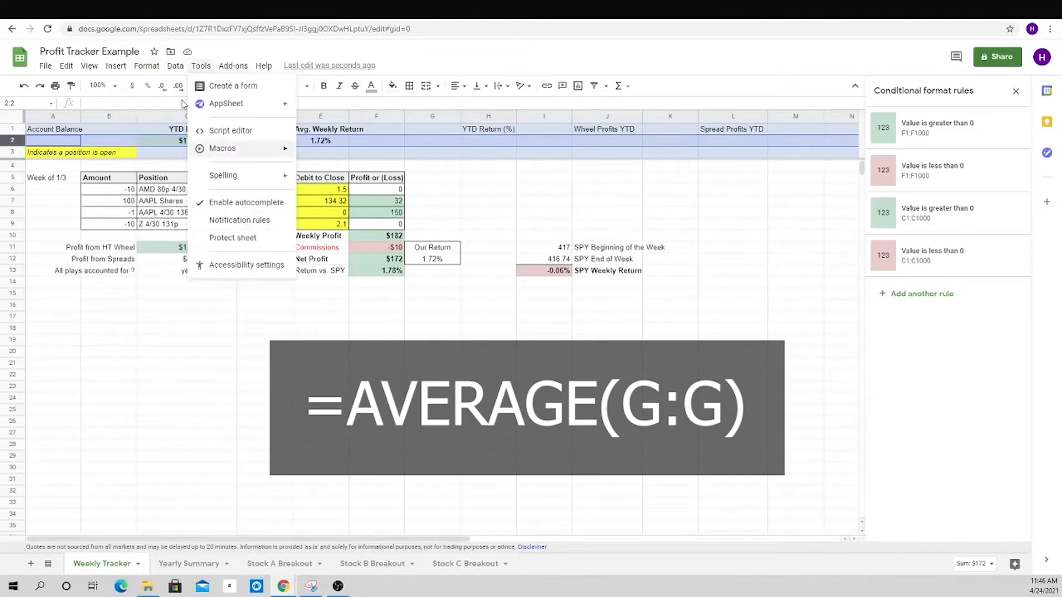
{"action": "mouse_move", "coordinate": [147, 66]}
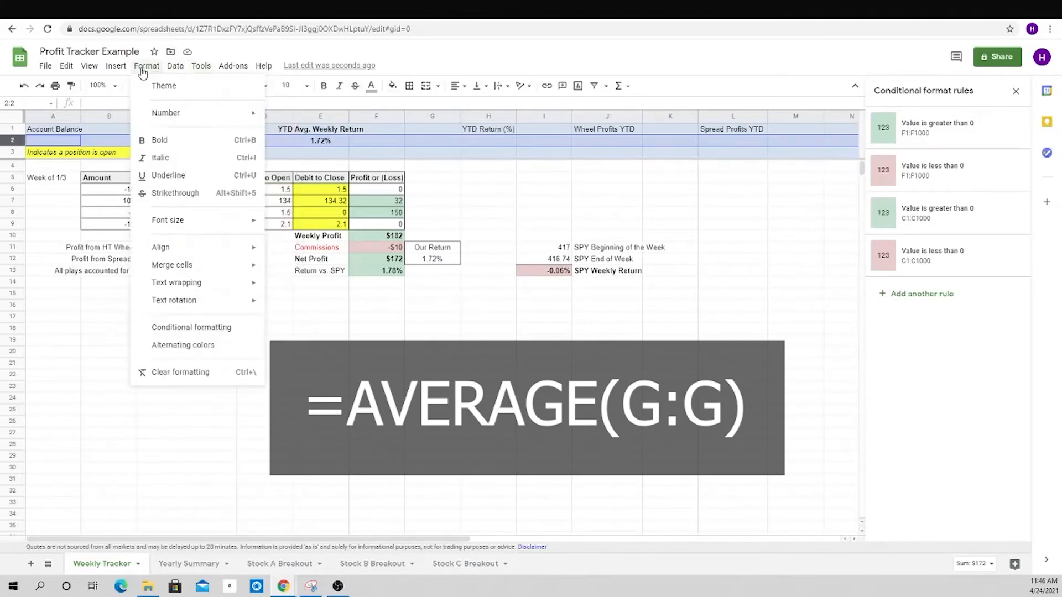
{"action": "left_click", "coordinate": [173, 331]}
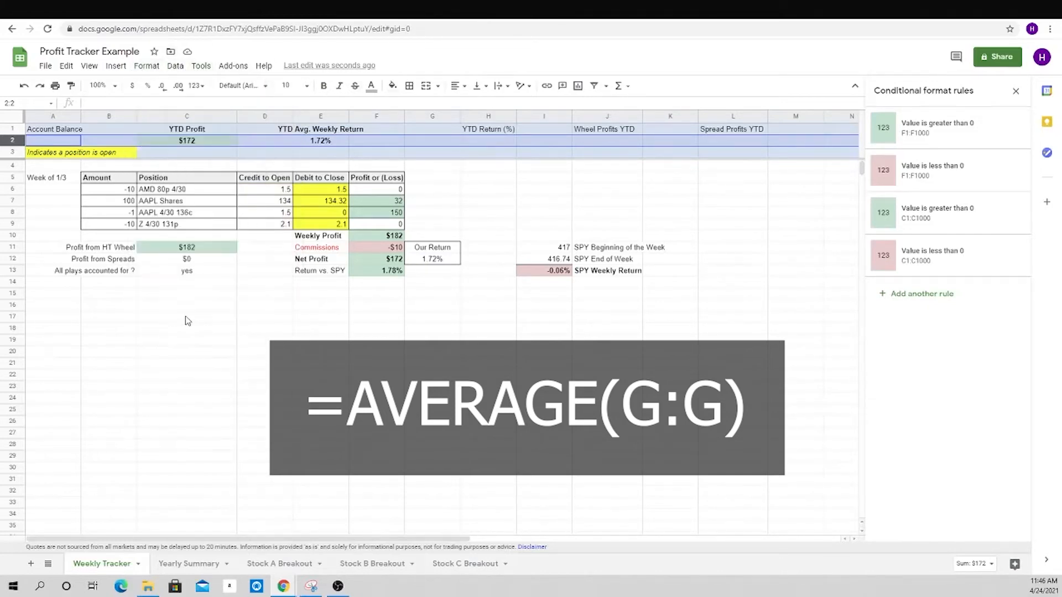
{"action": "left_click", "coordinate": [895, 293]}
{"action": "left_click", "coordinate": [924, 238]}
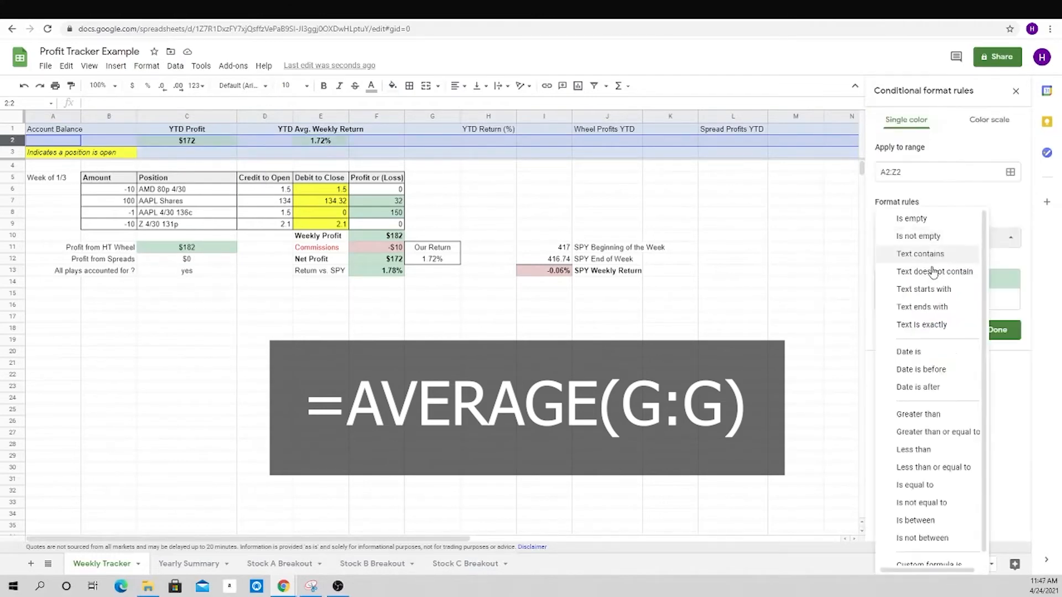
{"action": "left_click", "coordinate": [941, 413]}
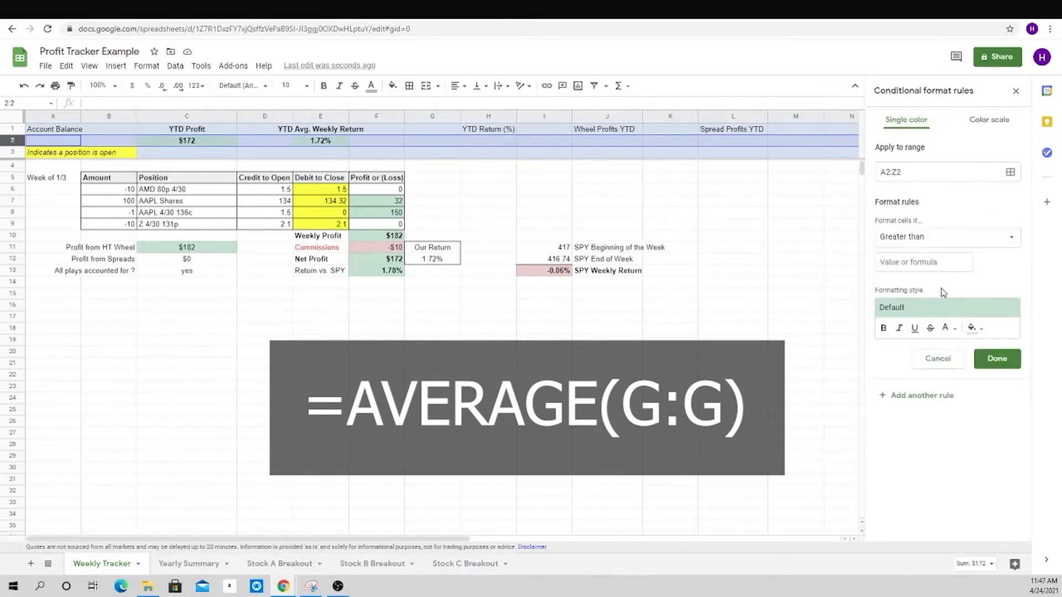
{"action": "left_click", "coordinate": [927, 402]}
{"action": "left_click", "coordinate": [906, 267]}
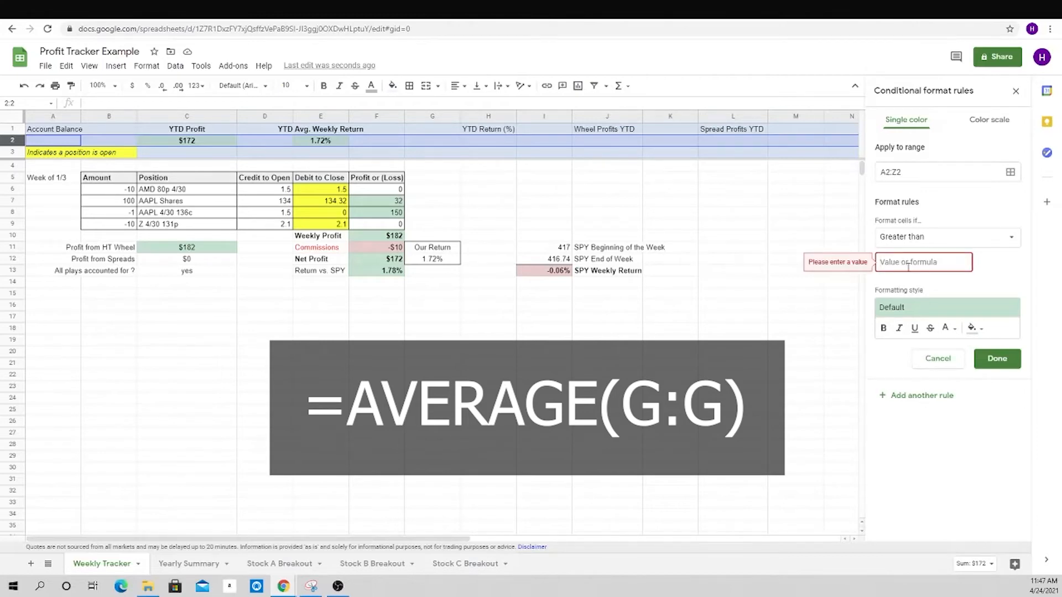
- Add a second conditional format rule to A2:Z2 that fills values less than 0 with light red
{"action": "left_click", "coordinate": [924, 397]}
{"action": "left_click", "coordinate": [912, 238]}
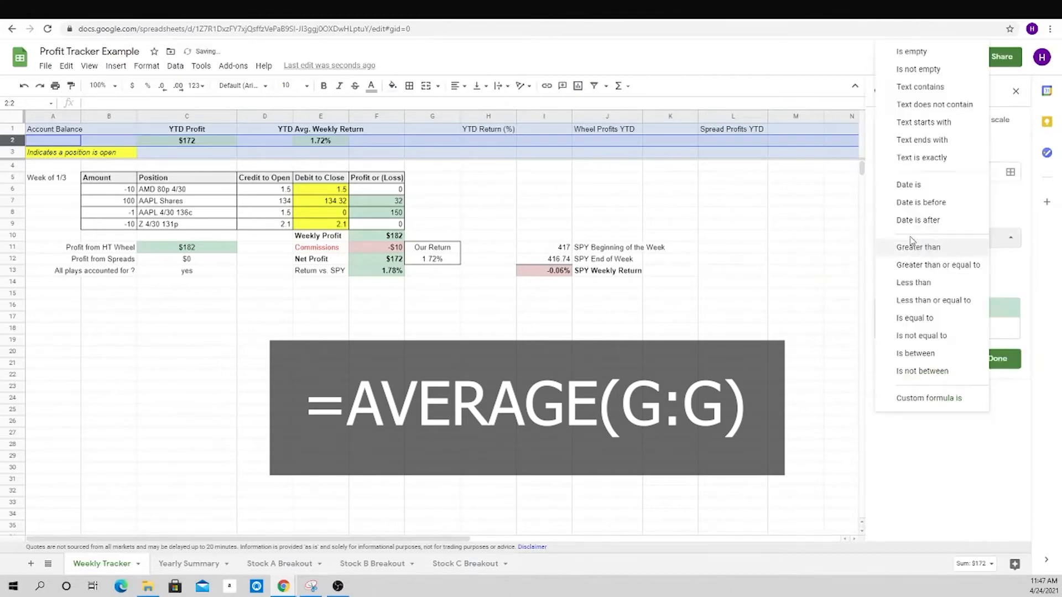
{"action": "left_click", "coordinate": [913, 283]}
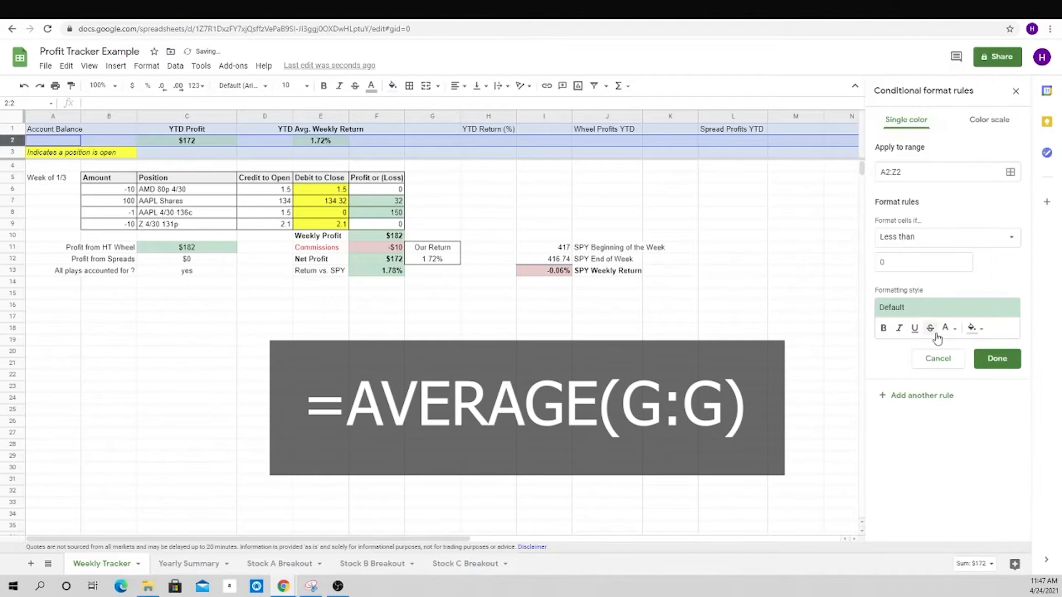
{"action": "left_click", "coordinate": [970, 329]}
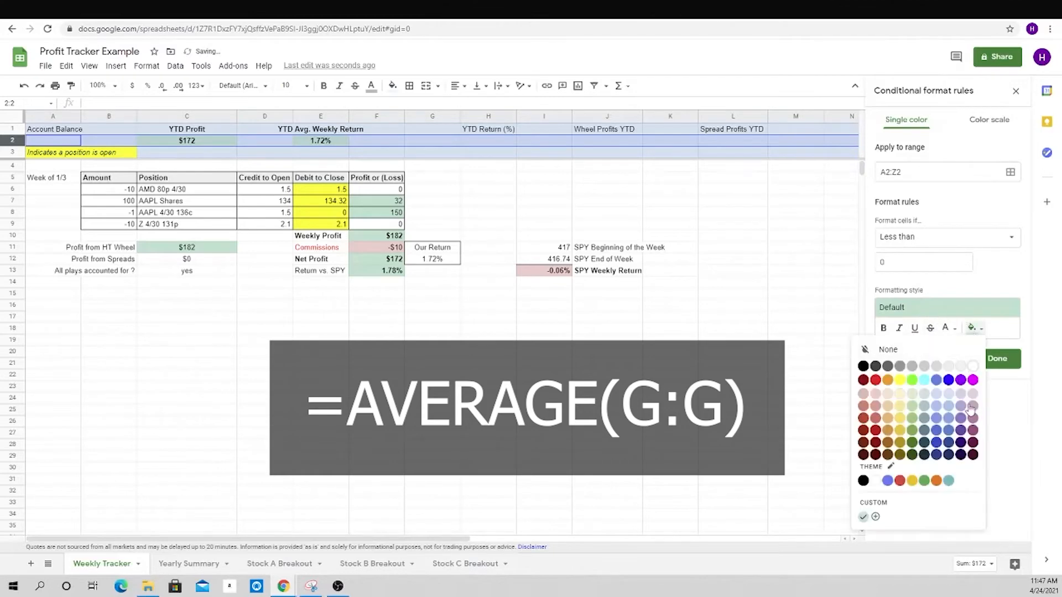
{"action": "left_click", "coordinate": [885, 396]}
{"action": "left_click", "coordinate": [998, 359]}
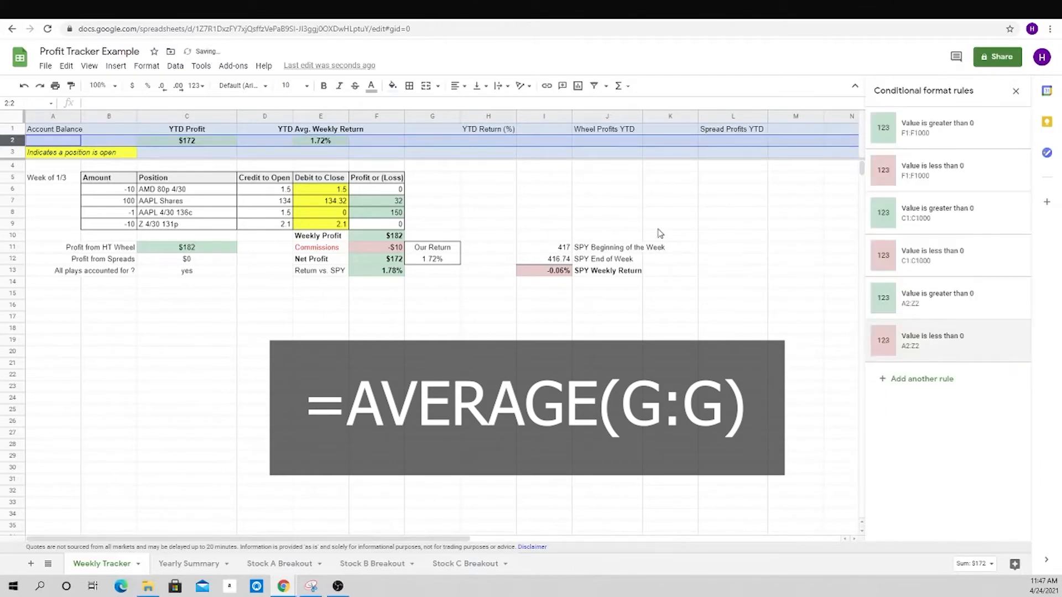
{"action": "left_click", "coordinate": [658, 227]}
- Test the negative-value colouring with -20 in H2 under YTD Return (%), and clear the cell again
{"action": "left_click", "coordinate": [492, 140]}
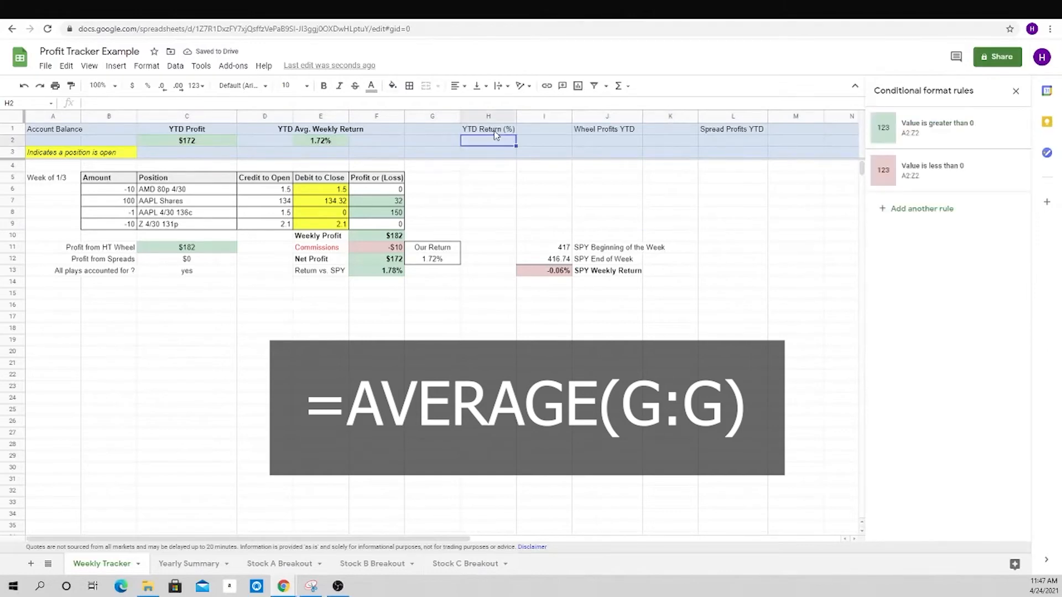
{"action": "type", "text": "-20"}
{"action": "key", "text": "Return"}
{"action": "key", "text": "Up"}
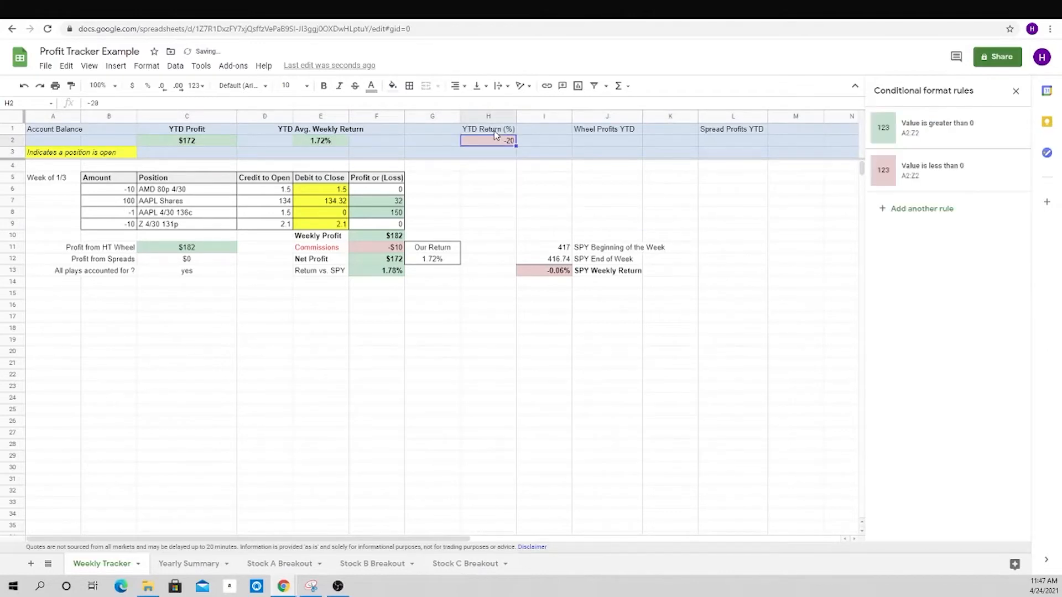
{"action": "key", "text": "Delete"}
{"action": "left_click", "coordinate": [494, 190]}
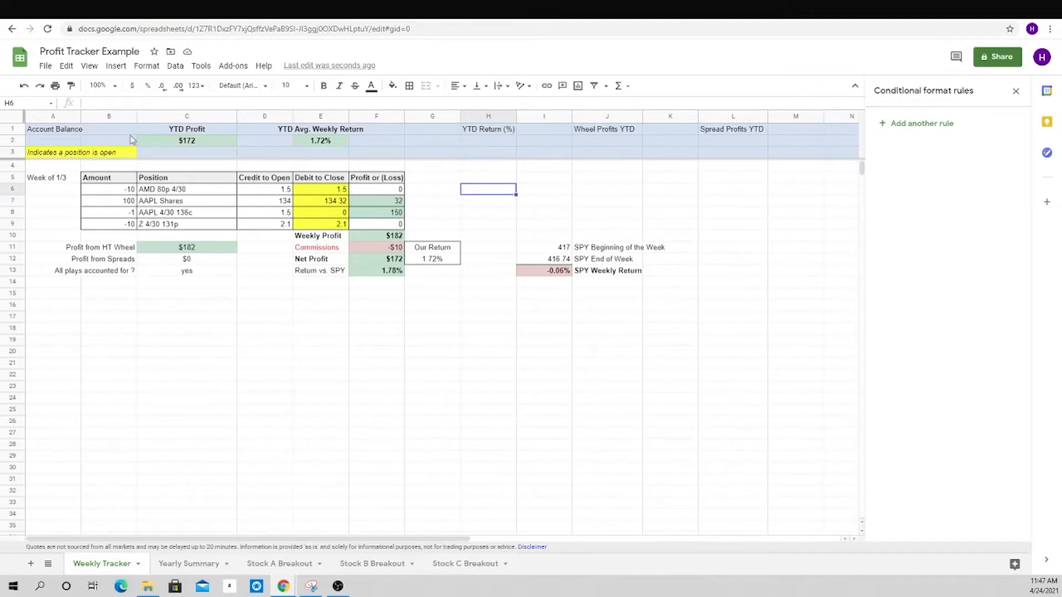
- Enter 10000 in cell A2 as the Account Balance
{"action": "left_click", "coordinate": [57, 142]}
{"action": "type", "text": "10"}
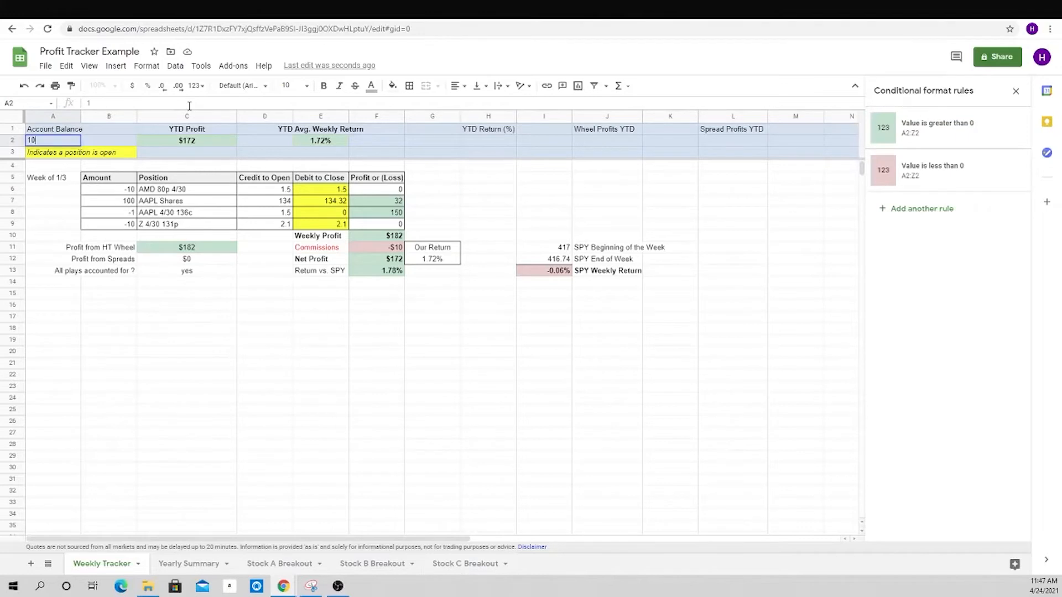
{"action": "type", "text": "000"}
{"action": "key", "text": "Return"}
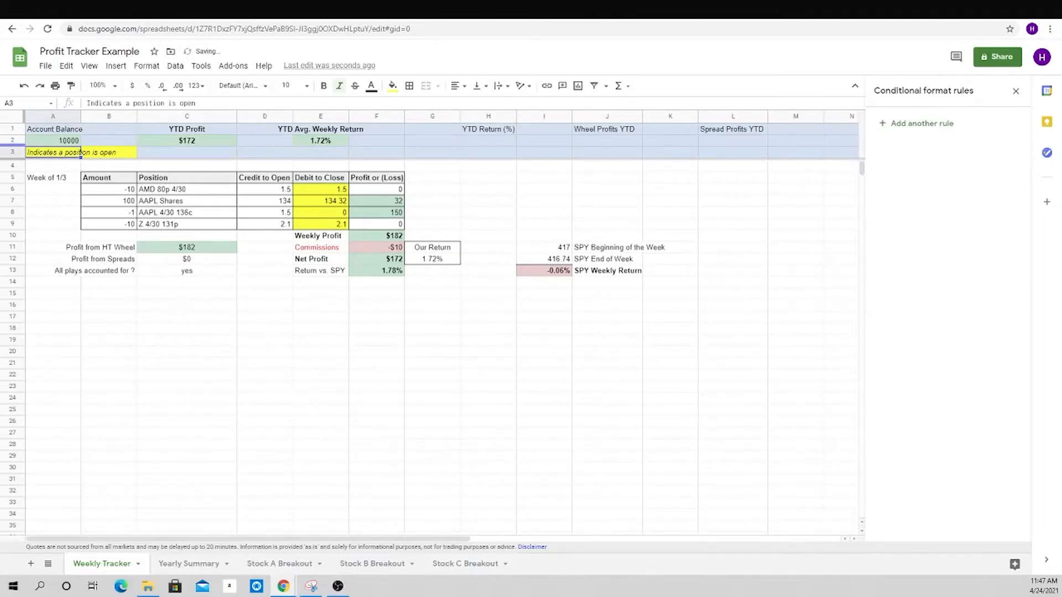
- Change the Account Balance in A2 to the formula =10000+C2 so it includes the YTD profit
{"action": "left_click", "coordinate": [69, 139]}
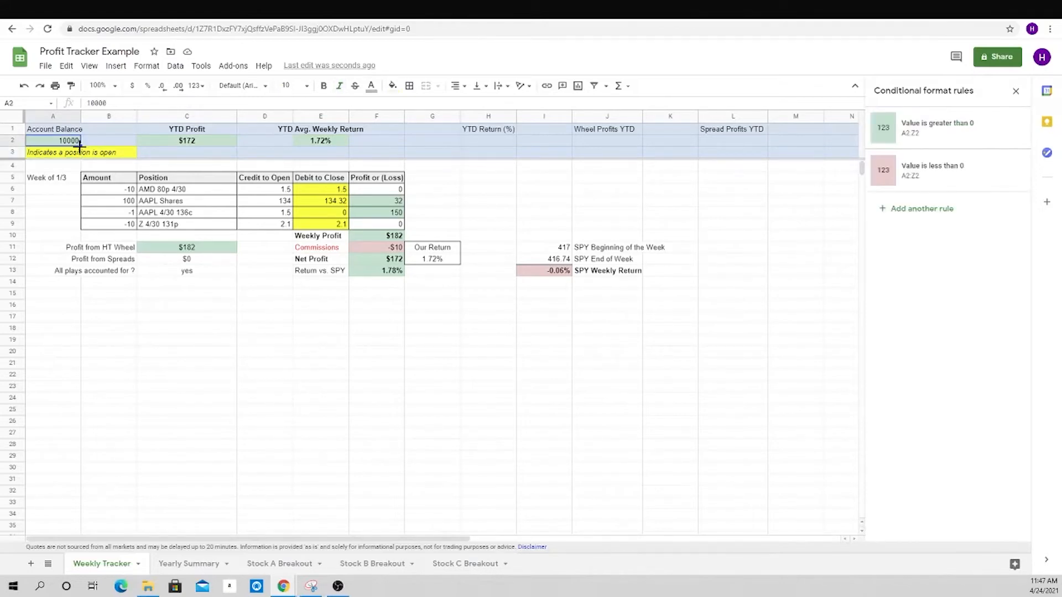
{"action": "left_click", "coordinate": [114, 104]}
{"action": "type", "text": "="}
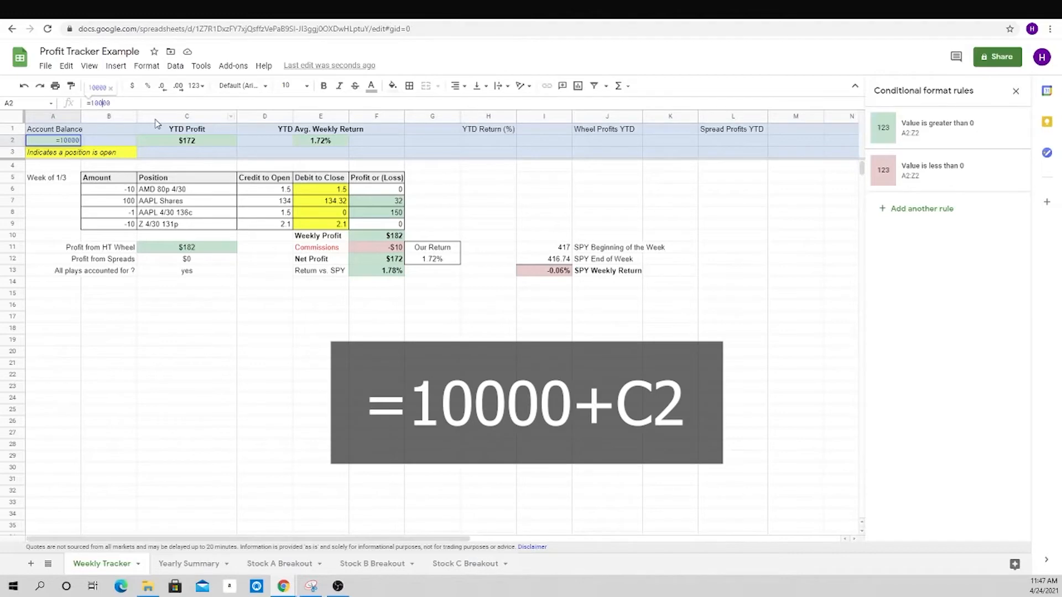
{"action": "type", "text": "+"}
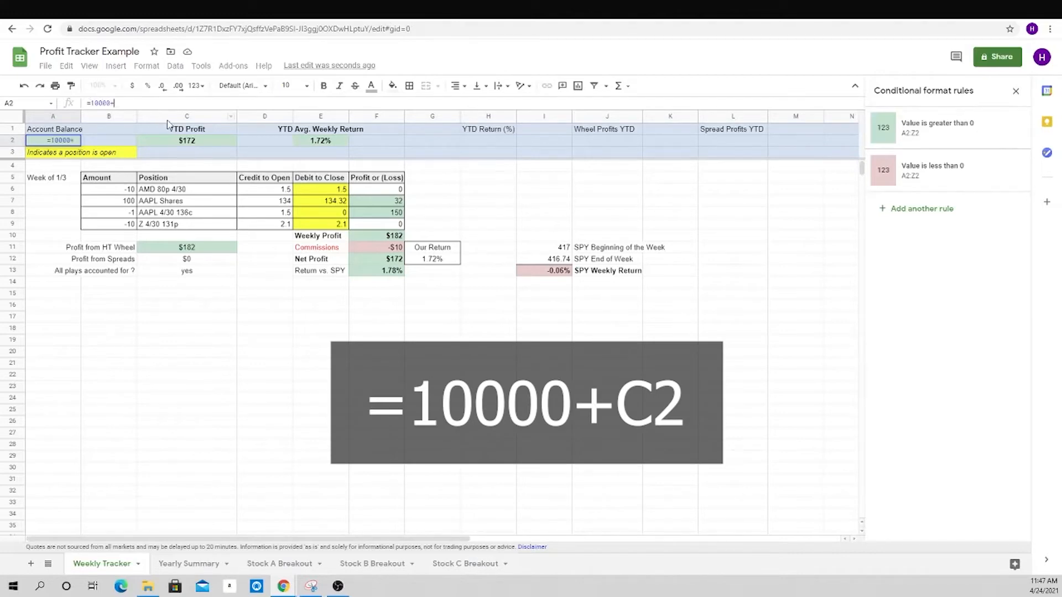
{"action": "left_click", "coordinate": [194, 143]}
{"action": "key", "text": "Return"}
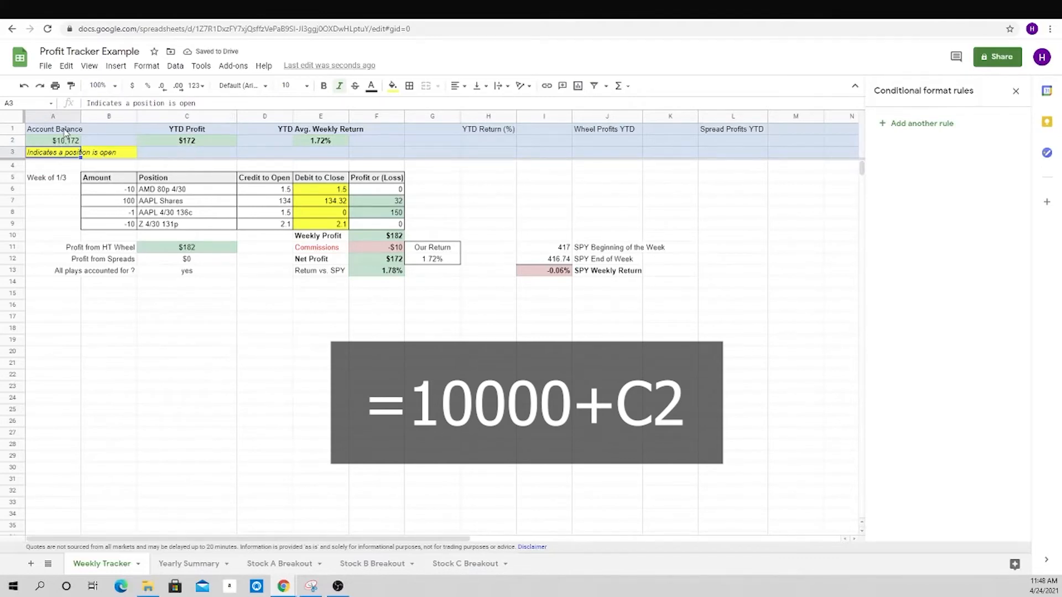
- Bold and centre the Account Balance heading and value in A1:A2, and widen column A to fit the heading
{"action": "left_click_drag", "start_coordinate": [65, 133], "coordinate": [65, 142]}
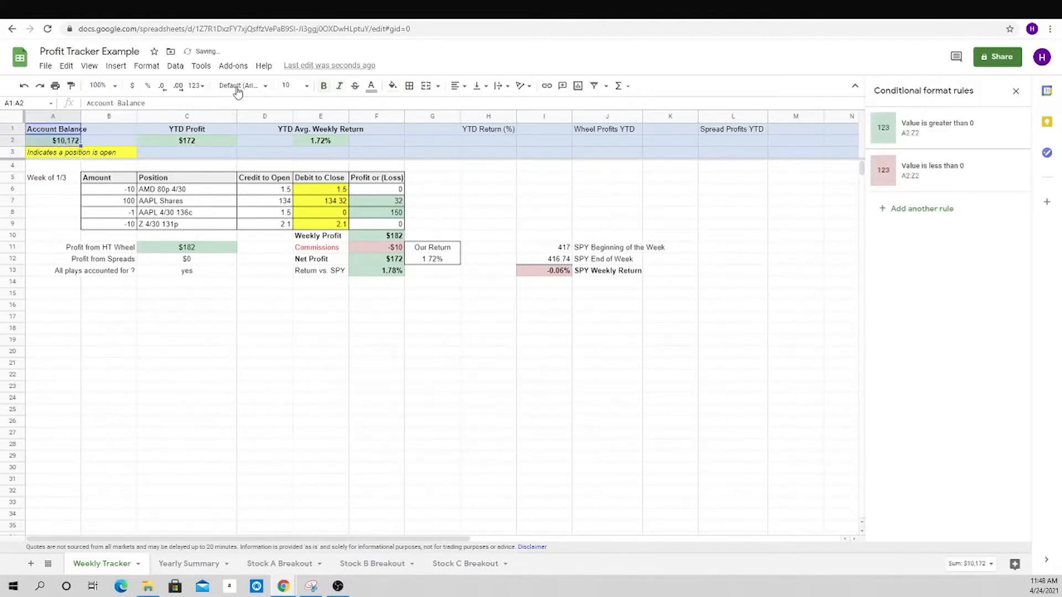
{"action": "left_click", "coordinate": [457, 87]}
{"action": "left_click", "coordinate": [469, 109]}
{"action": "left_click_drag", "start_coordinate": [80, 117], "coordinate": [92, 117]}
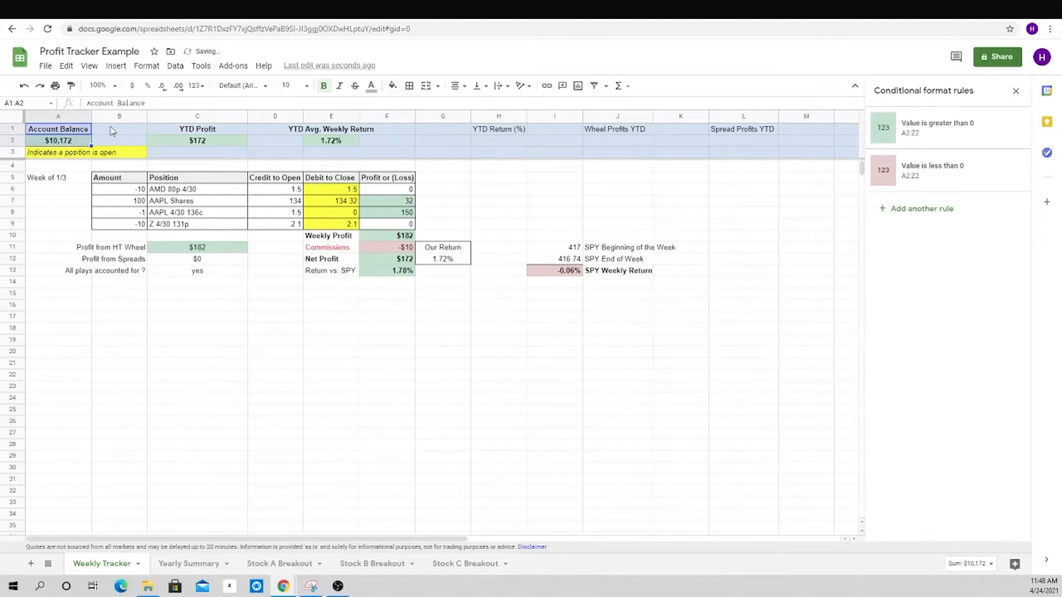
- Test the header formulas with a Net Profit label in E18 and 500 in F18, and clear both cells again
{"action": "left_click", "coordinate": [319, 333]}
{"action": "type", "text": "Net"}
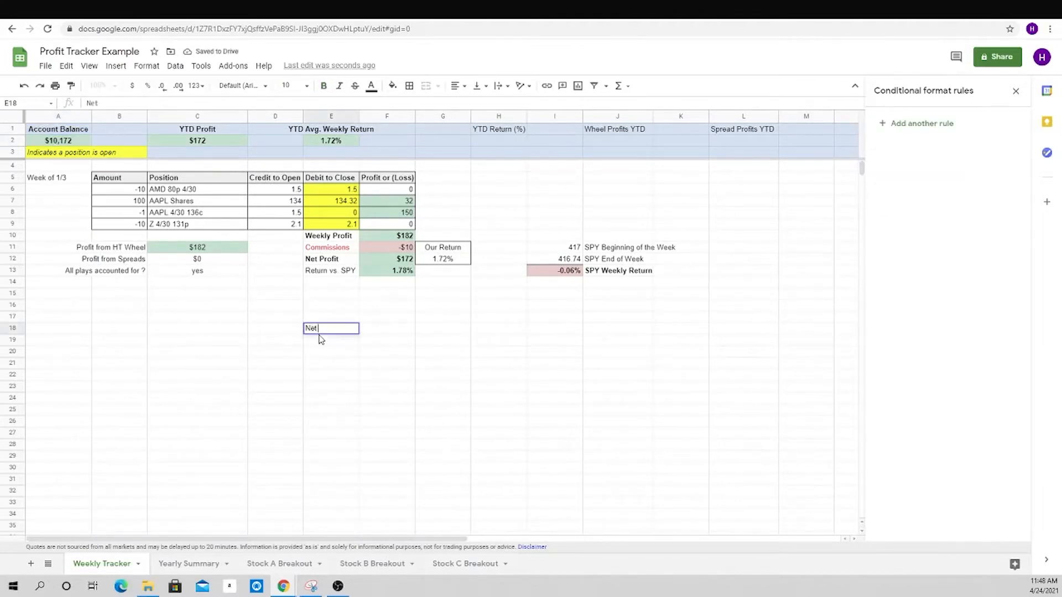
{"action": "type", "text": " Profit"}
{"action": "key", "text": "Return"}
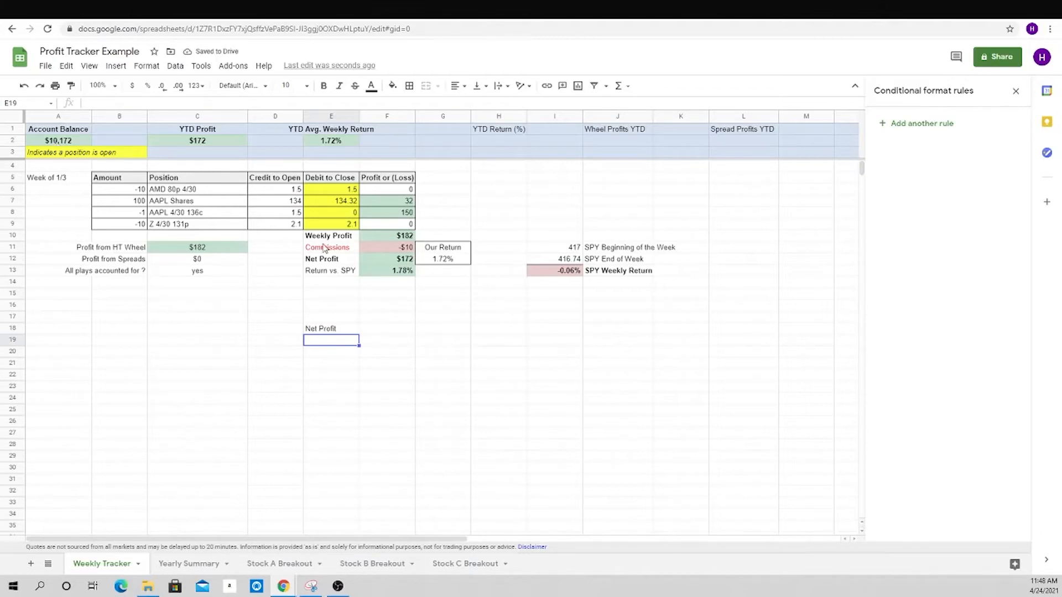
{"action": "left_click", "coordinate": [377, 328]}
{"action": "type", "text": "500"}
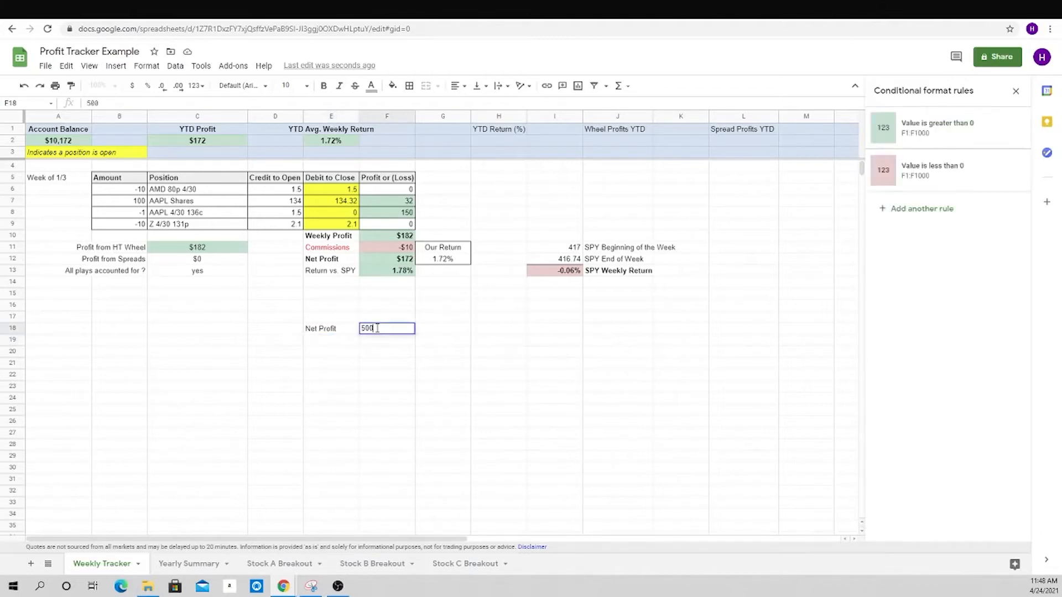
{"action": "key", "text": "Return"}
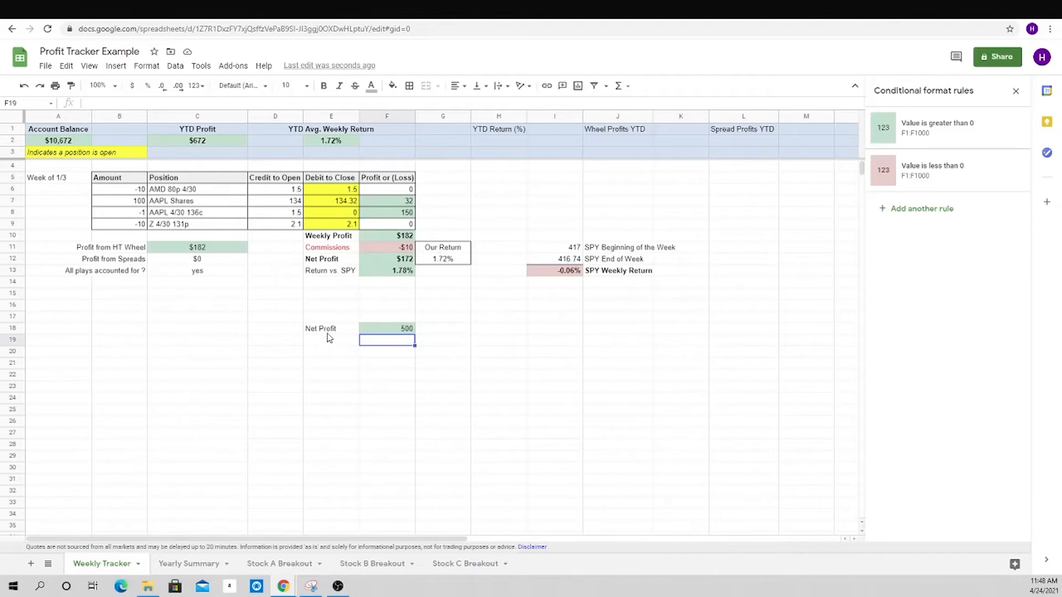
{"action": "left_click_drag", "start_coordinate": [330, 329], "coordinate": [387, 329]}
{"action": "key", "text": "Delete"}
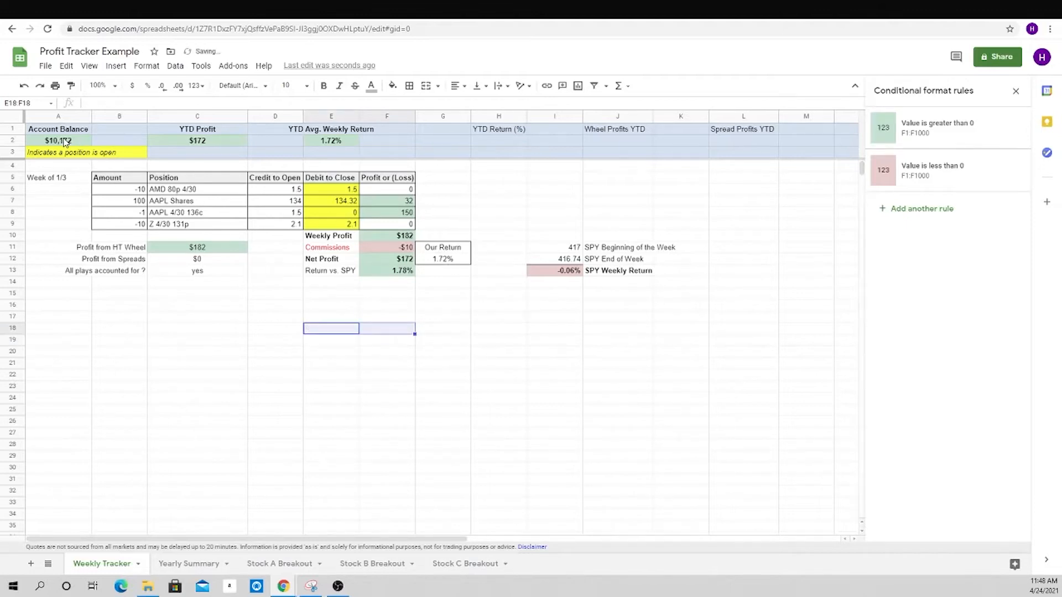
{"action": "left_click", "coordinate": [300, 353]}
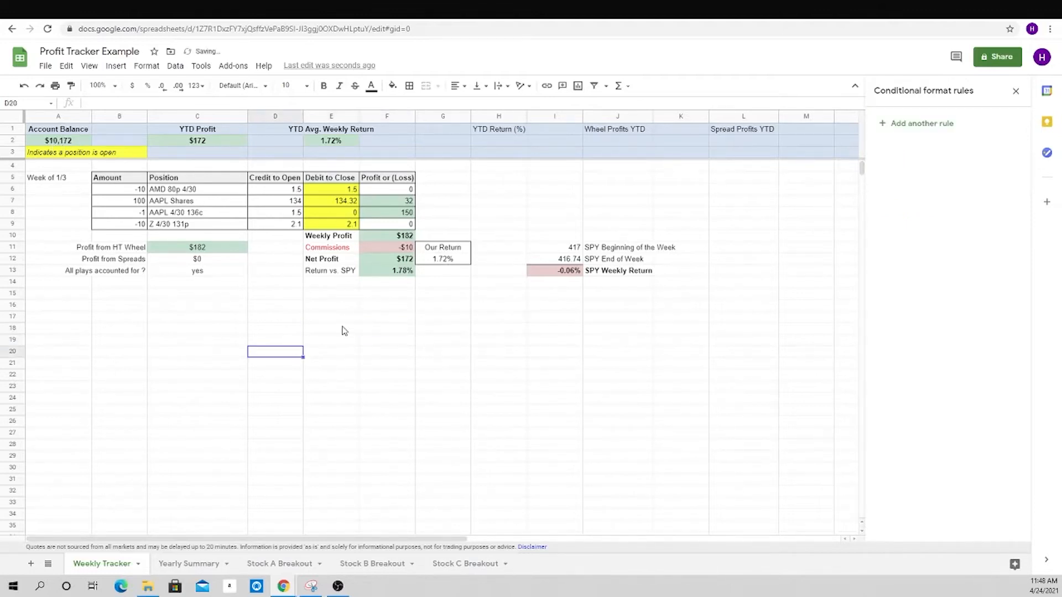
- Enter the formula =(A2-10000)/10000 in H2 under YTD Return (%)
{"action": "left_click", "coordinate": [502, 142]}
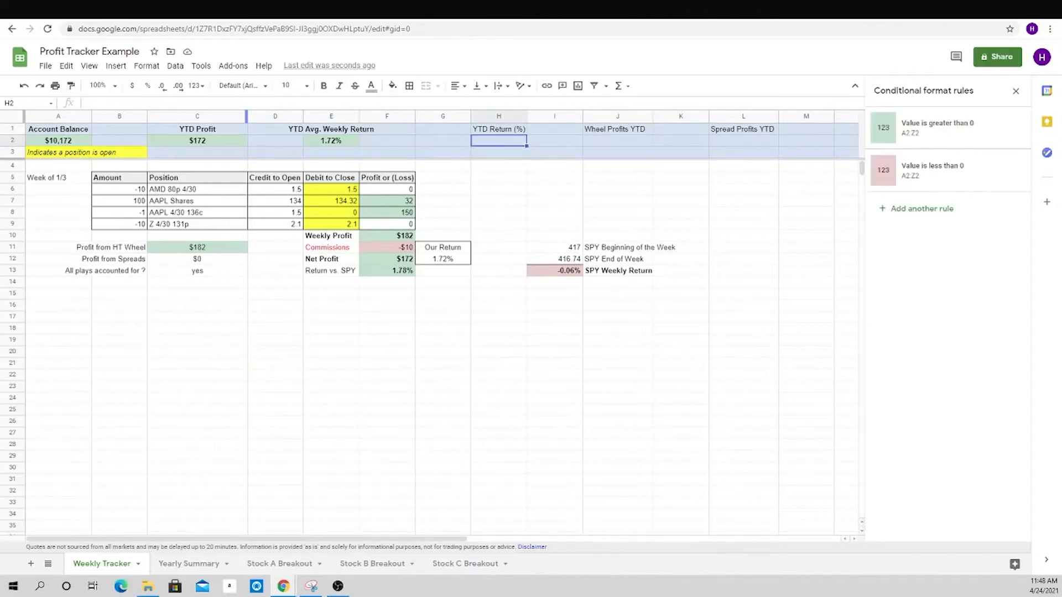
{"action": "type", "text": "=("}
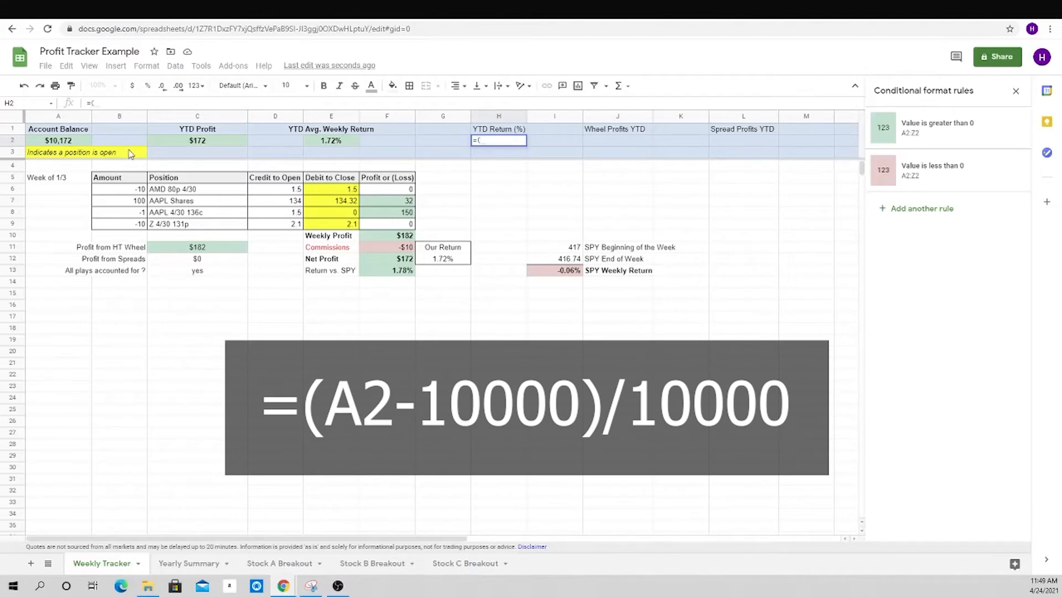
{"action": "left_click", "coordinate": [78, 142]}
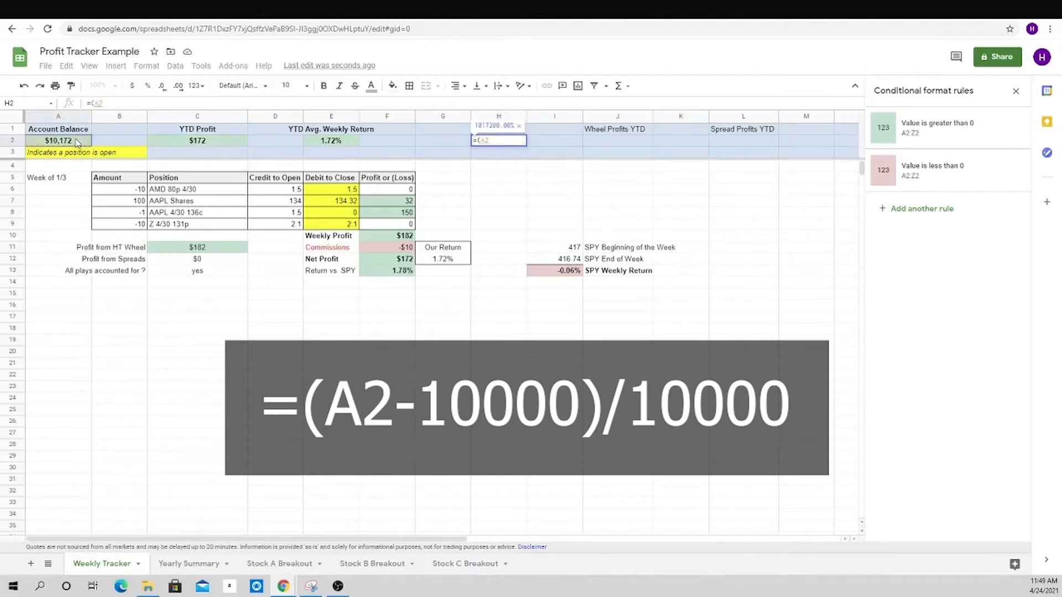
{"action": "type", "text": "-100"}
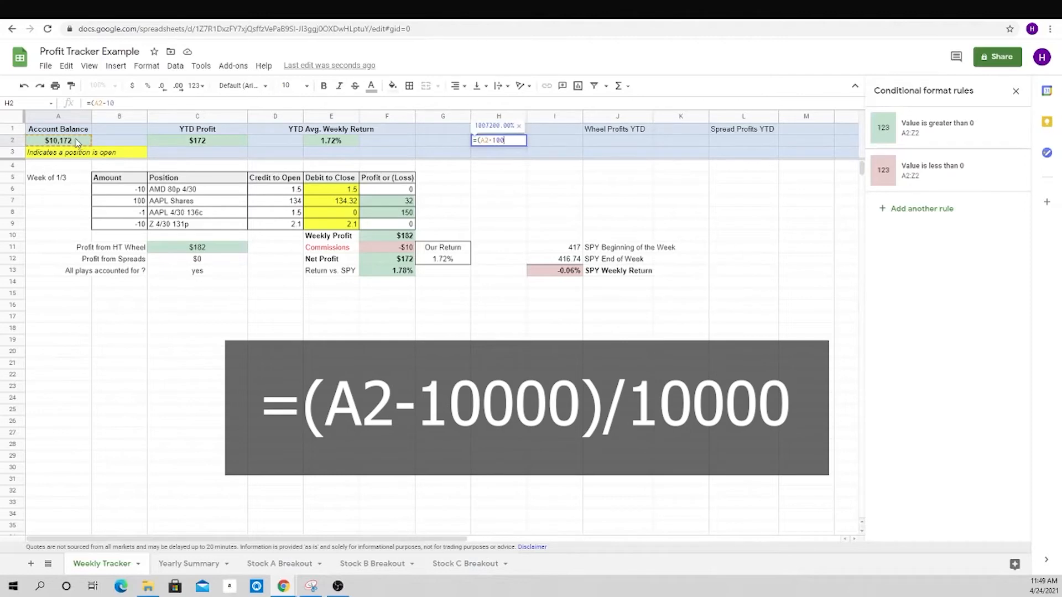
{"action": "type", "text": "00)/10000"}
{"action": "key", "text": "Return"}
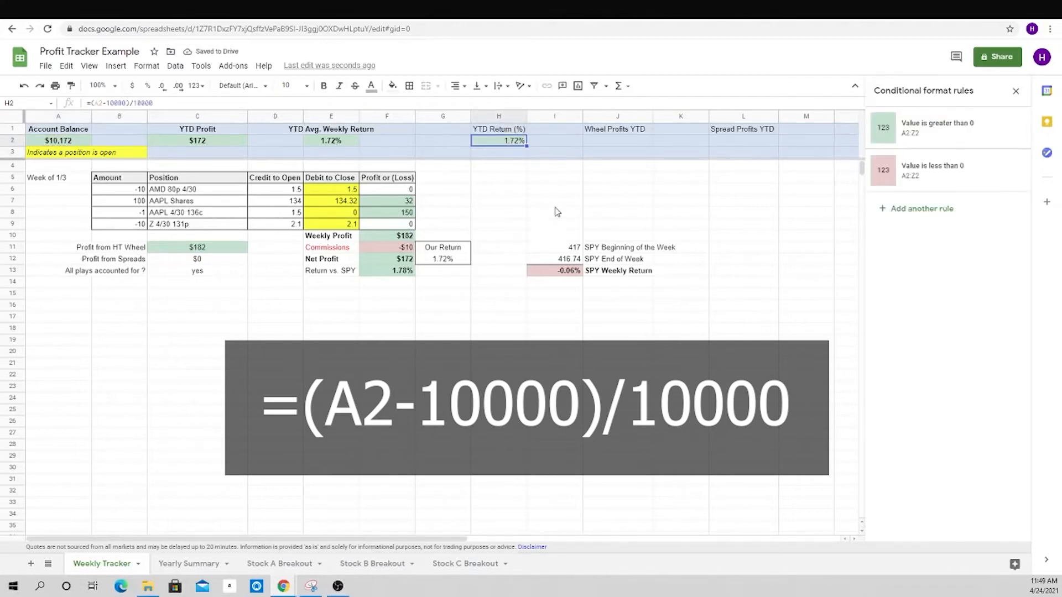
- Bold and centre the YTD Return (%) heading and value in H1:H2, and widen column H slightly
{"action": "left_click", "coordinate": [502, 130]}
{"action": "left_click", "coordinate": [503, 141], "text": "shift"}
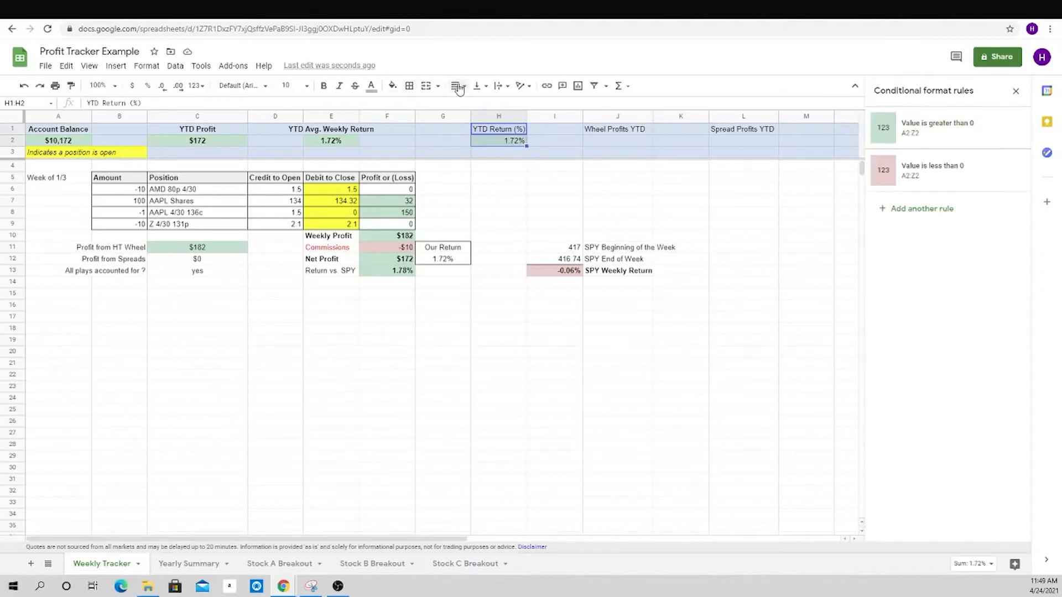
{"action": "left_click", "coordinate": [473, 106]}
{"action": "left_click_drag", "start_coordinate": [525, 116], "coordinate": [534, 116]}
- Enter =SUMIF(B:B,"Profit from HT Wheel",C:C) in J2 under Wheel Profits YTD, using the YTD Profit formula in C2 as a reference
{"action": "left_click", "coordinate": [630, 143]}
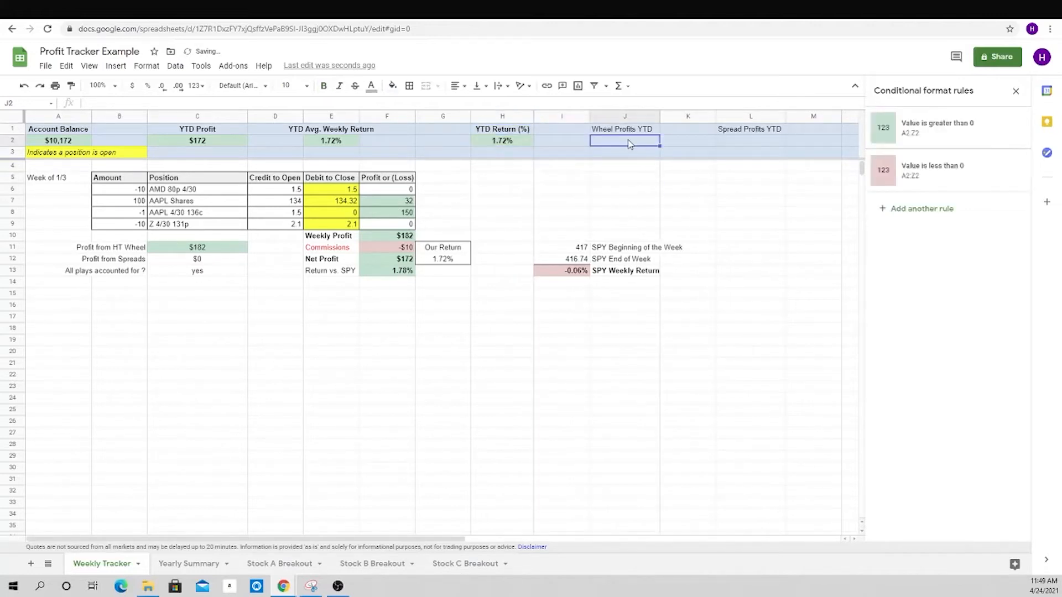
{"action": "left_click", "coordinate": [191, 143]}
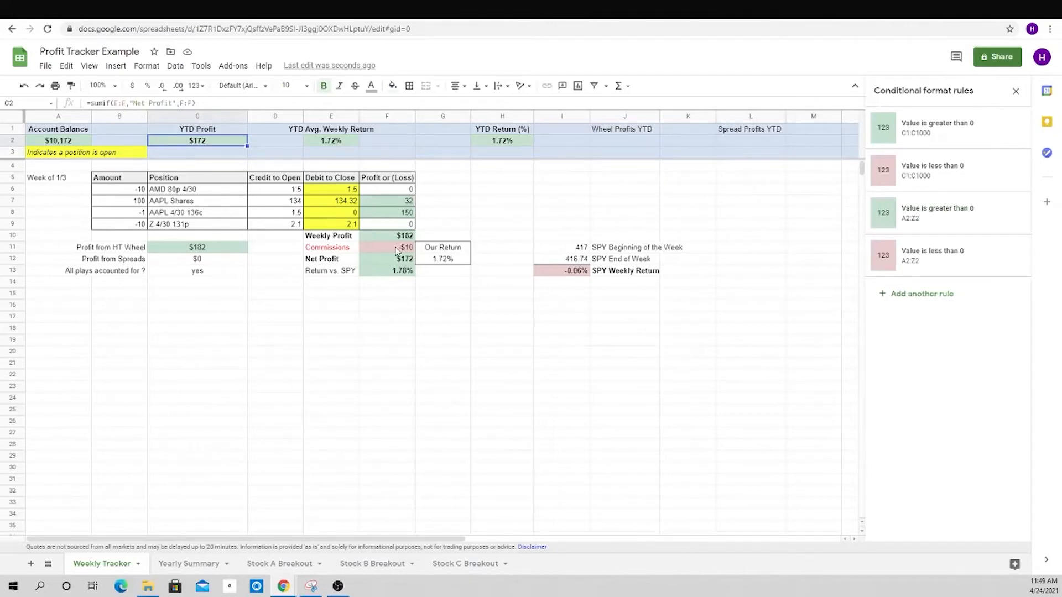
{"action": "left_click", "coordinate": [636, 143]}
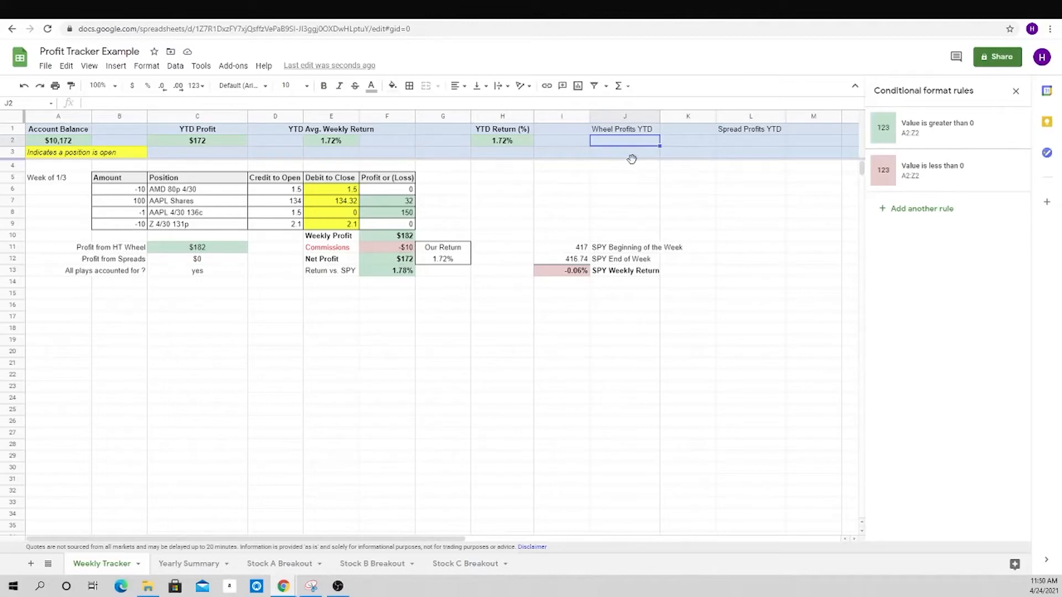
{"action": "type", "text": "=SUMIF("}
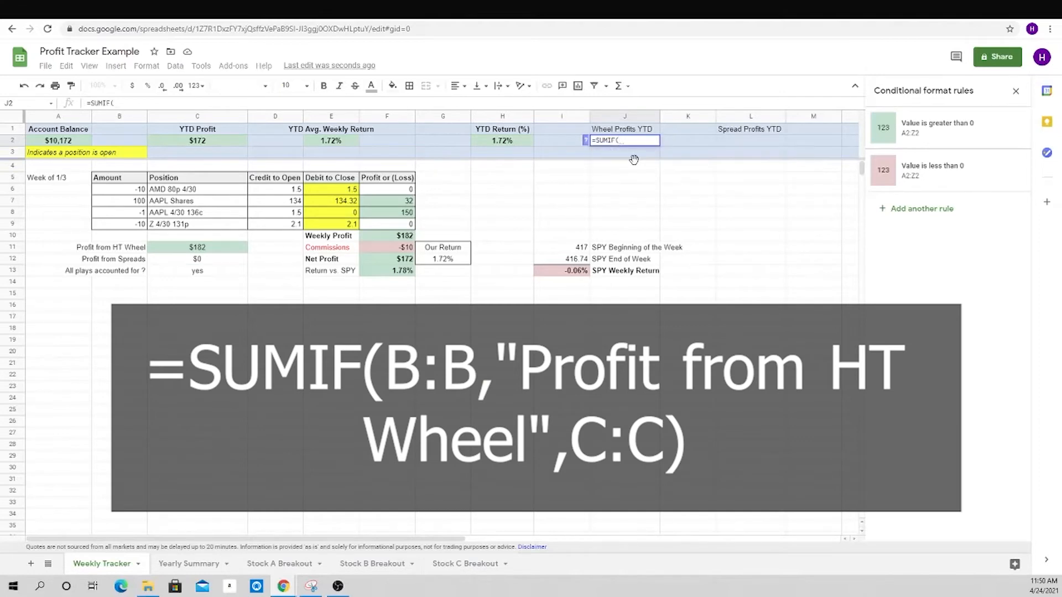
{"action": "left_click", "coordinate": [120, 117]}
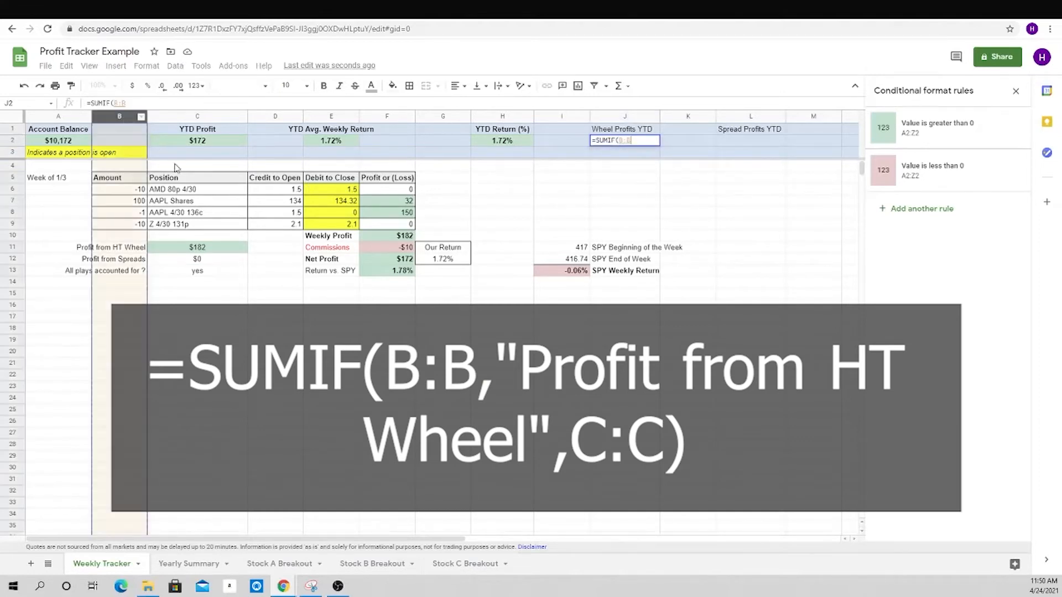
{"action": "type", "text": ",\""}
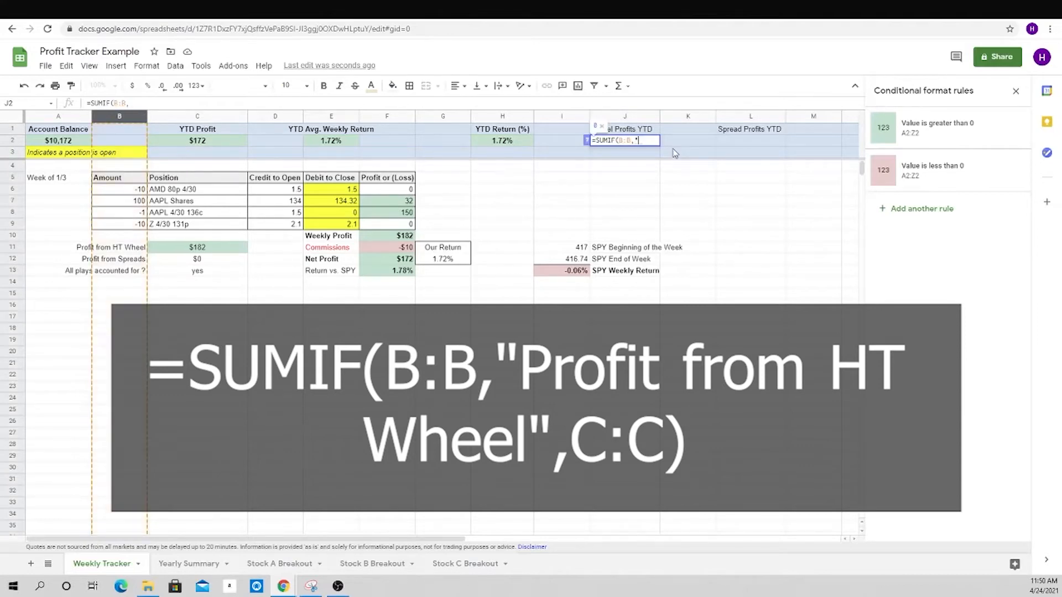
{"action": "type", "text": "Profit from HT Wheel"}
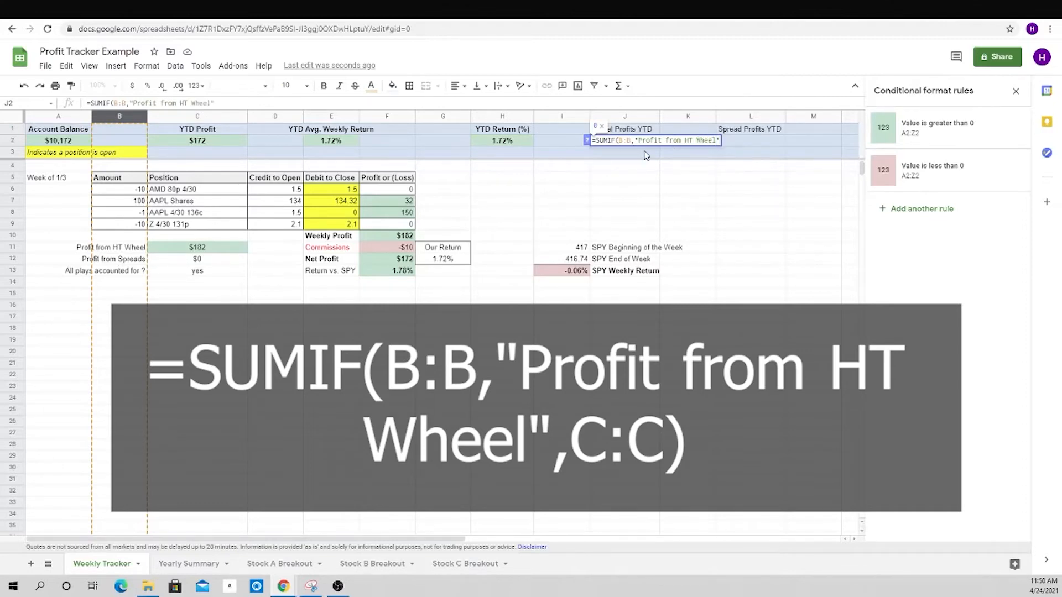
{"action": "type", "text": "\","}
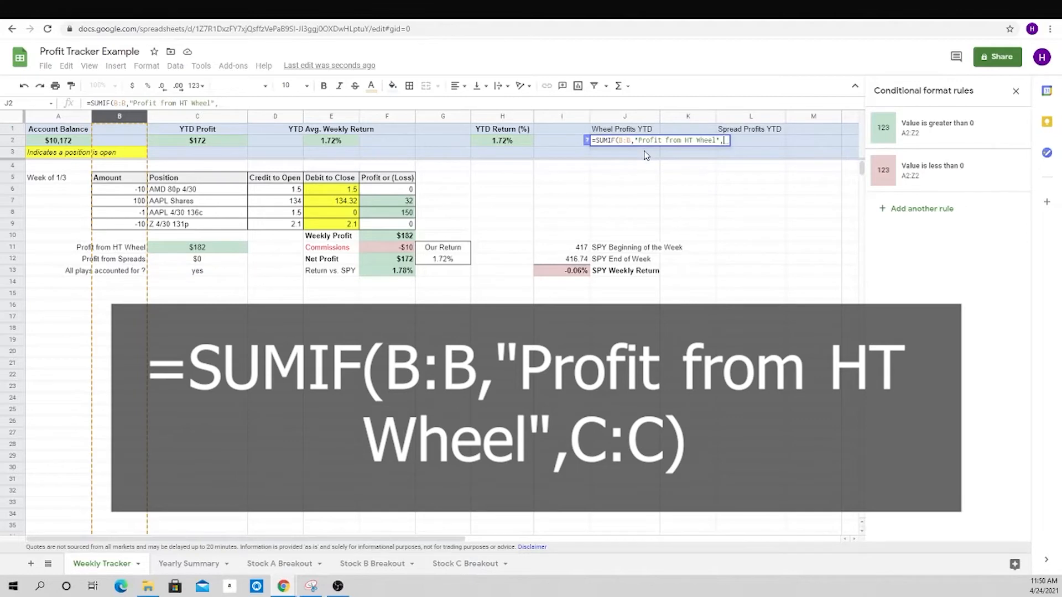
{"action": "left_click", "coordinate": [201, 119]}
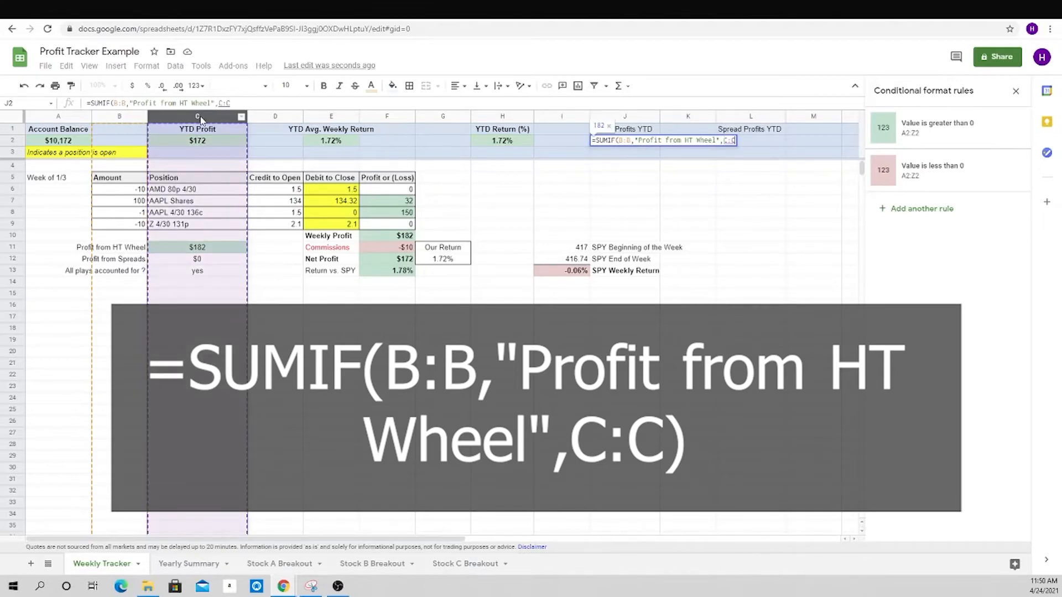
{"action": "key", "text": "Return"}
- Bold and centre the Wheel Profits YTD heading and value in J1:J2
{"action": "key", "text": "Up"}
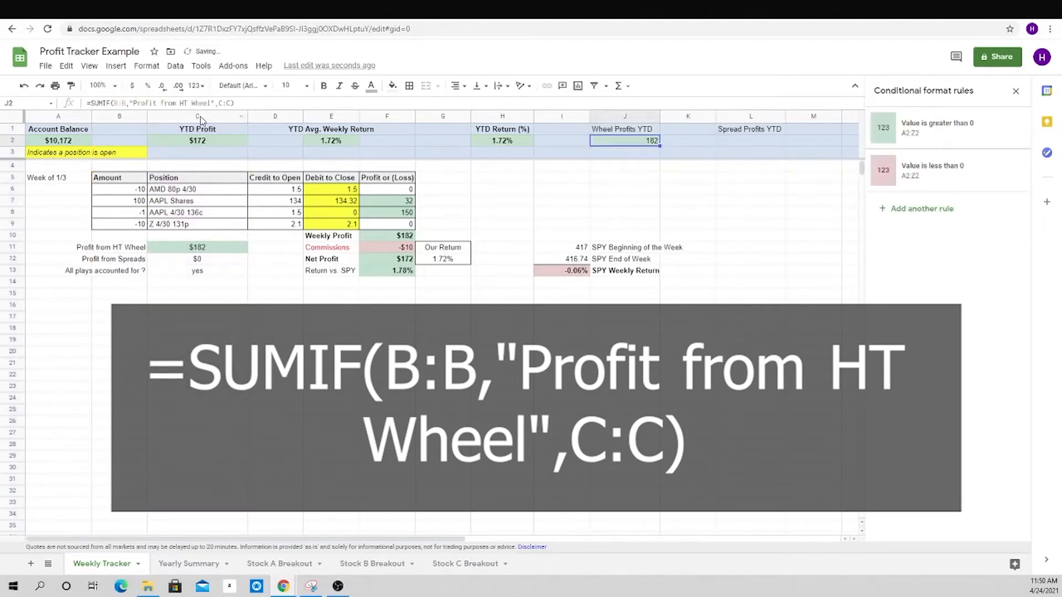
{"action": "key", "text": "shift+Up"}
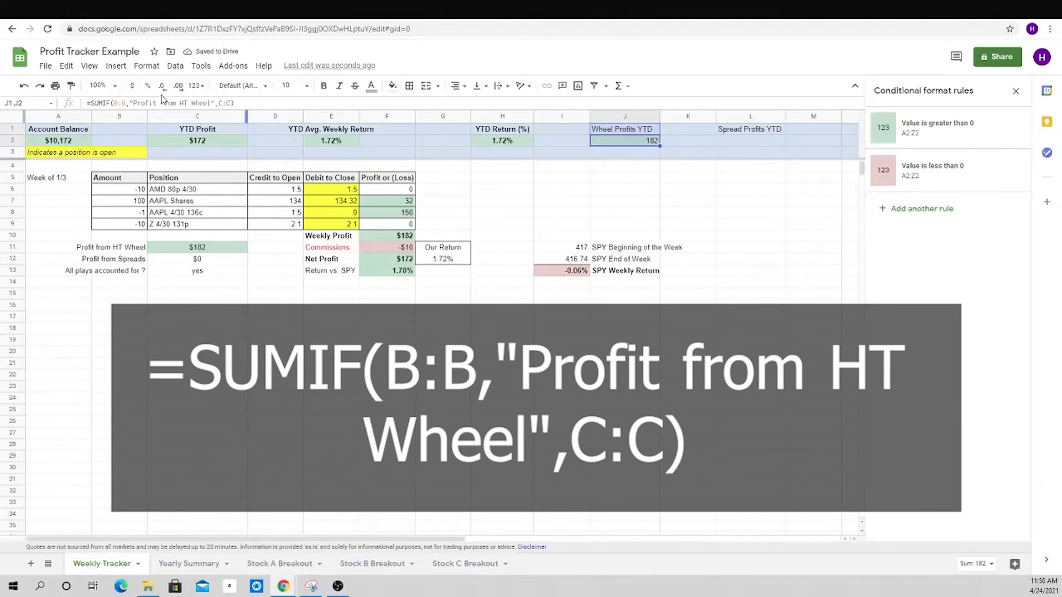
{"action": "key", "text": "ctrl+b"}
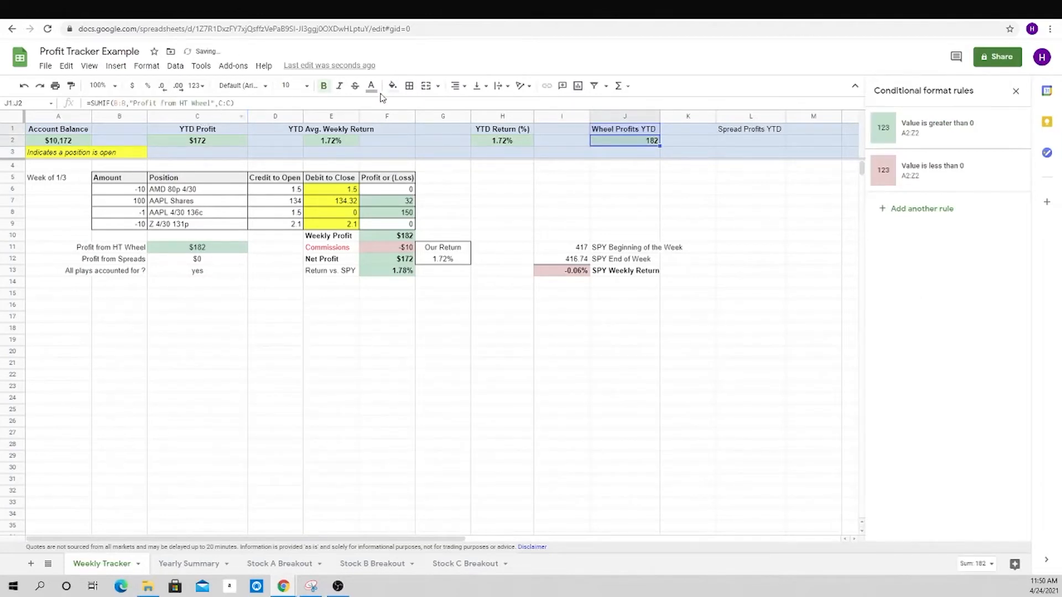
{"action": "left_click", "coordinate": [457, 86]}
{"action": "left_click", "coordinate": [470, 104]}
- Format the Wheel Profits YTD value in J2 as dollar currency without decimal places
{"action": "left_click", "coordinate": [620, 142]}
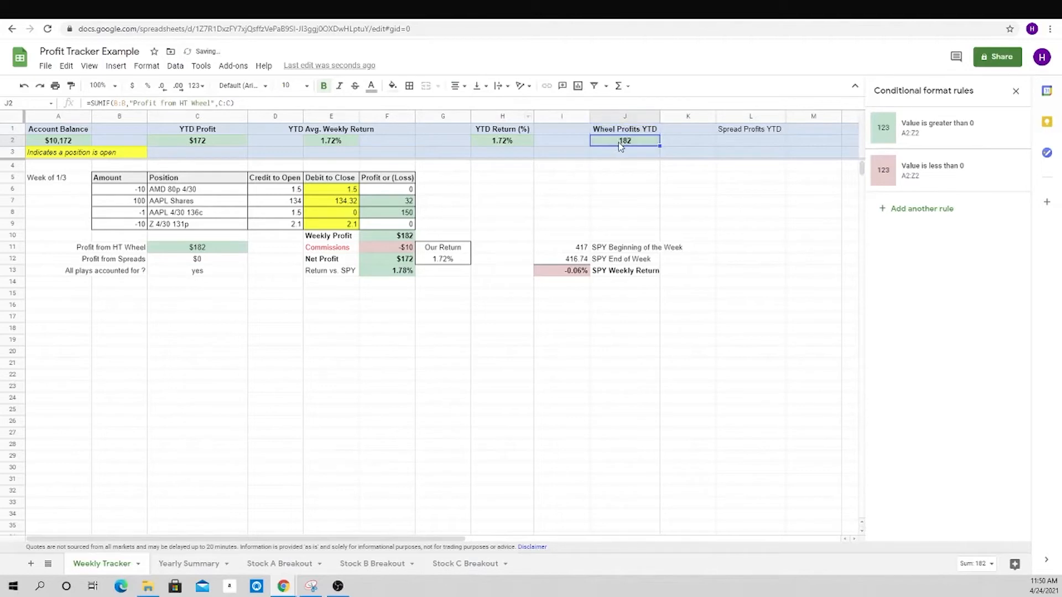
{"action": "left_click", "coordinate": [131, 85]}
{"action": "left_click", "coordinate": [162, 87]}
{"action": "left_click", "coordinate": [163, 87]}
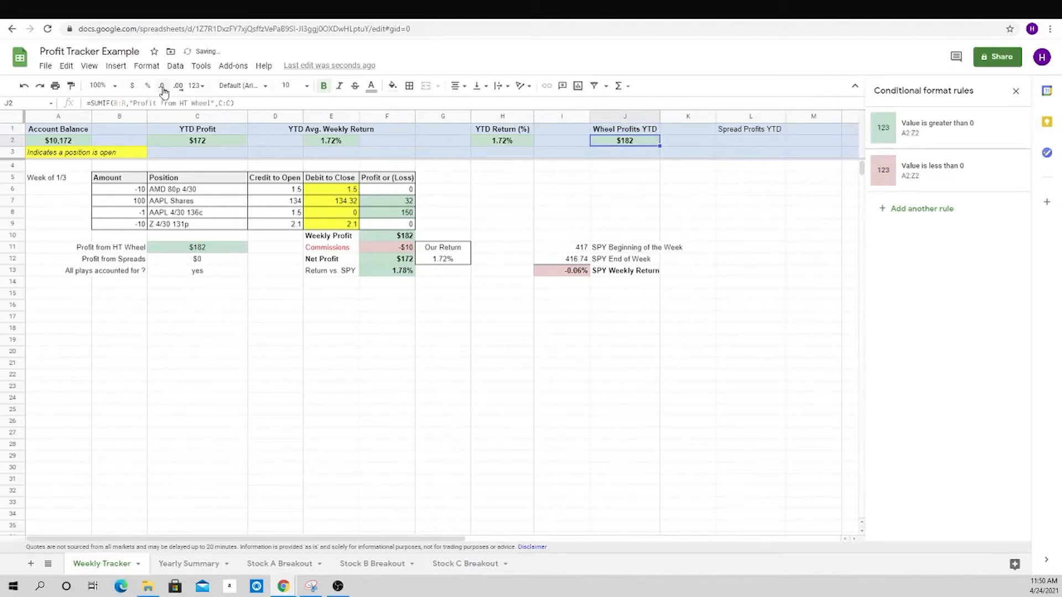
- Enter =SUMIF(B:B,"Profit from Spreads",C:C) in L2 under Spread Profits YTD
{"action": "left_click", "coordinate": [746, 141]}
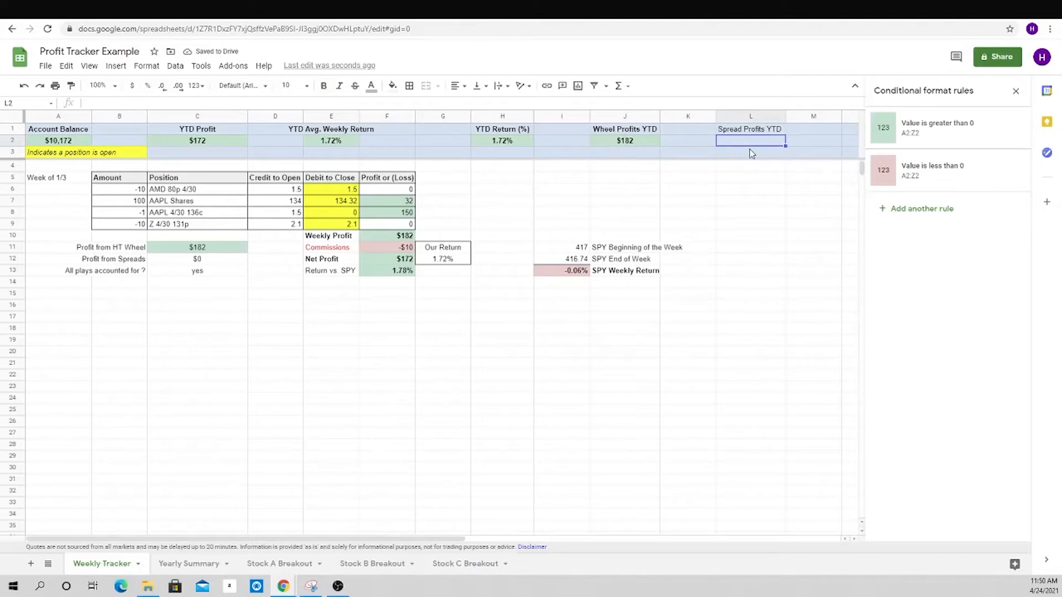
{"action": "type", "text": "=su"}
{"action": "type", "text": "mif("}
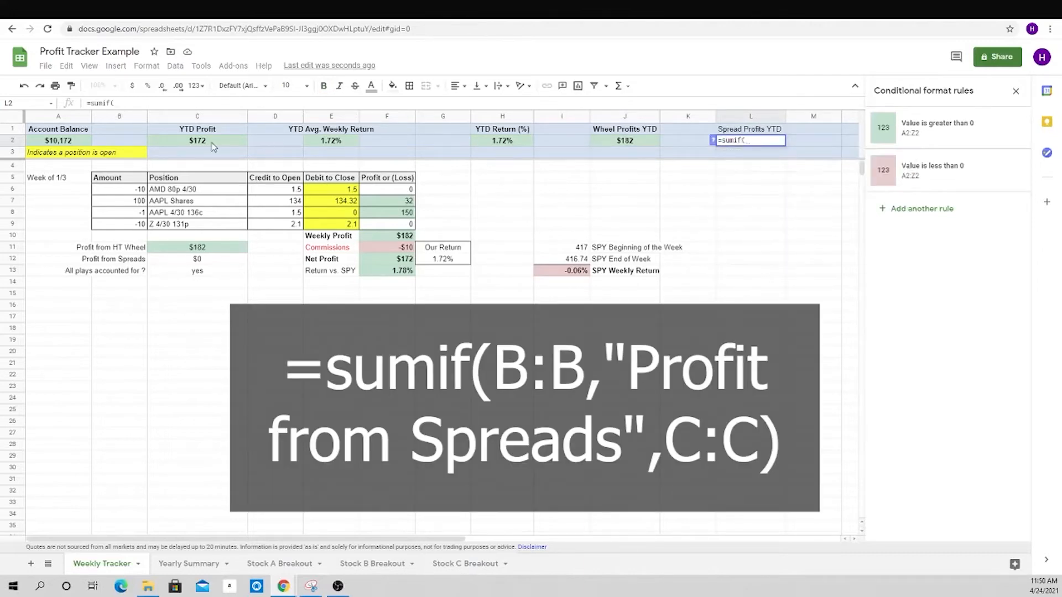
{"action": "left_click", "coordinate": [116, 118]}
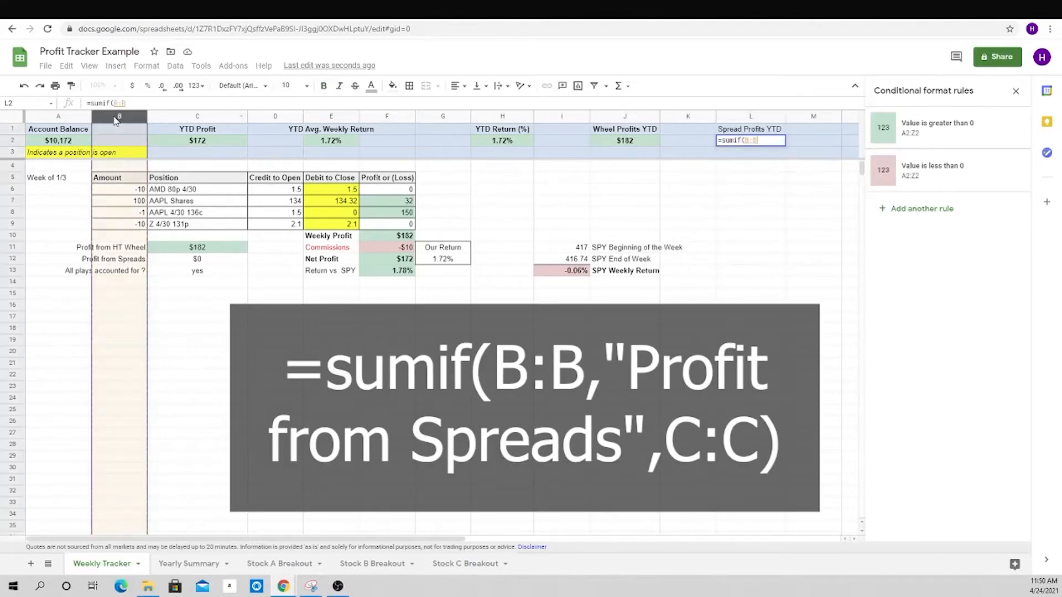
{"action": "type", "text": ",\"P"}
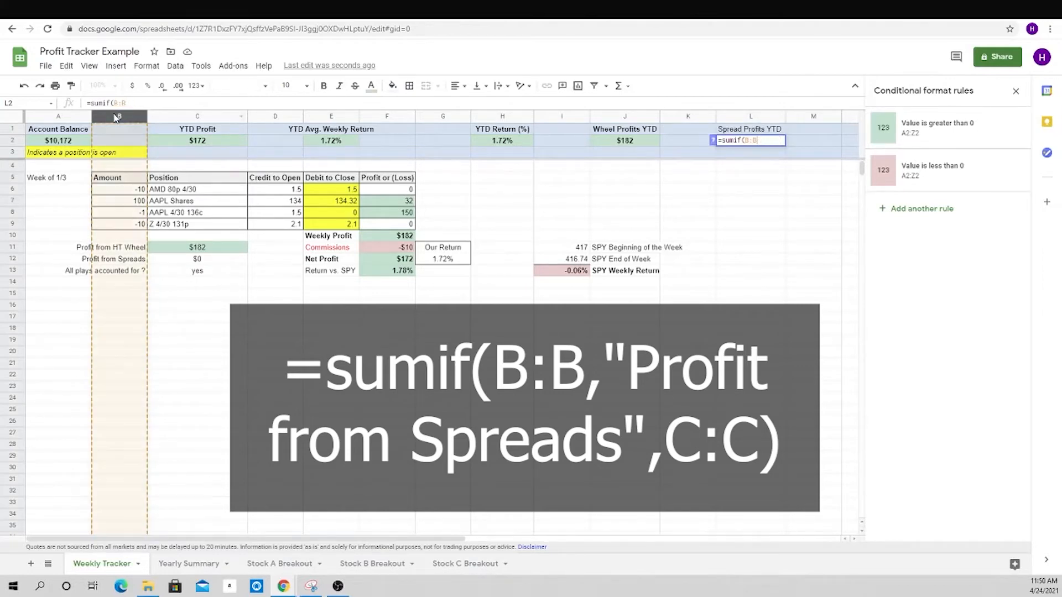
{"action": "key", "text": "BackSpace"}
{"action": "type", "text": "\"Pr"}
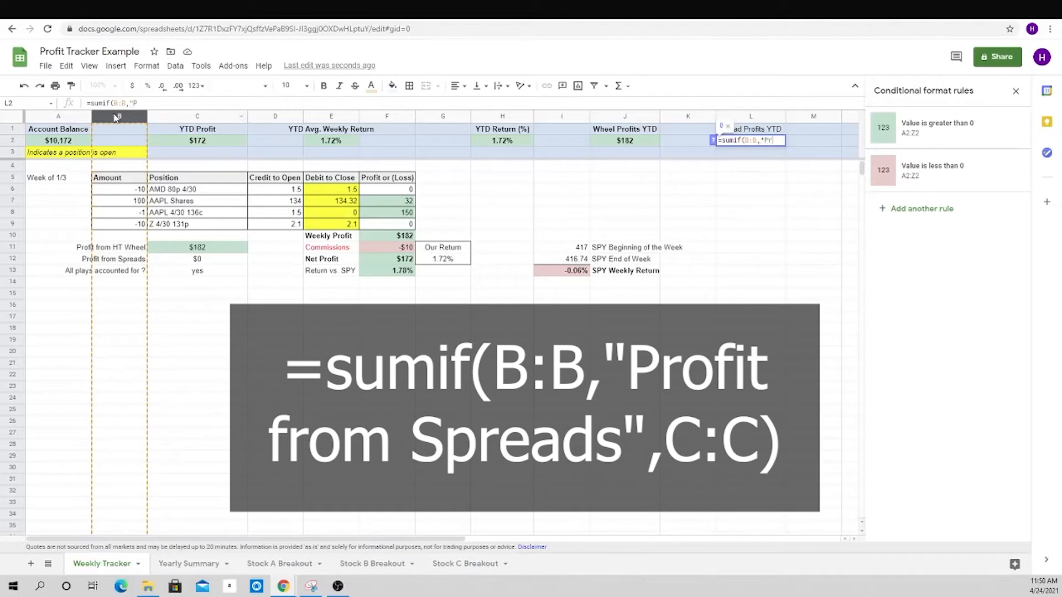
{"action": "type", "text": "ofit from Spreads\","}
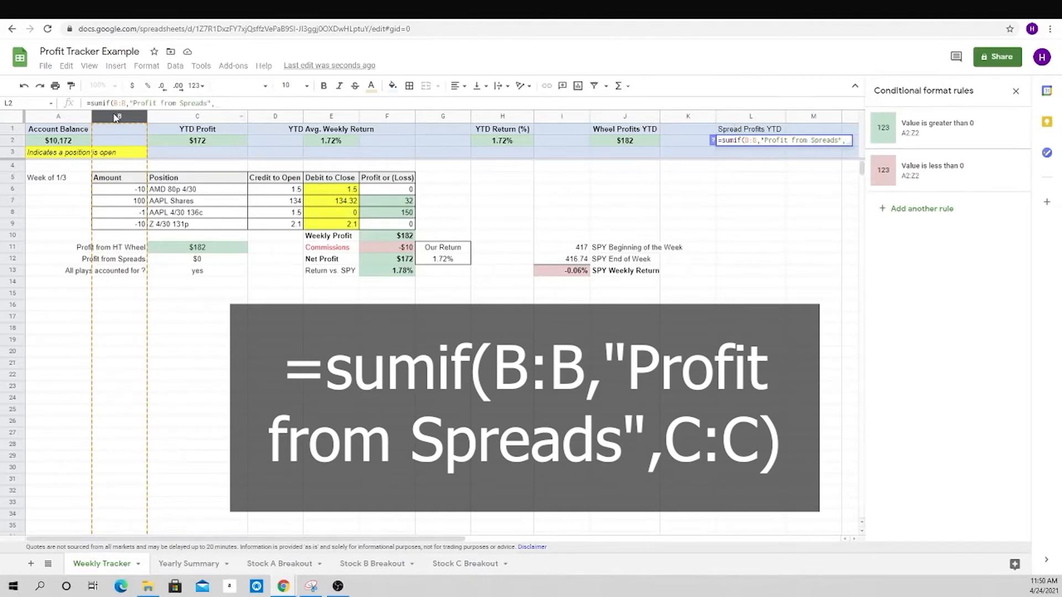
{"action": "left_click", "coordinate": [202, 117]}
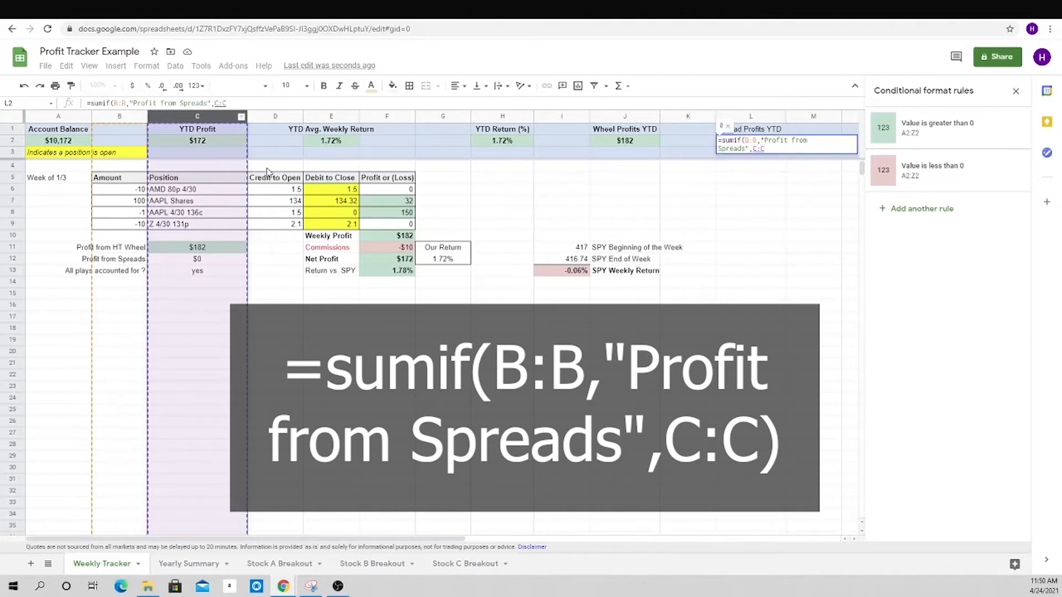
{"action": "key", "text": "Return"}
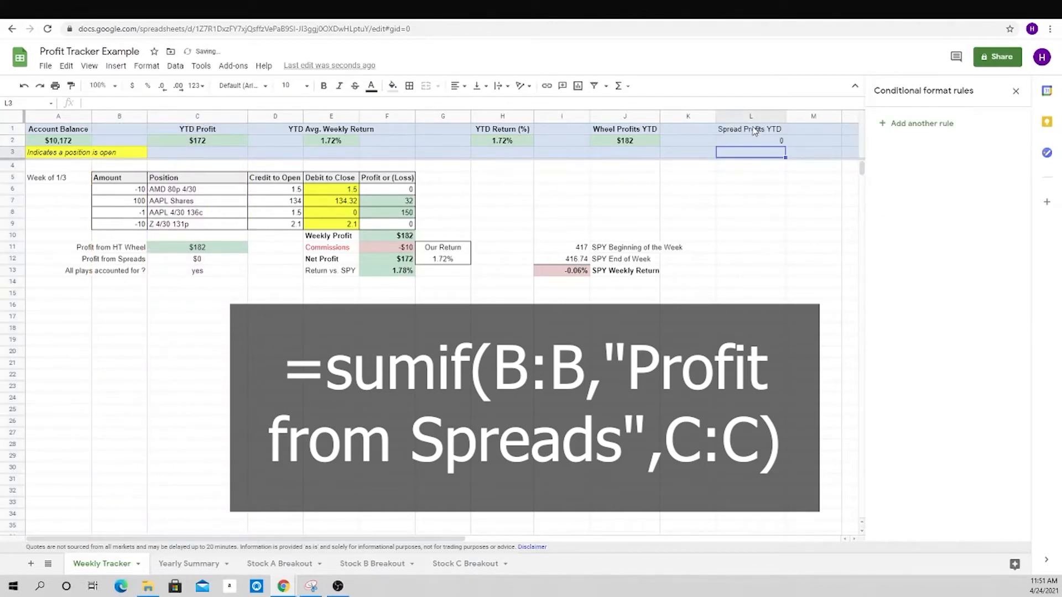
- Bold the Spread Profits YTD heading and value in L1:L2, and centre the value in L2
{"action": "left_click_drag", "start_coordinate": [756, 133], "coordinate": [758, 145]}
{"action": "left_click", "coordinate": [770, 144]}
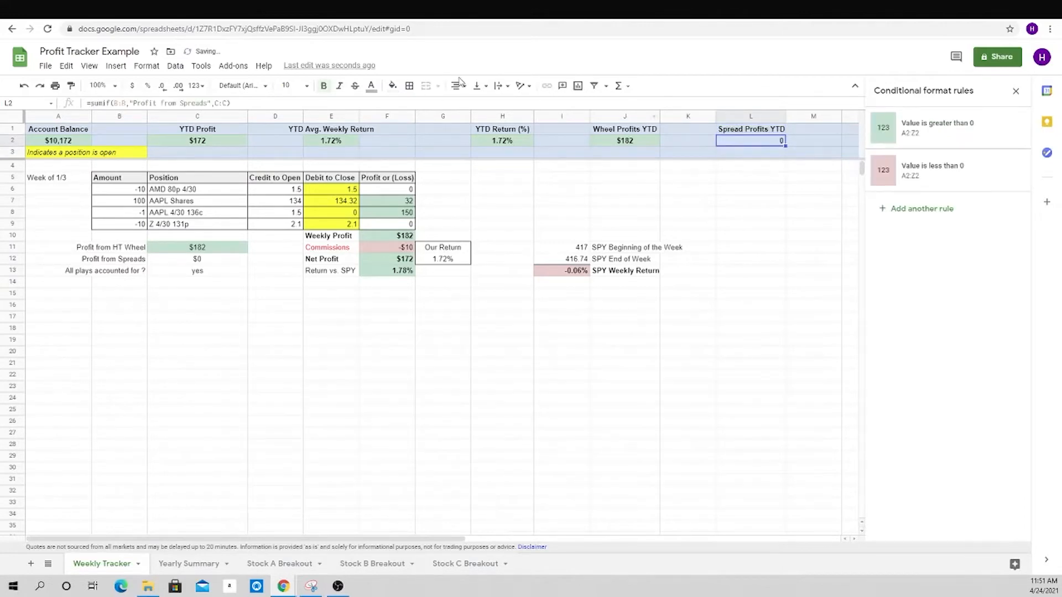
{"action": "left_click", "coordinate": [464, 86]}
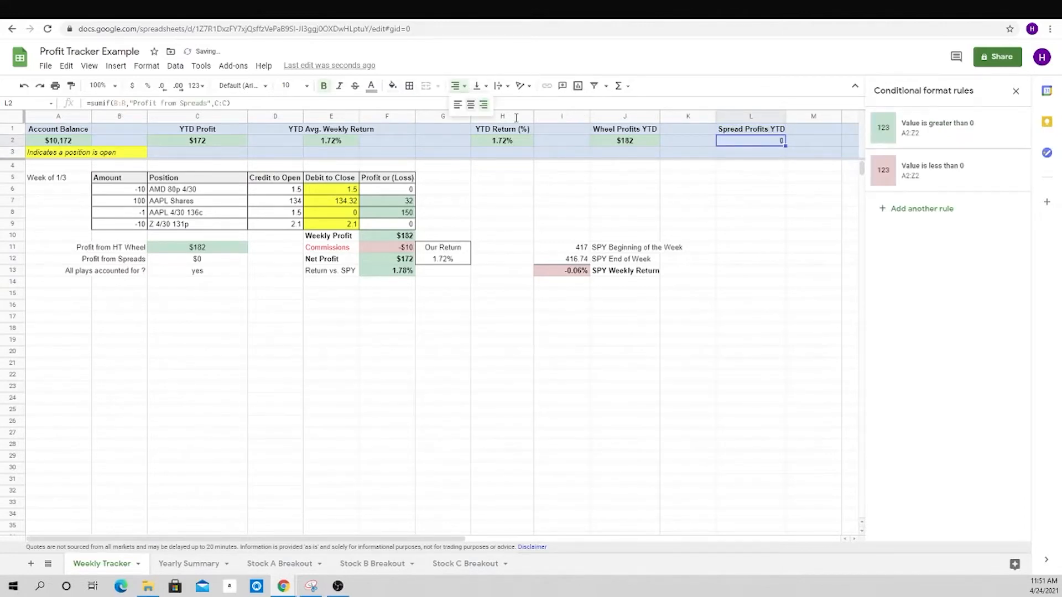
{"action": "left_click", "coordinate": [470, 105]}
- Format the Spread Profits YTD value in L2 as dollar currency without decimal places
{"action": "left_click", "coordinate": [132, 88]}
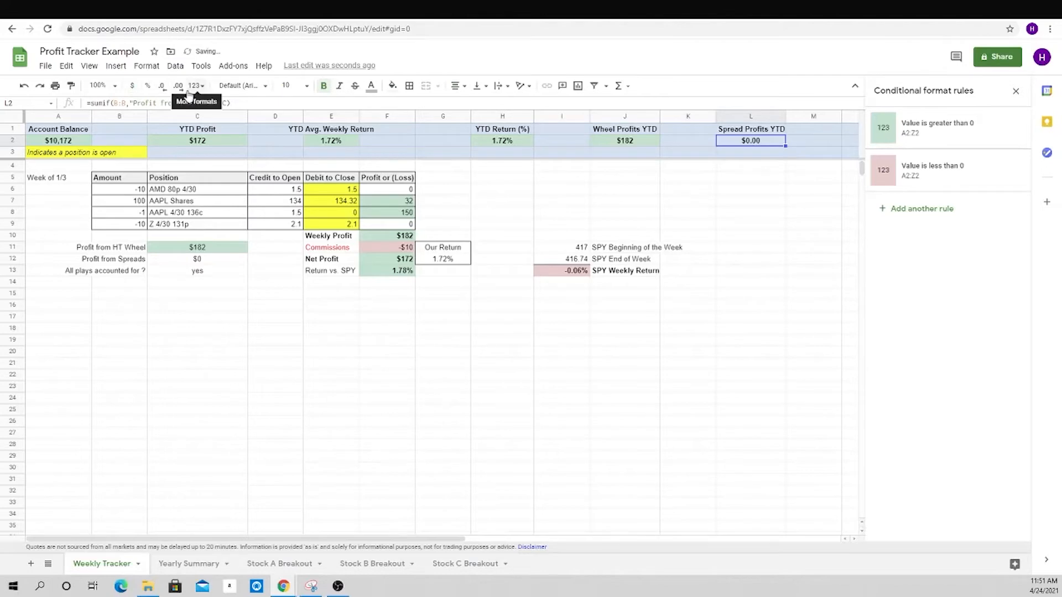
{"action": "left_click", "coordinate": [178, 89]}
{"action": "left_click", "coordinate": [163, 89]}
{"action": "left_click", "coordinate": [164, 88]}
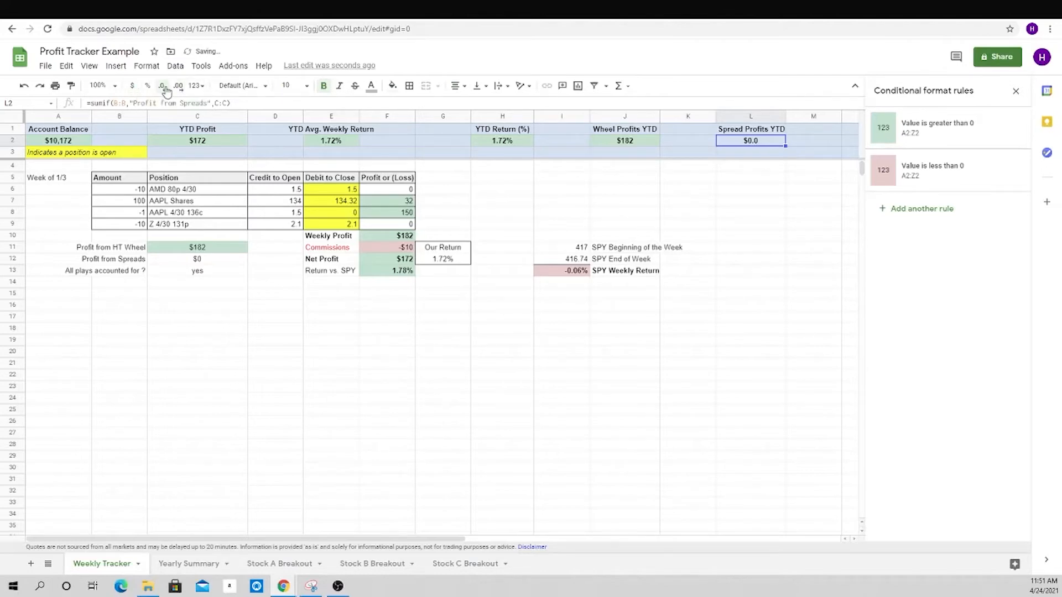
{"action": "left_click", "coordinate": [164, 89]}
{"action": "left_click", "coordinate": [550, 354]}
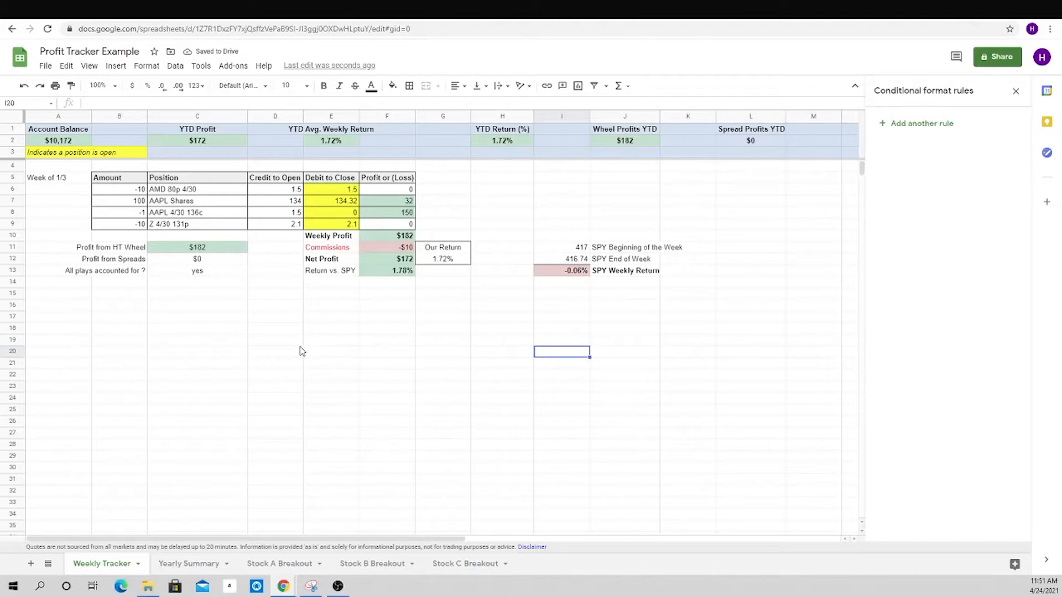
- Colour the Weekly Tracker sheet tab green
{"action": "right_click", "coordinate": [109, 567]}
{"action": "mouse_move", "coordinate": [141, 442]}
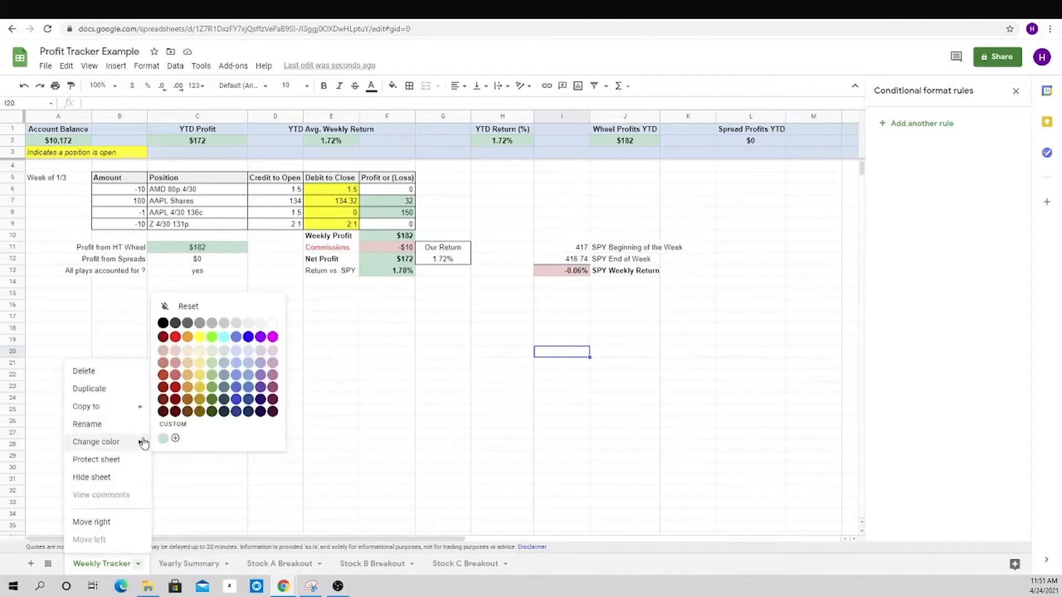
{"action": "left_click", "coordinate": [212, 350]}
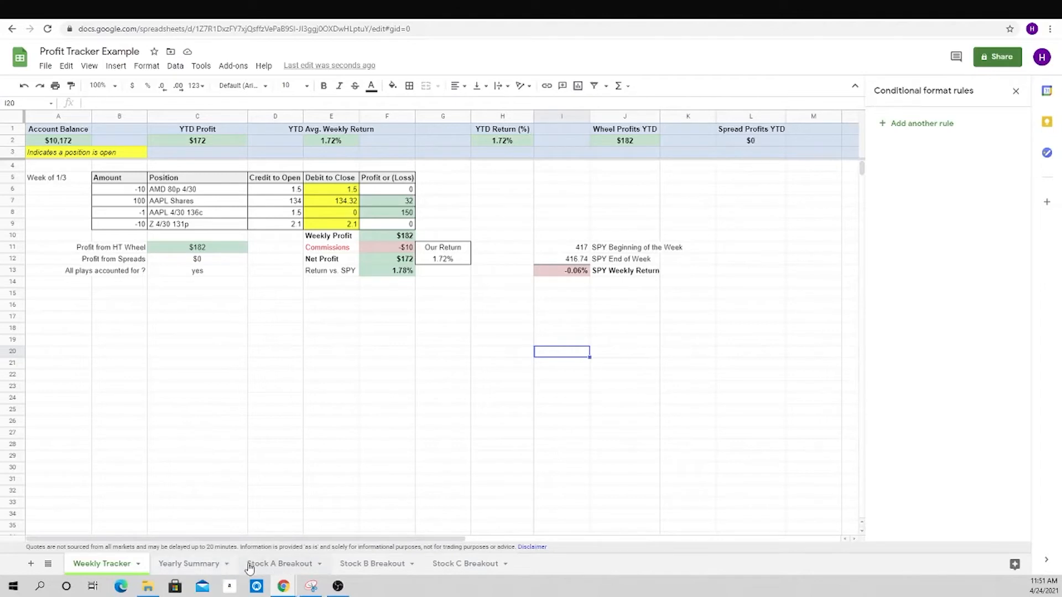
- Rename the Stock A Breakout sheet to AMD Trade Breakout, checking the positions listed in Weekly Tracker for the ticker
{"action": "left_click", "coordinate": [279, 564]}
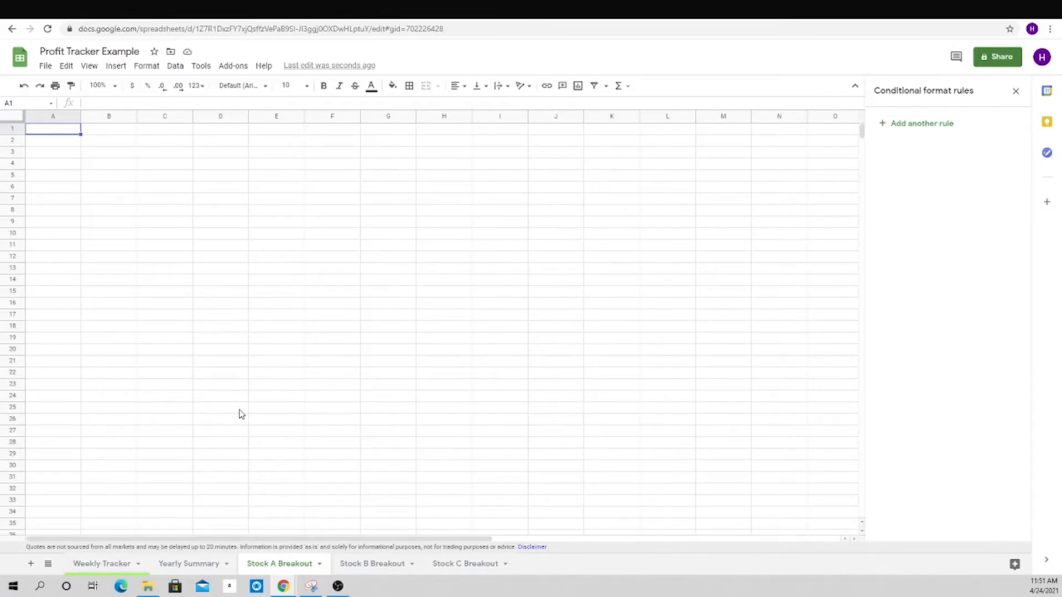
{"action": "left_click", "coordinate": [109, 564]}
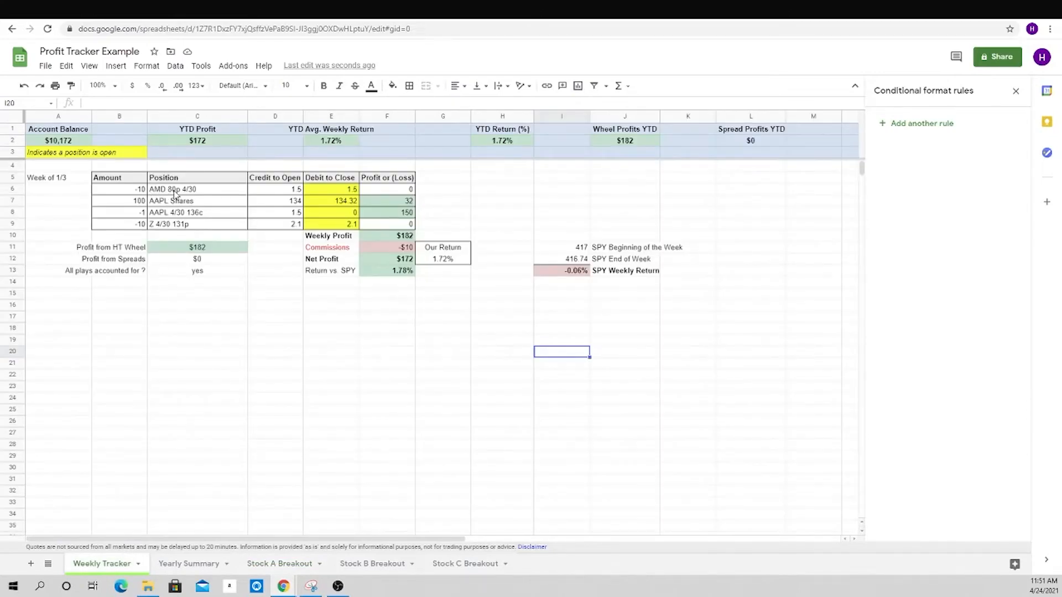
{"action": "left_click", "coordinate": [293, 566]}
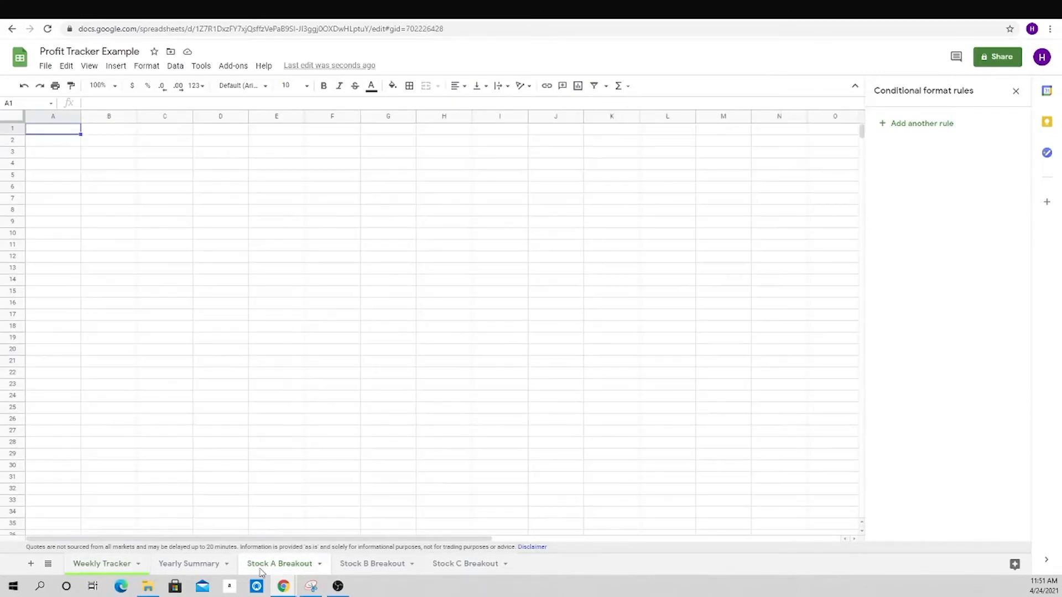
{"action": "double_click", "coordinate": [263, 569]}
{"action": "left_click", "coordinate": [273, 569]}
{"action": "left_click_drag", "start_coordinate": [277, 570], "coordinate": [238, 570]}
{"action": "type", "text": "AMD T"}
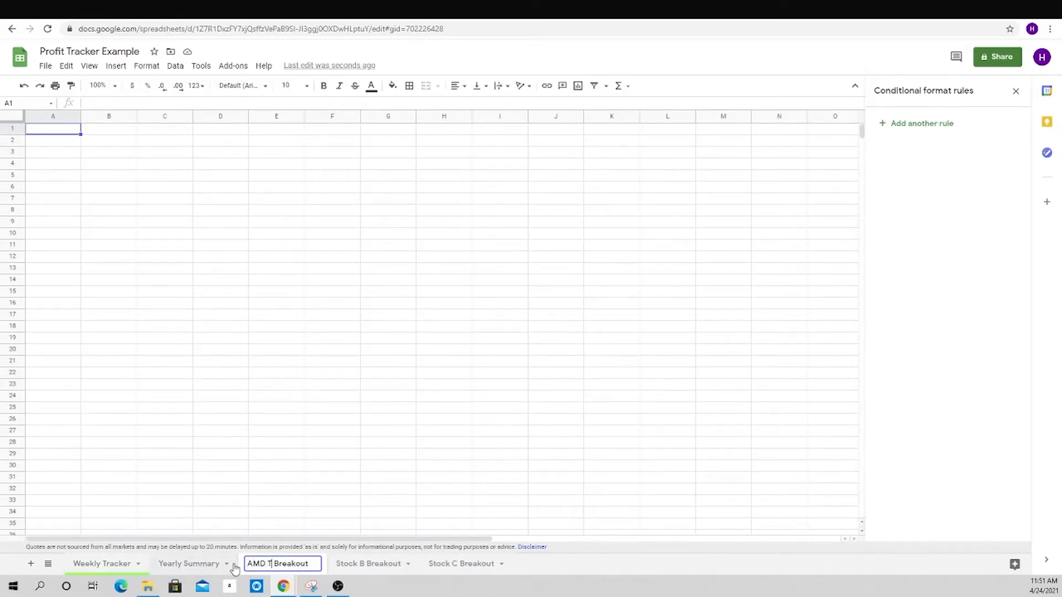
{"action": "type", "text": "rade"}
{"action": "key", "text": "Return"}
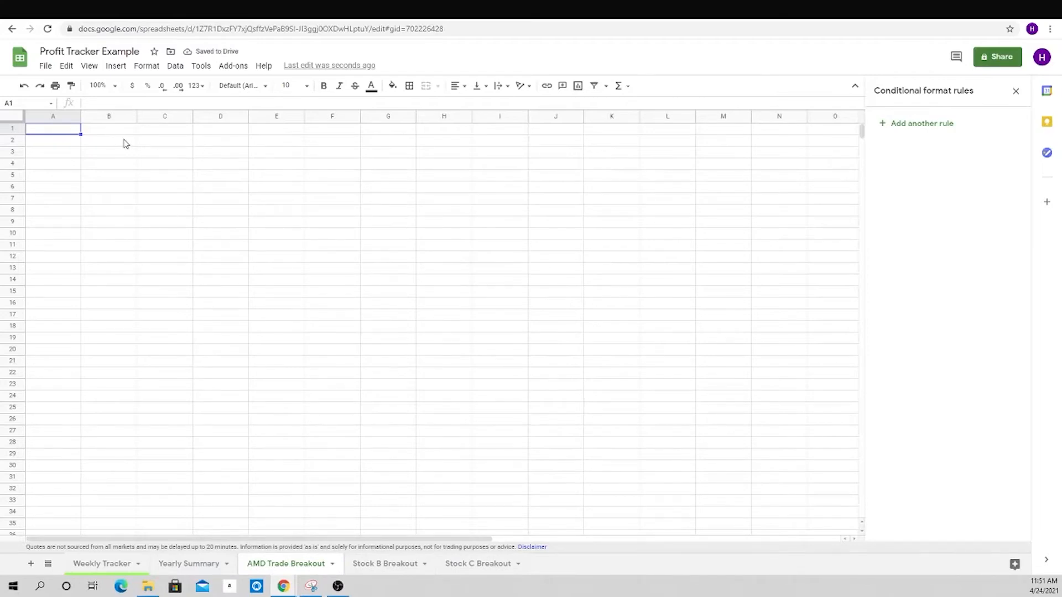
- Add the headings Weeks in A1 and Started at in C1 of the AMD Trade Breakout sheet
{"action": "type", "text": "Weeks"}
{"action": "key", "text": "Return"}
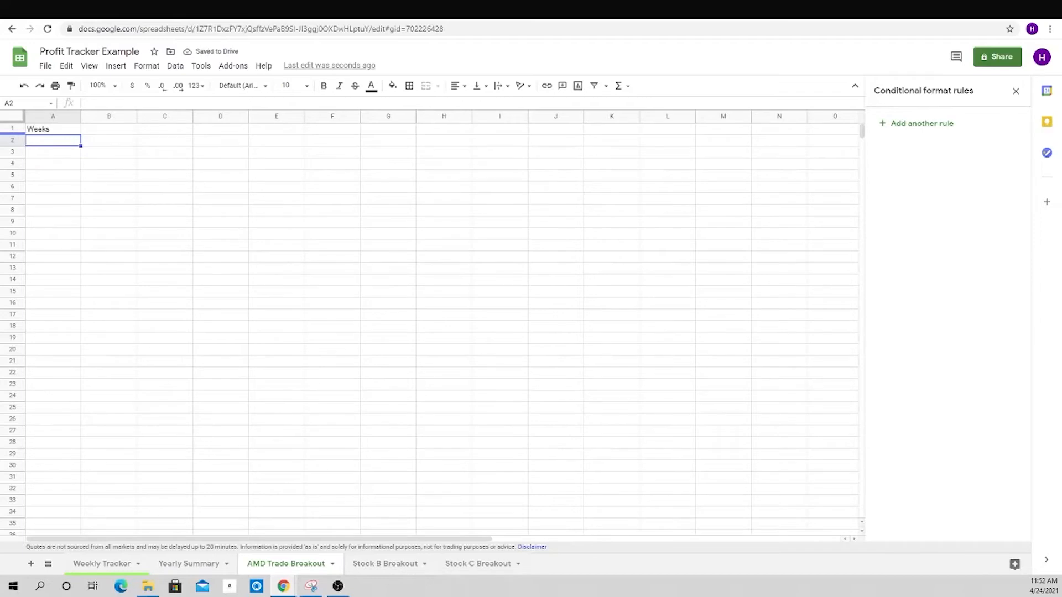
{"action": "left_click", "coordinate": [160, 130]}
{"action": "type", "text": "Started at"}
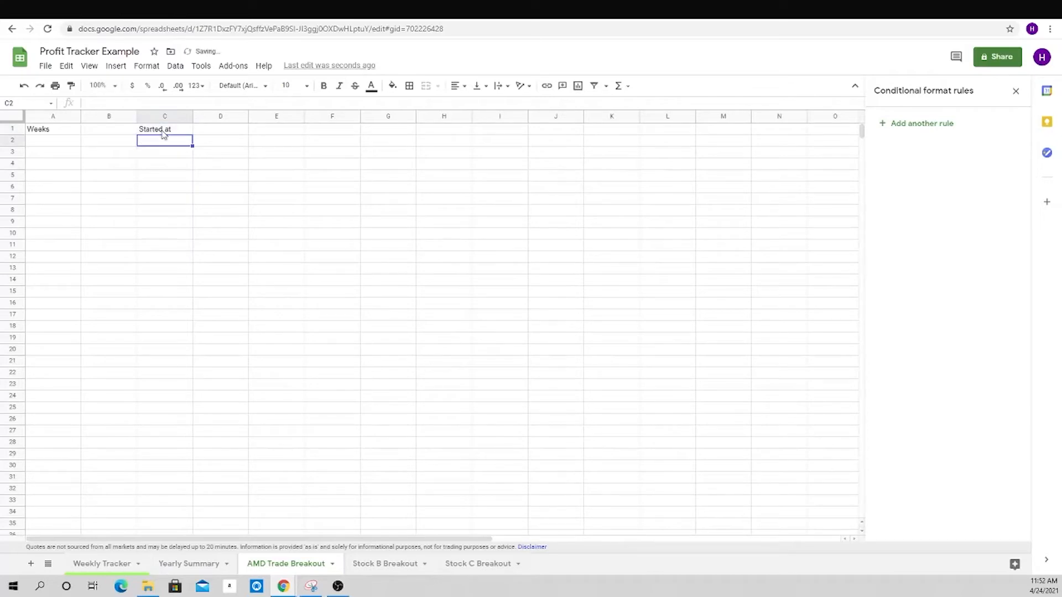
{"action": "key", "text": "Tab"}
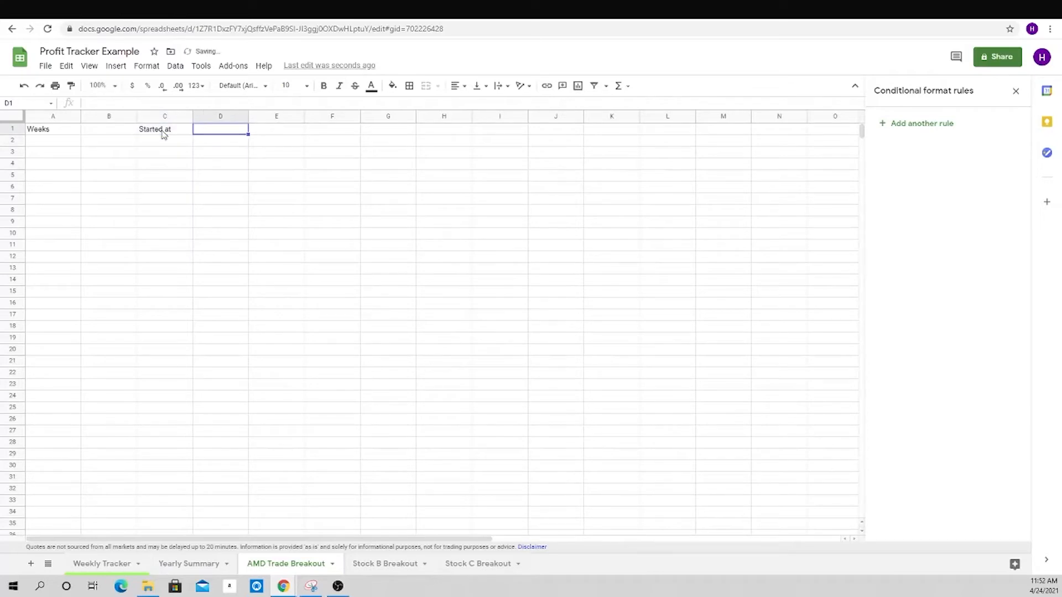
- Add the headings Increase/Decrease in D1, Return on Capital in E1 and AMD in F1
{"action": "type", "text": "Increase/D"}
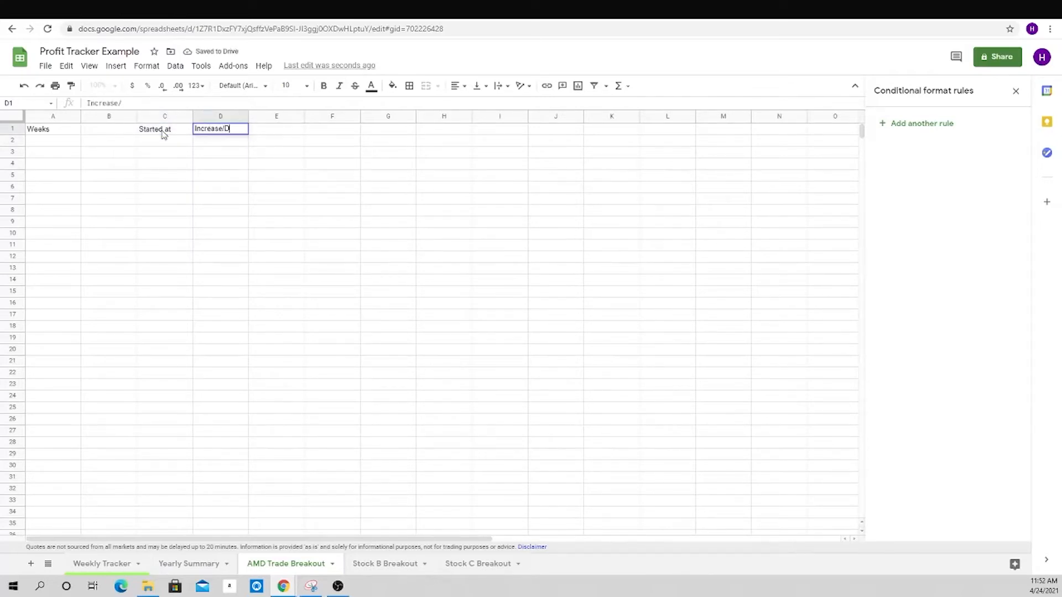
{"action": "type", "text": "ecrease"}
{"action": "key", "text": "Return"}
{"action": "key", "text": "Up"}
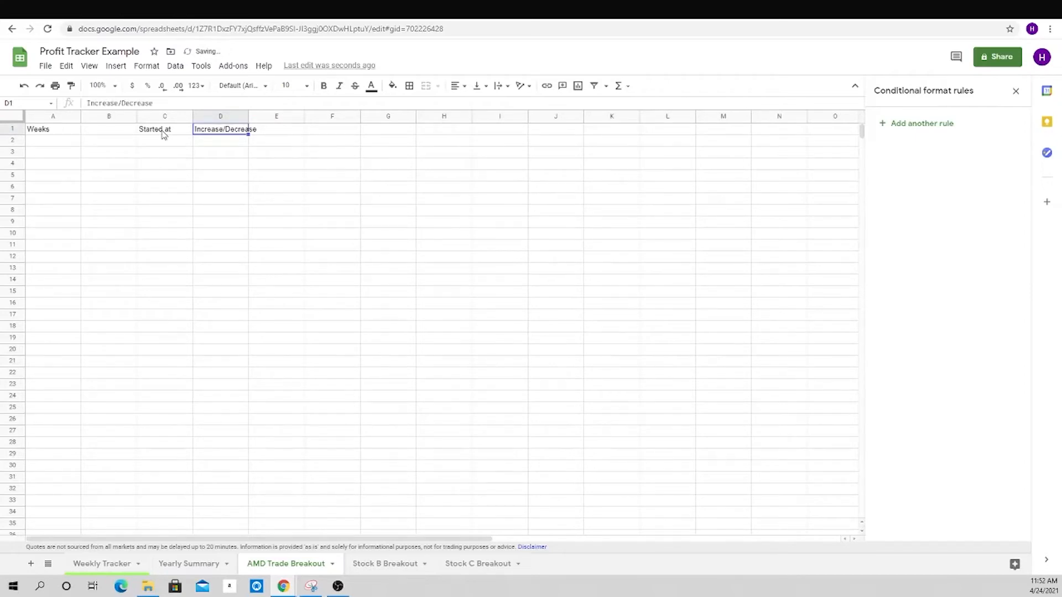
{"action": "key", "text": "Right"}
{"action": "type", "text": "Return "}
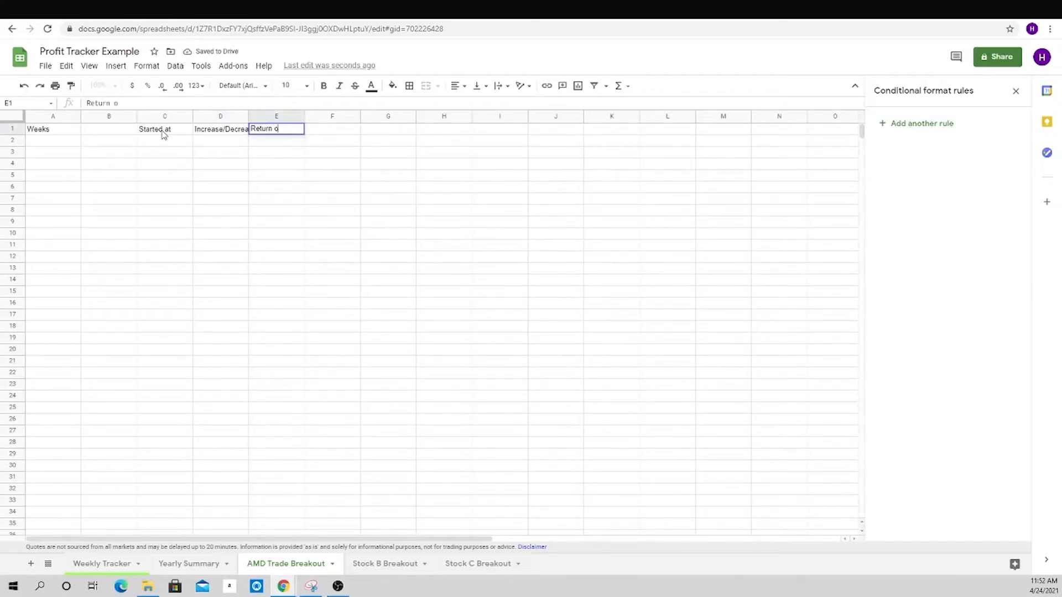
{"action": "type", "text": "on Capital"}
{"action": "key", "text": "Tab"}
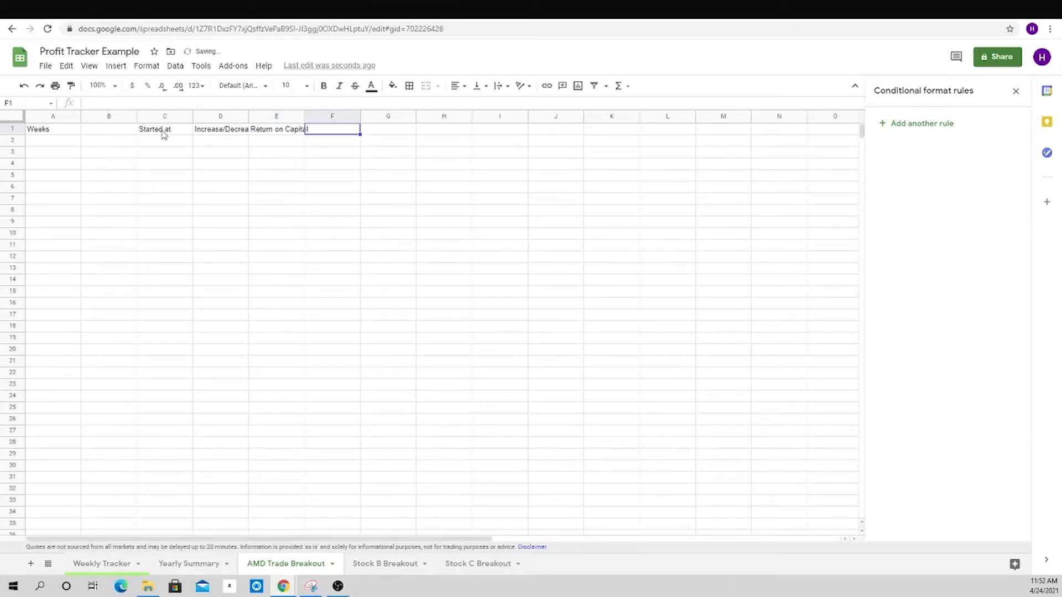
{"action": "type", "text": "AMD"}
- Widen columns D and E so the Increase/Decrease and Return on Capital headings fit
{"action": "key", "text": "Left"}
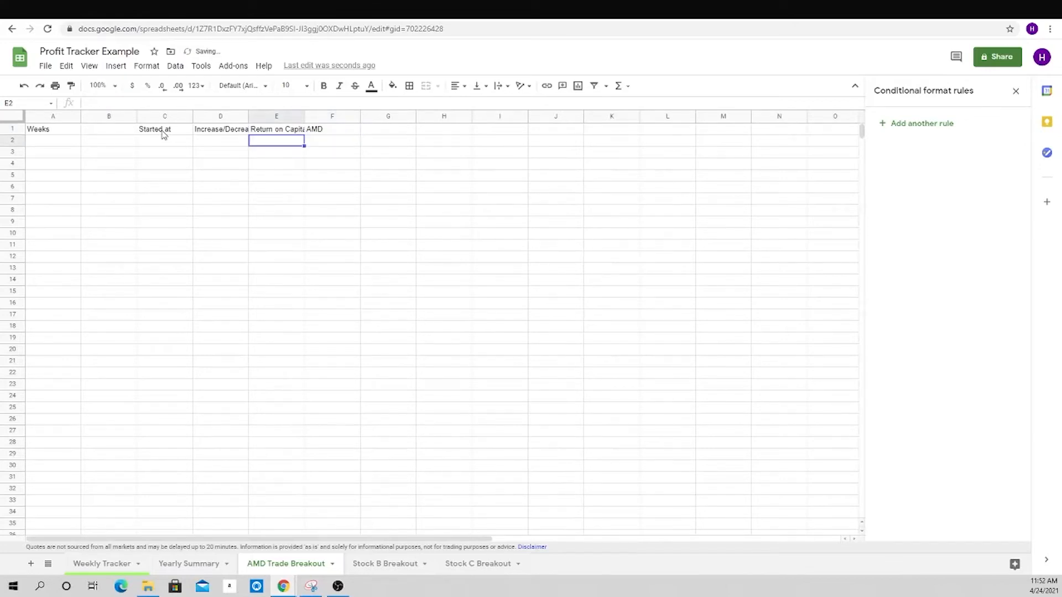
{"action": "key", "text": "Left"}
{"action": "key", "text": "Left"}
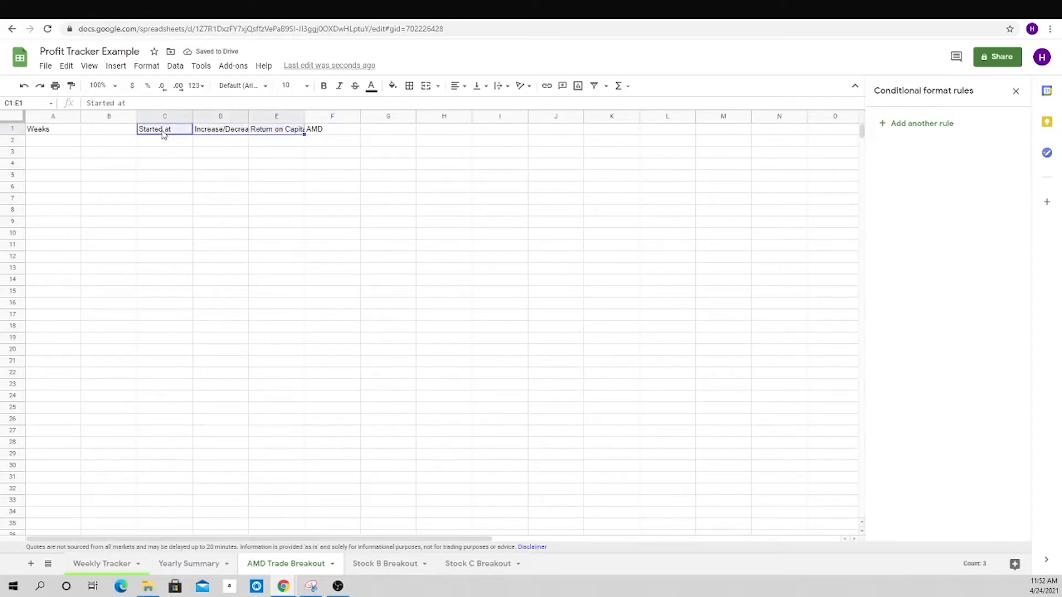
{"action": "key", "text": "Right"}
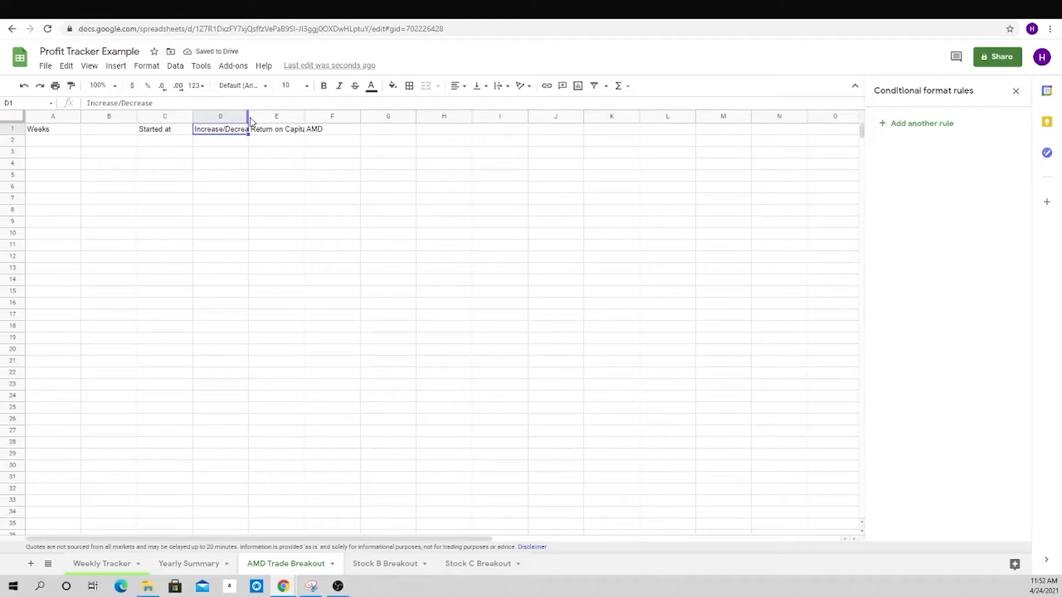
{"action": "left_click_drag", "start_coordinate": [247, 117], "coordinate": [341, 116]}
{"action": "key", "text": "ctrl+minus"}
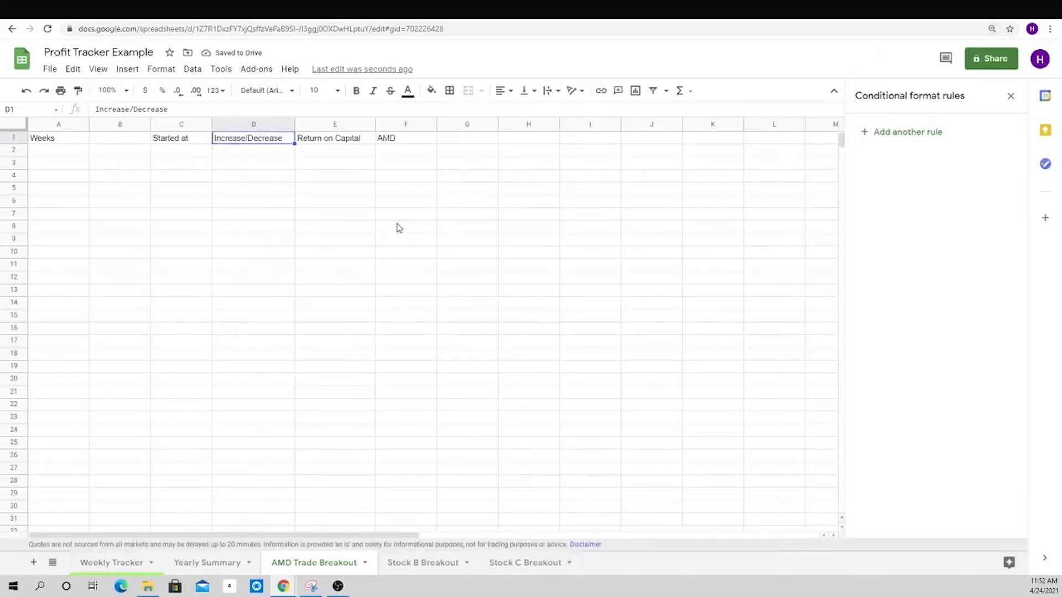
- Enter 82 as the starting price in C2 under Started at
{"action": "left_click", "coordinate": [179, 151]}
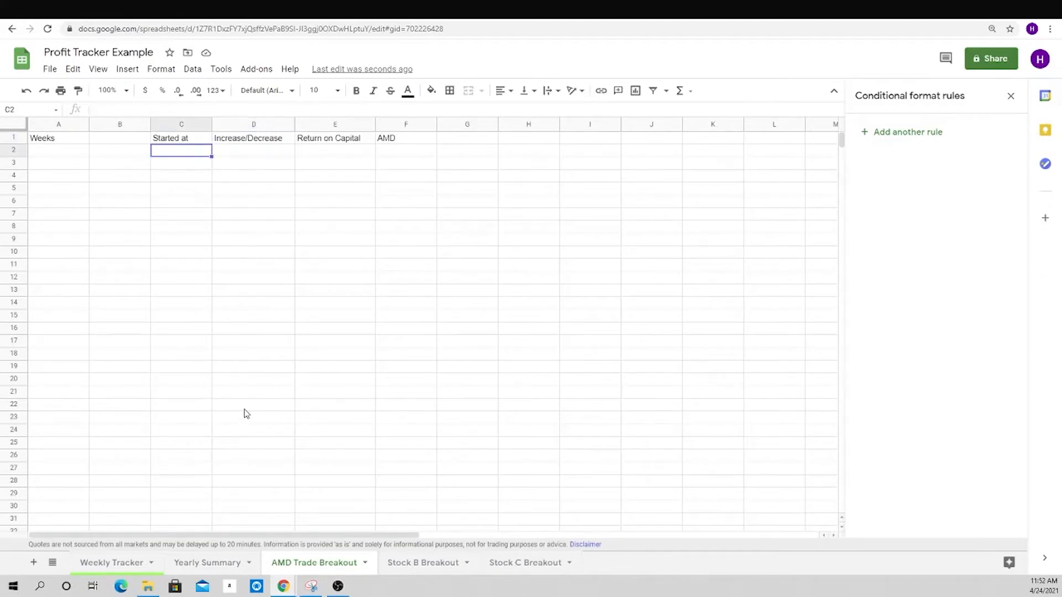
{"action": "type", "text": "82"}
{"action": "key", "text": "Return"}
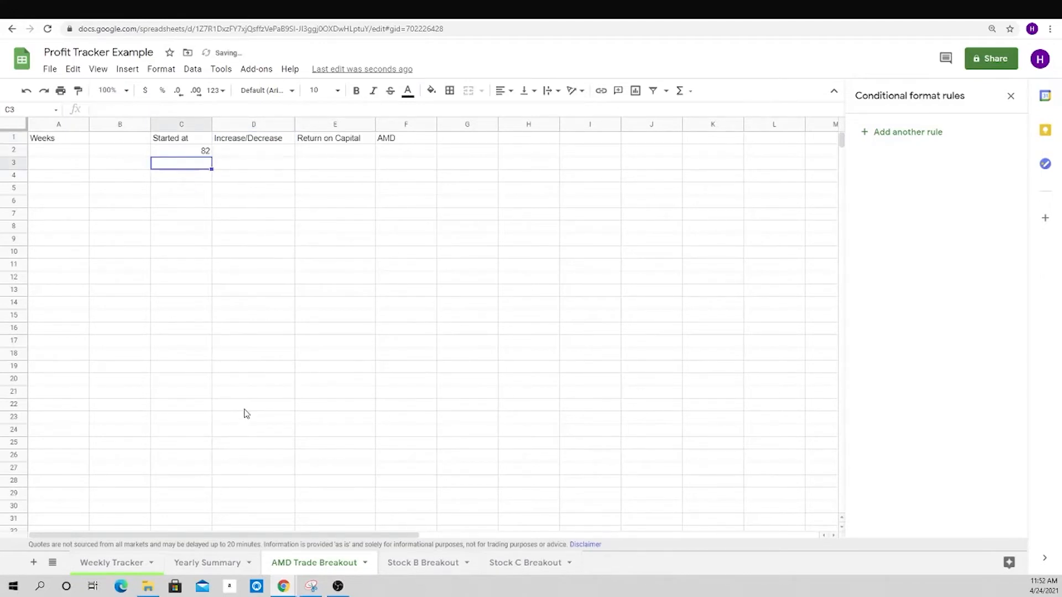
- Enter =GOOGLEFINANCE(F1) in F2 to pull the AMD share price
{"action": "key", "text": "Up"}
{"action": "key", "text": "Right"}
{"action": "key", "text": "Right"}
{"action": "key", "text": "Right"}
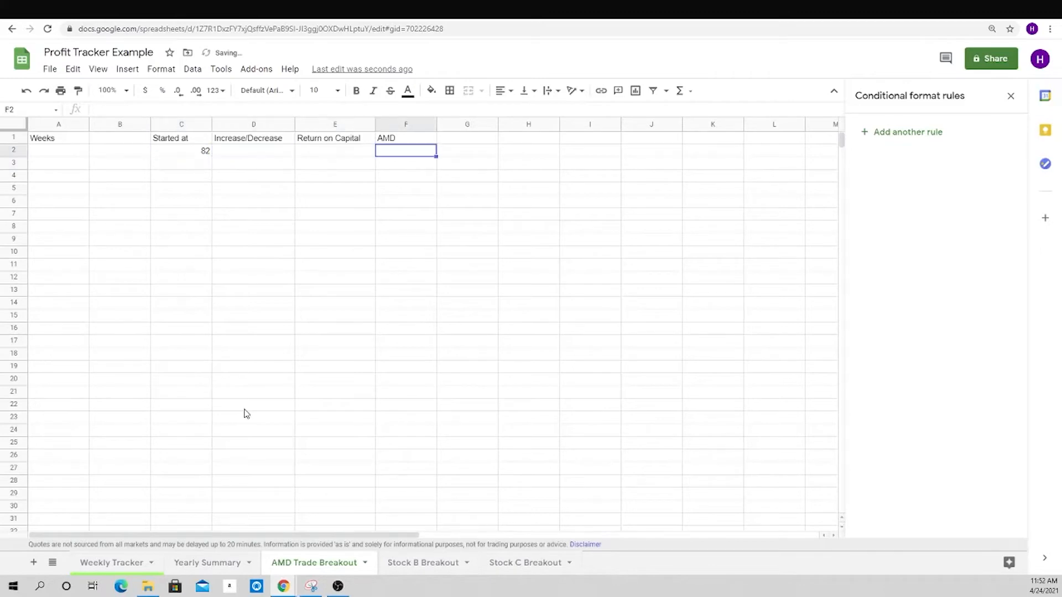
{"action": "type", "text": "=GOOGLEFINANCE("}
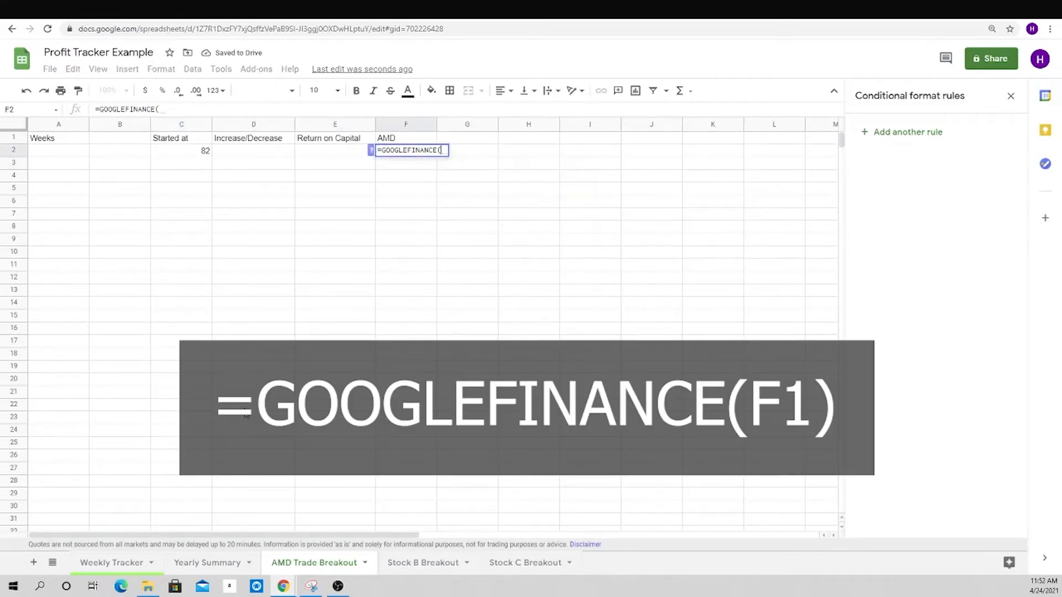
{"action": "type", "text": "\"A"}
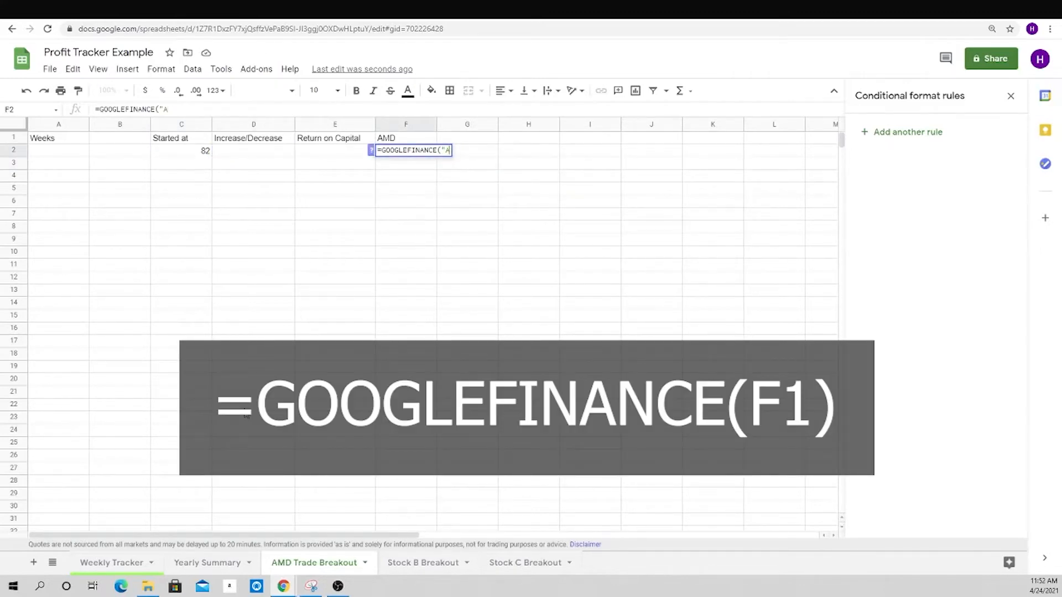
{"action": "type", "text": "MD\""}
{"action": "key", "text": "BackSpace"}
{"action": "key", "text": "BackSpace"}
{"action": "key", "text": "BackSpace"}
{"action": "key", "text": "BackSpace"}
{"action": "key", "text": "BackSpace"}
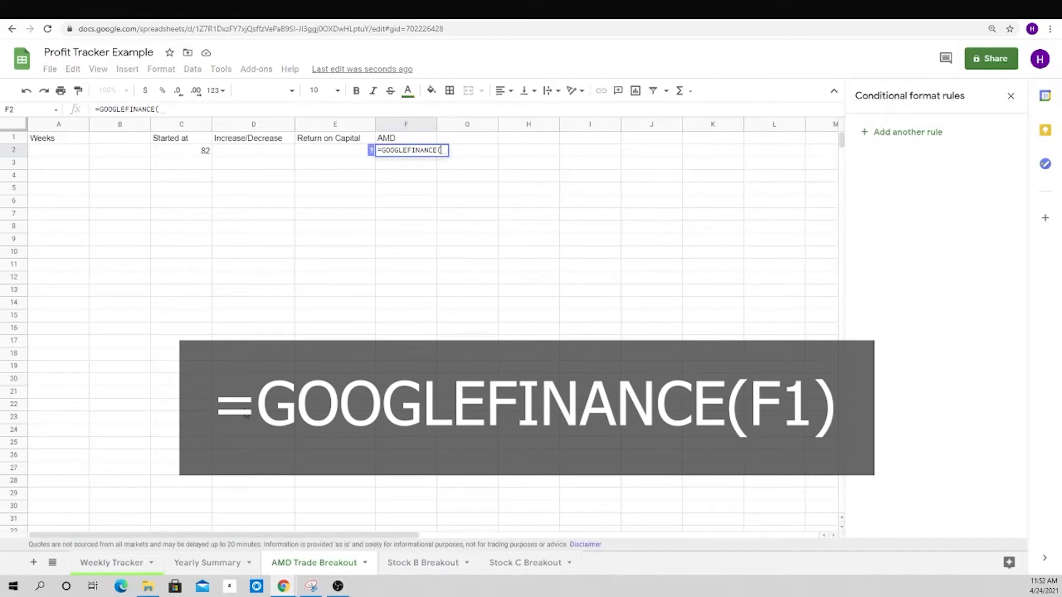
{"action": "type", "text": "F1"}
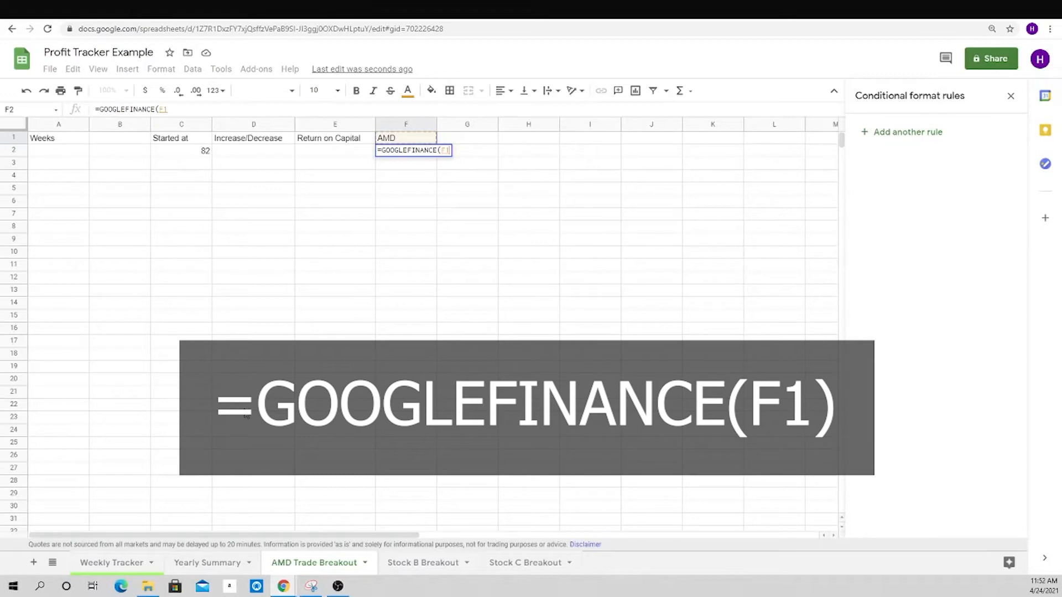
{"action": "key", "text": "Return"}
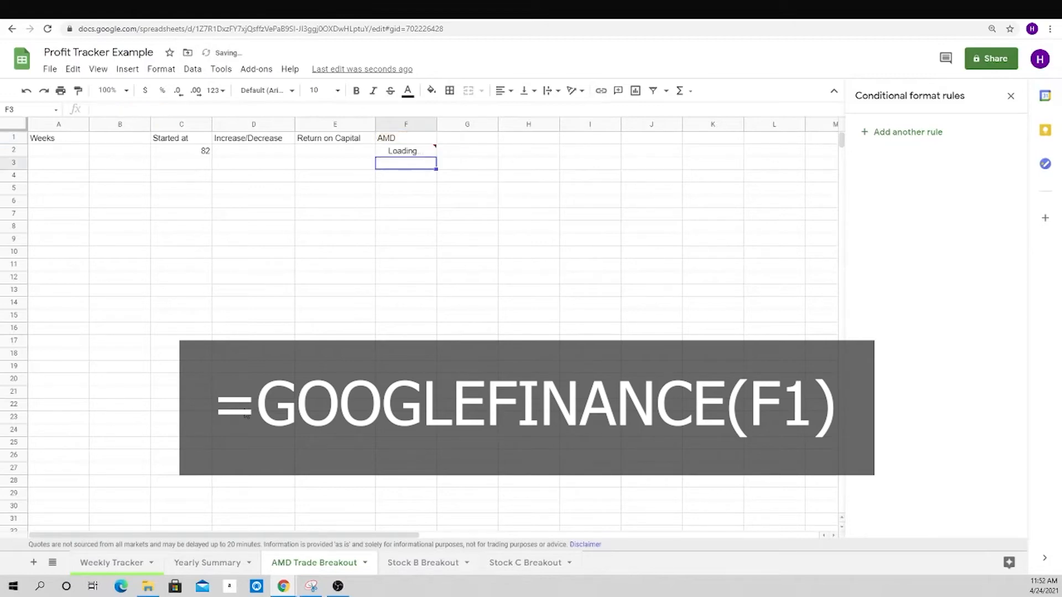
- Center the contents of C1:F2 horizontally
{"action": "key", "text": "Up"}
{"action": "key", "text": "Left"}
{"action": "key", "text": "Left"}
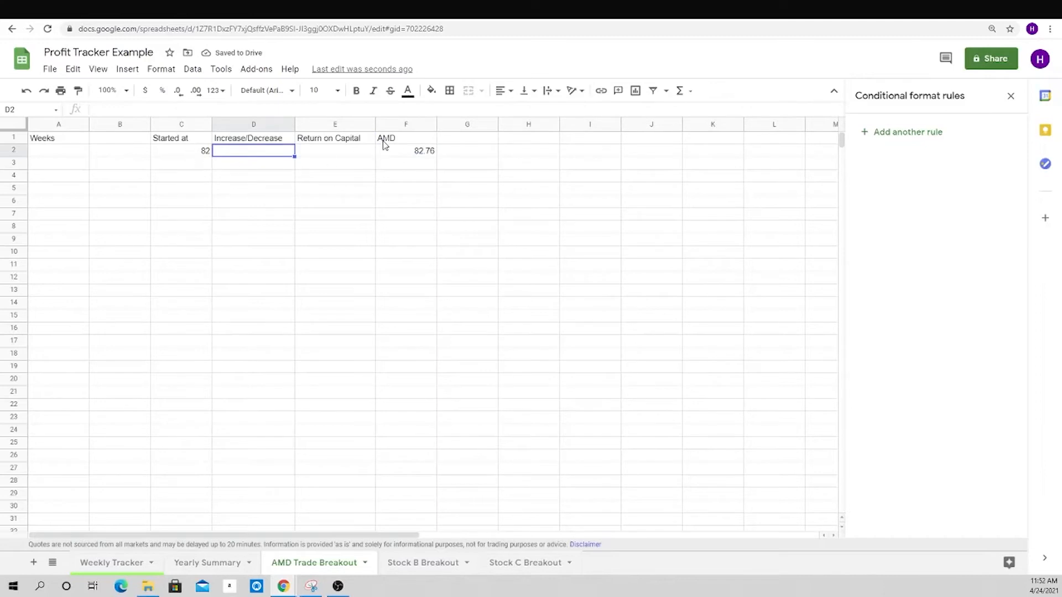
{"action": "left_click_drag", "start_coordinate": [390, 141], "coordinate": [198, 159]}
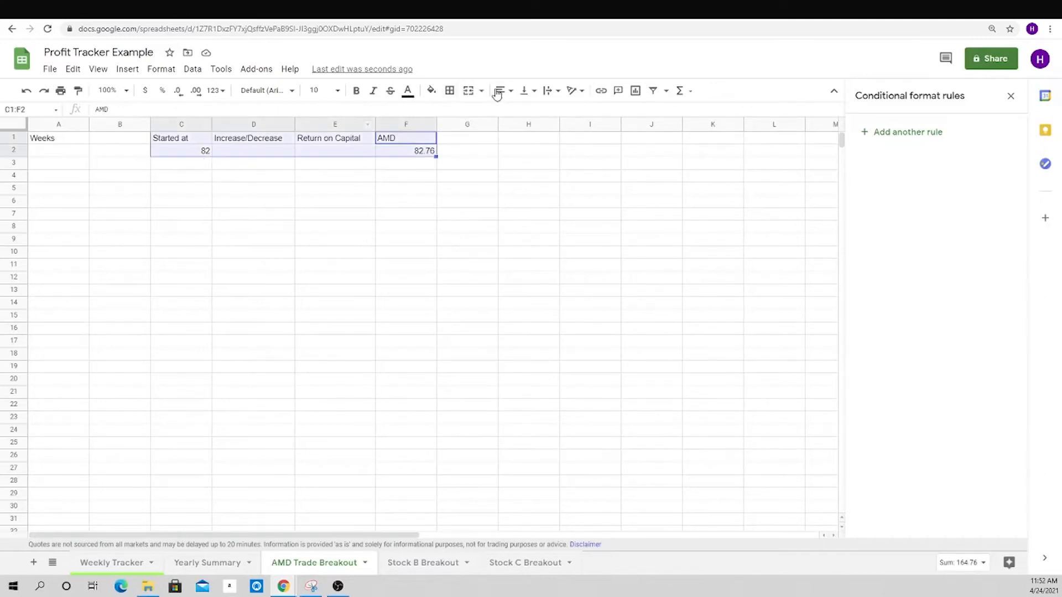
{"action": "left_click", "coordinate": [501, 91]}
{"action": "left_click", "coordinate": [518, 111]}
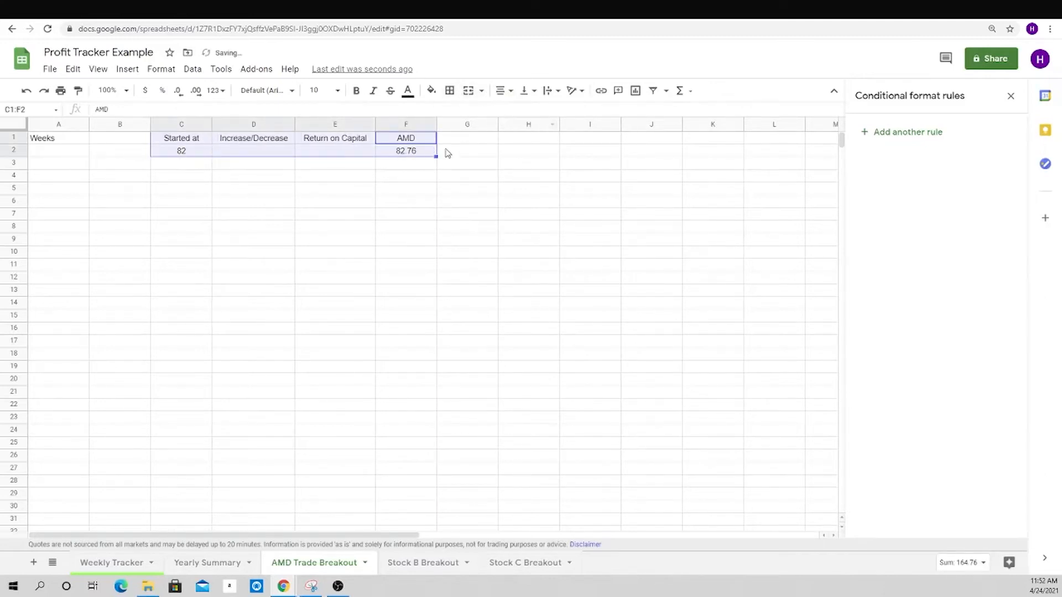
{"action": "left_click", "coordinate": [351, 180]}
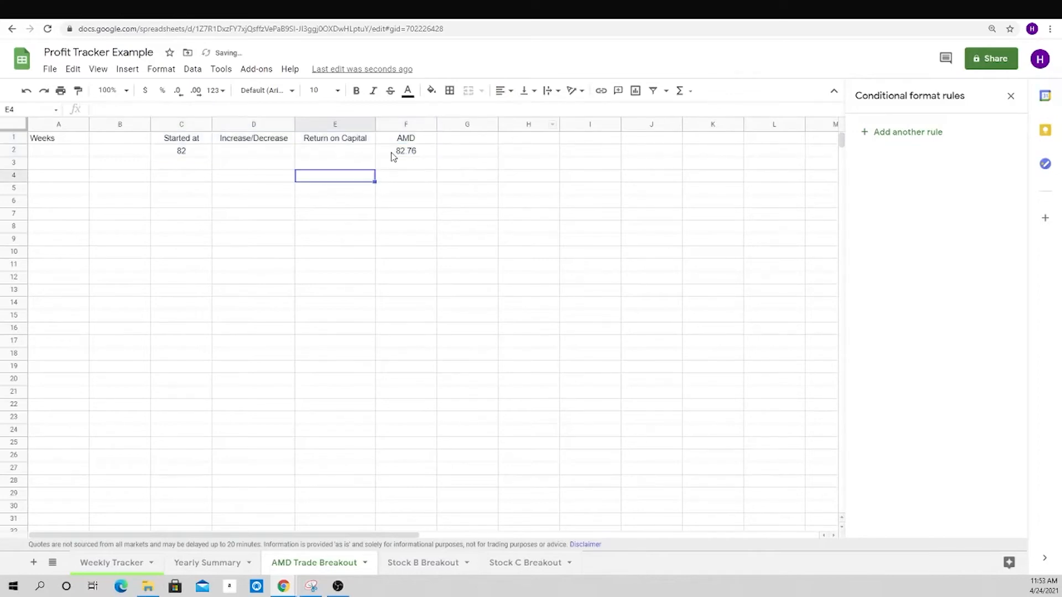
- Enter the formula =(F2-C2)/C2 in D2 under Increase/Decrease
{"action": "left_click", "coordinate": [257, 156]}
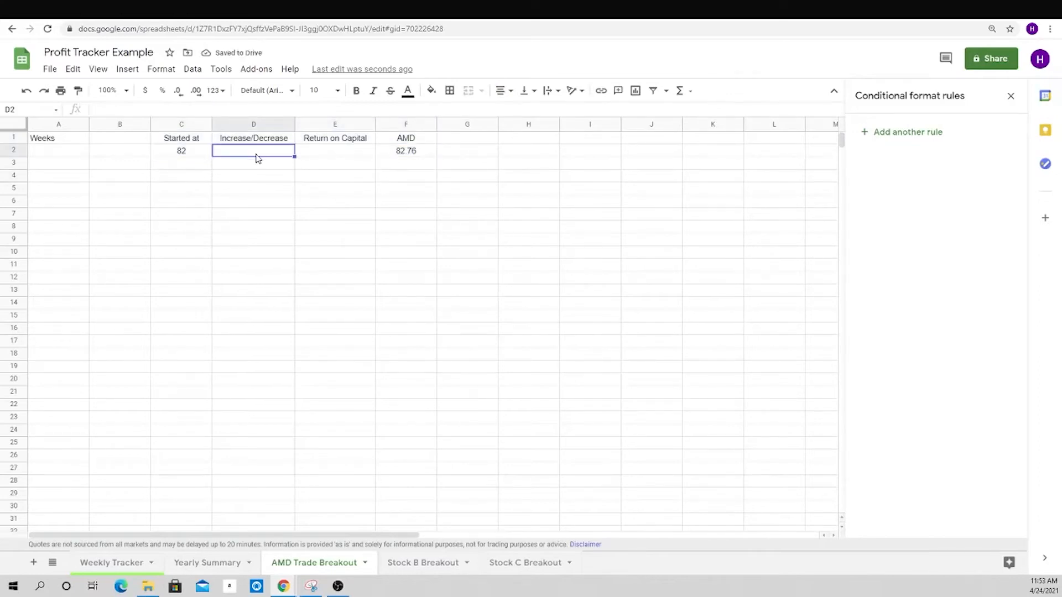
{"action": "type", "text": "="}
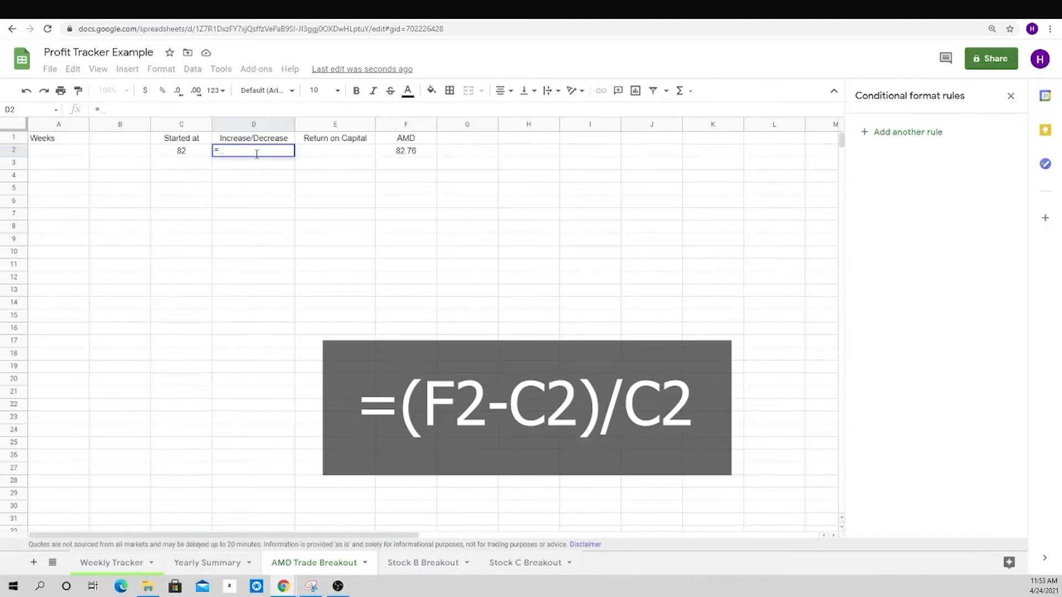
{"action": "key", "text": "Right"}
{"action": "key", "text": "Right"}
{"action": "key", "text": "Left"}
{"action": "key", "text": "BackSpace"}
{"action": "key", "text": "BackSpace"}
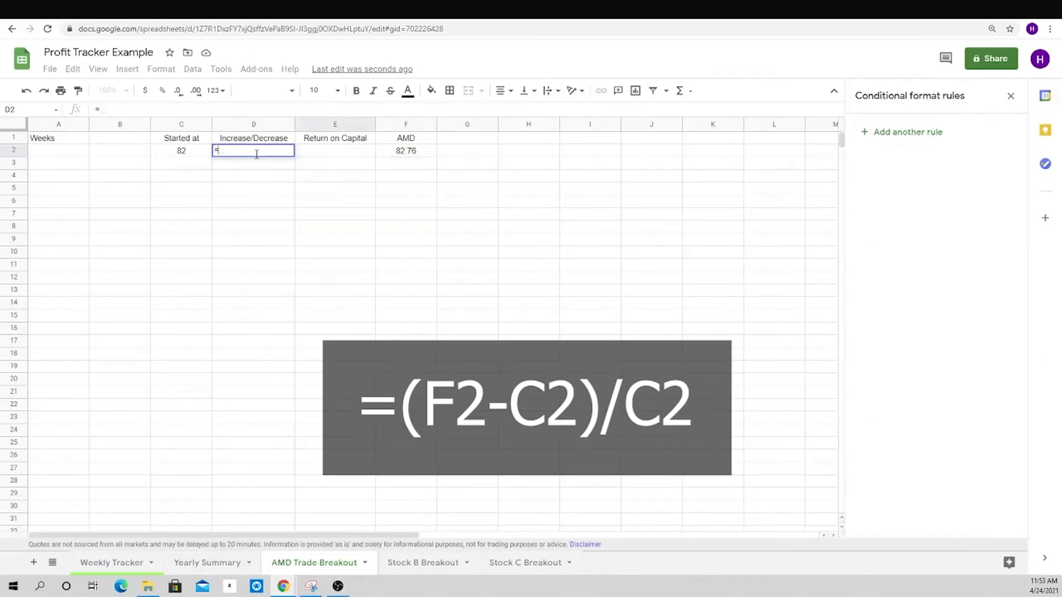
{"action": "type", "text": "("}
{"action": "key", "text": "Right"}
{"action": "key", "text": "Right"}
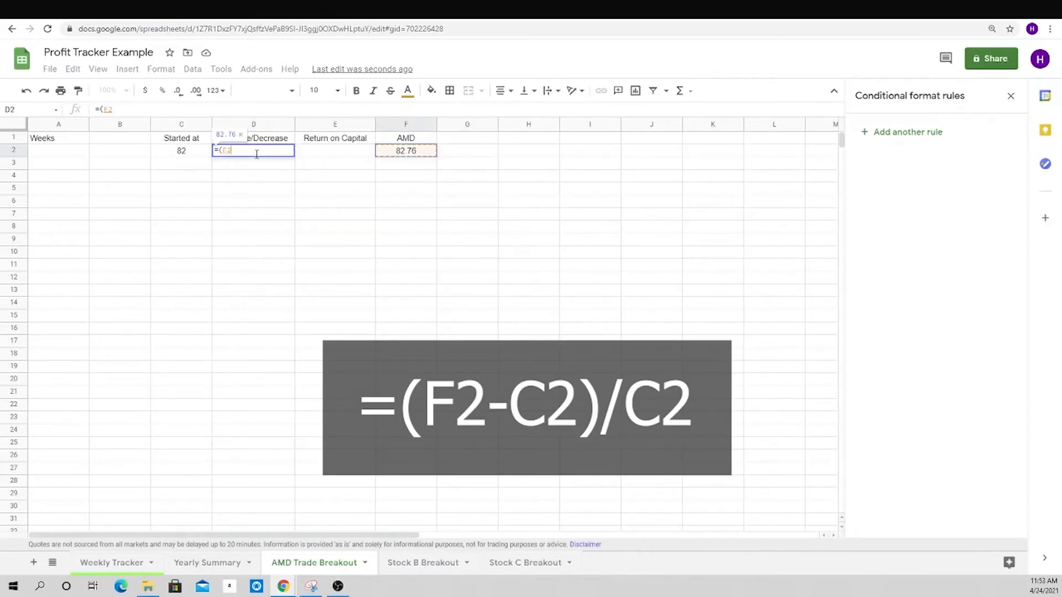
{"action": "type", "text": "-"}
{"action": "key", "text": "Left"}
{"action": "key", "text": "Left"}
{"action": "key", "text": "Left"}
{"action": "key", "text": "Right"}
{"action": "key", "text": "Right"}
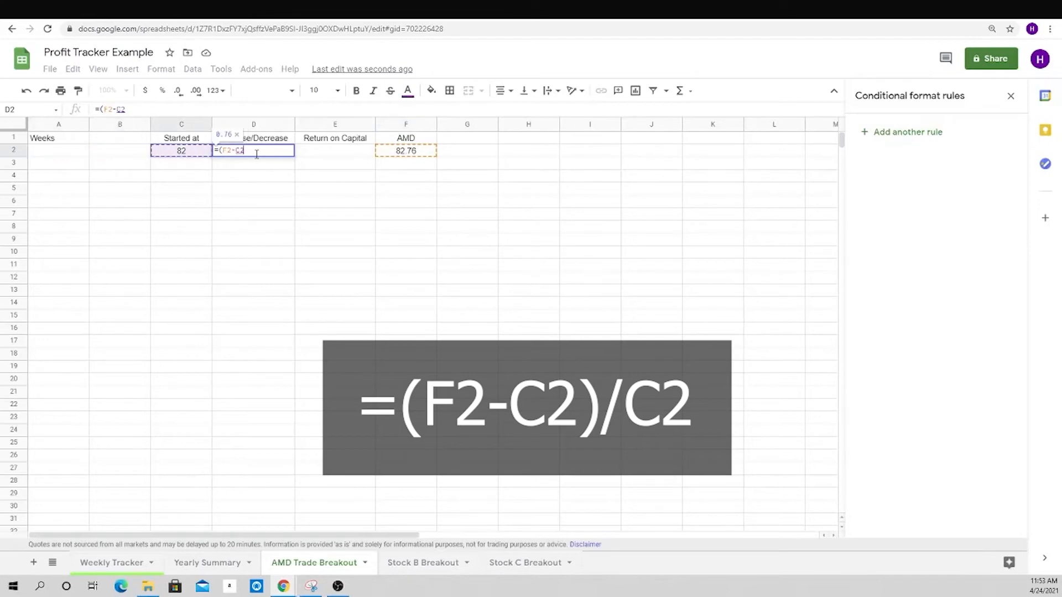
{"action": "type", "text": ")/"}
{"action": "key", "text": "Left"}
{"action": "key", "text": "Left"}
{"action": "key", "text": "Right"}
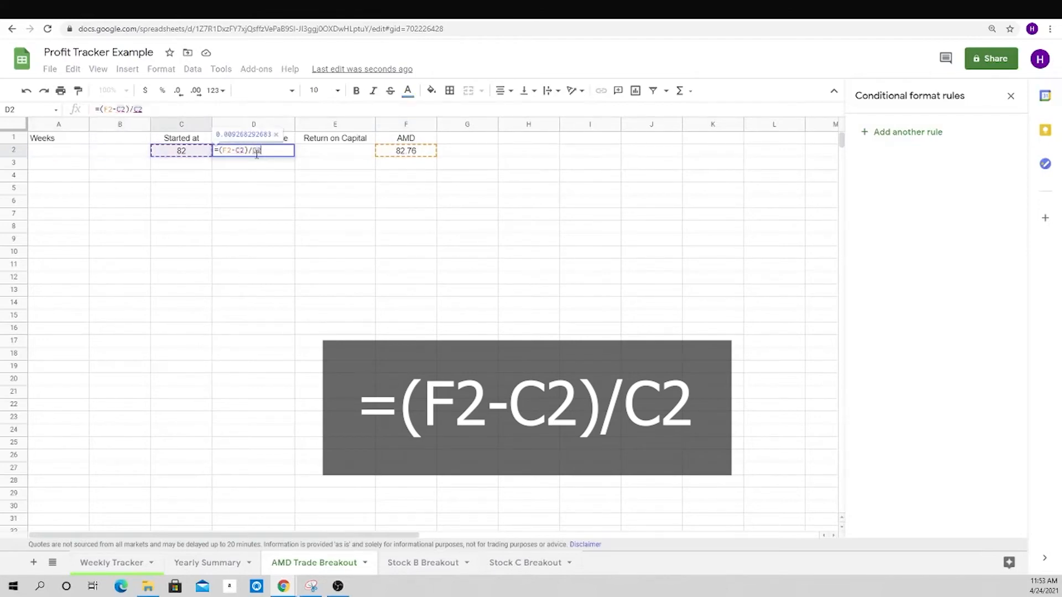
{"action": "key", "text": "Return"}
- Format the Increase/Decrease result in D2 as a percentage
{"action": "key", "text": "Up"}
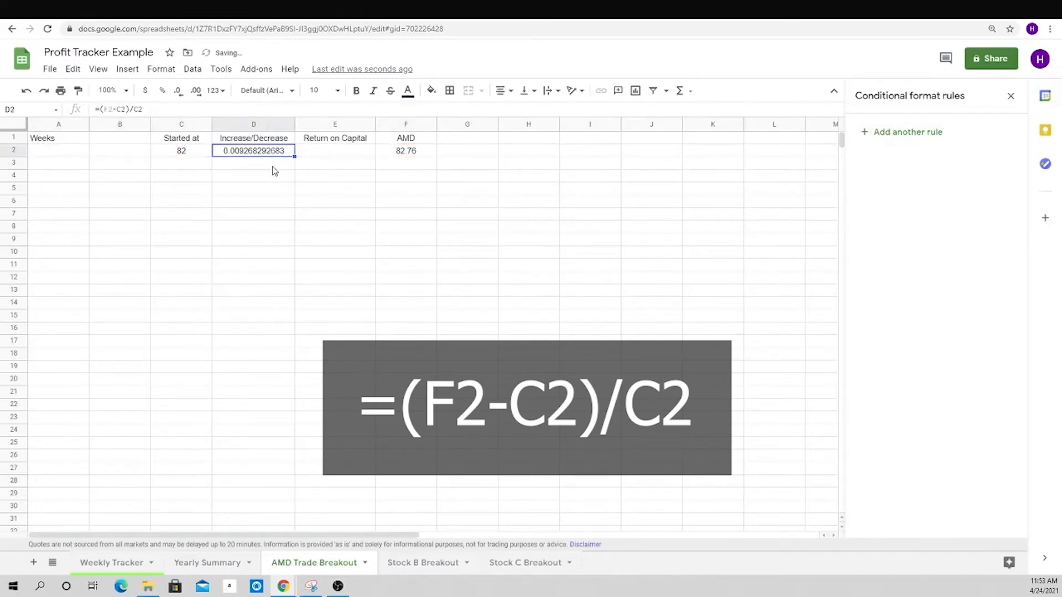
{"action": "left_click", "coordinate": [162, 90]}
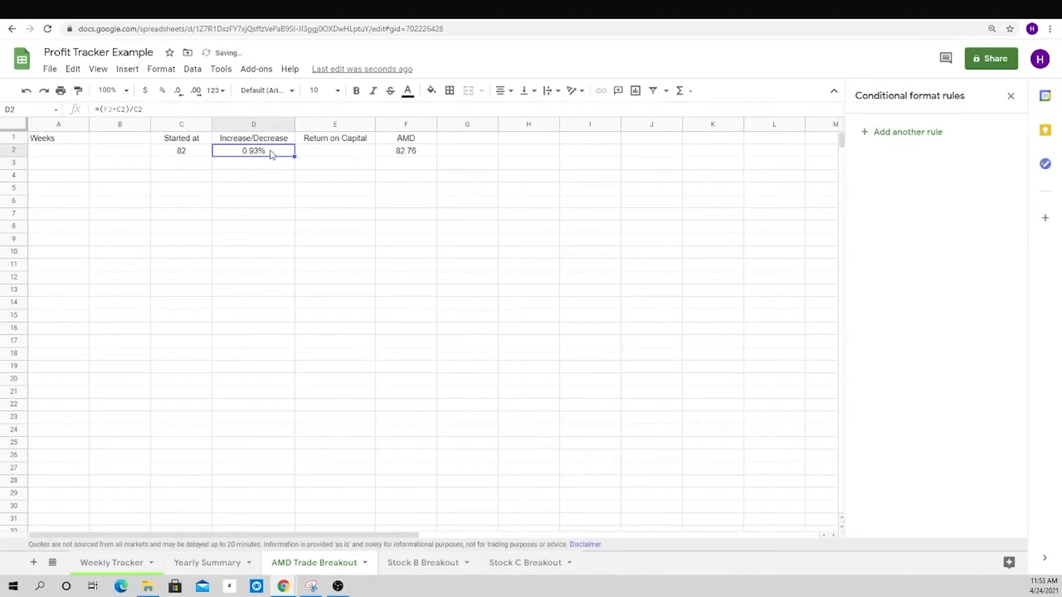
{"action": "left_click", "coordinate": [341, 158]}
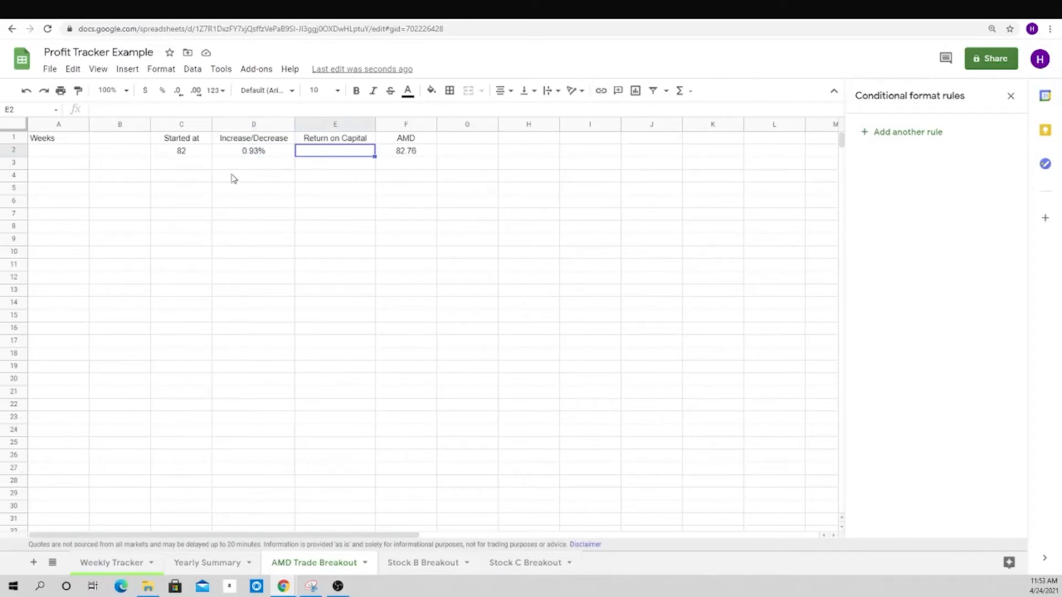
- Add the headings Amount in C4, Position in D4 and Credit to Open in E4
{"action": "left_click", "coordinate": [181, 179]}
{"action": "type", "text": "Amd"}
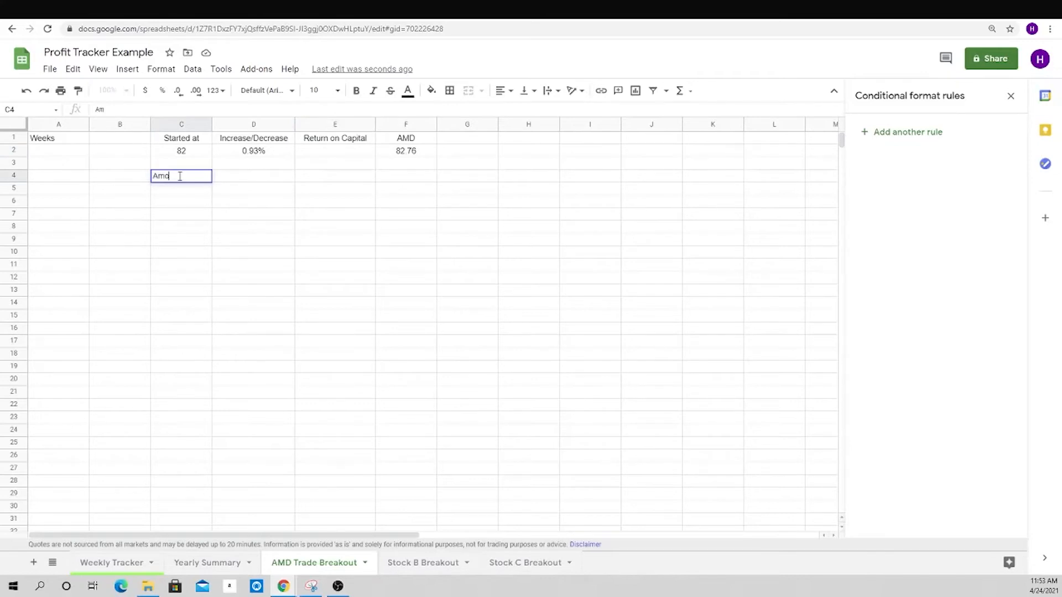
{"action": "type", "text": "unt"}
{"action": "key", "text": "Tab"}
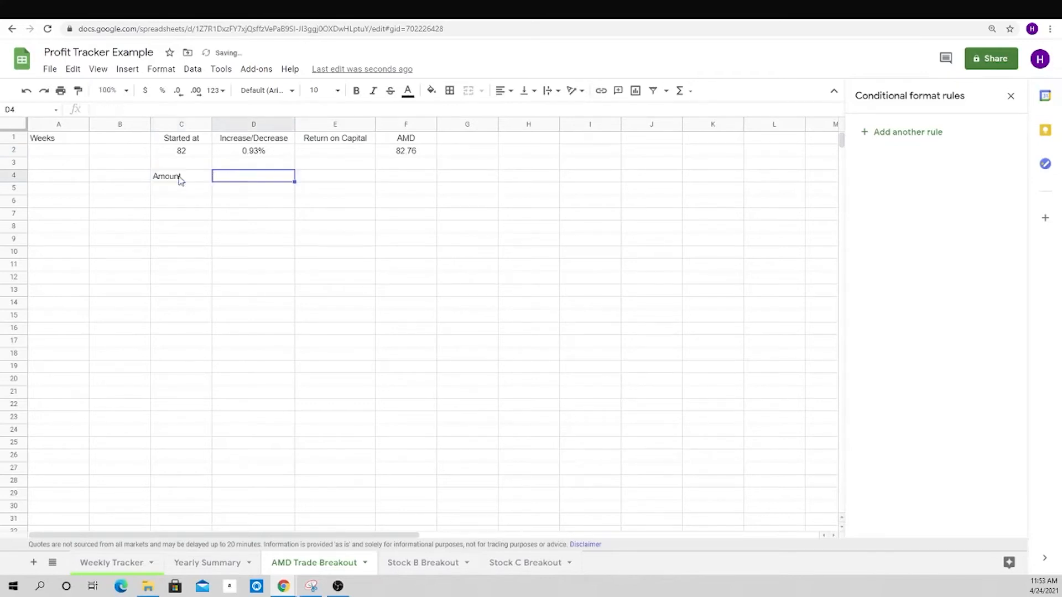
{"action": "type", "text": "Position"}
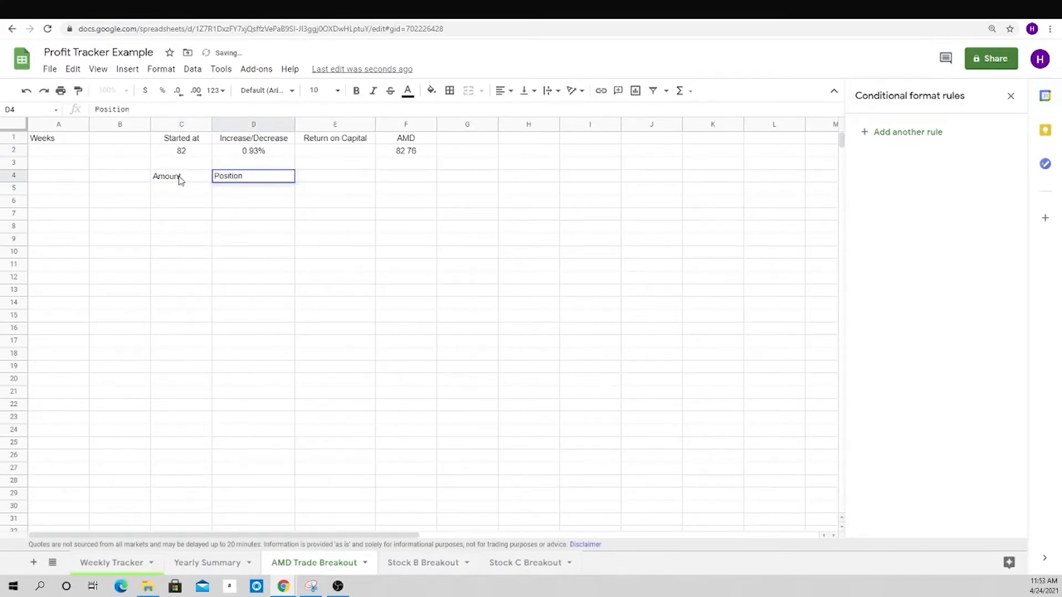
{"action": "key", "text": "Tab"}
{"action": "type", "text": "Credit to Ope"}
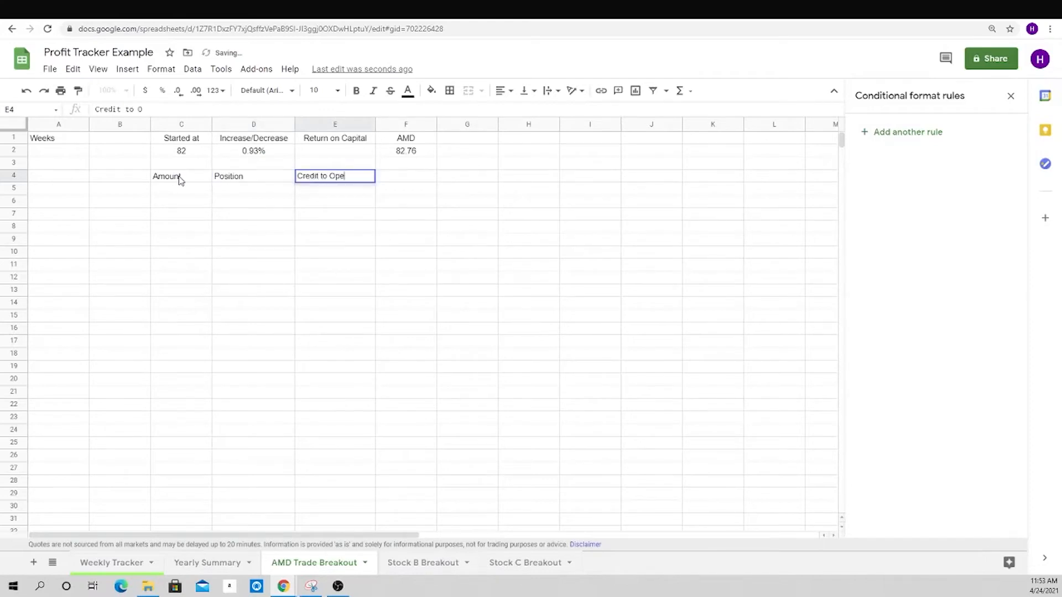
{"action": "type", "text": "n"}
- Add the headings Debit to Close in F4 and Profit or (Loss) in G4
{"action": "key", "text": "Tab"}
{"action": "type", "text": "Debit to Close"}
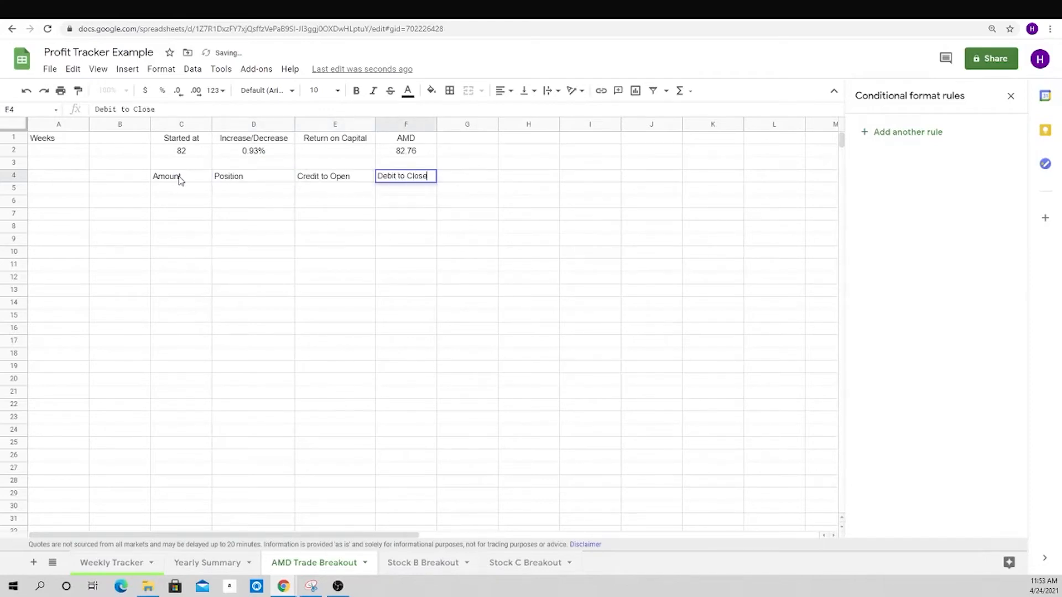
{"action": "key", "text": "Tab"}
{"action": "type", "text": "Profit of"}
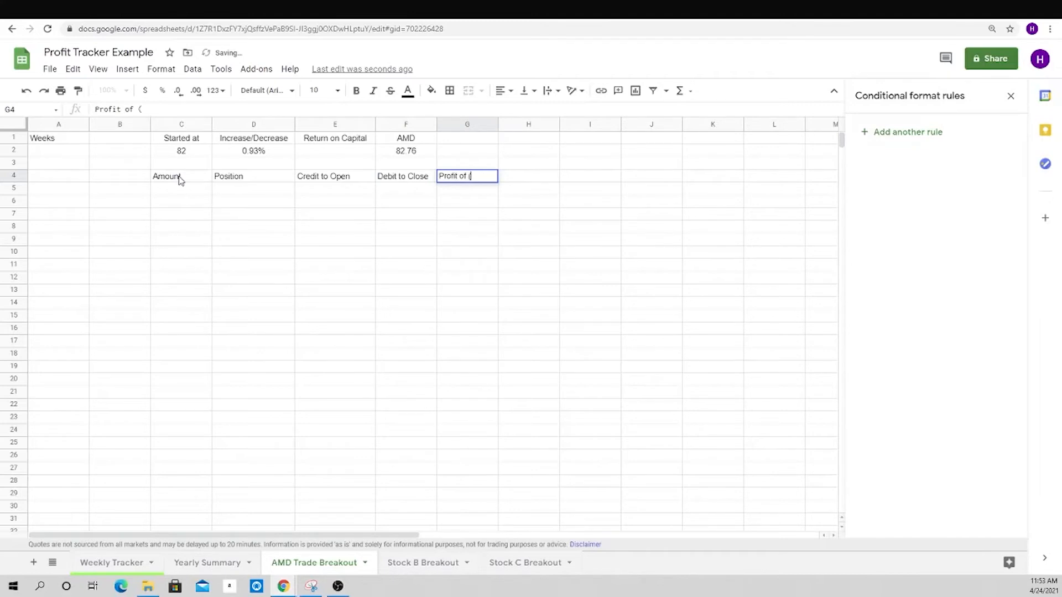
{"action": "type", "text": " (Loss)"}
{"action": "key", "text": "Return"}
- Make the headings in C4:G4 bold and give them a light gray fill
{"action": "left_click", "coordinate": [178, 178]}
{"action": "key", "text": "ctrl+shift+Right"}
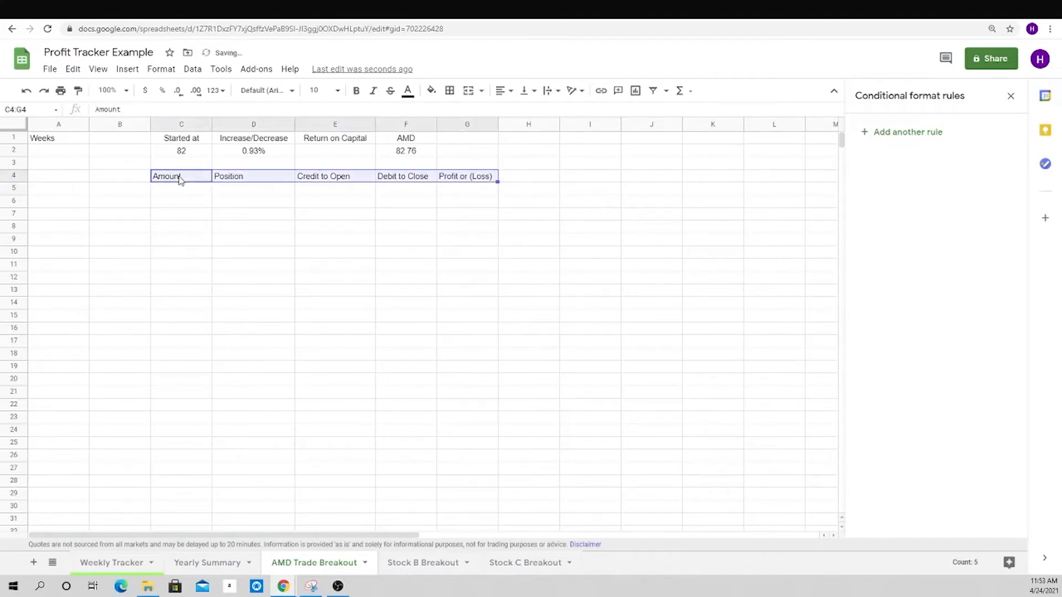
{"action": "key", "text": "ctrl+b"}
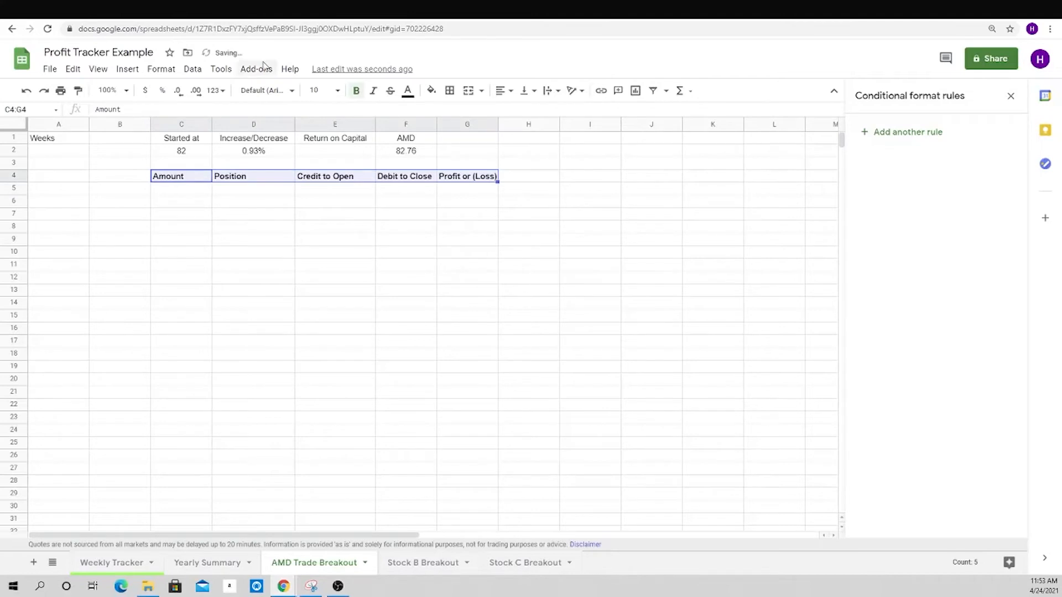
{"action": "left_click", "coordinate": [431, 90]}
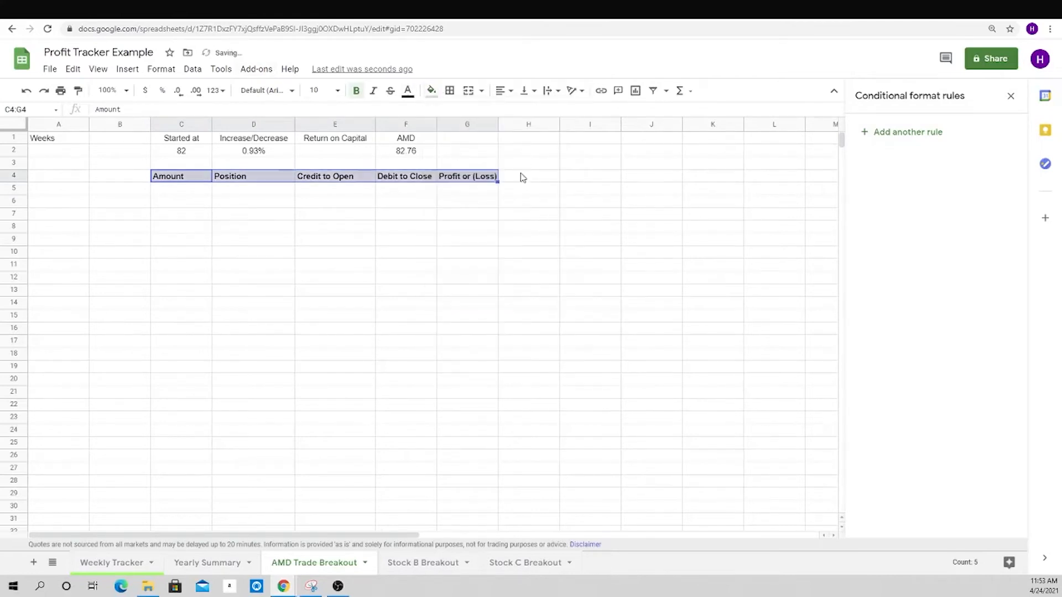
{"action": "left_click", "coordinate": [519, 133]}
{"action": "left_click", "coordinate": [489, 201]}
- Apply all borders to the heading cells C4:G4
{"action": "left_click_drag", "start_coordinate": [468, 175], "coordinate": [197, 174]}
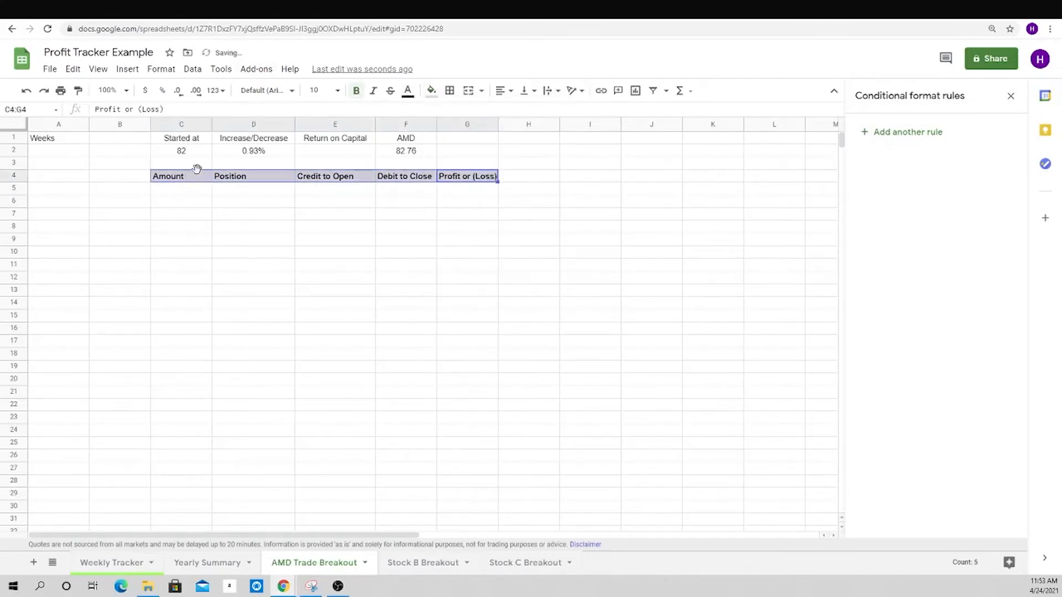
{"action": "left_click", "coordinate": [450, 90]}
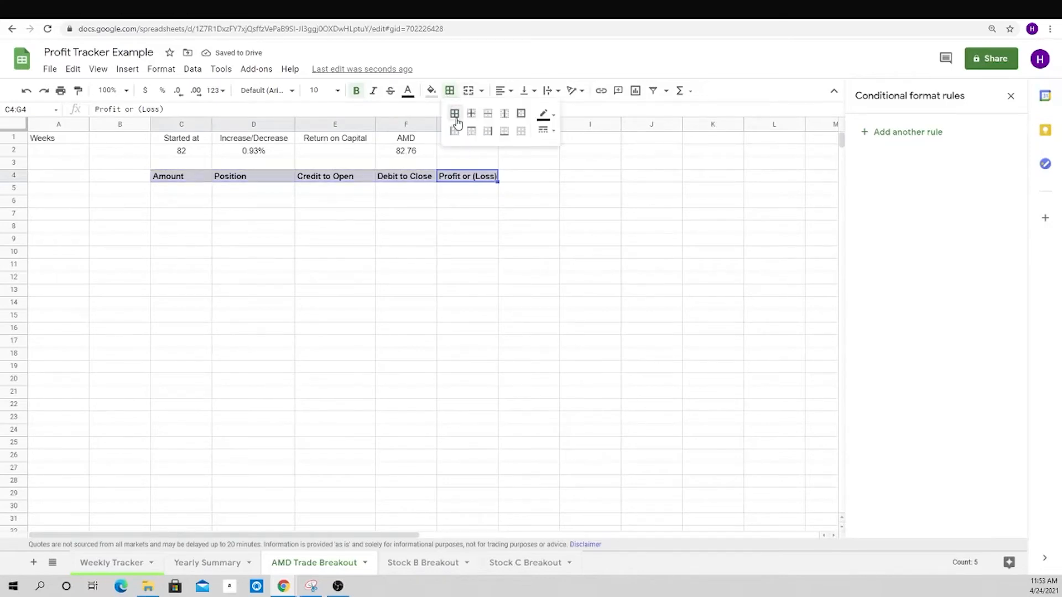
{"action": "left_click", "coordinate": [457, 118]}
- Check the AMD position on the Weekly Tracker sheet and record it in the breakout sheet as -10 in C5 and AMD 4/30 80p in D5
{"action": "left_click", "coordinate": [119, 562]}
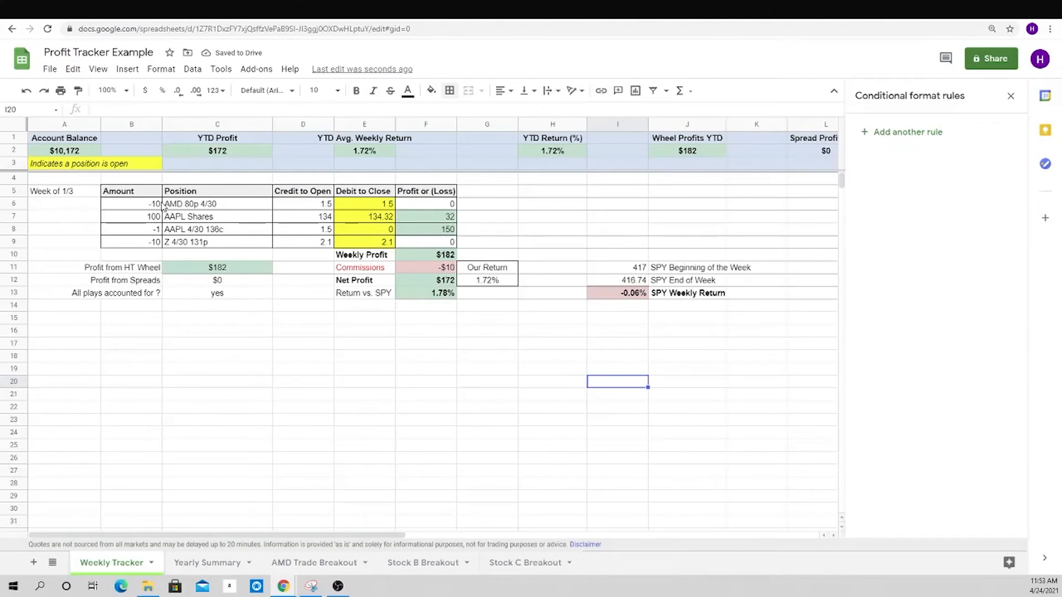
{"action": "left_click", "coordinate": [314, 562]}
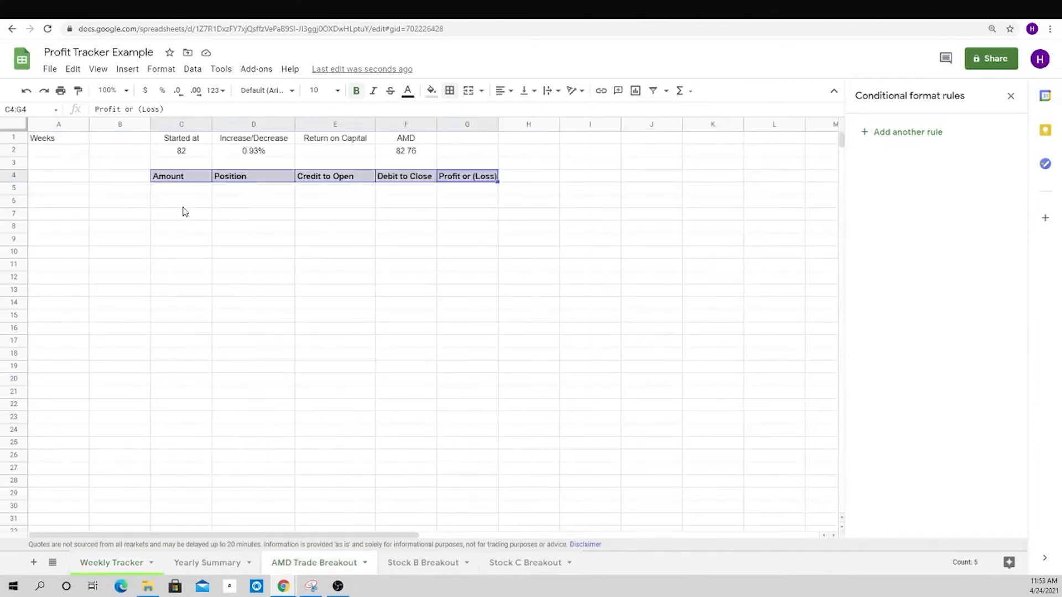
{"action": "left_click", "coordinate": [183, 190]}
{"action": "type", "text": "-10"}
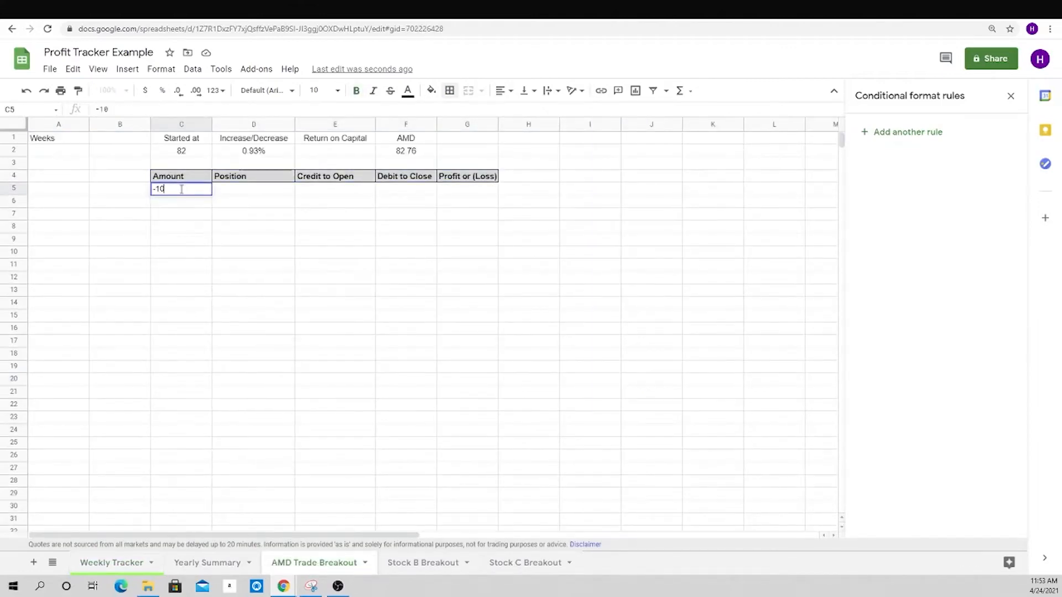
{"action": "key", "text": "Tab"}
{"action": "type", "text": "AMD 4/3 "}
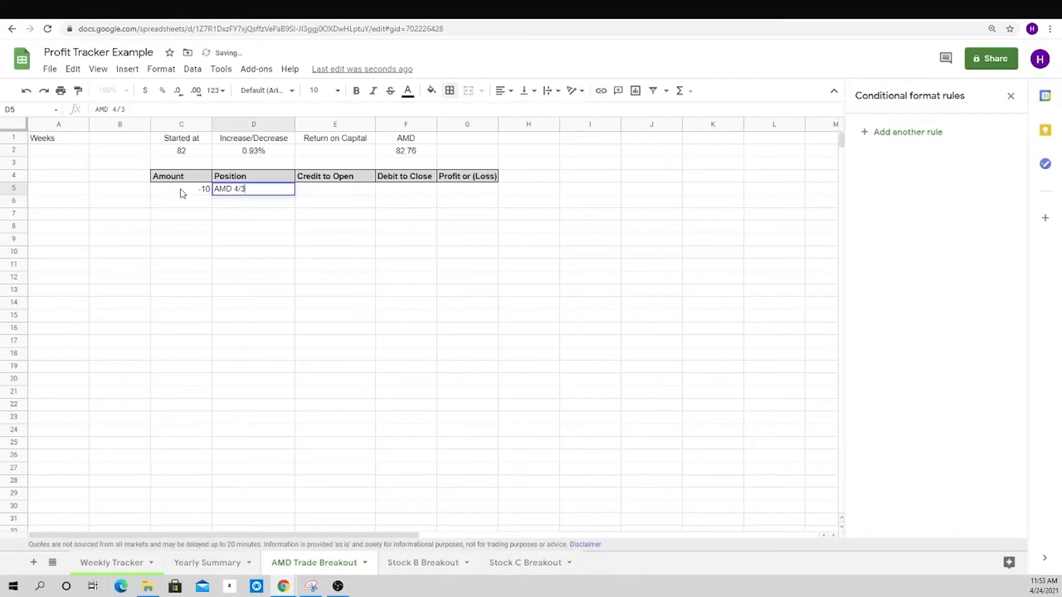
{"action": "type", "text": "0 80p"}
{"action": "key", "text": "Return"}
{"action": "key", "text": "Up"}
{"action": "key", "text": "Right"}
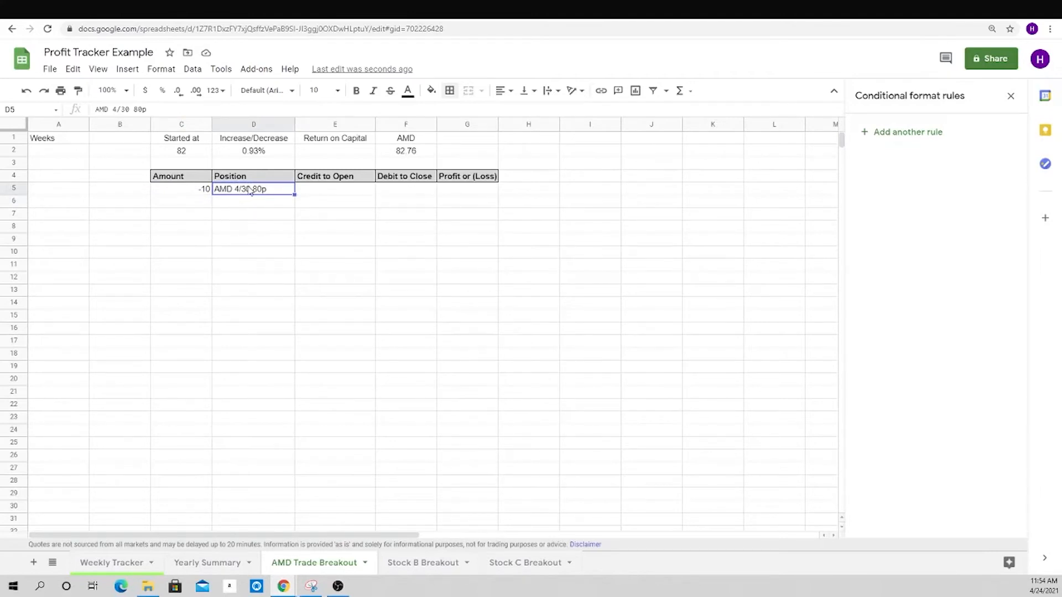
- Check the AMD credit on the Weekly Tracker sheet and enter 1.5 as Credit to Open in E5 of the breakout sheet
{"action": "left_click", "coordinate": [117, 562]}
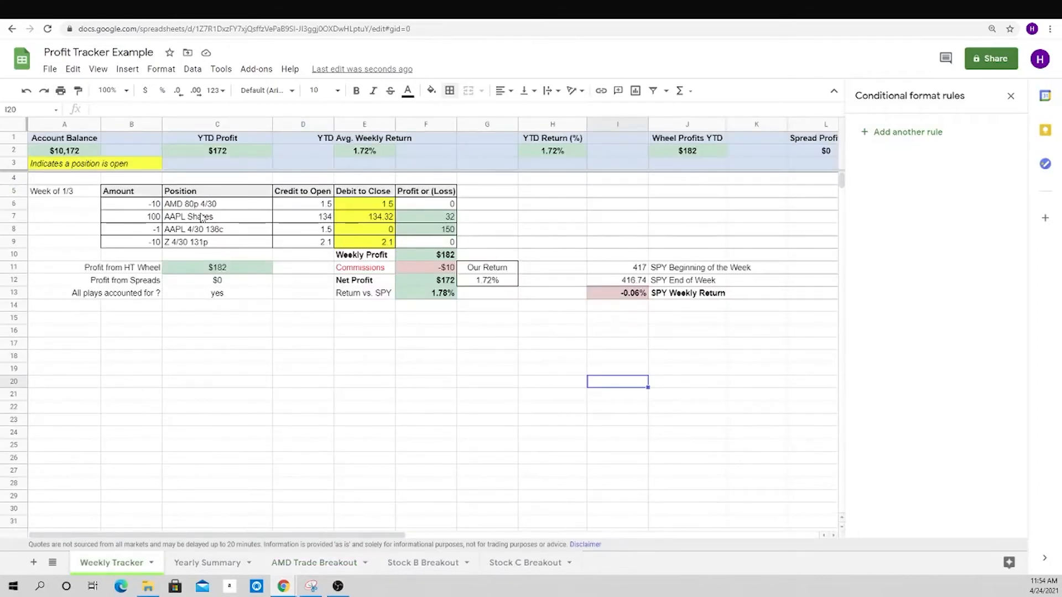
{"action": "left_click", "coordinate": [311, 570]}
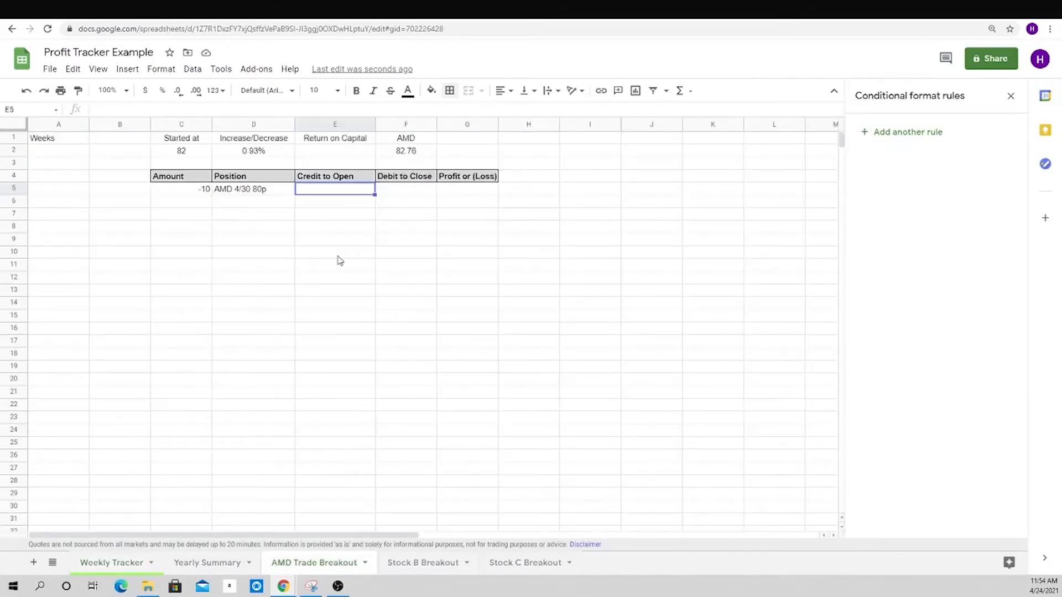
{"action": "type", "text": "13"}
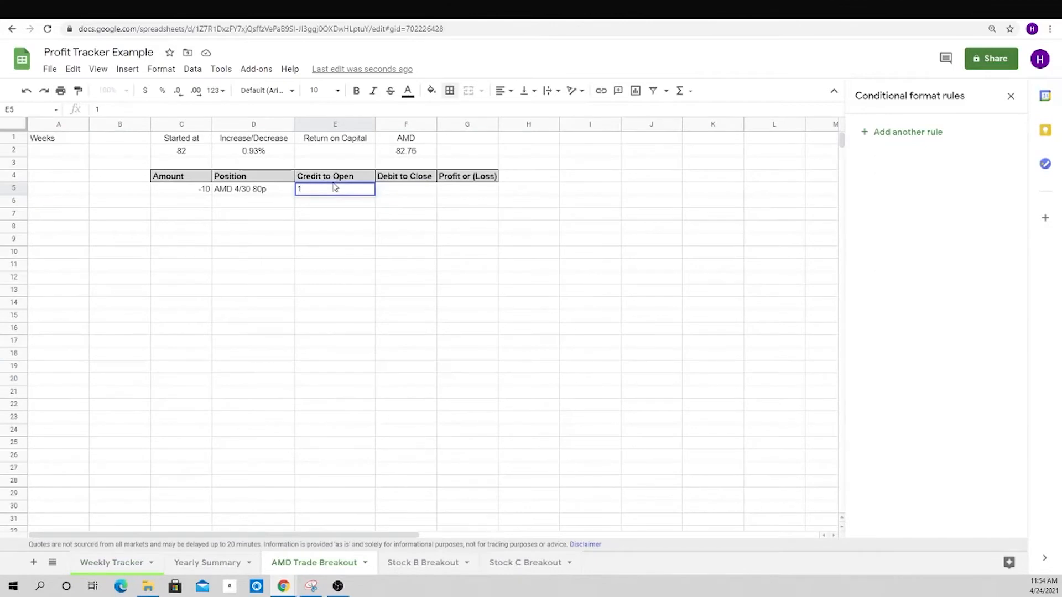
{"action": "key", "text": "Return"}
{"action": "key", "text": "Up"}
{"action": "key", "text": "Right"}
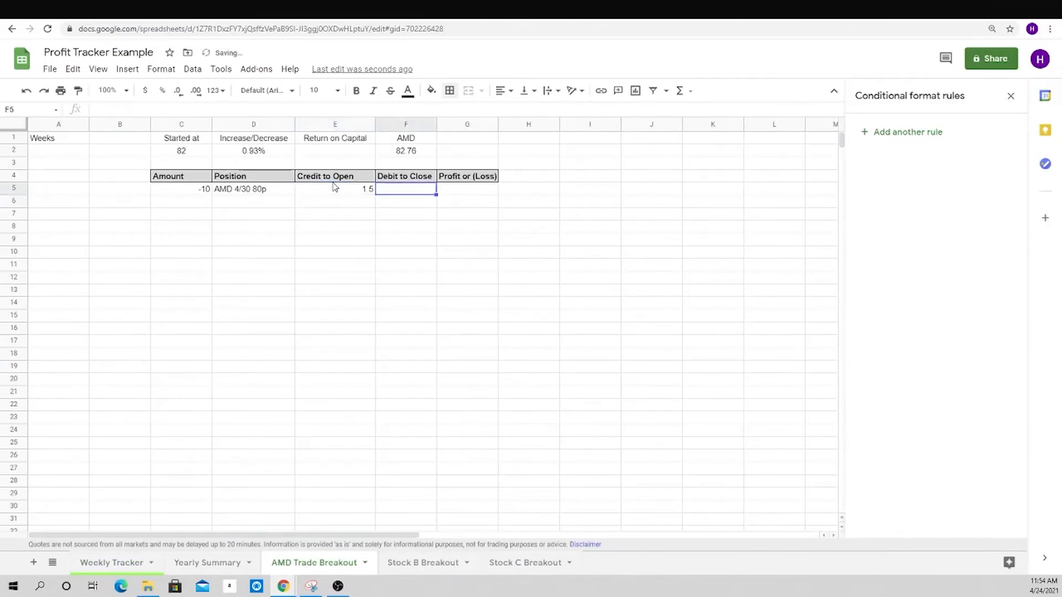
- Give F5 a yellow fill and enter 1.5 as Debit to Close, checking it against the Weekly Tracker sheet
{"action": "left_click", "coordinate": [432, 90]}
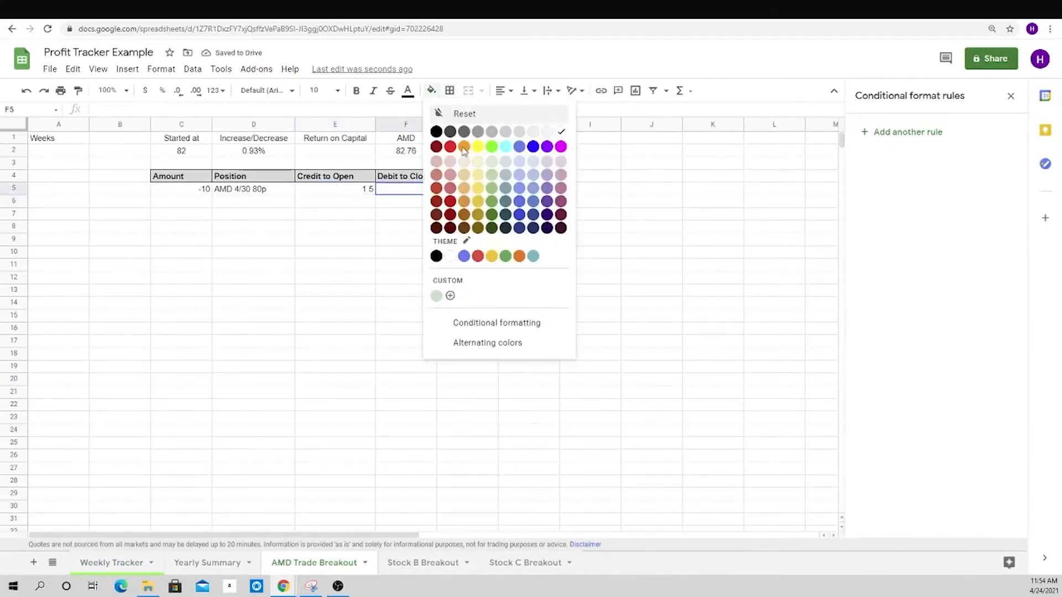
{"action": "left_click", "coordinate": [478, 147]}
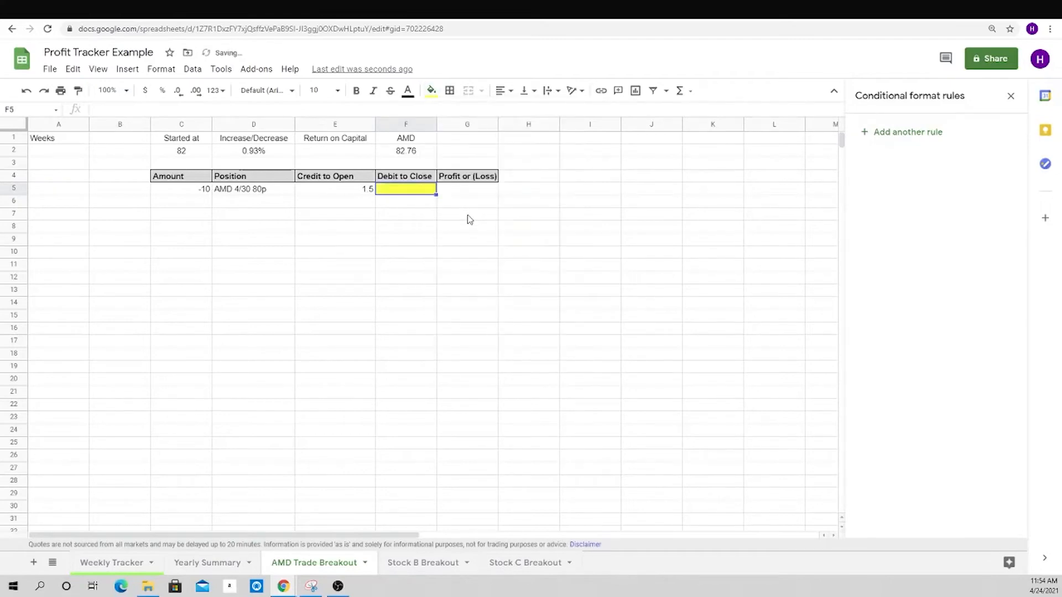
{"action": "type", "text": "1.5"}
{"action": "key", "text": "Return"}
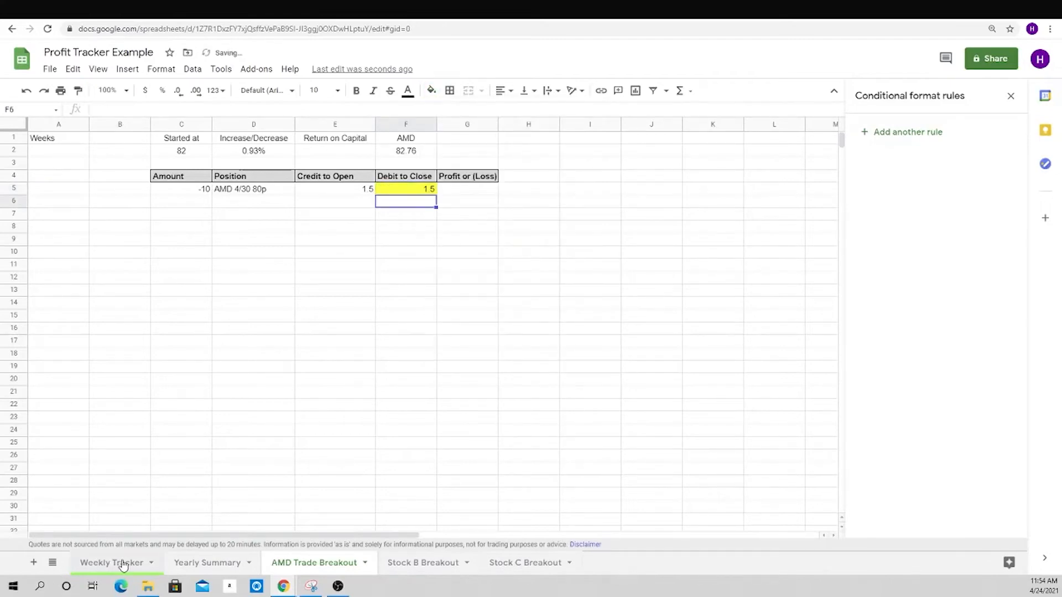
{"action": "left_click", "coordinate": [113, 563]}
{"action": "left_click", "coordinate": [313, 564]}
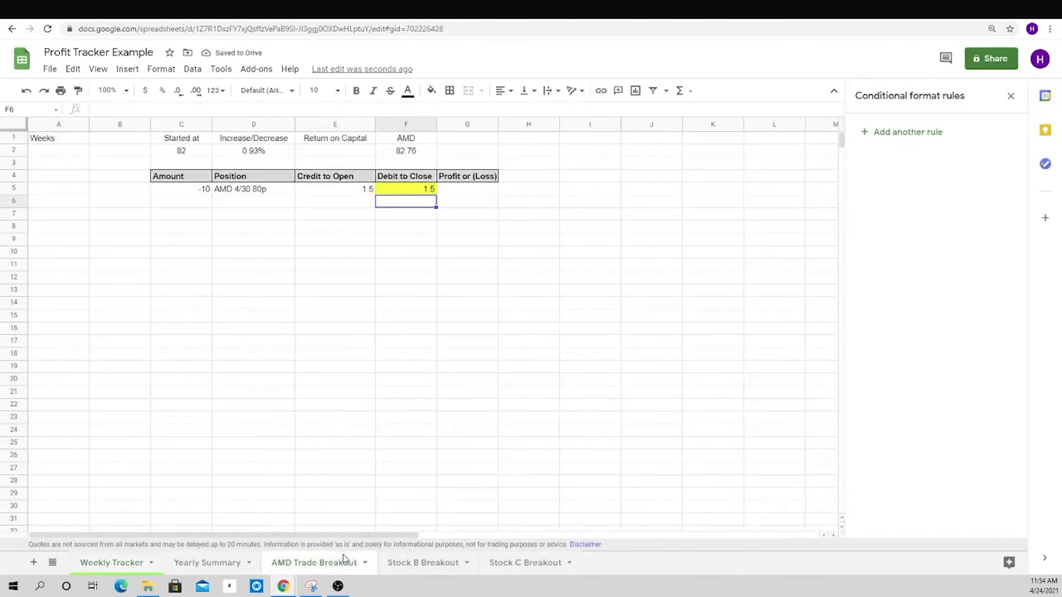
- Replace the Debit to Close value in F5 with the formula =max(80-F2,0)
{"action": "left_click", "coordinate": [406, 191]}
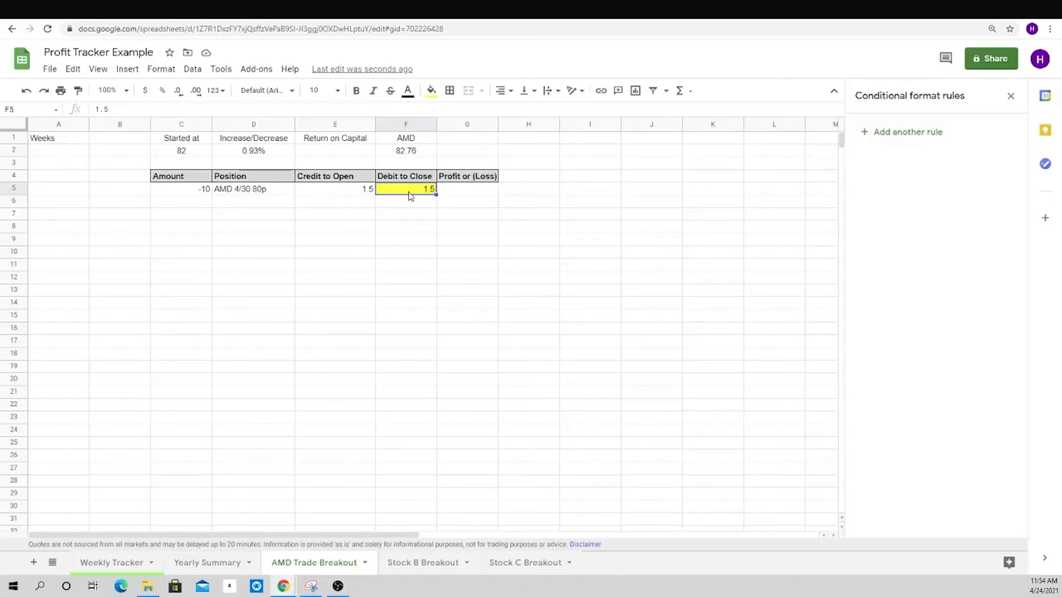
{"action": "type", "text": "=max("}
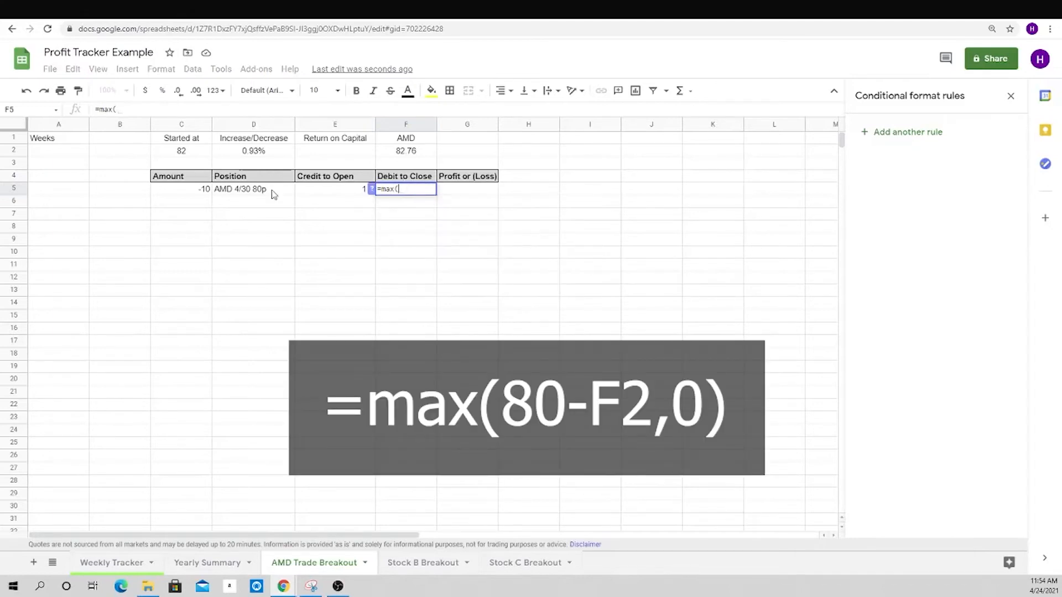
{"action": "type", "text": "80"}
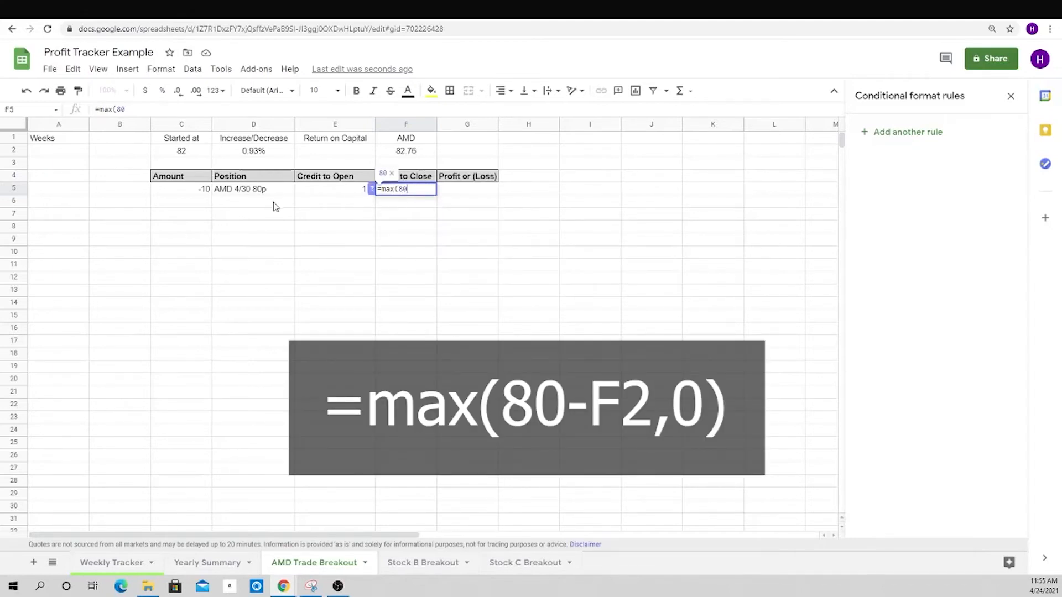
{"action": "type", "text": "-F2"}
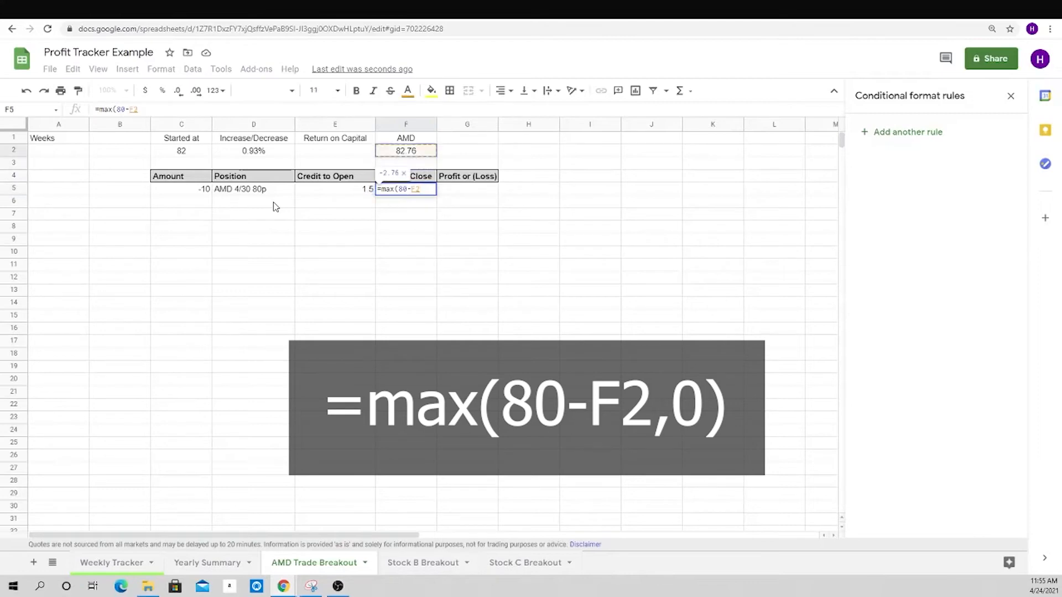
{"action": "type", "text": ",0)"}
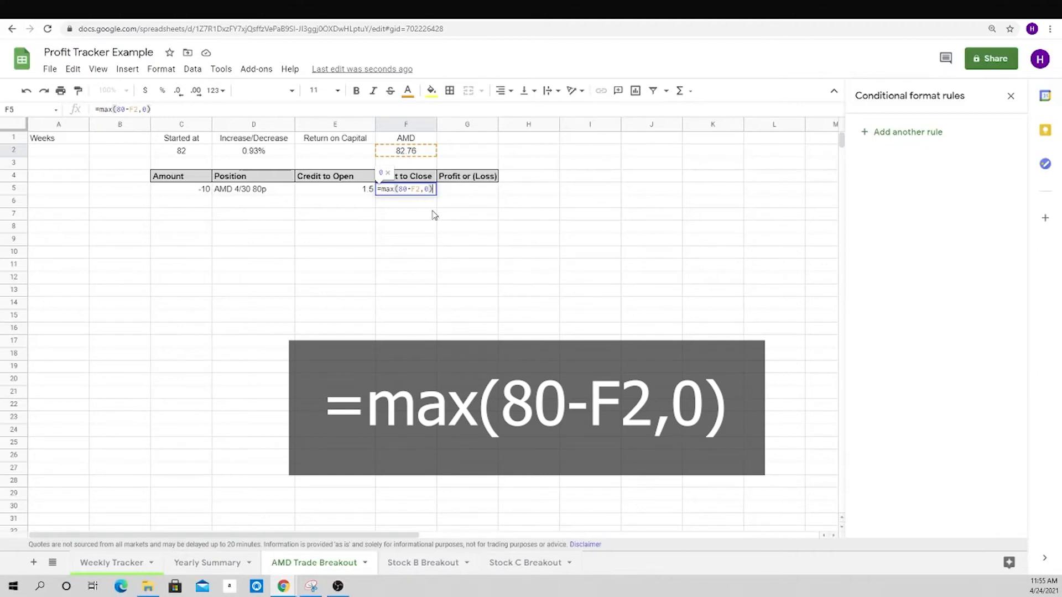
{"action": "key", "text": "Return"}
{"action": "key", "text": "Up"}
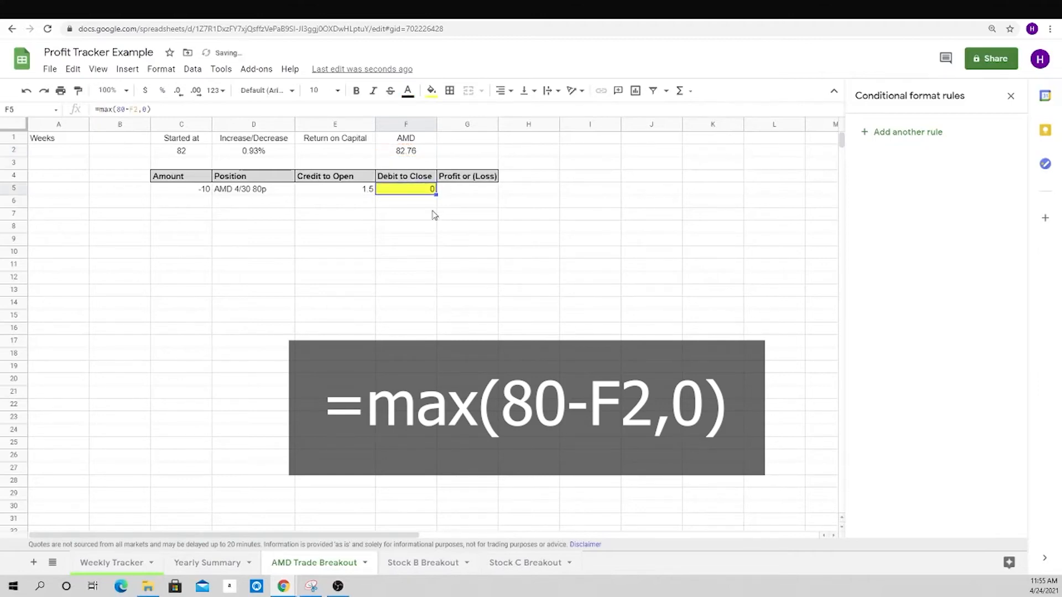
- Copy the AMD profit formula from F6 of the Weekly Tracker sheet into G5 of the AMD Trade Breakout sheet
{"action": "left_click", "coordinate": [464, 192]}
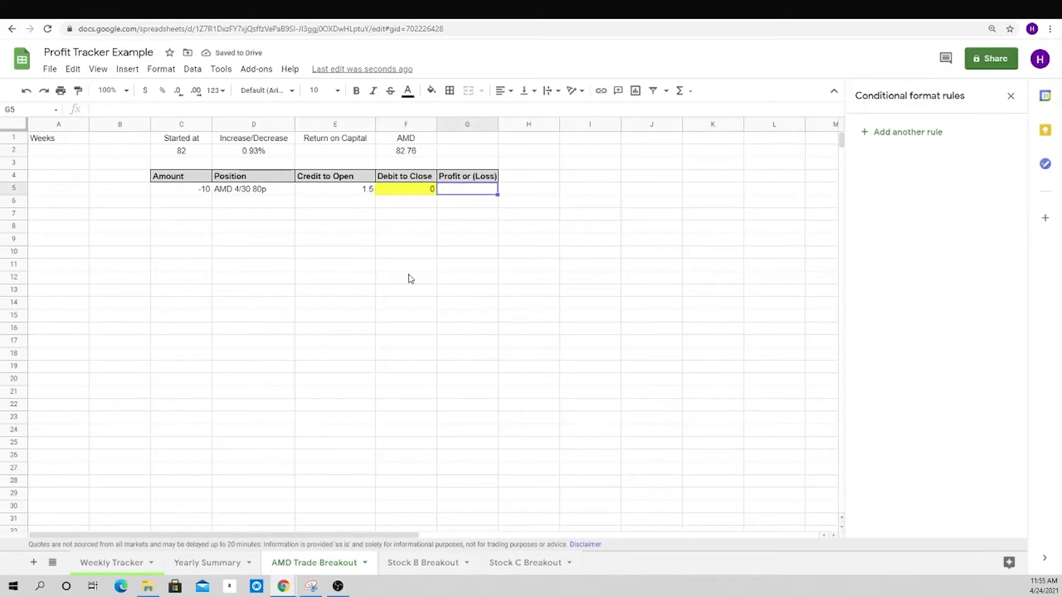
{"action": "left_click", "coordinate": [116, 568]}
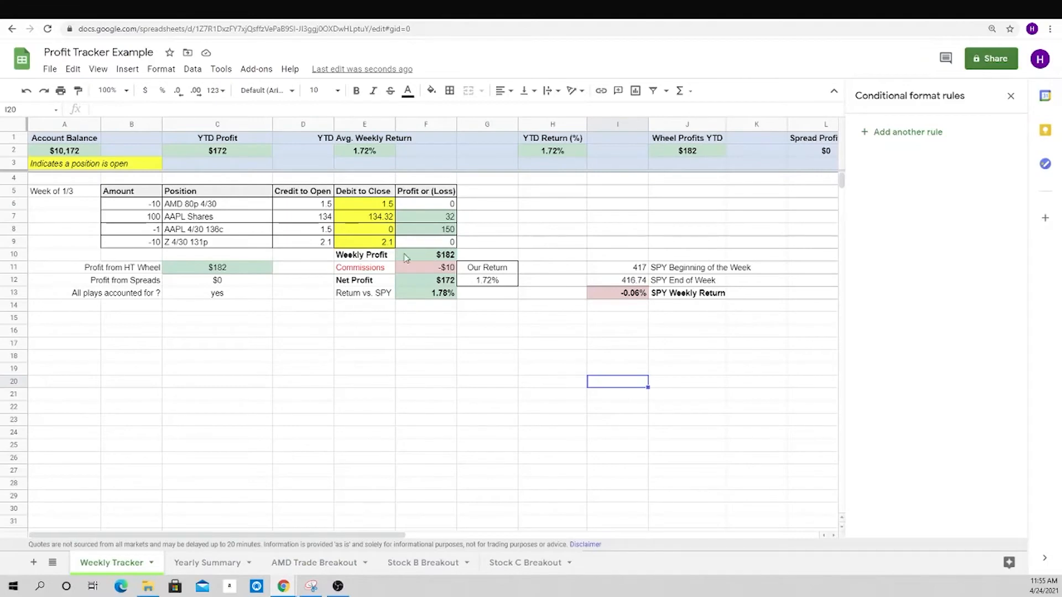
{"action": "left_click", "coordinate": [422, 209]}
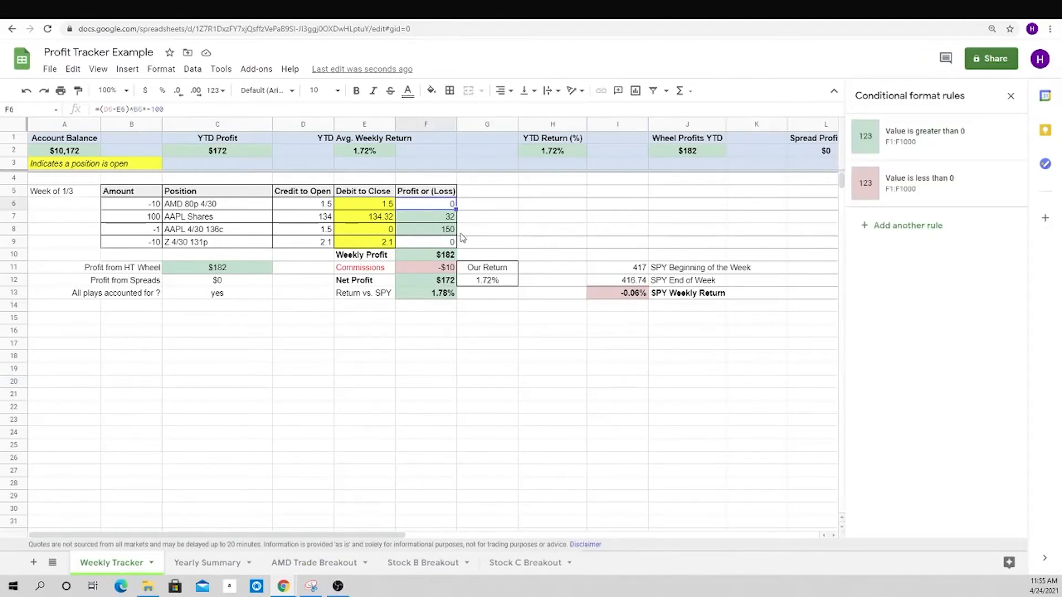
{"action": "left_click", "coordinate": [301, 564]}
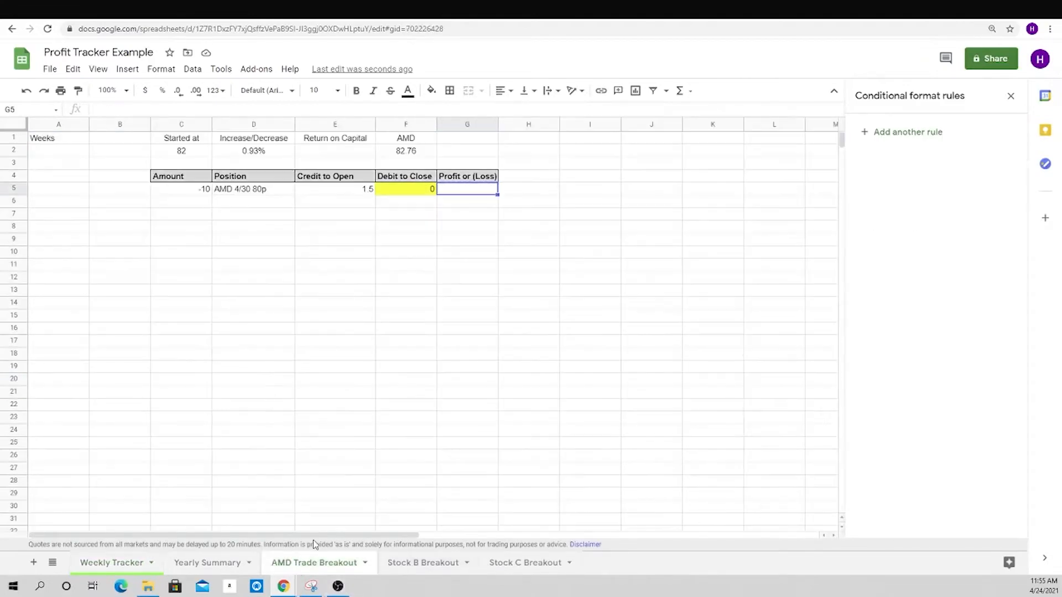
{"action": "type", "text": "1500"}
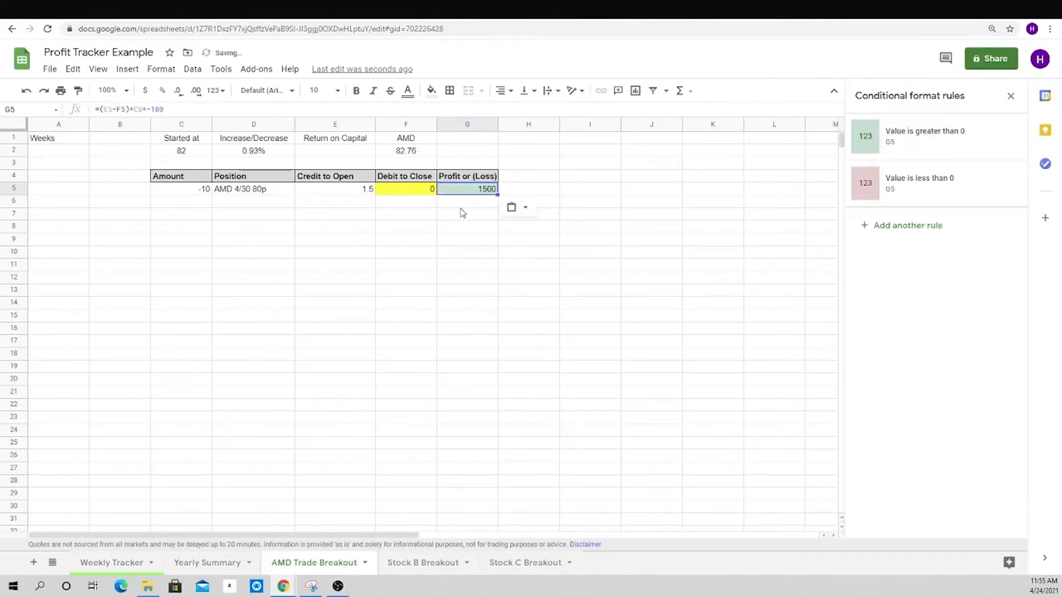
- Apply all borders to the position rows C5:G7
{"action": "left_click", "coordinate": [478, 205]}
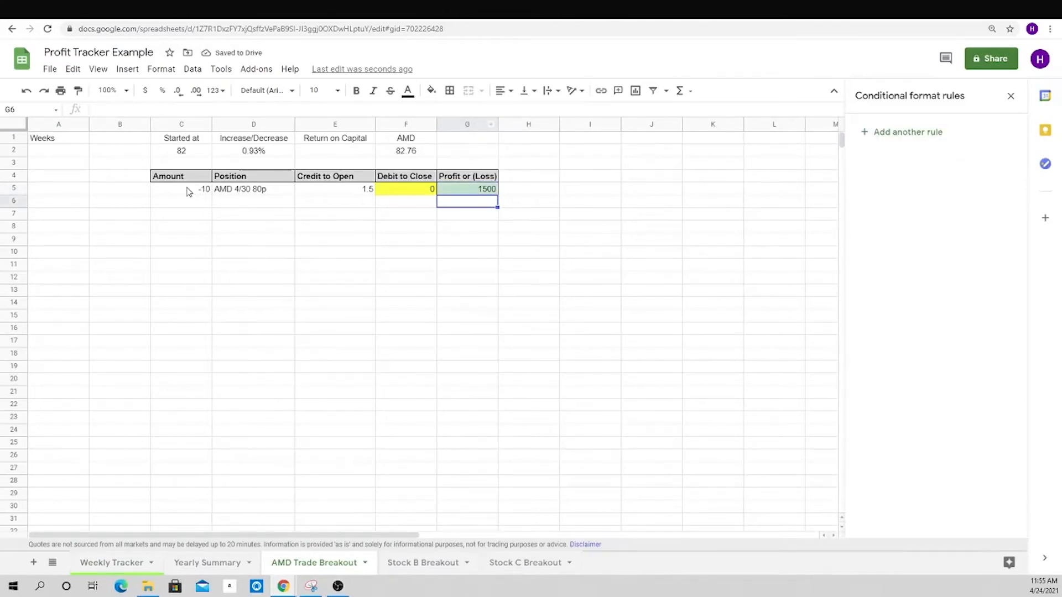
{"action": "left_click_drag", "start_coordinate": [190, 190], "coordinate": [467, 214]}
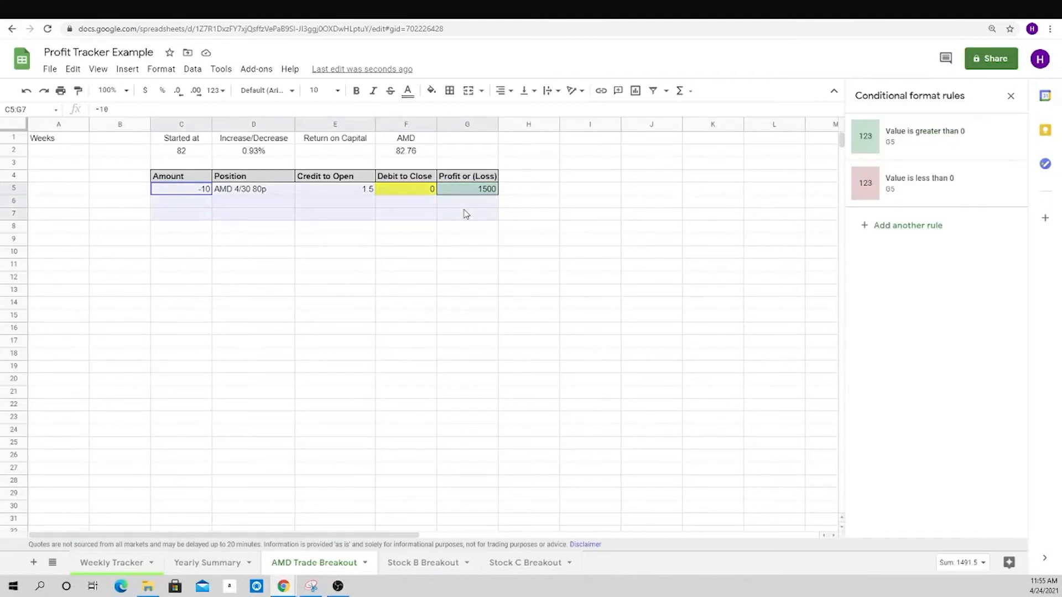
{"action": "left_click", "coordinate": [449, 90]}
{"action": "left_click", "coordinate": [455, 114]}
{"action": "left_click", "coordinate": [241, 243]}
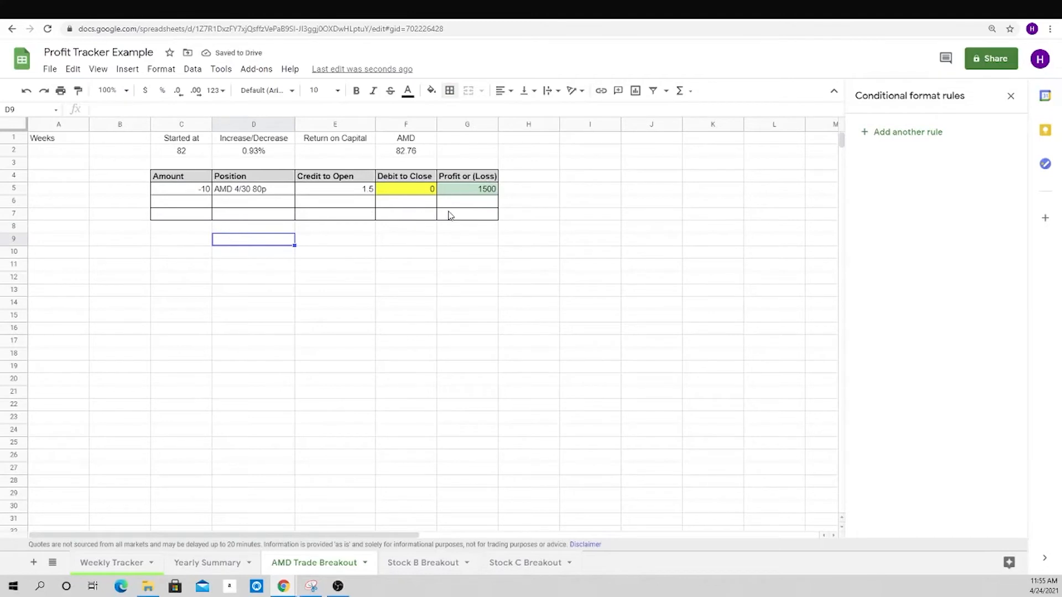
- Add the heading Notes in H4 and the note Sold Puts 4/23 in H5, widening column H
{"action": "left_click", "coordinate": [518, 176]}
{"action": "type", "text": "Notes"}
{"action": "key", "text": "Return"}
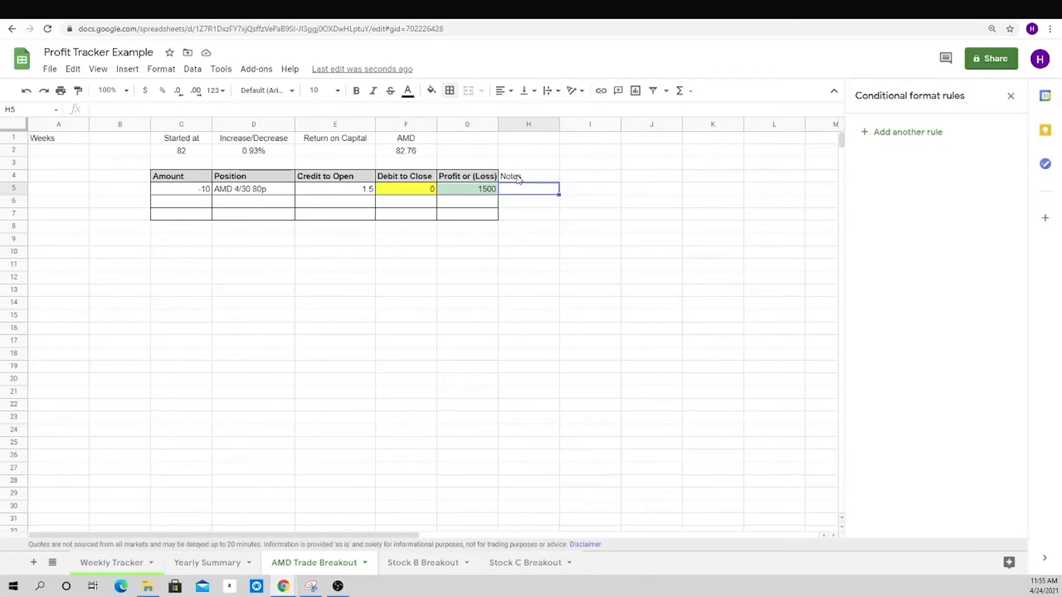
{"action": "type", "text": "Sold Puts 4/23"}
{"action": "key", "text": "Return"}
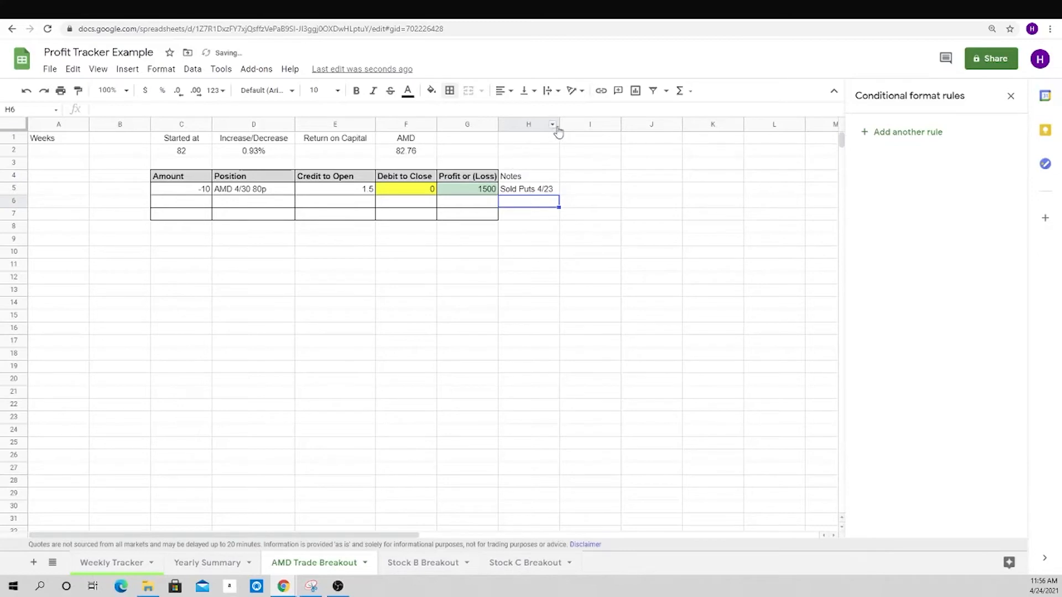
{"action": "left_click_drag", "start_coordinate": [560, 125], "coordinate": [635, 128]}
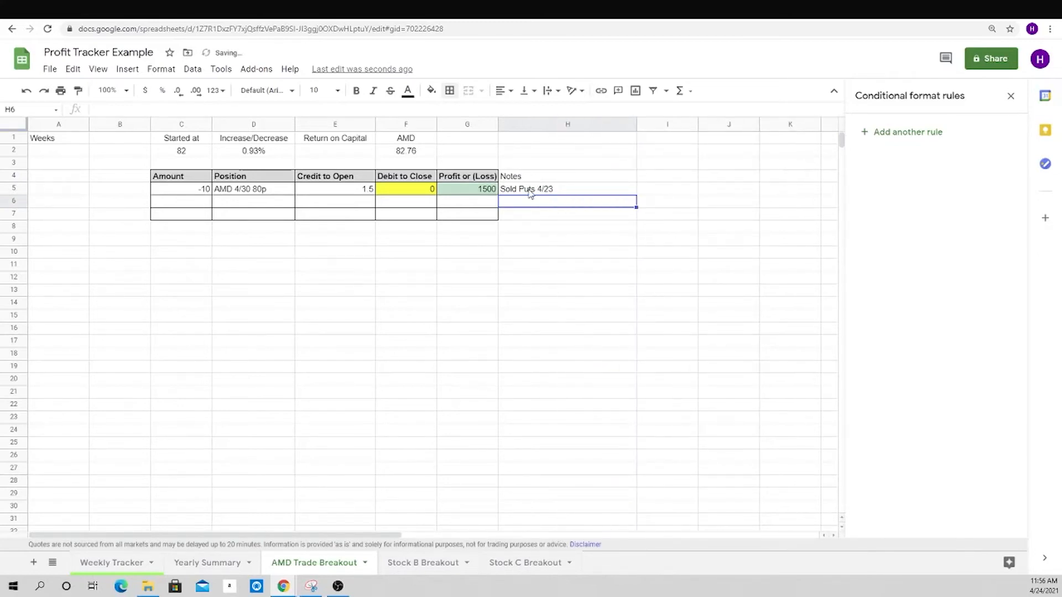
- Give the note cells H5:H7 a light gray fill and bold text
{"action": "left_click", "coordinate": [530, 191]}
{"action": "left_click_drag", "start_coordinate": [535, 220], "coordinate": [528, 192]}
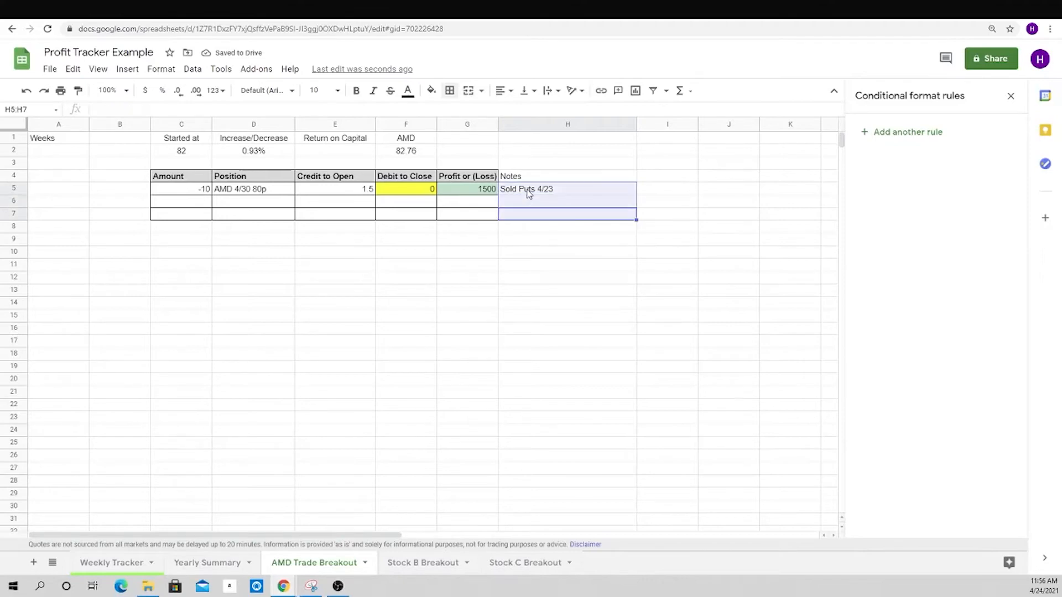
{"action": "left_click", "coordinate": [432, 91]}
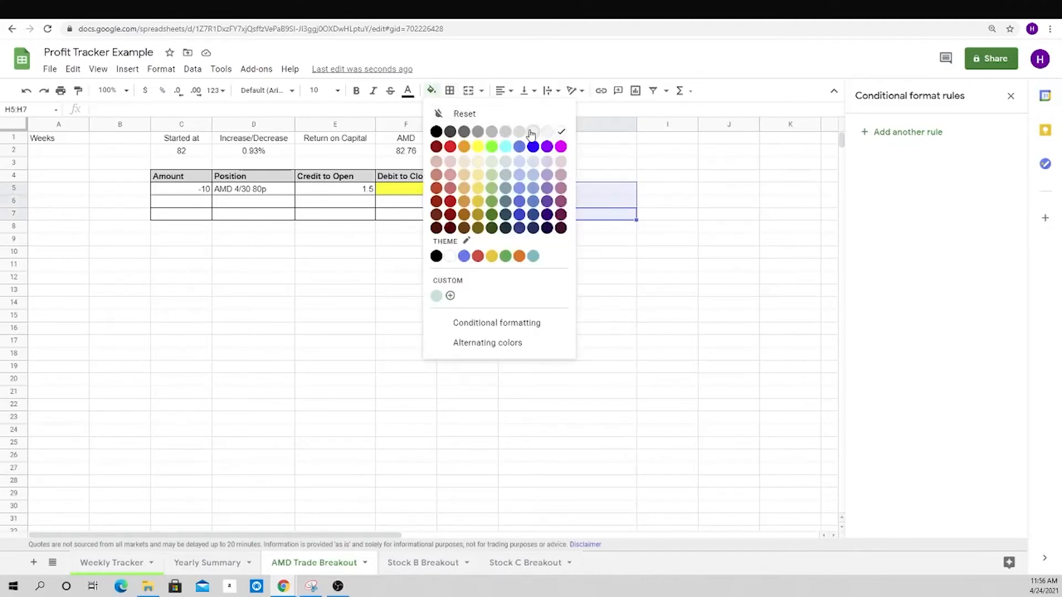
{"action": "left_click", "coordinate": [532, 133]}
{"action": "key", "text": "ctrl+b"}
{"action": "left_click", "coordinate": [531, 239]}
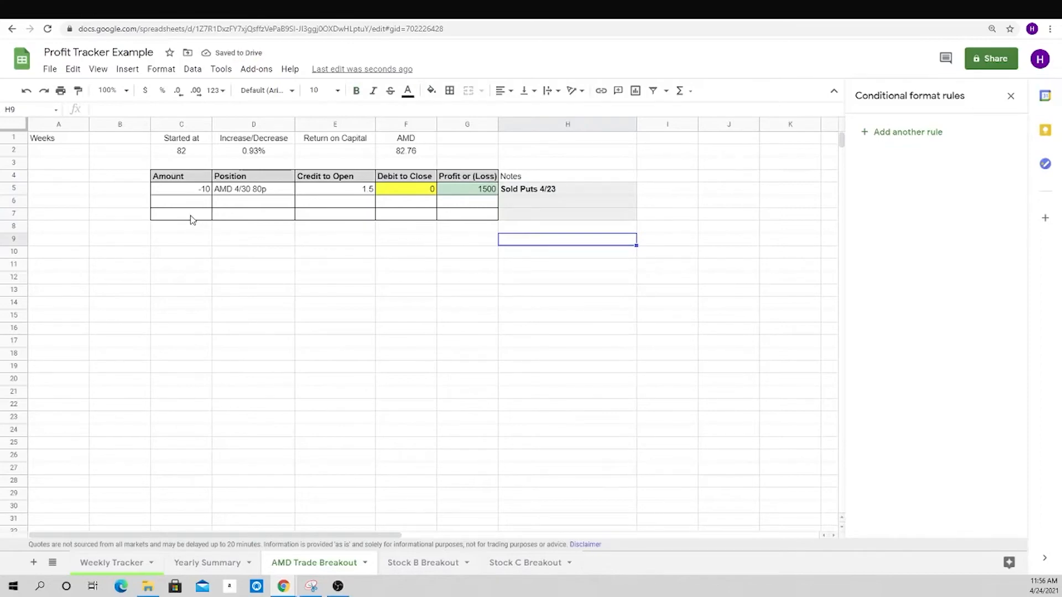
- Number the position rows 1, 2 and 3 in B5:B7
{"action": "left_click", "coordinate": [145, 192]}
{"action": "type", "text": "1"}
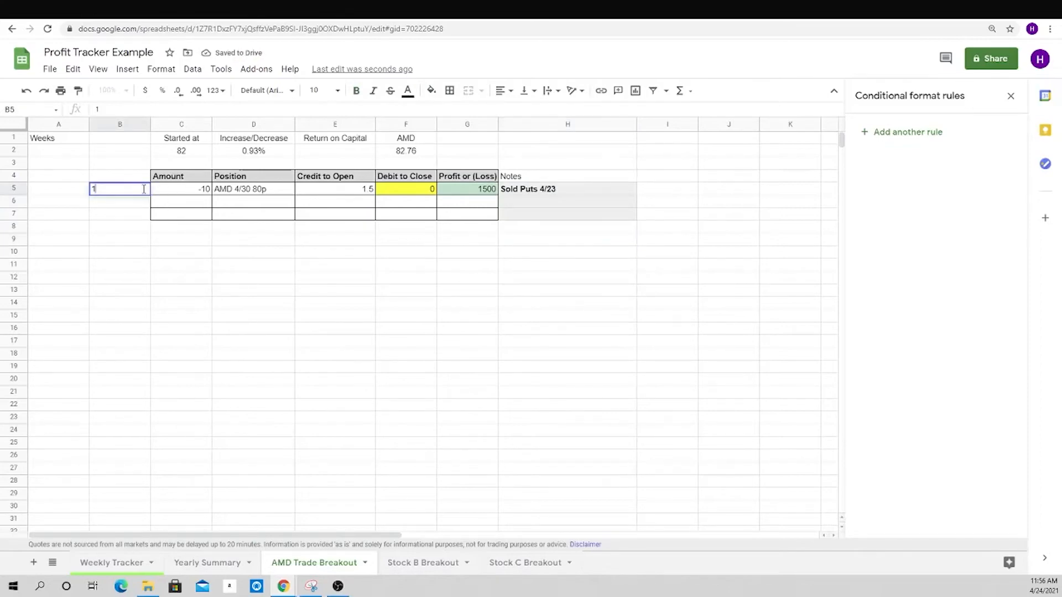
{"action": "key", "text": "Return"}
{"action": "type", "text": "2"}
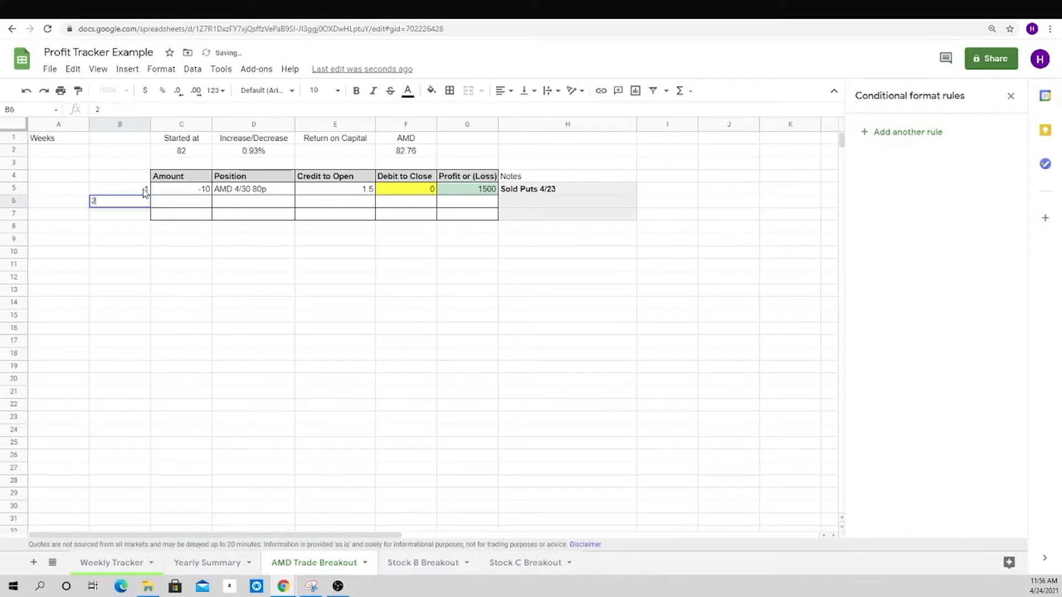
{"action": "key", "text": "Return"}
{"action": "type", "text": "3"}
{"action": "key", "text": "Return"}
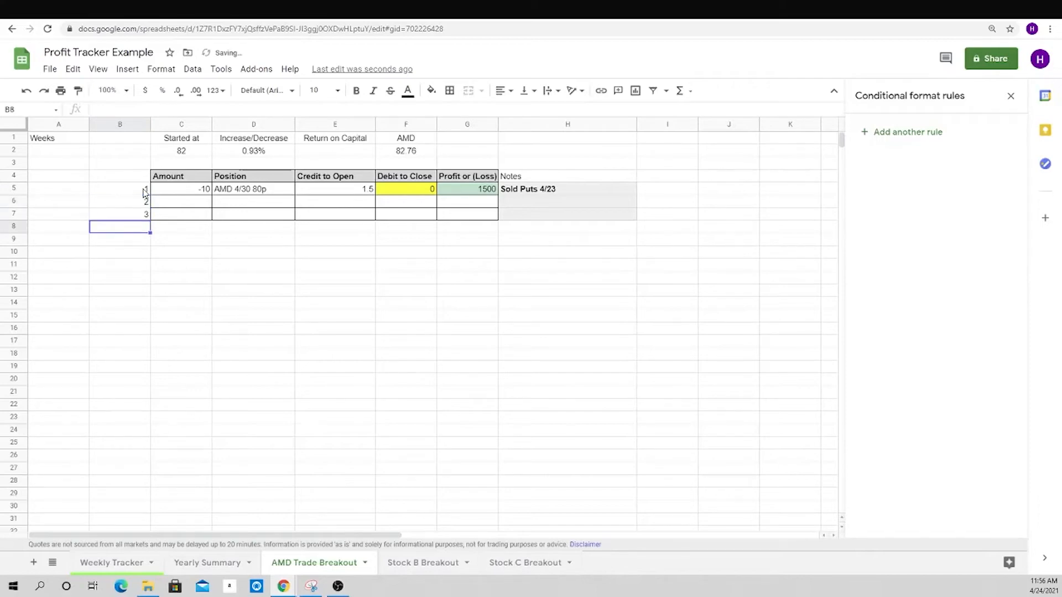
- Replace the note in H5 with Rolled these to (2)
{"action": "left_click", "coordinate": [563, 190]}
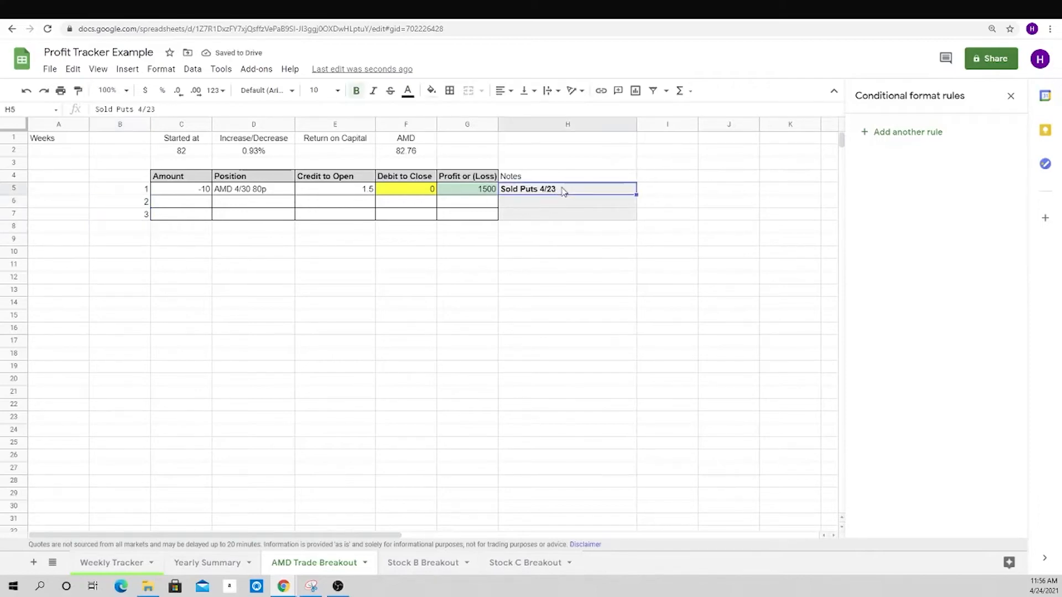
{"action": "type", "text": "Rolled these"}
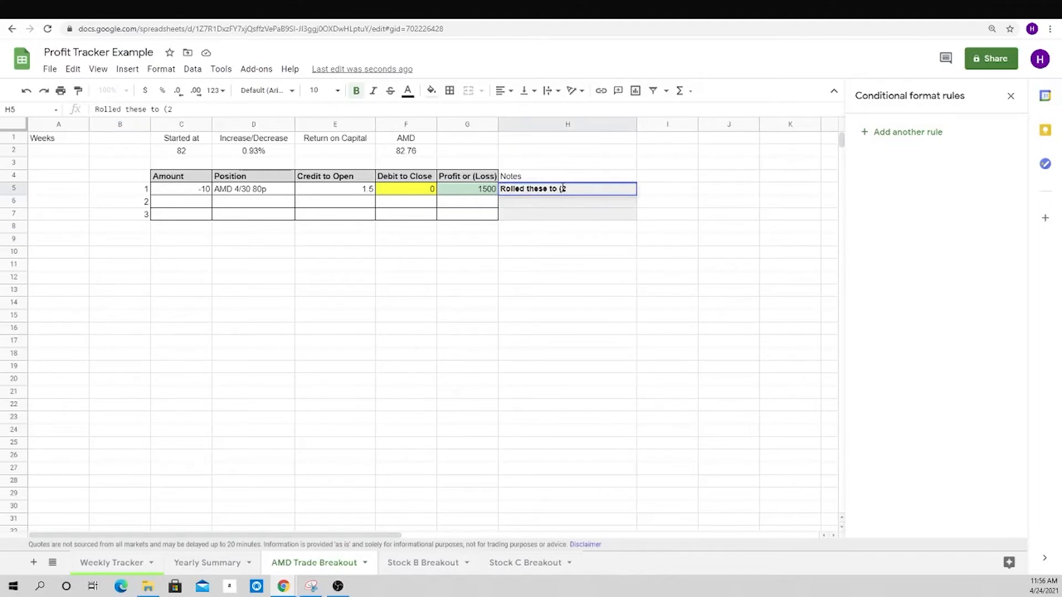
{"action": "type", "text": " to (2)"}
{"action": "key", "text": "Return"}
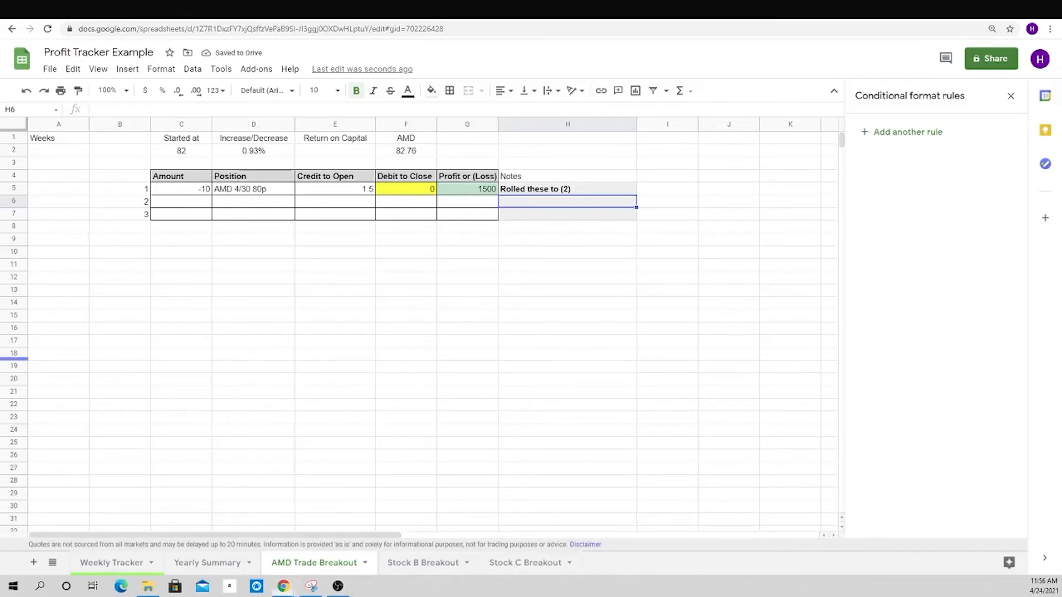
- Switch to the HT Profit Tracker workbook and examine the notes on its OCGN, OPEN and GHIV trade breakout sheets
{"action": "left_click_drag", "start_coordinate": [0, 263], "coordinate": [83, 335]}
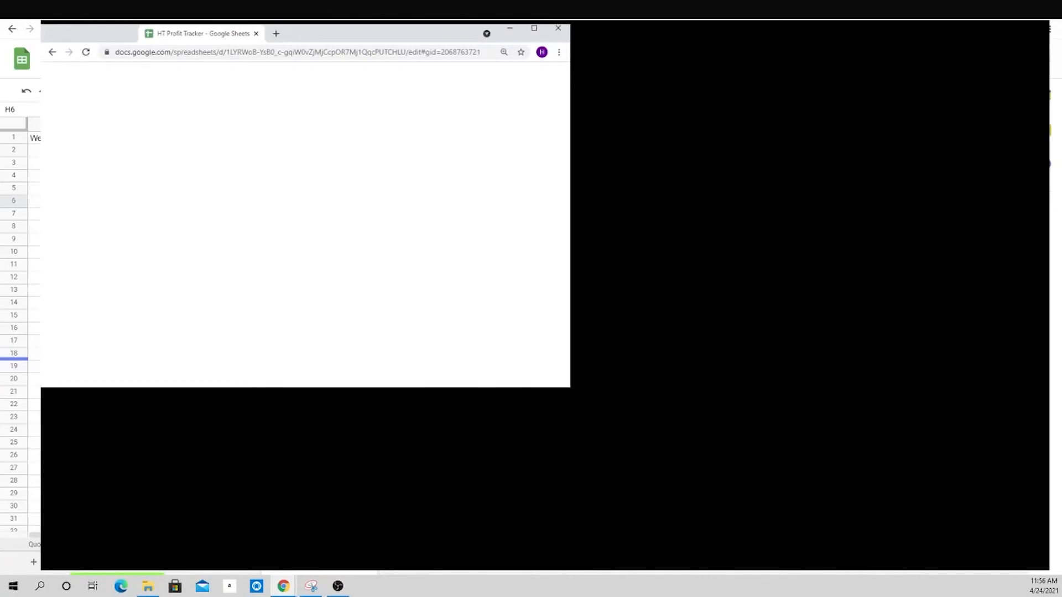
{"action": "key", "text": "super+Up"}
{"action": "left_click", "coordinate": [396, 562]}
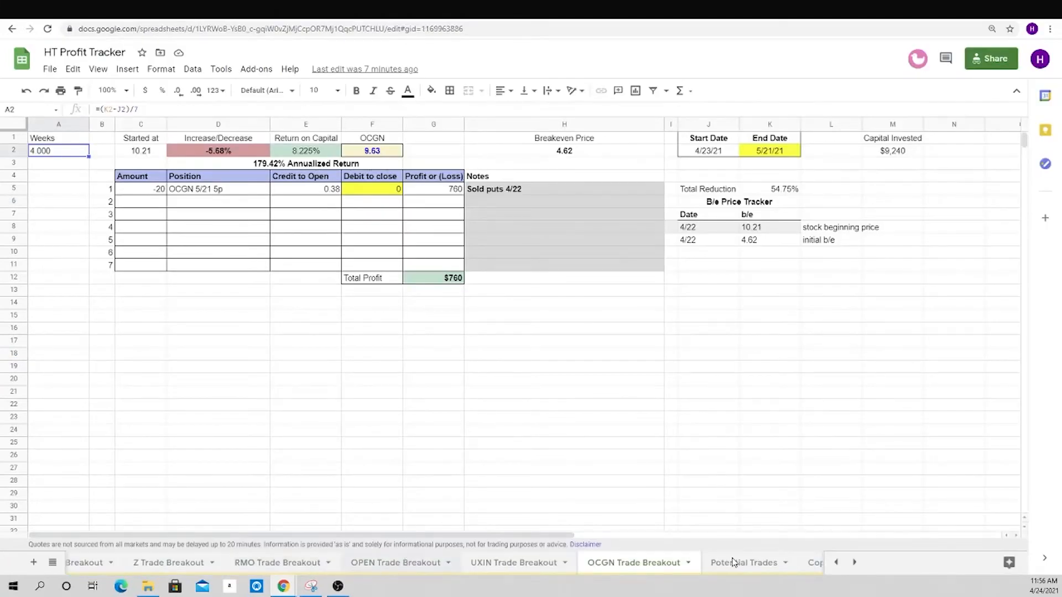
{"action": "left_click", "coordinate": [836, 562]}
{"action": "left_click", "coordinate": [835, 564]}
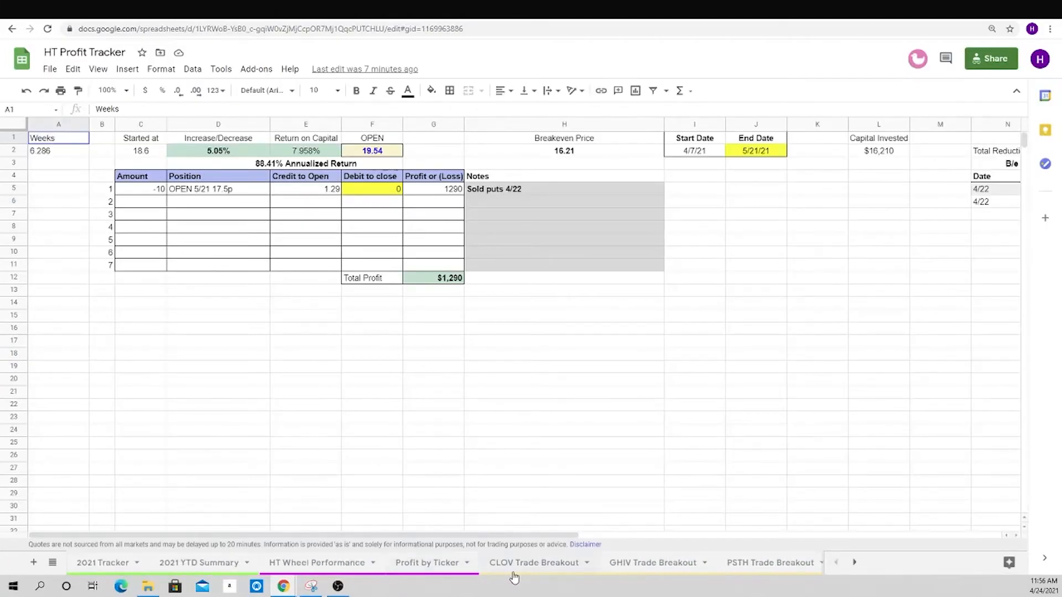
{"action": "left_click", "coordinate": [662, 562]}
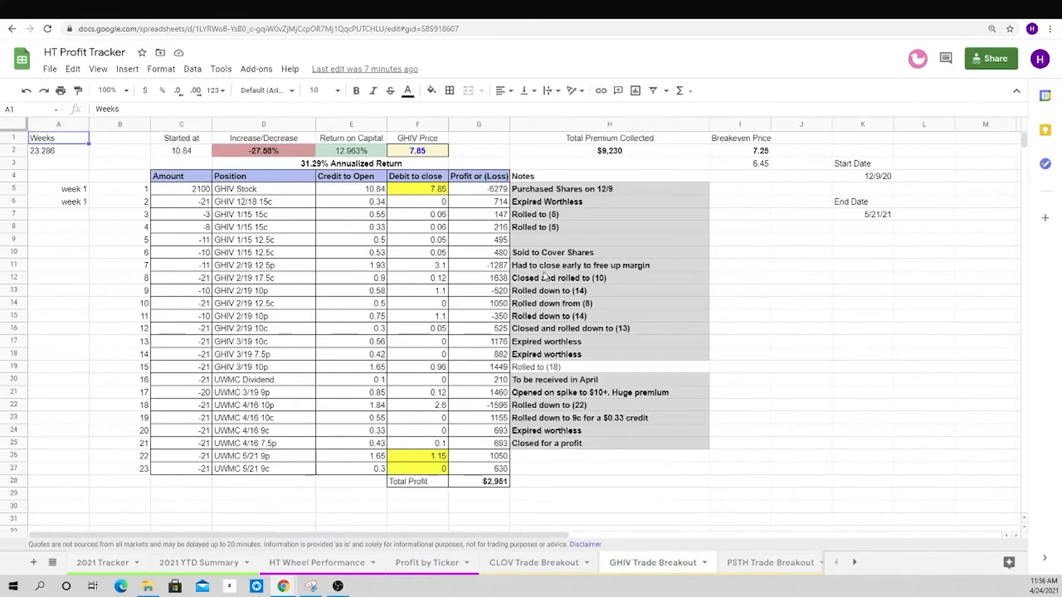
{"action": "left_click", "coordinate": [577, 293]}
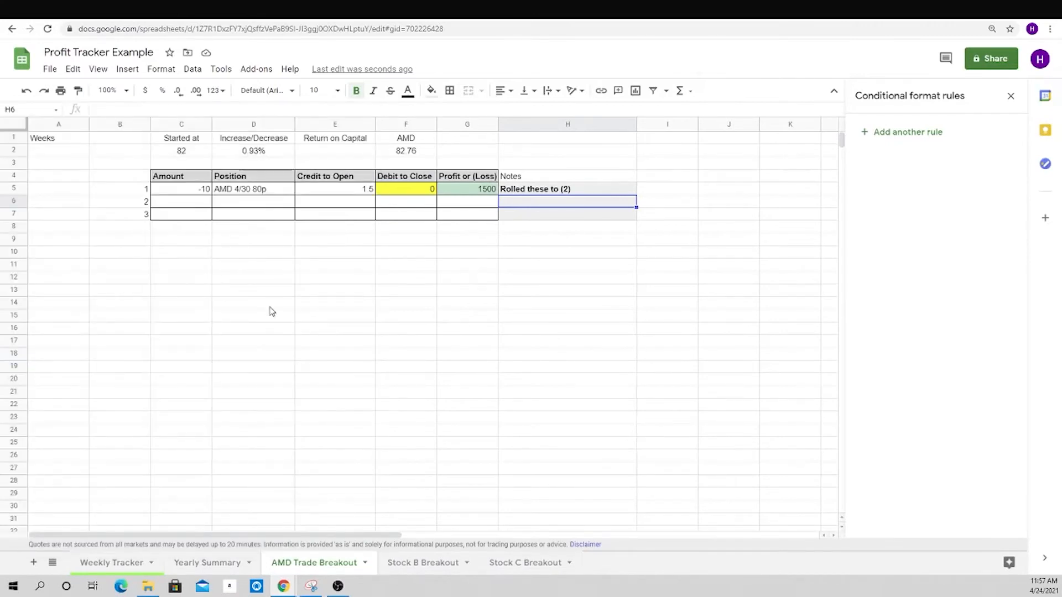
- In the Profit Tracker Example workbook, label F8 Total Profit and sum G5:G7 in G8
{"action": "left_click", "coordinate": [406, 244]}
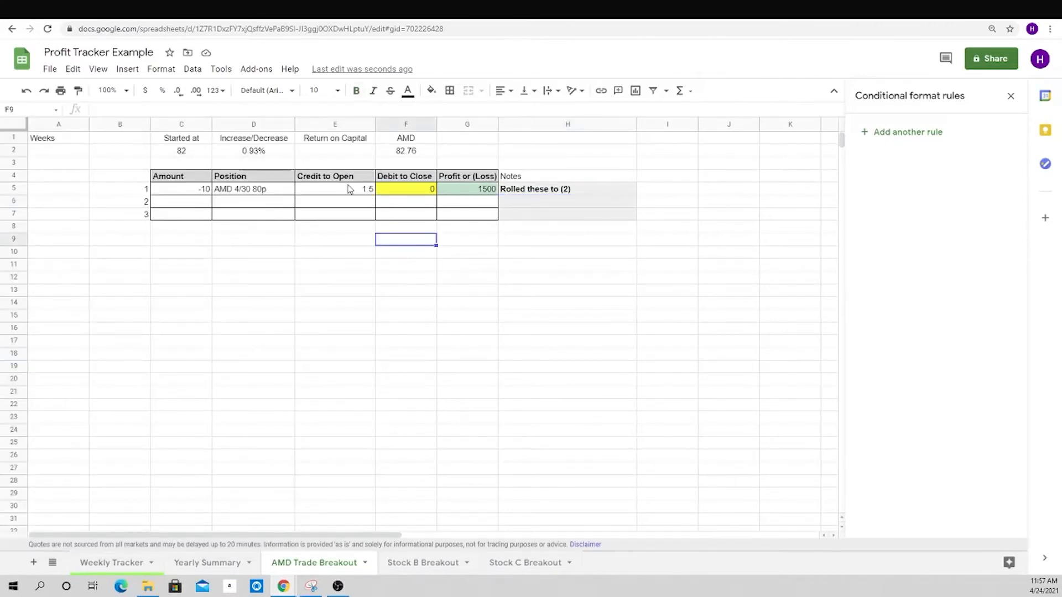
{"action": "left_click", "coordinate": [411, 231]}
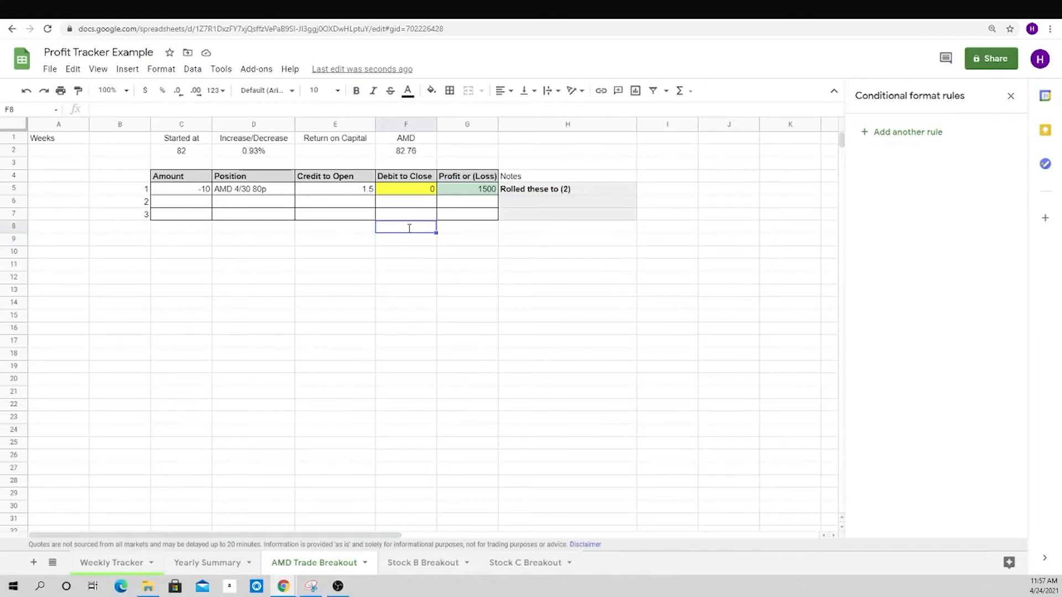
{"action": "type", "text": "Total Profit"}
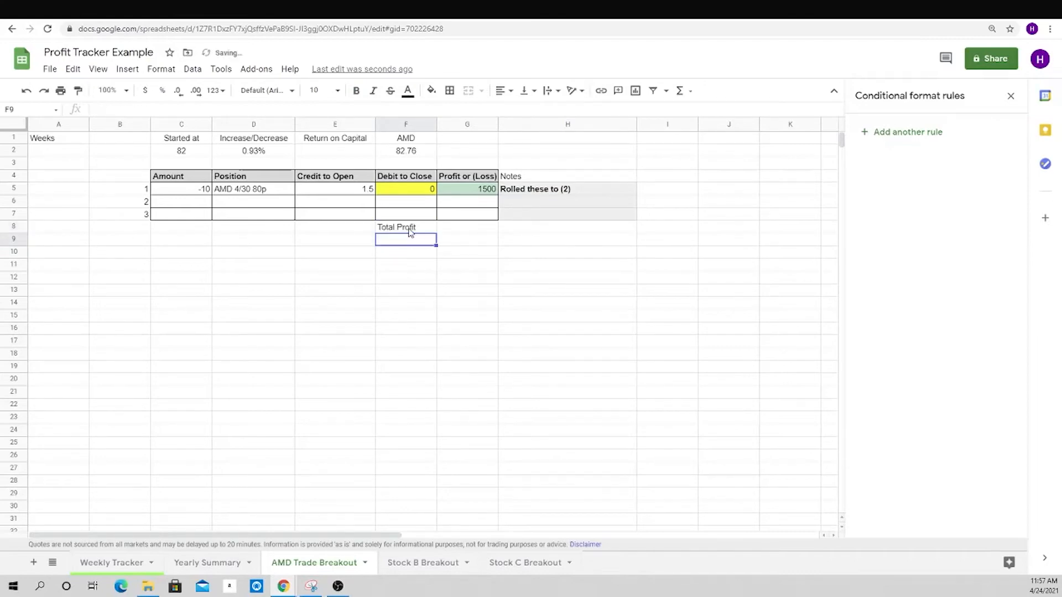
{"action": "key", "text": "Tab"}
{"action": "type", "text": "=sum(G5:G7"}
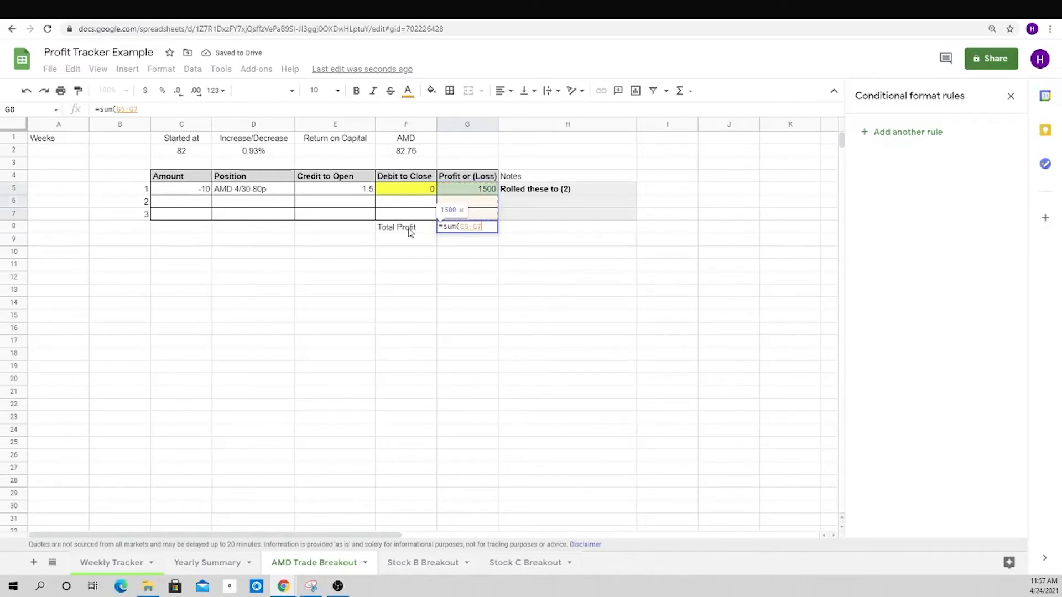
{"action": "key", "text": "Return"}
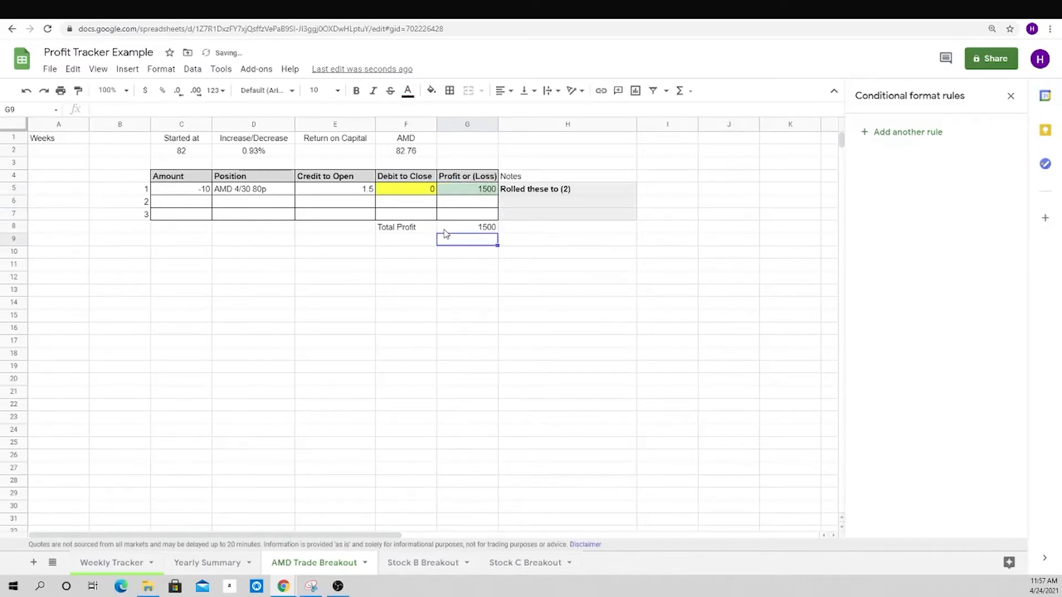
- Format G8 as bold currency without decimals and apply all borders to the total row F8:G8
{"action": "left_click", "coordinate": [470, 228]}
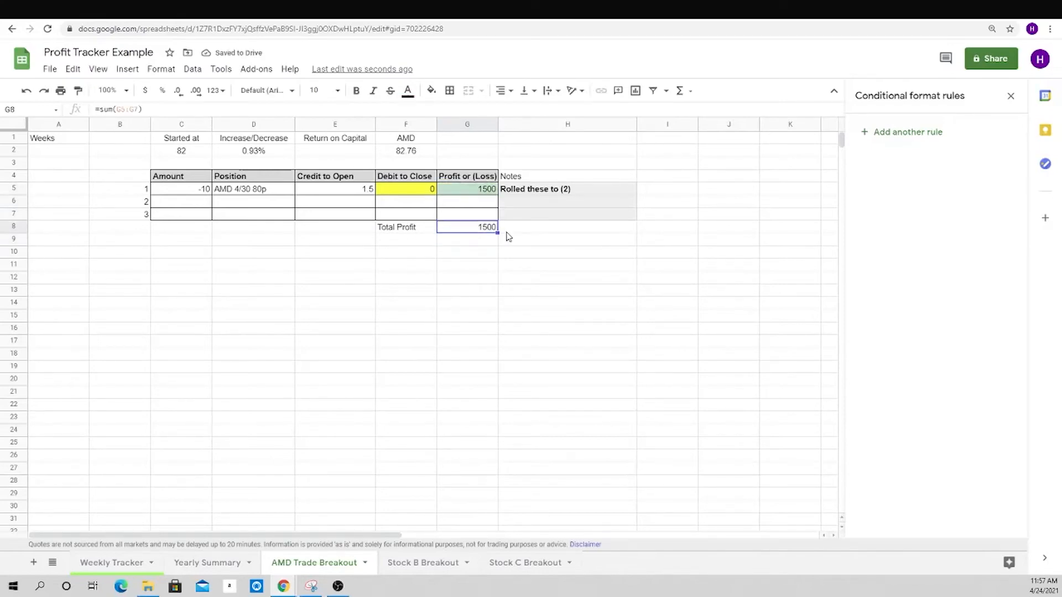
{"action": "left_click", "coordinate": [357, 90]}
{"action": "left_click", "coordinate": [145, 90]}
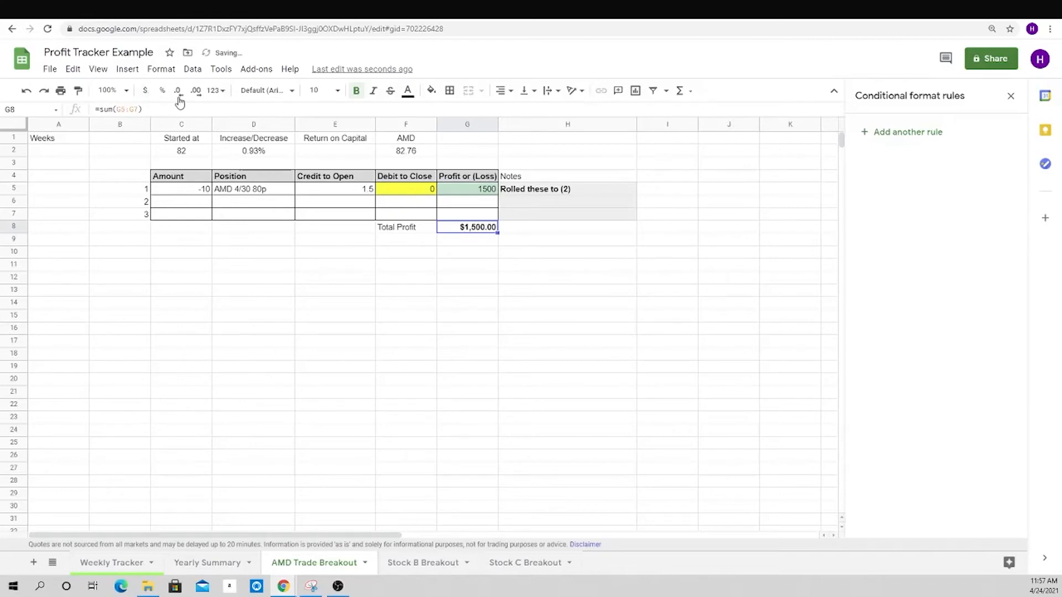
{"action": "left_click", "coordinate": [178, 91]}
{"action": "left_click", "coordinate": [178, 90]}
{"action": "left_click_drag", "start_coordinate": [422, 230], "coordinate": [465, 231]}
{"action": "left_click", "coordinate": [450, 90]}
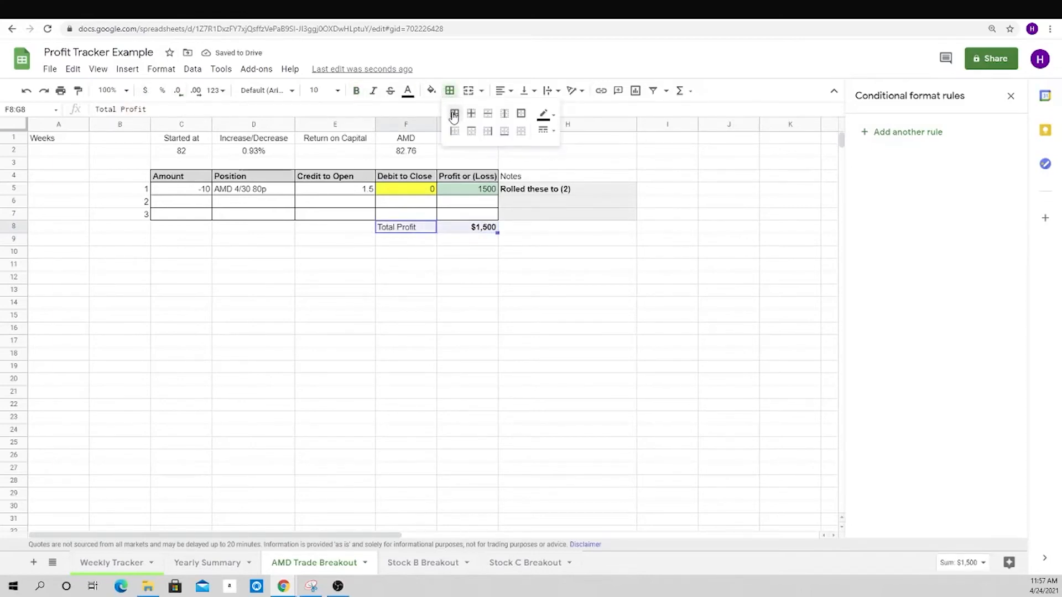
{"action": "left_click", "coordinate": [455, 115]}
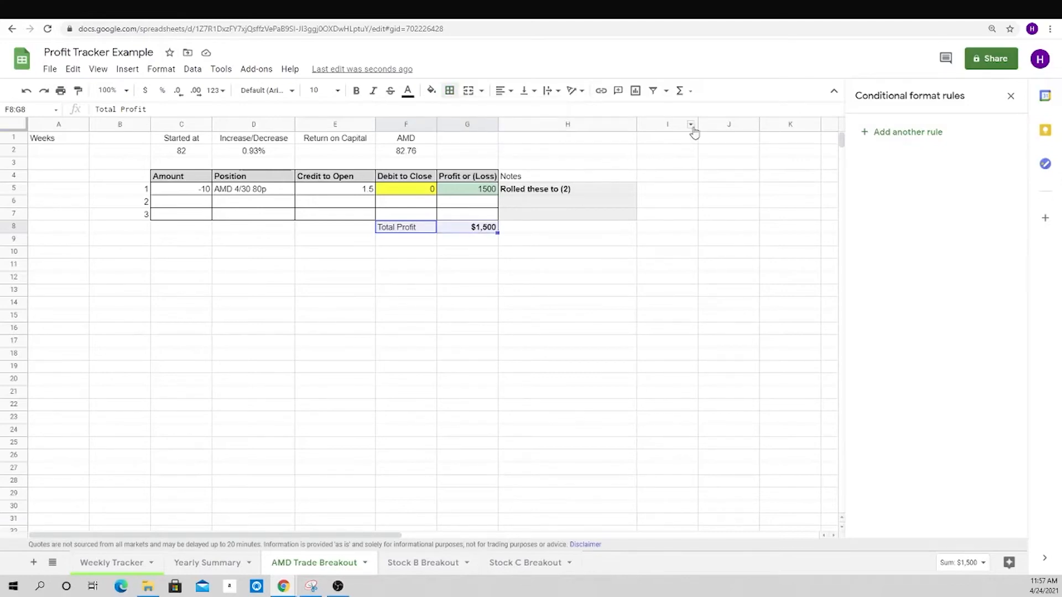
- Narrow column I and add the headings Start Date in J1 and End Date in K1
{"action": "left_click_drag", "start_coordinate": [637, 124], "coordinate": [652, 125]}
{"action": "left_click", "coordinate": [680, 141]}
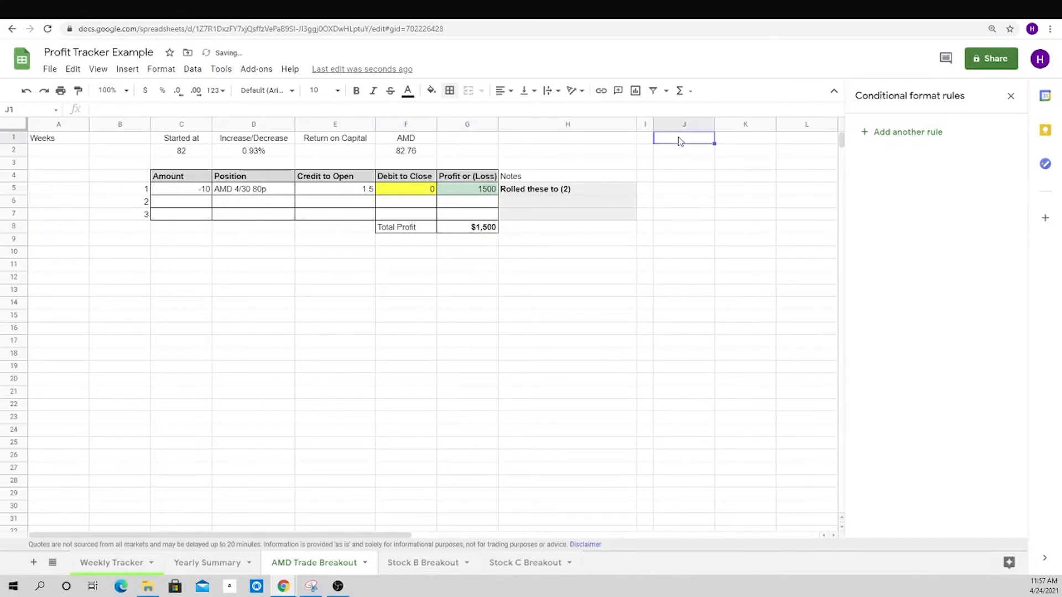
{"action": "type", "text": "Sta"}
{"action": "type", "text": "rt Ddate"}
{"action": "type", "text": "te"}
{"action": "key", "text": "Tab"}
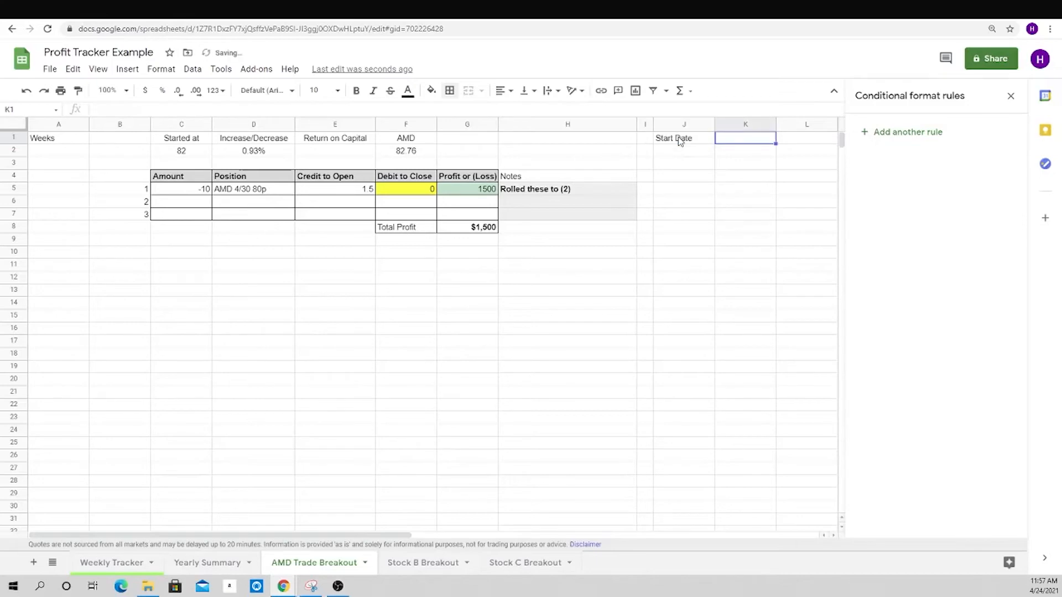
{"action": "type", "text": "End Date"}
{"action": "key", "text": "Return"}
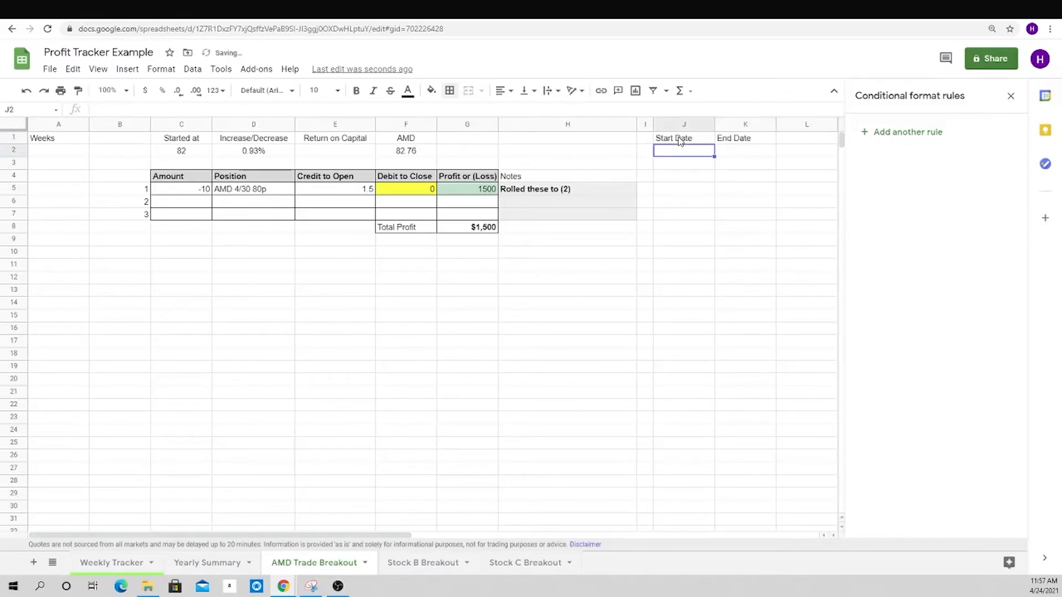
- Enter the start date 4/23/21 in J2 and the end date 4/30/21 in K2
{"action": "type", "text": "4/23/21"}
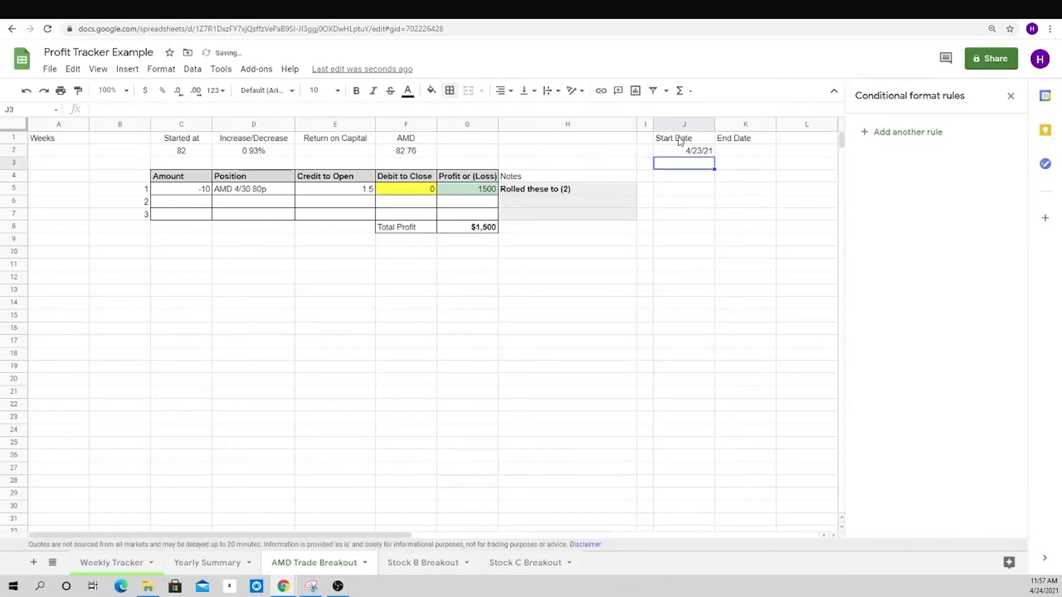
{"action": "key", "text": "Tab"}
{"action": "type", "text": "4/30"}
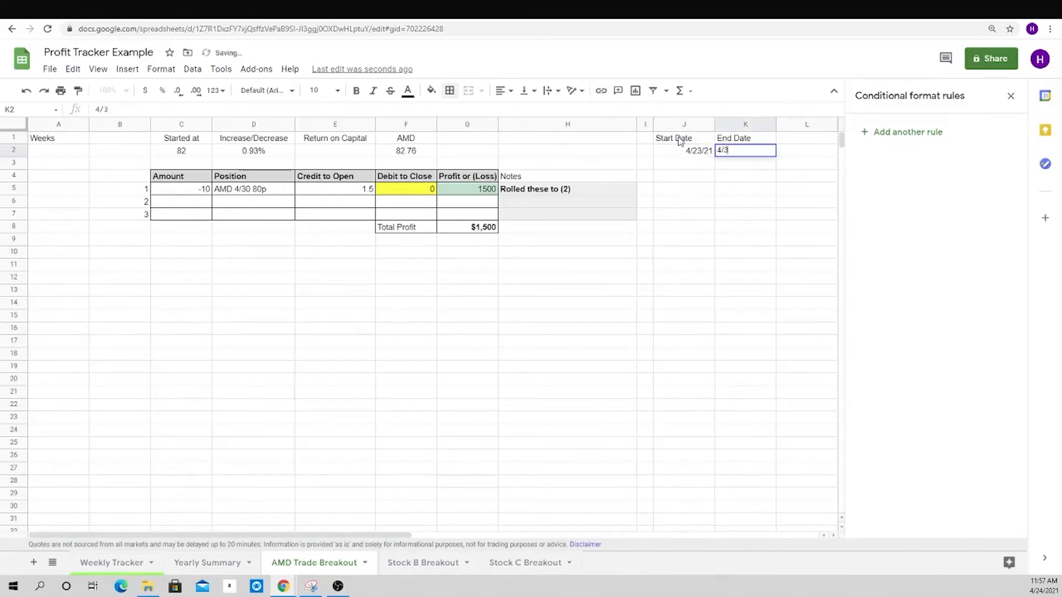
{"action": "key", "text": "Return"}
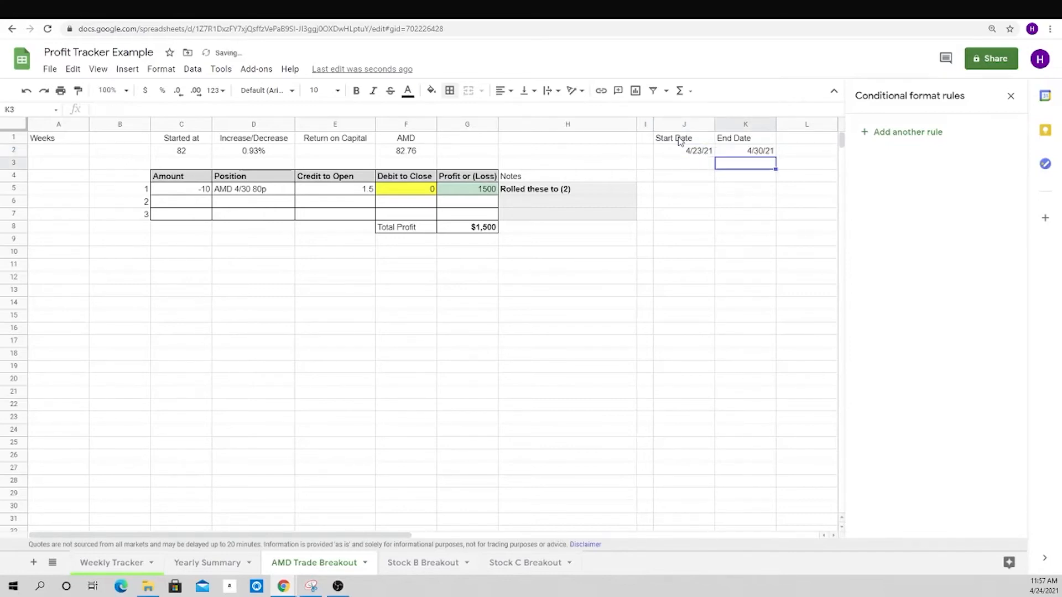
- Make the Start Date and End Date headings in J1:K1 bold
{"action": "key", "text": "Left"}
{"action": "key", "text": "Up"}
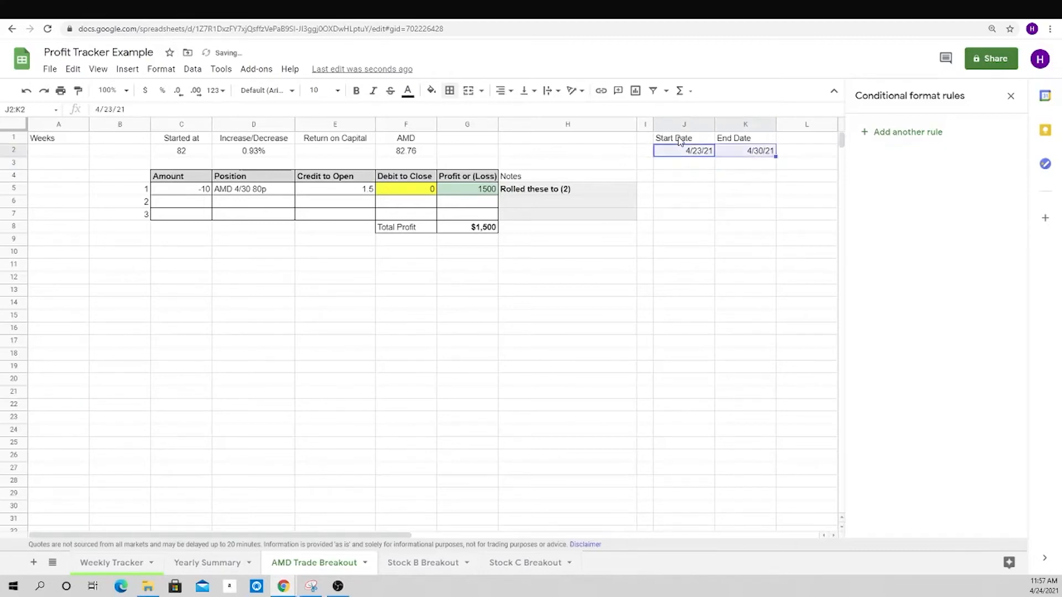
{"action": "key", "text": "shift+Right"}
{"action": "key", "text": "shift+Up"}
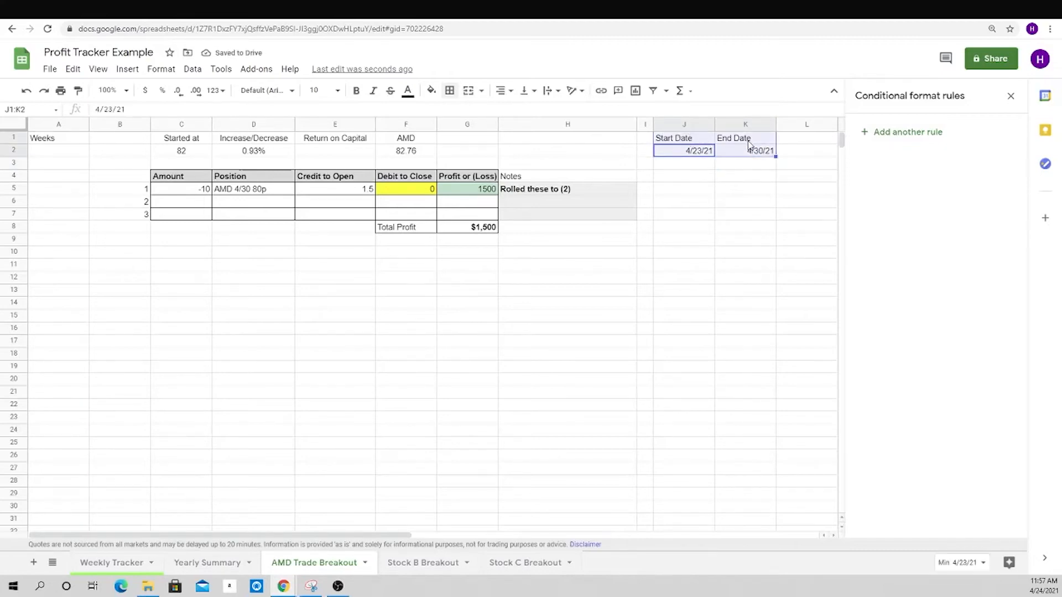
{"action": "left_click_drag", "start_coordinate": [682, 138], "coordinate": [721, 135]}
{"action": "key", "text": "ctrl+b"}
- Center the date block J1:K2 horizontally and put an outer border around it
{"action": "key", "text": "shift+Down"}
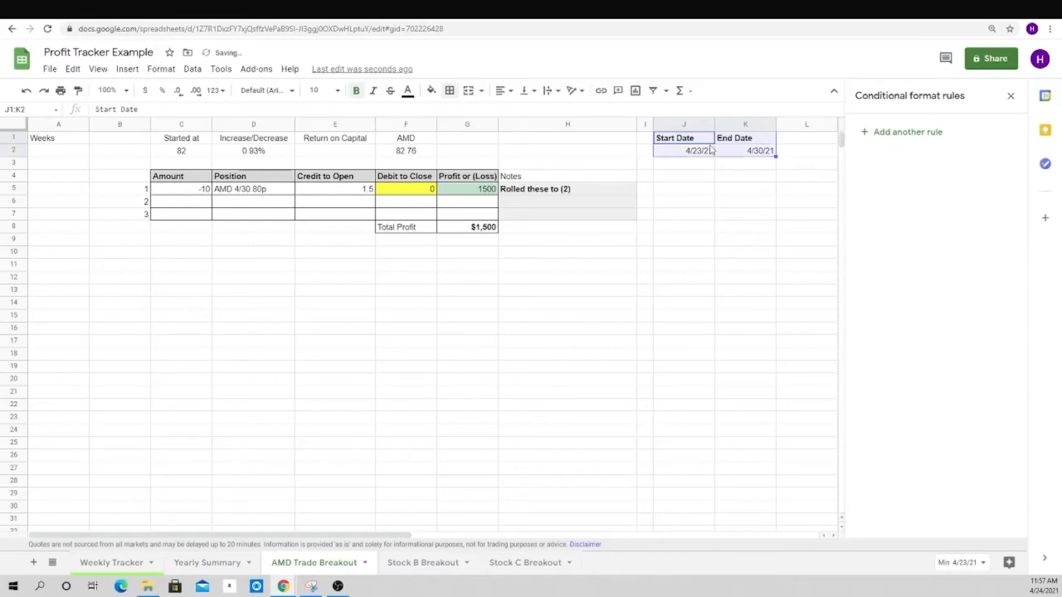
{"action": "left_click", "coordinate": [507, 96]}
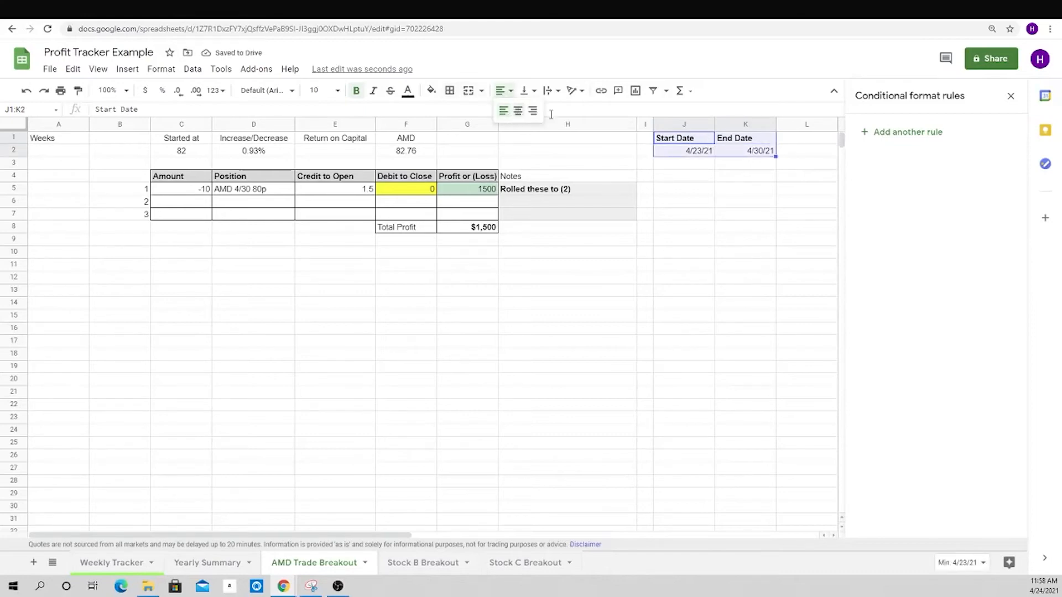
{"action": "left_click", "coordinate": [518, 115]}
{"action": "left_click", "coordinate": [450, 91]}
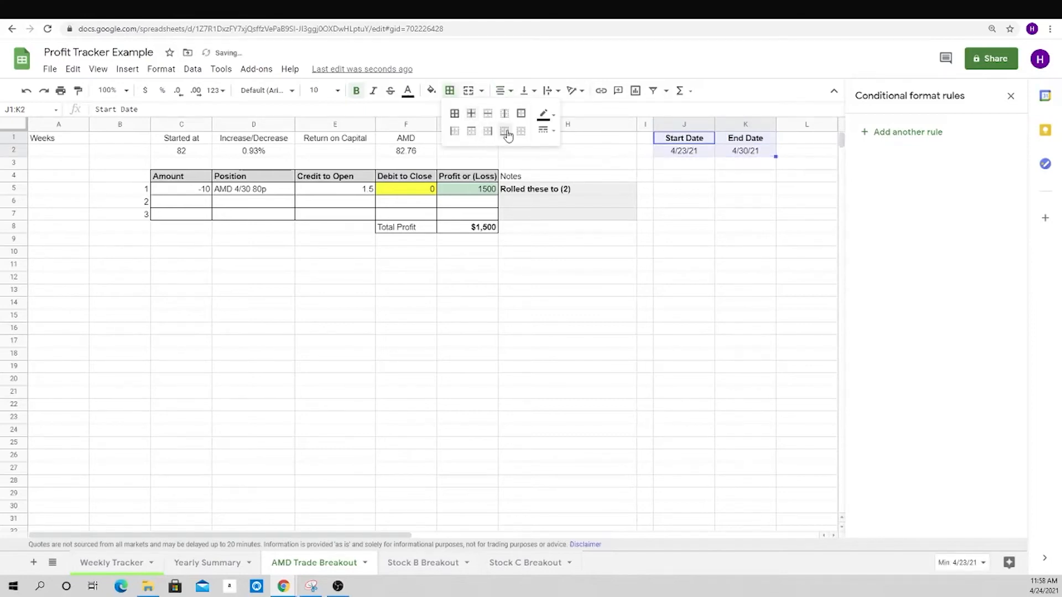
{"action": "left_click", "coordinate": [521, 114]}
{"action": "left_click", "coordinate": [707, 241]}
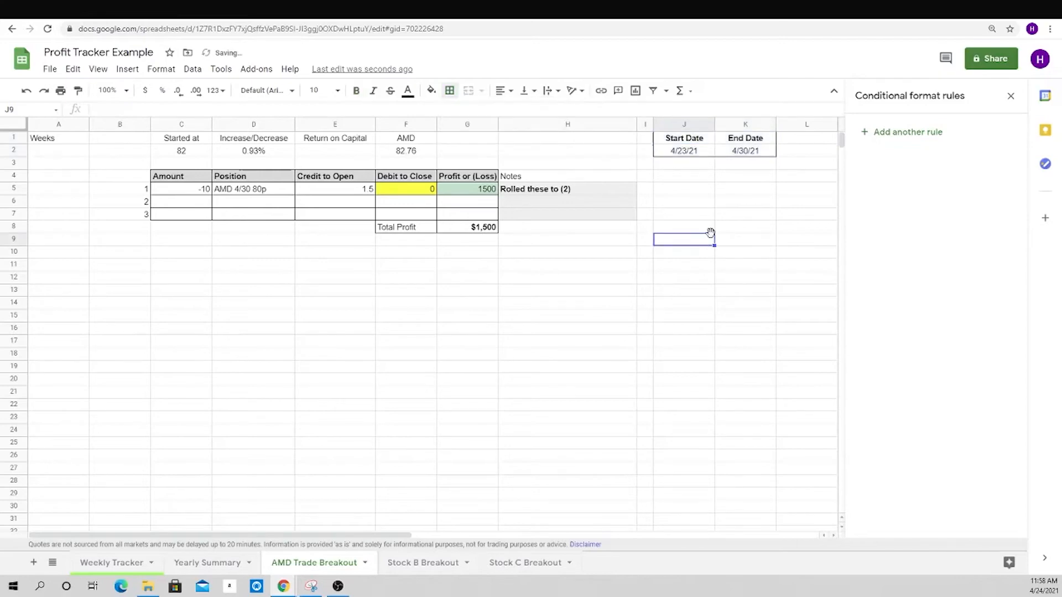
- Fill the end date cell K2 with yellow
{"action": "left_click", "coordinate": [729, 153]}
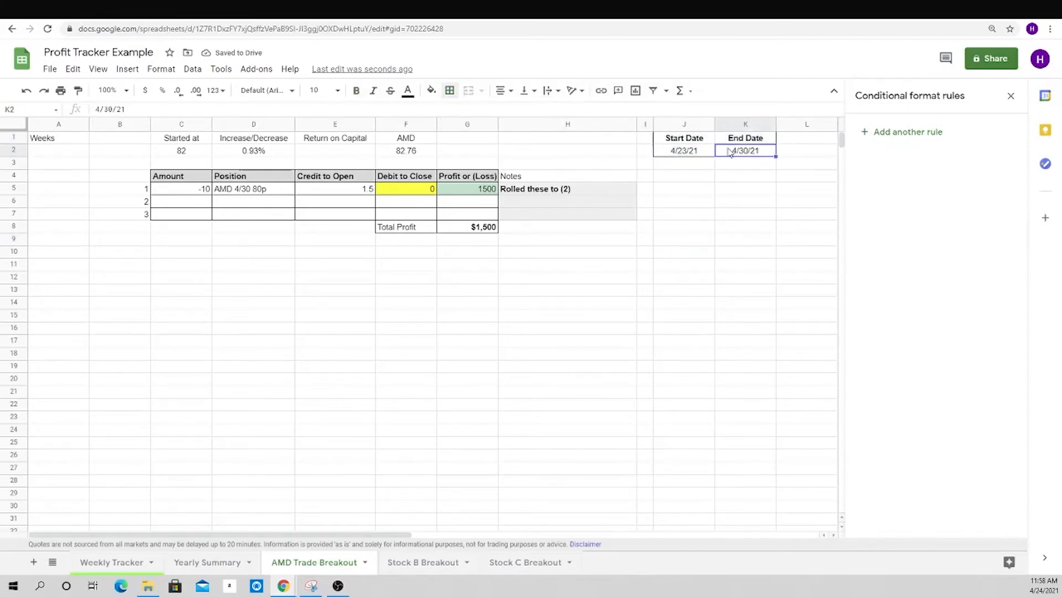
{"action": "left_click", "coordinate": [432, 90]}
{"action": "left_click", "coordinate": [479, 148]}
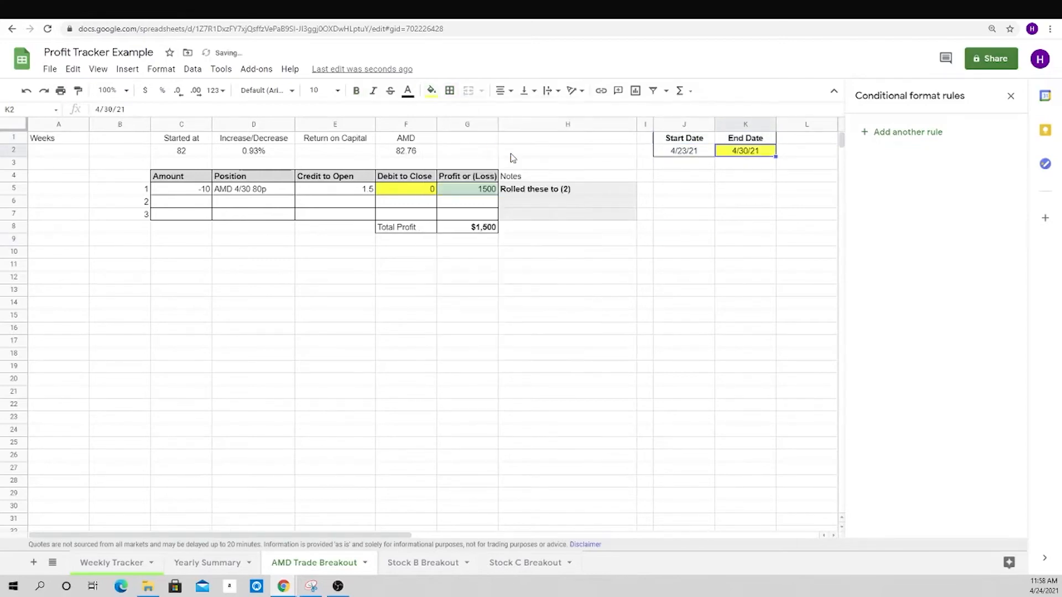
{"action": "left_click", "coordinate": [708, 189]}
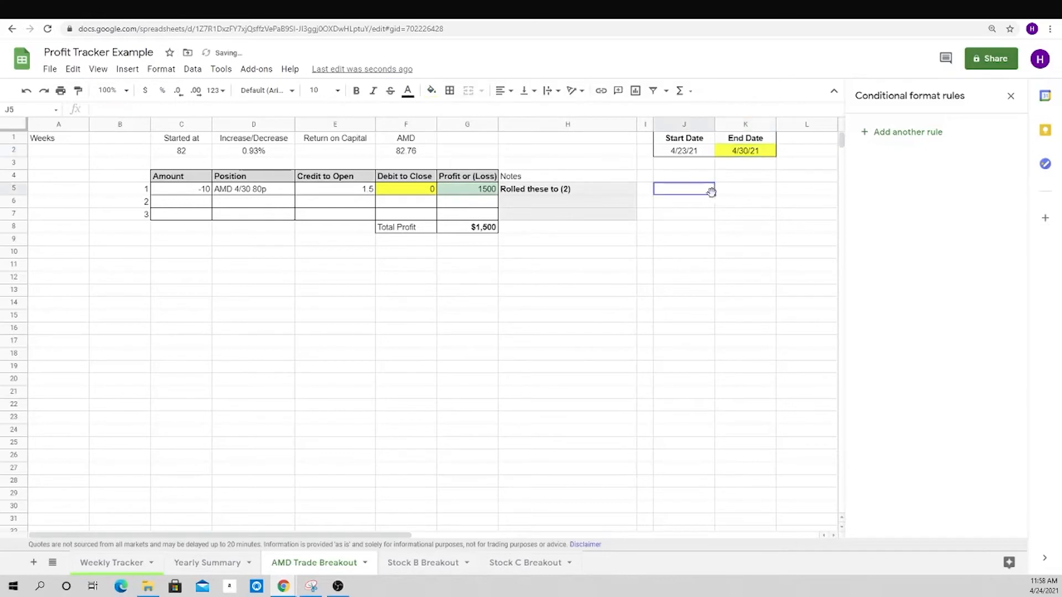
- Calculate the time between the end and start dates in A2 with the formula =K2-J2
{"action": "left_click", "coordinate": [51, 153]}
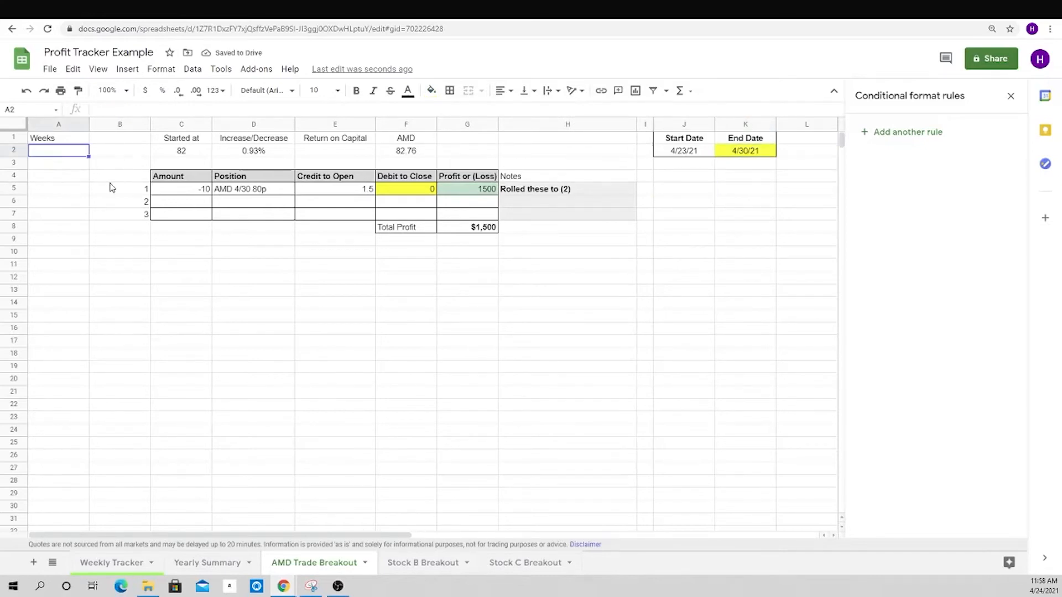
{"action": "type", "text": "="}
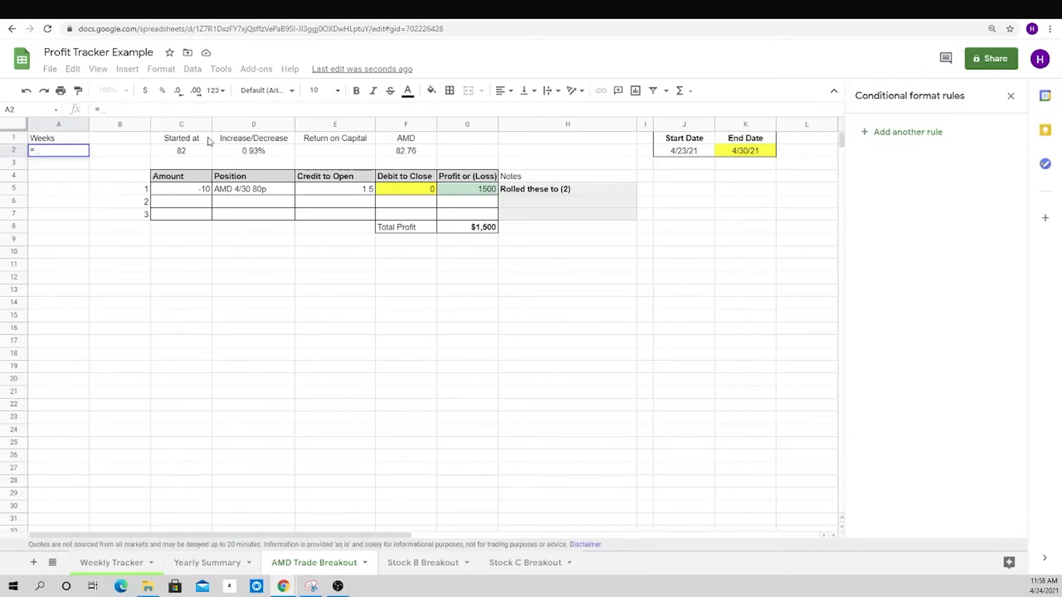
{"action": "left_click", "coordinate": [744, 154]}
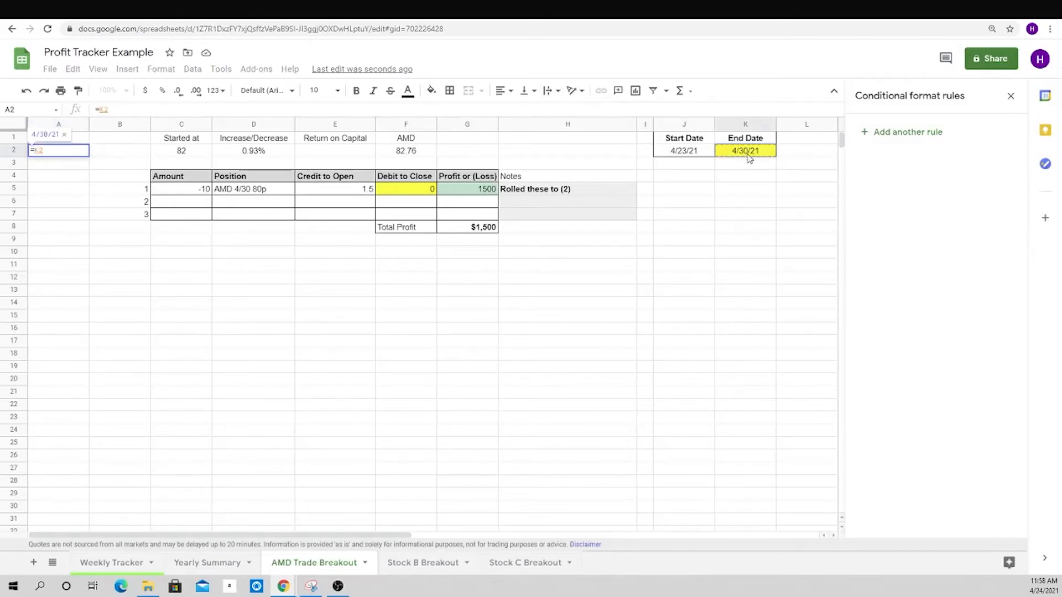
{"action": "type", "text": "-"}
{"action": "left_click", "coordinate": [700, 152]}
{"action": "key", "text": "Return"}
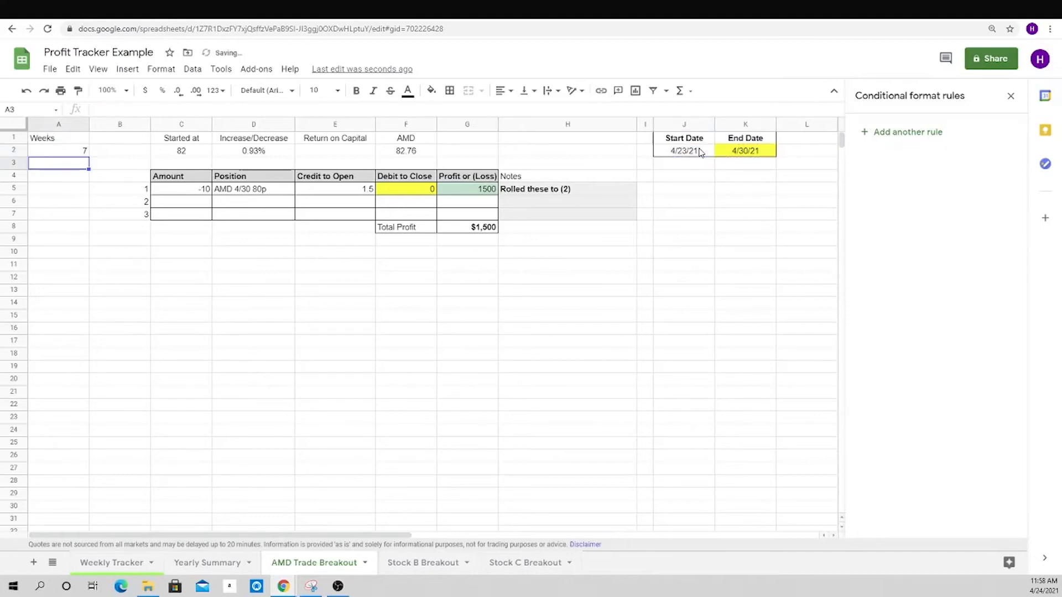
- Change the Weeks formula in A2 to =(K2-J2)/7 so the date difference is expressed in weeks
{"action": "key", "text": "Up"}
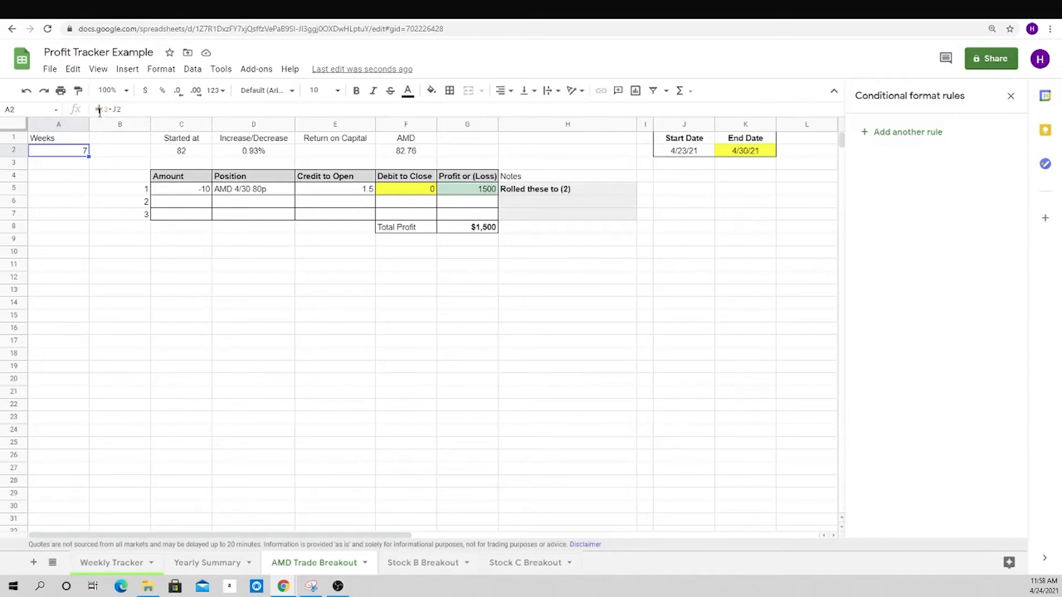
{"action": "left_click", "coordinate": [135, 111]}
{"action": "type", "text": ")"}
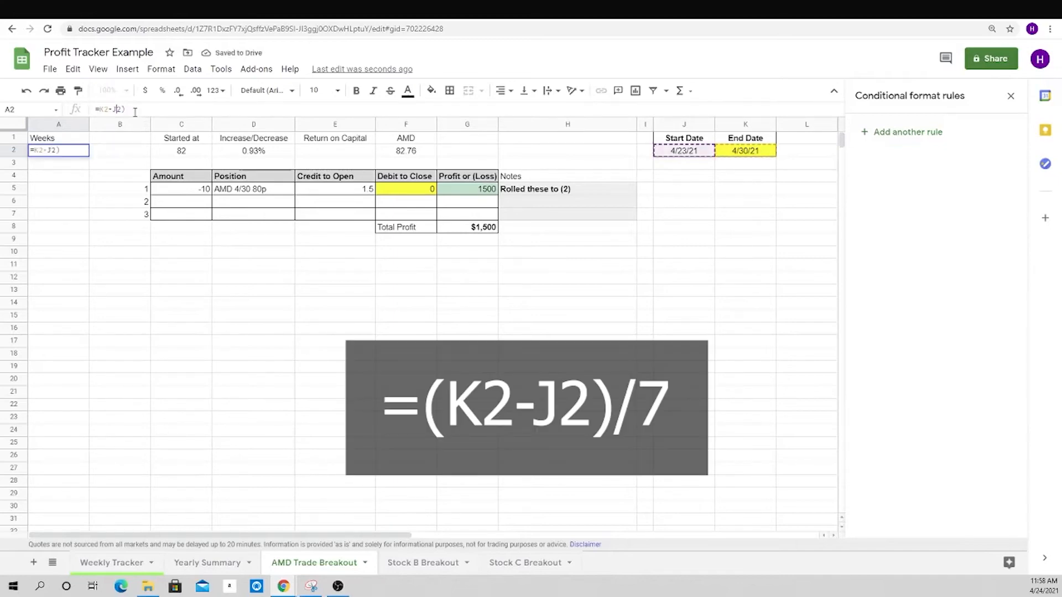
{"action": "type", "text": "("}
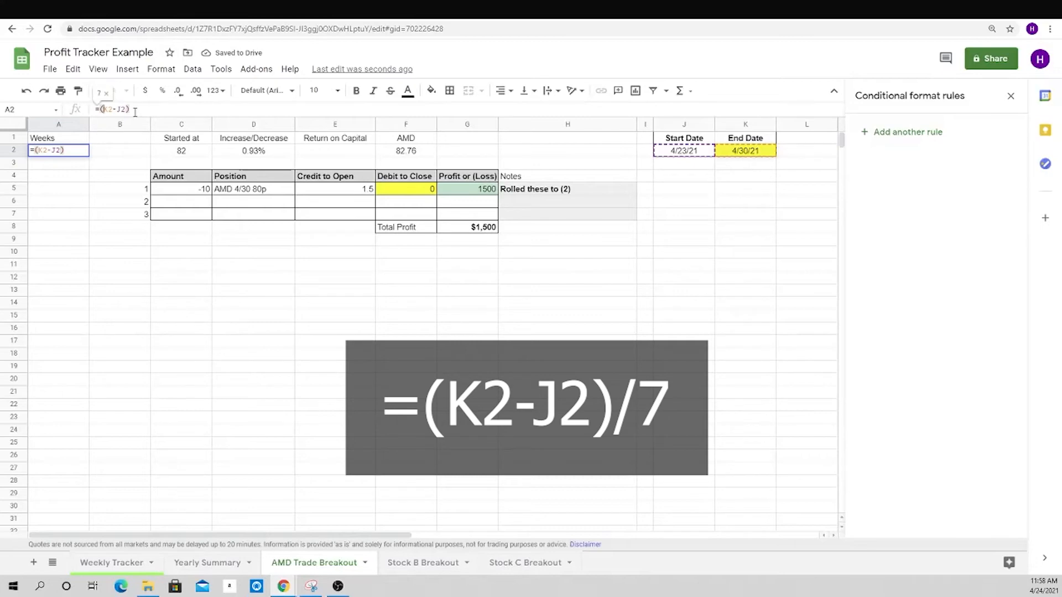
{"action": "left_click", "coordinate": [144, 111]}
{"action": "type", "text": "/7"}
{"action": "key", "text": "Return"}
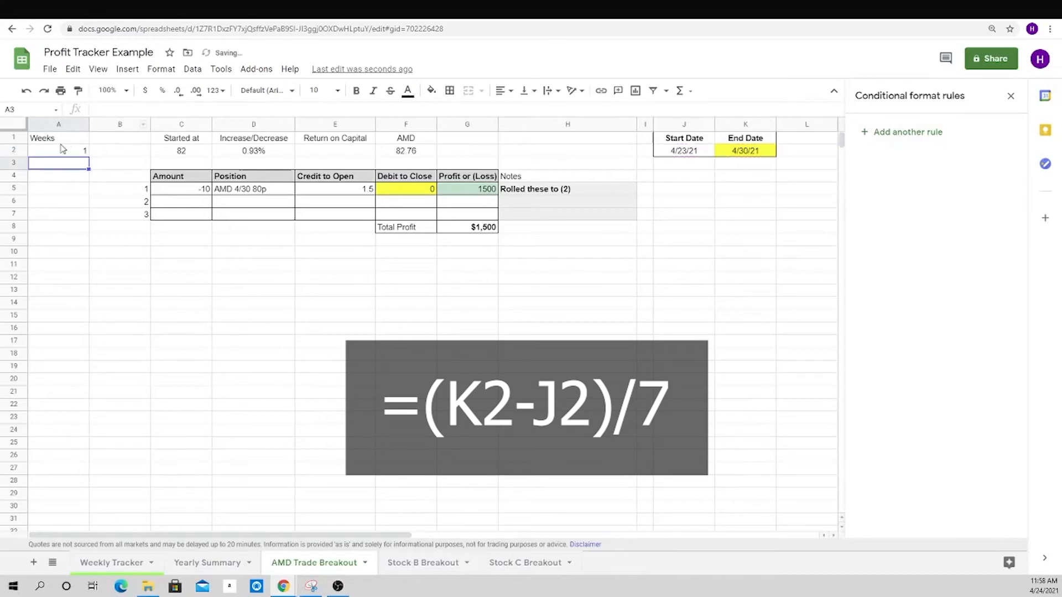
- Center the Weeks cells A1:A2 horizontally and narrow column A
{"action": "left_click_drag", "start_coordinate": [58, 138], "coordinate": [83, 152]}
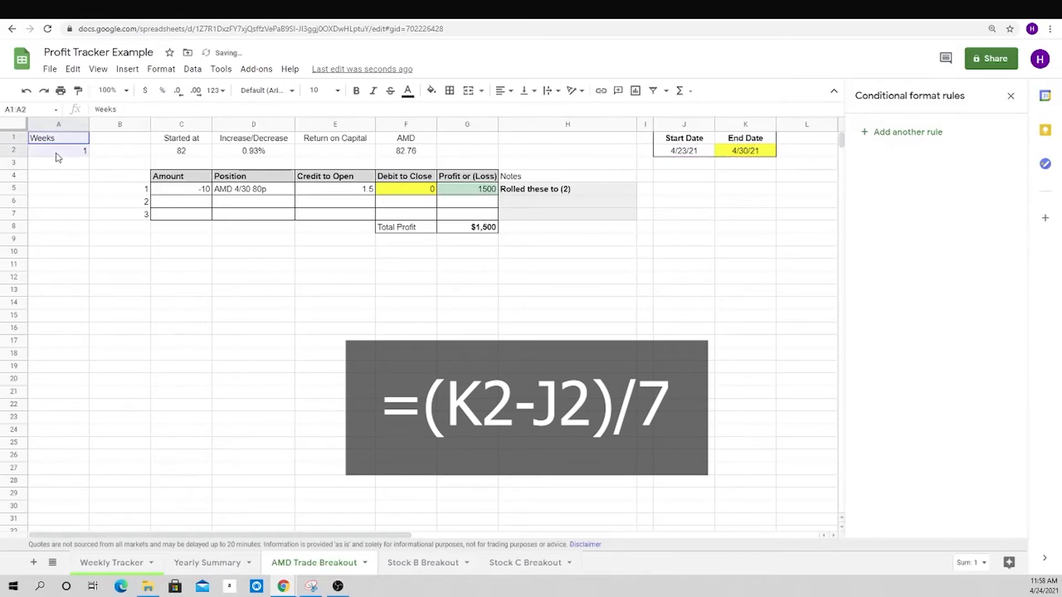
{"action": "left_click", "coordinate": [501, 93]}
{"action": "left_click", "coordinate": [521, 113]}
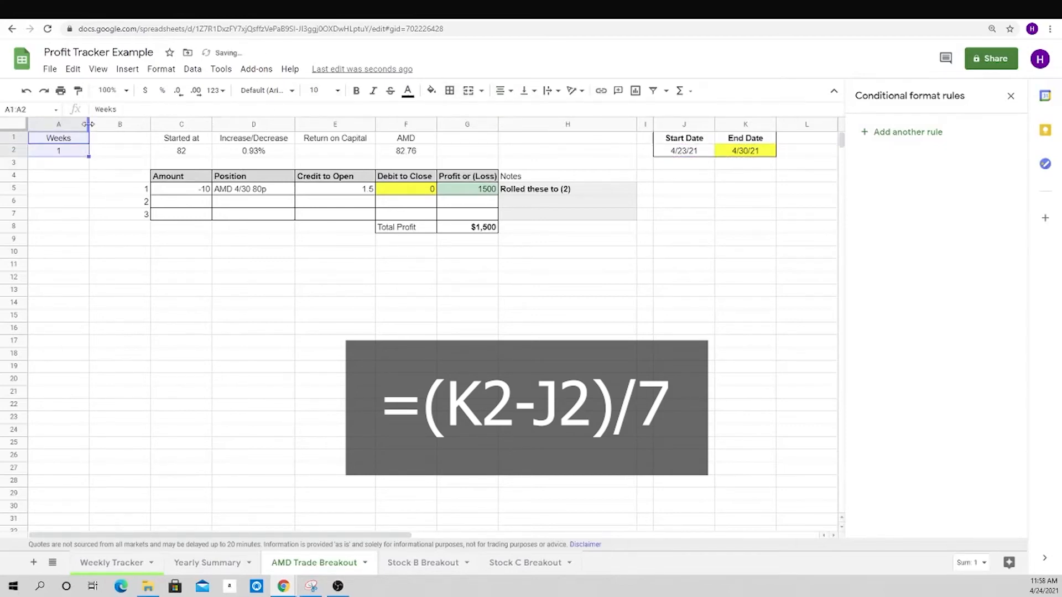
{"action": "left_click_drag", "start_coordinate": [88, 124], "coordinate": [72, 124]}
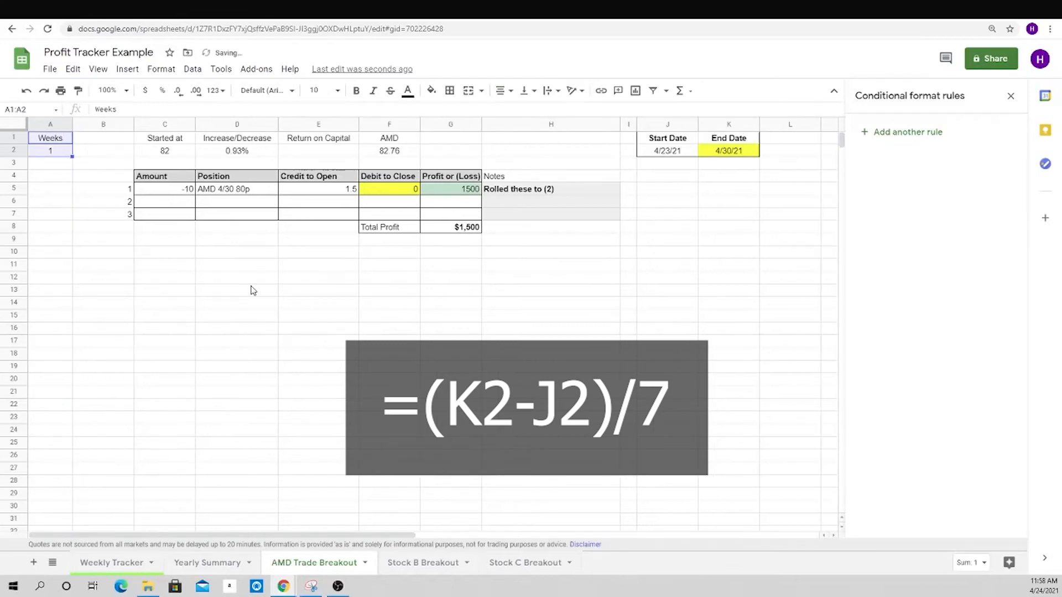
{"action": "left_click_drag", "start_coordinate": [253, 290], "coordinate": [252, 277]}
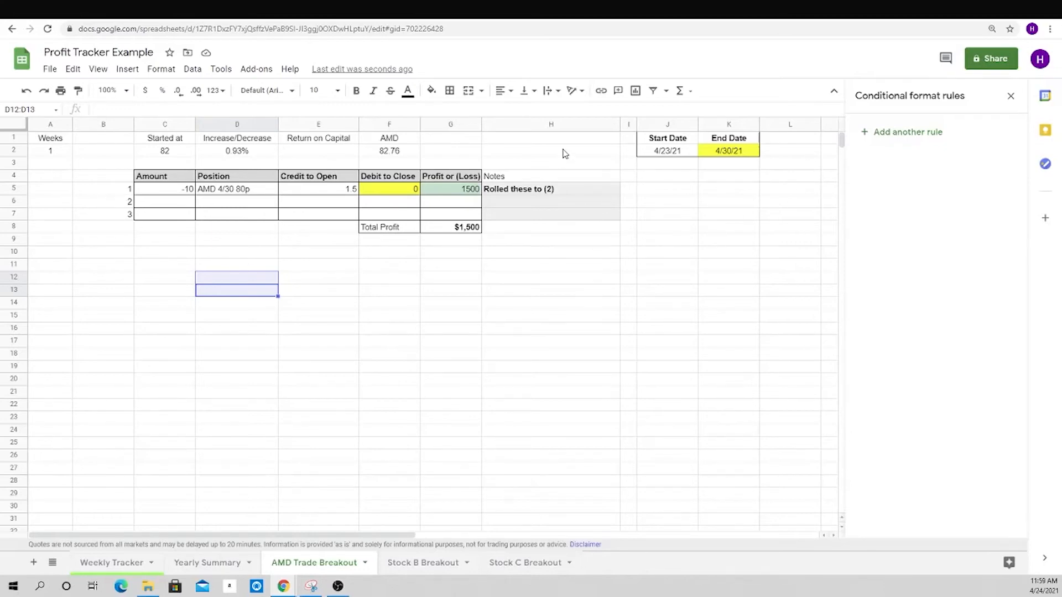
- Enter the heading Collateral in H1
{"action": "left_click", "coordinate": [546, 140]}
{"action": "type", "text": "C"}
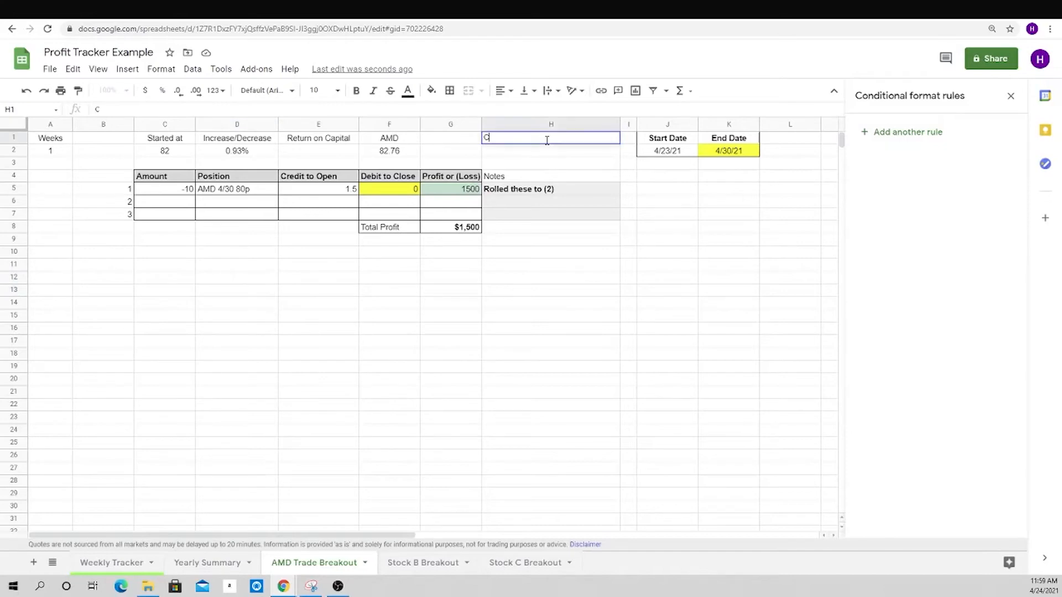
{"action": "type", "text": "ollateral"}
{"action": "key", "text": "Return"}
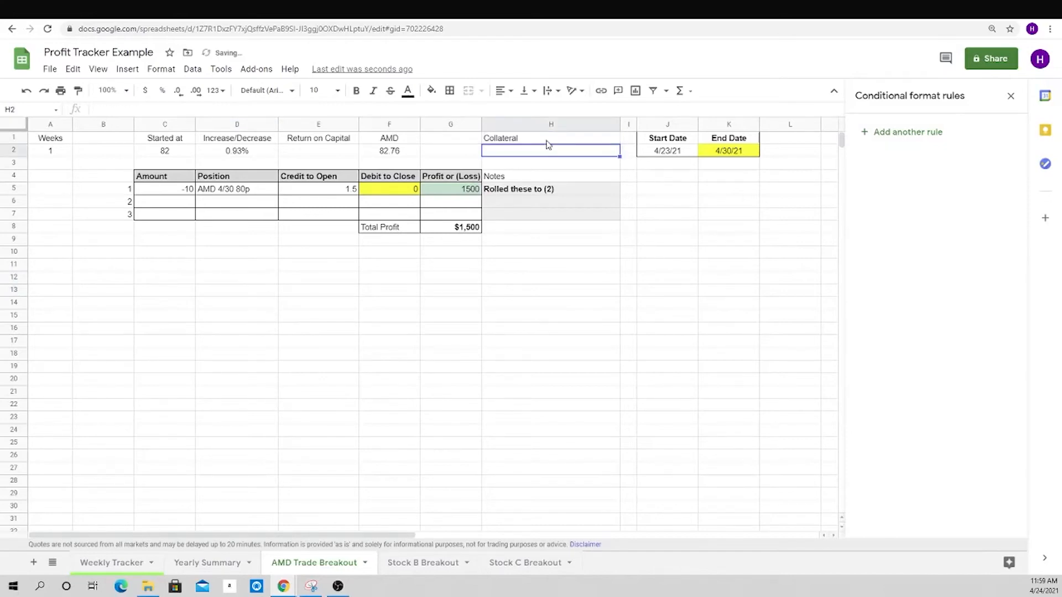
{"action": "left_click", "coordinate": [546, 141]}
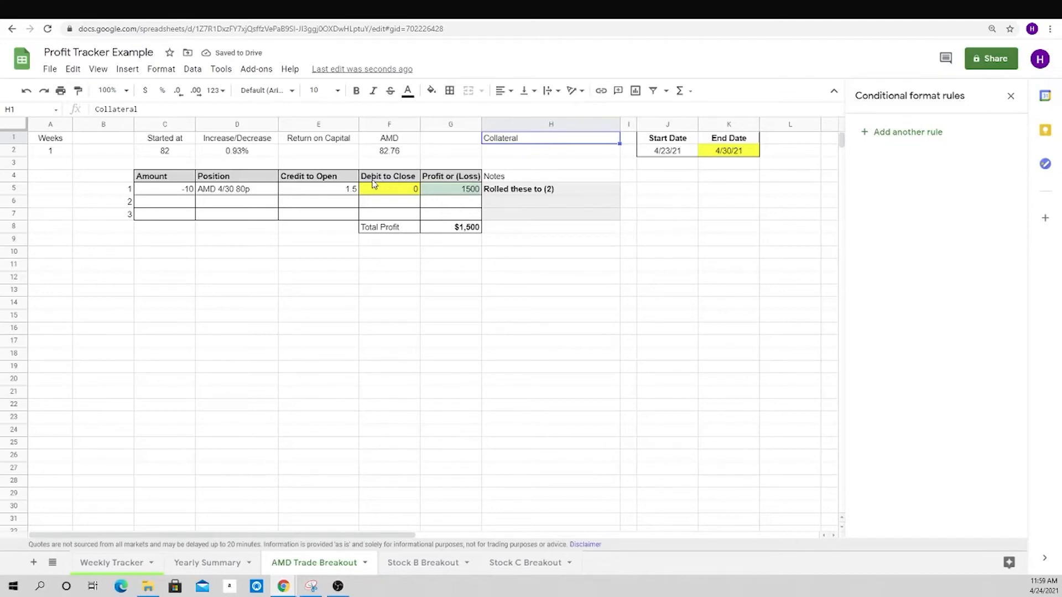
- Calculate the collateral in H2 with the formula =80*10*100
{"action": "left_click", "coordinate": [507, 154]}
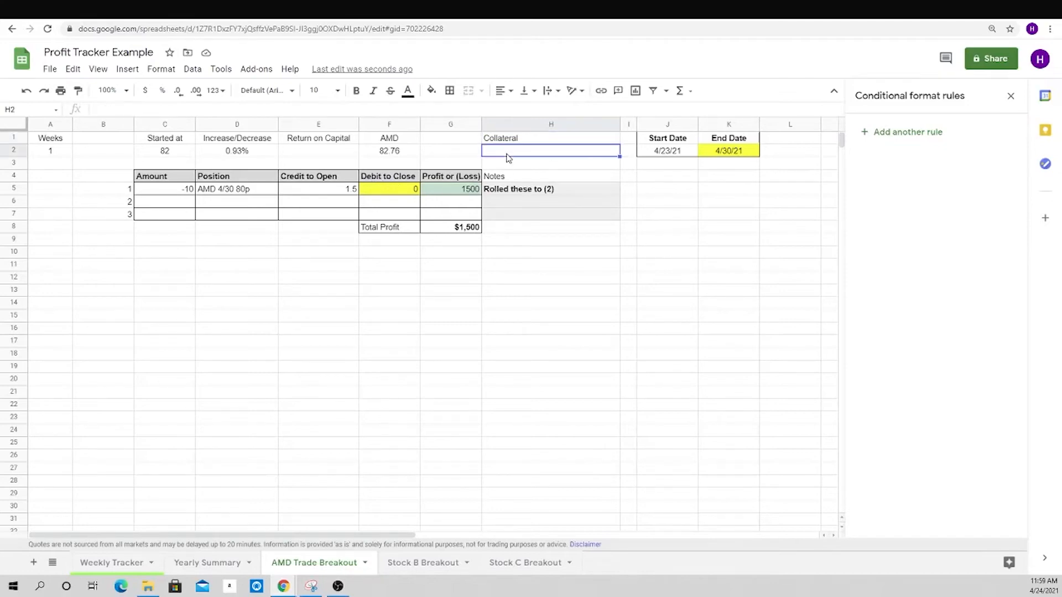
{"action": "type", "text": "=870"}
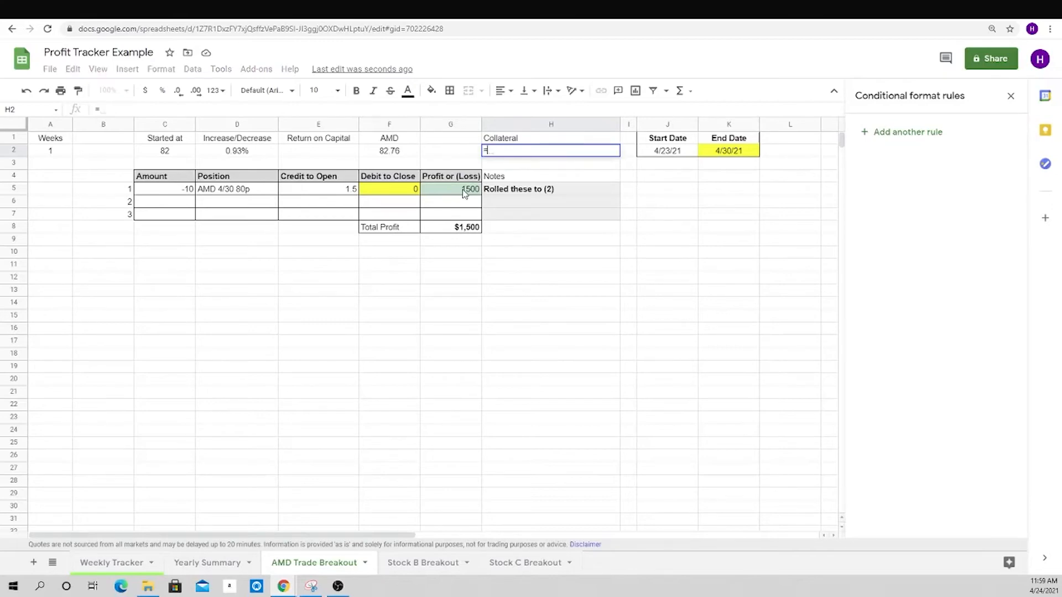
{"action": "key", "text": "BackSpace"}
{"action": "key", "text": "BackSpace"}
{"action": "type", "text": "0"}
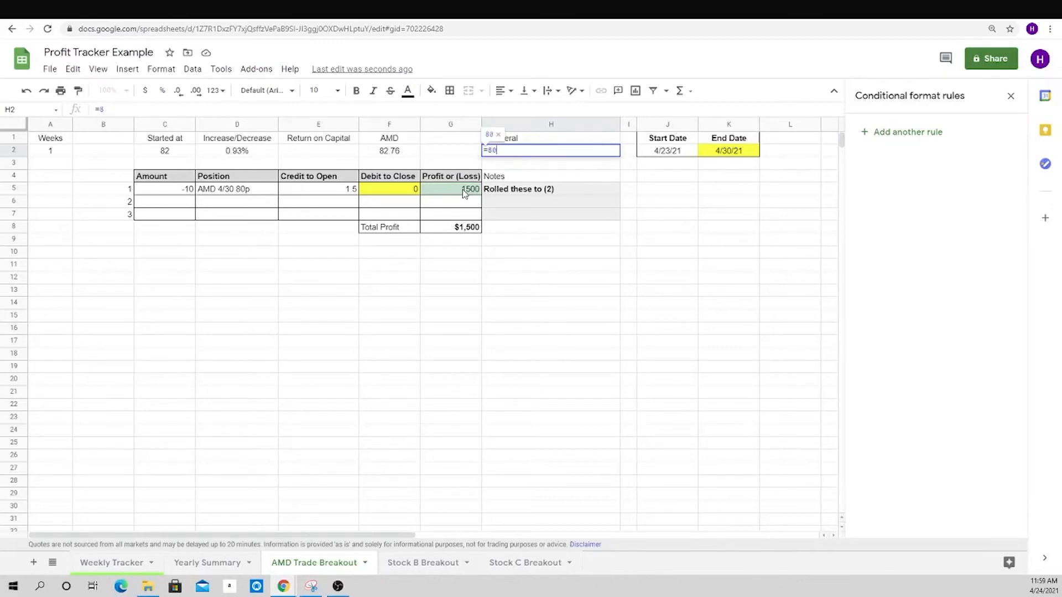
{"action": "type", "text": "+10"}
{"action": "key", "text": "BackSpace"}
{"action": "key", "text": "BackSpace"}
{"action": "type", "text": "*10"}
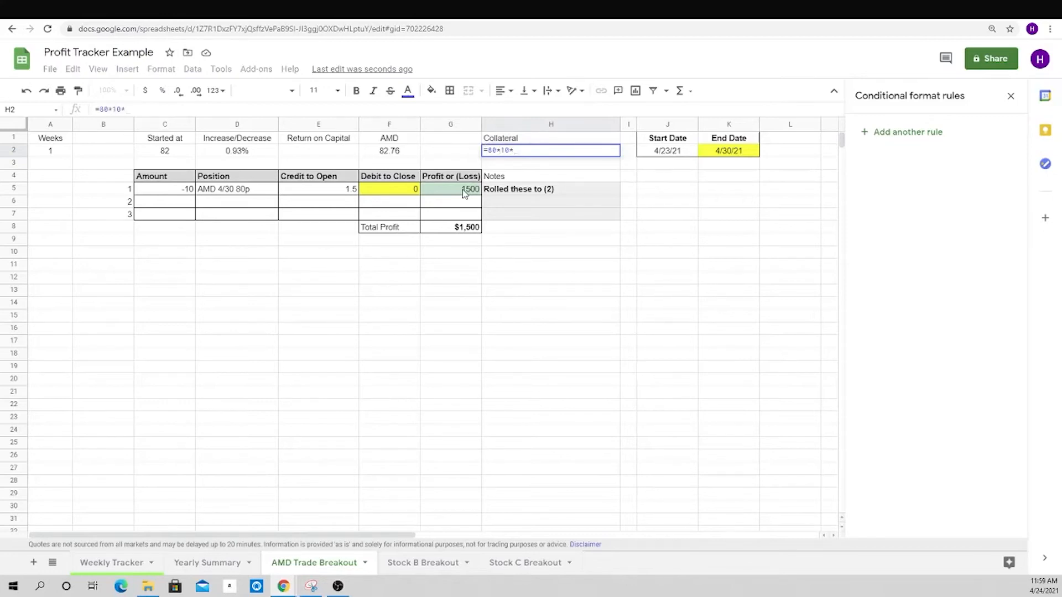
{"action": "type", "text": "*100"}
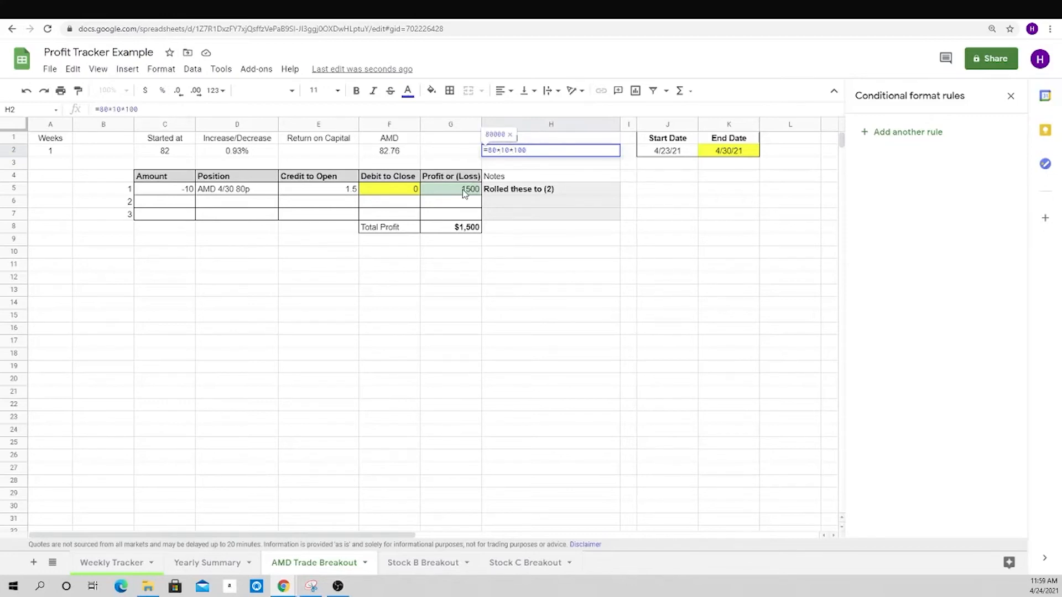
{"action": "key", "text": "Return"}
- Center the Collateral heading and its value in H1:H2 horizontally
{"action": "left_click", "coordinate": [505, 150]}
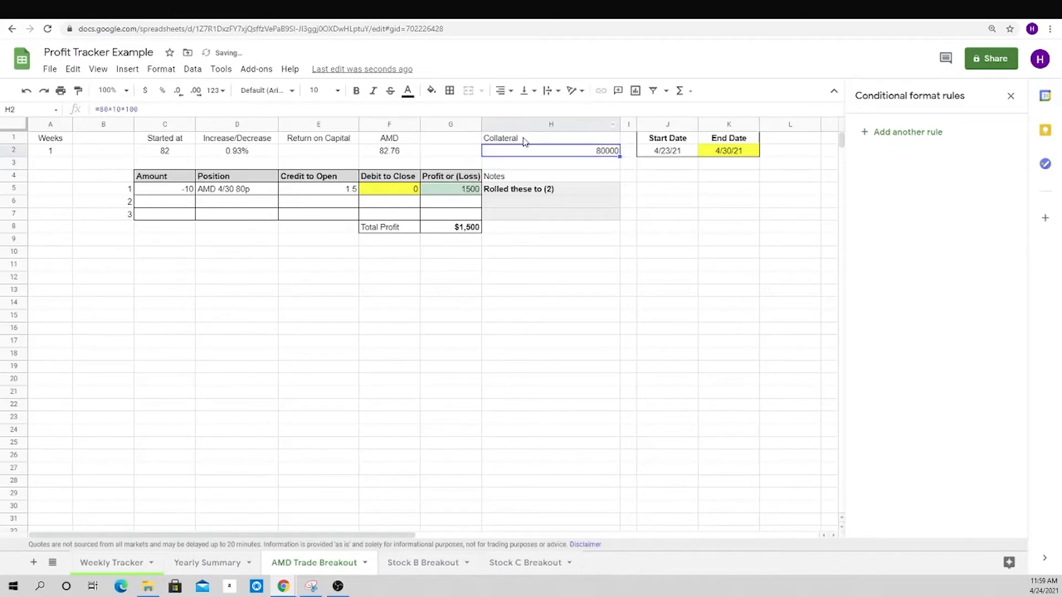
{"action": "left_click_drag", "start_coordinate": [525, 141], "coordinate": [526, 151]}
{"action": "left_click", "coordinate": [501, 90]}
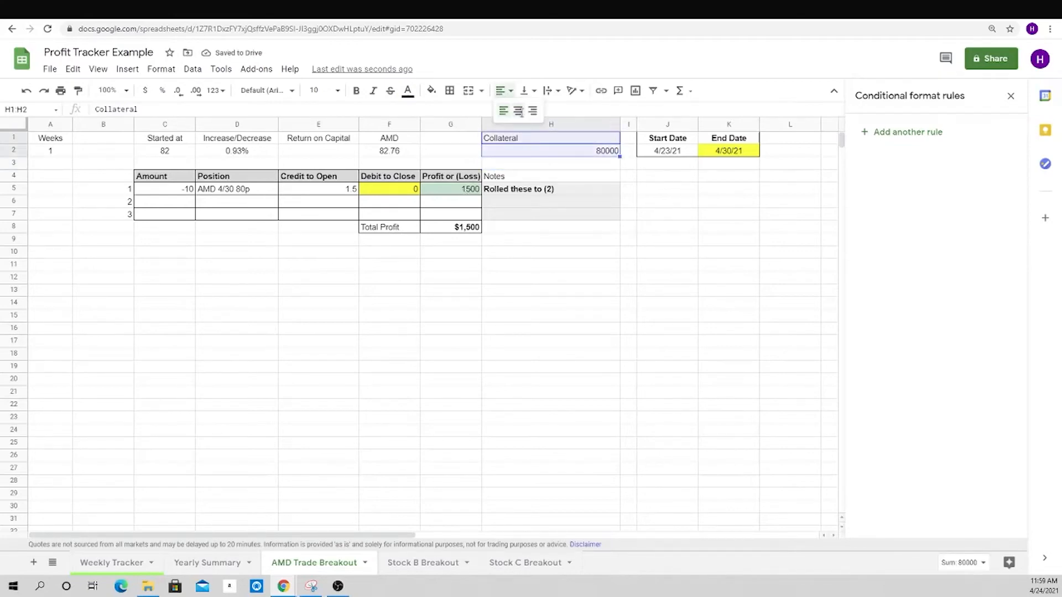
{"action": "left_click", "coordinate": [518, 111]}
- Format the collateral value in H2 as dollar currency without decimal places
{"action": "left_click", "coordinate": [550, 153]}
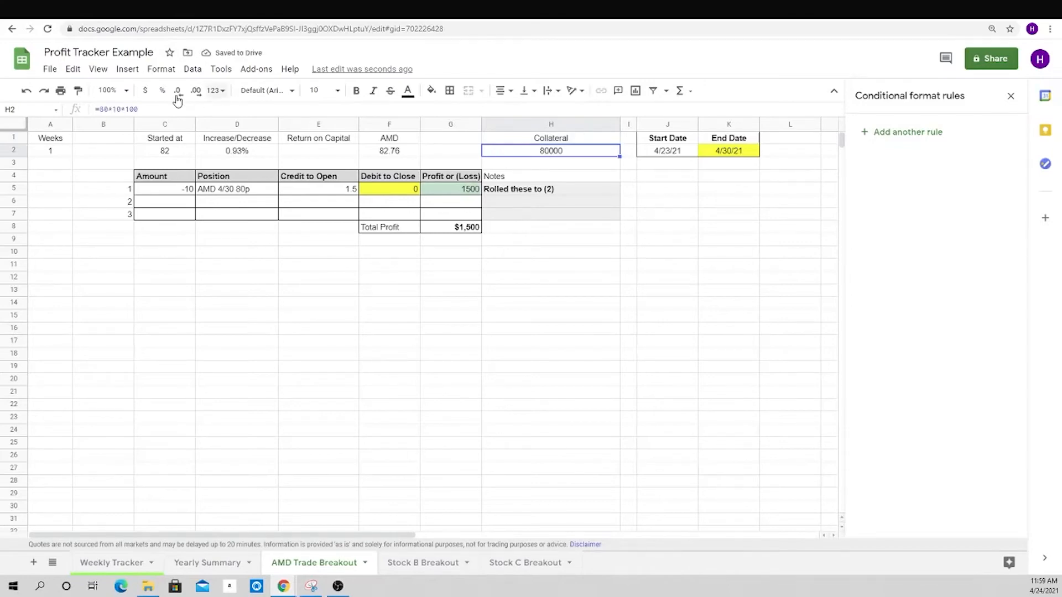
{"action": "left_click", "coordinate": [144, 92]}
{"action": "left_click", "coordinate": [196, 91]}
{"action": "left_click", "coordinate": [195, 91]}
{"action": "left_click", "coordinate": [178, 92]}
{"action": "left_click", "coordinate": [178, 92]}
{"action": "left_click", "coordinate": [178, 91]}
{"action": "left_click", "coordinate": [177, 91]}
- Replace the collateral formula in H2 with =10*2250
{"action": "type", "text": "=10"}
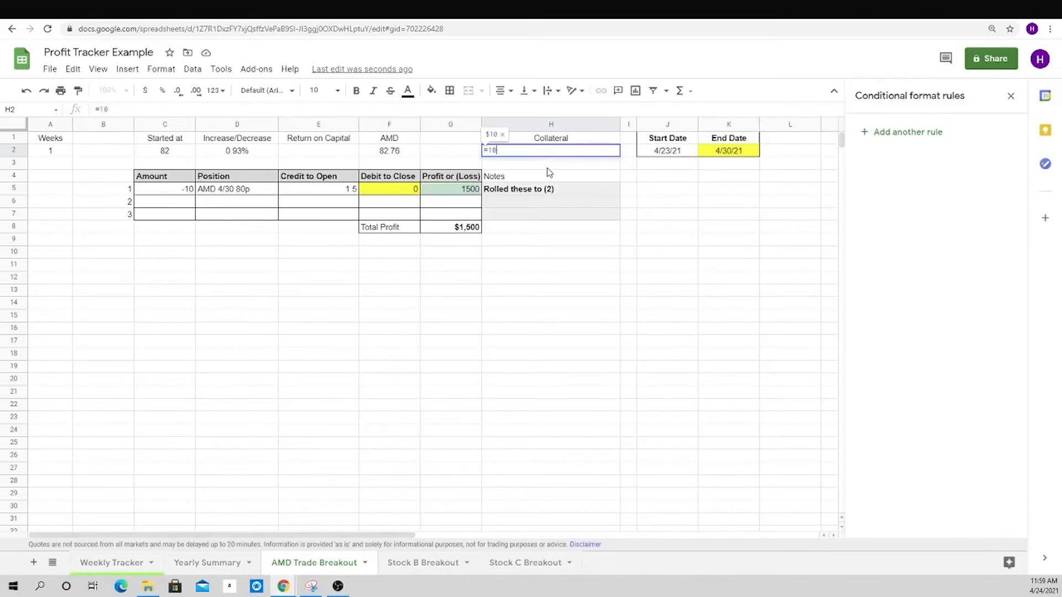
{"action": "type", "text": "*2250"}
{"action": "key", "text": "Return"}
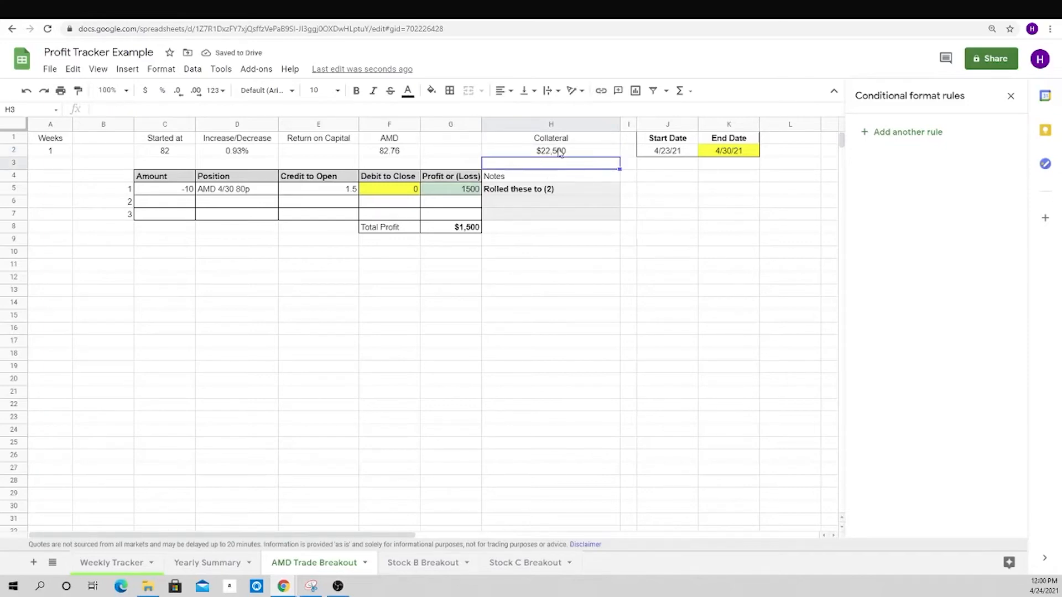
- Make the Collateral heading in H1 bold
{"action": "left_click", "coordinate": [561, 141]}
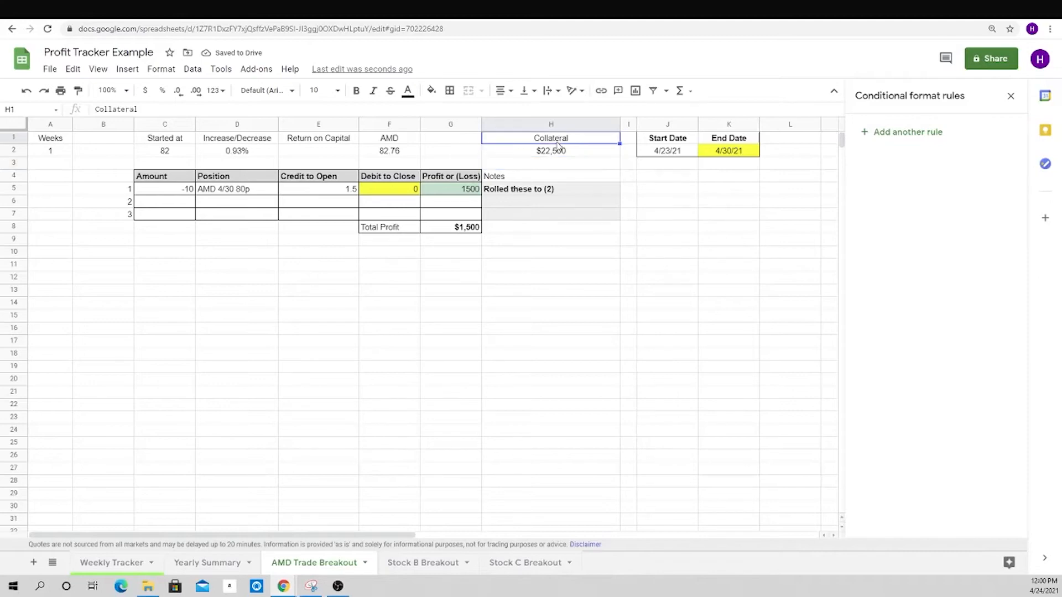
{"action": "key", "text": "ctrl+b"}
{"action": "left_click", "coordinate": [624, 251]}
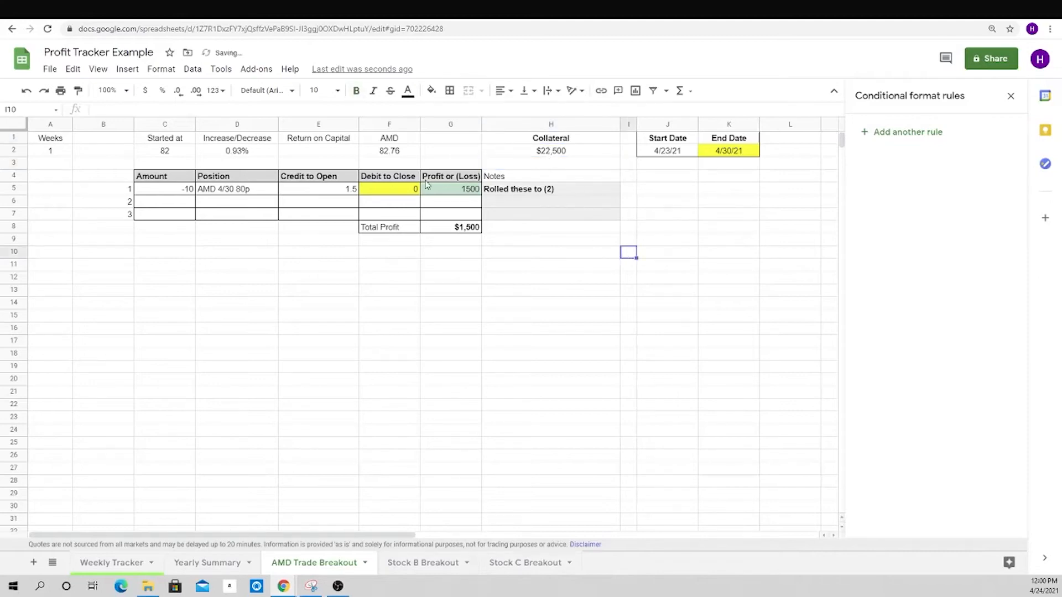
- Calculate the return on capital in E2 with the formula =G8/H2 and format it as a percentage
{"action": "left_click", "coordinate": [332, 154]}
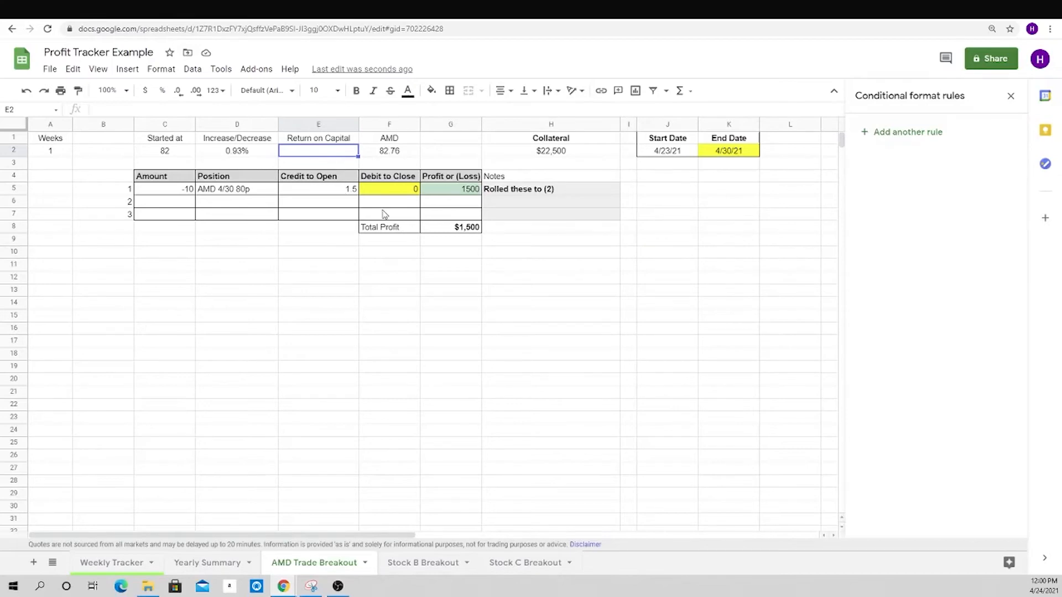
{"action": "type", "text": "="}
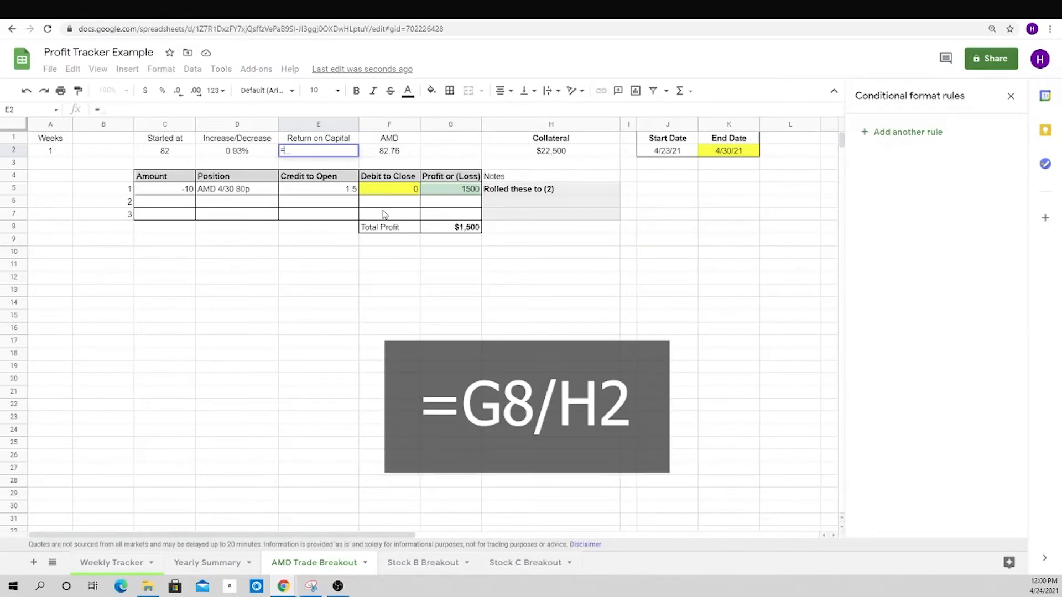
{"action": "left_click", "coordinate": [454, 229]}
{"action": "type", "text": "/"}
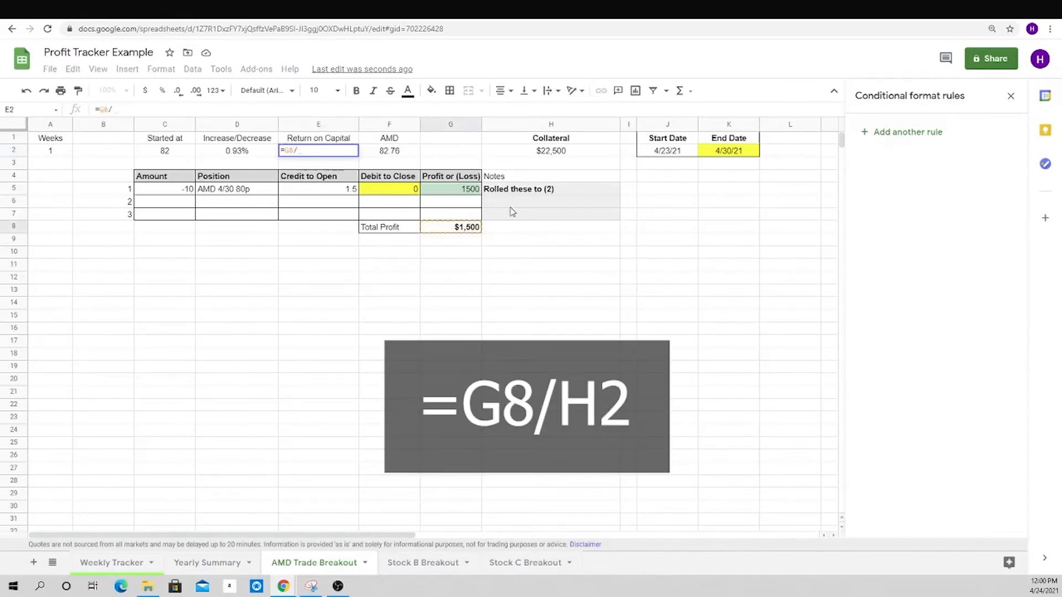
{"action": "left_click", "coordinate": [556, 154]}
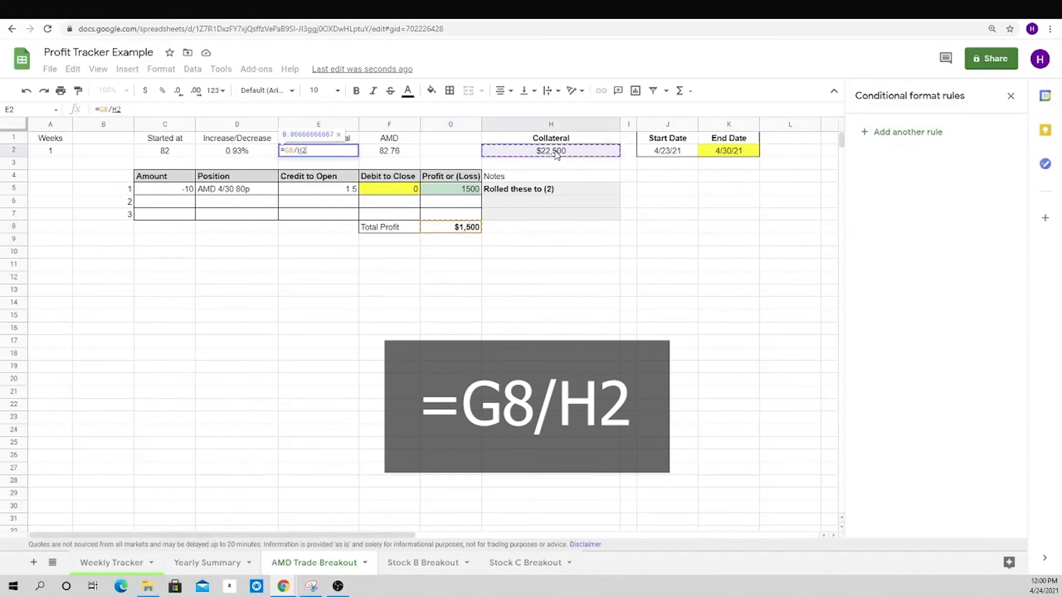
{"action": "key", "text": "Return"}
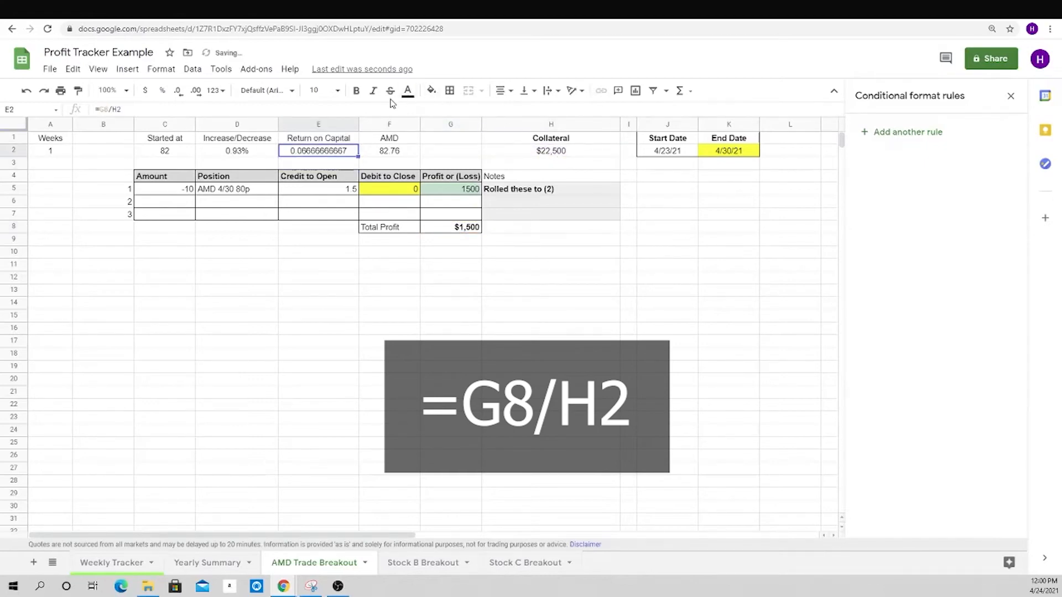
{"action": "left_click", "coordinate": [162, 91]}
- Add a conditional format to D2:E2 that applies the default green fill when values are greater than 0
{"action": "left_click_drag", "start_coordinate": [223, 150], "coordinate": [304, 152]}
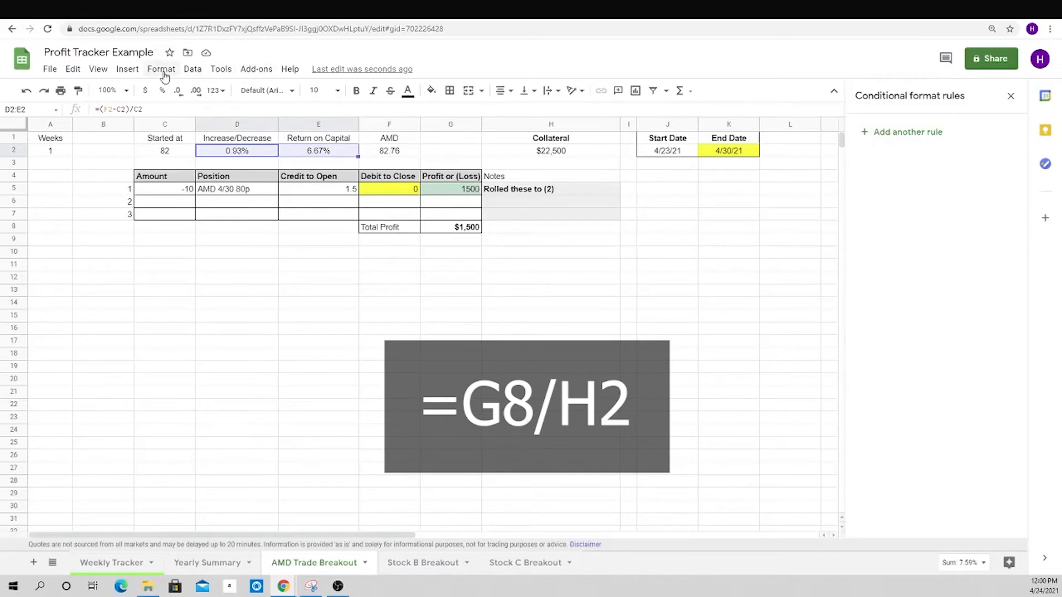
{"action": "left_click", "coordinate": [161, 69]}
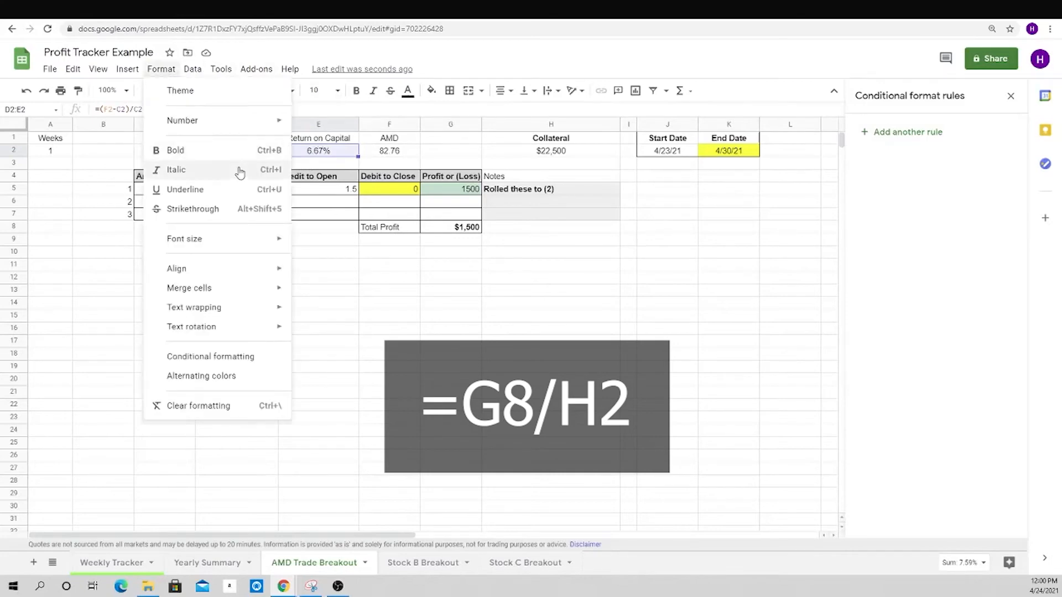
{"action": "left_click", "coordinate": [231, 357]}
{"action": "left_click", "coordinate": [916, 265]}
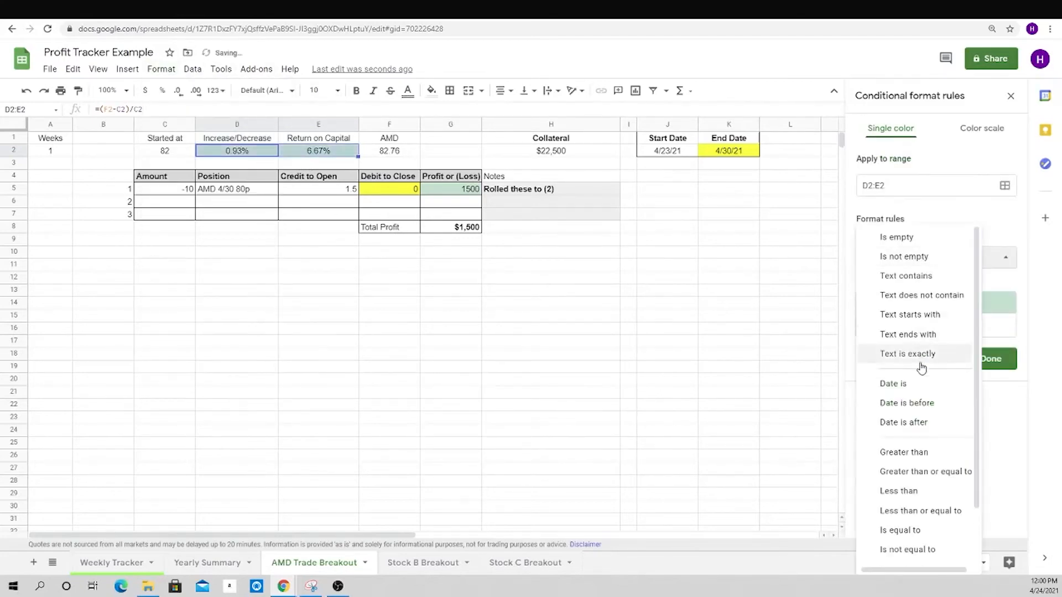
{"action": "left_click", "coordinate": [921, 454]}
{"action": "left_click", "coordinate": [904, 285]}
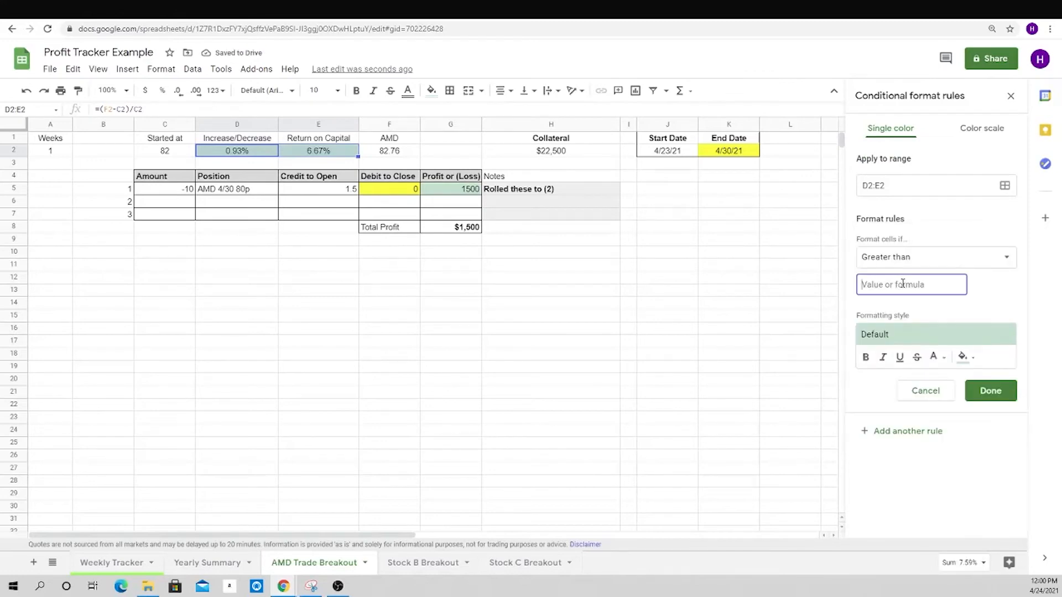
{"action": "type", "text": "0"}
- Add a second conditional format rule to D2:E2 that applies a light red fill when values are less than 0
{"action": "left_click", "coordinate": [918, 434]}
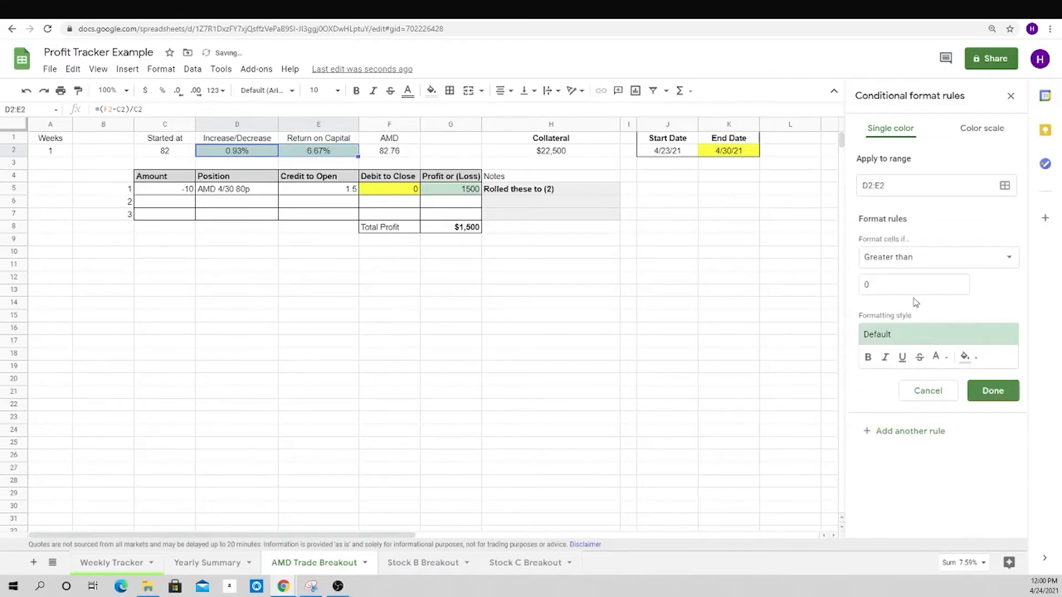
{"action": "left_click", "coordinate": [908, 261]}
{"action": "left_click", "coordinate": [905, 308]}
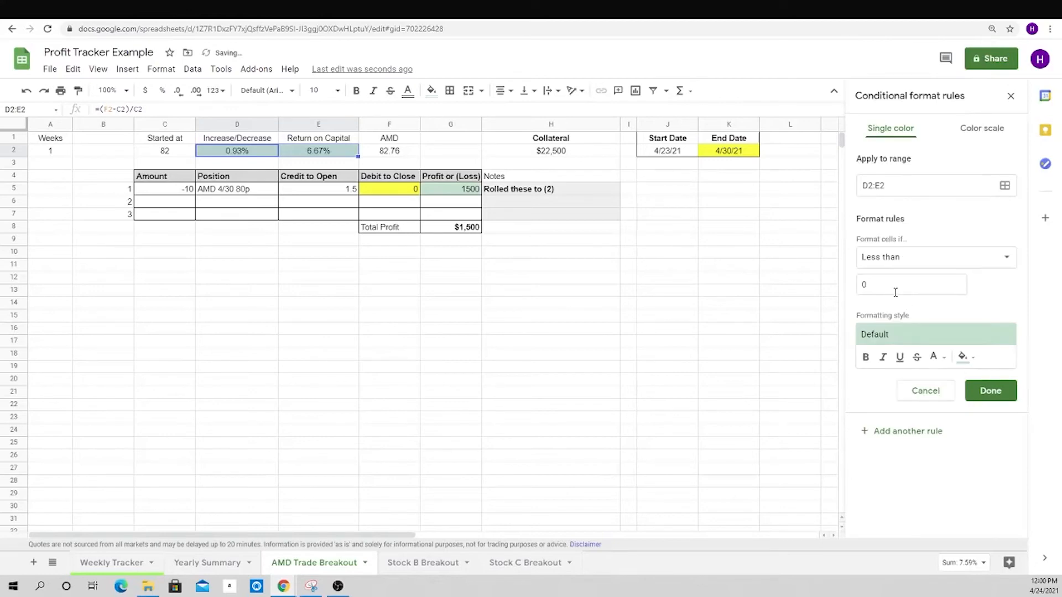
{"action": "left_click", "coordinate": [963, 357]}
{"action": "left_click", "coordinate": [963, 357]}
{"action": "left_click", "coordinate": [963, 357]}
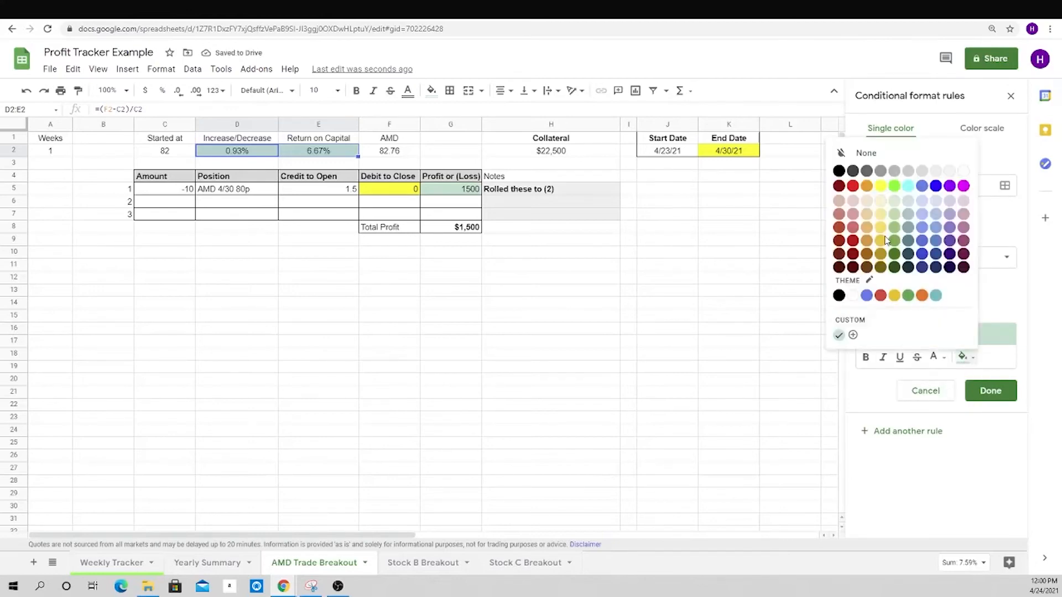
{"action": "left_click", "coordinate": [852, 200]}
{"action": "left_click", "coordinate": [990, 391]}
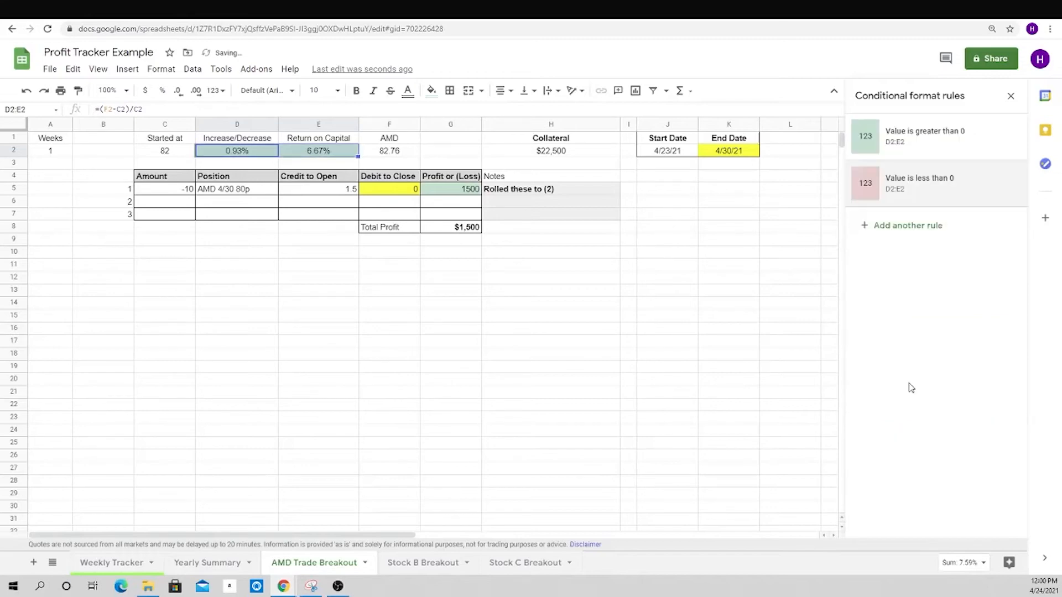
{"action": "left_click", "coordinate": [417, 279]}
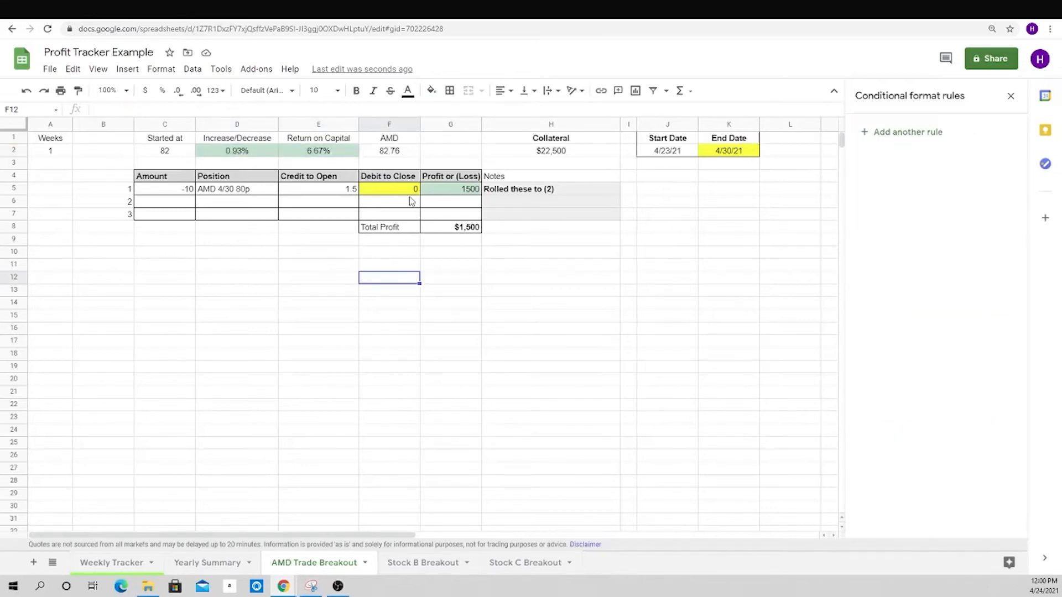
- Test the color rules by temporarily replacing the AMD price in F2 with 79, then restore its price formula
{"action": "left_click", "coordinate": [392, 155]}
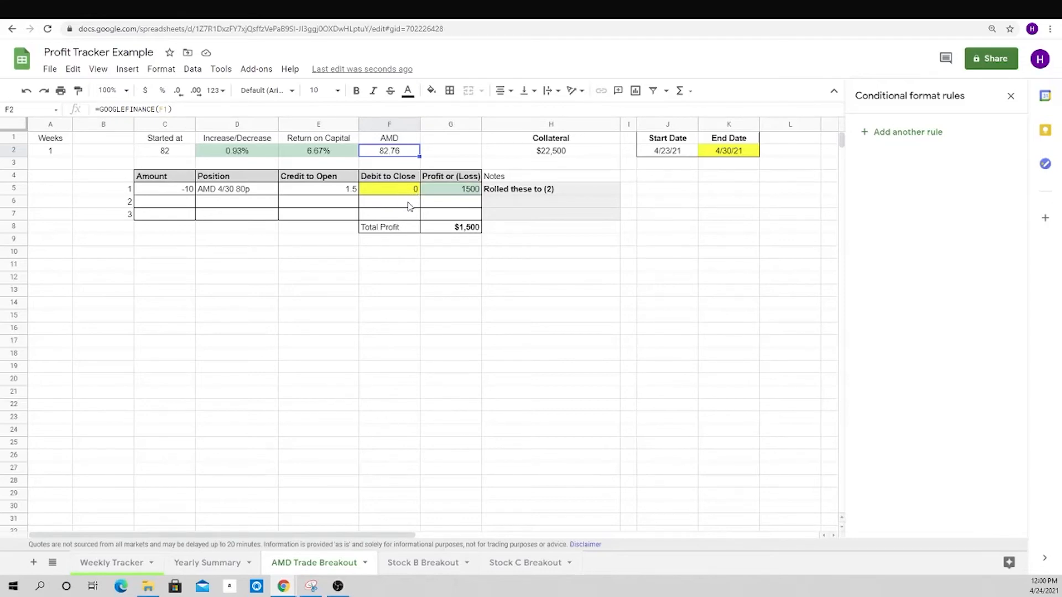
{"action": "type", "text": "79"}
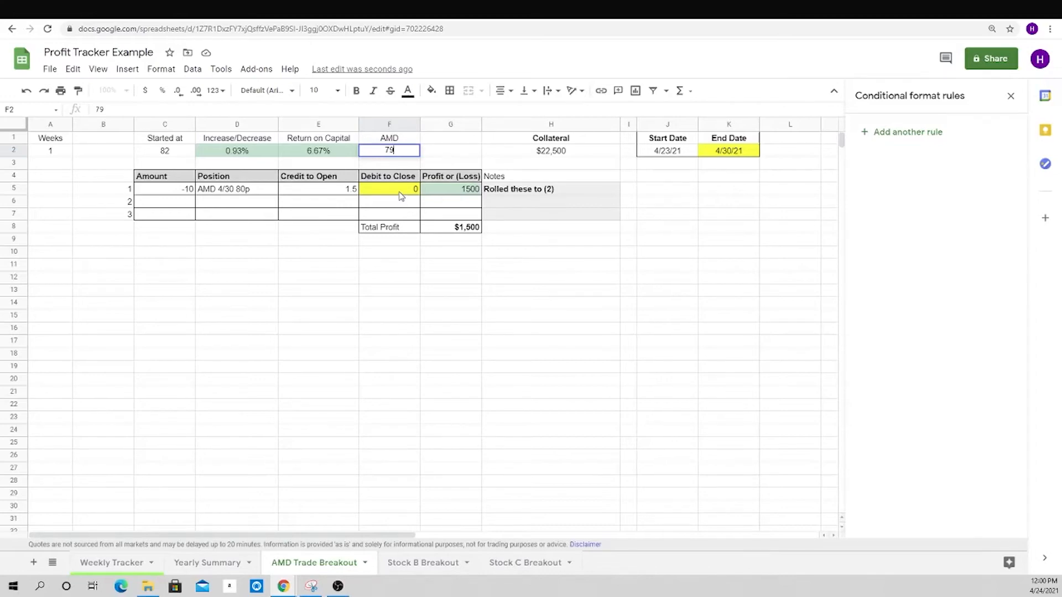
{"action": "key", "text": "Return"}
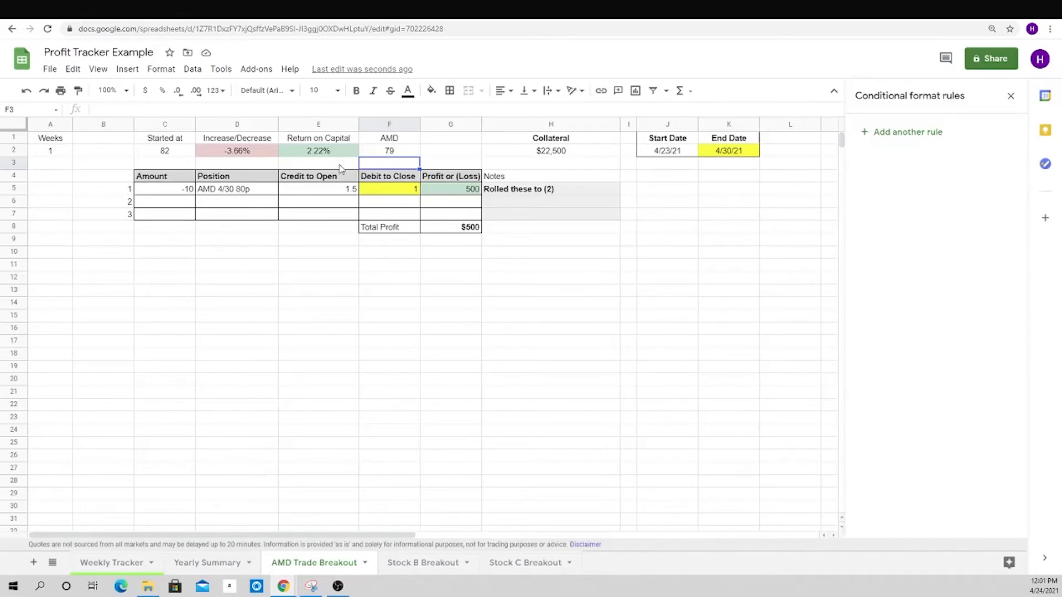
{"action": "left_click", "coordinate": [384, 155]}
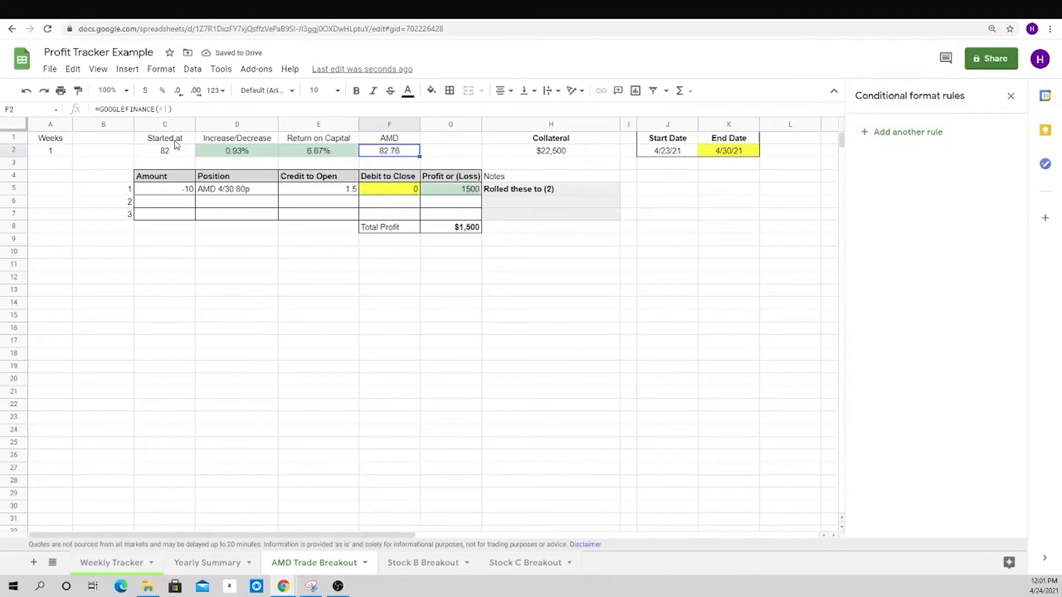
- Make the Increase/Decrease and Return on Capital percentages in D2:E2 bold
{"action": "left_click_drag", "start_coordinate": [238, 150], "coordinate": [305, 157]}
{"action": "key", "text": "ctrl+b"}
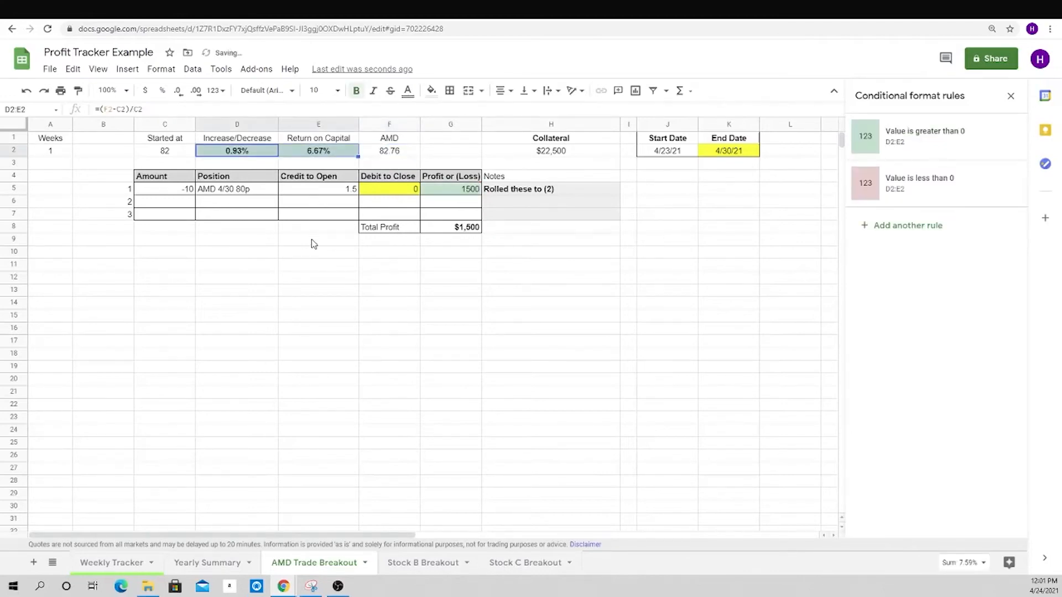
{"action": "left_click", "coordinate": [326, 252]}
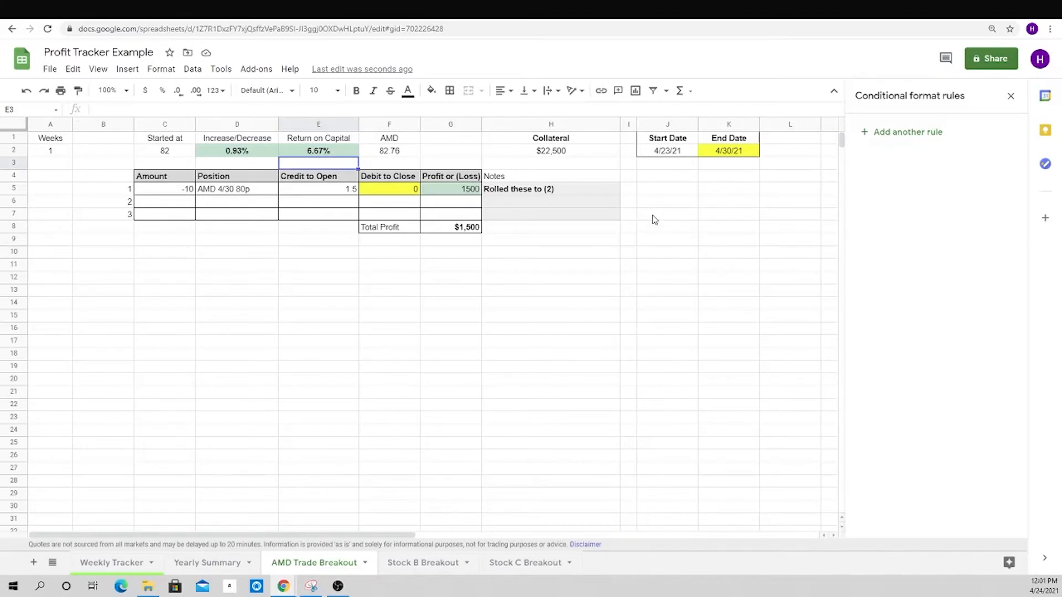
- Enter the labels Total Reduction in J4 and B/E Price Tracker in J5
{"action": "left_click", "coordinate": [597, 165]}
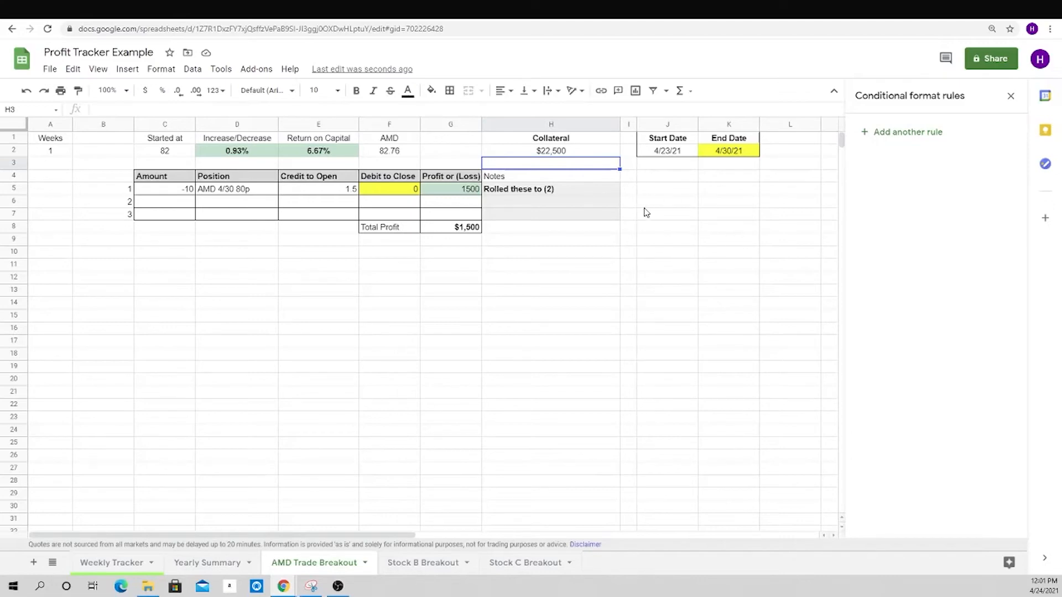
{"action": "left_click", "coordinate": [665, 180]}
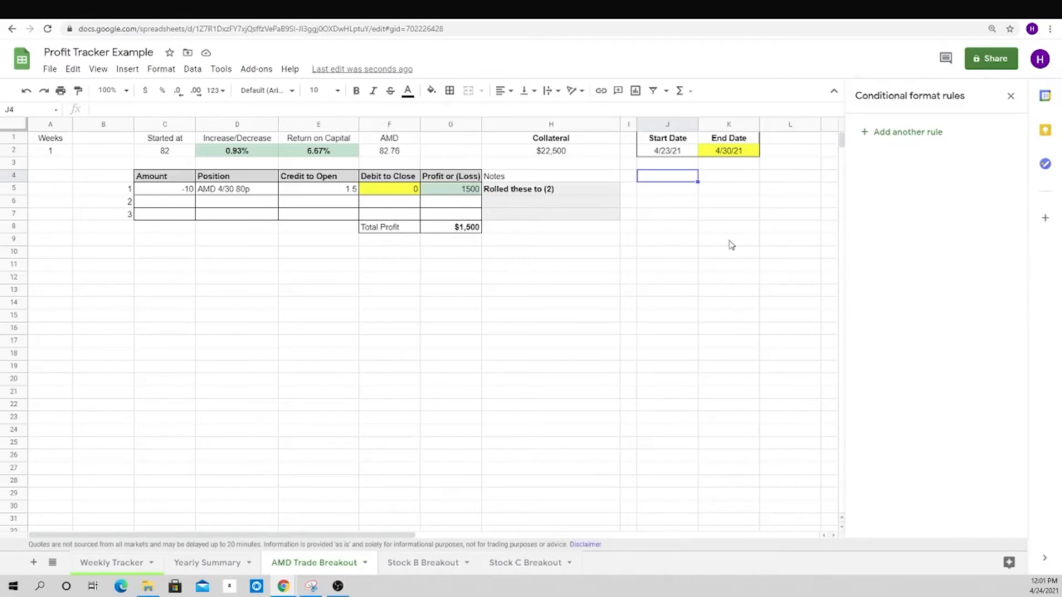
{"action": "type", "text": "Total Re"}
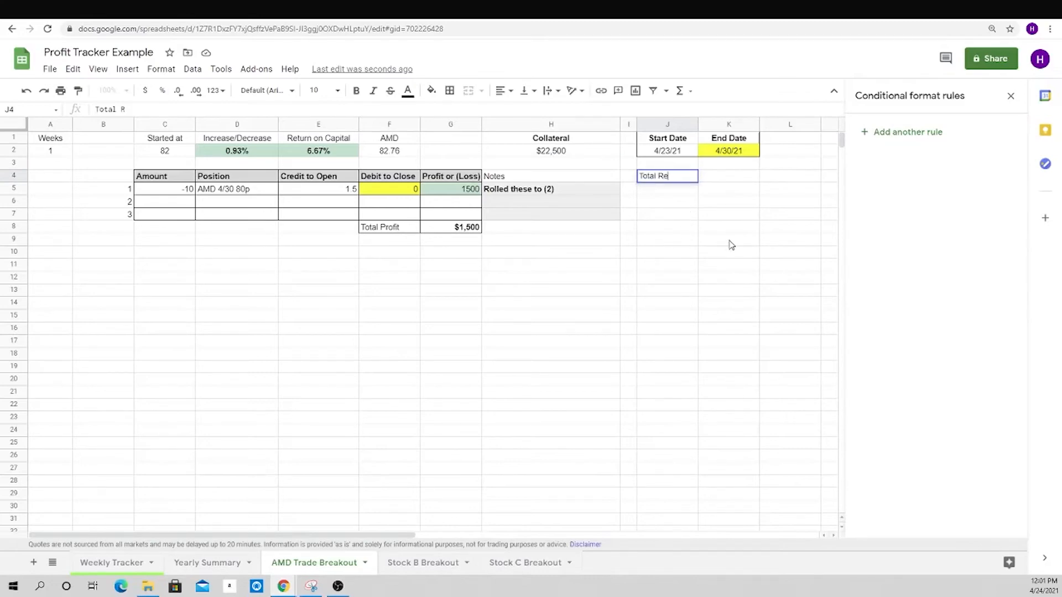
{"action": "type", "text": "duction"}
{"action": "key", "text": "Return"}
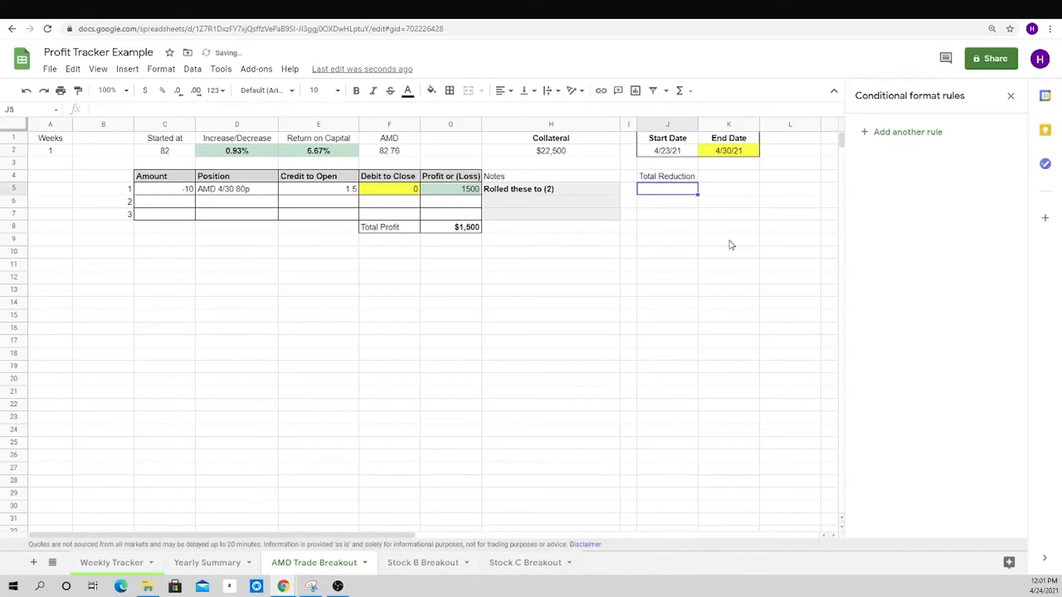
{"action": "type", "text": "B/E"}
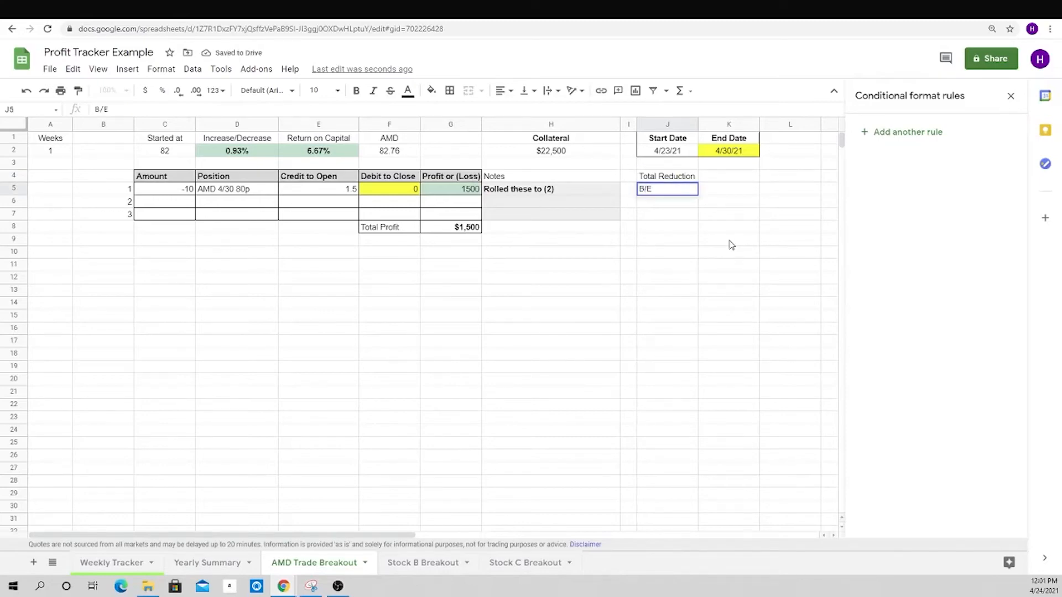
{"action": "type", "text": "E Price Tracker"}
{"action": "key", "text": "Return"}
- Merge J5:K5 and make the B/E Price Tracker title bold and centered
{"action": "key", "text": "Up"}
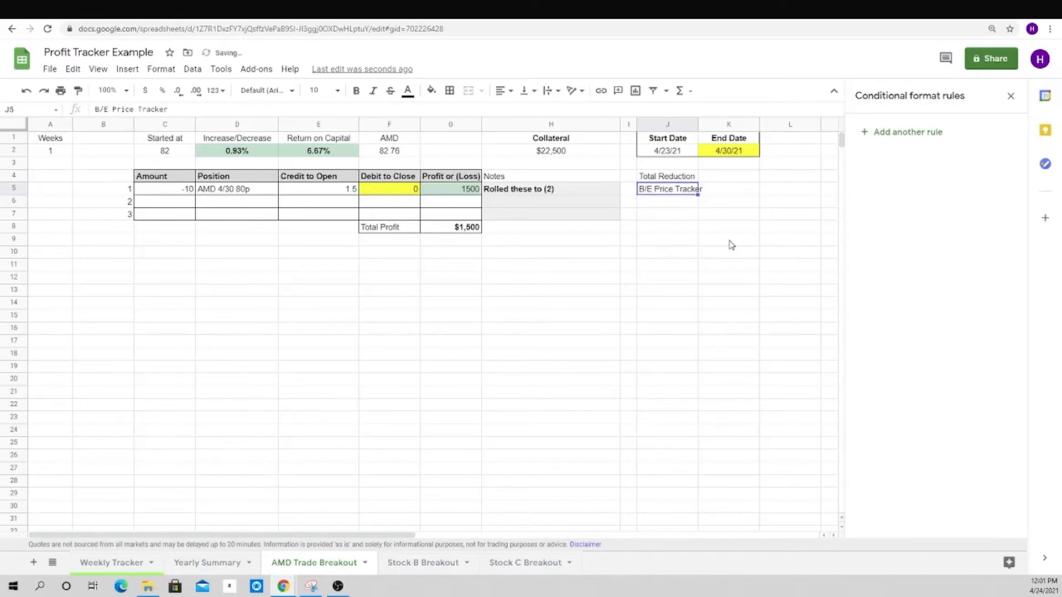
{"action": "key", "text": "shift+Right"}
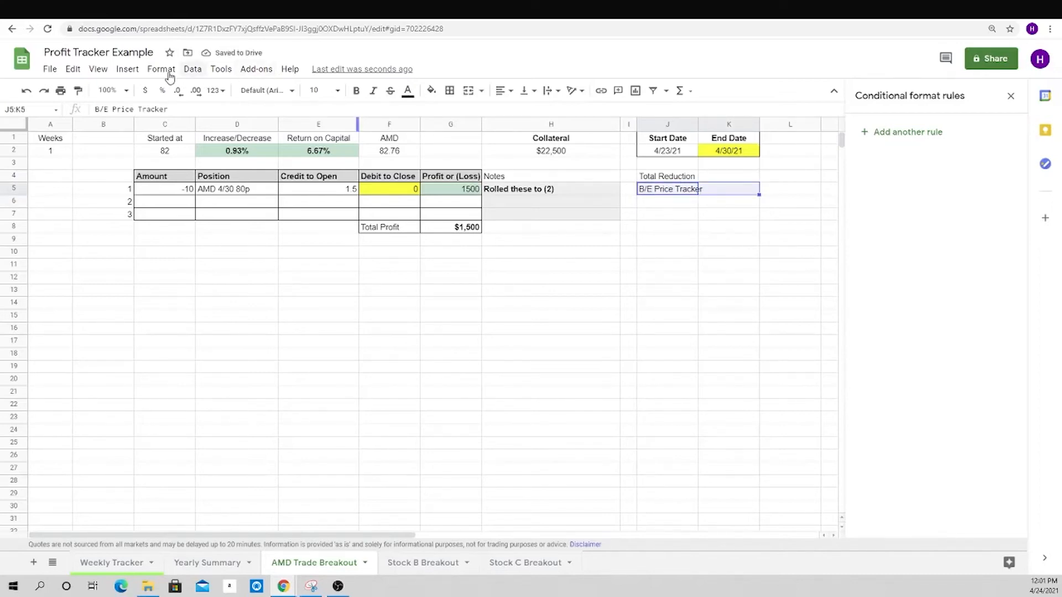
{"action": "left_click", "coordinate": [161, 69]}
{"action": "mouse_move", "coordinate": [253, 287]}
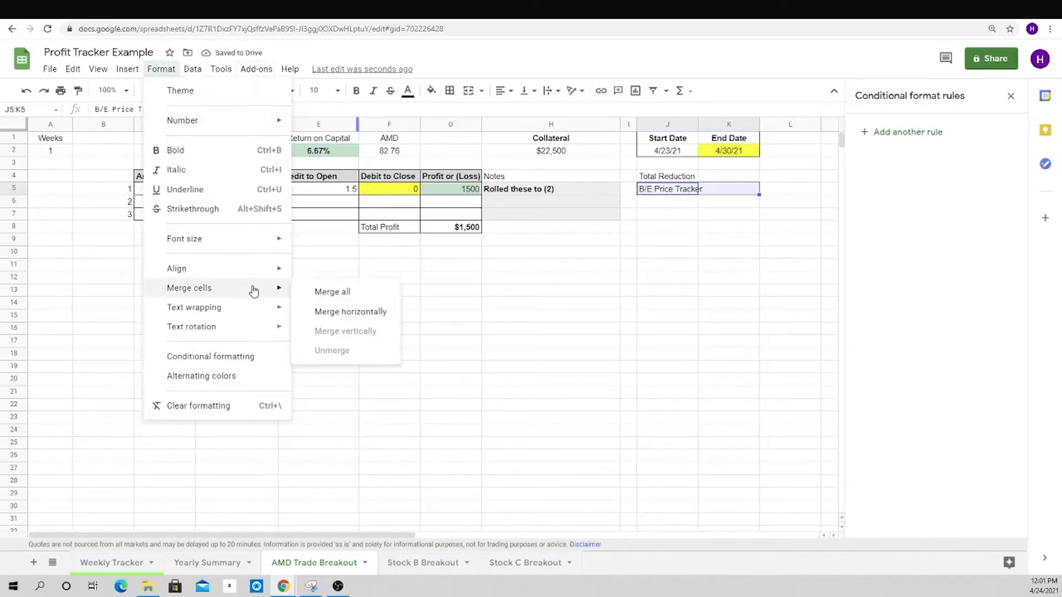
{"action": "left_click", "coordinate": [326, 297]}
{"action": "key", "text": "ctrl+b"}
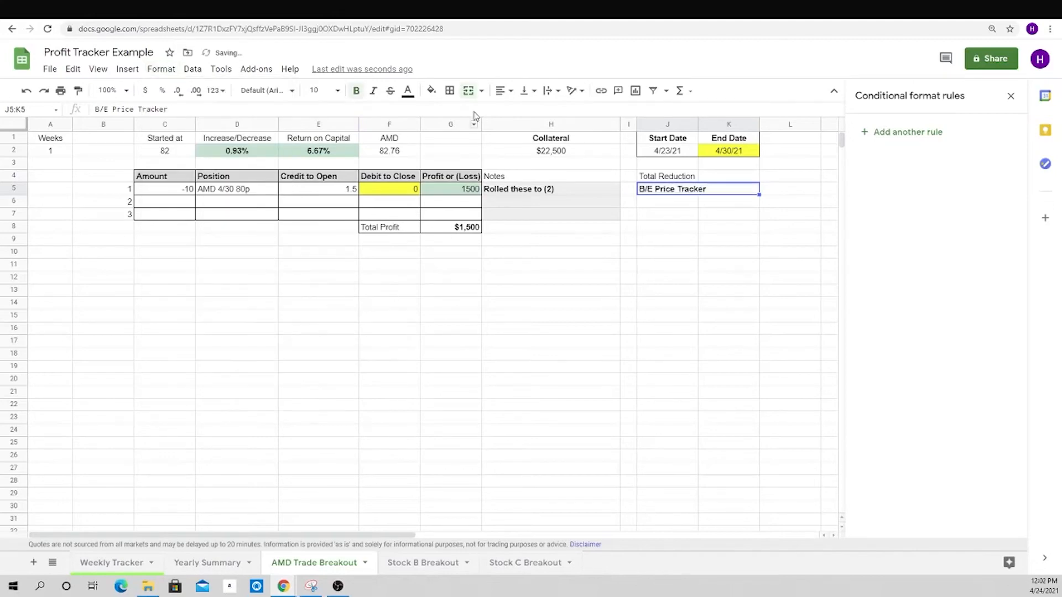
{"action": "left_click", "coordinate": [503, 91]}
{"action": "left_click", "coordinate": [517, 111]}
- Enter the column headings Date in J6 and B/E in K6 under the tracker title
{"action": "left_click", "coordinate": [679, 202]}
{"action": "type", "text": "Date"}
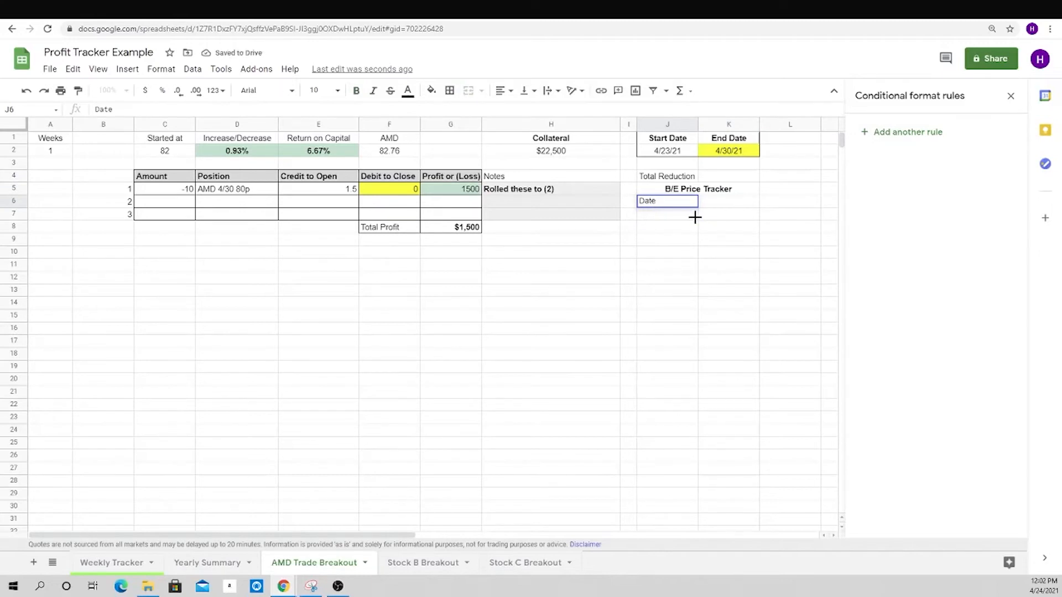
{"action": "left_click", "coordinate": [725, 211]}
{"action": "type", "text": "B/E"}
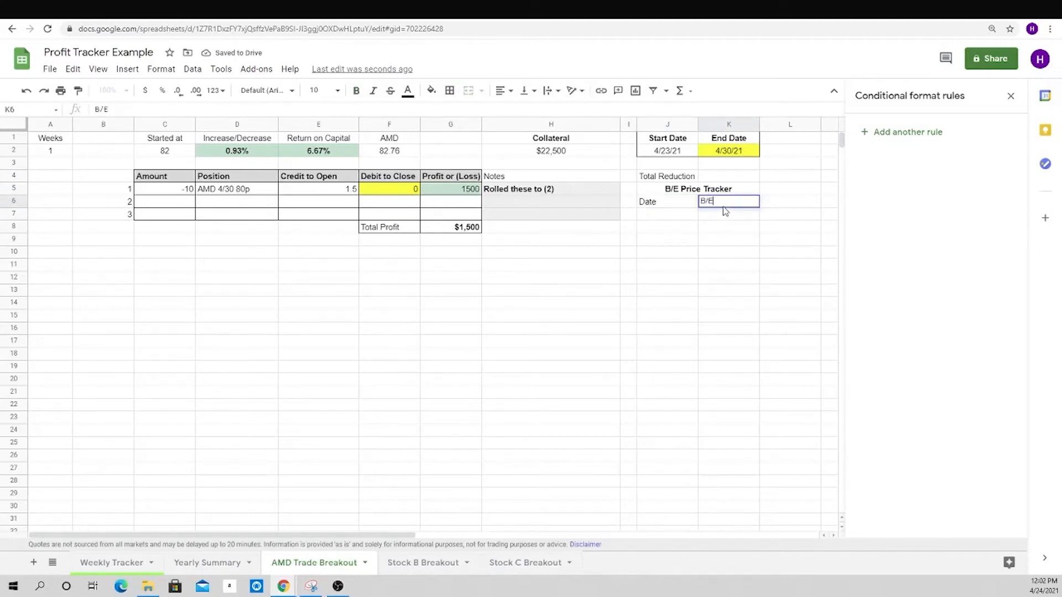
{"action": "key", "text": "Return"}
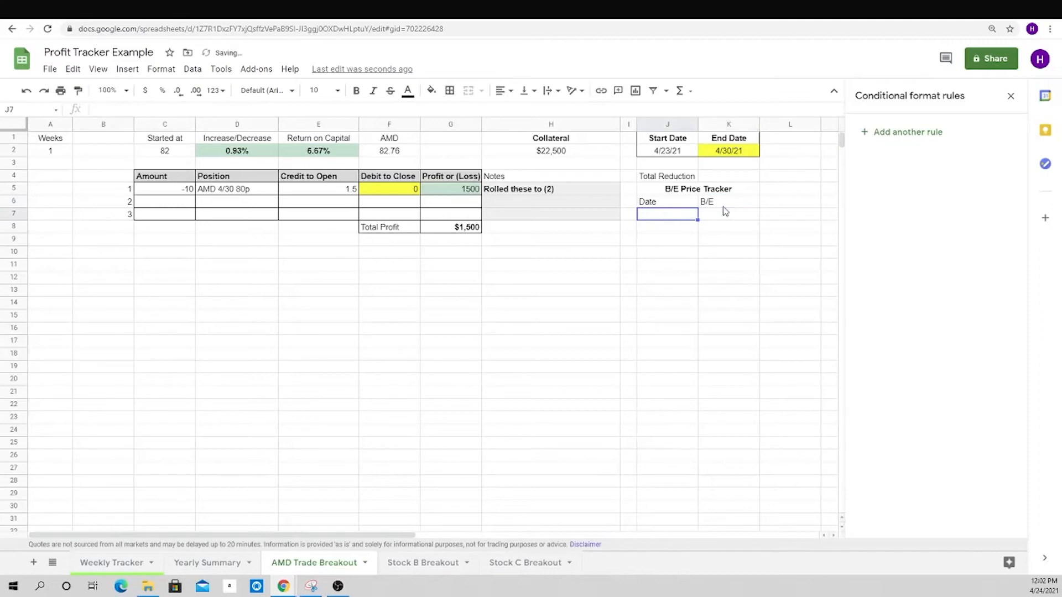
- Fill J7:K7, the first row below the Date and B/E headings, with light gray
{"action": "left_click", "coordinate": [724, 209], "text": "shift"}
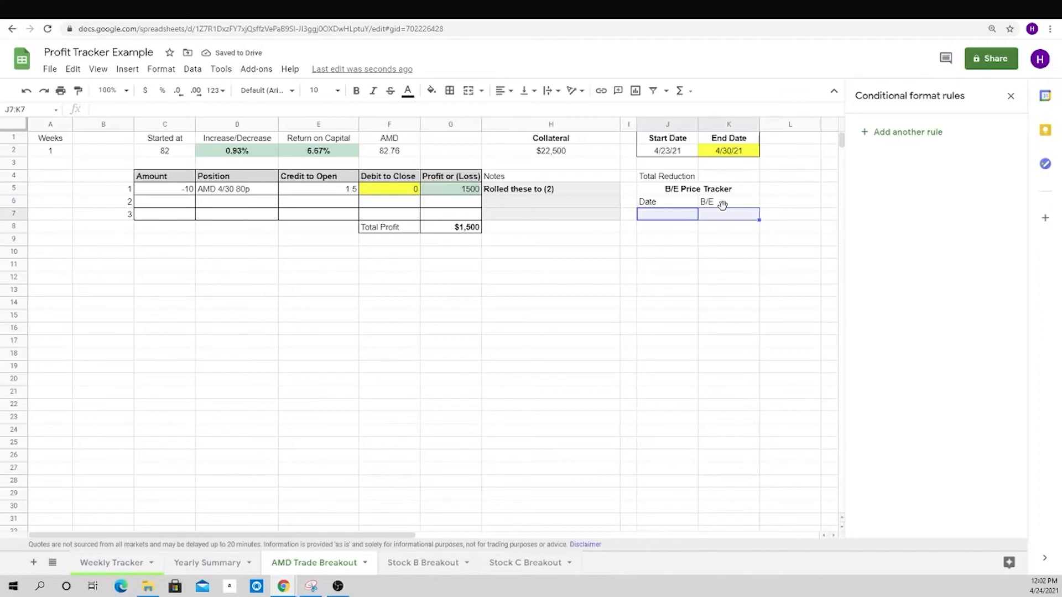
{"action": "left_click", "coordinate": [432, 90]}
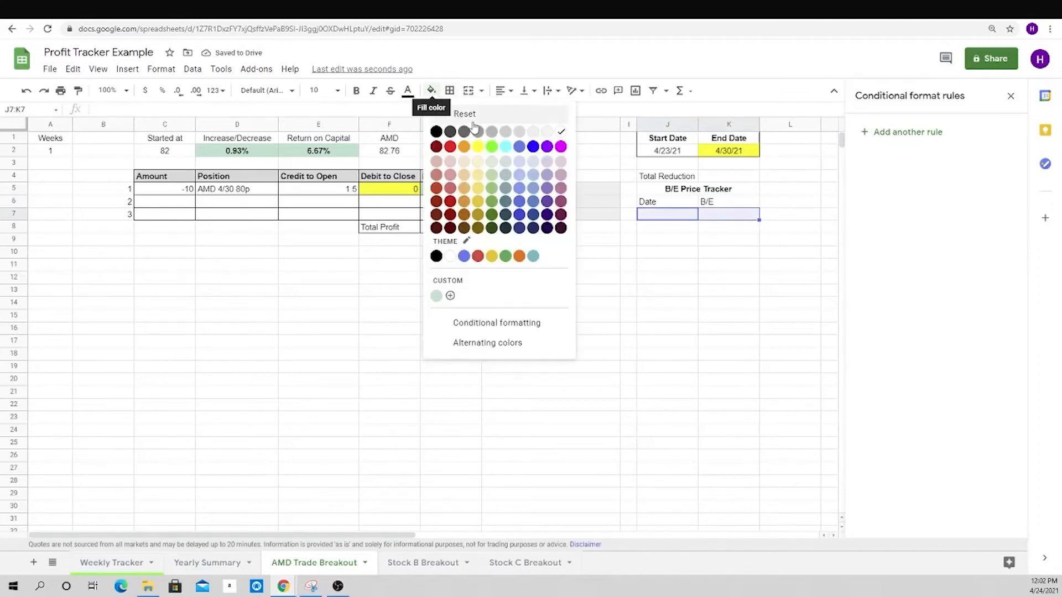
{"action": "left_click", "coordinate": [532, 134]}
- Enter the date 4/23 in J7 and link the break-even price in K7 with the formula =C2
{"action": "left_click", "coordinate": [667, 214]}
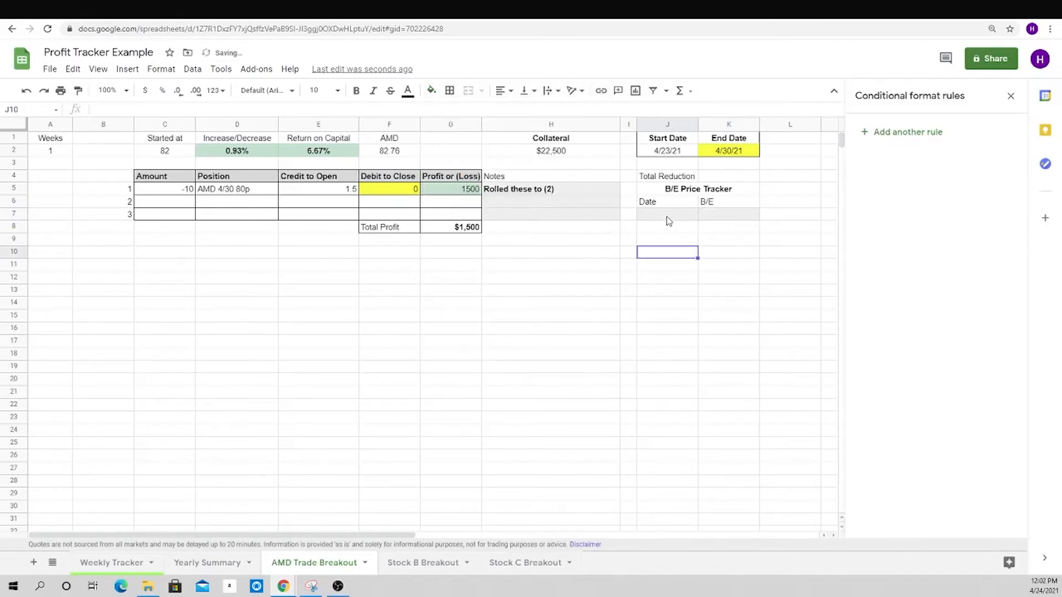
{"action": "type", "text": "4/23"}
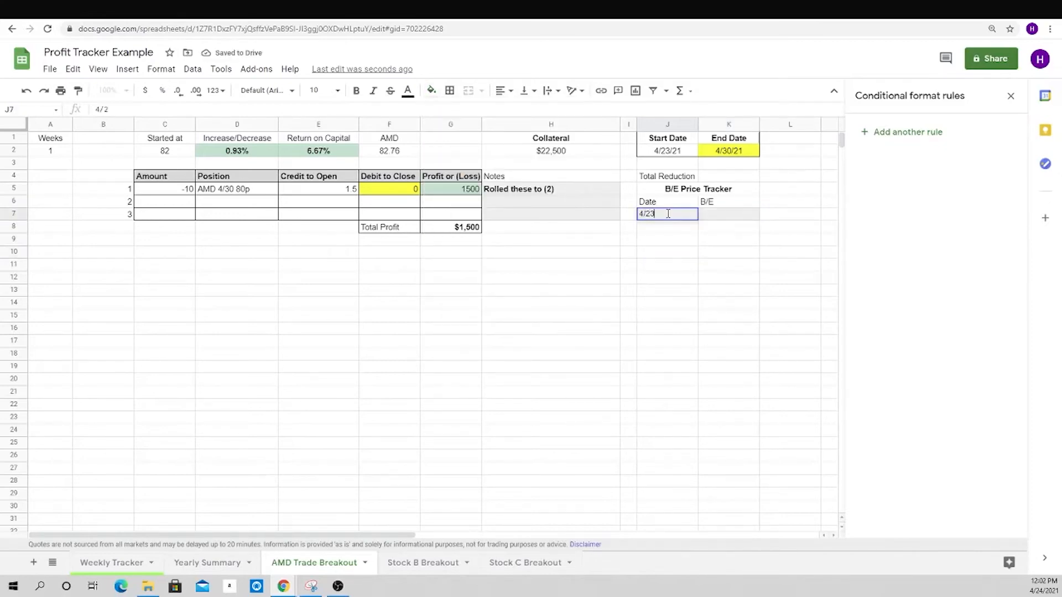
{"action": "key", "text": "Tab"}
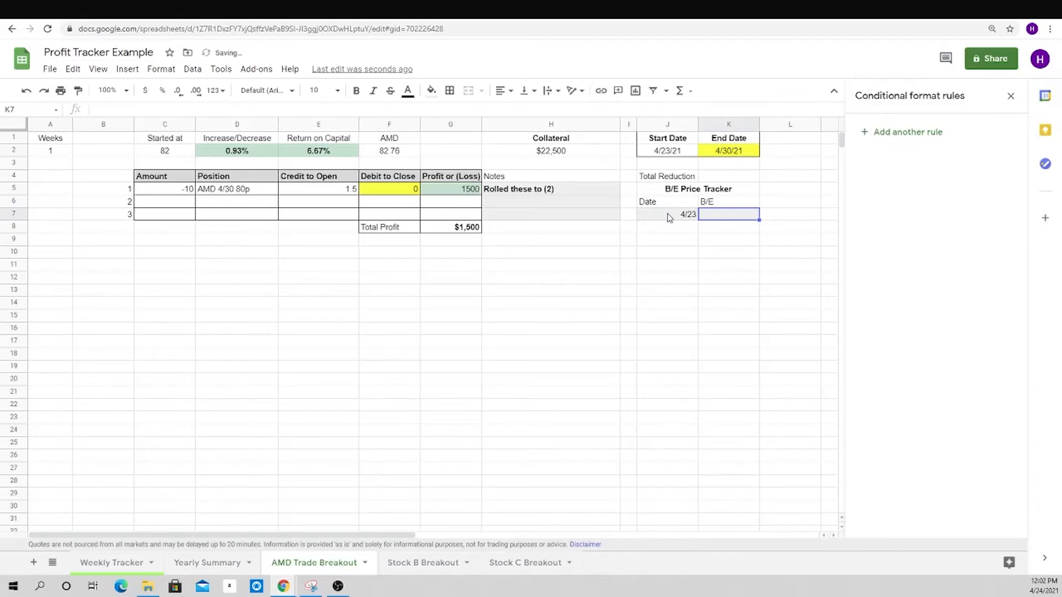
{"action": "type", "text": "="}
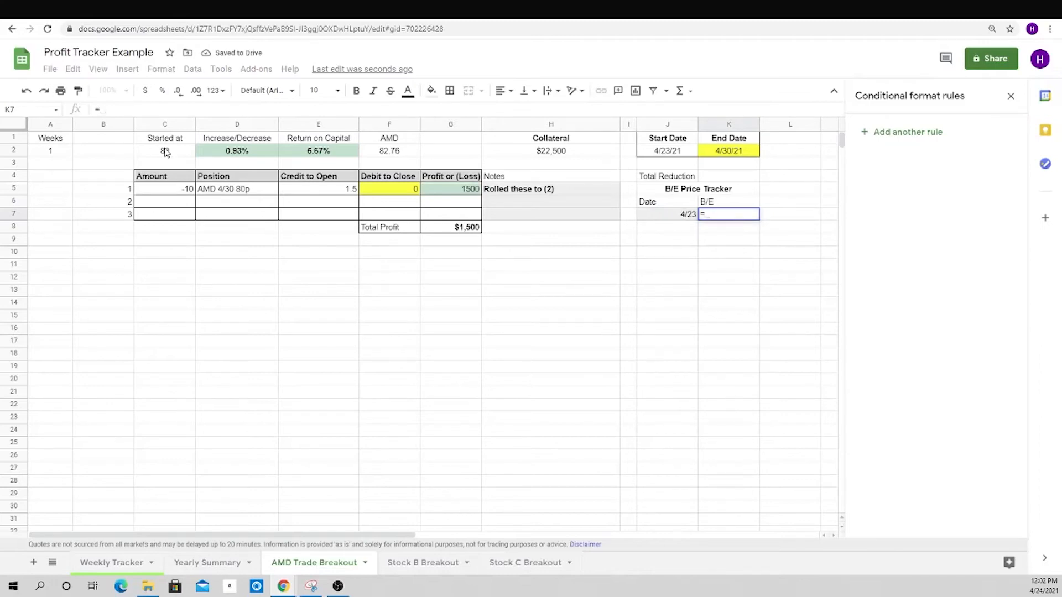
{"action": "left_click", "coordinate": [166, 153]}
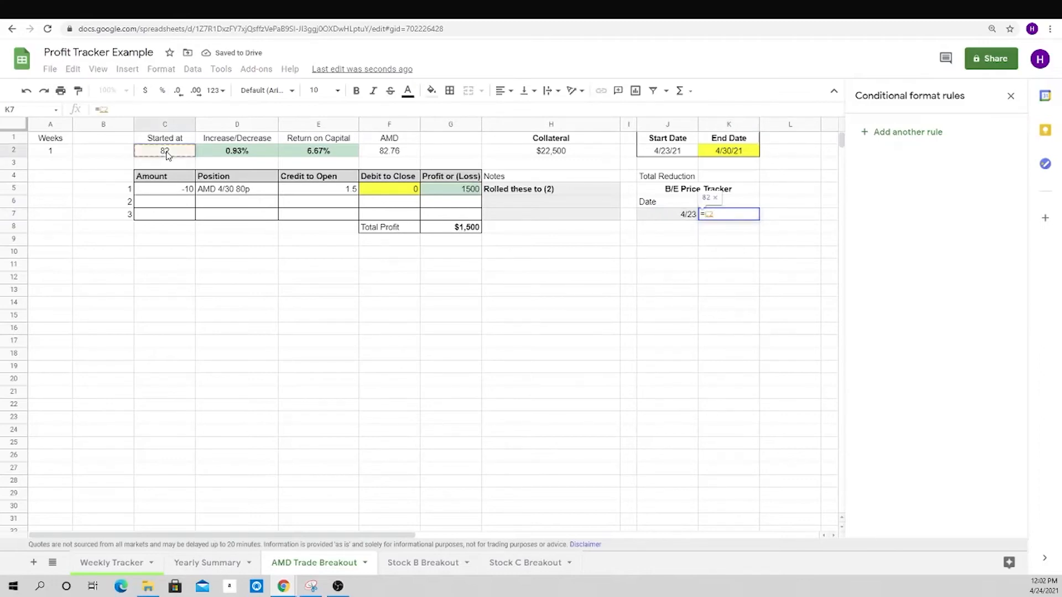
{"action": "key", "text": "Return"}
- Add the note "stock beginning price" in L7 and close the conditional format rules
{"action": "key", "text": "Up"}
{"action": "key", "text": "Right"}
{"action": "key", "text": "Right"}
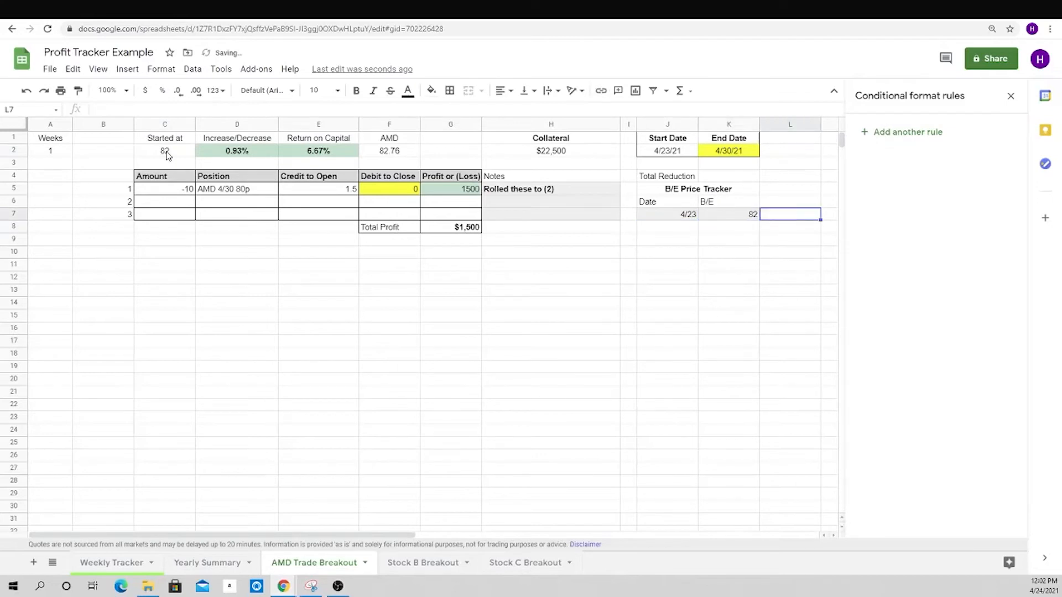
{"action": "type", "text": "stock begi"}
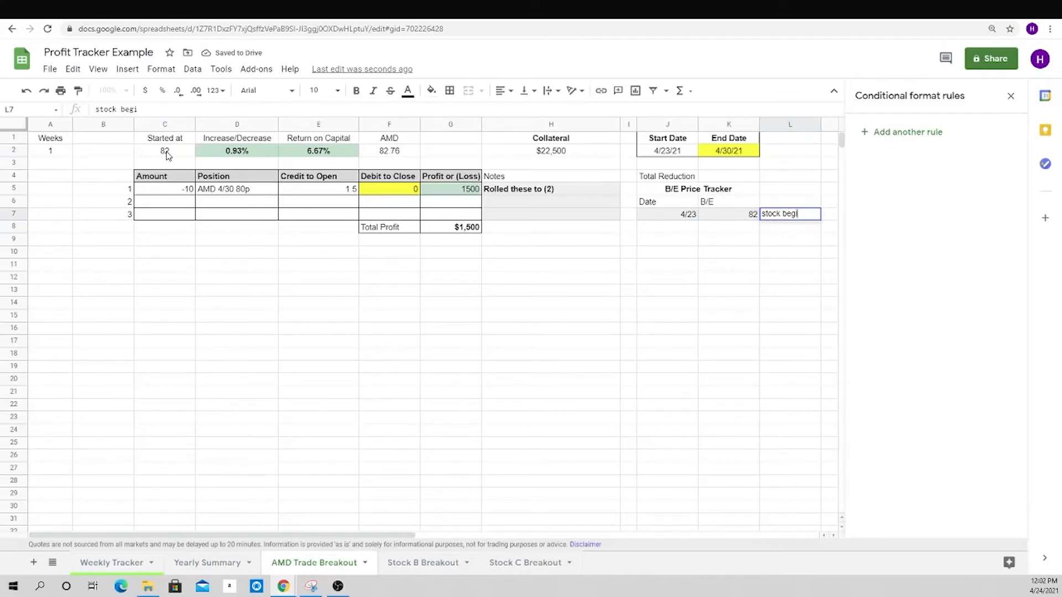
{"action": "type", "text": "nning price"}
{"action": "key", "text": "Return"}
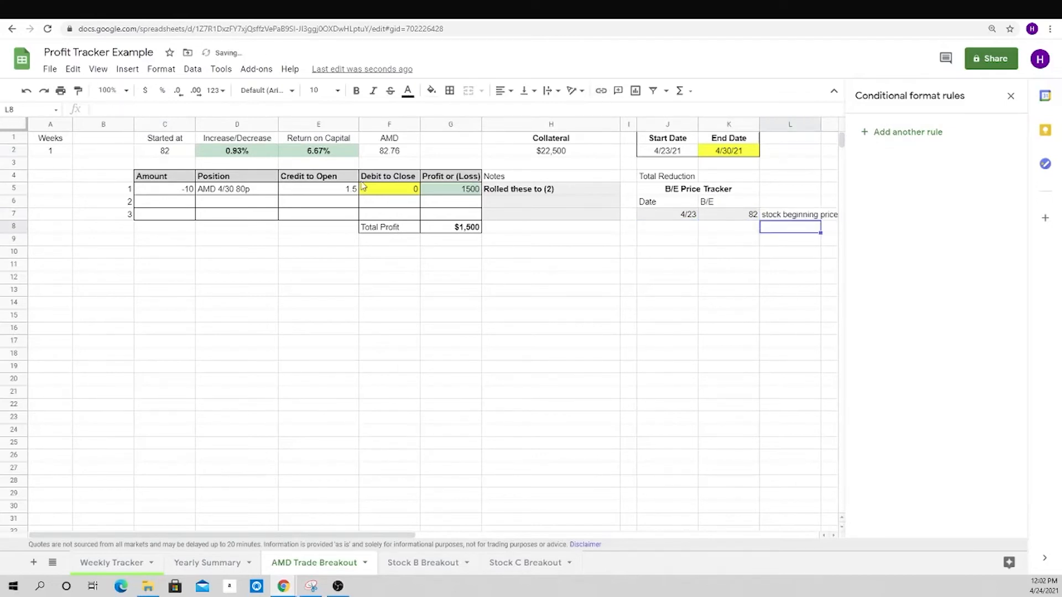
{"action": "left_click", "coordinate": [1011, 95]}
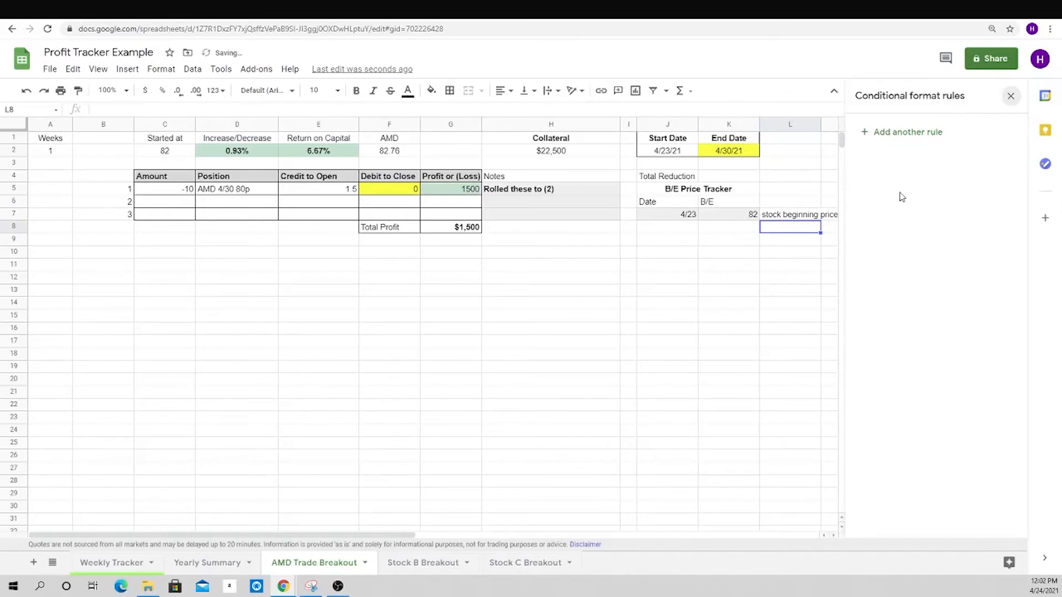
{"action": "left_click", "coordinate": [689, 231]}
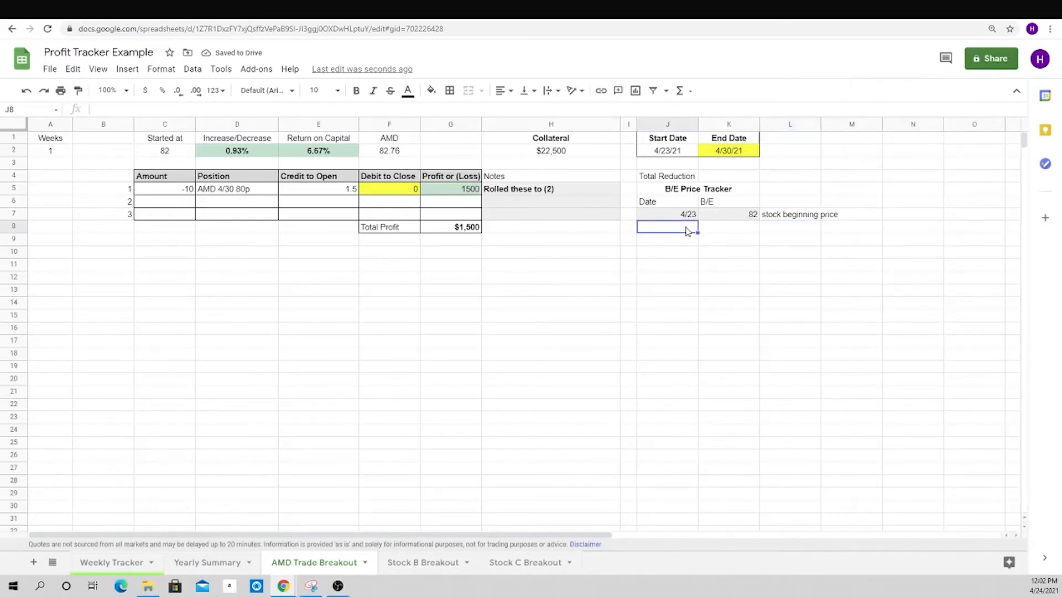
- Enter the date 4/23 in J8 and calculate the break-even price in K8 with the formula =80-E5
{"action": "type", "text": "4/23"}
{"action": "key", "text": "Tab"}
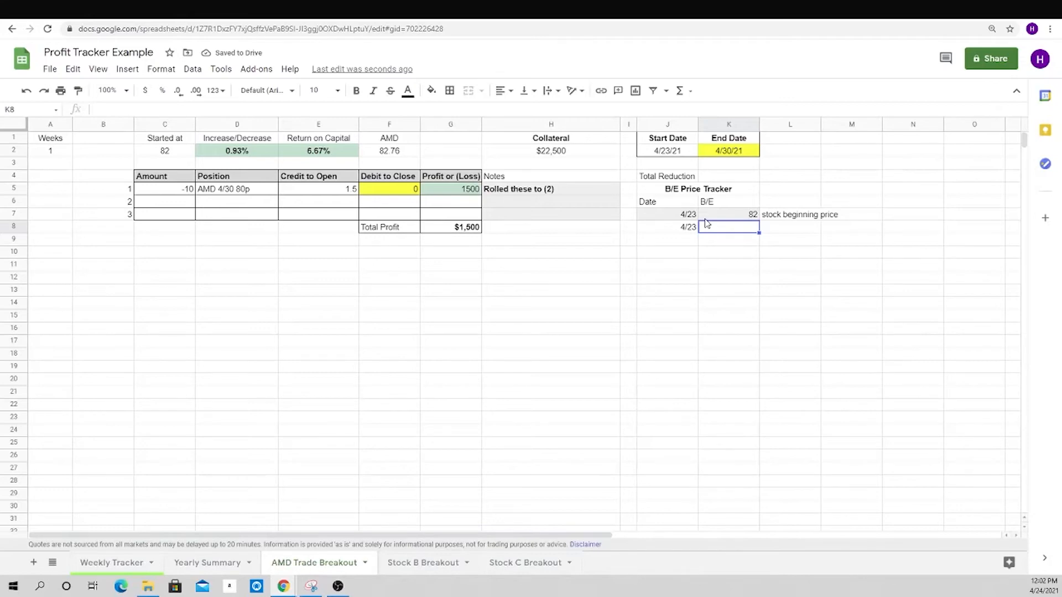
{"action": "type", "text": "="}
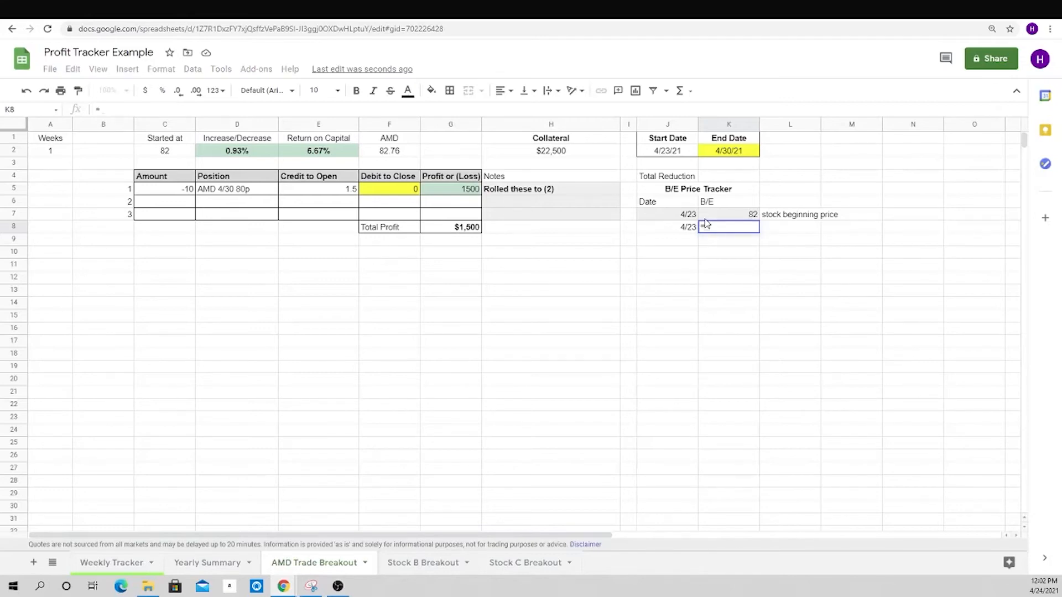
{"action": "type", "text": "80"}
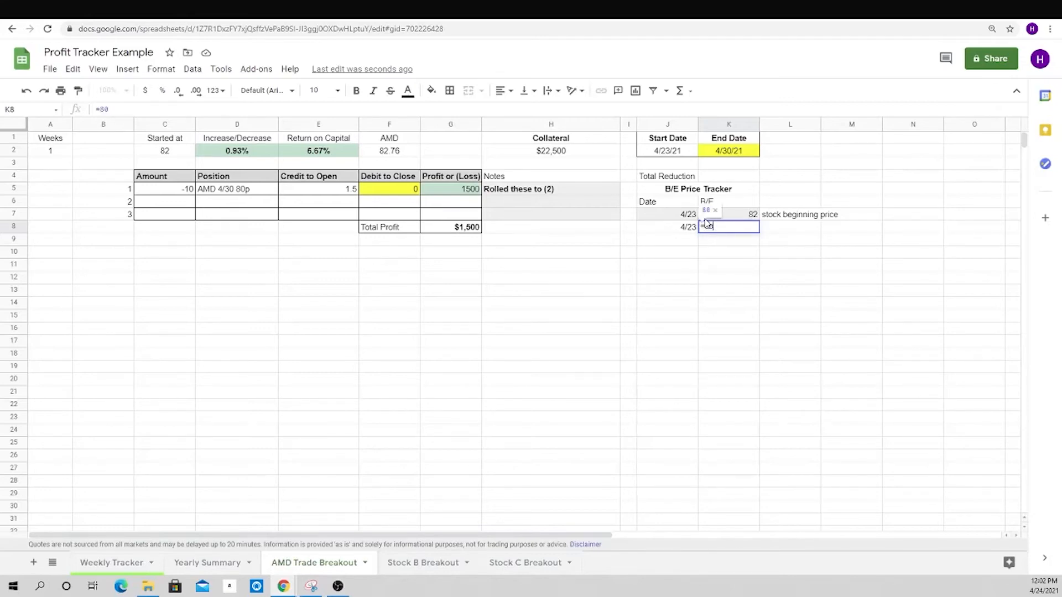
{"action": "type", "text": "-"}
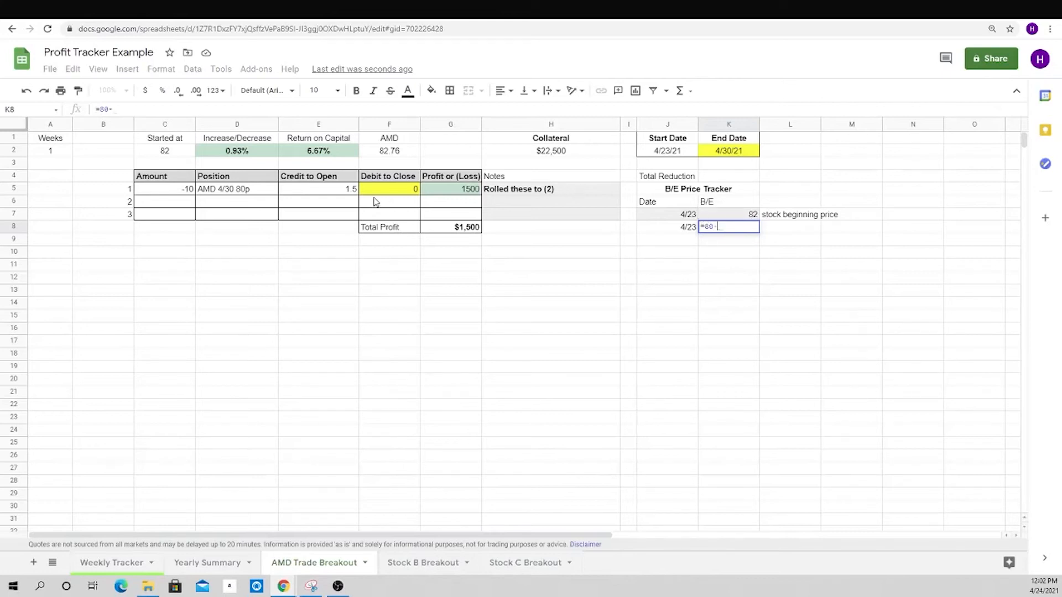
{"action": "left_click", "coordinate": [344, 193]}
{"action": "key", "text": "Return"}
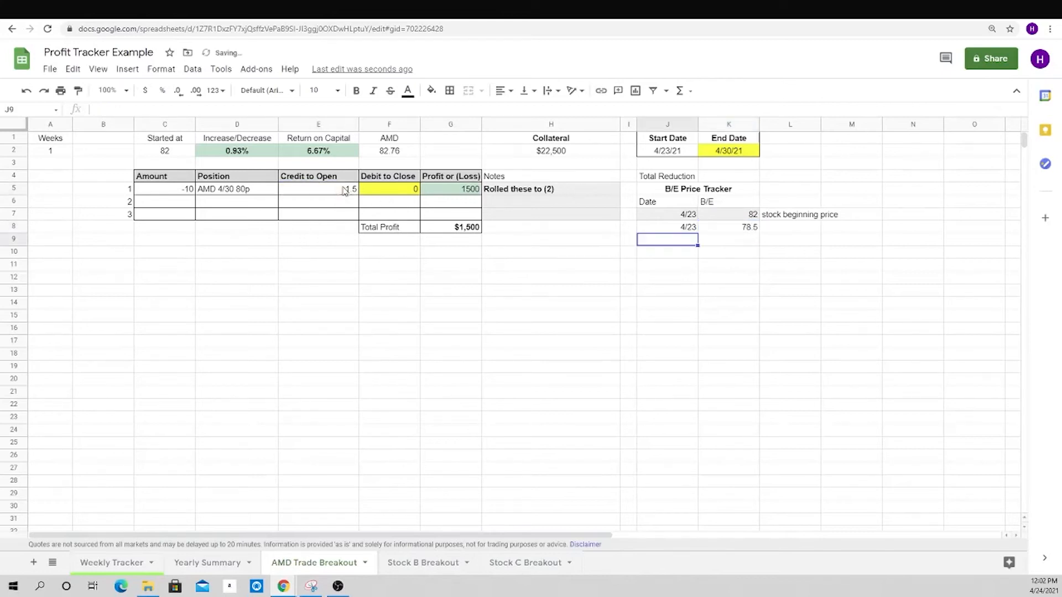
- Add the note "initial b/e" in L8 beside the new break-even price
{"action": "key", "text": "Up"}
{"action": "key", "text": "Right"}
{"action": "key", "text": "Right"}
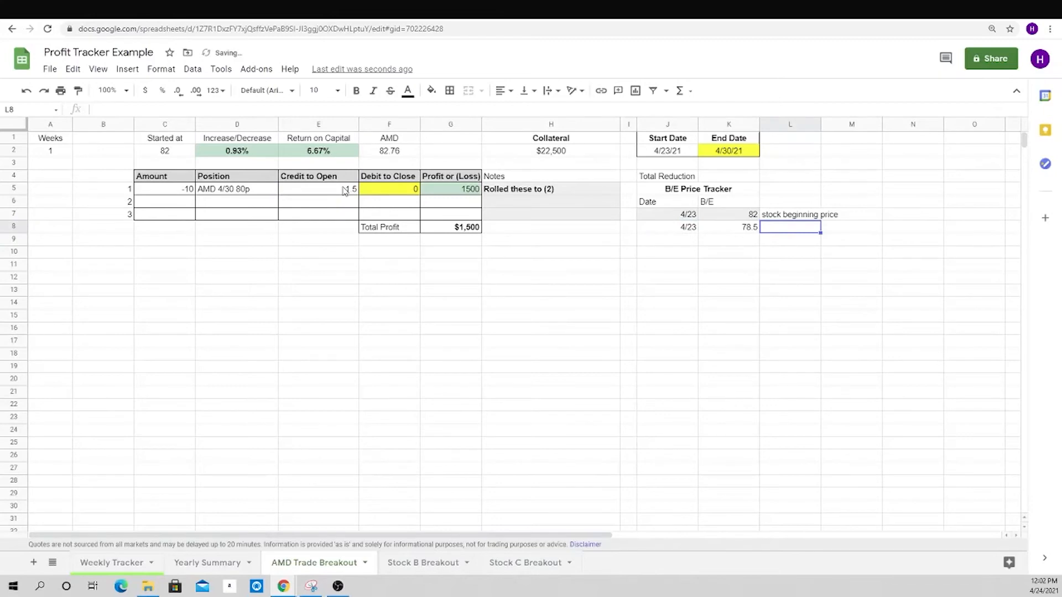
{"action": "type", "text": "initia"}
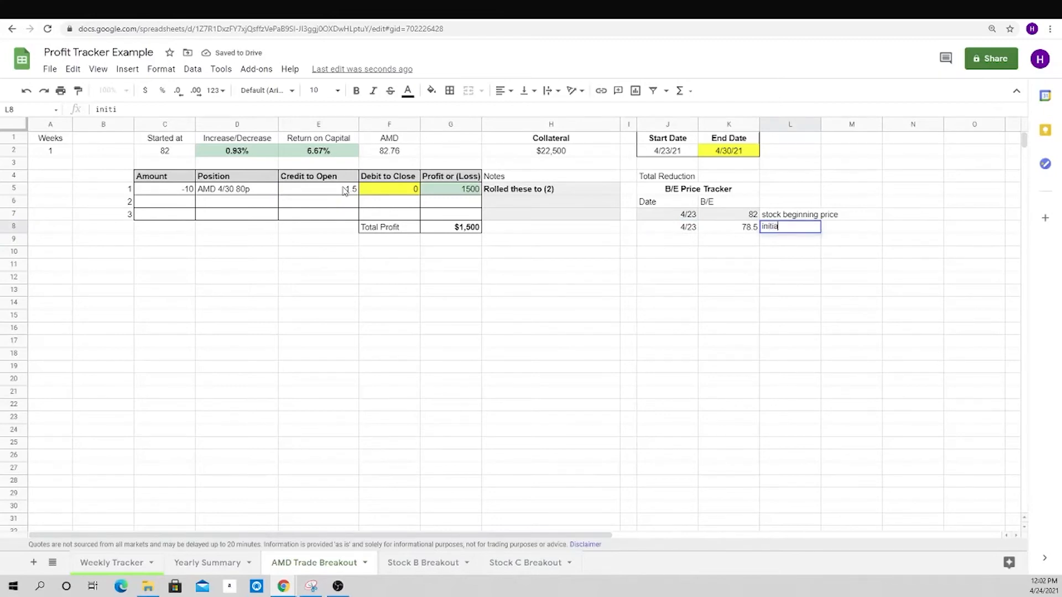
{"action": "type", "text": "l b/e"}
{"action": "key", "text": "Return"}
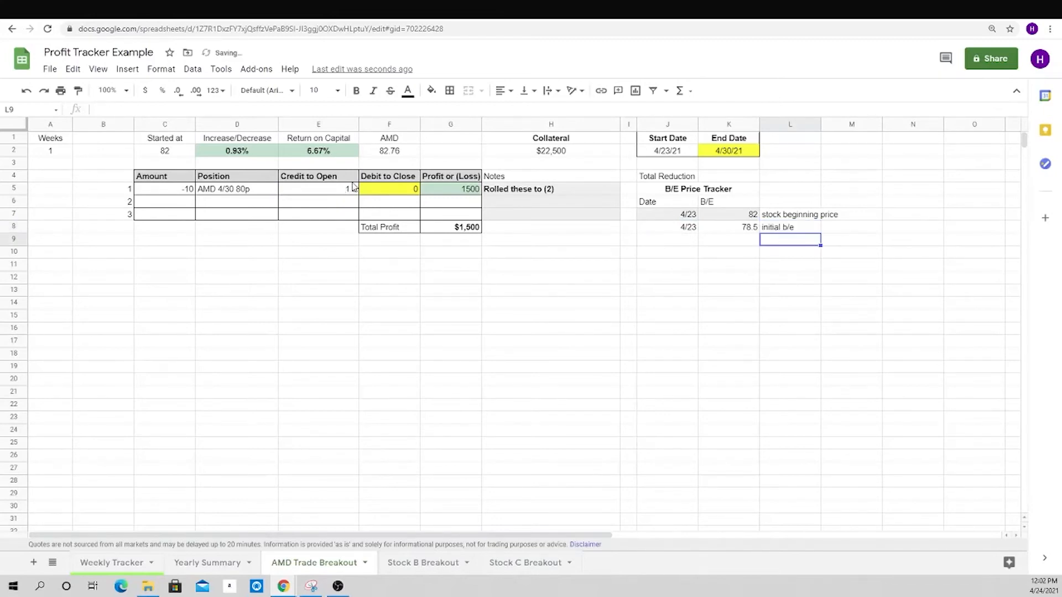
- Calculate the Total Reduction in K4 with the formula =(K7-K8)/K7
{"action": "left_click", "coordinate": [731, 179]}
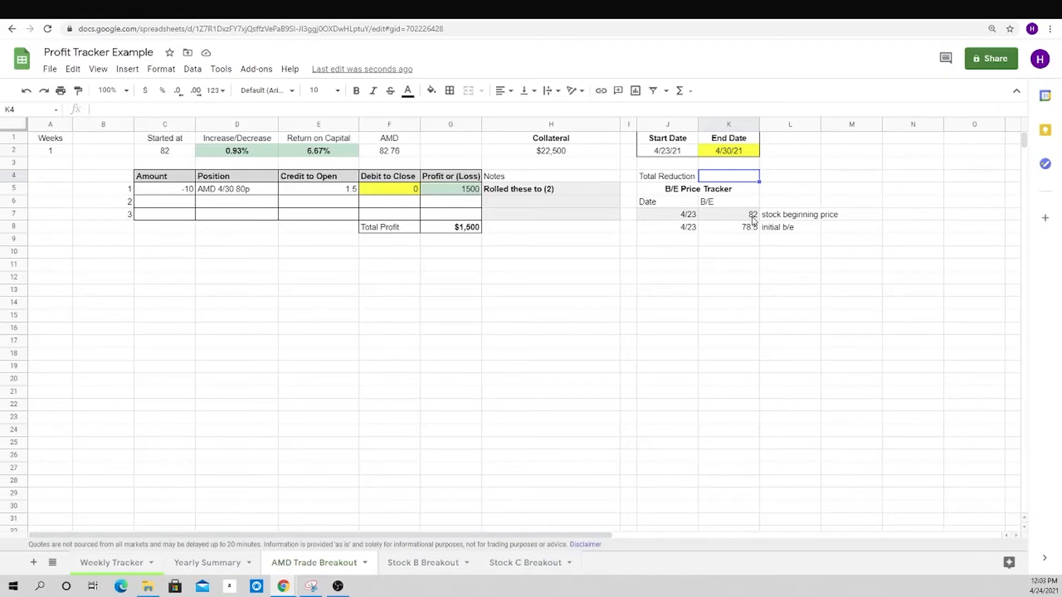
{"action": "type", "text": "=("}
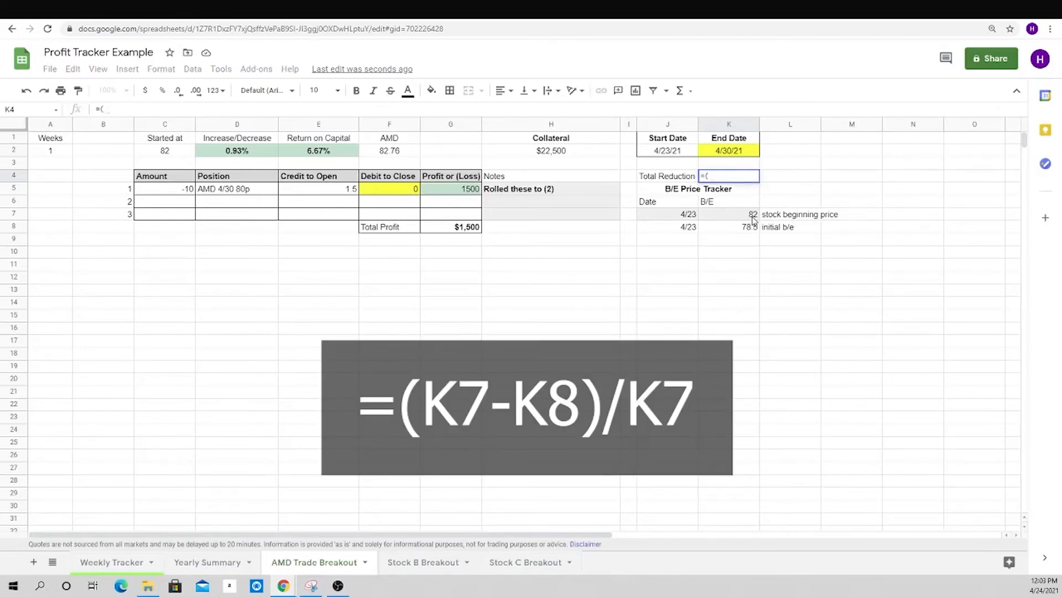
{"action": "left_click", "coordinate": [753, 220]}
{"action": "type", "text": "-"}
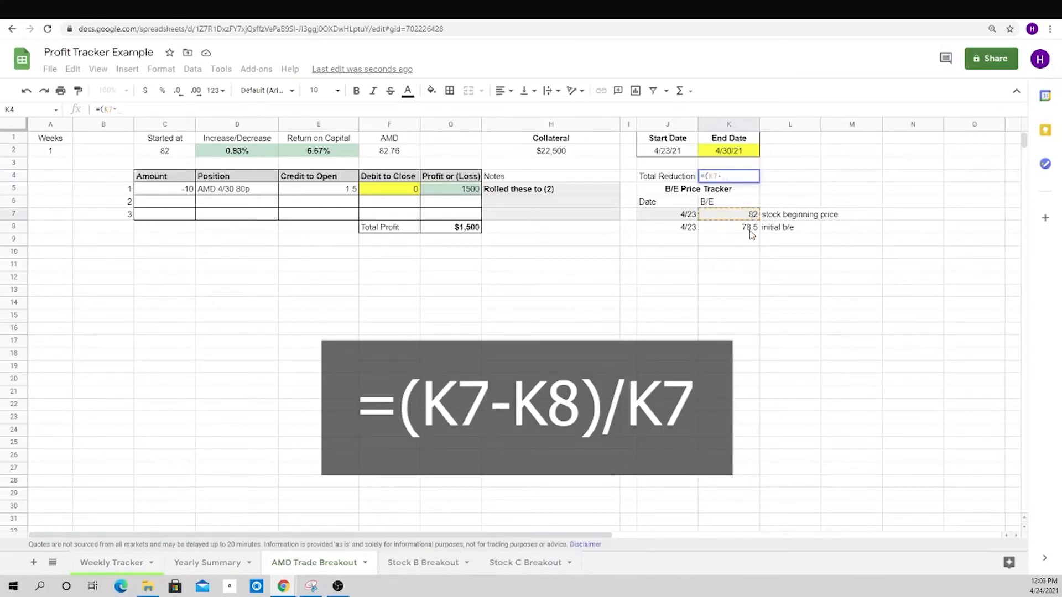
{"action": "left_click", "coordinate": [751, 231]}
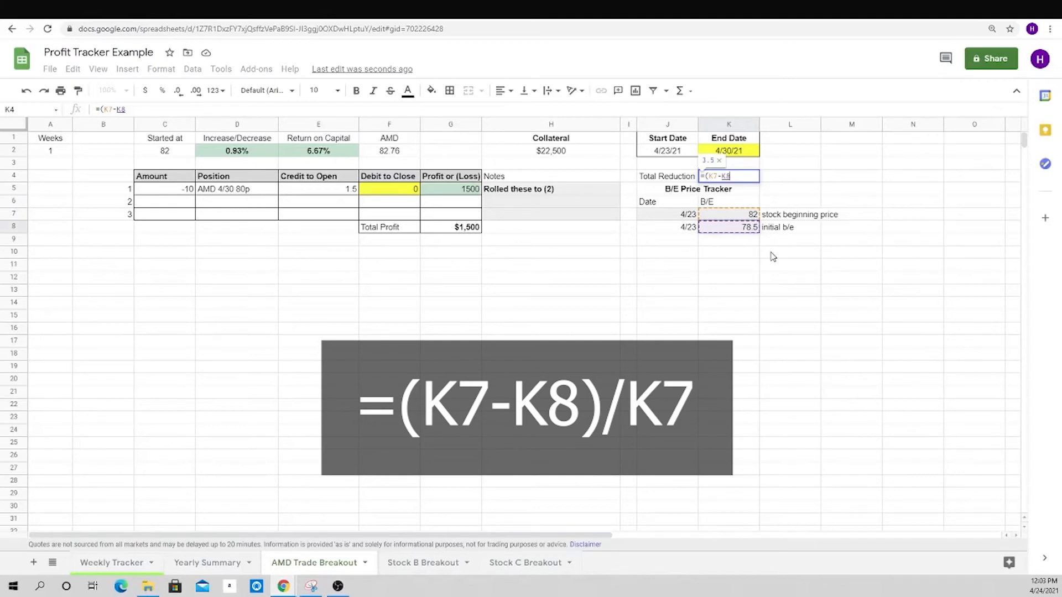
{"action": "type", "text": ")"}
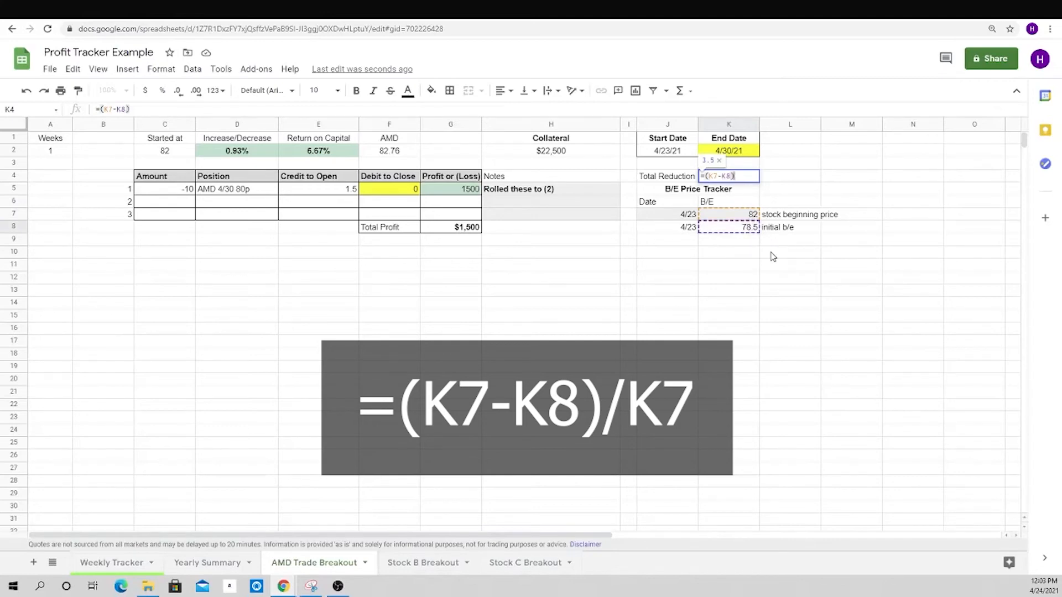
{"action": "type", "text": "/"}
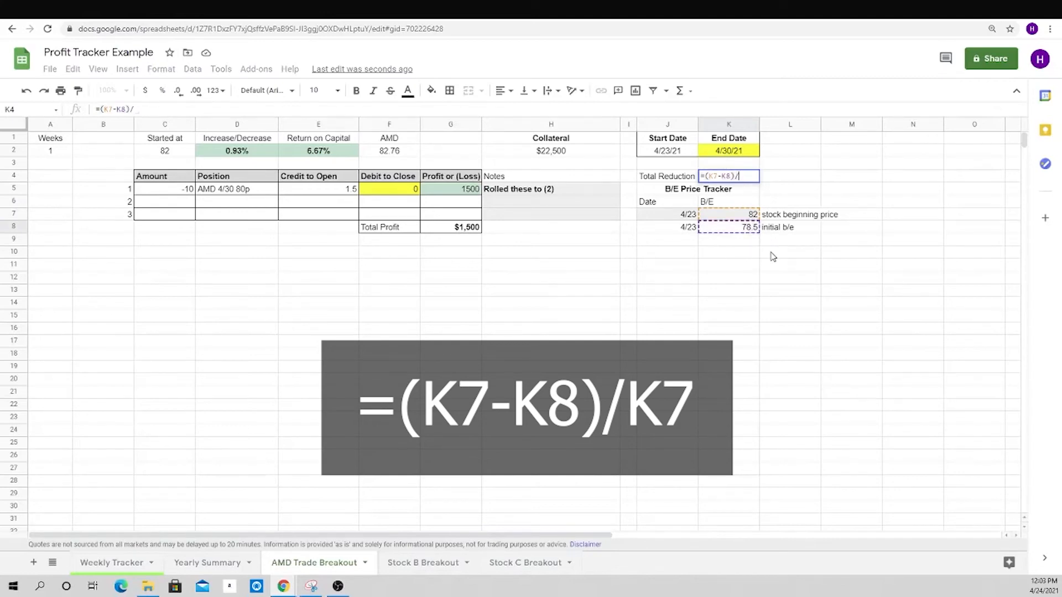
{"action": "left_click", "coordinate": [741, 215]}
{"action": "key", "text": "Return"}
{"action": "key", "text": "Up"}
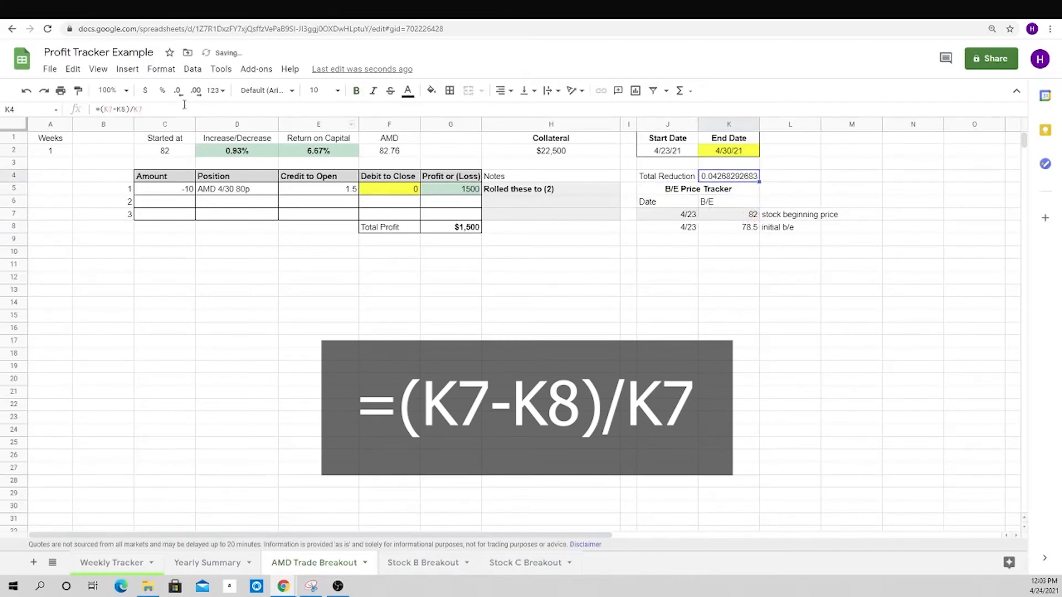
- Format the Total Reduction value in K4 as a bold percentage with an outer border
{"action": "left_click", "coordinate": [160, 94]}
{"action": "left_click", "coordinate": [718, 256]}
{"action": "left_click_drag", "start_coordinate": [739, 179], "coordinate": [696, 177]}
{"action": "left_click", "coordinate": [725, 178]}
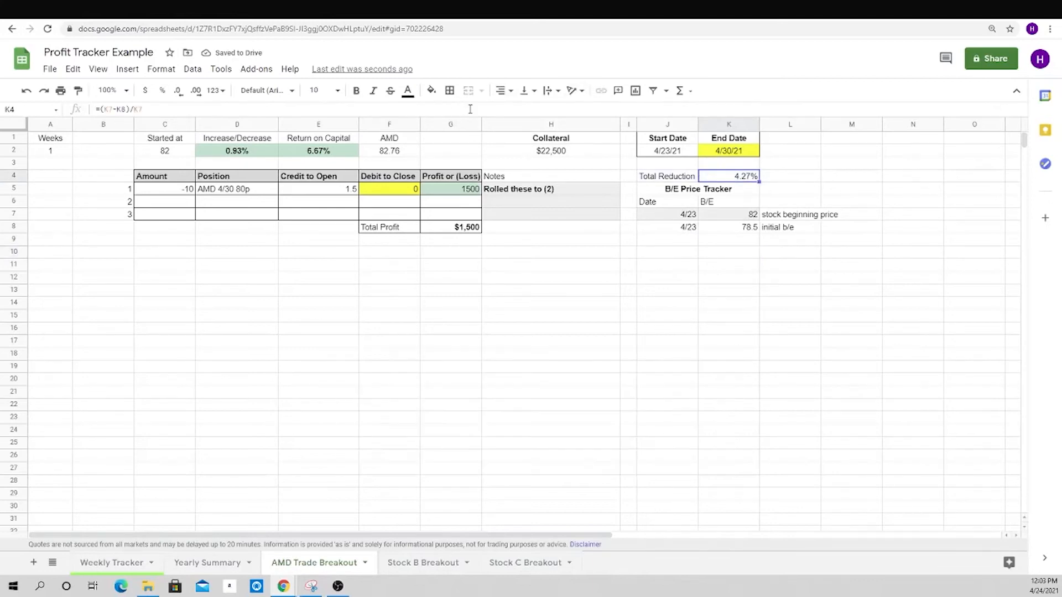
{"action": "key", "text": "ctrl+b"}
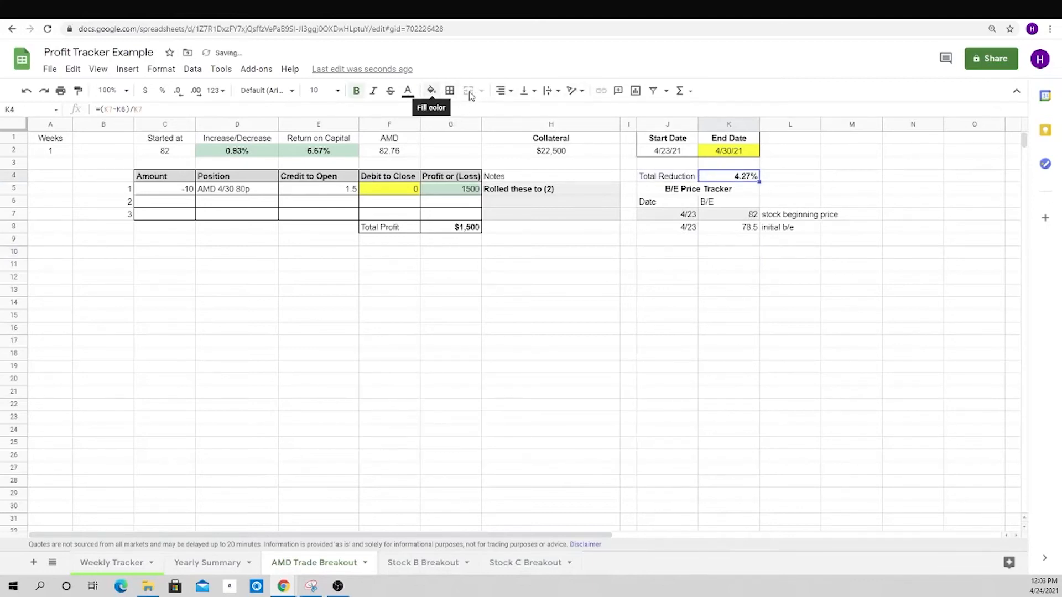
{"action": "left_click", "coordinate": [450, 92]}
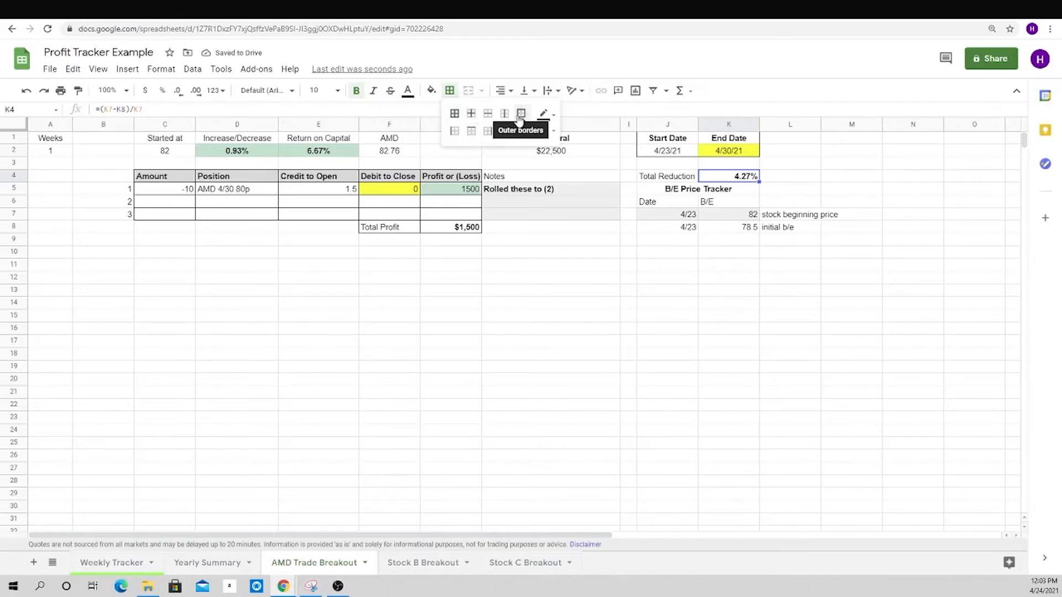
{"action": "left_click", "coordinate": [703, 242]}
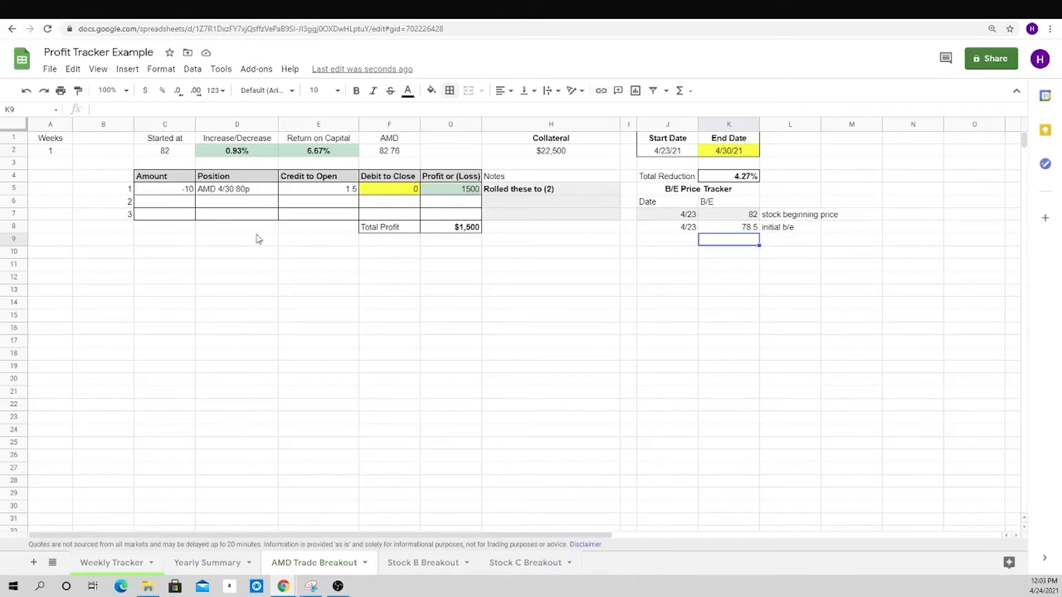
- Set the first position's Debit to Close in F5 to 1
{"action": "left_click", "coordinate": [397, 193]}
{"action": "type", "text": "1"}
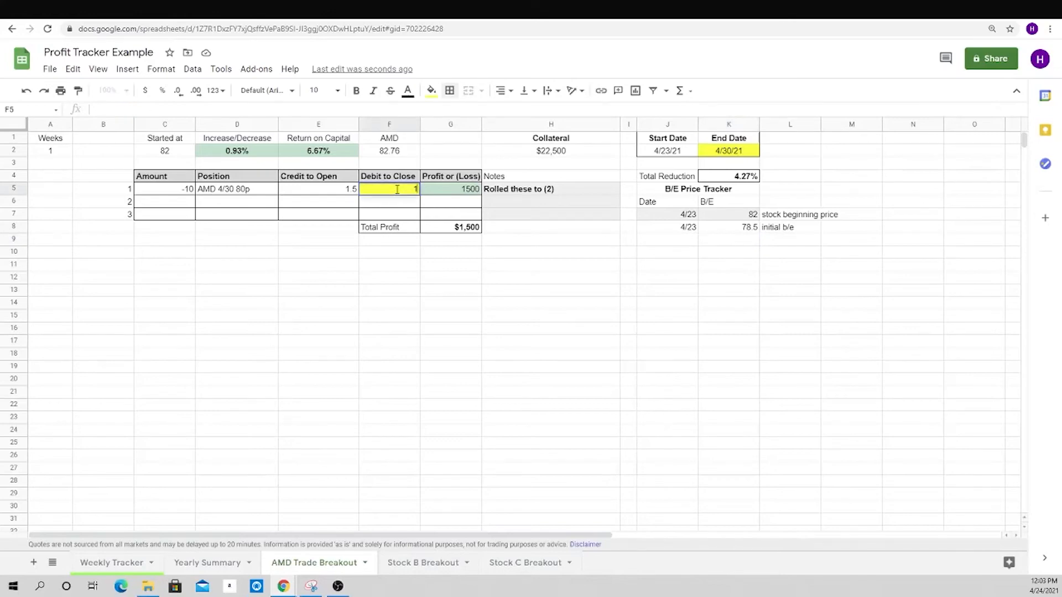
{"action": "key", "text": "Return"}
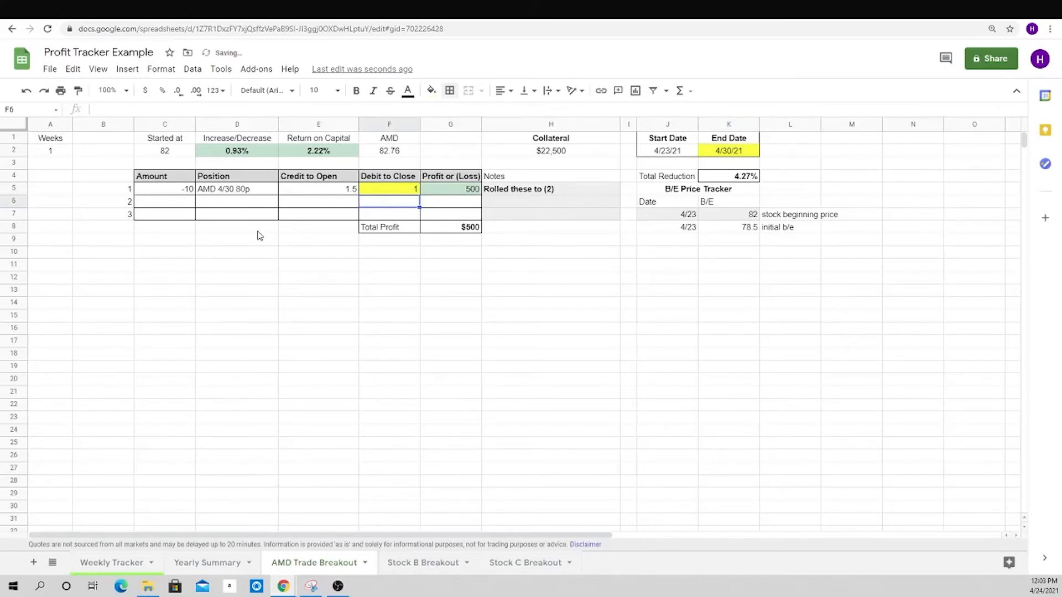
- Enter the second position in row 6 with amount -10, position AMD 5/5 80p and a credit to open of 2
{"action": "left_click", "coordinate": [179, 208]}
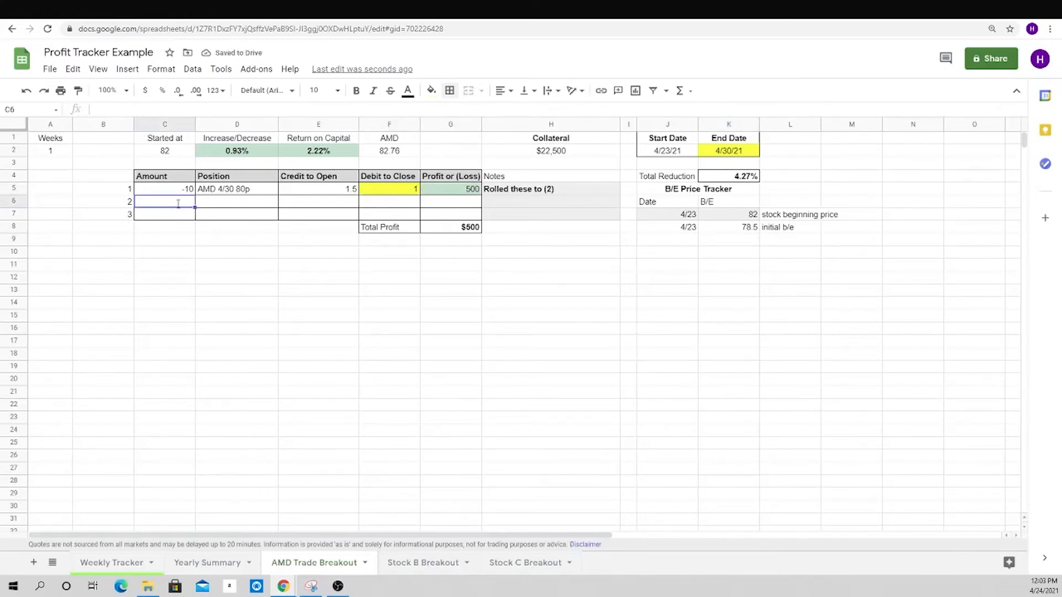
{"action": "type", "text": "-10"}
{"action": "key", "text": "Tab"}
{"action": "type", "text": "AMD "}
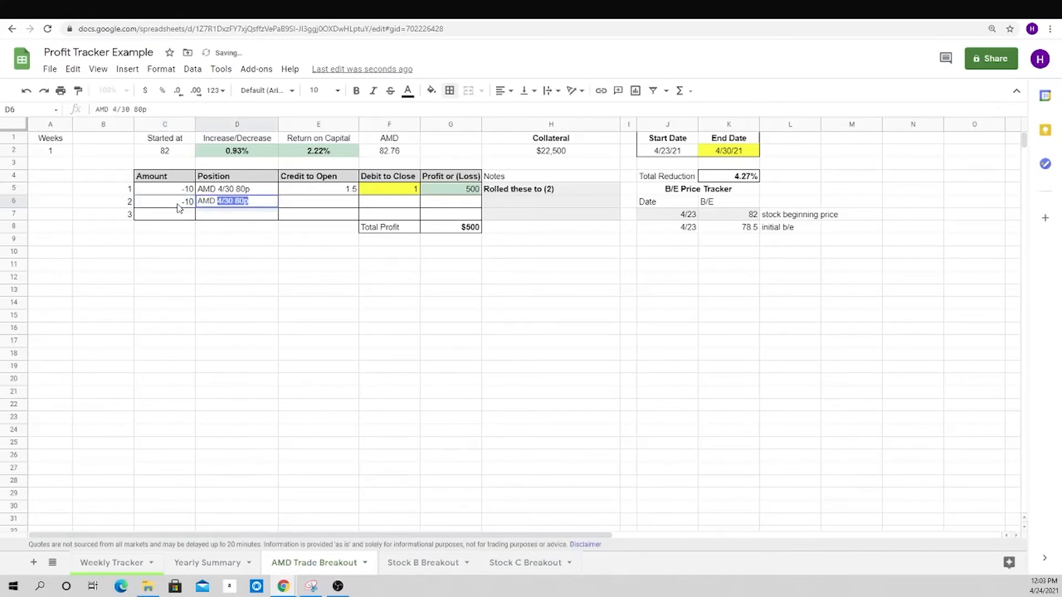
{"action": "type", "text": "5/5"}
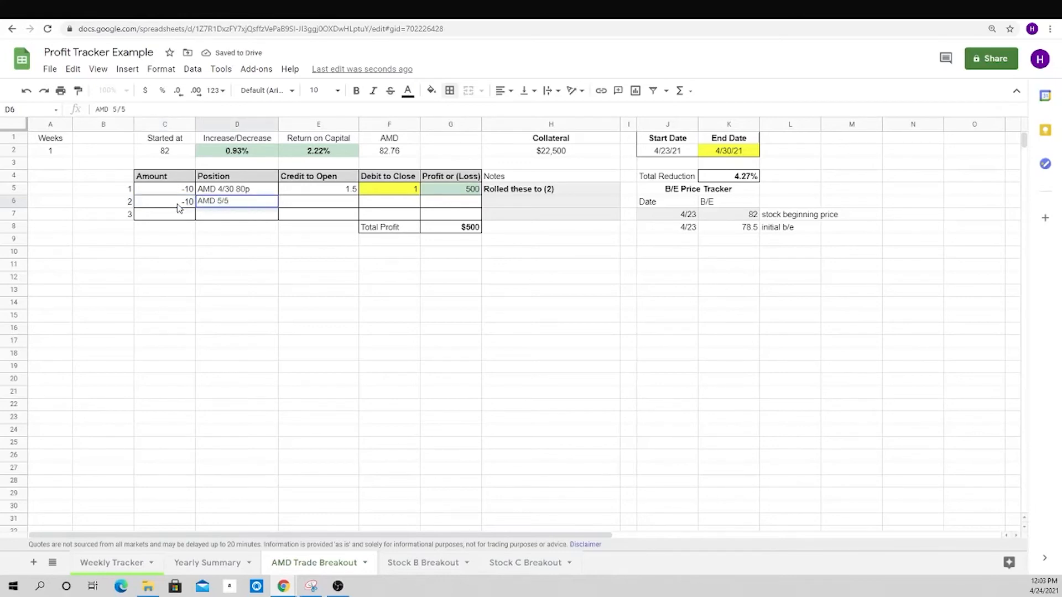
{"action": "type", "text": " 80p"}
{"action": "key", "text": "Tab"}
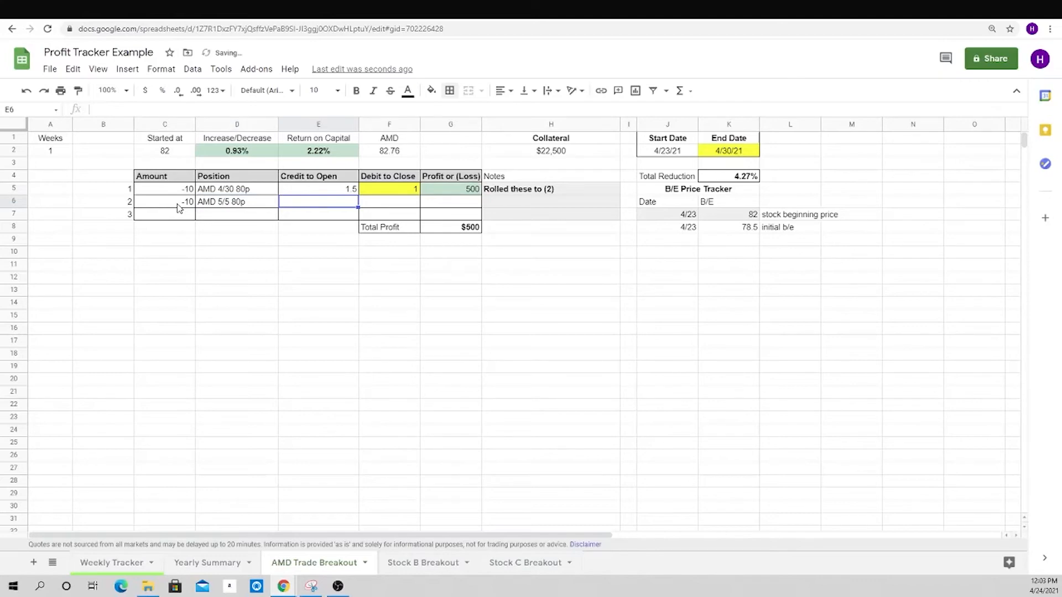
{"action": "type", "text": "2"}
{"action": "key", "text": "Return"}
{"action": "type", "text": "-"}
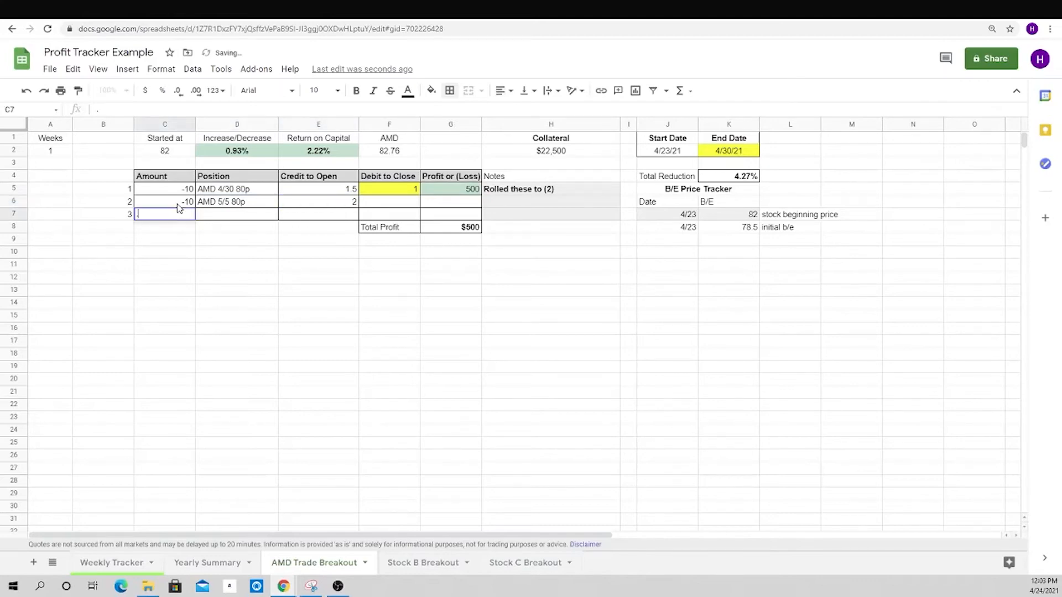
{"action": "key", "text": "Escape"}
- Calculate the second position's Debit to Close in F6 with a MAX formula of 80-F2 and a minimum of 0
{"action": "key", "text": "Up"}
{"action": "key", "text": "Right"}
{"action": "key", "text": "Right"}
{"action": "key", "text": "Right"}
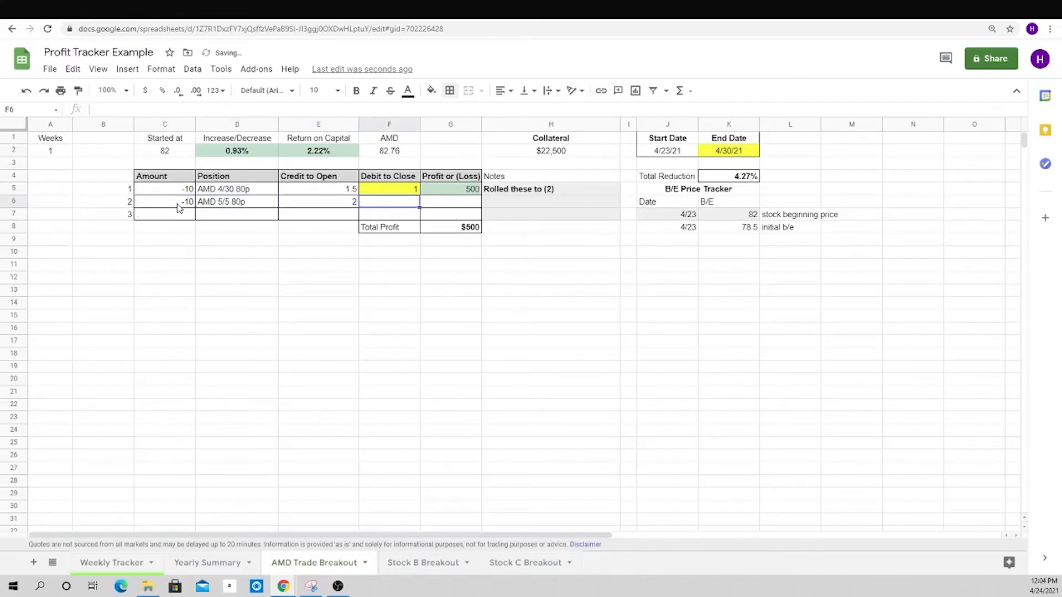
{"action": "key", "text": "Up"}
{"action": "key", "text": "Down"}
{"action": "type", "text": "="}
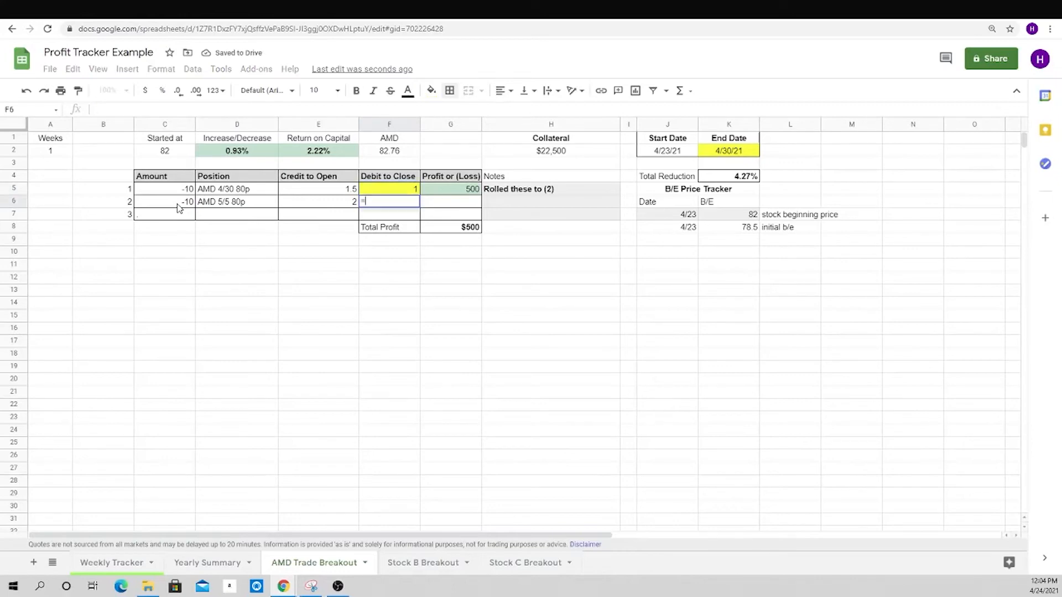
{"action": "type", "text": "max(80-"}
{"action": "key", "text": "Up"}
{"action": "key", "text": "Up"}
{"action": "key", "text": "Up"}
{"action": "key", "text": "Up"}
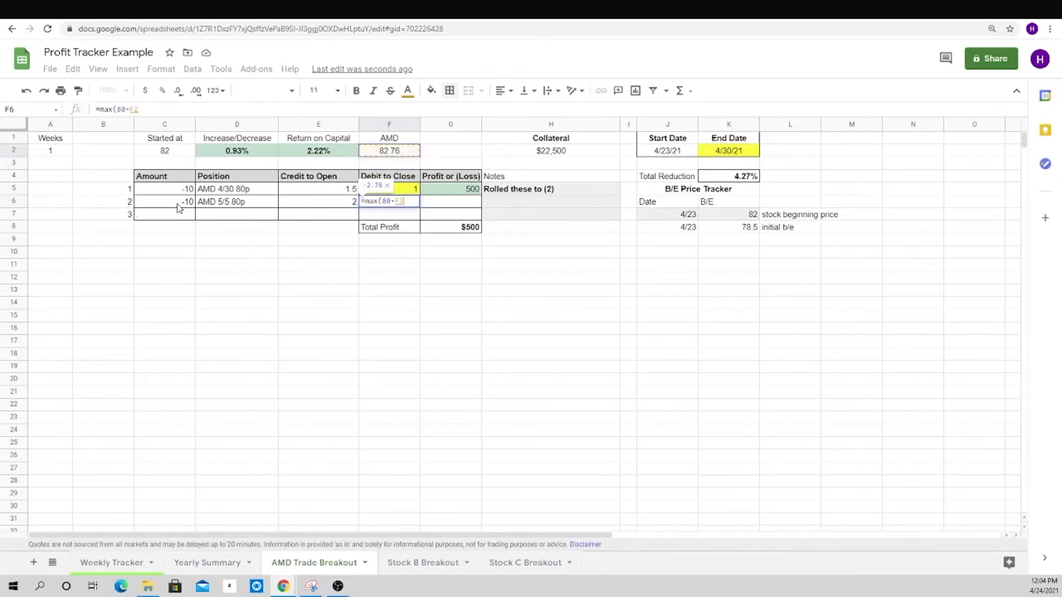
{"action": "key", "text": "Return"}
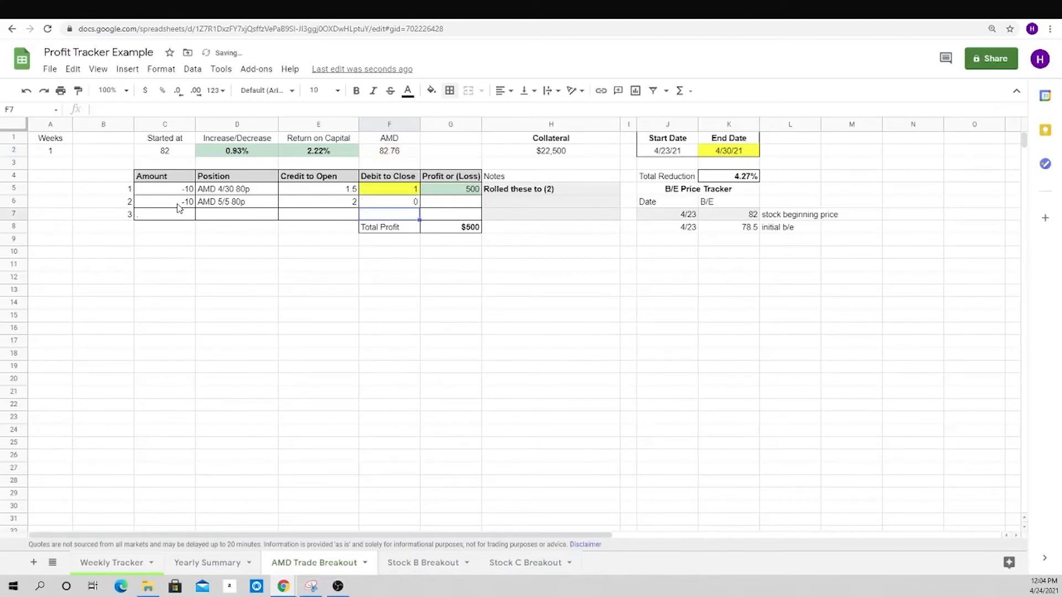
- Fill the Profit or (Loss) formula from G5 down to G6 and check the Total Profit cell
{"action": "key", "text": "Right"}
{"action": "key", "text": "Up"}
{"action": "key", "text": "Up"}
{"action": "key", "text": "shift+Down"}
{"action": "key", "text": "ctrl+d"}
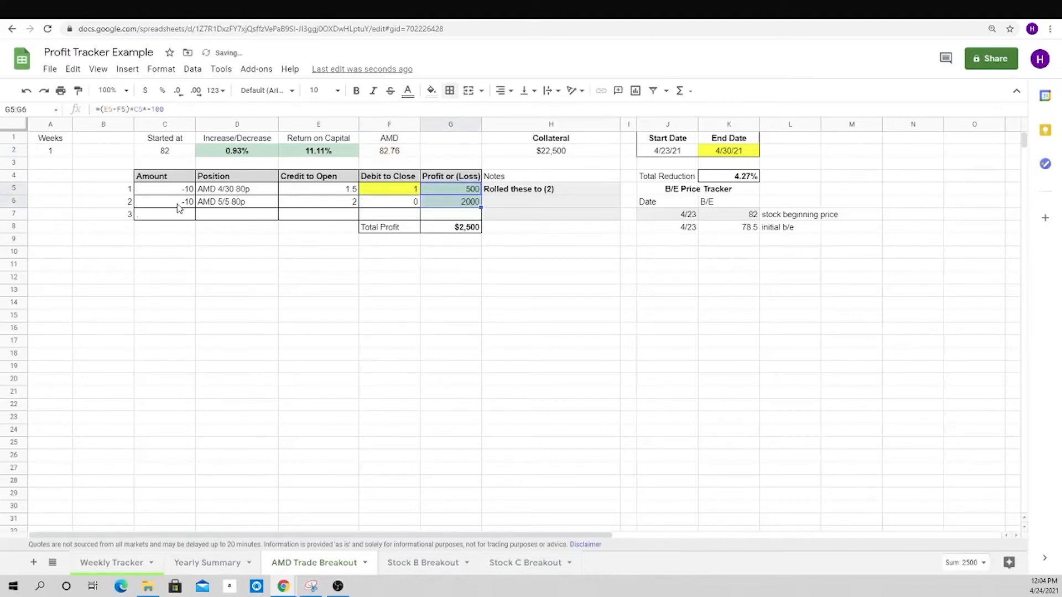
{"action": "left_click", "coordinate": [459, 229]}
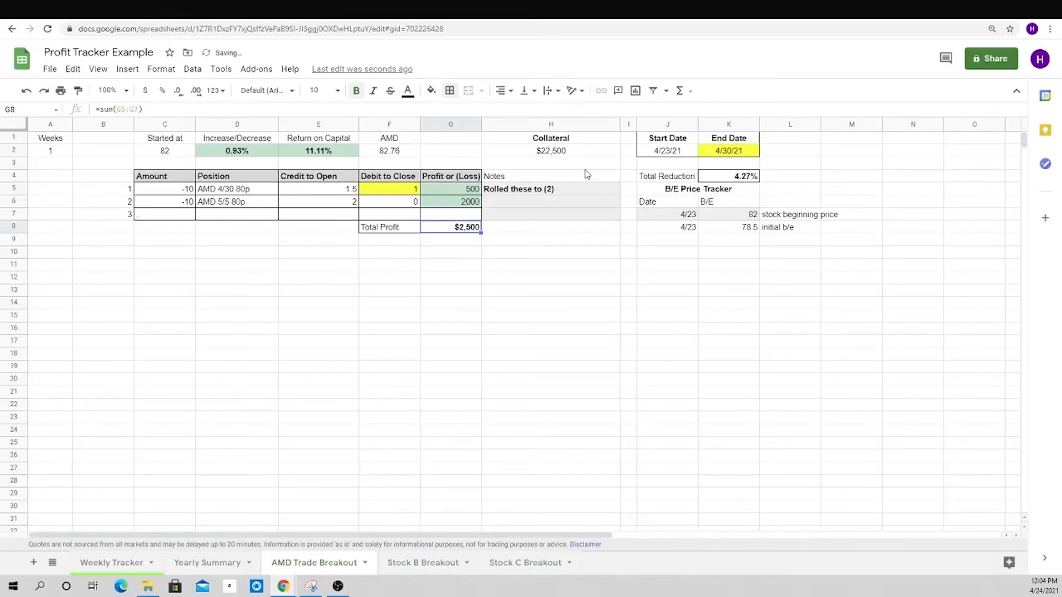
- Replace the End Date in K2 with the new position's expiration date
{"action": "left_click", "coordinate": [729, 155]}
{"action": "type", "text": "56"}
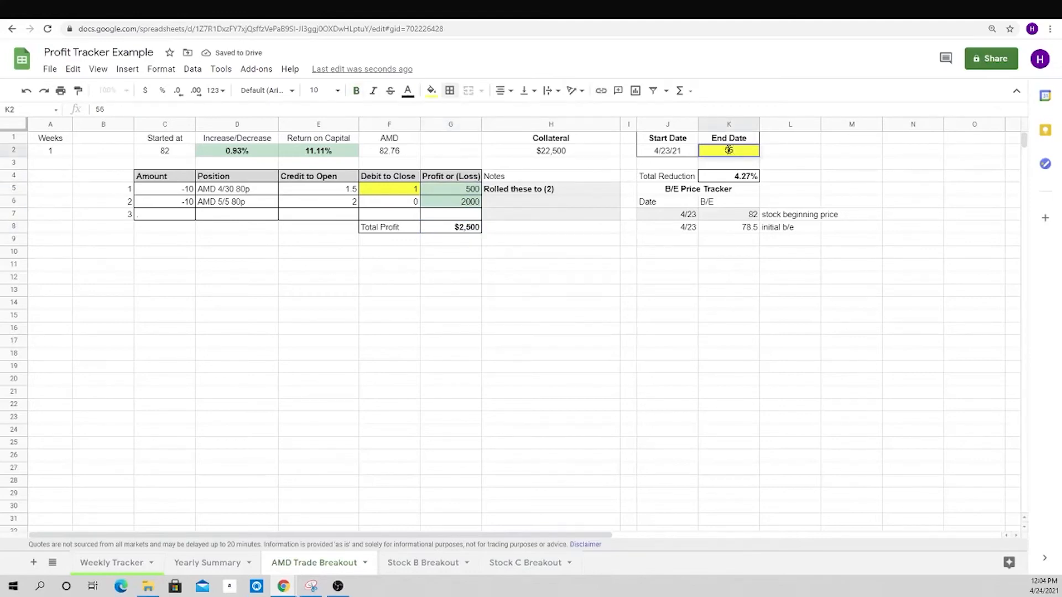
- Set the end date to 5/5/21 and enter the date 4/30 in cell J9 of the B/E Price Tracker
{"action": "type", "text": "/5/21"}
{"action": "key", "text": "Return"}
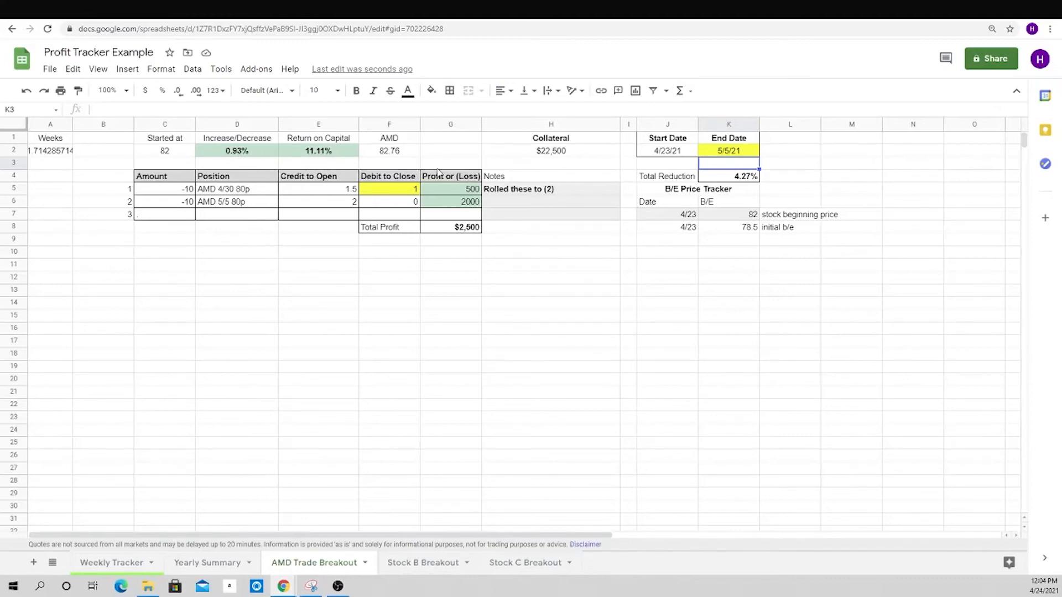
{"action": "left_click", "coordinate": [685, 241]}
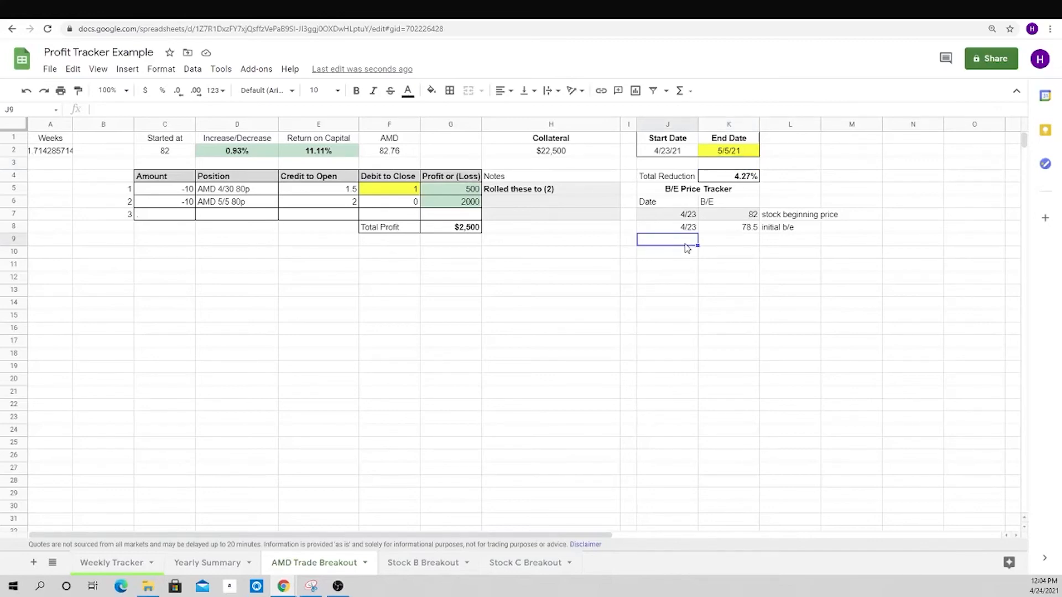
{"action": "type", "text": "4/30"}
{"action": "key", "text": "Return"}
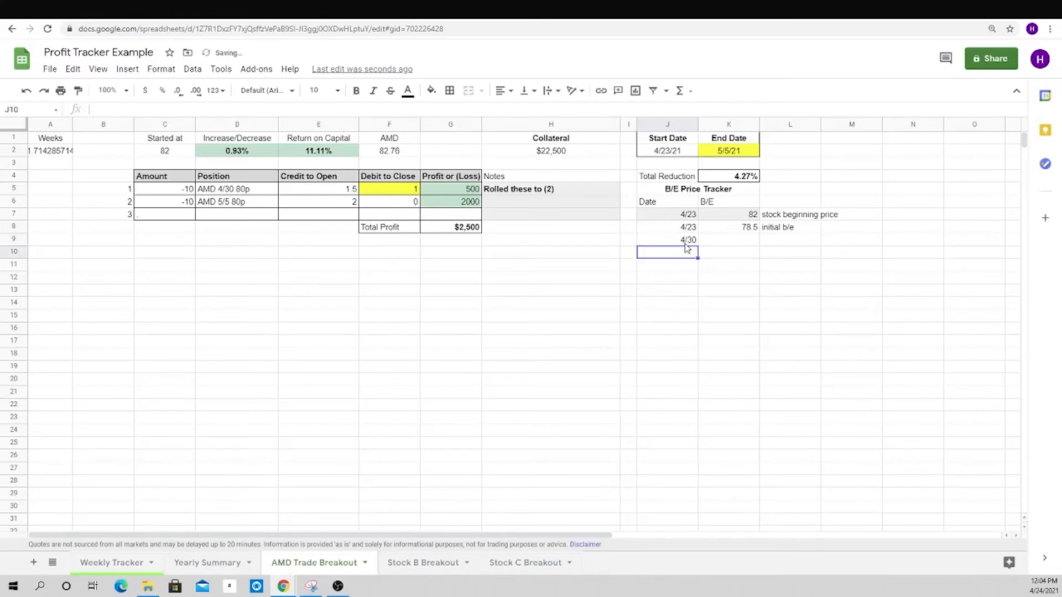
- Replace the AMD price formula in F2 with test prices of 78 and finally 77.5
{"action": "left_click", "coordinate": [401, 153]}
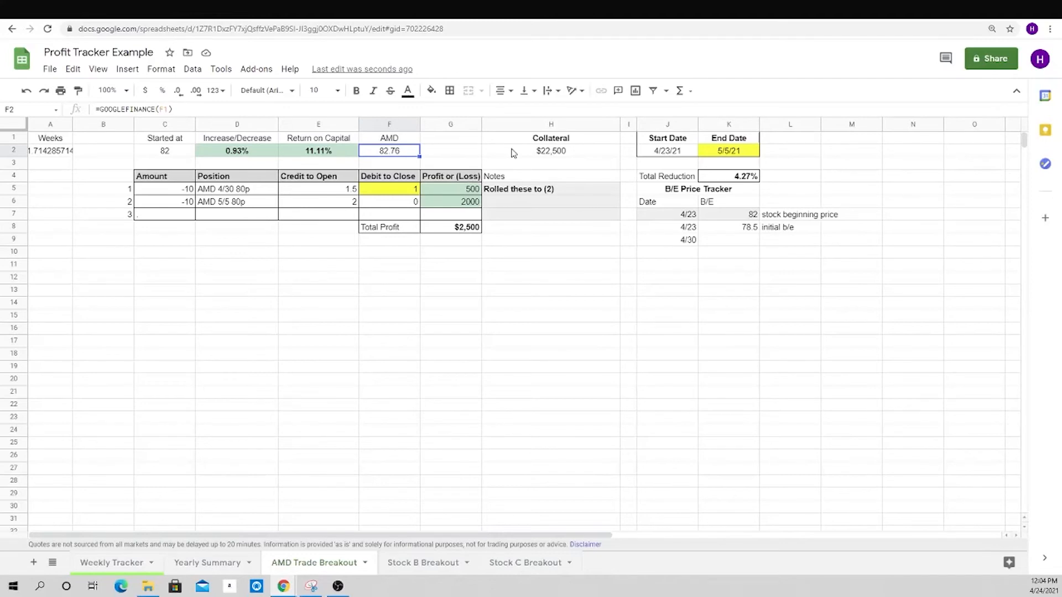
{"action": "type", "text": "8"}
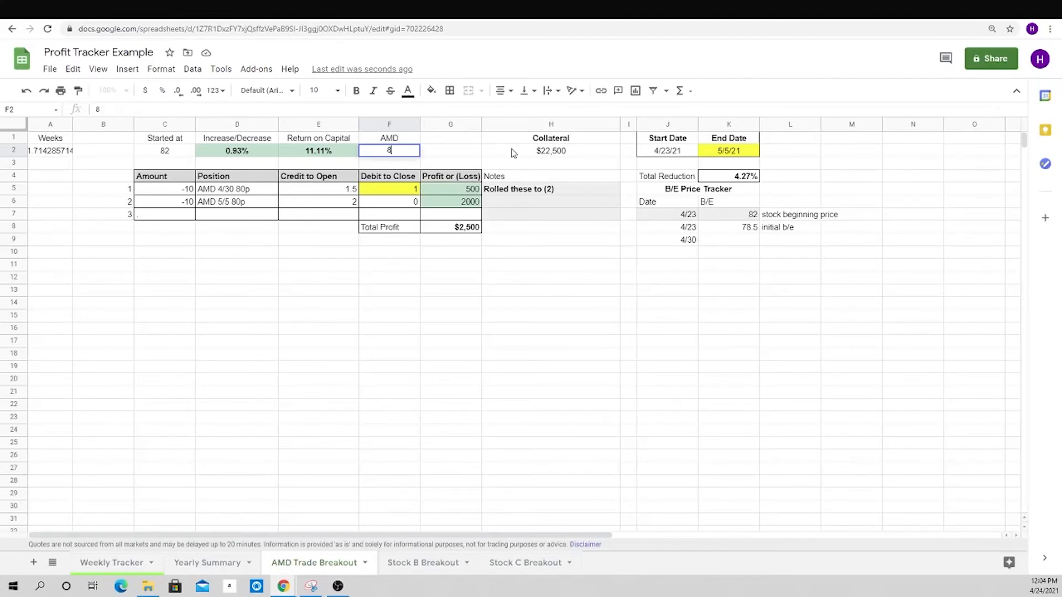
{"action": "type", "text": "78"}
{"action": "key", "text": "Return"}
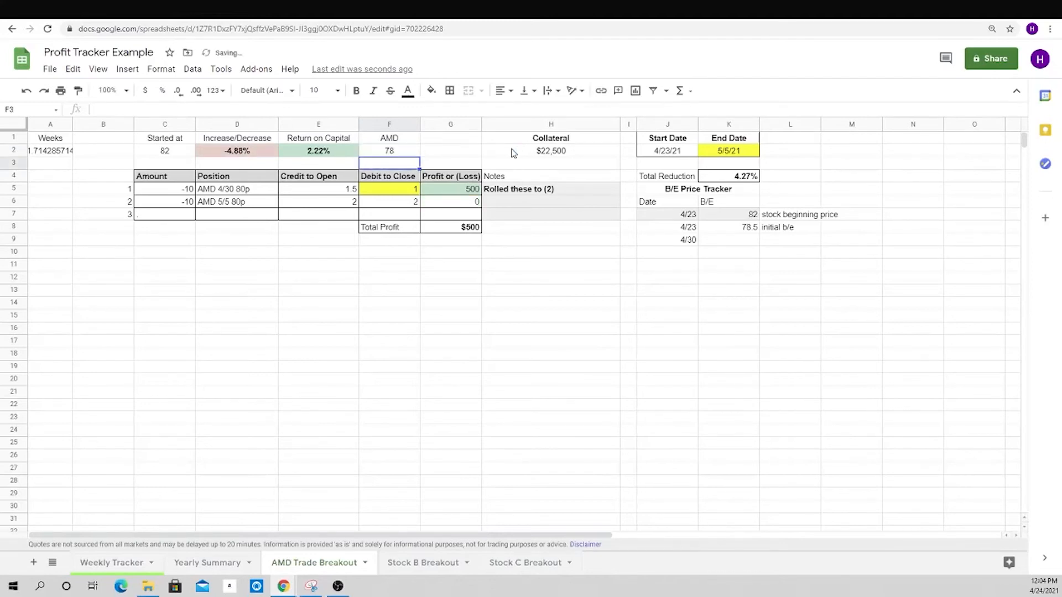
{"action": "key", "text": "Up"}
{"action": "type", "text": "77"}
{"action": "key", "text": "Return"}
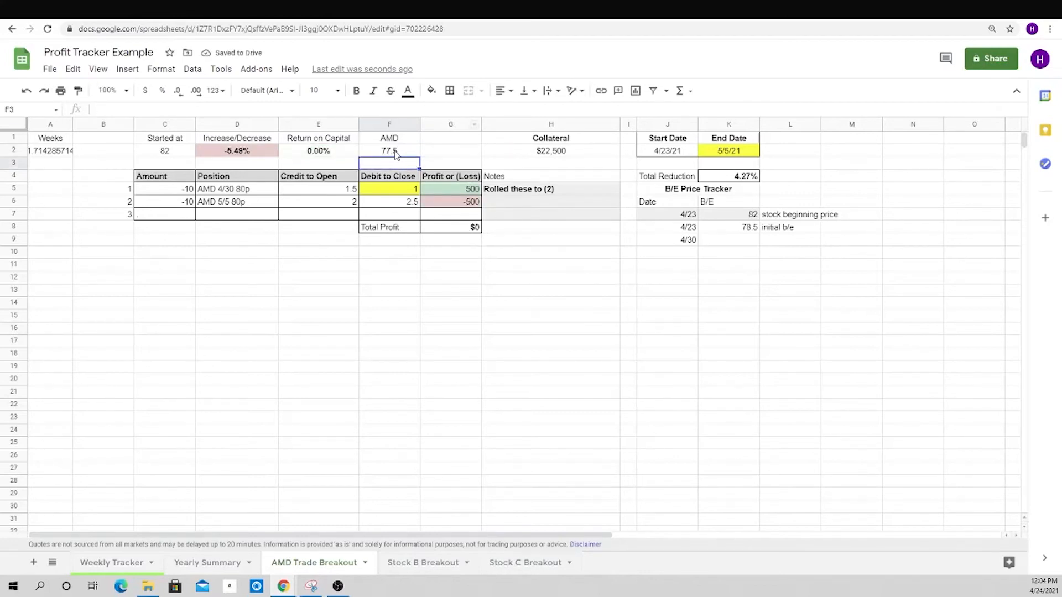
- Enter 77.5 as the B/E value for 4/30 in cell K9
{"action": "left_click", "coordinate": [742, 243]}
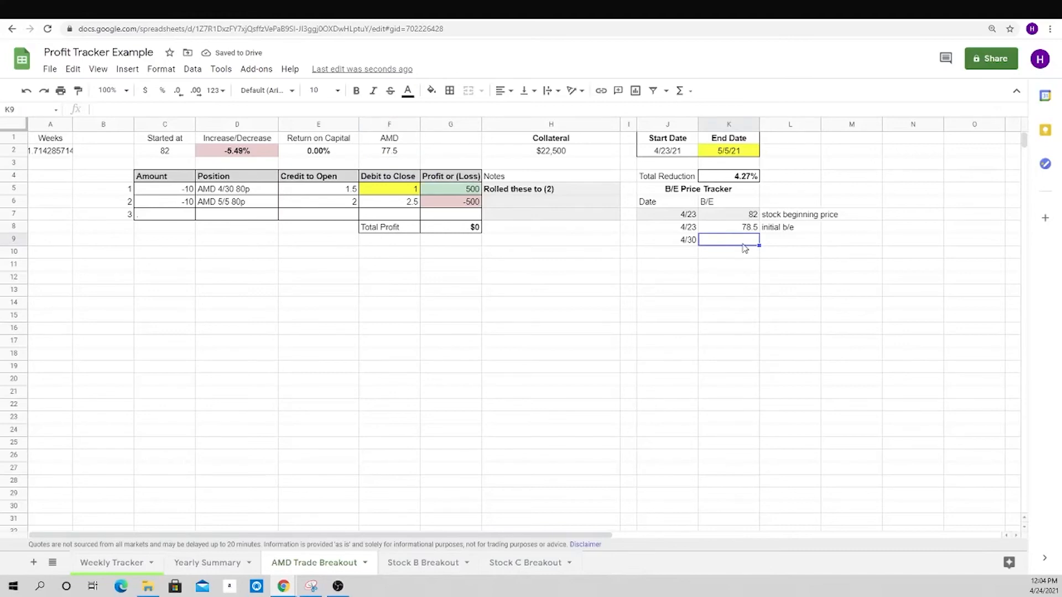
{"action": "type", "text": "77.5"}
{"action": "key", "text": "Return"}
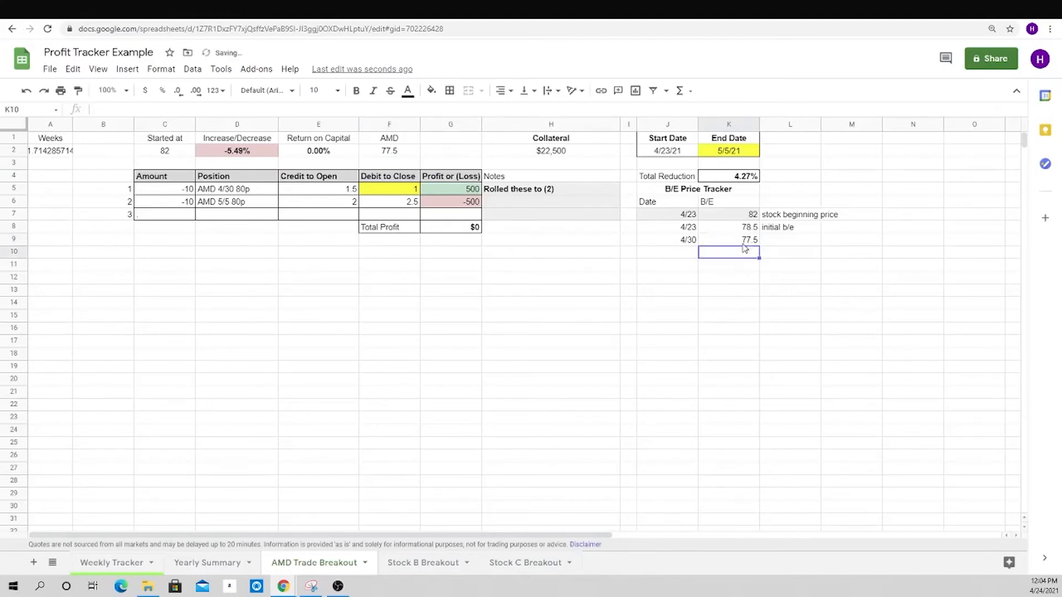
- Change the Total Reduction formula in K4 to =(K7-K9)/K7
{"action": "left_click", "coordinate": [751, 242]}
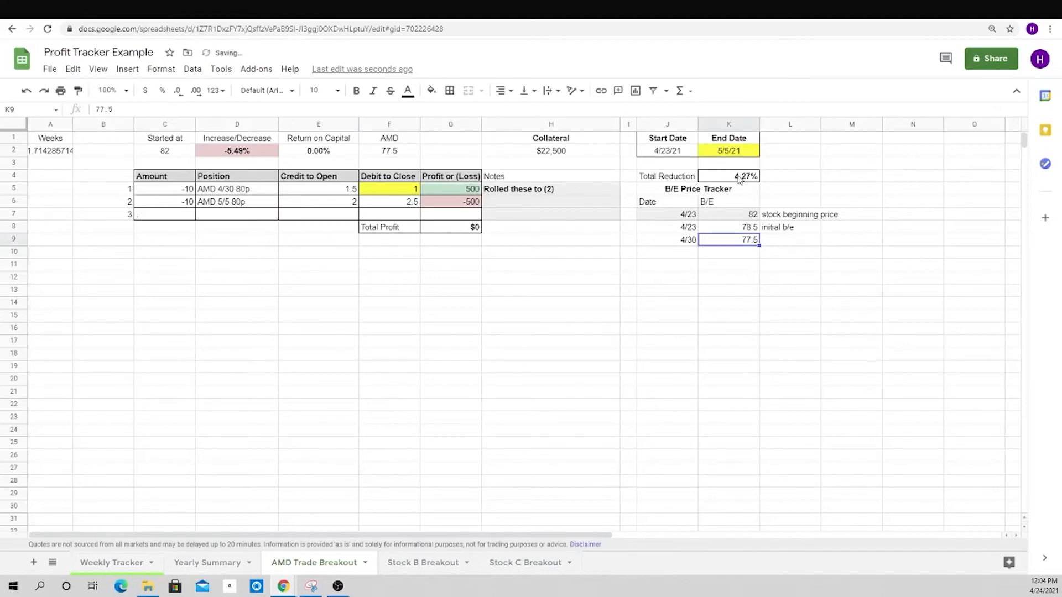
{"action": "left_click", "coordinate": [741, 177]}
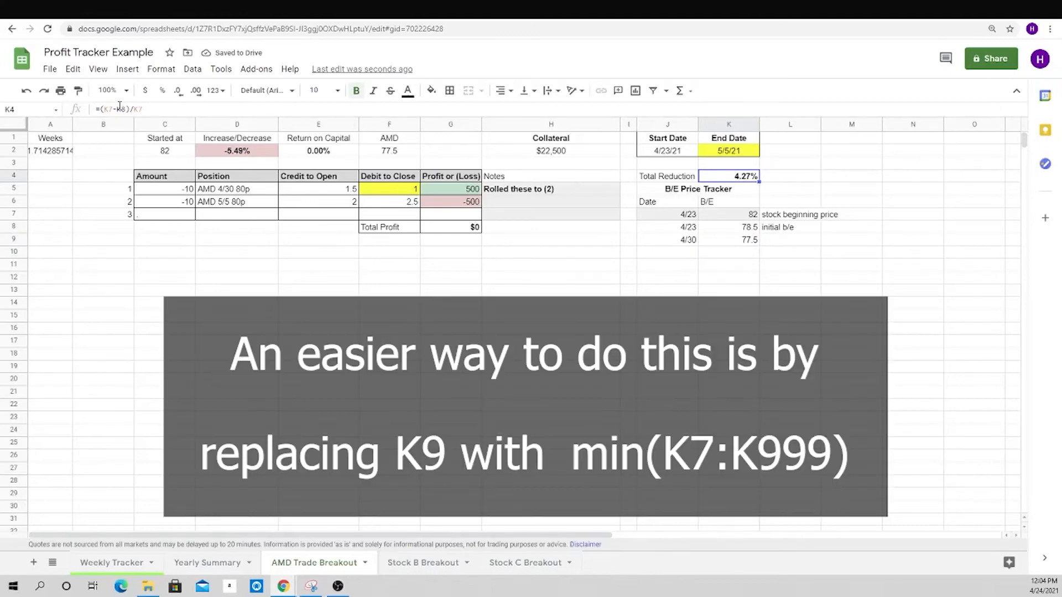
{"action": "left_click", "coordinate": [125, 110]}
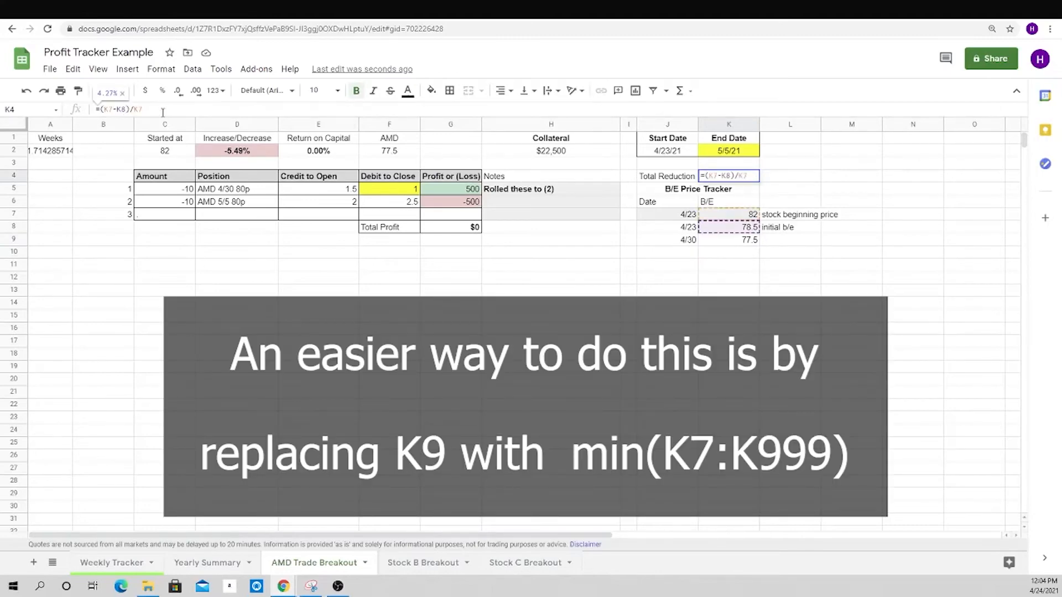
{"action": "key", "text": "BackSpace"}
{"action": "type", "text": "9"}
{"action": "key", "text": "Return"}
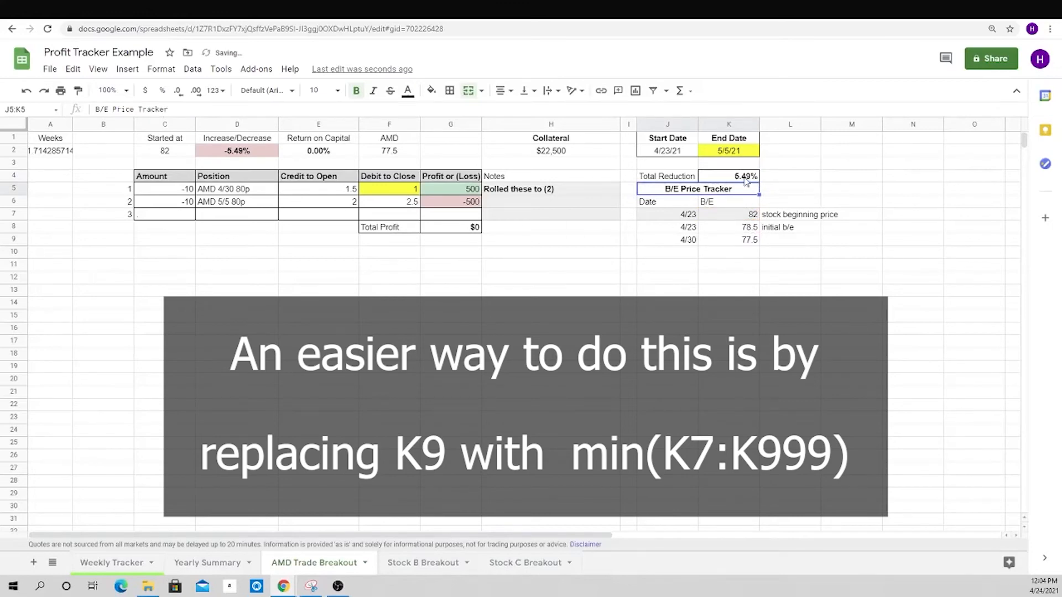
{"action": "left_click", "coordinate": [742, 242]}
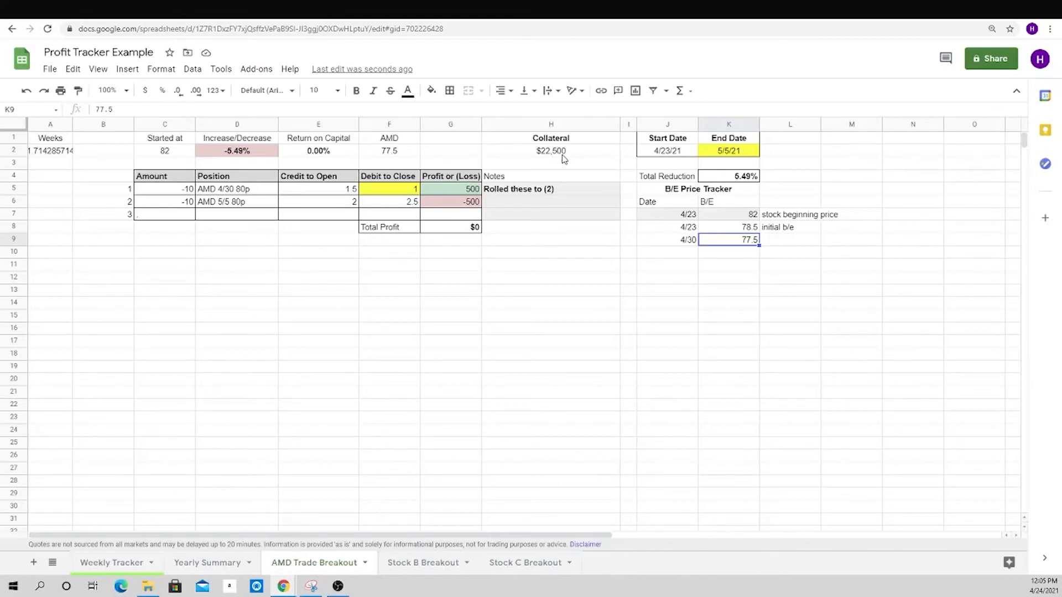
{"action": "left_click", "coordinate": [750, 178]}
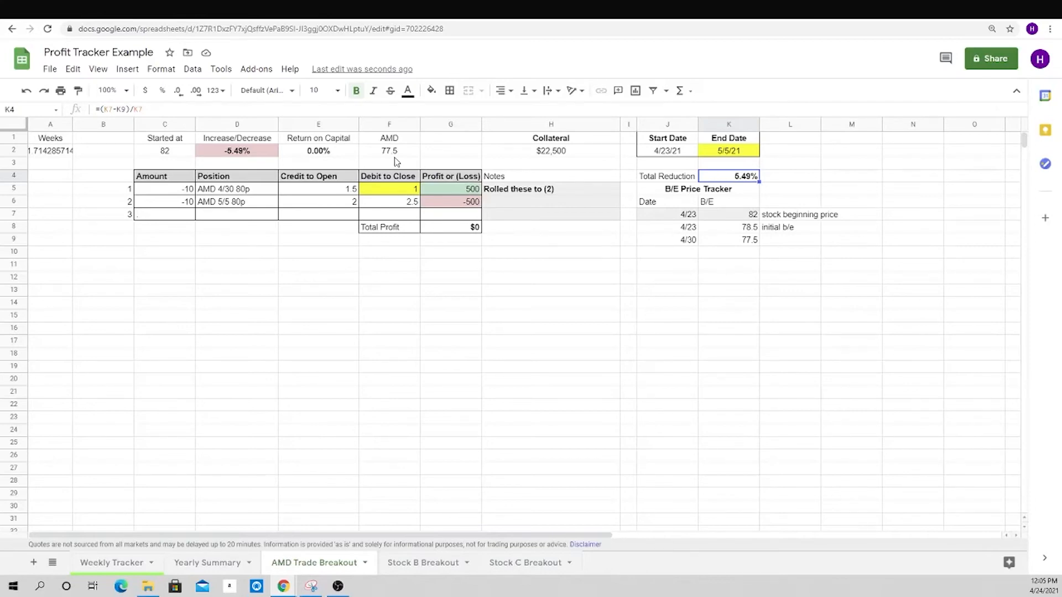
- Undo the Total Reduction formula edit, the 4/30 break-even entries and the AMD test prices
{"action": "key", "text": "ctrl+z"}
{"action": "key", "text": "ctrl+z"}
{"action": "key", "text": "ctrl+z"}
{"action": "key", "text": "ctrl+z"}
{"action": "key", "text": "ctrl+z"}
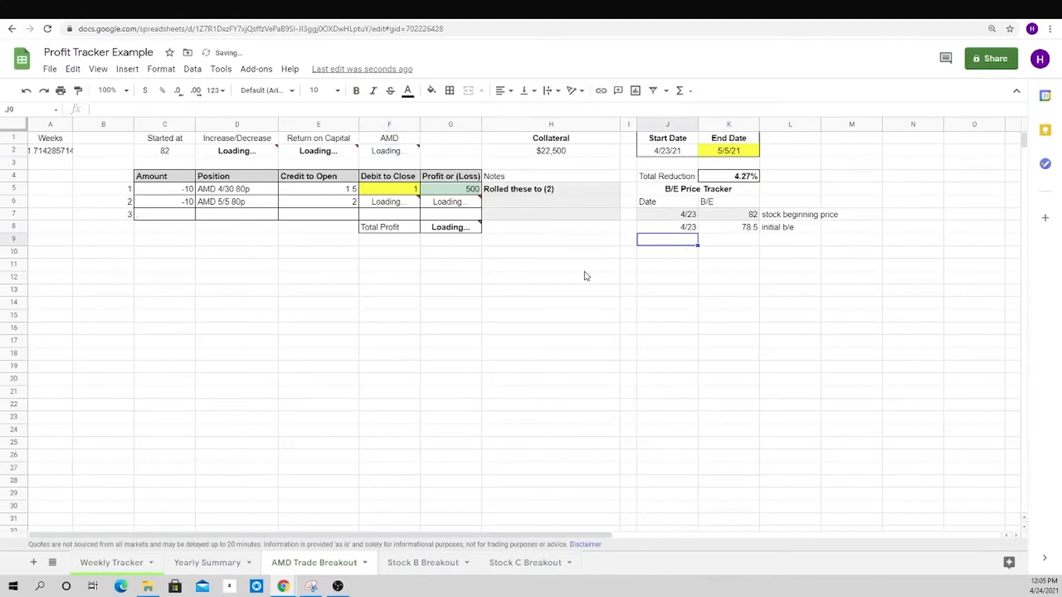
- Undo the end date change and the entries for the second trade, AMD 5/5 80p
{"action": "key", "text": "ctrl+z"}
{"action": "key", "text": "ctrl+z"}
{"action": "key", "text": "ctrl+z"}
{"action": "key", "text": "ctrl+z"}
{"action": "key", "text": "ctrl+z"}
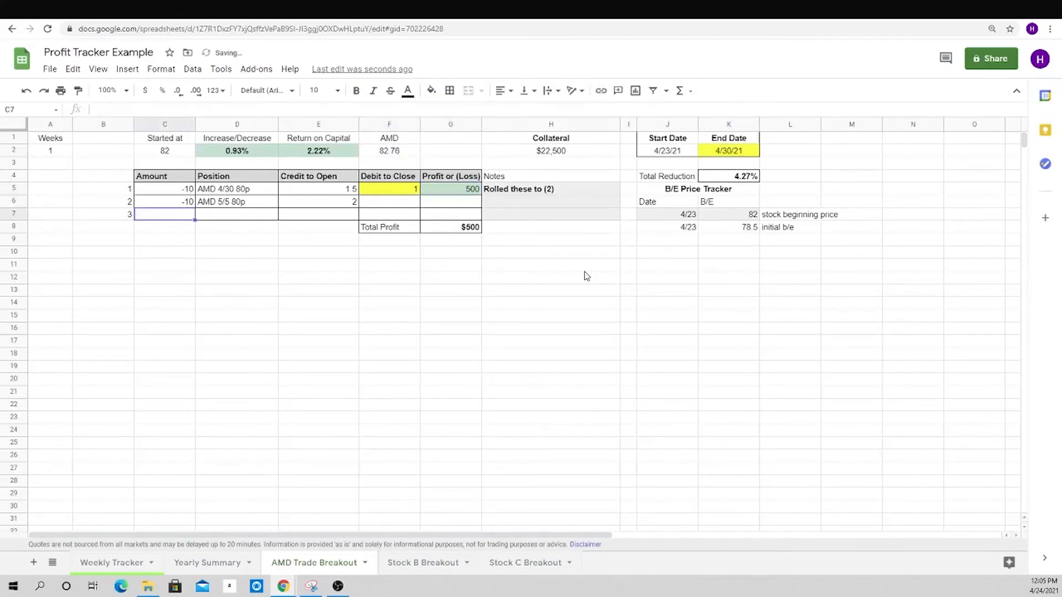
{"action": "key", "text": "ctrl+z"}
{"action": "key", "text": "ctrl+z"}
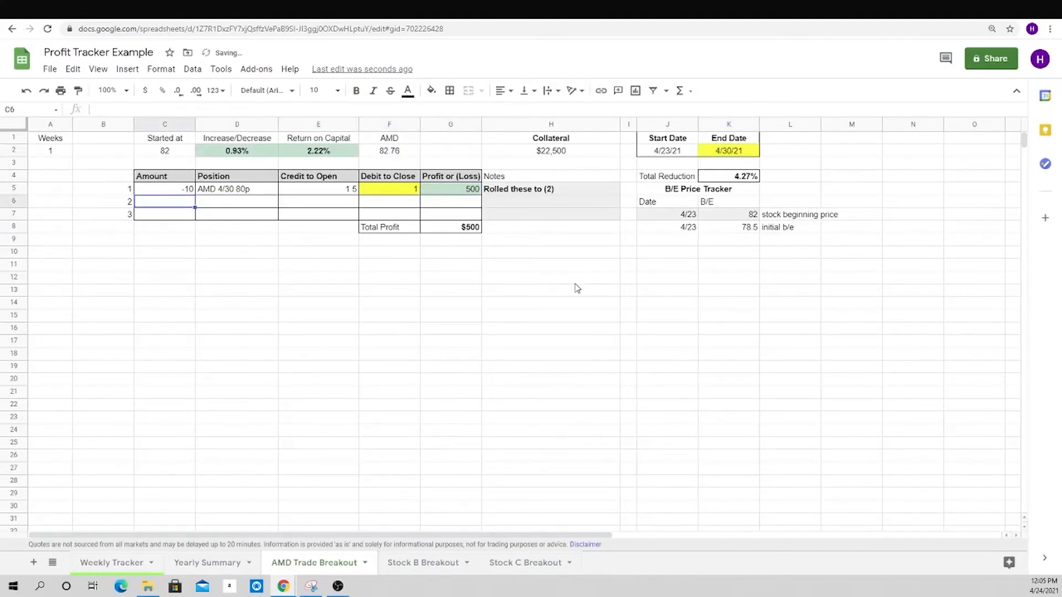
{"action": "left_click", "coordinate": [576, 283]}
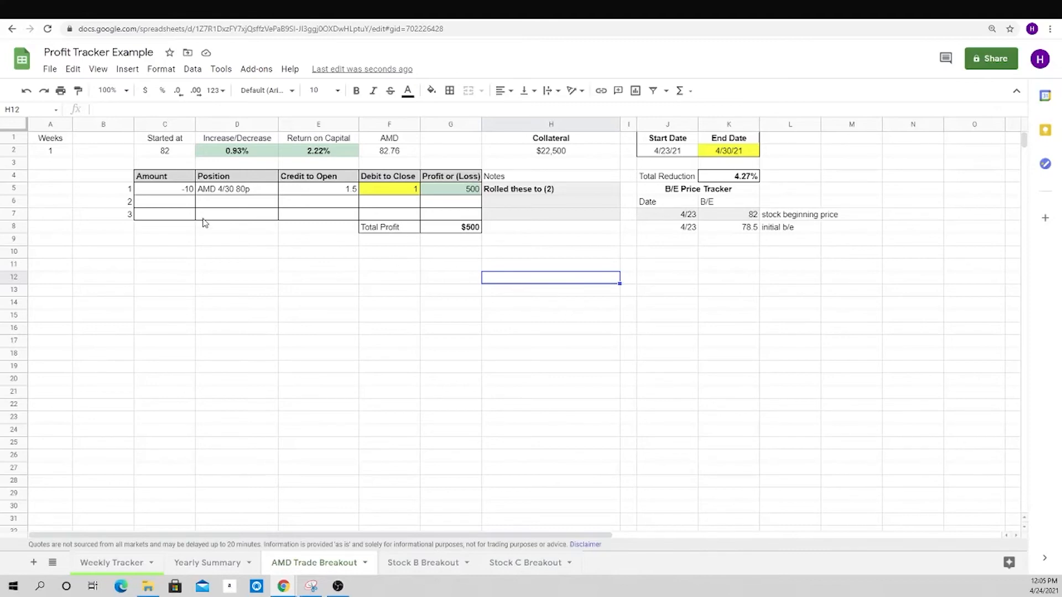
- Compare the AMD position on the Weekly Tracker sheet with its entry on the AMD Trade Breakout sheet
{"action": "left_click", "coordinate": [128, 565]}
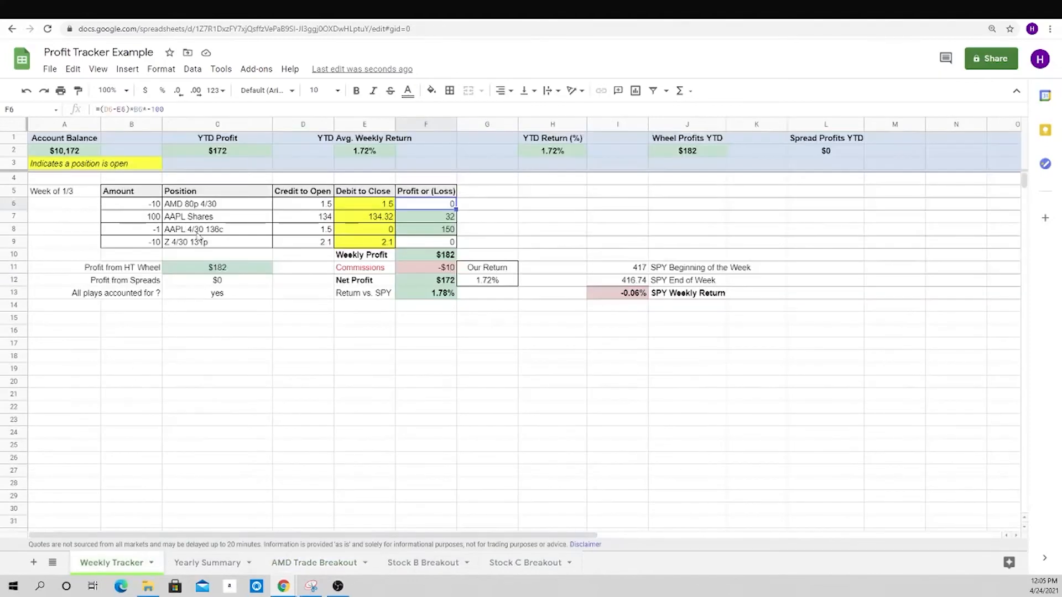
{"action": "left_click", "coordinate": [315, 563]}
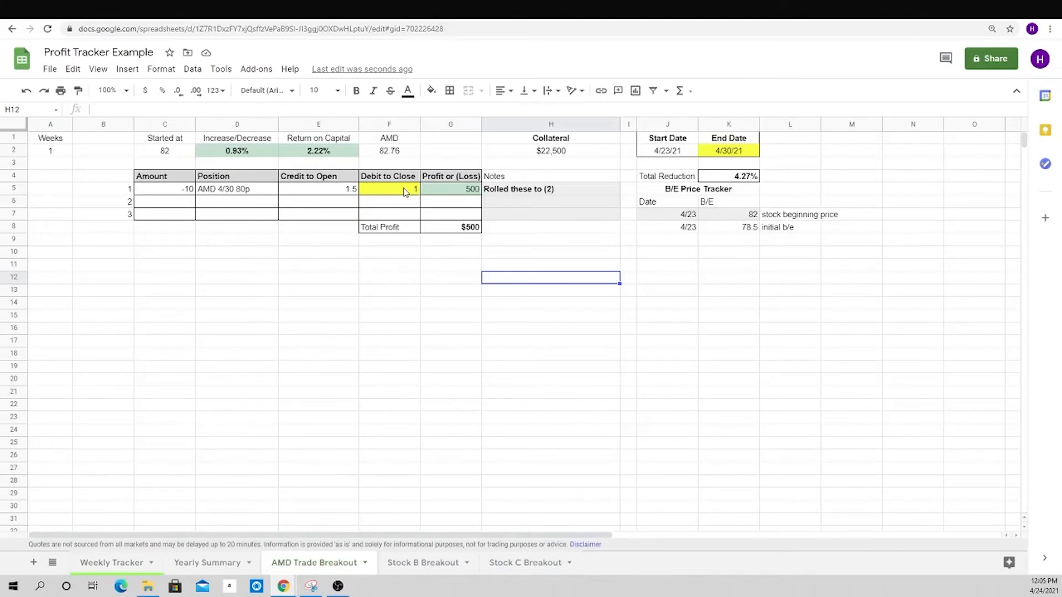
{"action": "left_click", "coordinate": [111, 563]}
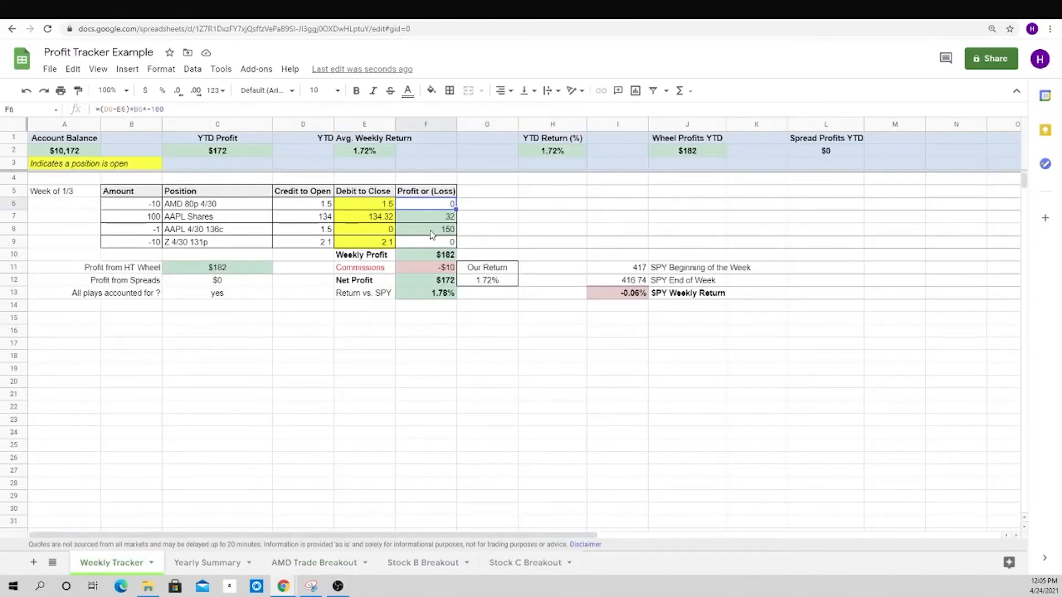
{"action": "left_click", "coordinate": [324, 562]}
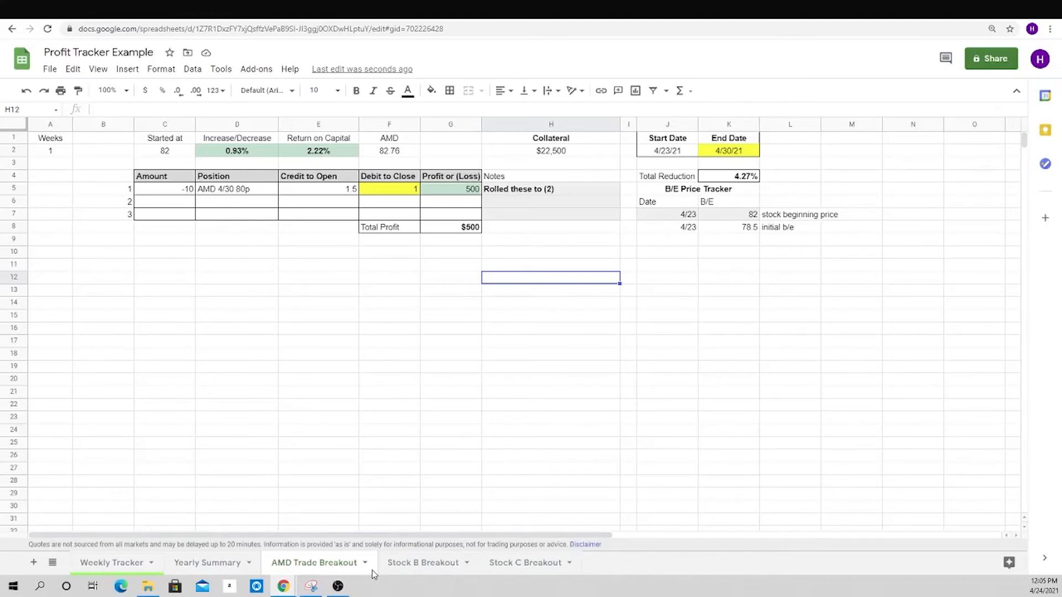
- Set the AMD Trade Breakout sheet's tab color to orange
{"action": "left_click", "coordinate": [214, 568]}
{"action": "right_click", "coordinate": [303, 566]}
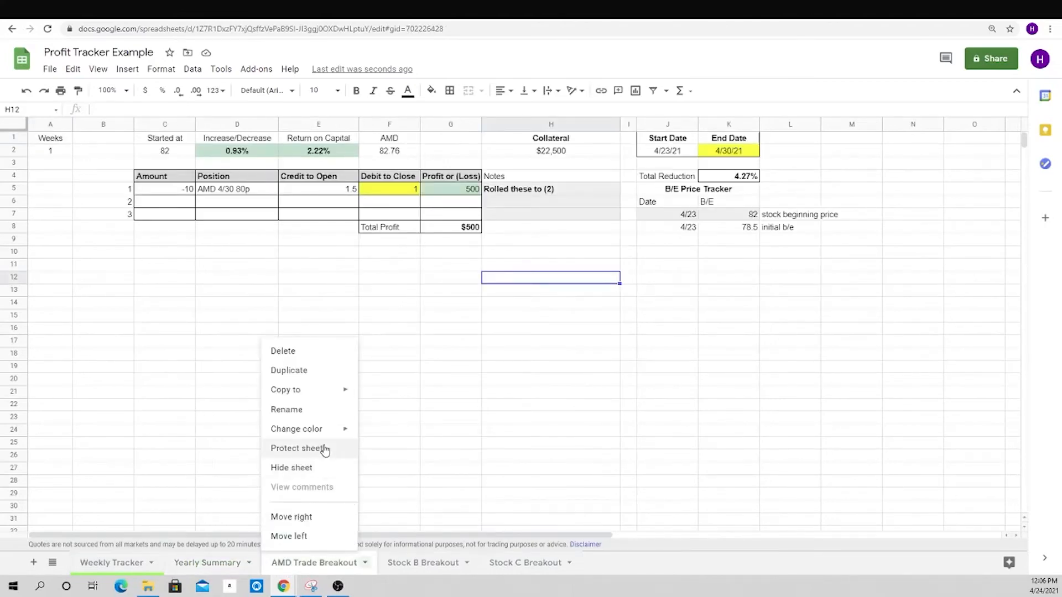
{"action": "mouse_move", "coordinate": [339, 431]}
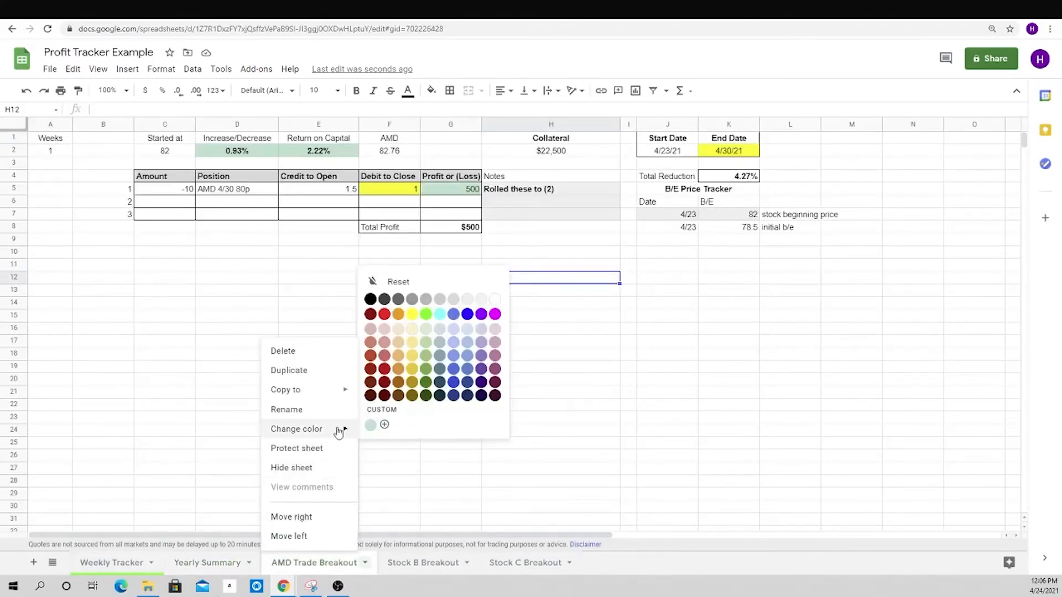
{"action": "left_click", "coordinate": [398, 314]}
{"action": "left_click", "coordinate": [228, 561]}
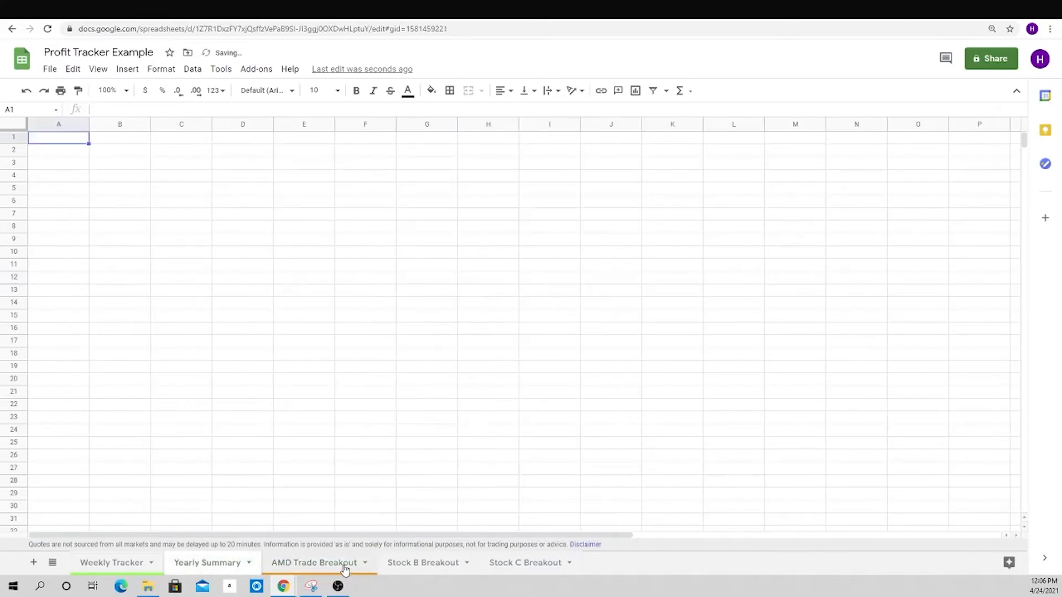
- Set the tab color of the Stock B Breakout and Stock C Breakout sheets to orange
{"action": "left_click", "coordinate": [425, 567]}
{"action": "right_click", "coordinate": [427, 570]}
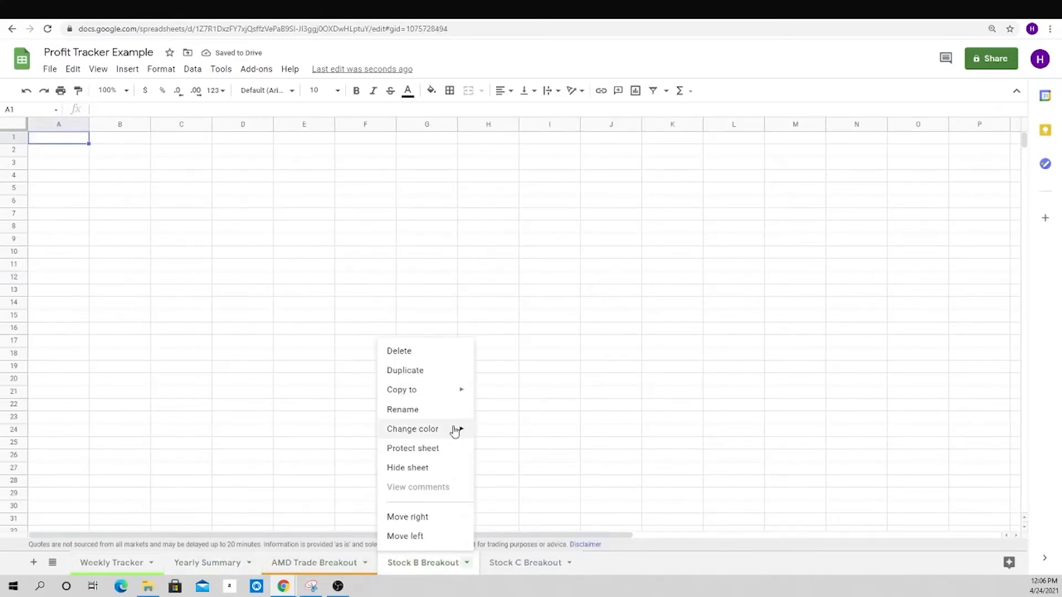
{"action": "mouse_move", "coordinate": [455, 429]}
{"action": "left_click", "coordinate": [514, 315]}
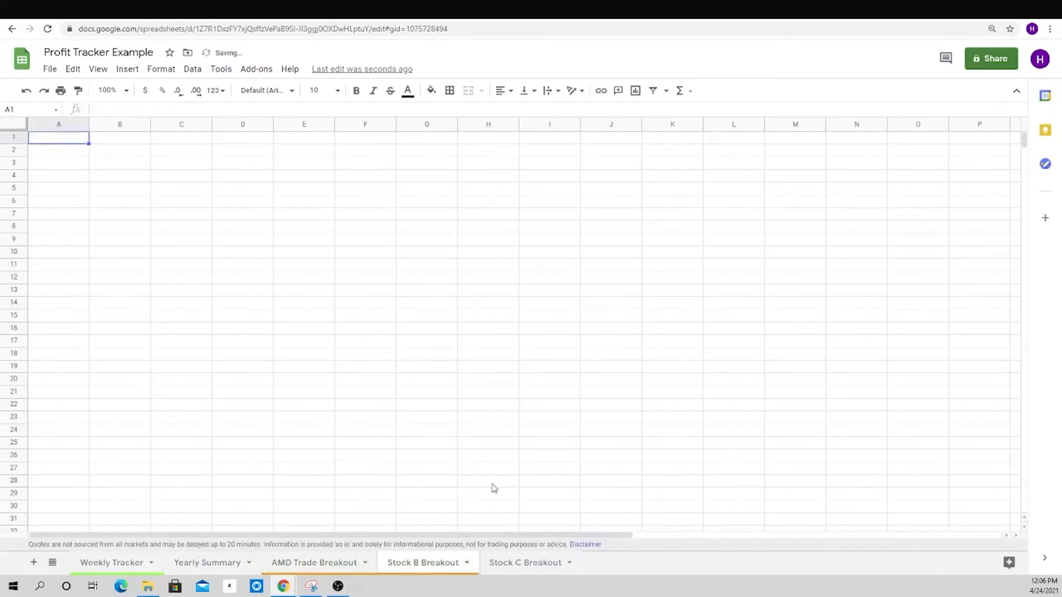
{"action": "left_click", "coordinate": [510, 562]}
{"action": "right_click", "coordinate": [513, 563]}
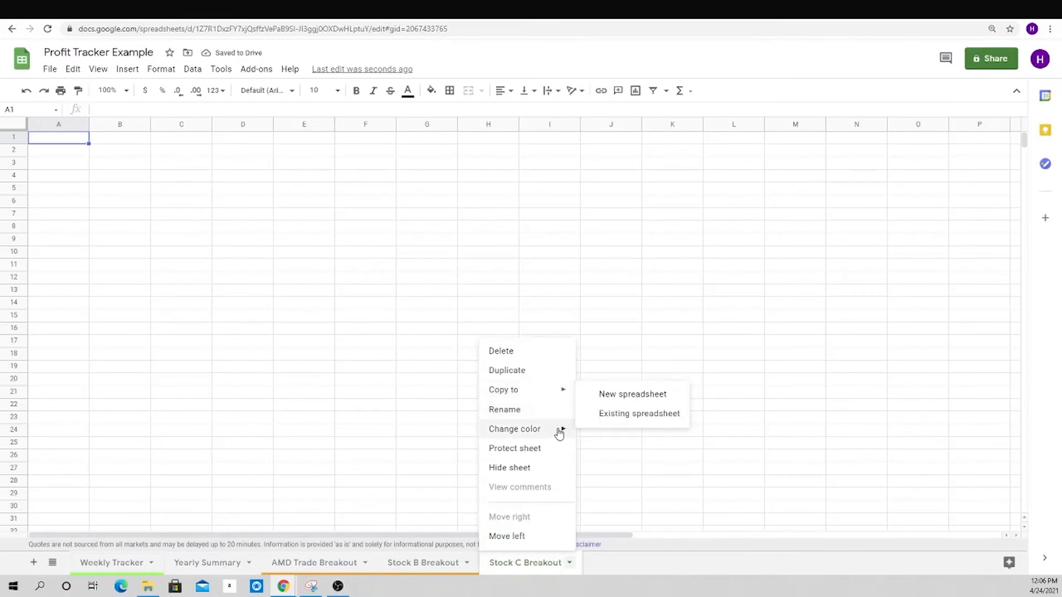
{"action": "mouse_move", "coordinate": [562, 429]}
{"action": "left_click", "coordinate": [616, 315]}
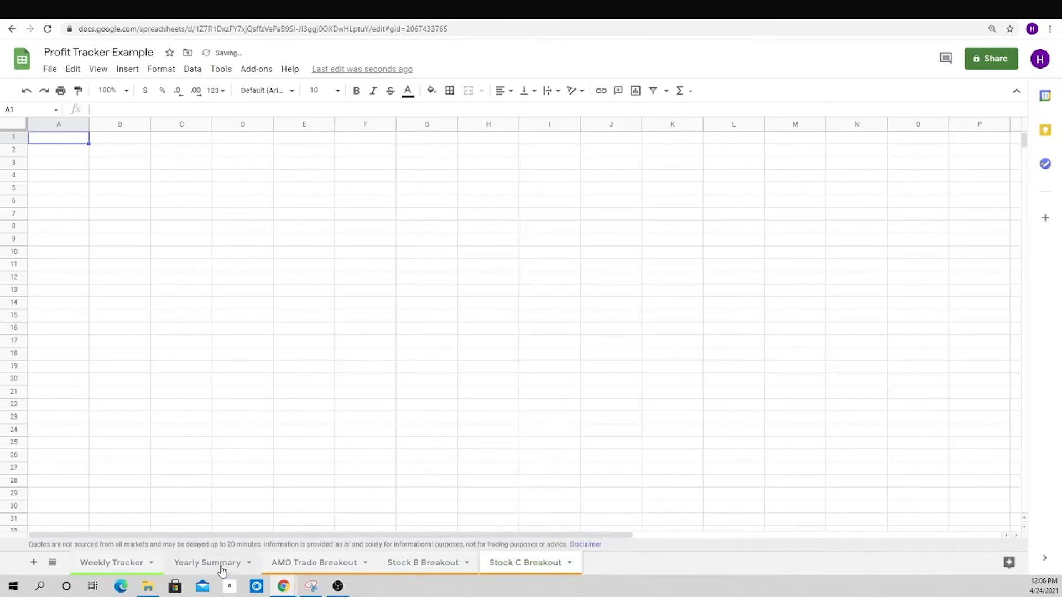
- Set the Yearly Summary sheet's tab color to bright green, matching the Weekly Tracker sheet
{"action": "left_click", "coordinate": [217, 564]}
{"action": "right_click", "coordinate": [218, 568]}
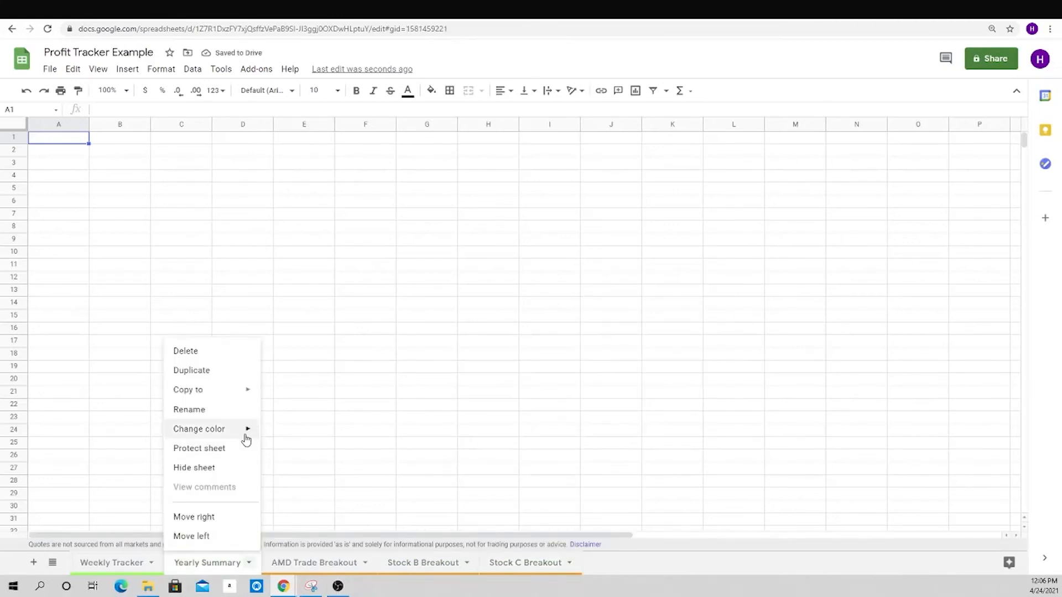
{"action": "mouse_move", "coordinate": [245, 434]}
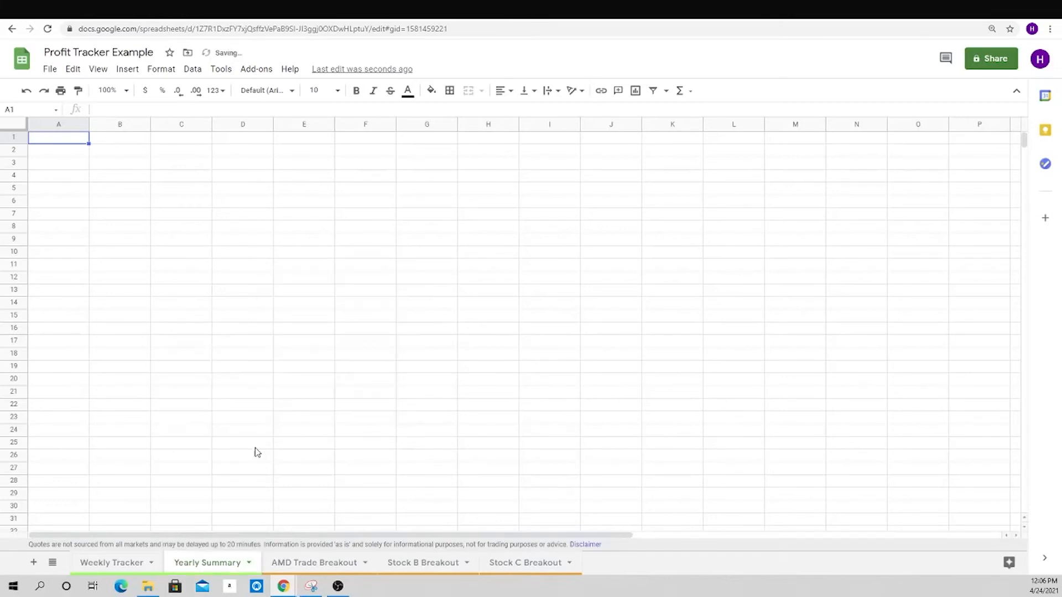
{"action": "left_click", "coordinate": [328, 315]}
- Switch to the HT Profit Tracker spreadsheet and examine the tables and charts on its 2021 YTD Summary sheet
{"action": "left_click", "coordinate": [282, 14]}
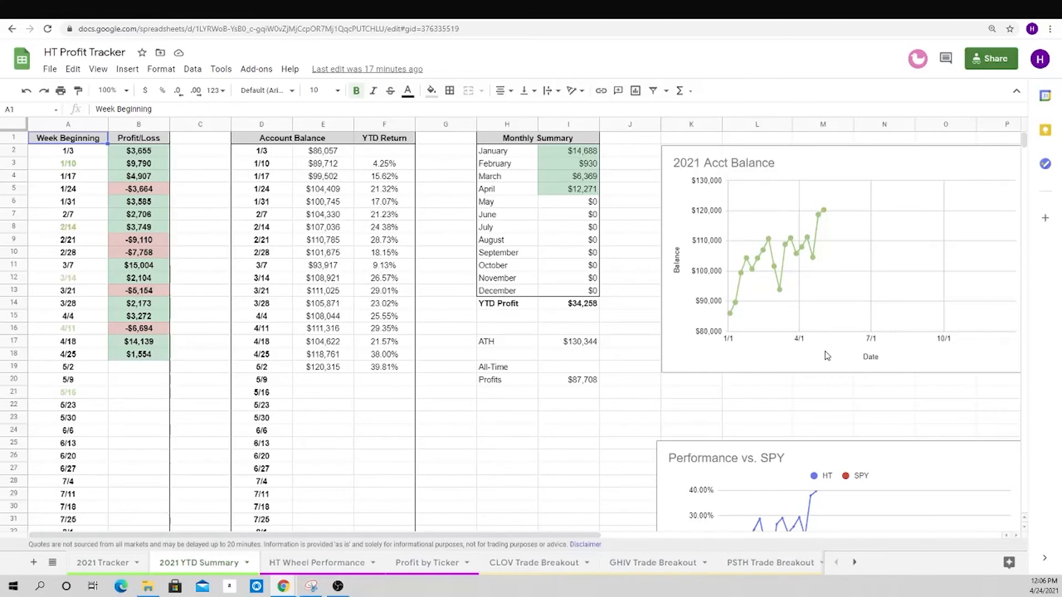
{"action": "scroll", "coordinate": [828, 362], "scroll_direction": "down", "scroll_amount": 4}
{"action": "scroll", "coordinate": [831, 367], "scroll_direction": "up", "scroll_amount": 2}
{"action": "scroll", "coordinate": [831, 367], "scroll_direction": "up", "scroll_amount": 3}
{"action": "scroll", "coordinate": [833, 368], "scroll_direction": "down", "scroll_amount": 2}
{"action": "scroll", "coordinate": [833, 369], "scroll_direction": "up", "scroll_amount": 2}
{"action": "scroll", "coordinate": [761, 339], "scroll_direction": "down", "scroll_amount": 2}
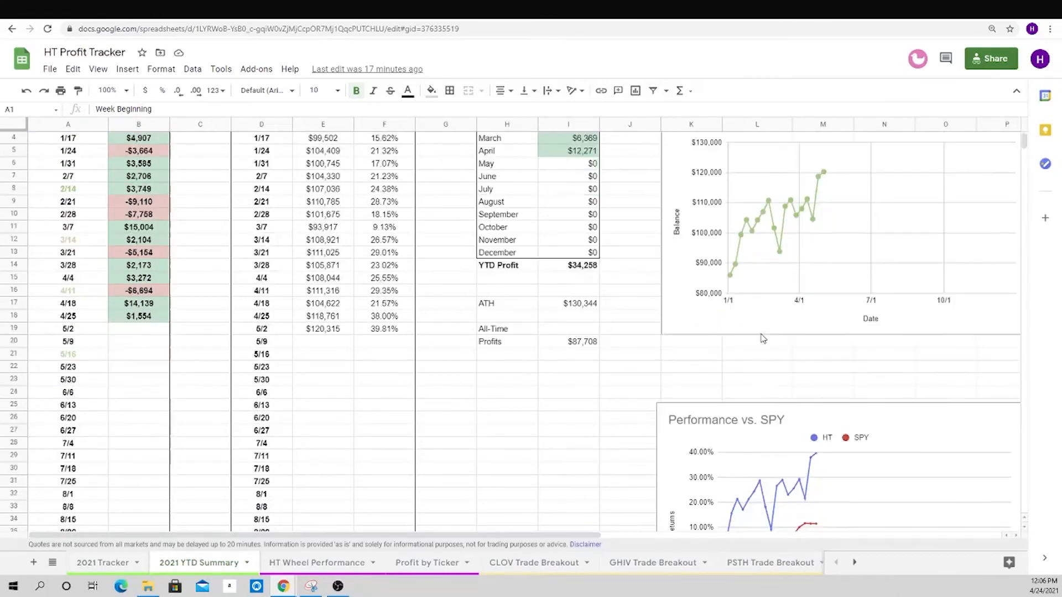
{"action": "scroll", "coordinate": [772, 332], "scroll_direction": "up", "scroll_amount": 2}
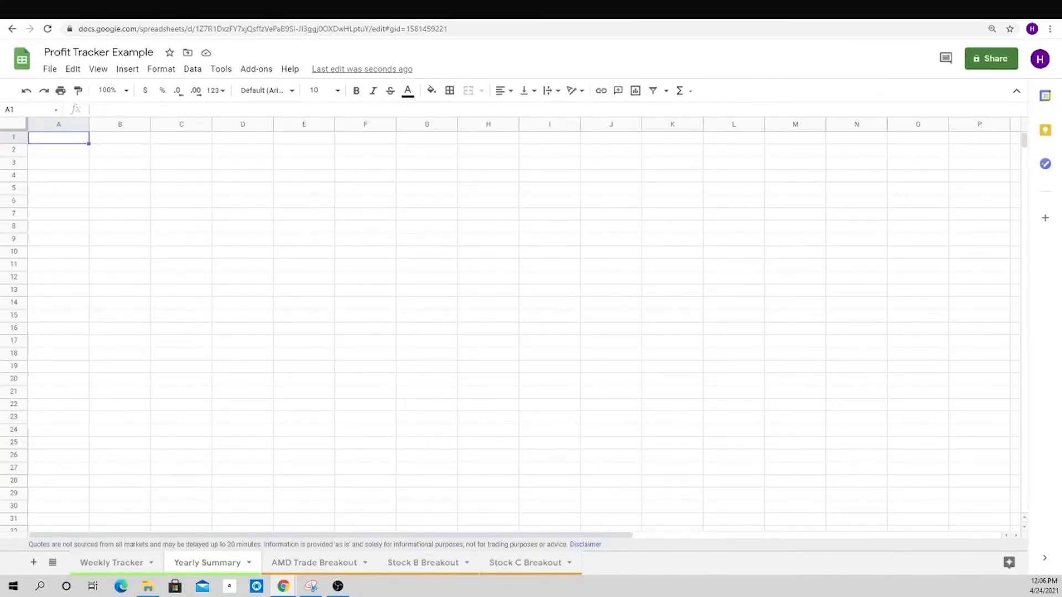
- Check the Weekly Tracker sheet, then paste the copied weekly profit, account balance and YTD return tables into Yearly Summary from A1
{"action": "left_click", "coordinate": [135, 563]}
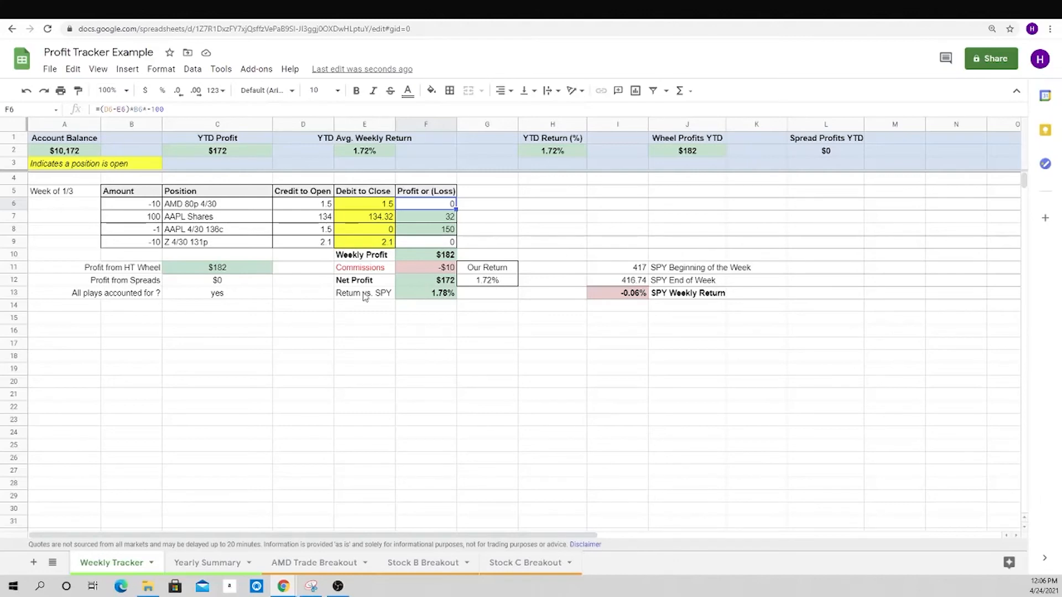
{"action": "left_click", "coordinate": [208, 567]}
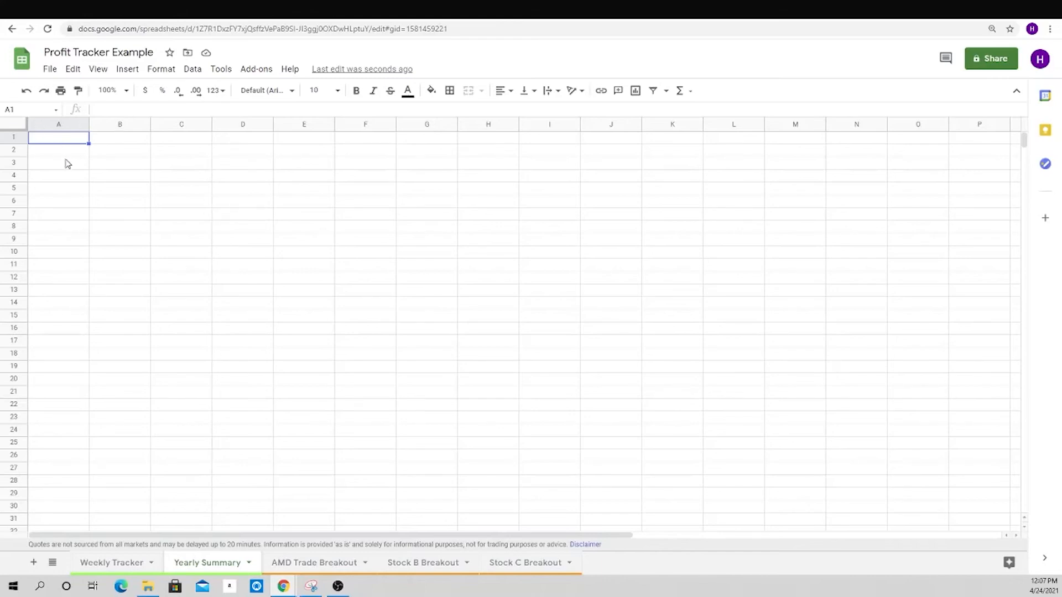
{"action": "key", "text": "ctrl+v"}
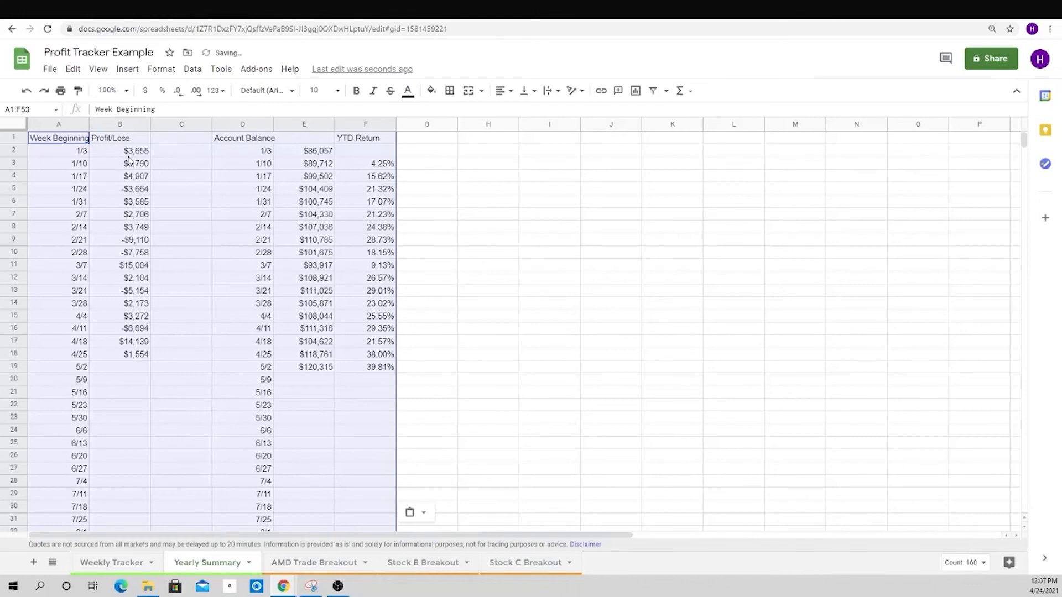
{"action": "left_click", "coordinate": [186, 177]}
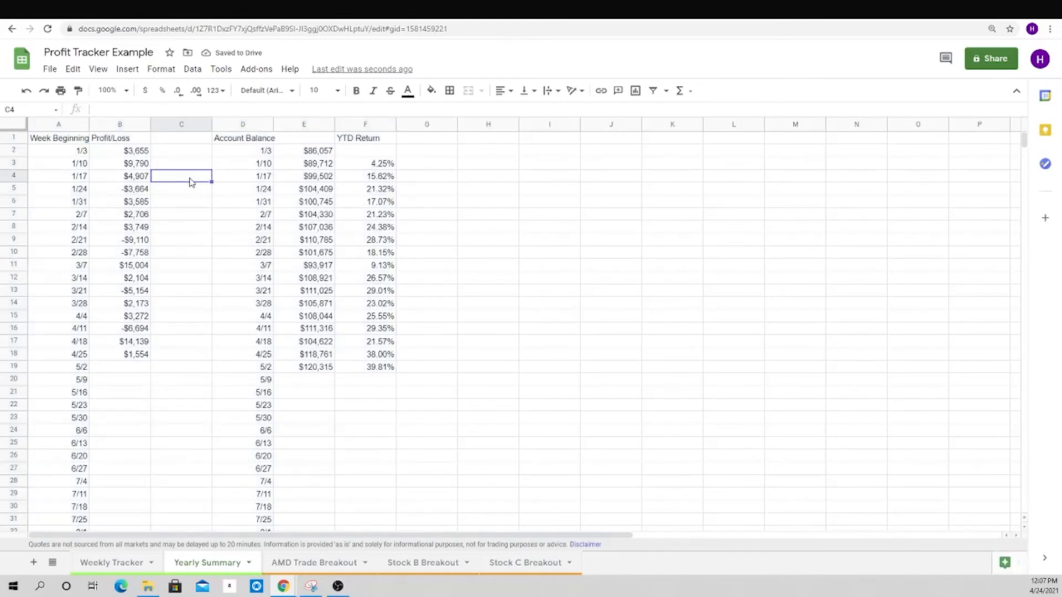
- Bold and center the Week Beginning and Profit/Loss headers in A1:B1
{"action": "left_click_drag", "start_coordinate": [65, 140], "coordinate": [121, 139]}
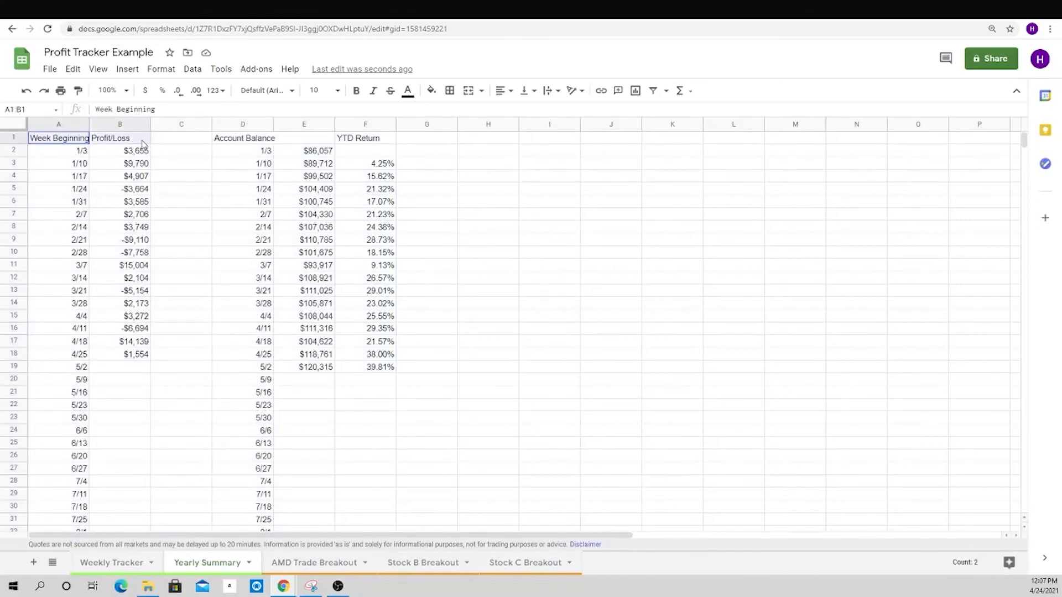
{"action": "key", "text": "ctrl+b"}
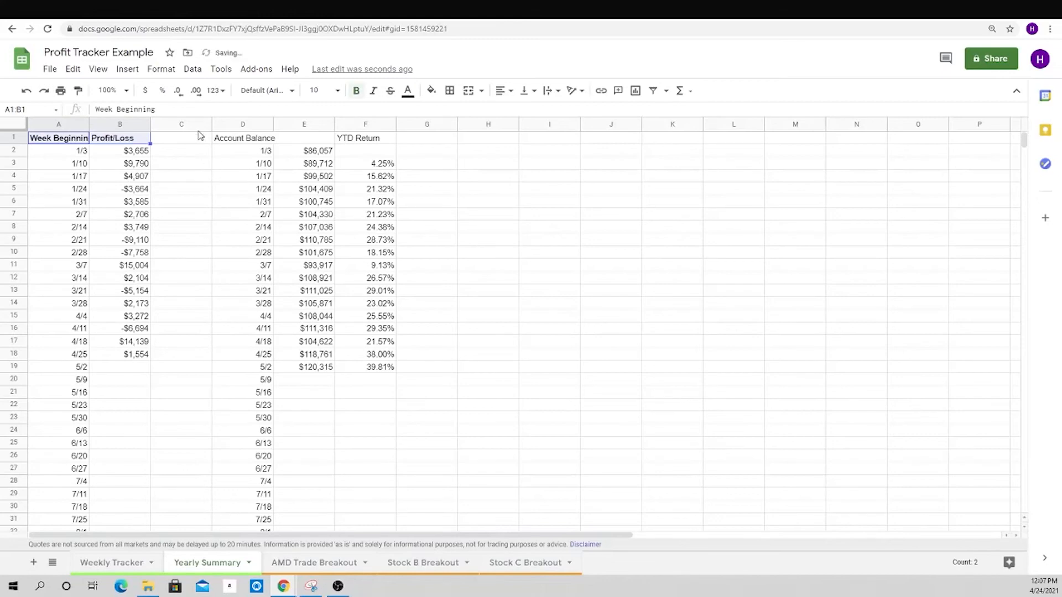
{"action": "left_click", "coordinate": [502, 90]}
{"action": "left_click", "coordinate": [518, 113]}
- Center all contents of columns A and B and make them bold
{"action": "left_click_drag", "start_coordinate": [75, 125], "coordinate": [128, 127]}
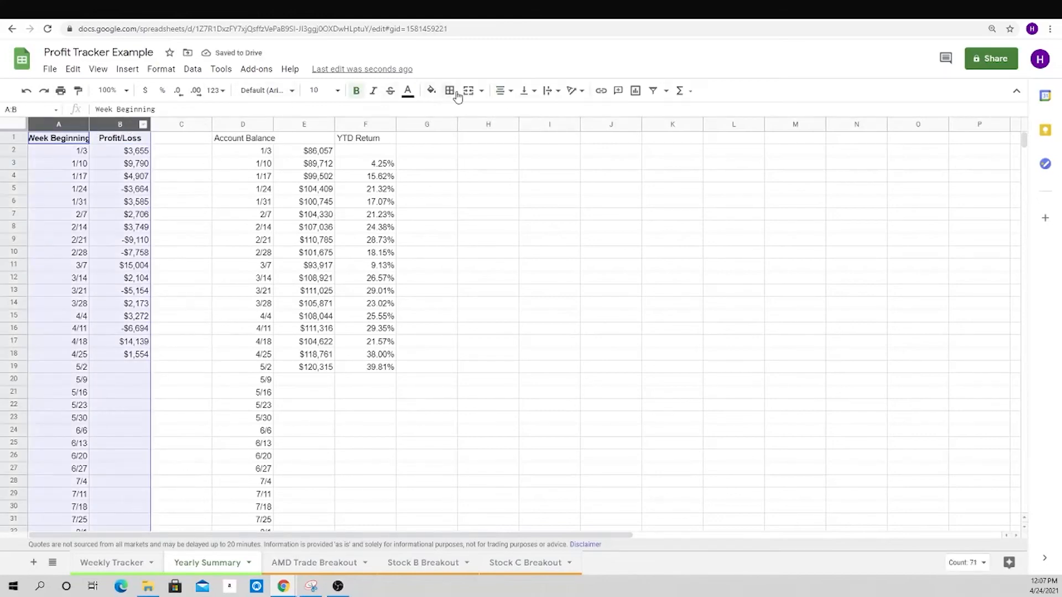
{"action": "left_click", "coordinate": [501, 90]}
{"action": "left_click", "coordinate": [516, 113]}
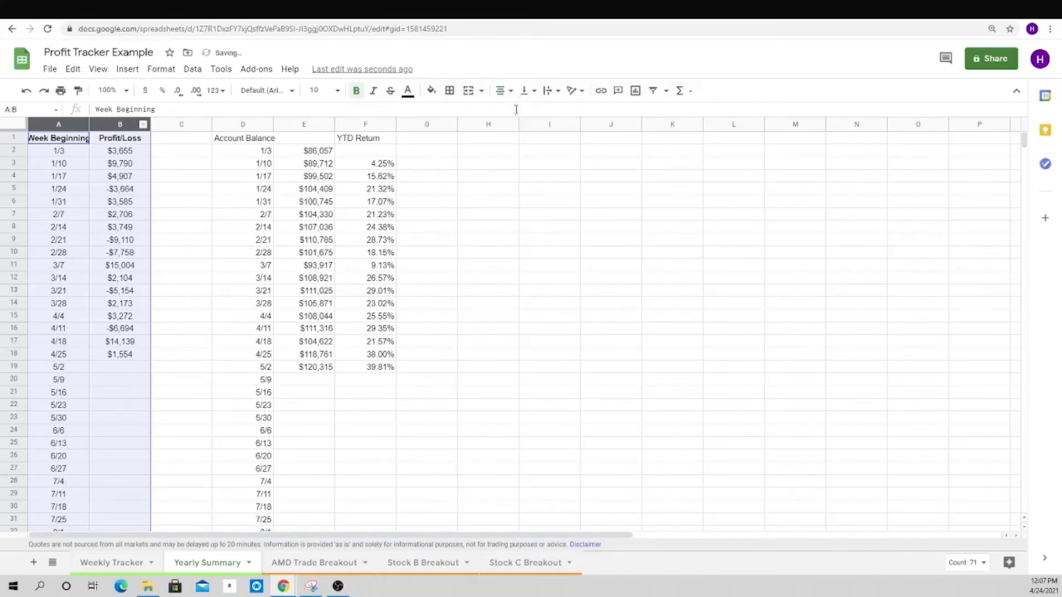
{"action": "key", "text": "ctrl+b"}
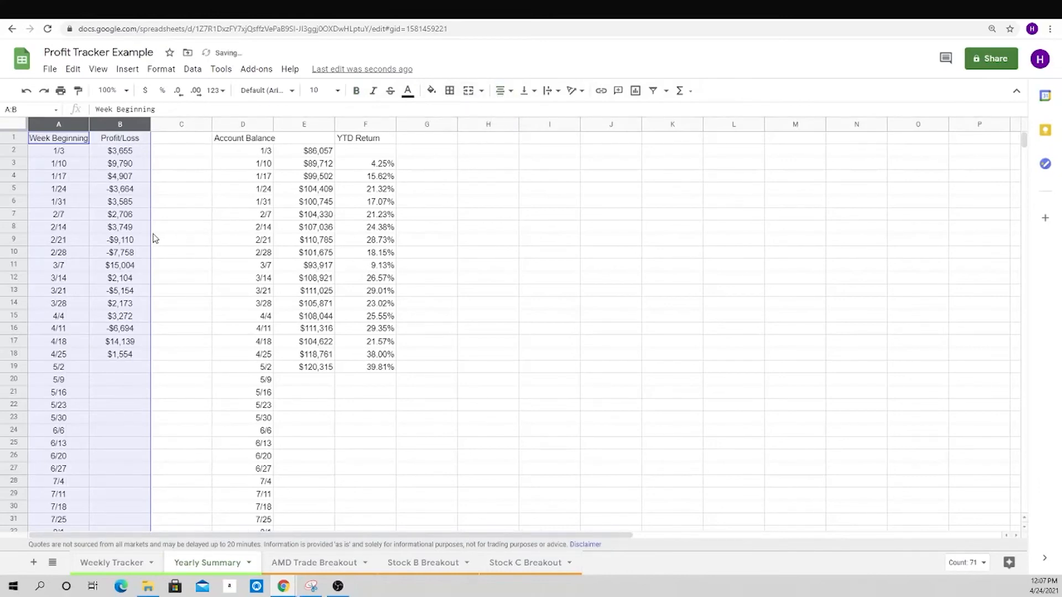
{"action": "key", "text": "ctrl+b"}
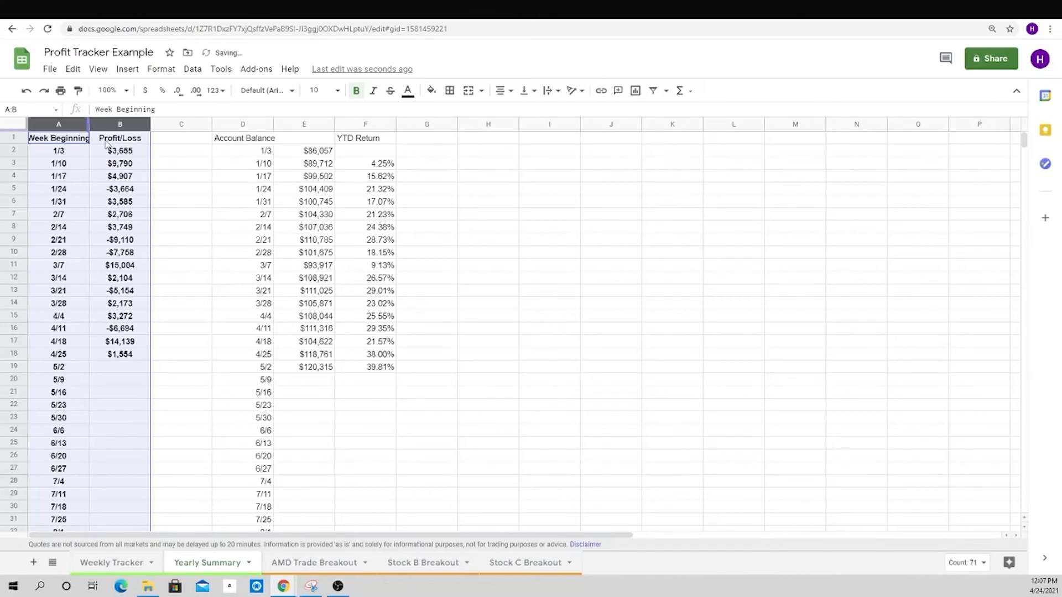
{"action": "left_click", "coordinate": [168, 165]}
- Widen columns A and B to fit their headers and fill A1:B1 with light gray
{"action": "left_click_drag", "start_coordinate": [89, 124], "coordinate": [143, 144]}
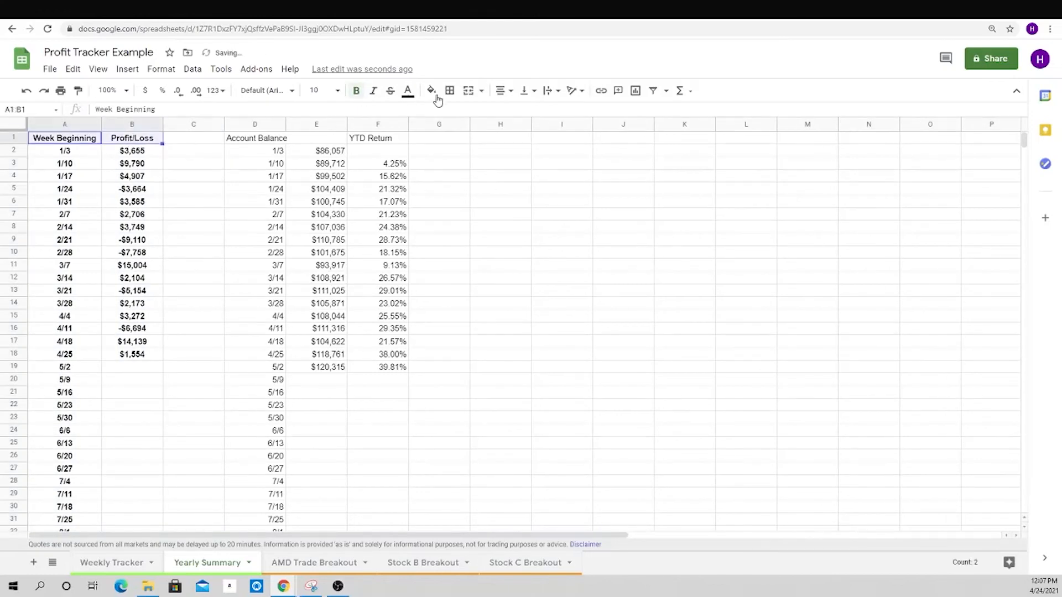
{"action": "left_click", "coordinate": [434, 93]}
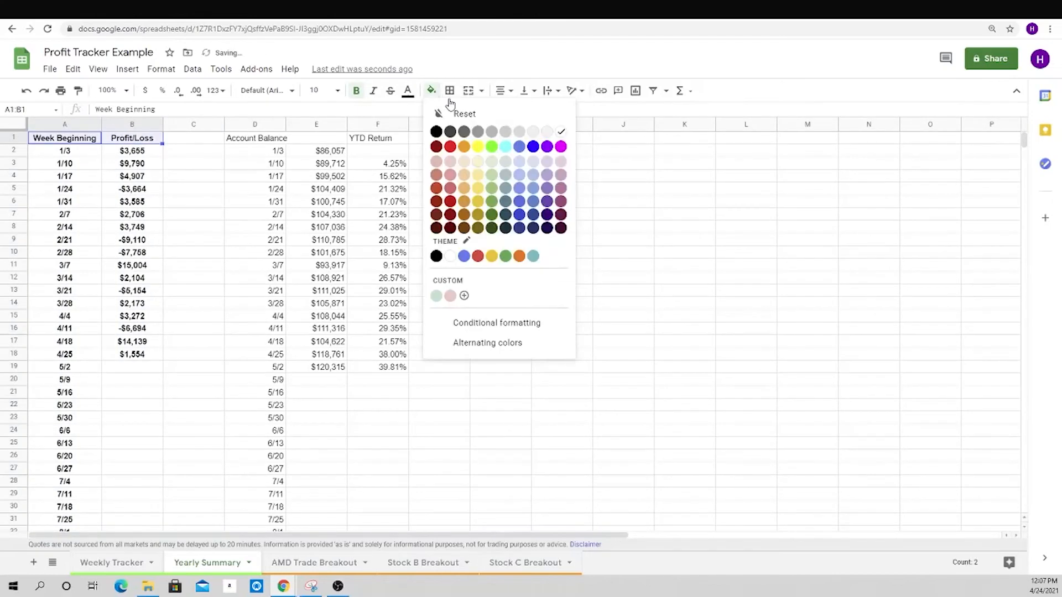
{"action": "left_click", "coordinate": [520, 133]}
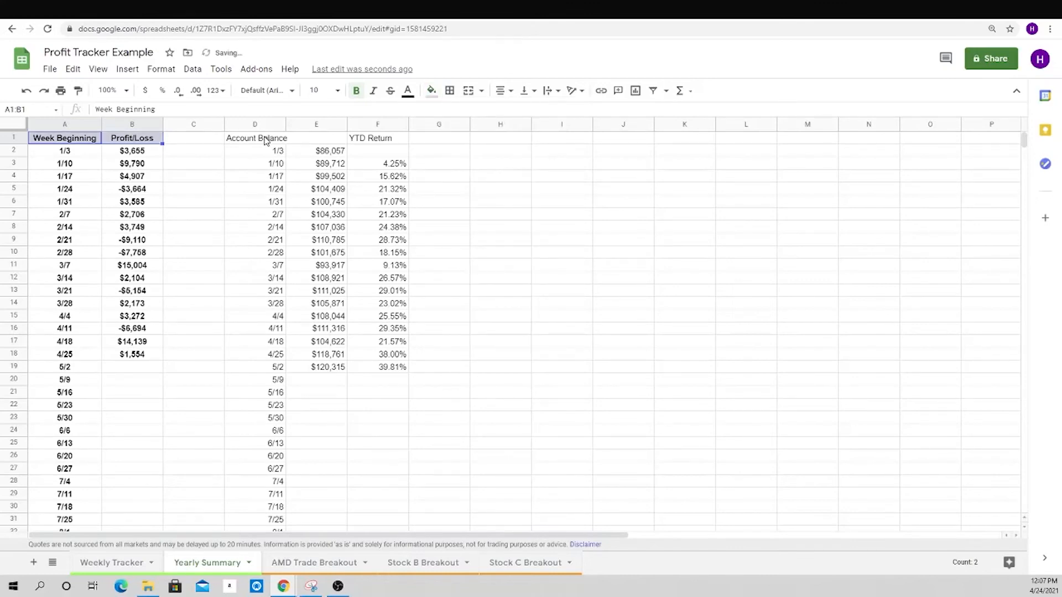
- Fill the Account Balance and YTD Return header cells D1:F1 with light gray and make them bold
{"action": "left_click_drag", "start_coordinate": [265, 141], "coordinate": [368, 145]}
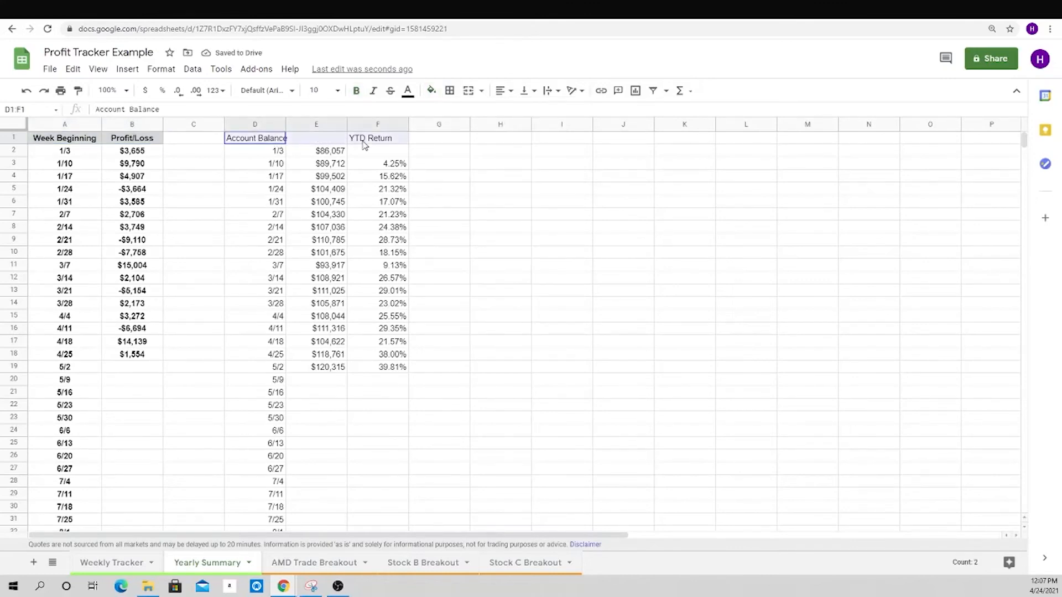
{"action": "left_click", "coordinate": [430, 91]}
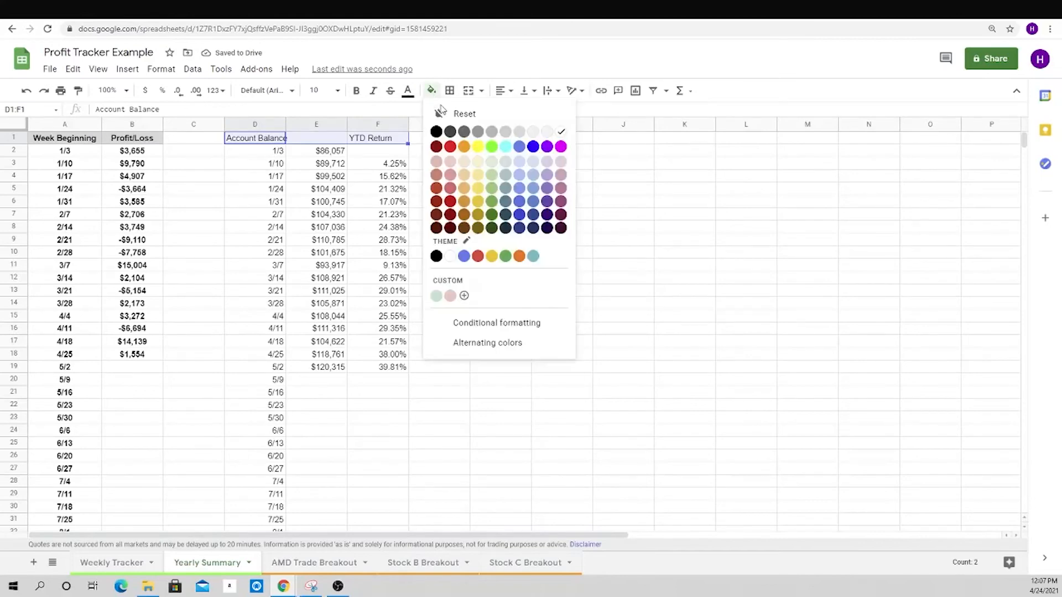
{"action": "left_click", "coordinate": [518, 135]}
{"action": "key", "text": "ctrl+b"}
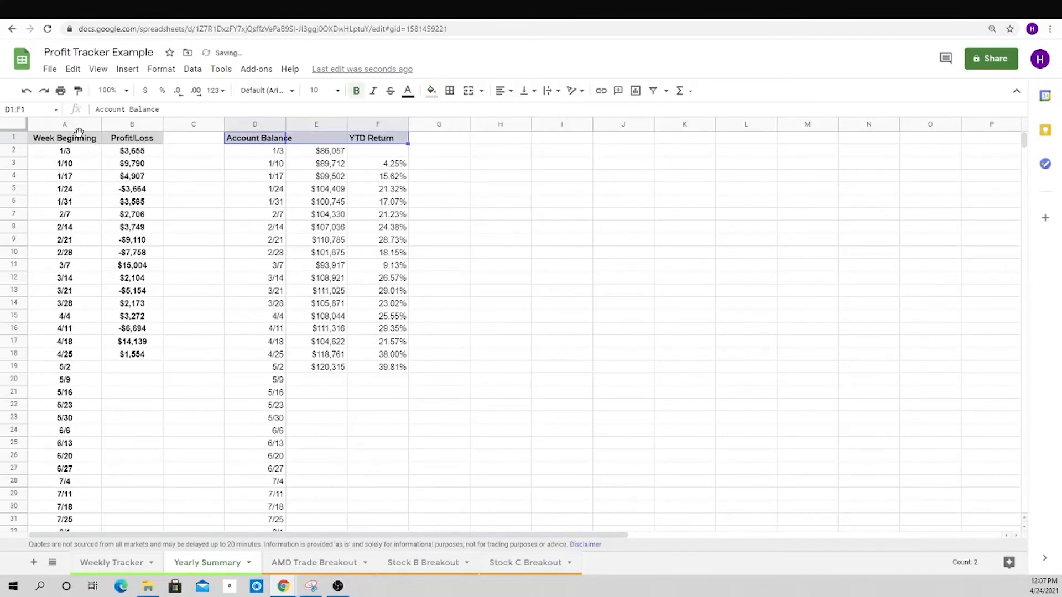
- Apply all borders to the weekly profit/loss table in A1:B53
{"action": "left_click_drag", "start_coordinate": [80, 138], "coordinate": [131, 523]}
{"action": "left_click_drag", "start_coordinate": [131, 404], "coordinate": [135, 331]}
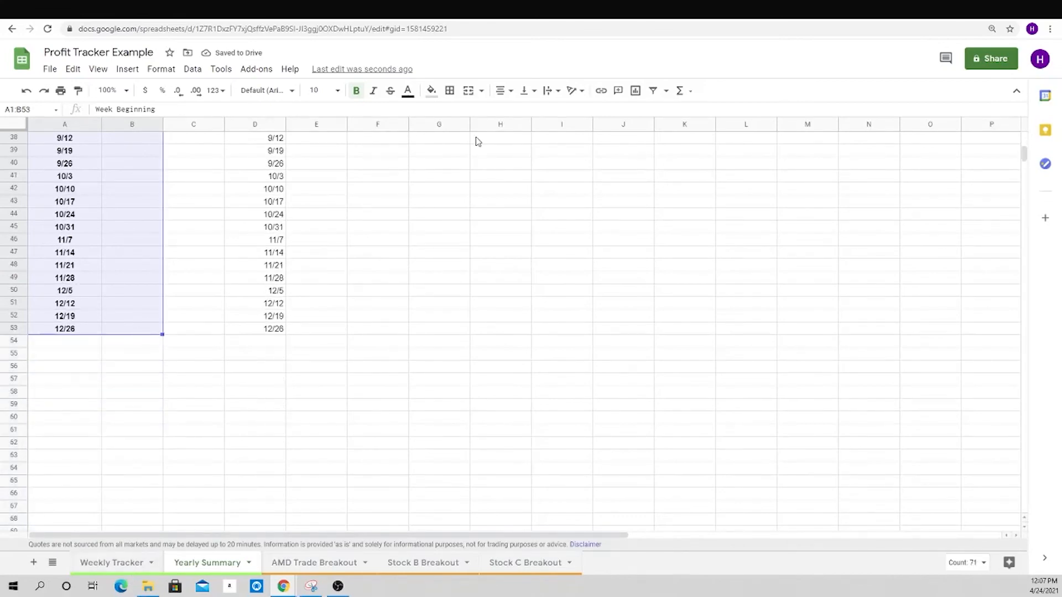
{"action": "left_click", "coordinate": [453, 91]}
{"action": "left_click", "coordinate": [454, 113]}
{"action": "scroll", "coordinate": [282, 211], "scroll_direction": "up", "scroll_amount": 10}
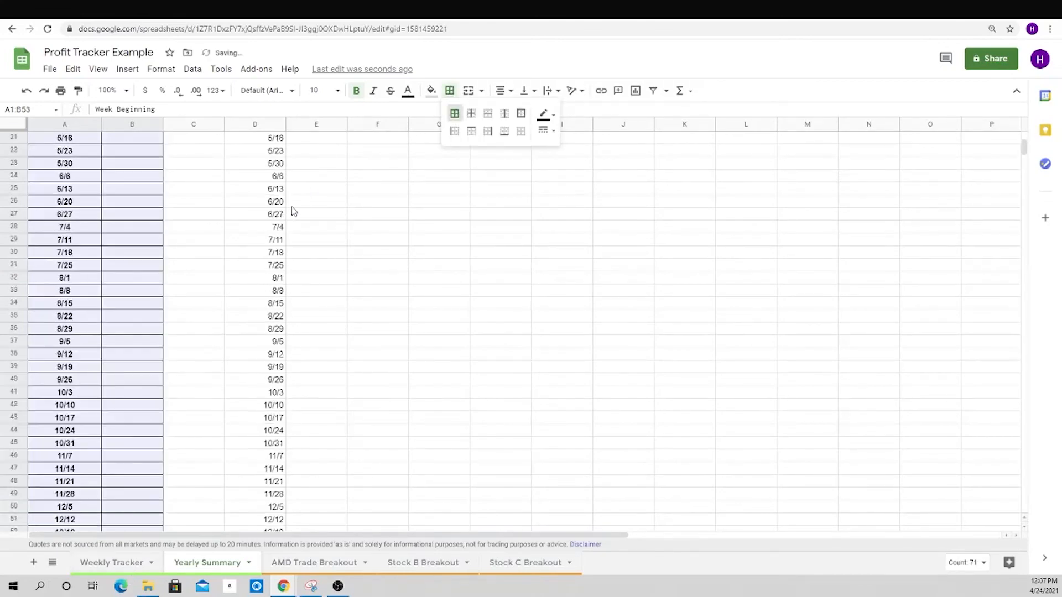
{"action": "scroll", "coordinate": [270, 214], "scroll_direction": "up", "scroll_amount": 1}
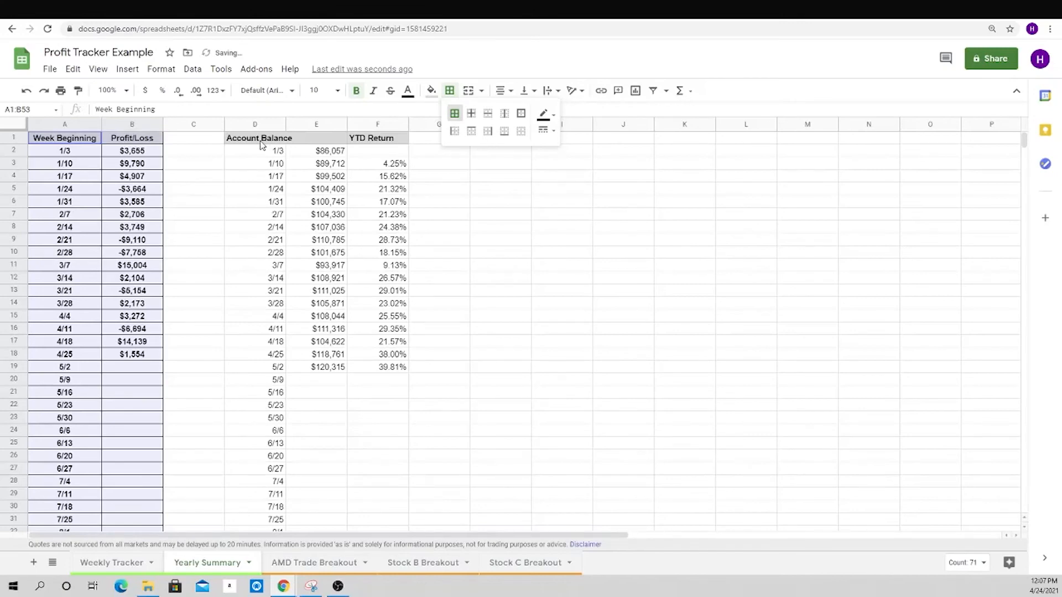
- Apply an outer border around the account balance and YTD return table in D1:F53
{"action": "left_click_drag", "start_coordinate": [261, 142], "coordinate": [370, 173]}
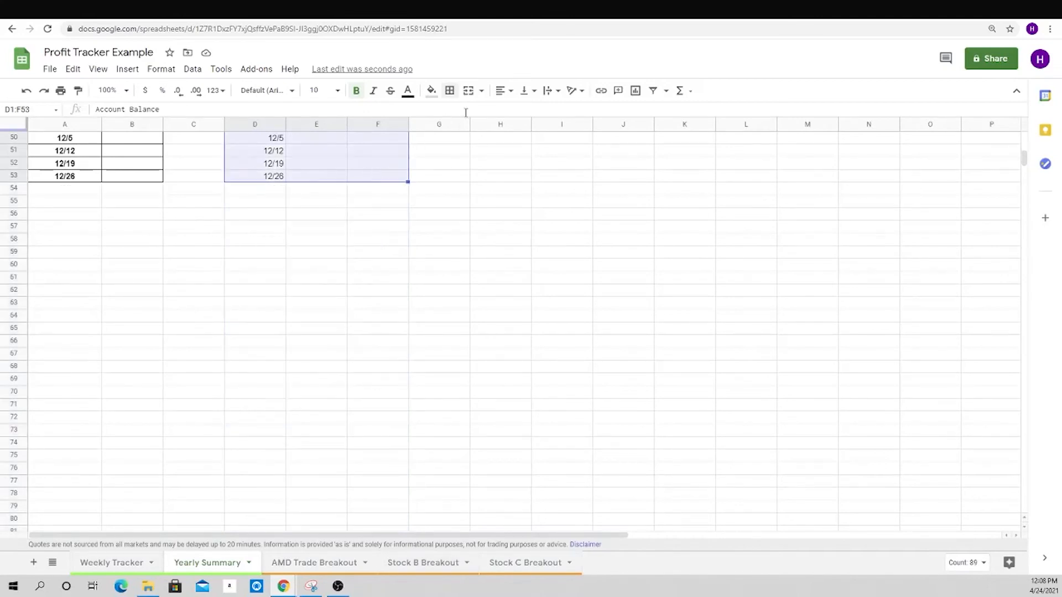
{"action": "left_click", "coordinate": [450, 90]}
{"action": "left_click", "coordinate": [521, 114]}
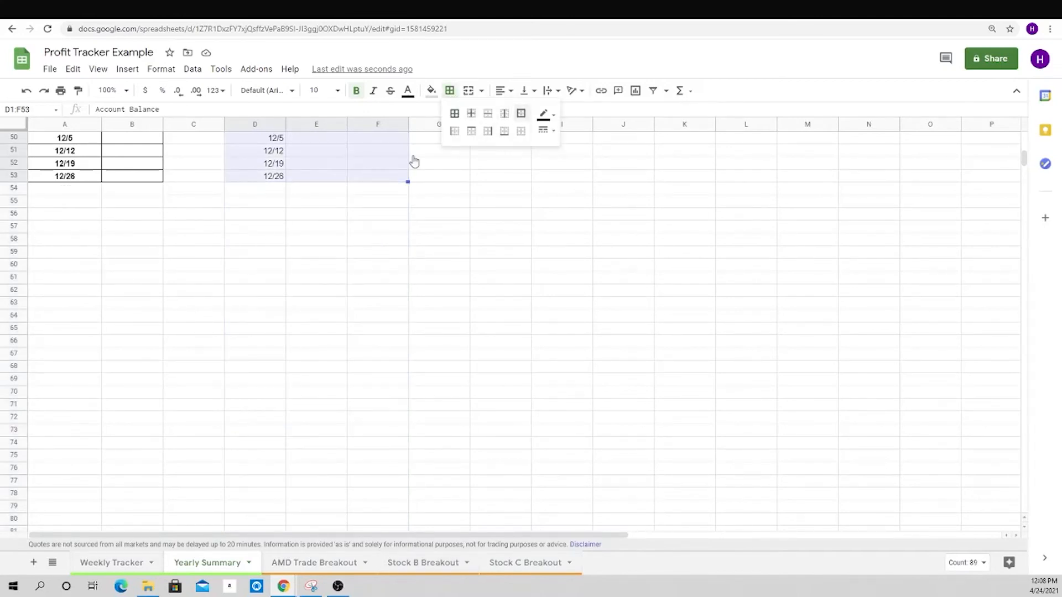
{"action": "left_click", "coordinate": [182, 216]}
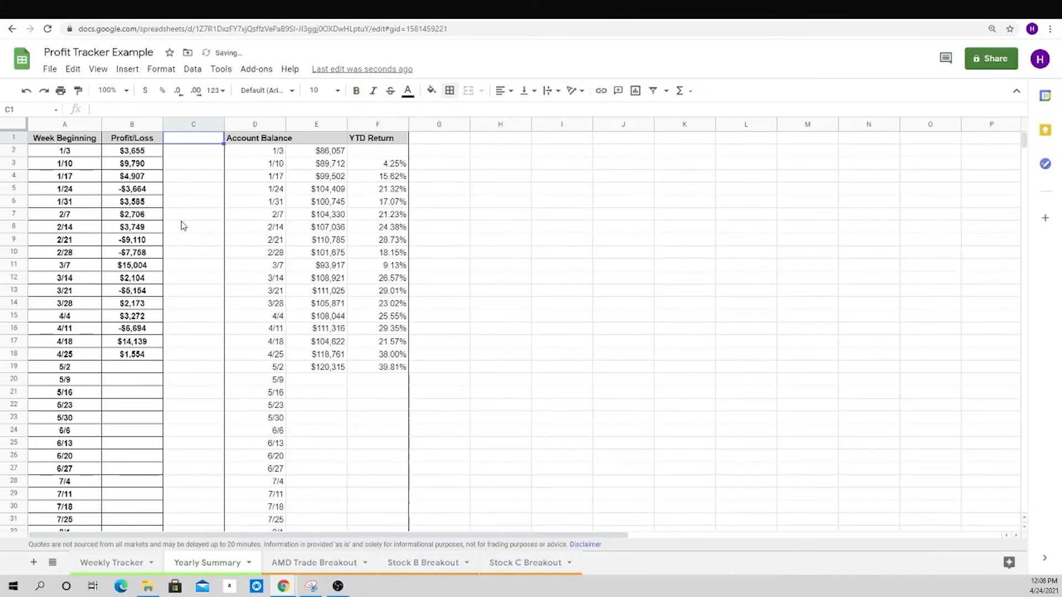
- Merge D1:E1 horizontally and center the Account Balance header
{"action": "left_click_drag", "start_coordinate": [264, 141], "coordinate": [319, 144]}
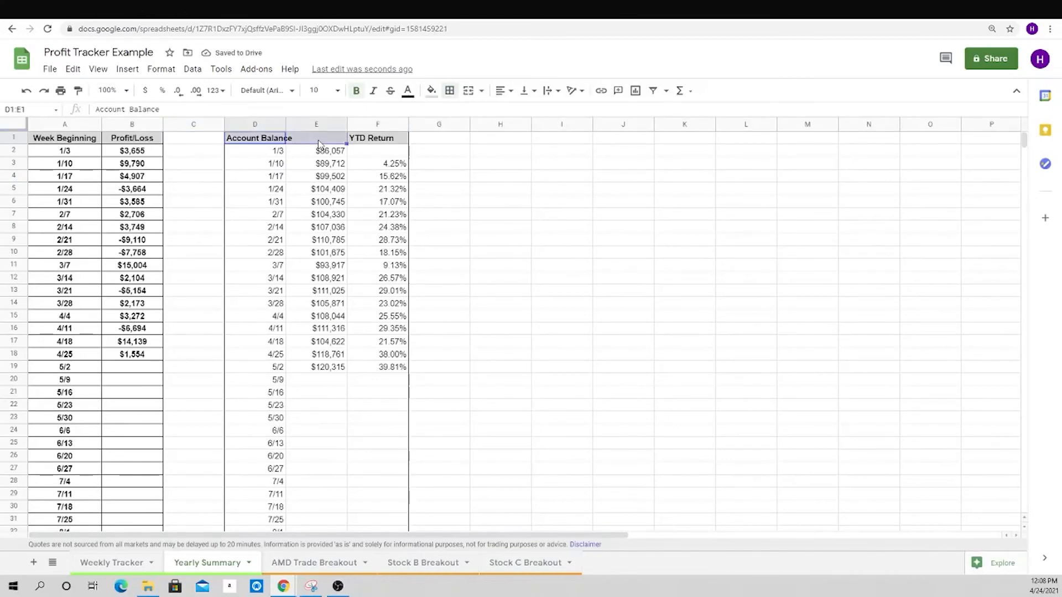
{"action": "left_click", "coordinate": [161, 69]}
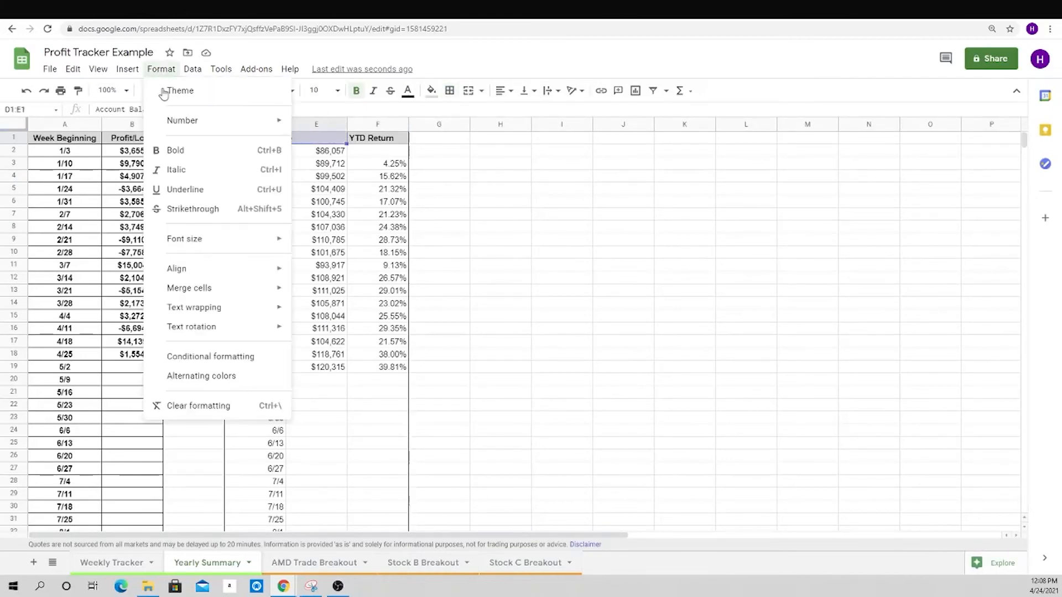
{"action": "mouse_move", "coordinate": [261, 287]}
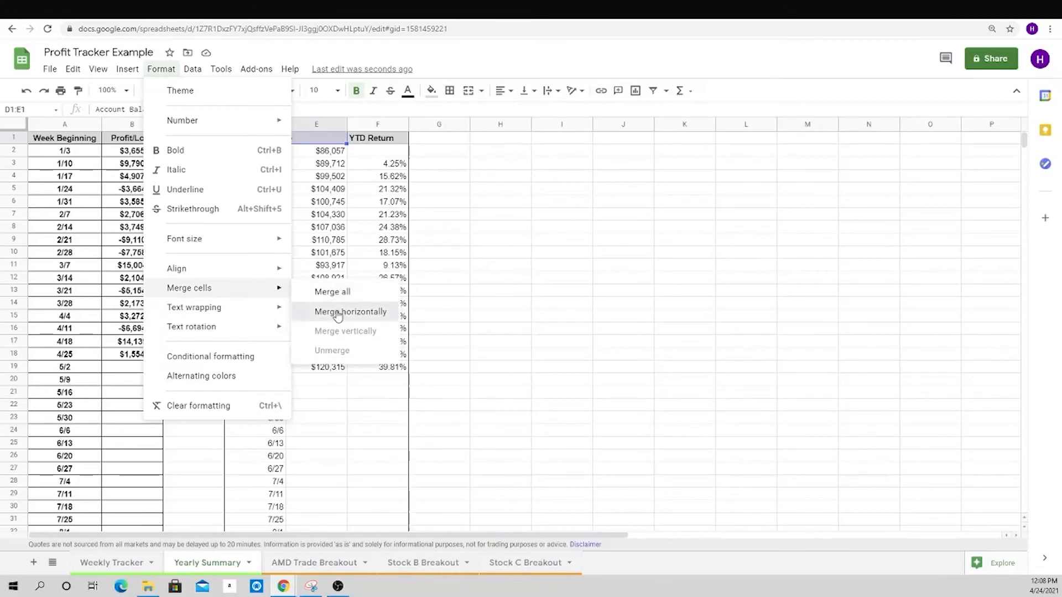
{"action": "left_click", "coordinate": [338, 313]}
{"action": "left_click", "coordinate": [500, 202]}
{"action": "left_click", "coordinate": [267, 143]}
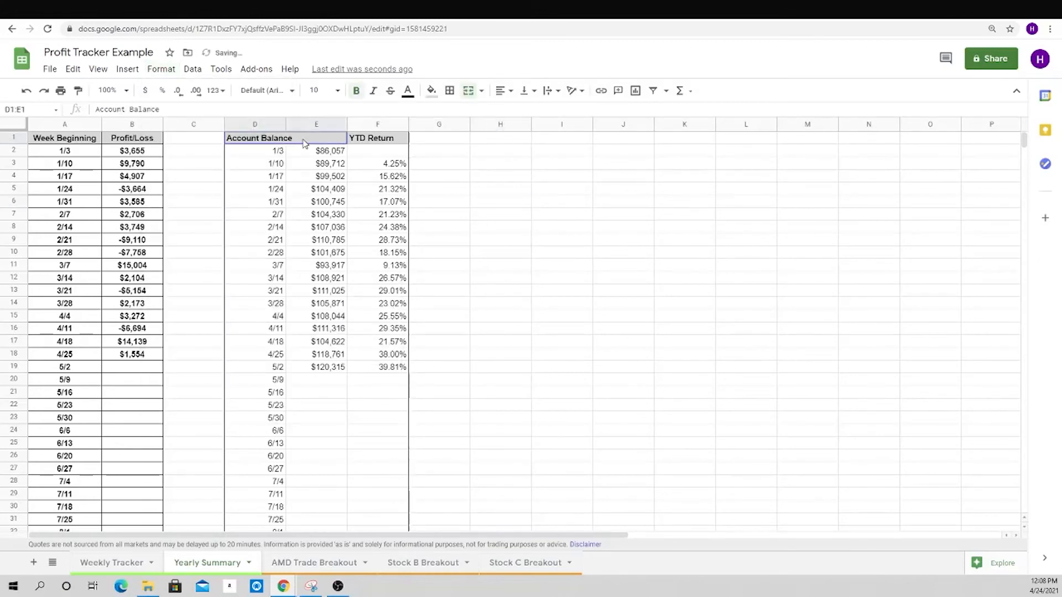
{"action": "left_click", "coordinate": [502, 91]}
{"action": "left_click", "coordinate": [517, 112]}
{"action": "left_click", "coordinate": [453, 217]}
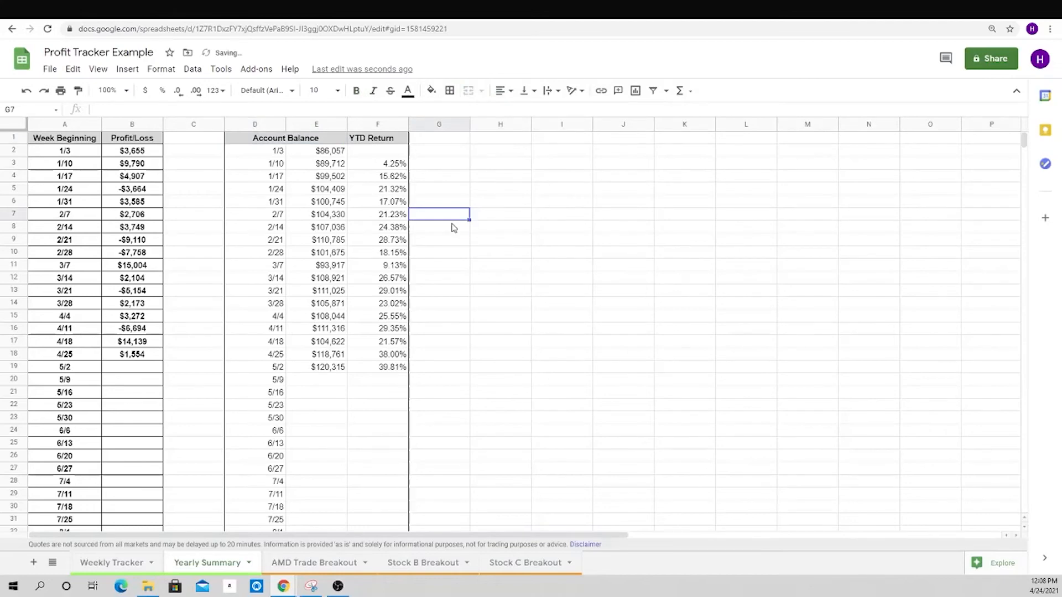
- Add a conditional formatting rule to column B that gives values greater than 0 the default green fill
{"action": "left_click", "coordinate": [135, 124]}
{"action": "left_click", "coordinate": [154, 69]}
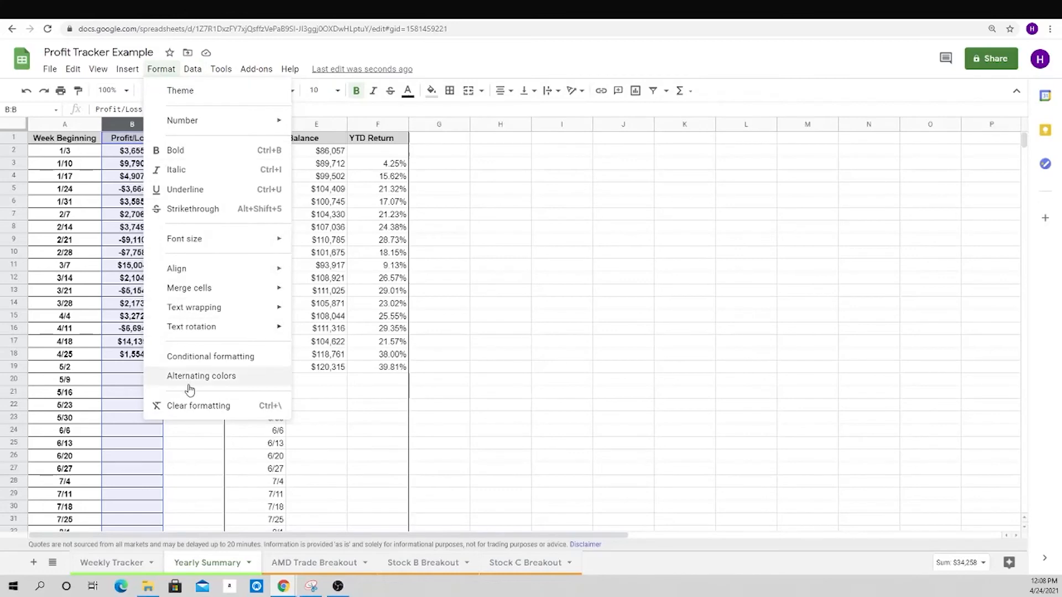
{"action": "left_click", "coordinate": [259, 358]}
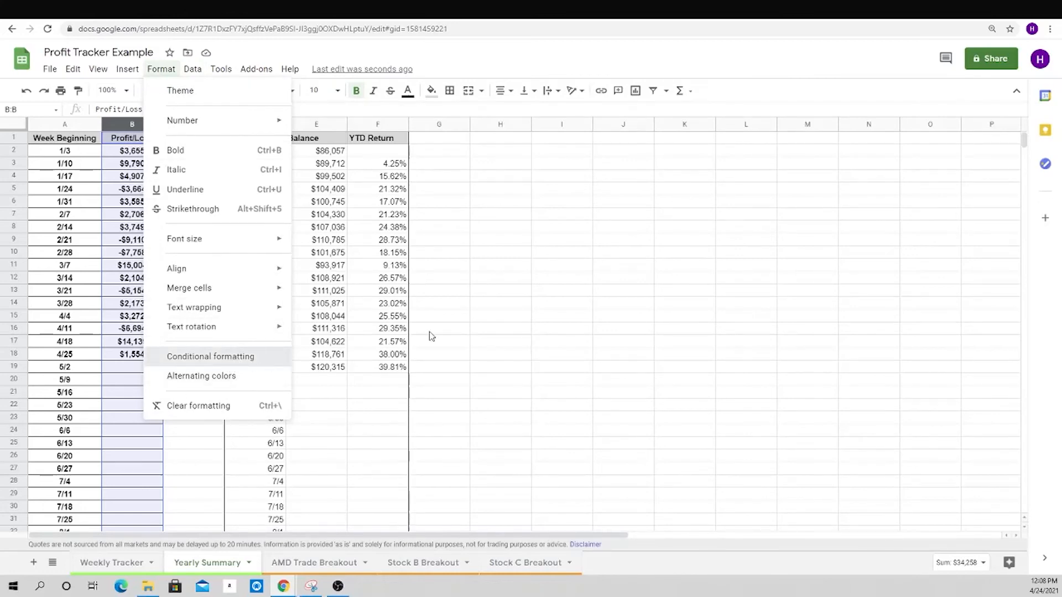
{"action": "left_click", "coordinate": [937, 263]}
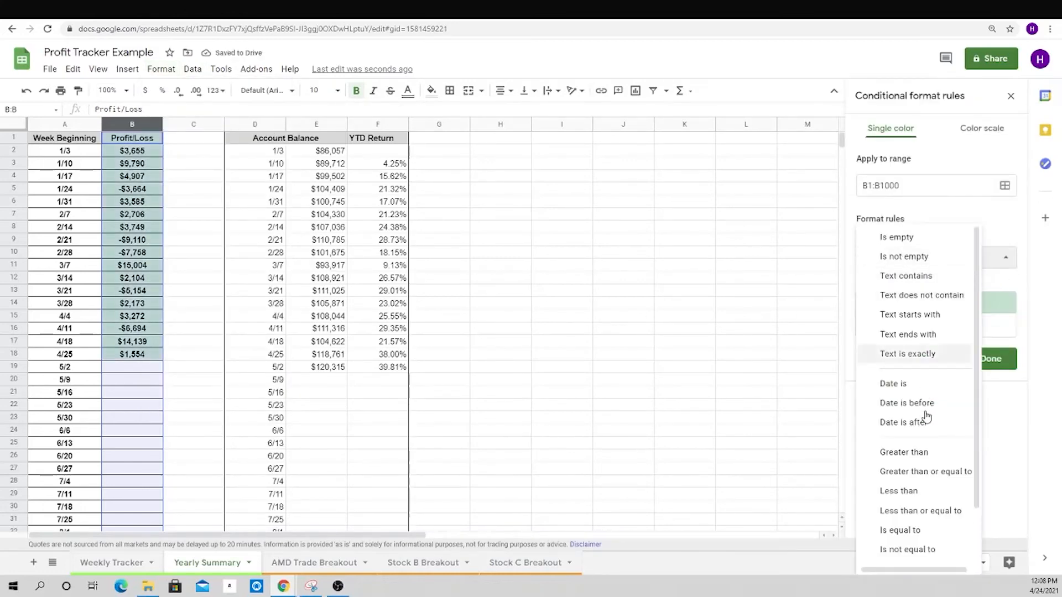
{"action": "left_click", "coordinate": [921, 449]}
{"action": "left_click", "coordinate": [896, 285]}
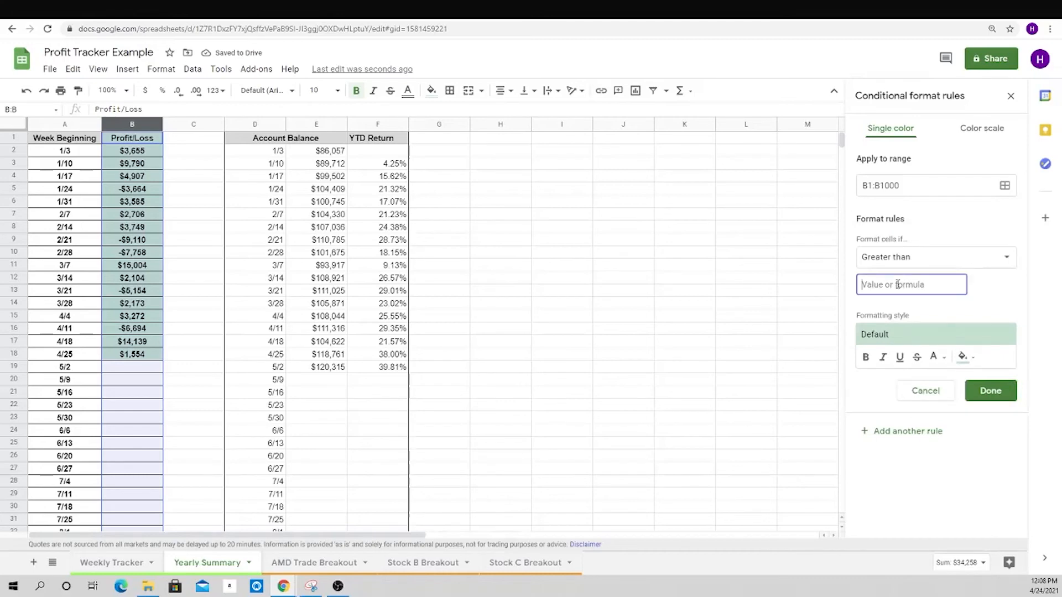
{"action": "type", "text": "0"}
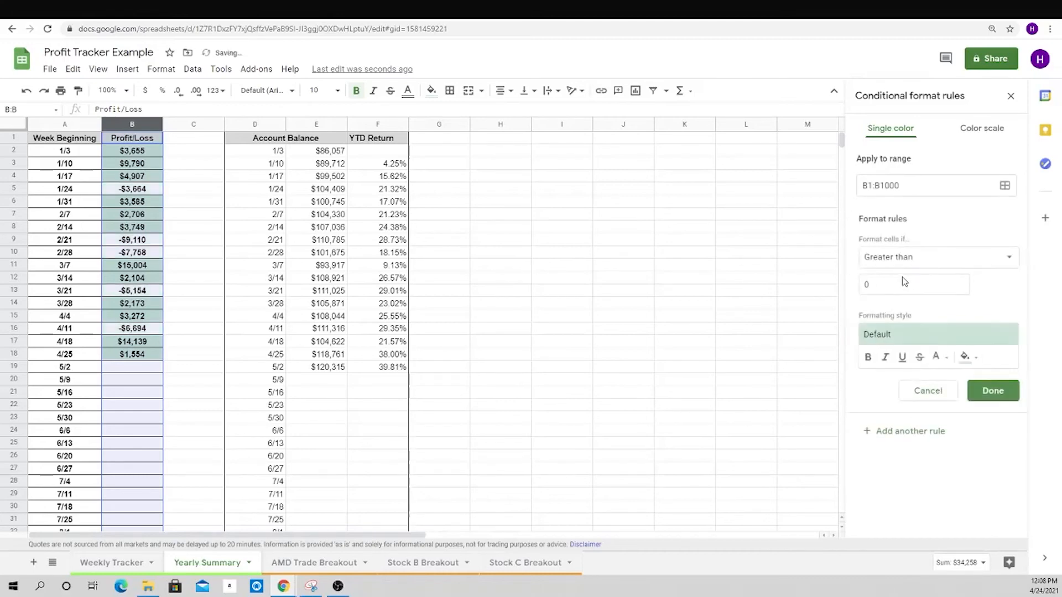
- Add a second conditional formatting rule to column B for values less than 0, using the custom light red as text color
{"action": "left_click", "coordinate": [912, 259]}
{"action": "left_click", "coordinate": [907, 308]}
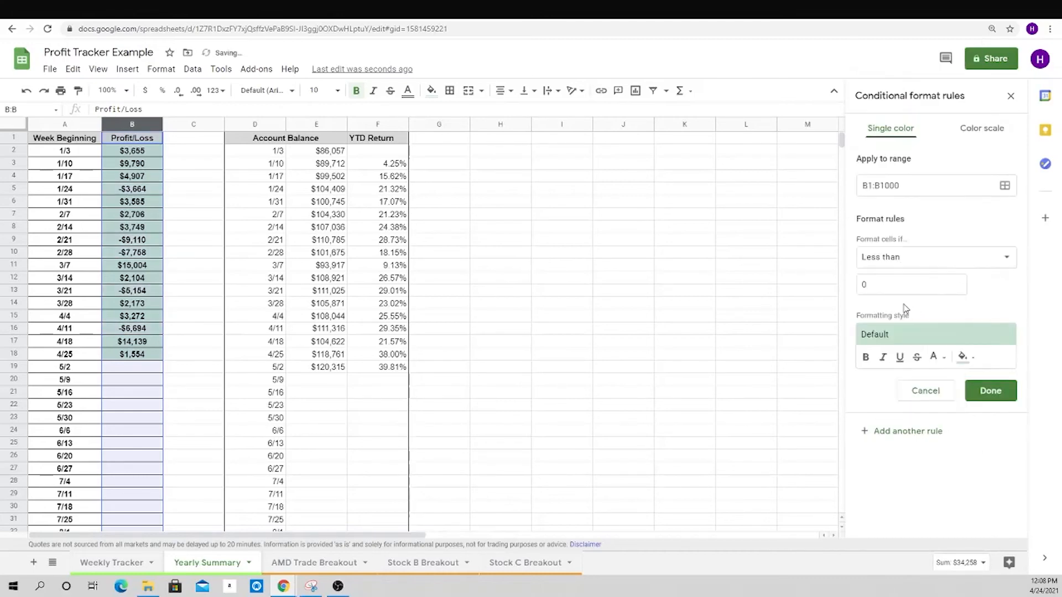
{"action": "left_click", "coordinate": [964, 358]}
{"action": "left_click", "coordinate": [853, 339]}
{"action": "left_click", "coordinate": [963, 357]}
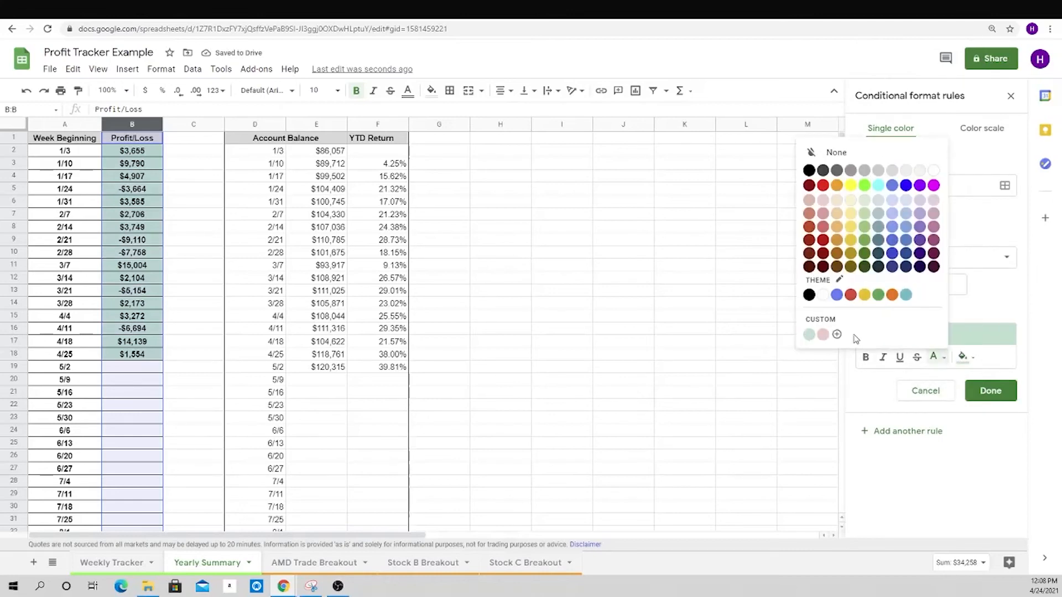
{"action": "left_click", "coordinate": [823, 335]}
{"action": "left_click", "coordinate": [991, 391]}
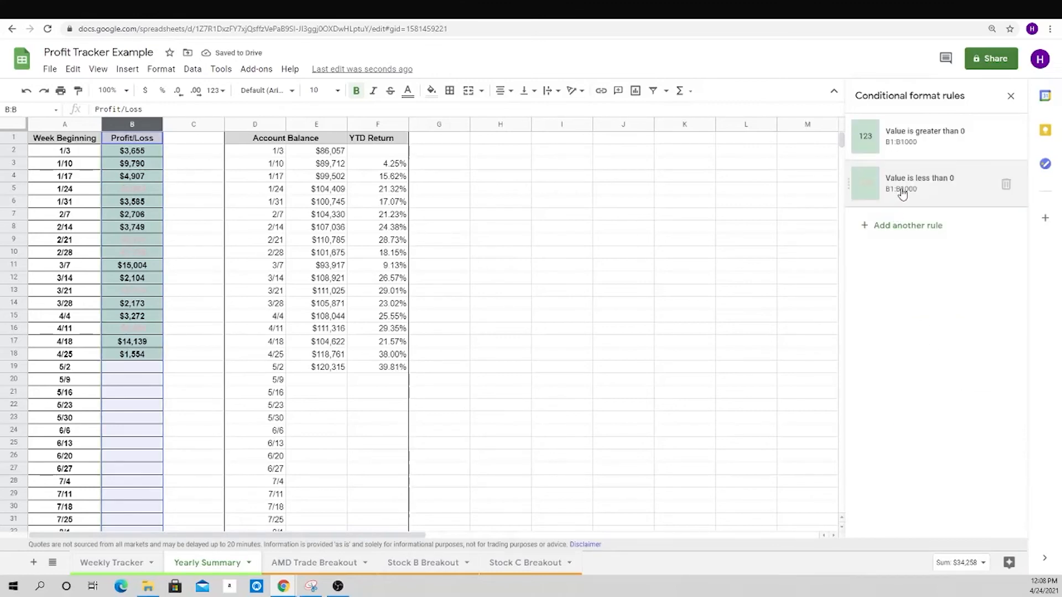
- Edit column B's less-than-0 conditional formatting rule to use the custom light red fill with black text
{"action": "left_click", "coordinate": [935, 183]}
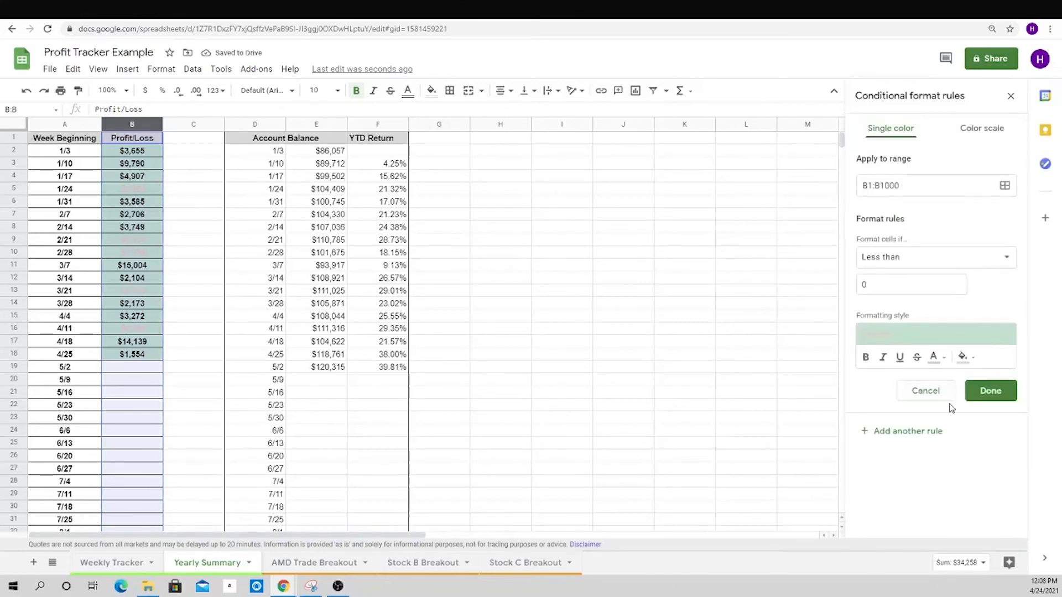
{"action": "left_click", "coordinate": [964, 358]}
{"action": "left_click", "coordinate": [965, 361]}
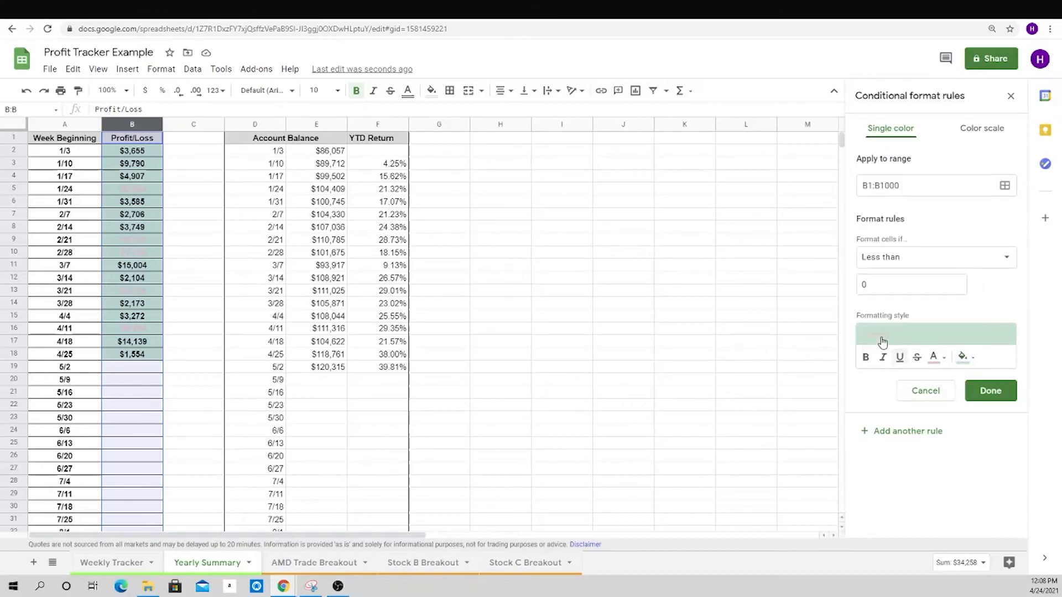
{"action": "left_click", "coordinate": [963, 360]}
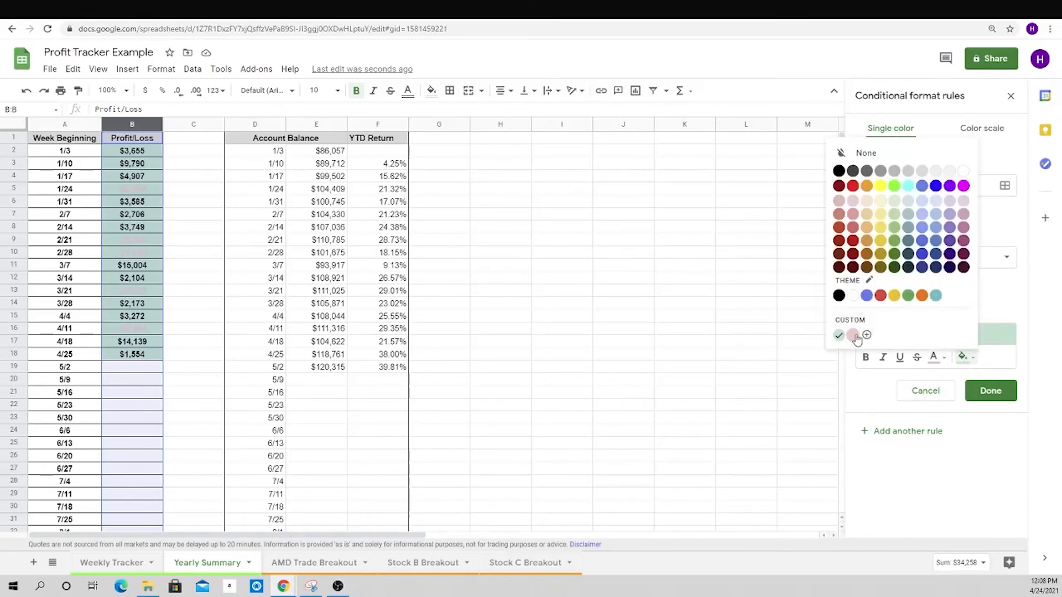
{"action": "left_click", "coordinate": [852, 335]}
{"action": "left_click", "coordinate": [934, 358]}
{"action": "left_click", "coordinate": [872, 299]}
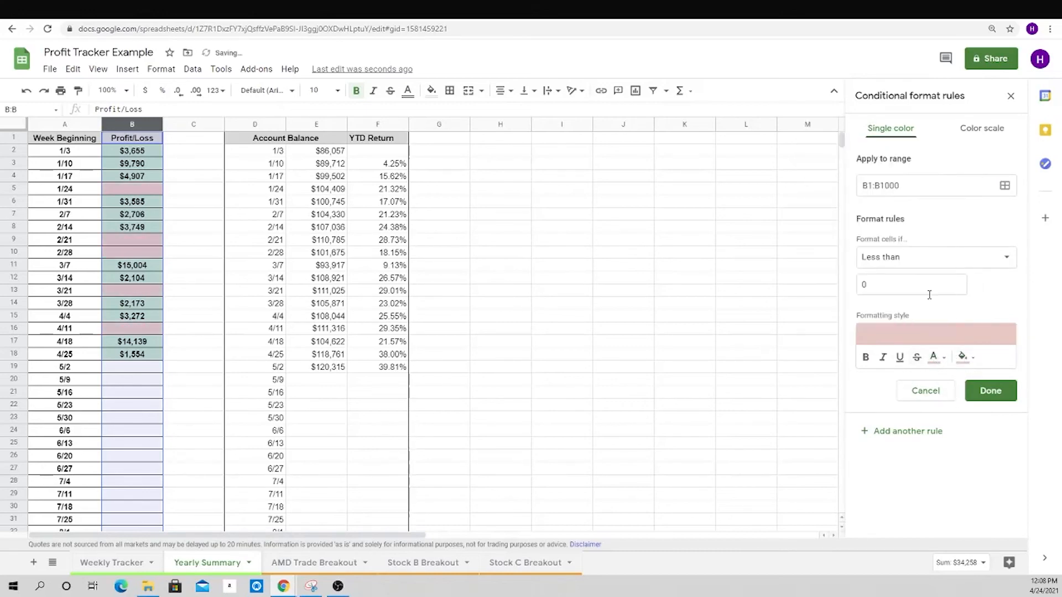
{"action": "left_click", "coordinate": [933, 358]}
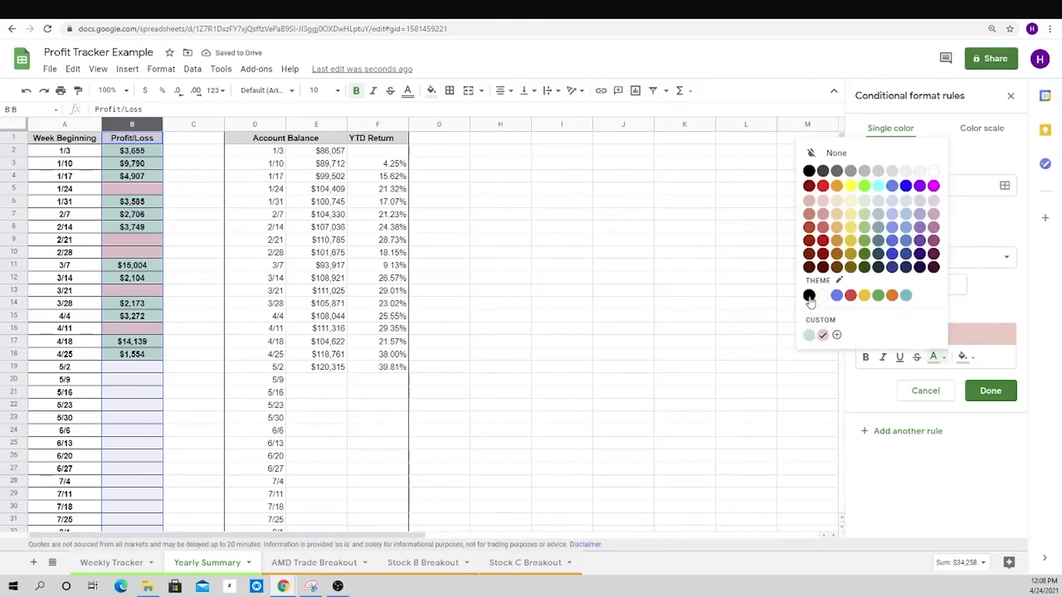
{"action": "left_click", "coordinate": [809, 295]}
{"action": "left_click", "coordinate": [990, 391]}
{"action": "left_click", "coordinate": [503, 303]}
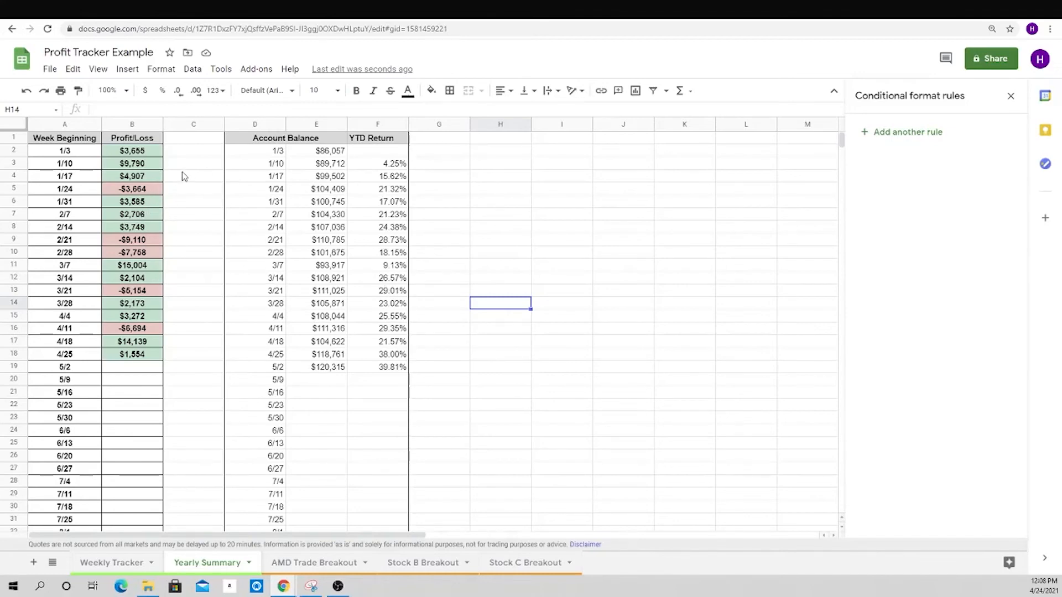
- Link the 1/3 Profit/Loss cell B2 to the net profit in F12 of the Weekly Tracker sheet
{"action": "left_click", "coordinate": [137, 155]}
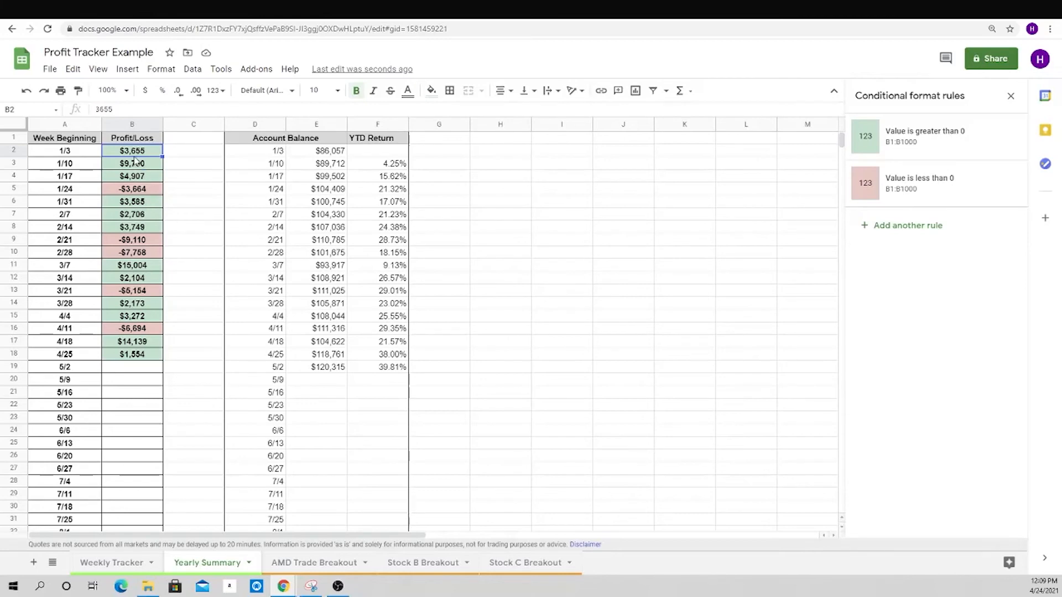
{"action": "type", "text": "="}
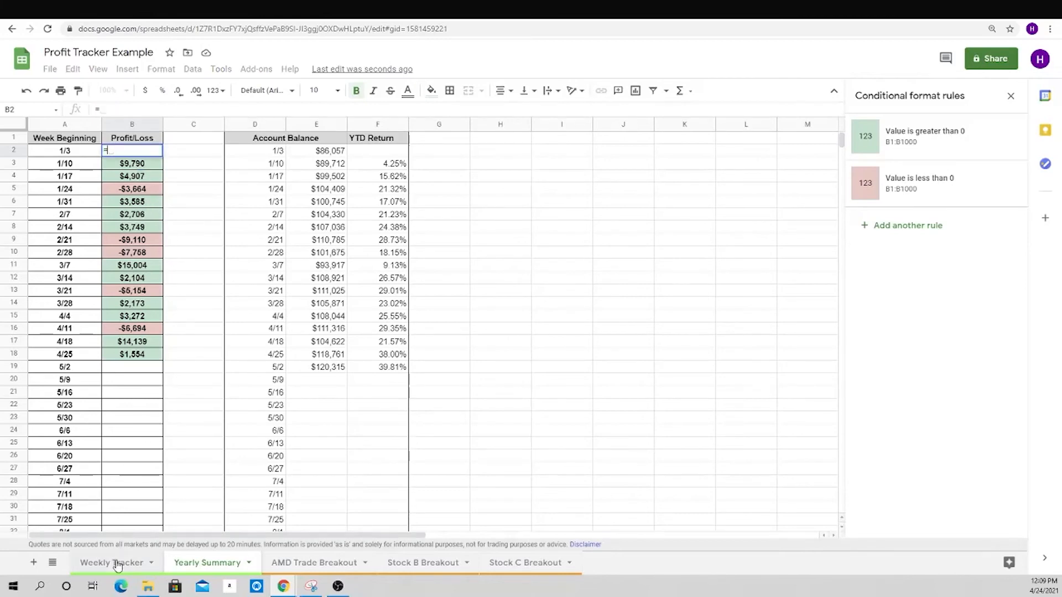
{"action": "left_click", "coordinate": [113, 562]}
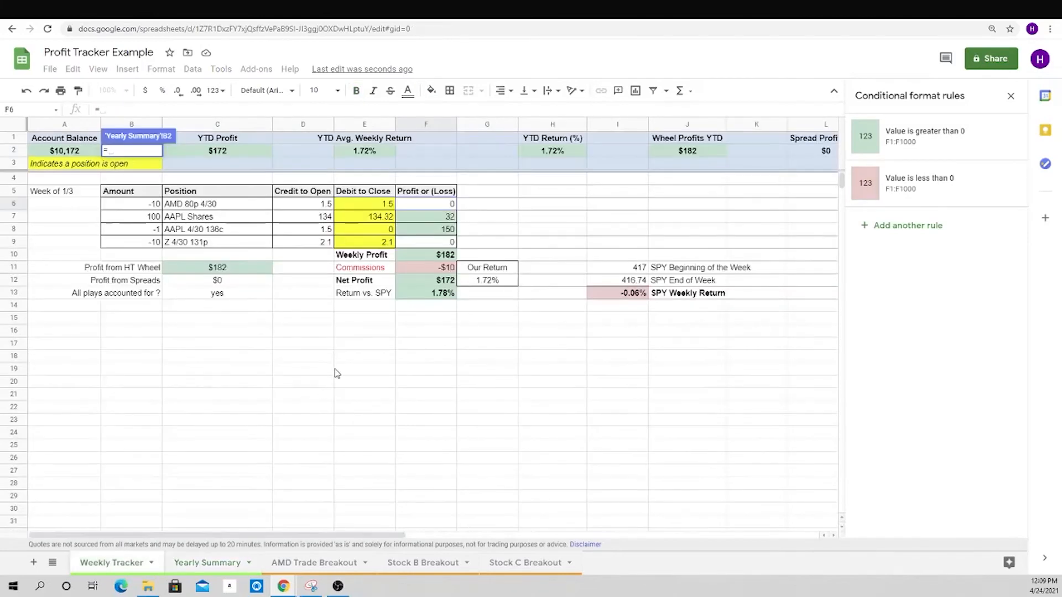
{"action": "left_click", "coordinate": [427, 284]}
{"action": "key", "text": "Return"}
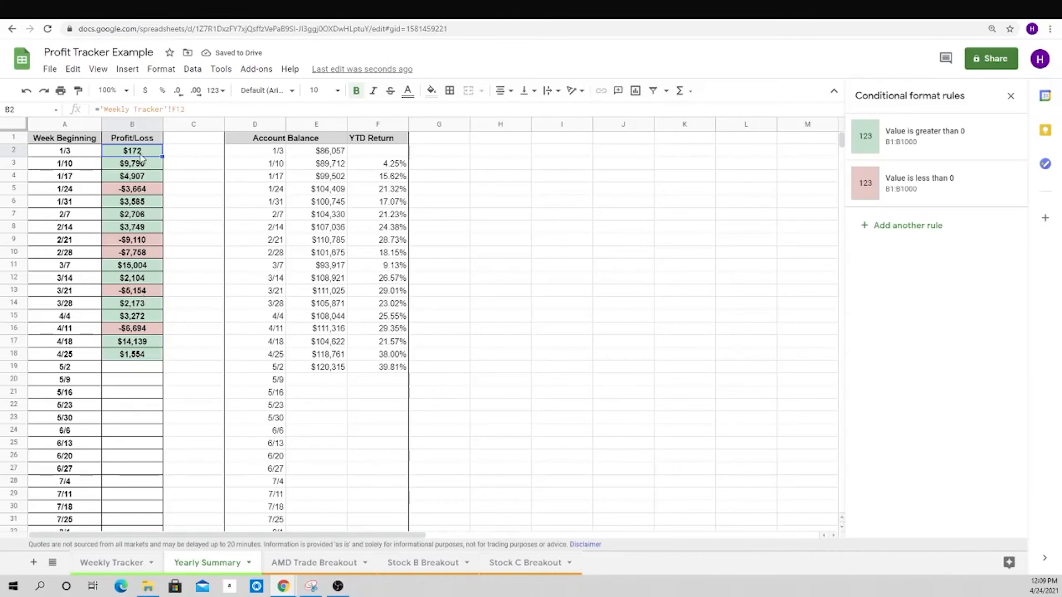
{"action": "left_click", "coordinate": [117, 567]}
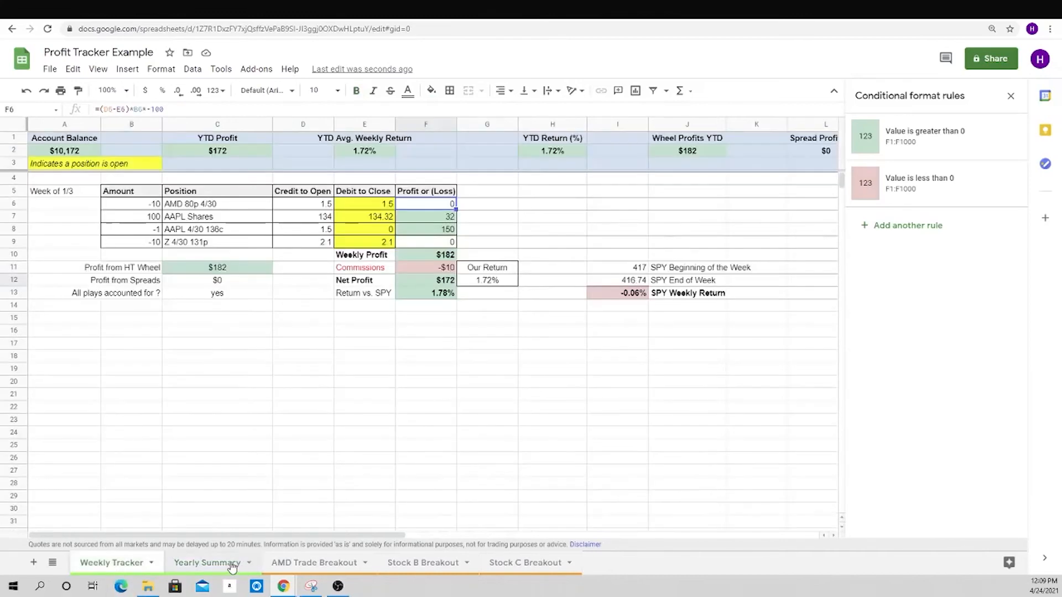
{"action": "left_click", "coordinate": [210, 564]}
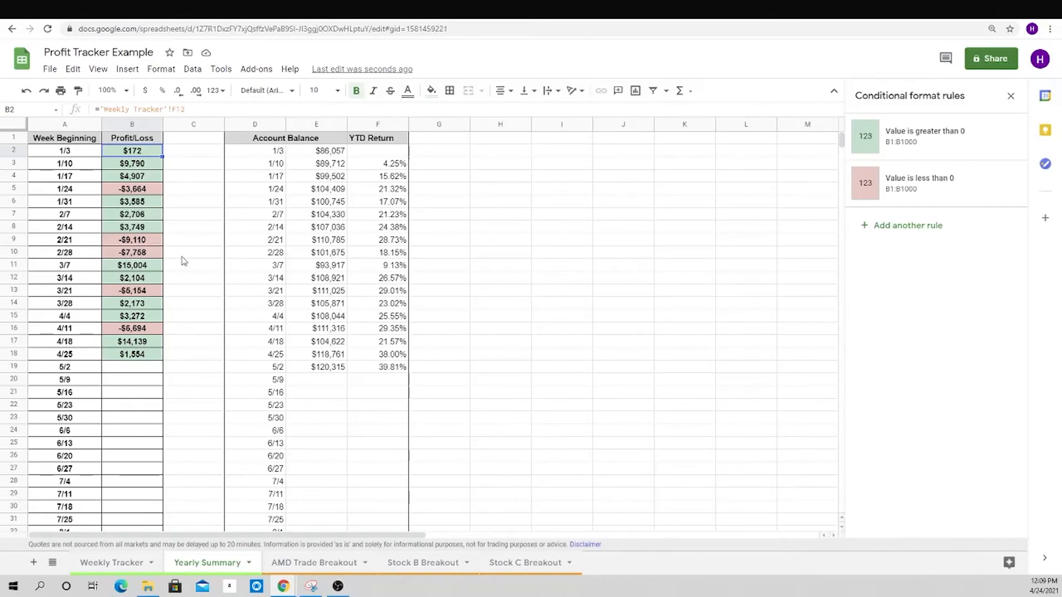
- Undo the Weekly Tracker link in cell B2 of the yearly summary
{"action": "left_click", "coordinate": [330, 164]}
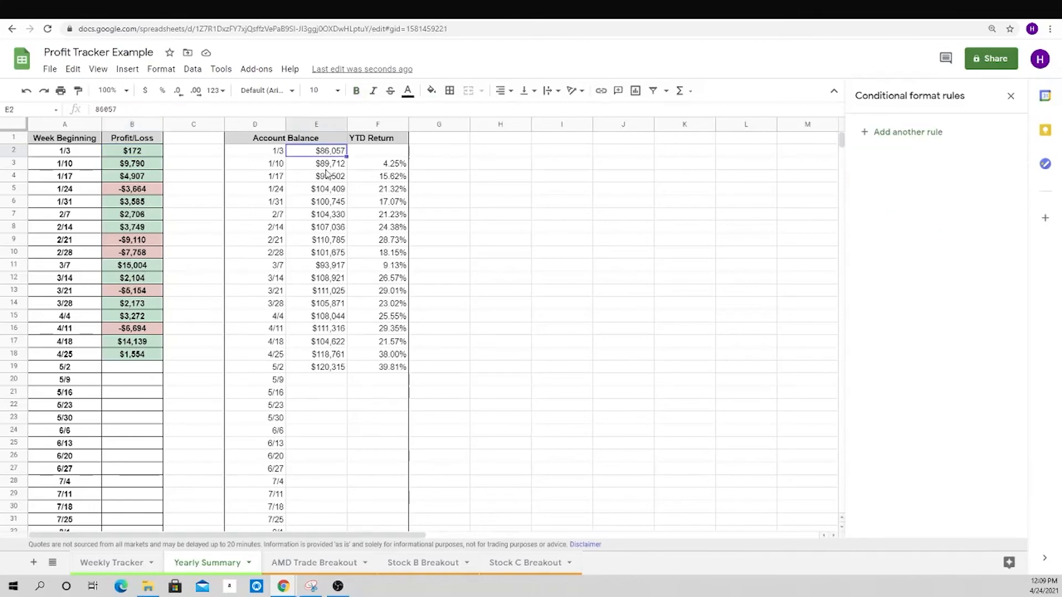
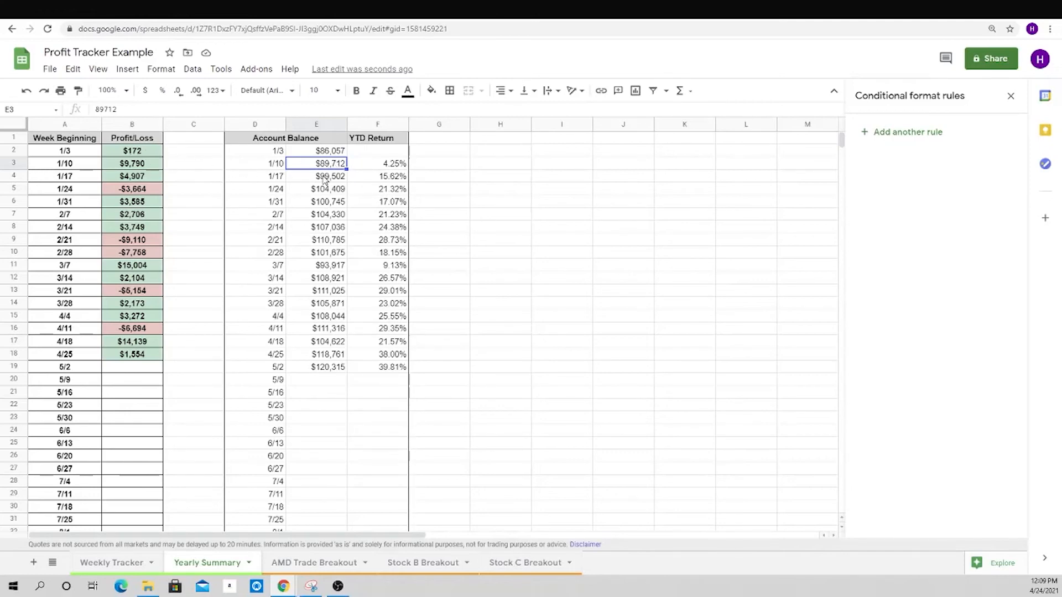
{"action": "left_click", "coordinate": [177, 155]}
{"action": "key", "text": "ctrl+z"}
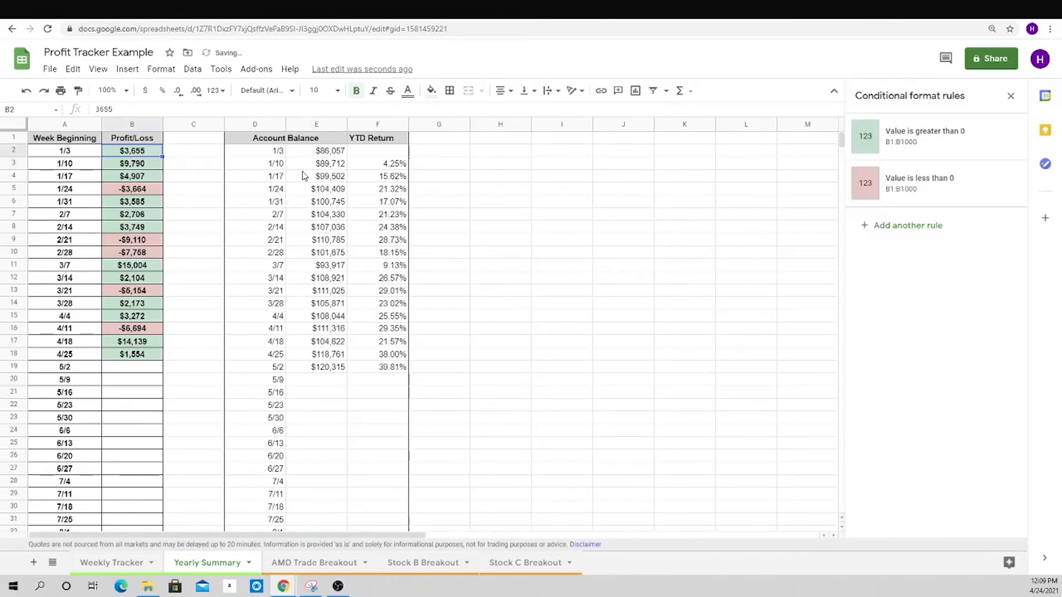
- Enter the formula =E2+B2 in E3 to calculate the 1/10 account balance
{"action": "left_click", "coordinate": [331, 165]}
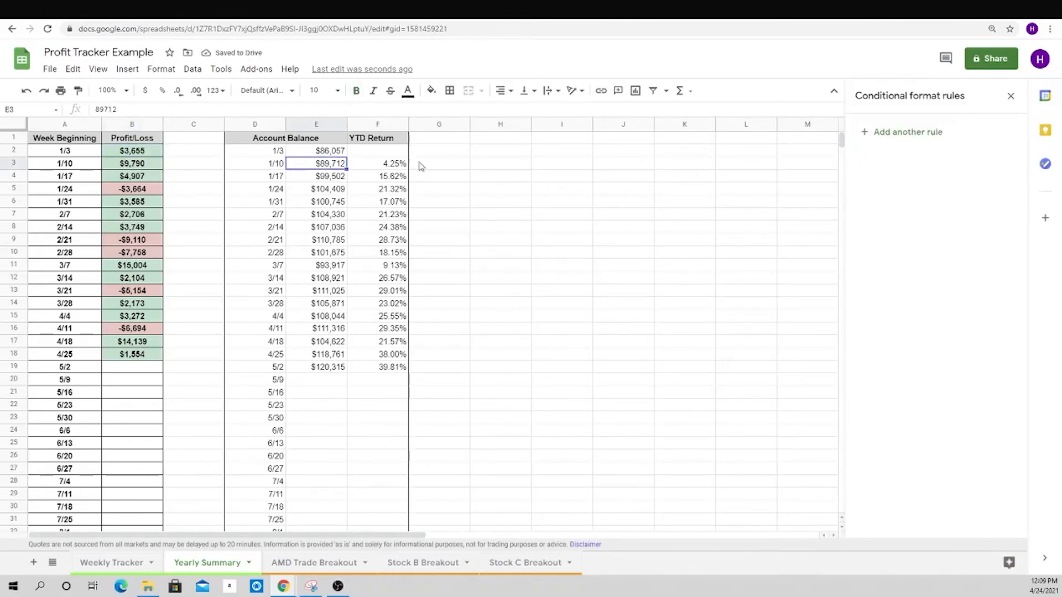
{"action": "type", "text": "=E2"}
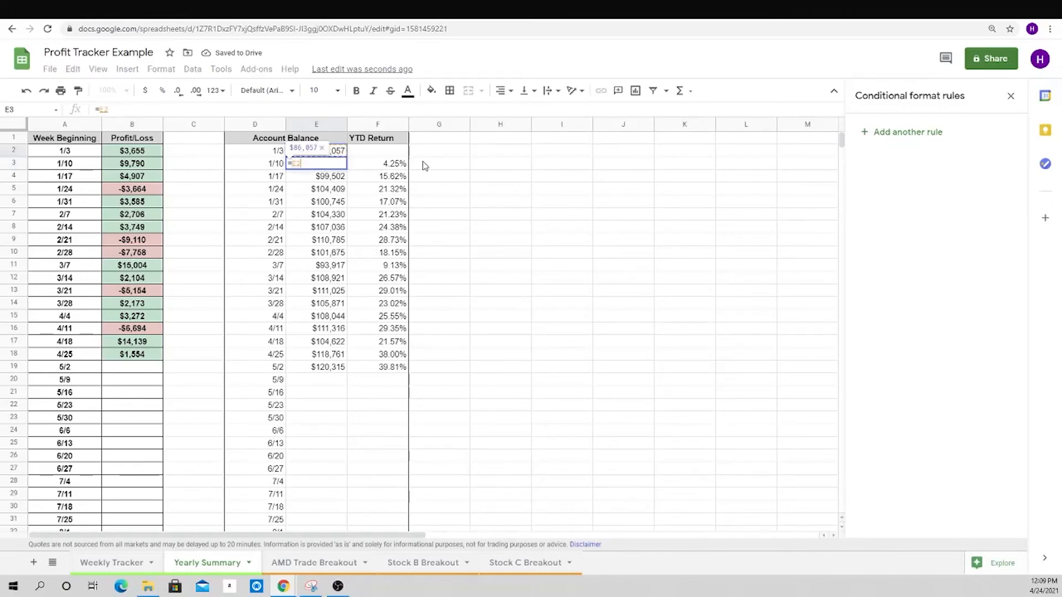
{"action": "type", "text": "+"}
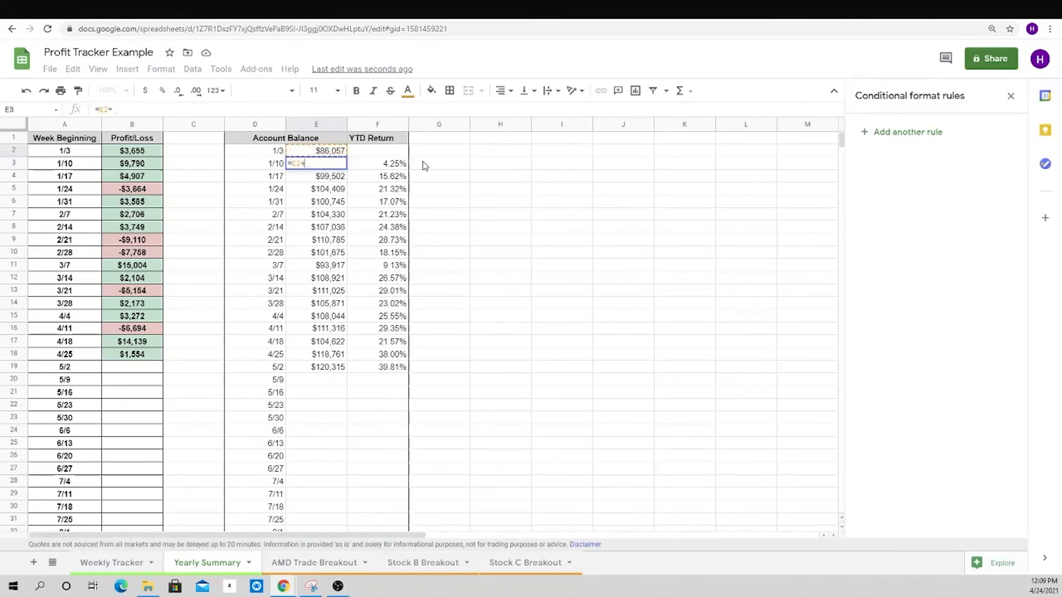
{"action": "left_click", "coordinate": [116, 154]}
{"action": "key", "text": "Return"}
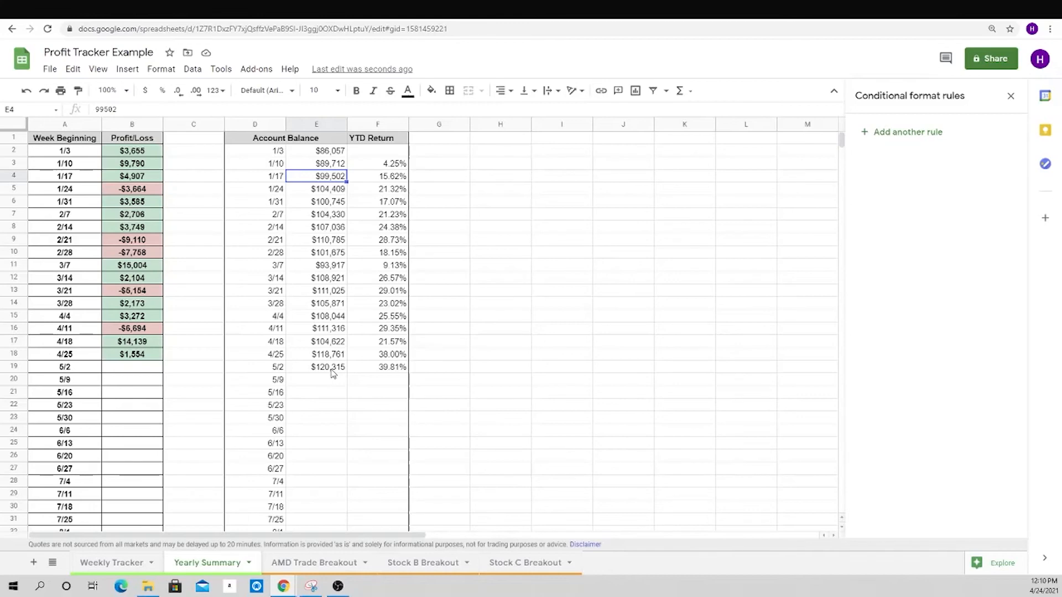
- Clear the typed balances in E4:E19 and fill the E3 formula down through E19
{"action": "left_click_drag", "start_coordinate": [331, 370], "coordinate": [329, 176]}
{"action": "key", "text": "Delete"}
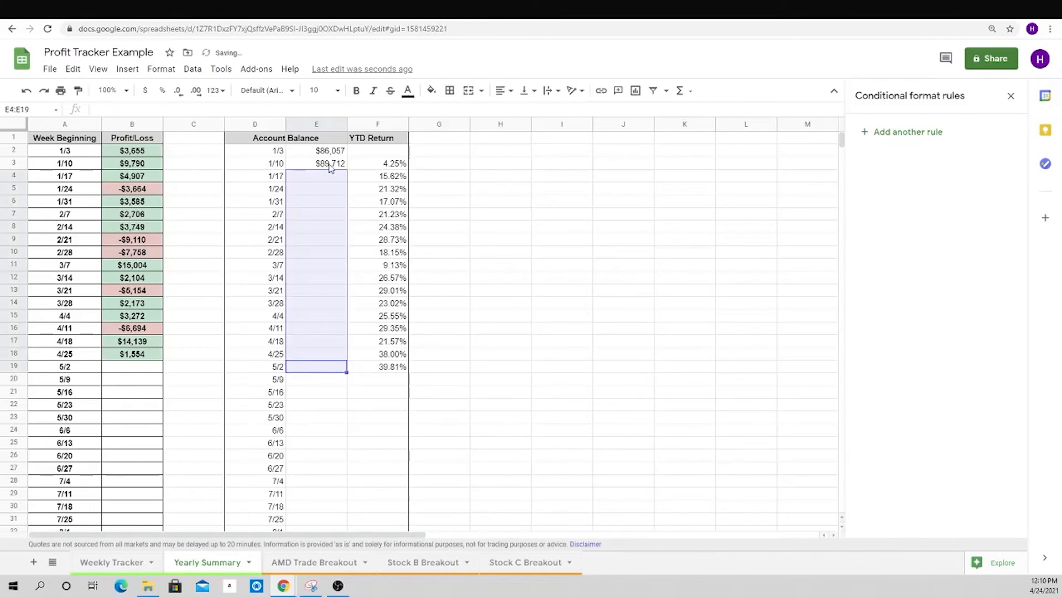
{"action": "left_click", "coordinate": [330, 165]}
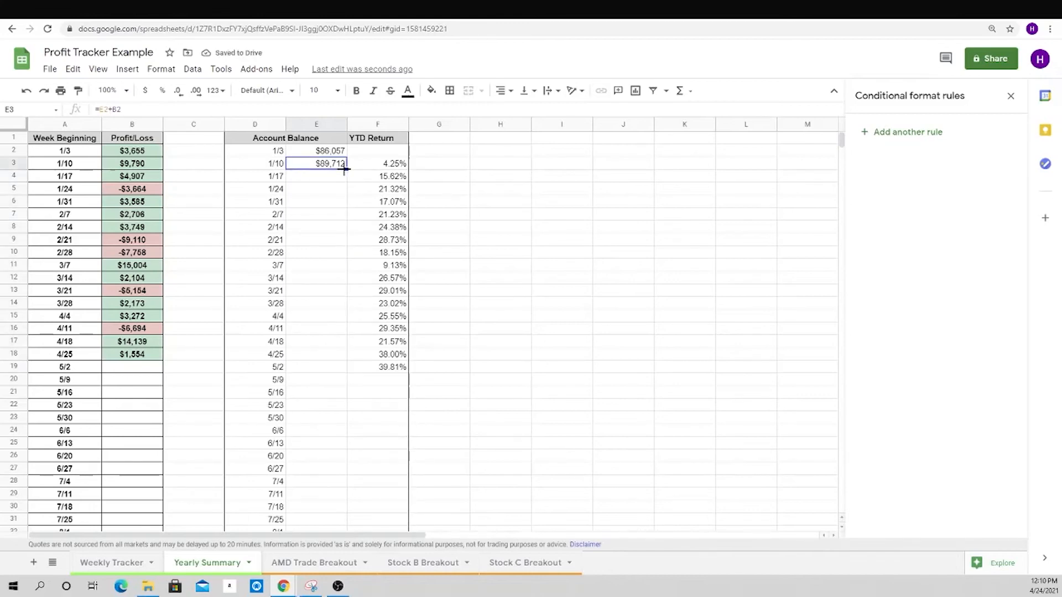
{"action": "left_click_drag", "start_coordinate": [344, 169], "coordinate": [335, 381]}
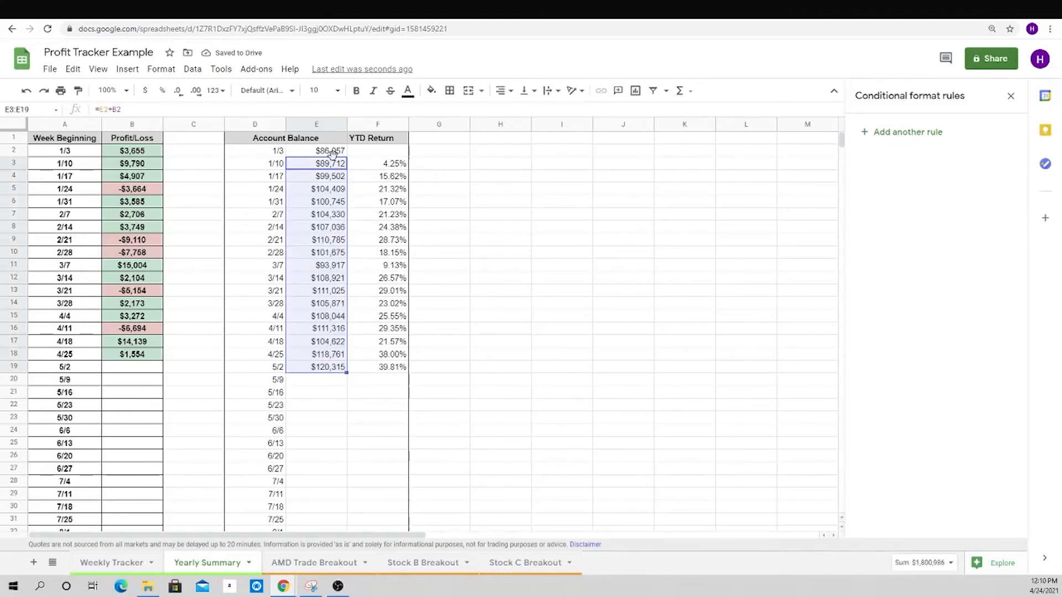
- Enter the YTD return formula =(E3-$E$2)/$E$2 in F3 and fill it down through F19
{"action": "left_click", "coordinate": [382, 165]}
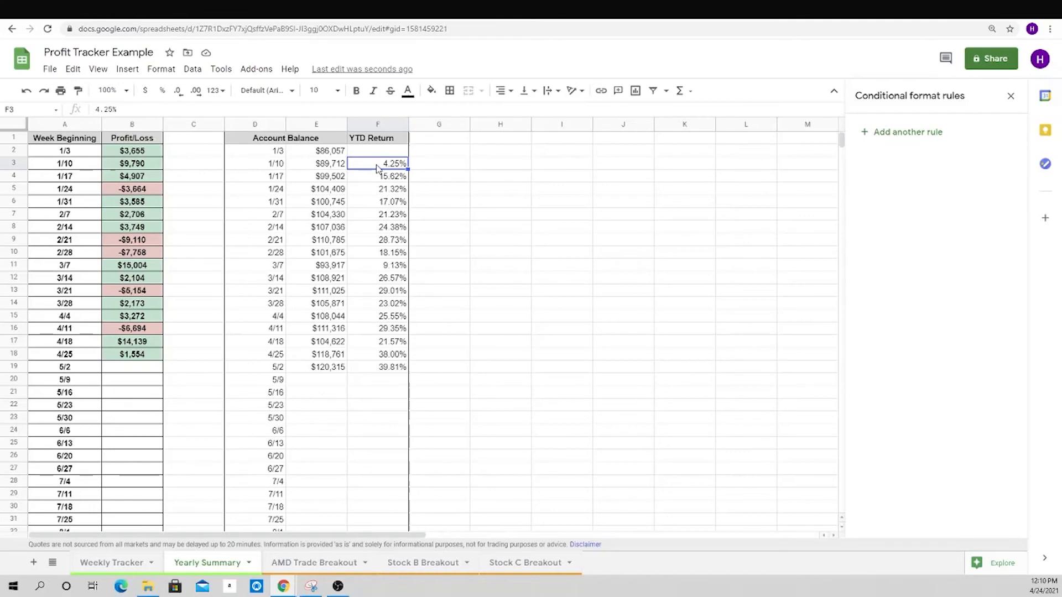
{"action": "type", "text": "="}
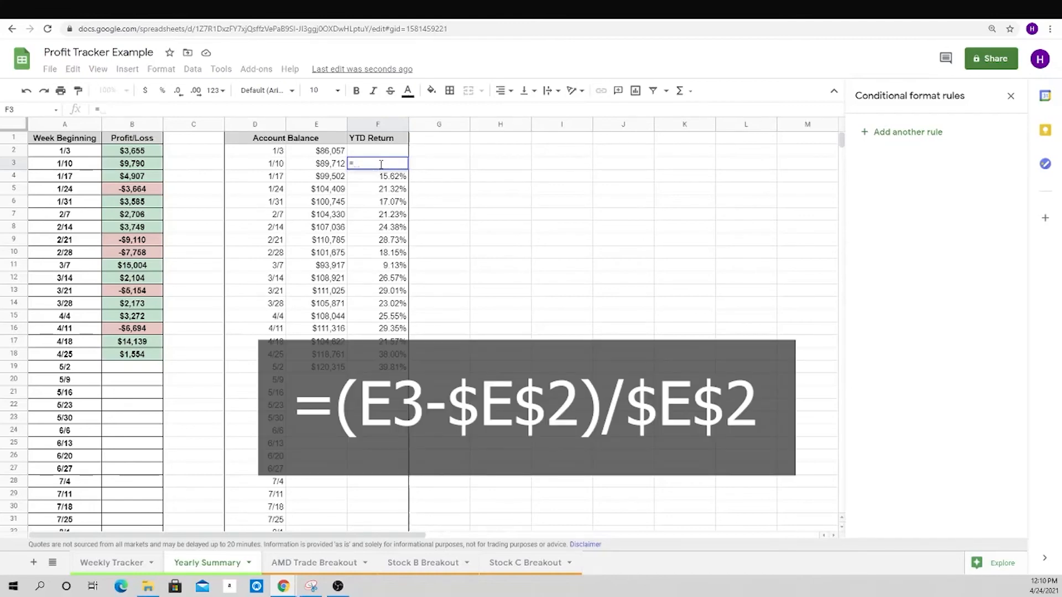
{"action": "type", "text": "(E3"}
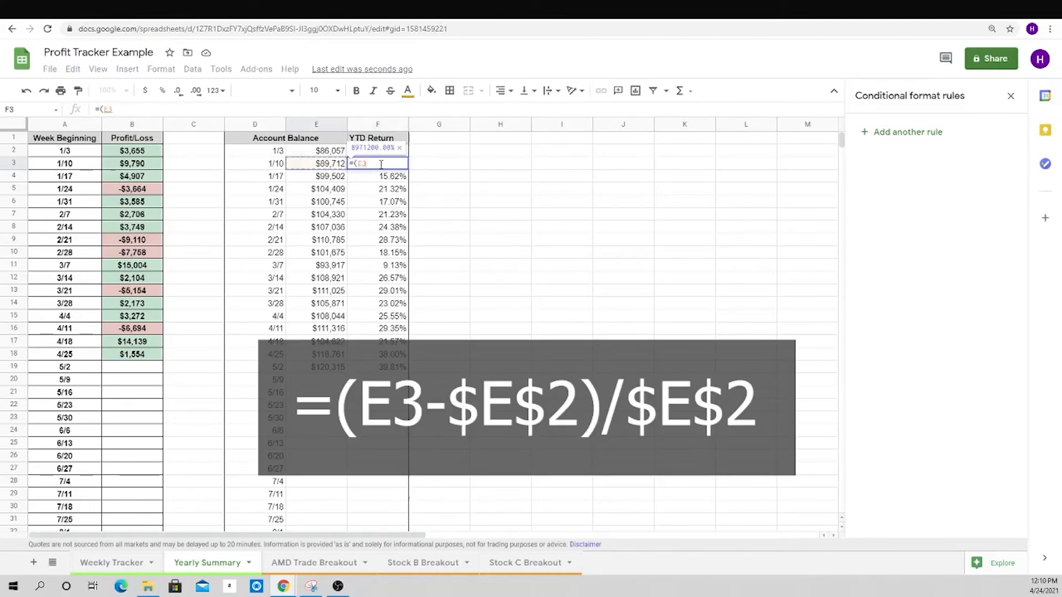
{"action": "type", "text": "-E2"}
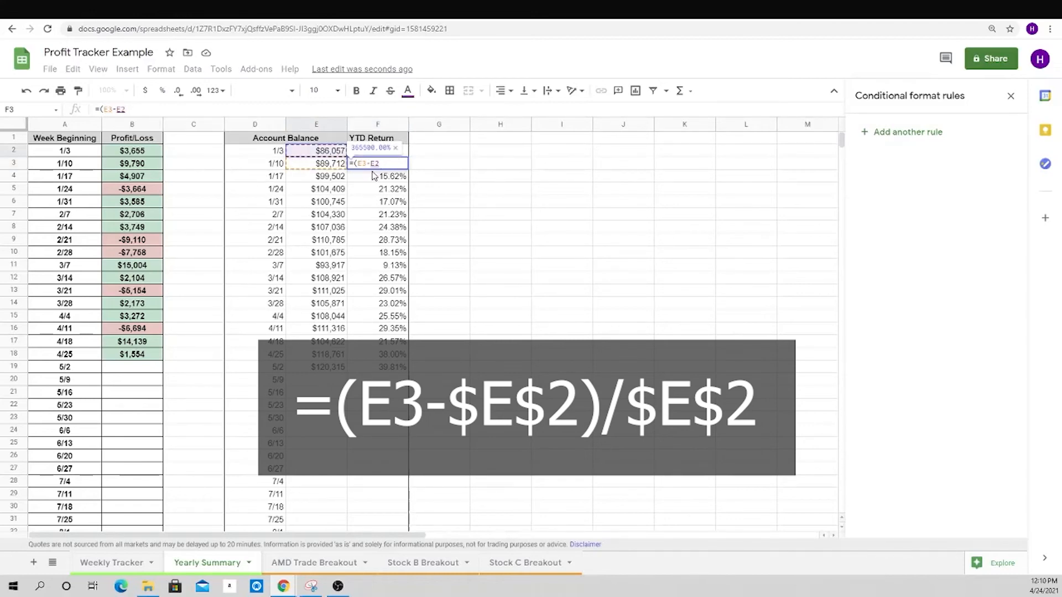
{"action": "key", "text": "F4"}
{"action": "left_click", "coordinate": [142, 110]}
{"action": "type", "text": ")/"}
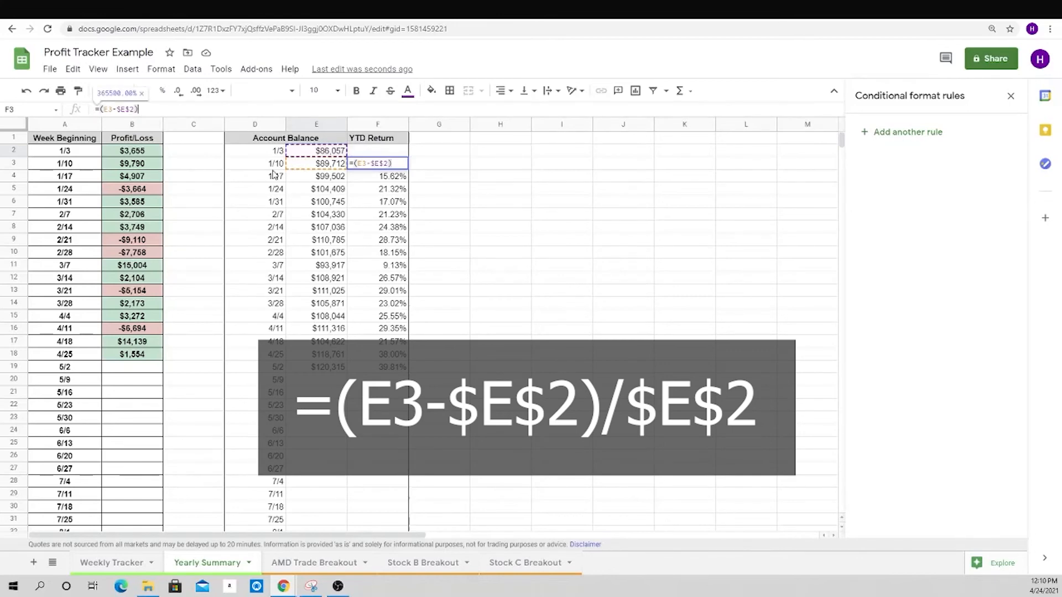
{"action": "left_click", "coordinate": [330, 152]}
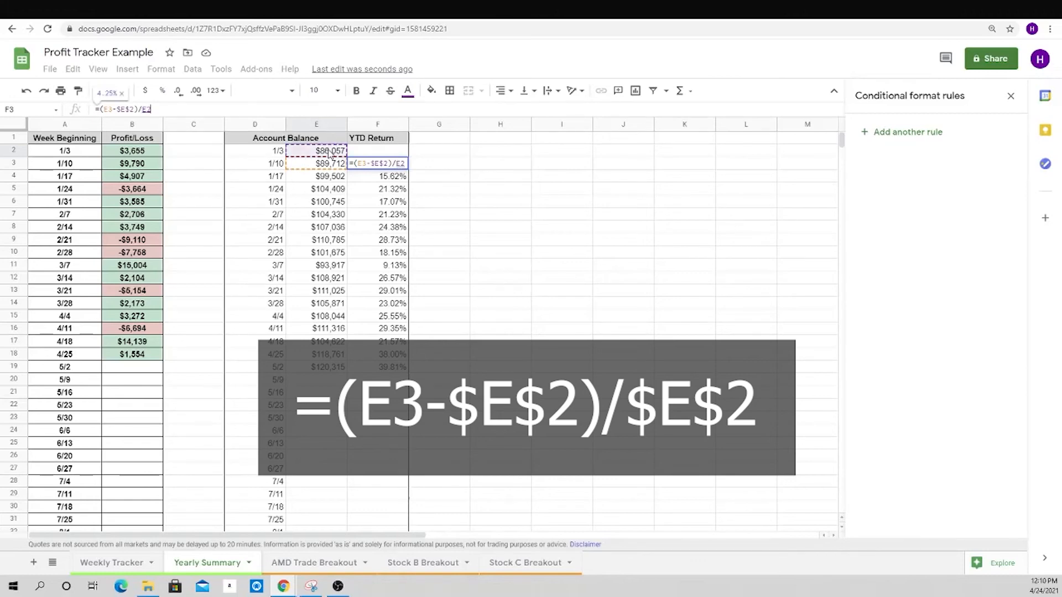
{"action": "key", "text": "F4"}
{"action": "key", "text": "Return"}
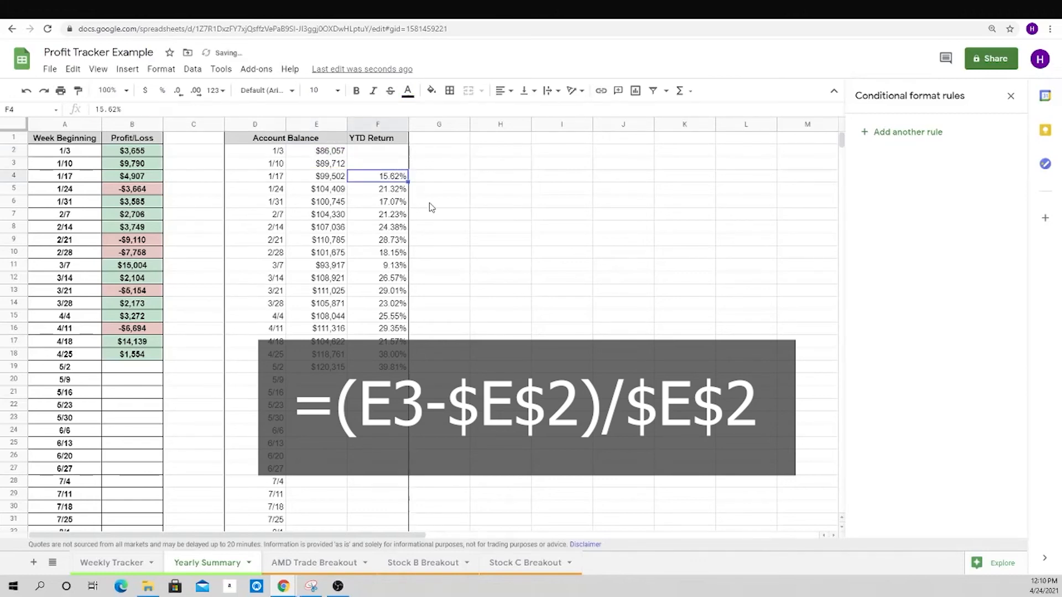
{"action": "left_click", "coordinate": [396, 165]}
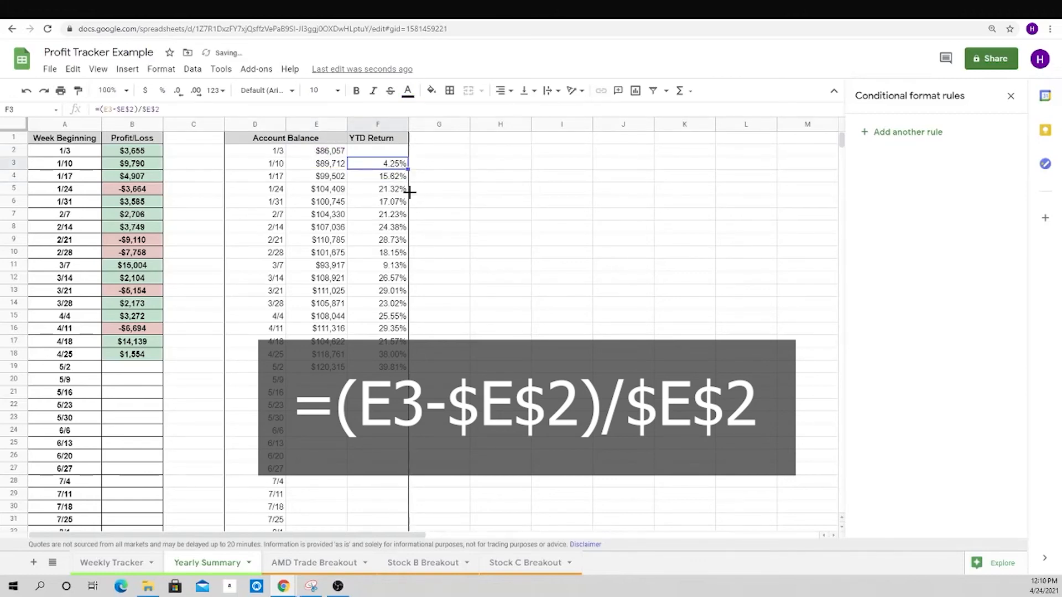
{"action": "left_click_drag", "start_coordinate": [410, 192], "coordinate": [402, 368]}
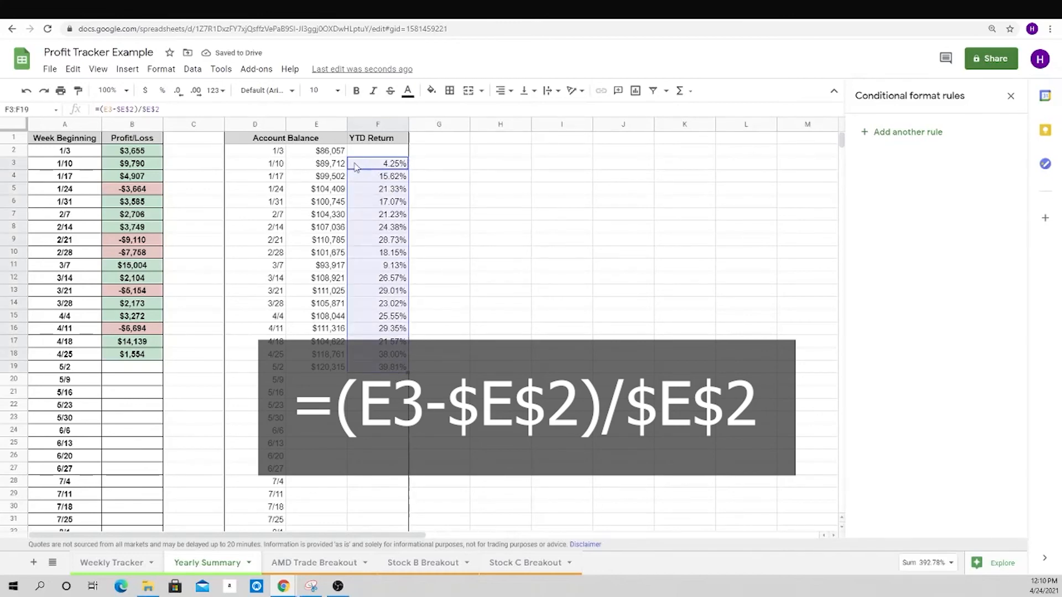
- Inspect the Account Balance and YTD Return formulas from row 3 downward to compare their cell references
{"action": "left_click", "coordinate": [330, 165]}
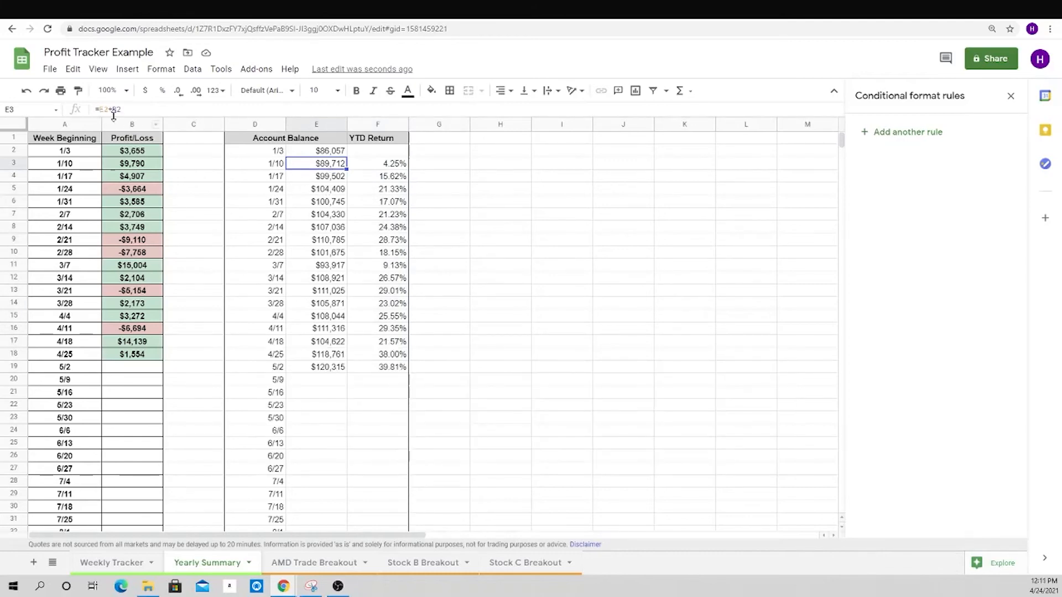
{"action": "key", "text": "Down"}
{"action": "key", "text": "Down"}
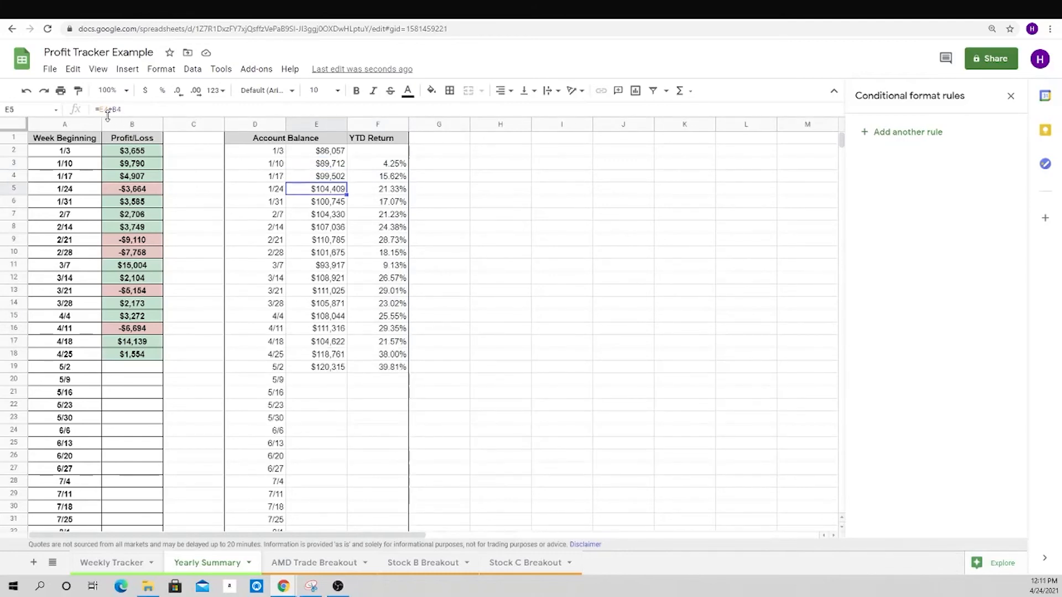
{"action": "left_click", "coordinate": [384, 164]}
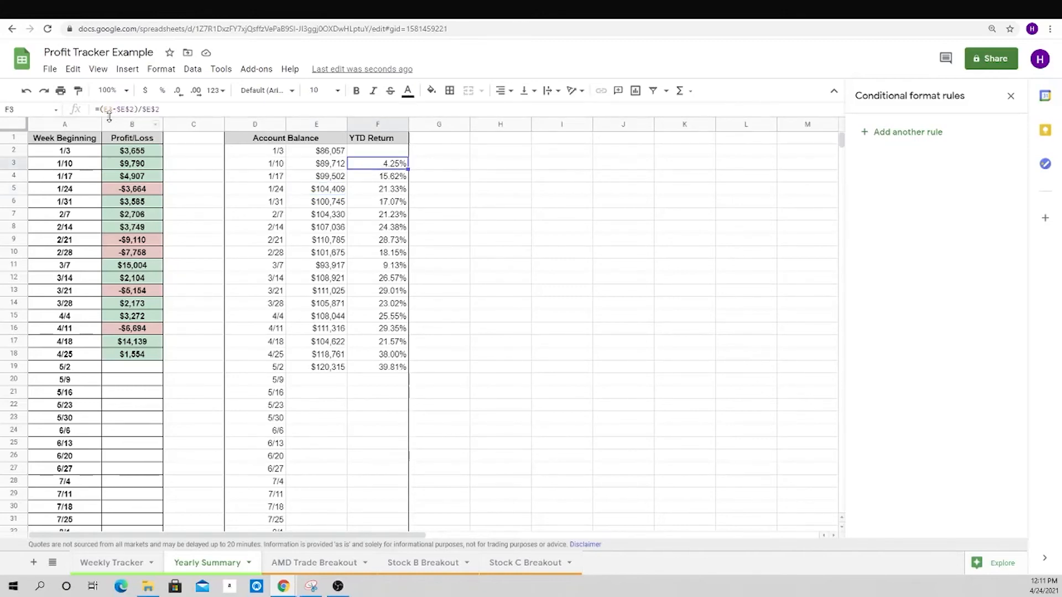
{"action": "key", "text": "Down"}
{"action": "key", "text": "Down"}
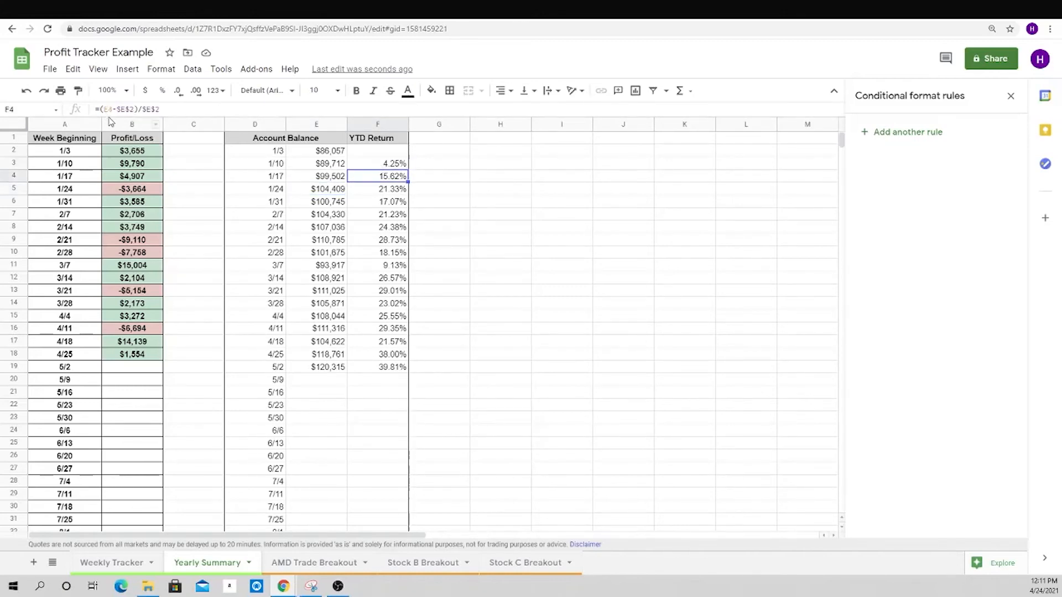
- Go through the YTD Return formulas from F3 down to F14 to compare the changing balance reference with the fixed $E$2
{"action": "key", "text": "Down"}
{"action": "key", "text": "Down"}
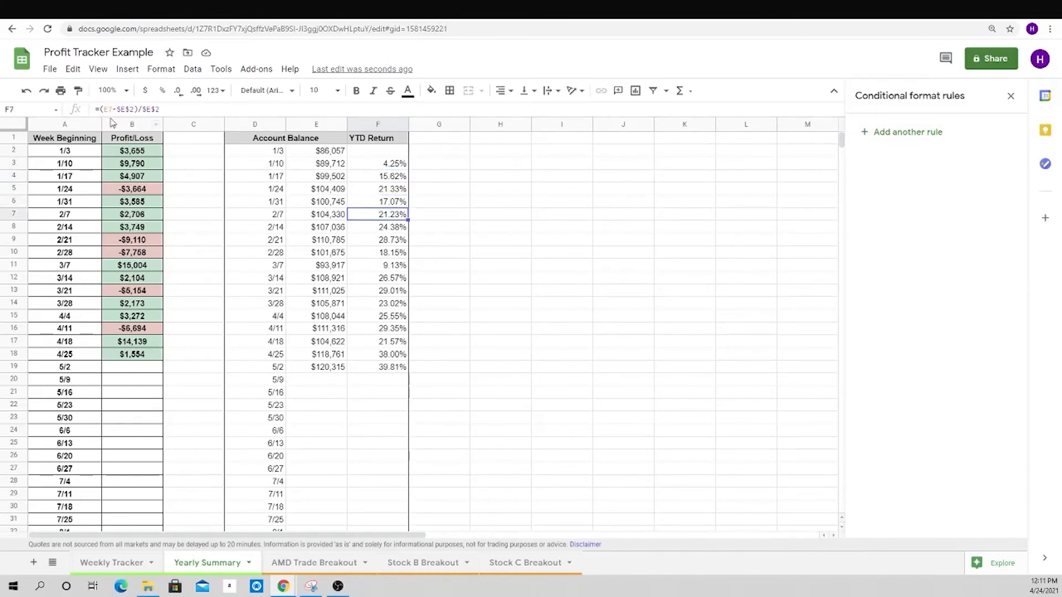
{"action": "key", "text": "Down"}
{"action": "key", "text": "Down"}
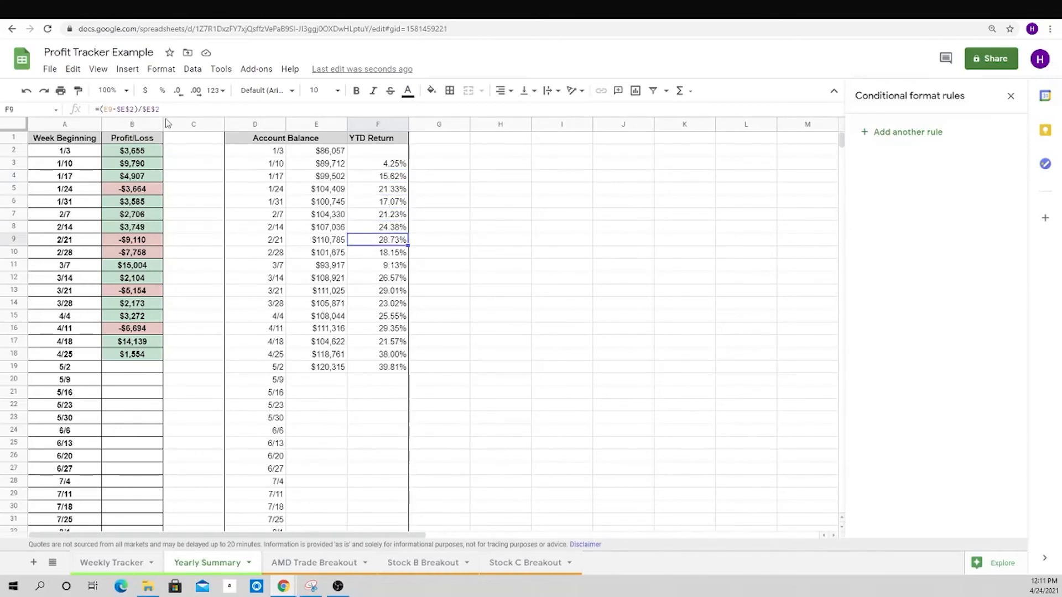
{"action": "key", "text": "Up"}
{"action": "key", "text": "Up"}
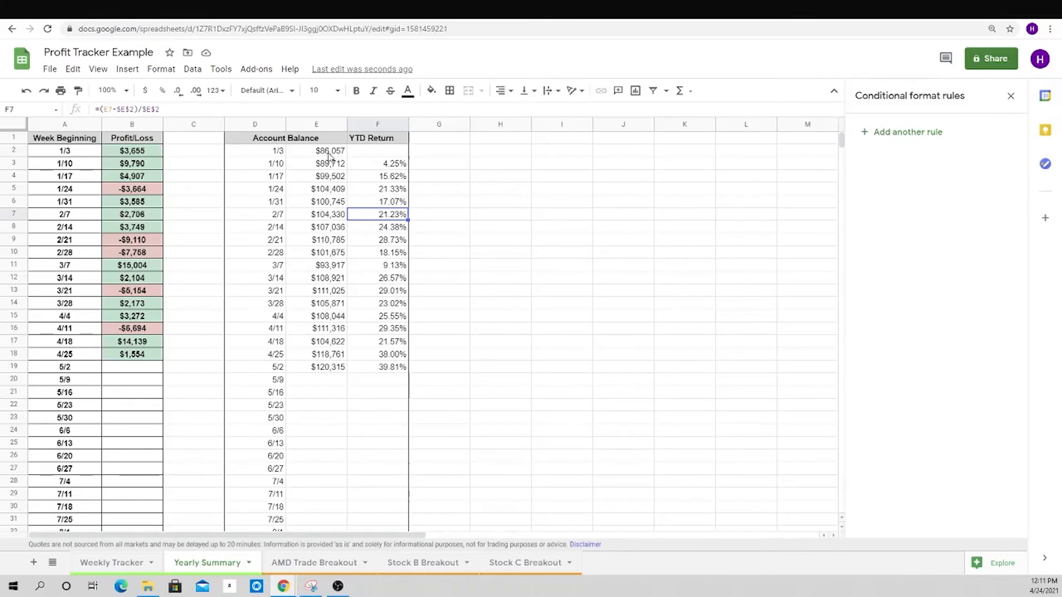
{"action": "left_click", "coordinate": [388, 164]}
{"action": "key", "text": "Down"}
{"action": "key", "text": "Down"}
{"action": "key", "text": "Down"}
{"action": "key", "text": "Down"}
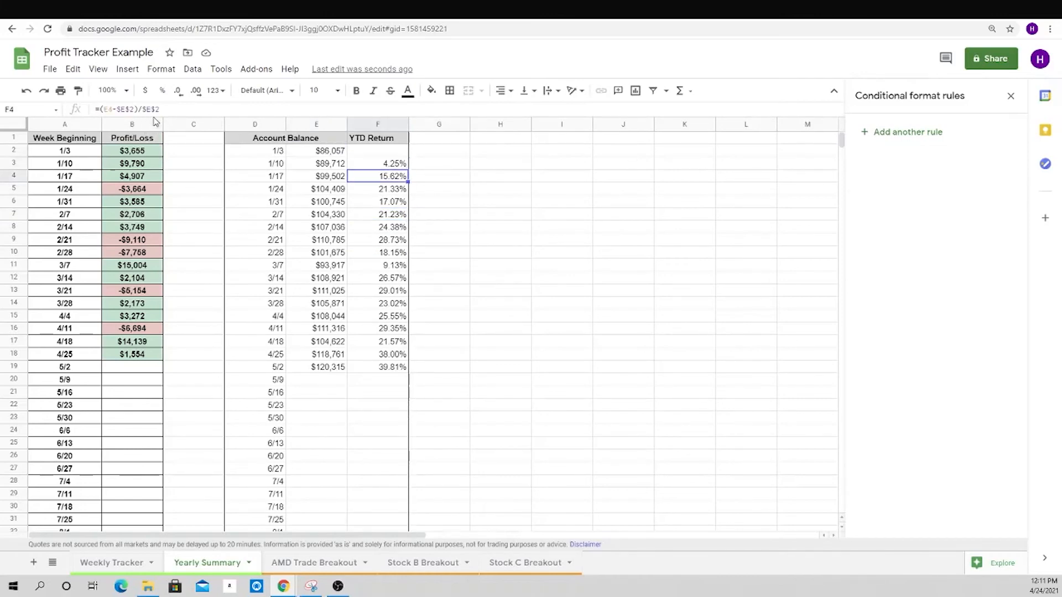
{"action": "key", "text": "Down"}
{"action": "key", "text": "Down"}
{"action": "key", "text": "Down"}
{"action": "key", "text": "Down"}
{"action": "key", "text": "Down"}
{"action": "key", "text": "Down"}
{"action": "key", "text": "Down"}
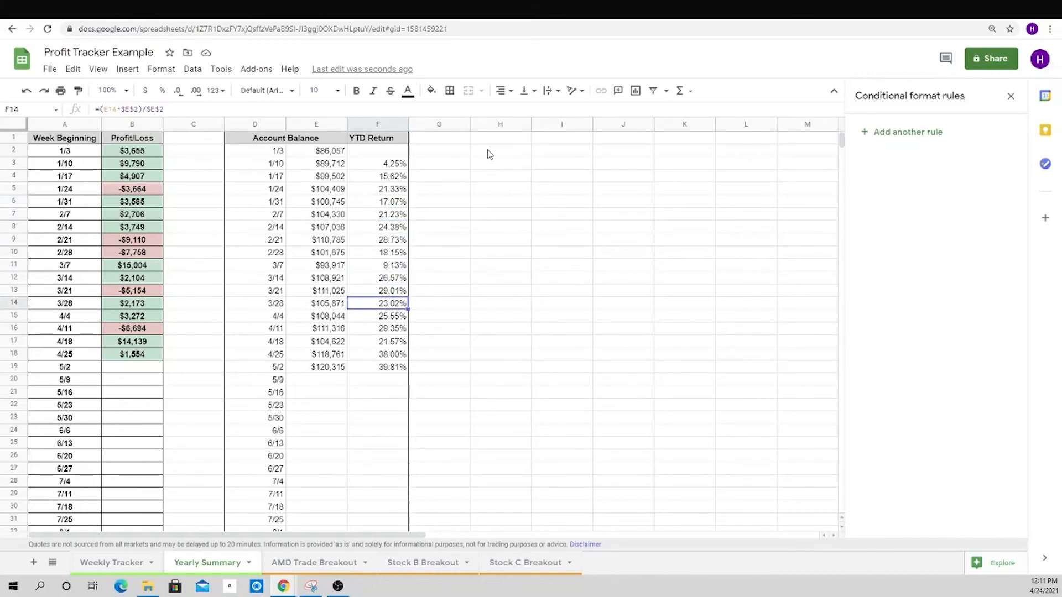
- Enter the heading Monthly Summary in H1 and merge H1:I1 horizontally
{"action": "left_click", "coordinate": [502, 139]}
{"action": "type", "text": "Month"}
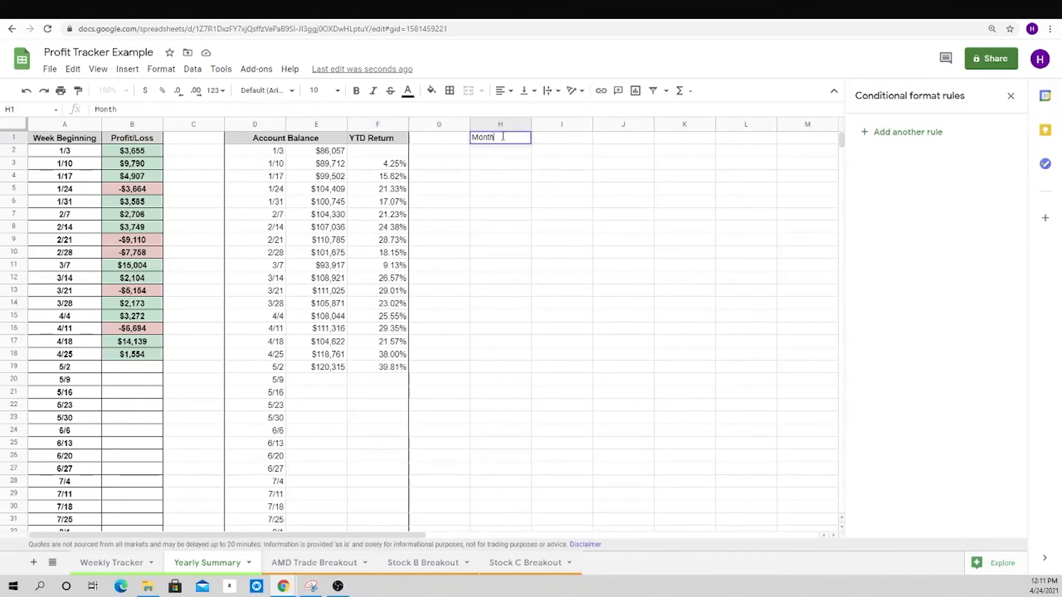
{"action": "type", "text": "ly Summary"}
{"action": "key", "text": "shift+Right"}
{"action": "left_click", "coordinate": [161, 69]}
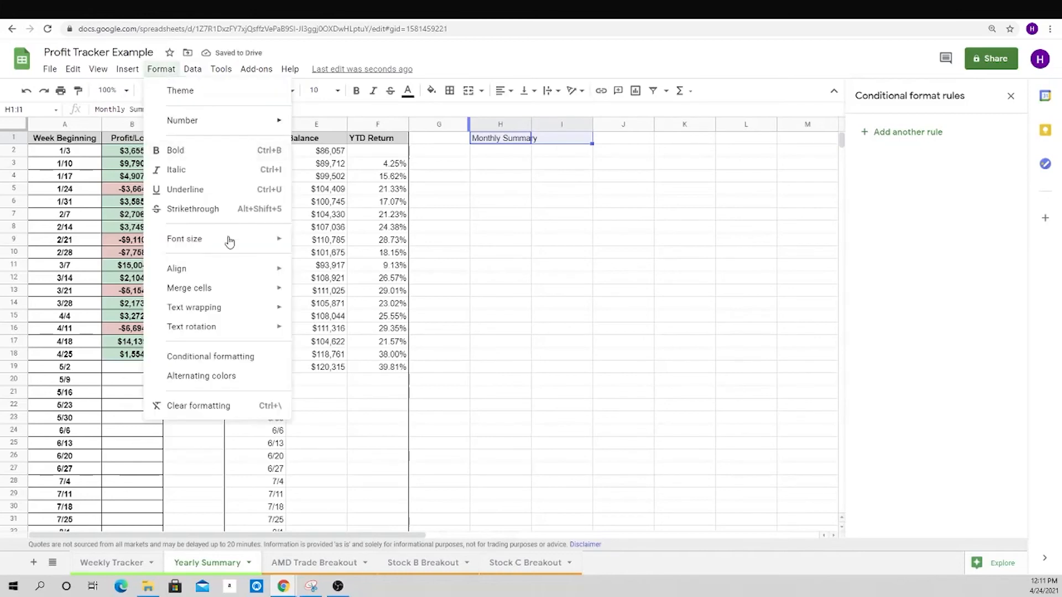
{"action": "mouse_move", "coordinate": [233, 288]}
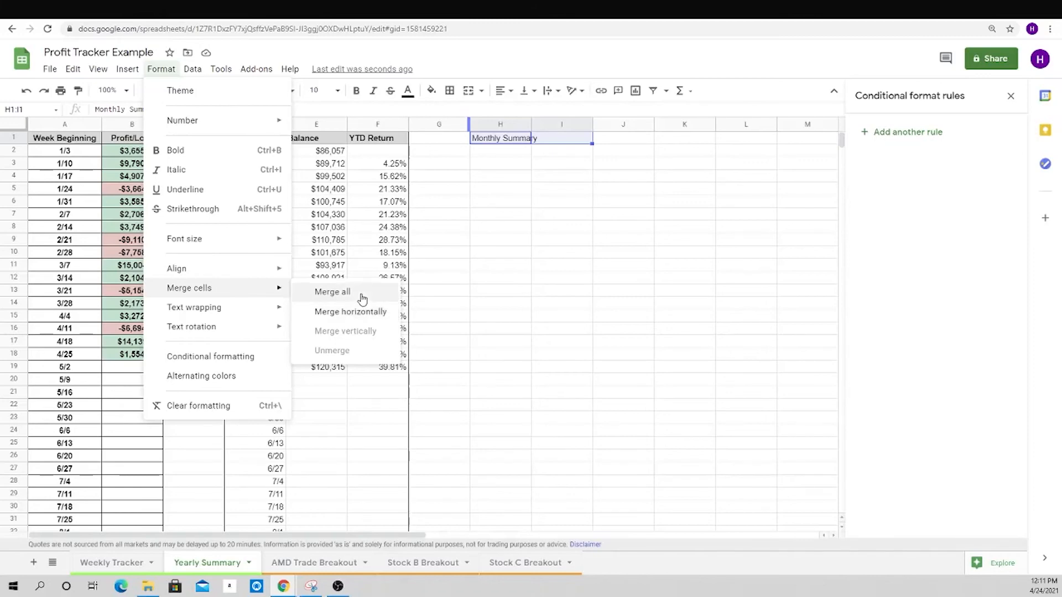
{"action": "left_click", "coordinate": [365, 312]}
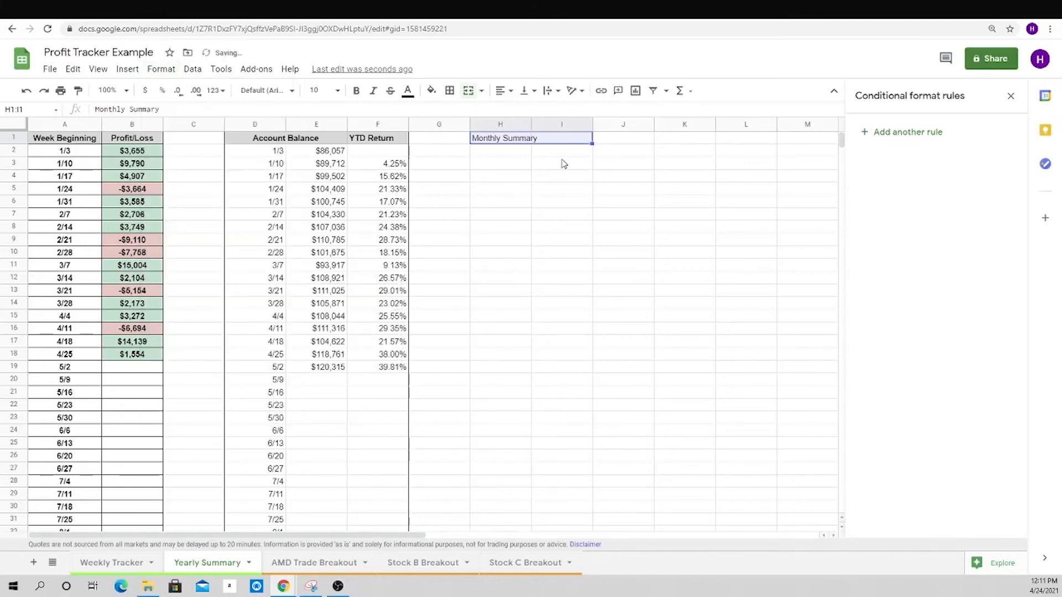
- Format the Monthly Summary heading as bold and centered with a light gray fill
{"action": "key", "text": "ctrl+b"}
{"action": "left_click", "coordinate": [504, 91]}
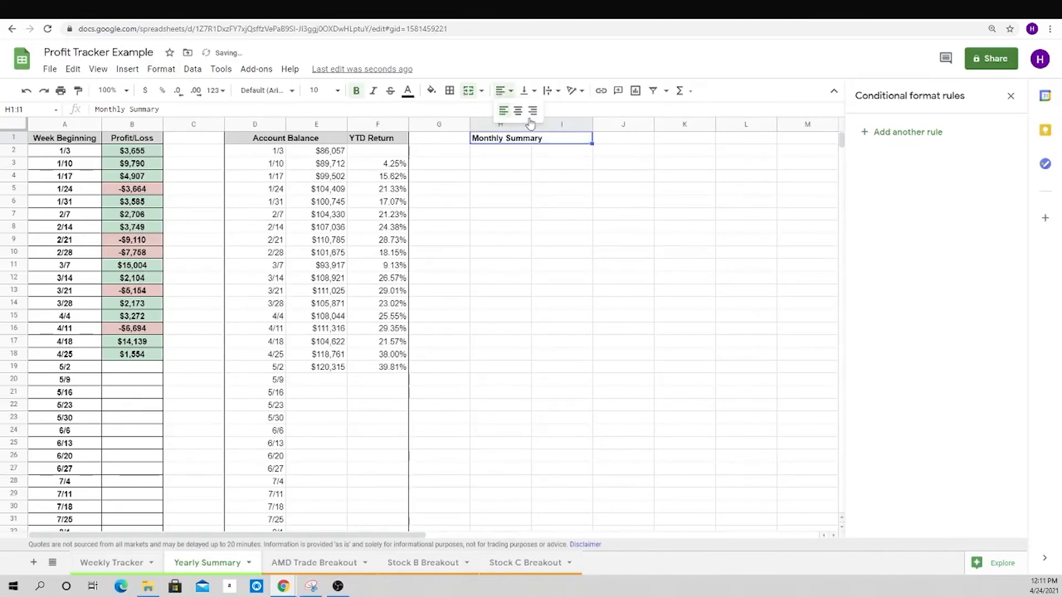
{"action": "left_click", "coordinate": [517, 111]}
{"action": "left_click", "coordinate": [431, 90]}
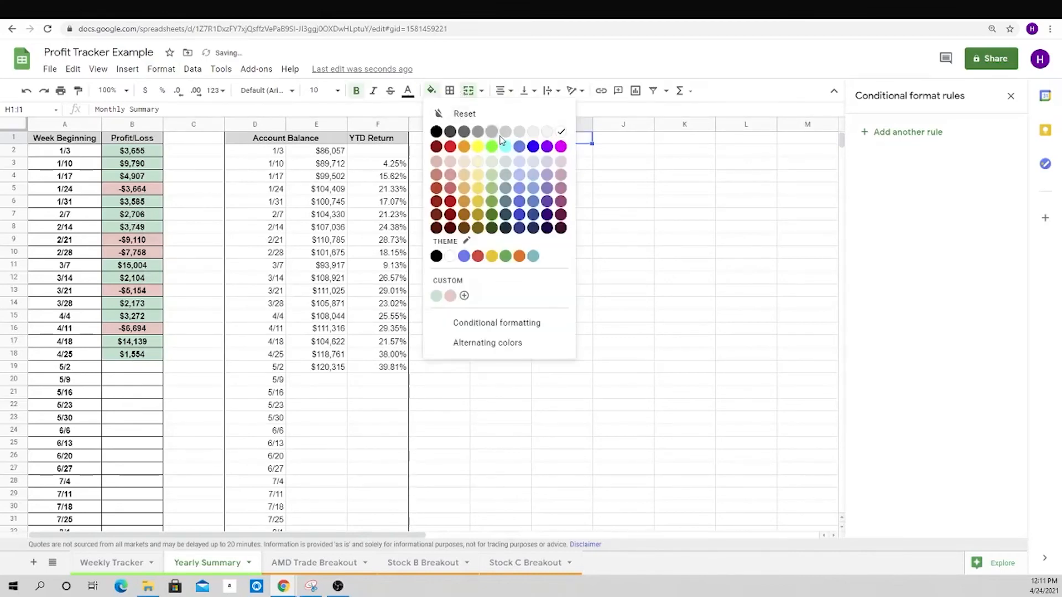
{"action": "left_click", "coordinate": [532, 131]}
{"action": "left_click", "coordinate": [603, 202]}
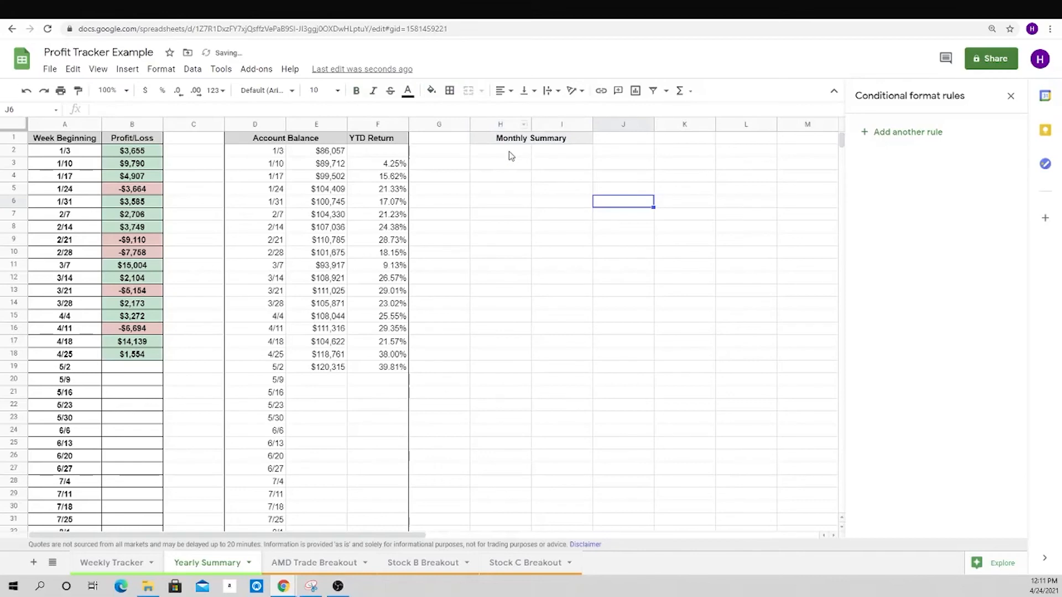
- List the months January through December in H2:H13 under the Monthly Summary heading
{"action": "left_click", "coordinate": [511, 156]}
{"action": "type", "text": "January"}
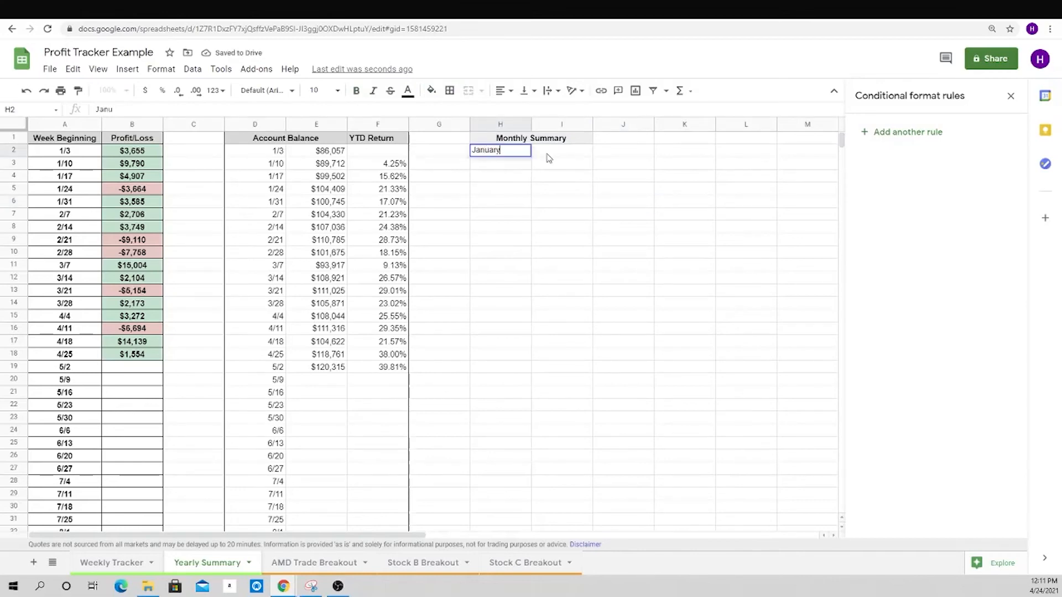
{"action": "key", "text": "Return"}
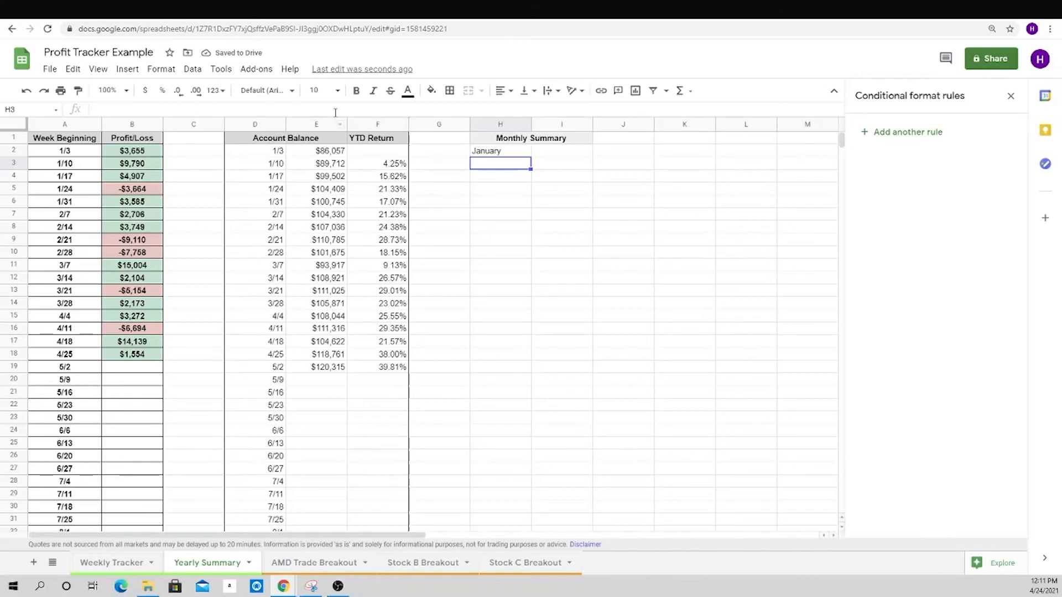
{"action": "left_click", "coordinate": [494, 155]}
{"action": "type", "text": "January February March April May June July August September October November December"}
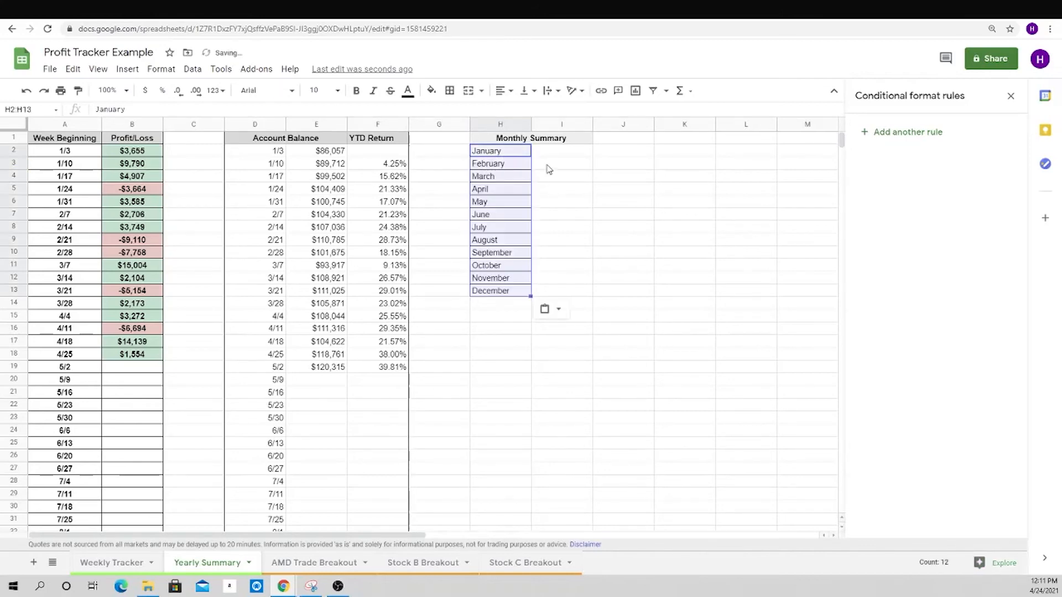
- Sum the weekly profits for January from B2:B5 in I2 and for February from B6:B9 in I3
{"action": "left_click", "coordinate": [565, 166]}
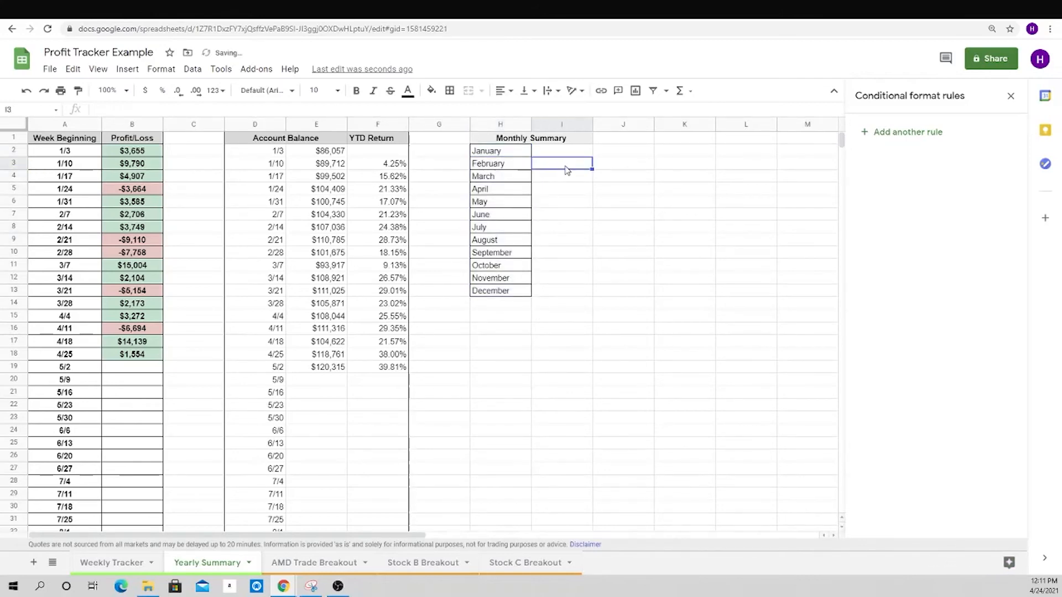
{"action": "left_click", "coordinate": [566, 153]}
{"action": "type", "text": "=sum("}
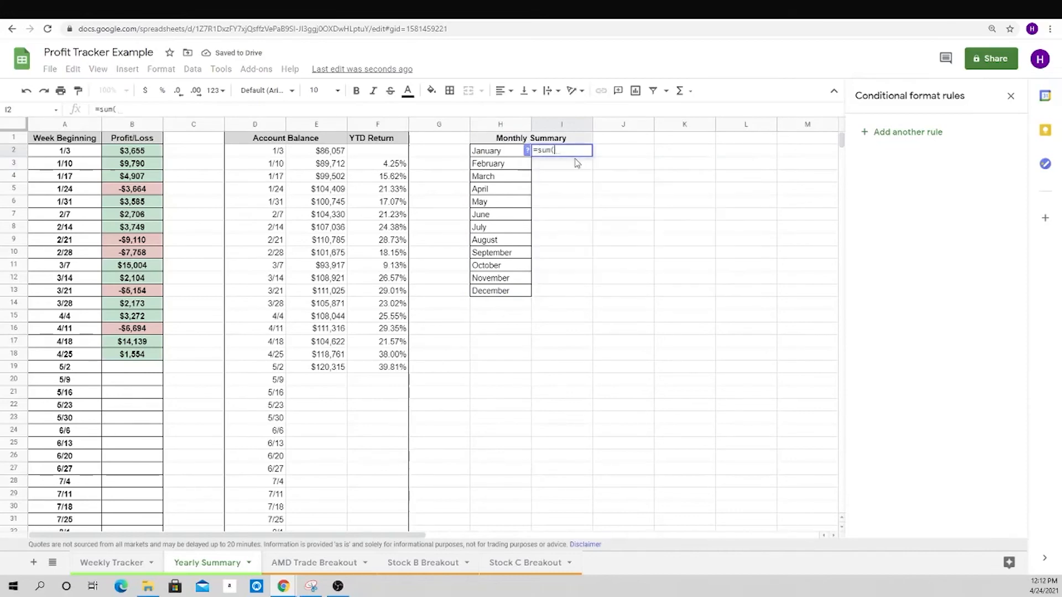
{"action": "left_click_drag", "start_coordinate": [129, 153], "coordinate": [133, 195]}
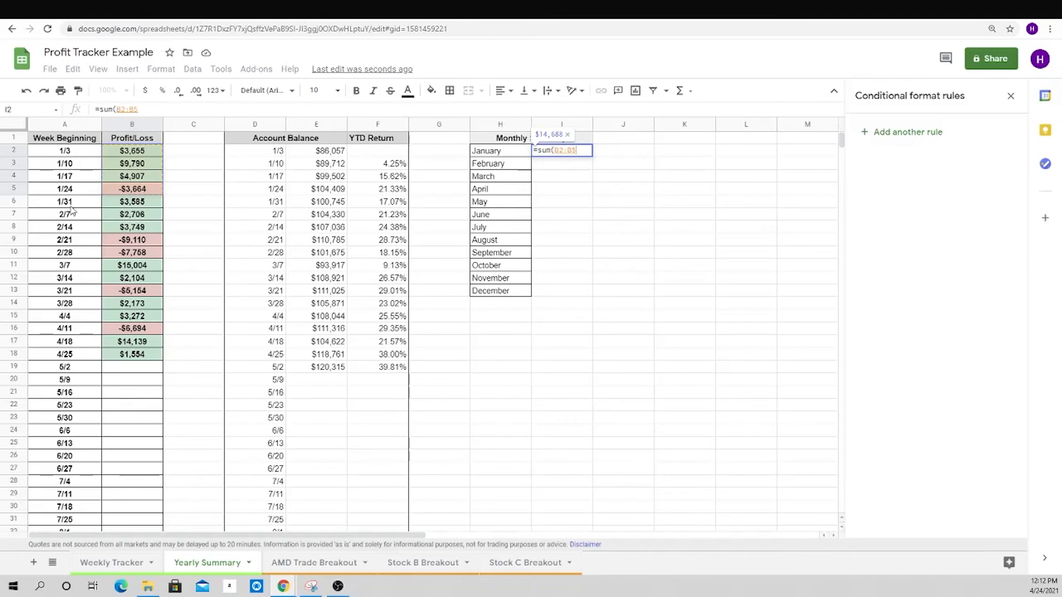
{"action": "key", "text": "Return"}
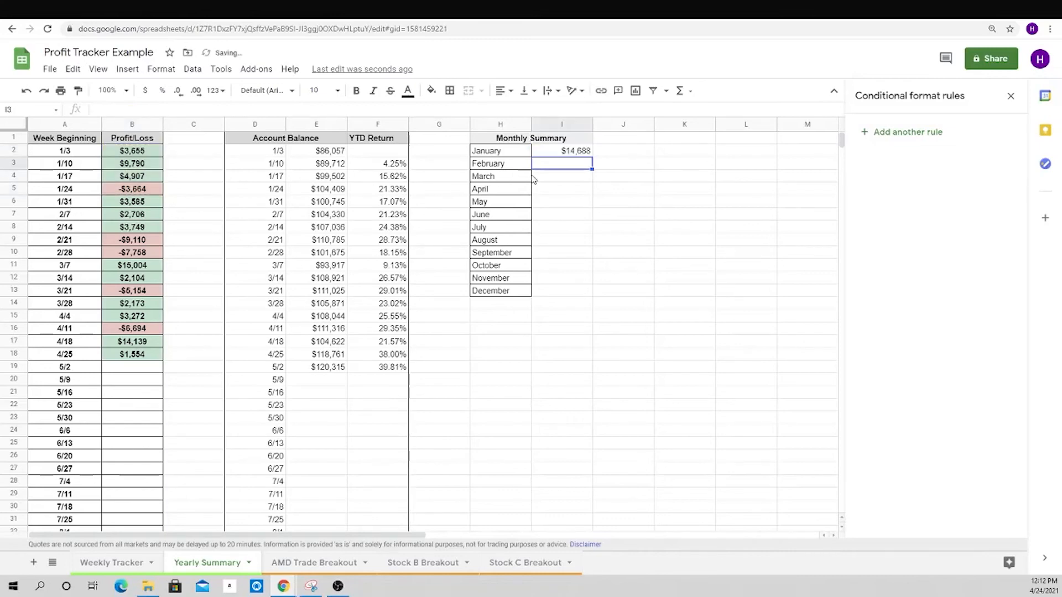
{"action": "type", "text": "=sum("}
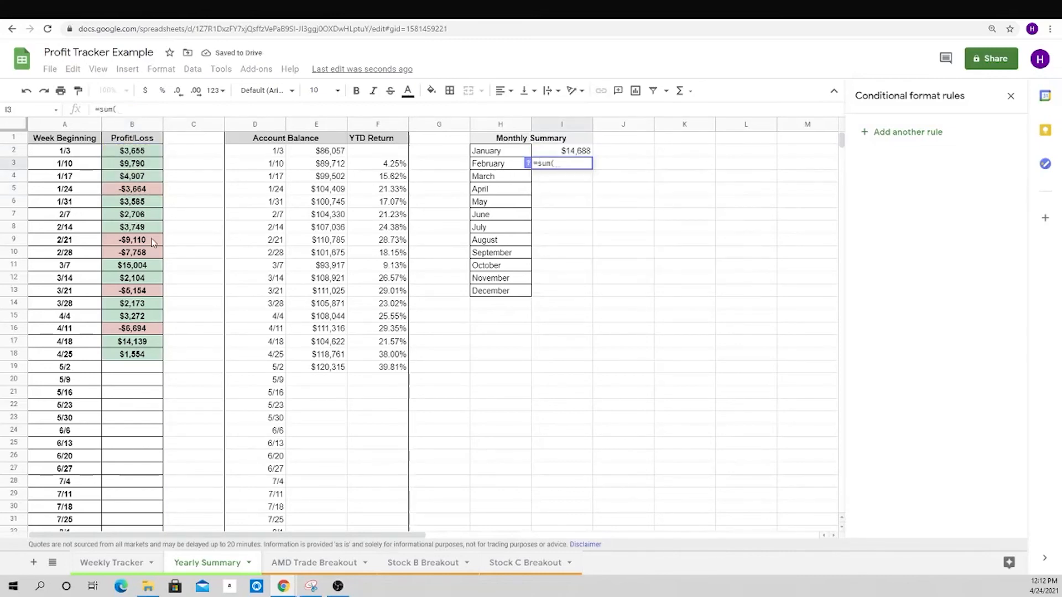
{"action": "left_click_drag", "start_coordinate": [136, 202], "coordinate": [138, 243]}
{"action": "key", "text": "Return"}
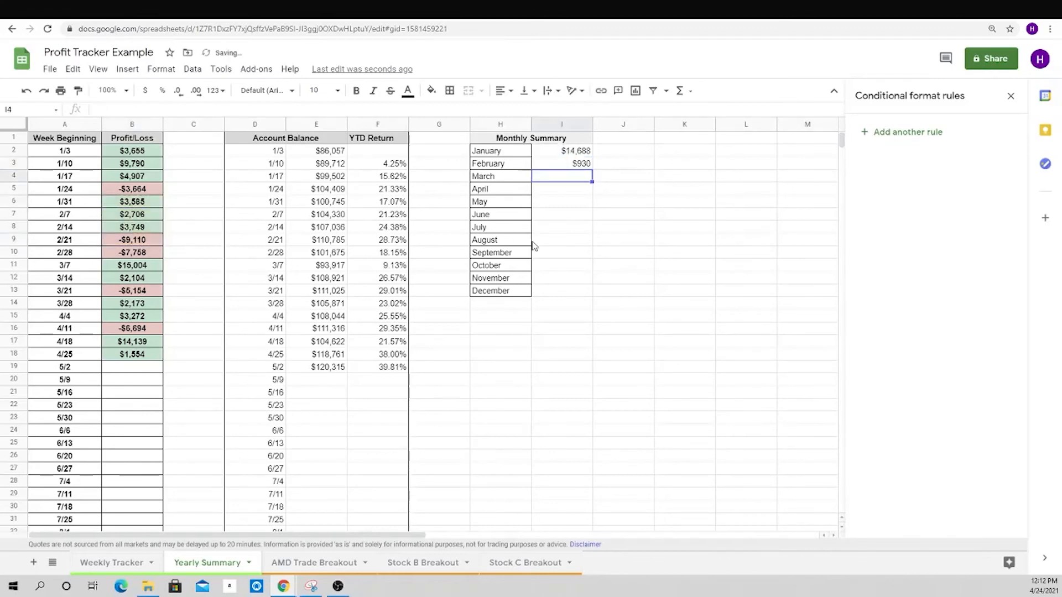
- Sum the weekly profits for March from B10:B14 in I4 and for April from B15:B18 in I5
{"action": "type", "text": "=sum("}
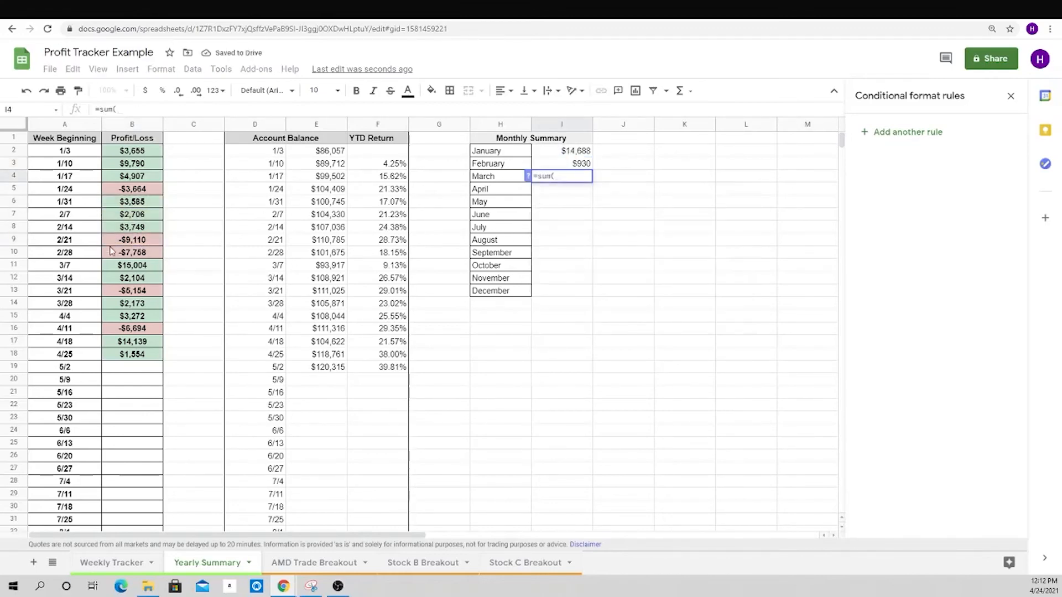
{"action": "left_click_drag", "start_coordinate": [135, 253], "coordinate": [143, 308]}
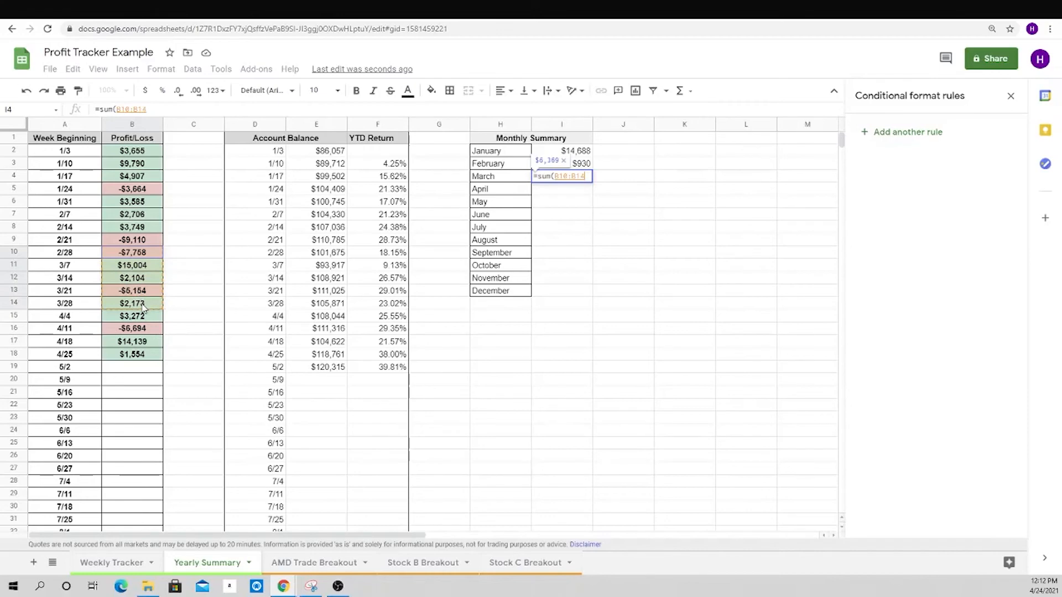
{"action": "key", "text": "Return"}
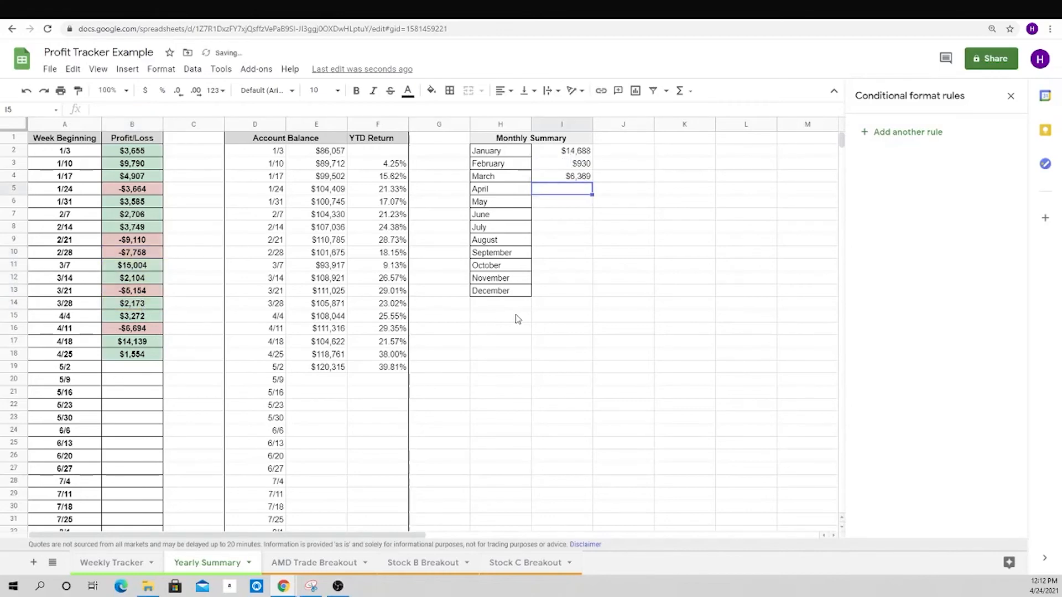
{"action": "type", "text": "=sum("}
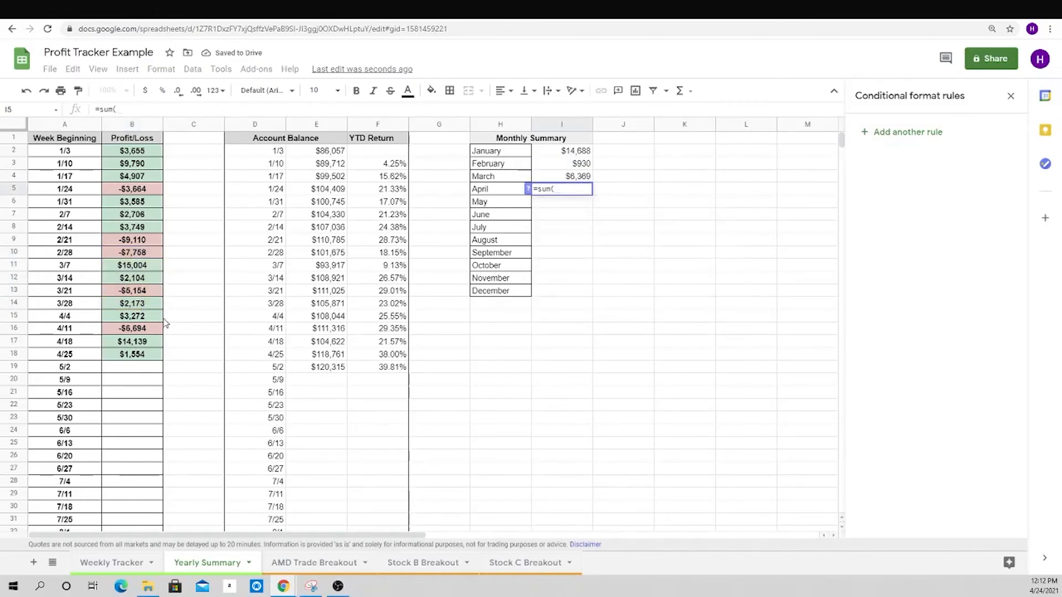
{"action": "left_click_drag", "start_coordinate": [139, 359], "coordinate": [138, 323]}
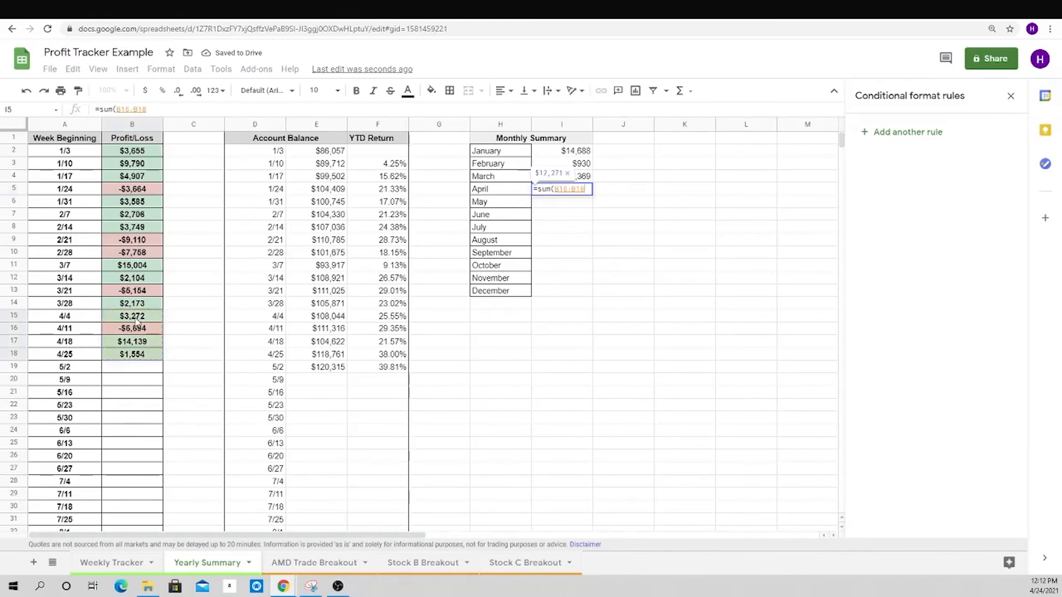
{"action": "key", "text": "Return"}
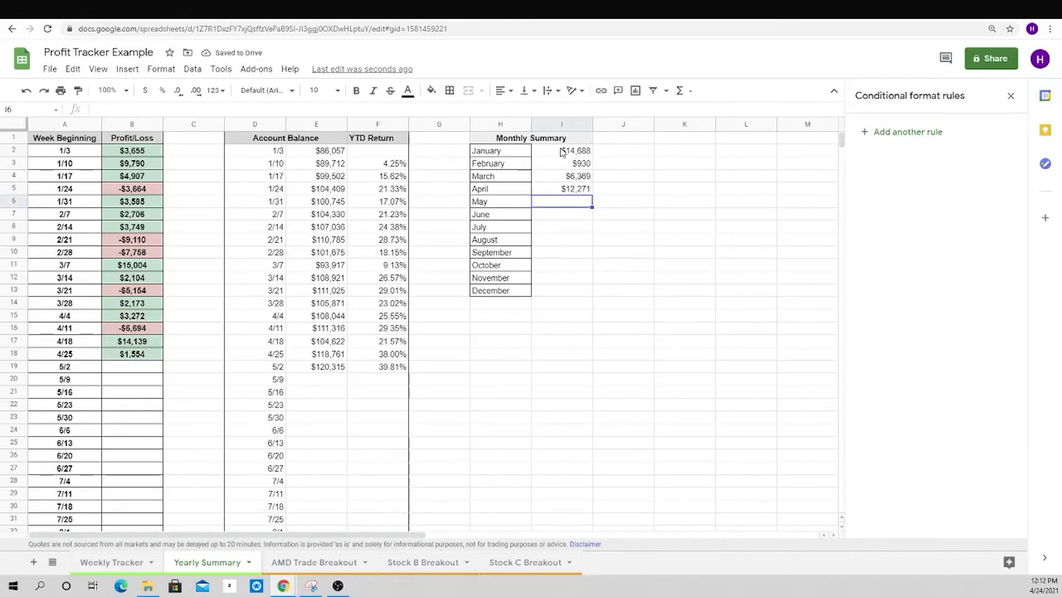
- Clear the existing borders in the monthly summary table H1:I13 and apply an outer border around it
{"action": "left_click_drag", "start_coordinate": [501, 140], "coordinate": [561, 298]}
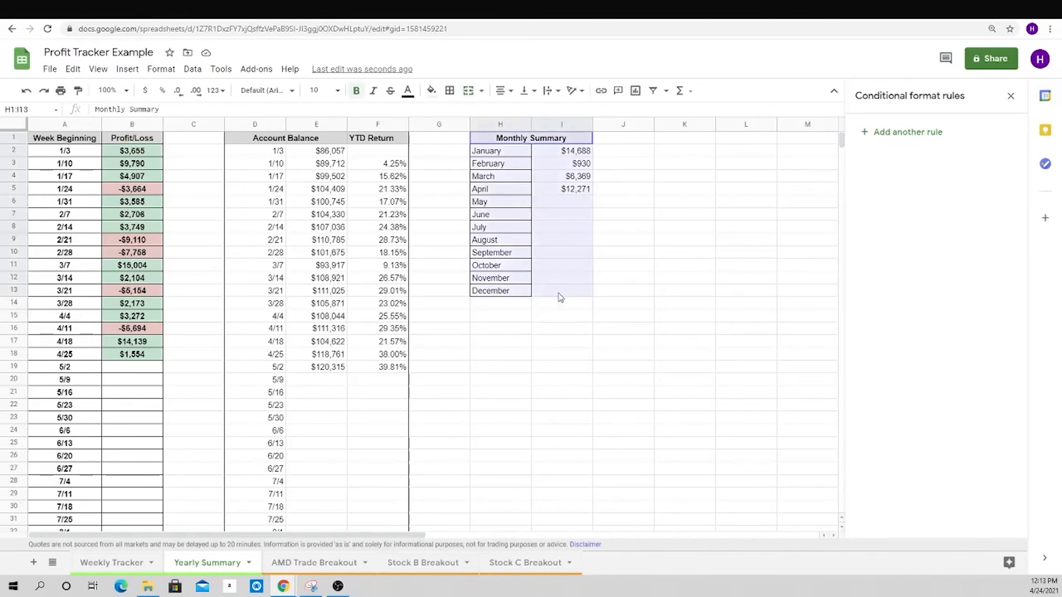
{"action": "left_click", "coordinate": [449, 90]}
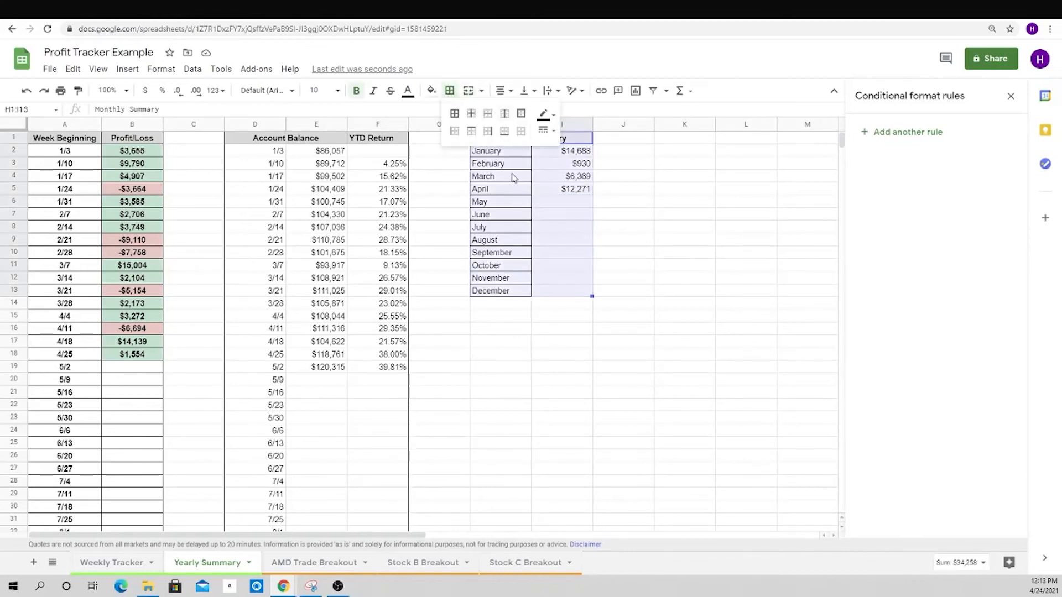
{"action": "left_click", "coordinate": [513, 130]}
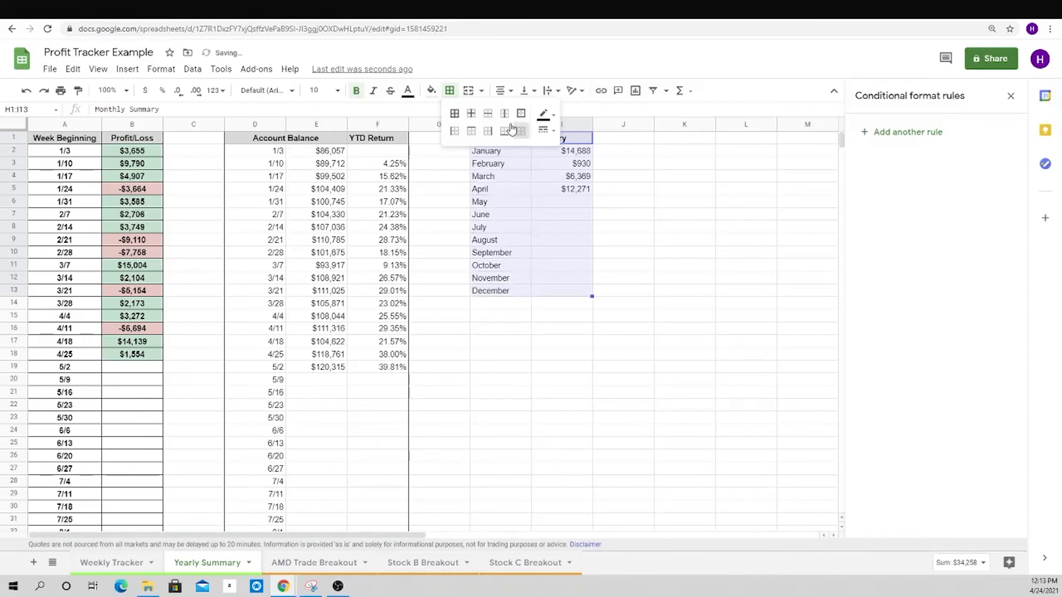
{"action": "left_click", "coordinate": [521, 113]}
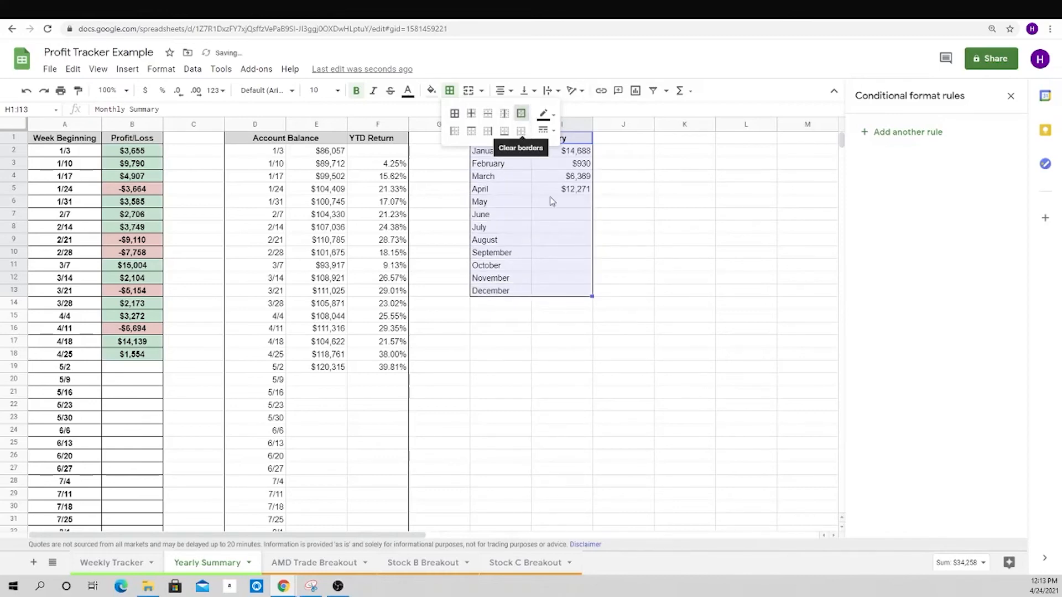
- Add a right border along the month names in H2:H13 and border the Monthly Summary heading
{"action": "left_click_drag", "start_coordinate": [517, 291], "coordinate": [516, 151]}
{"action": "left_click", "coordinate": [450, 90]}
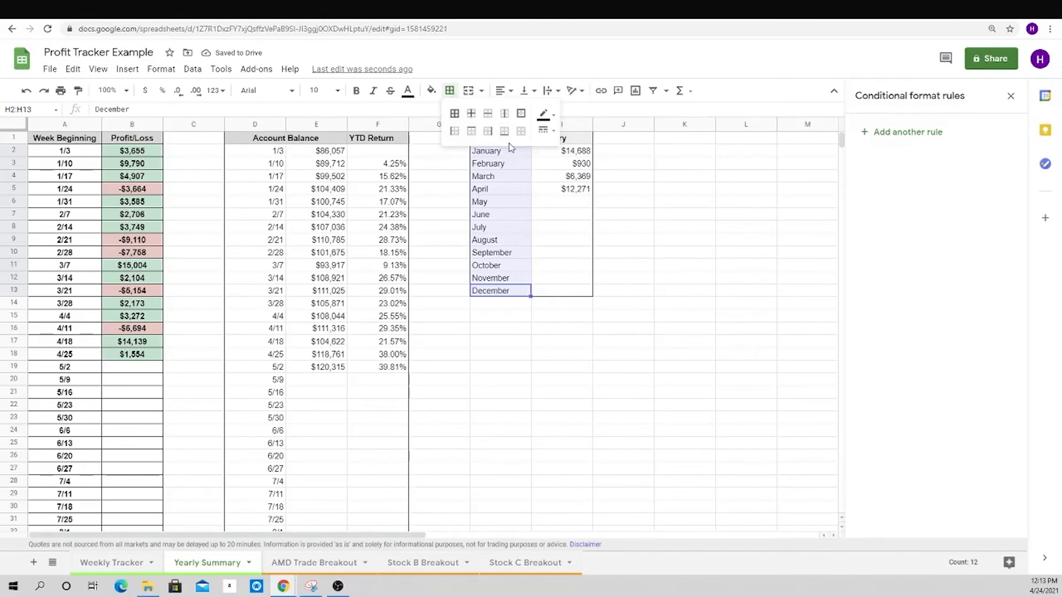
{"action": "left_click", "coordinate": [488, 131]}
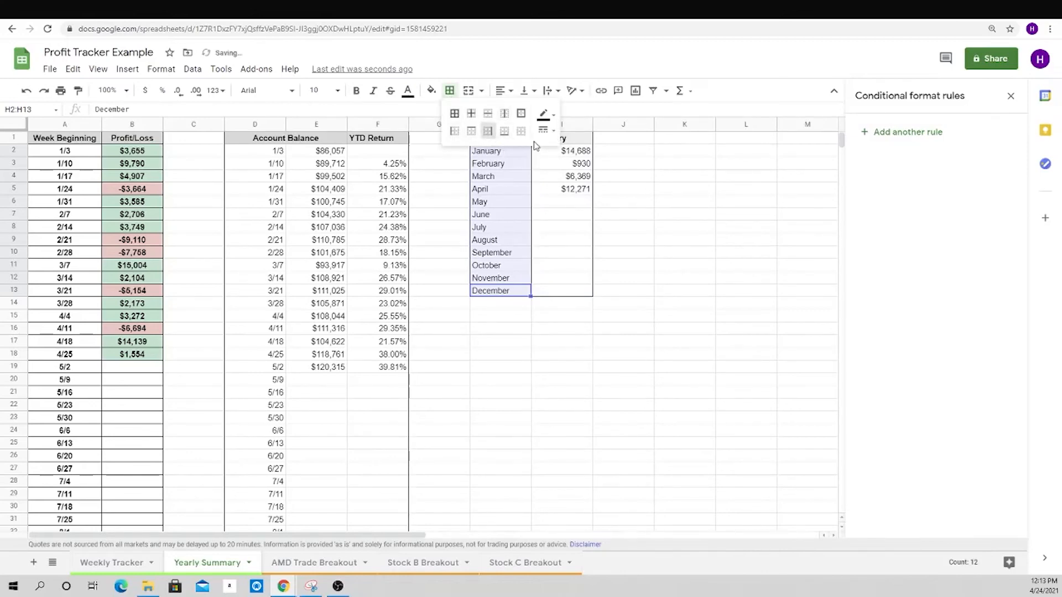
{"action": "left_click", "coordinate": [574, 142]}
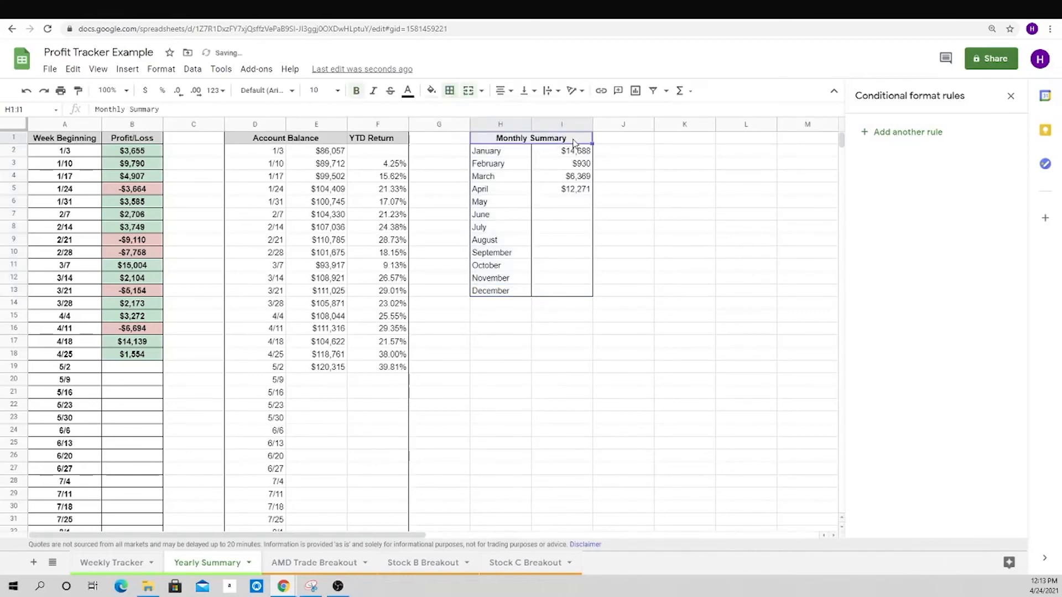
{"action": "left_click", "coordinate": [449, 90]}
{"action": "left_click", "coordinate": [600, 214]}
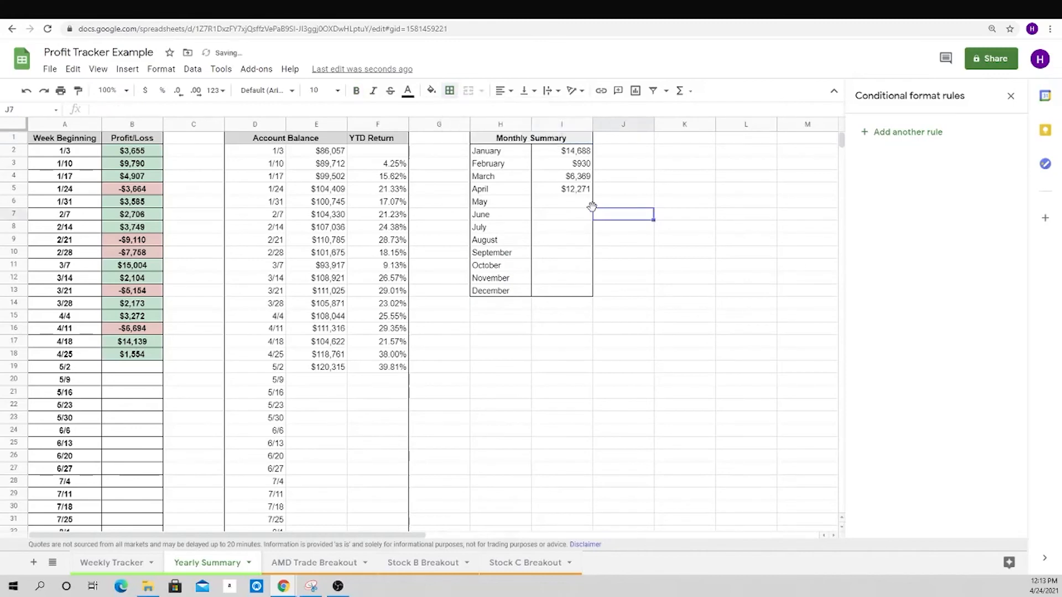
- Label H14 as YTD Profit and sum the monthly profits I2:I13 in I14
{"action": "left_click", "coordinate": [563, 124]}
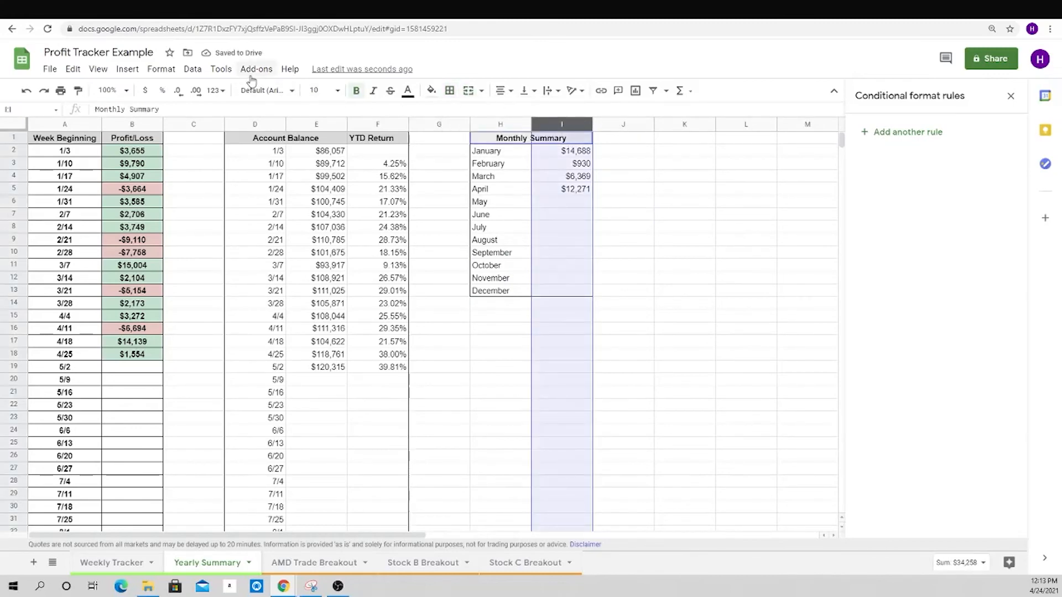
{"action": "left_click", "coordinate": [508, 302]}
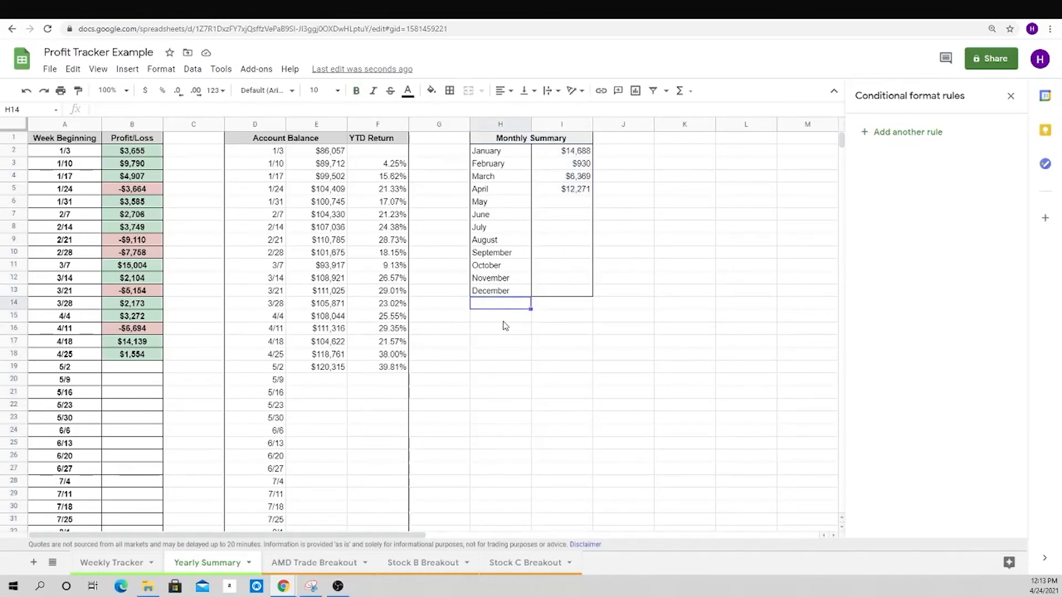
{"action": "type", "text": "YTD Profit"}
{"action": "key", "text": "Tab"}
{"action": "type", "text": "=sum(I4:I13"}
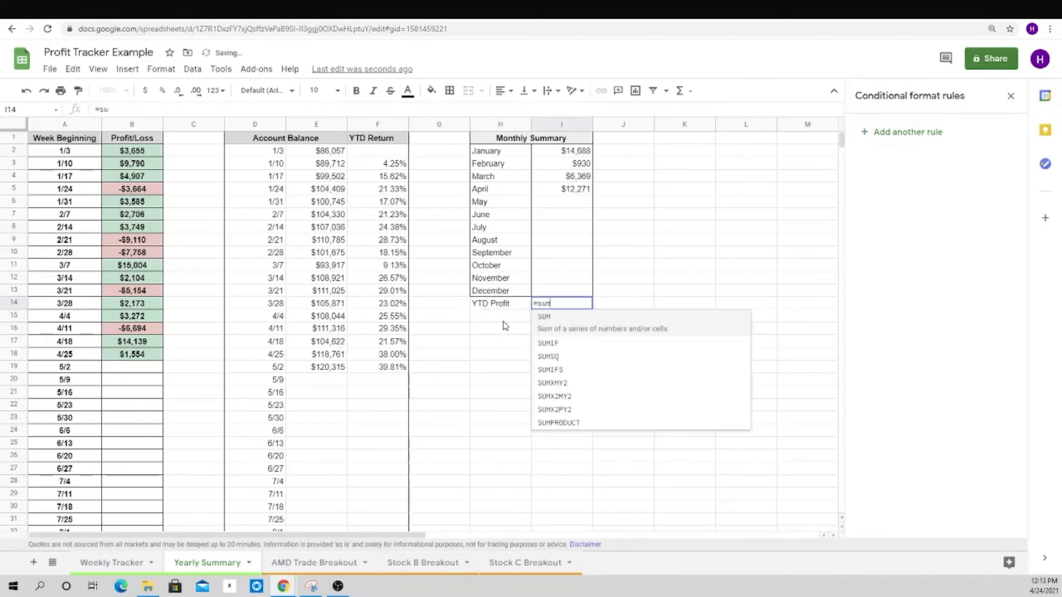
{"action": "key", "text": "shift+Up"}
{"action": "key", "text": "shift+Up"}
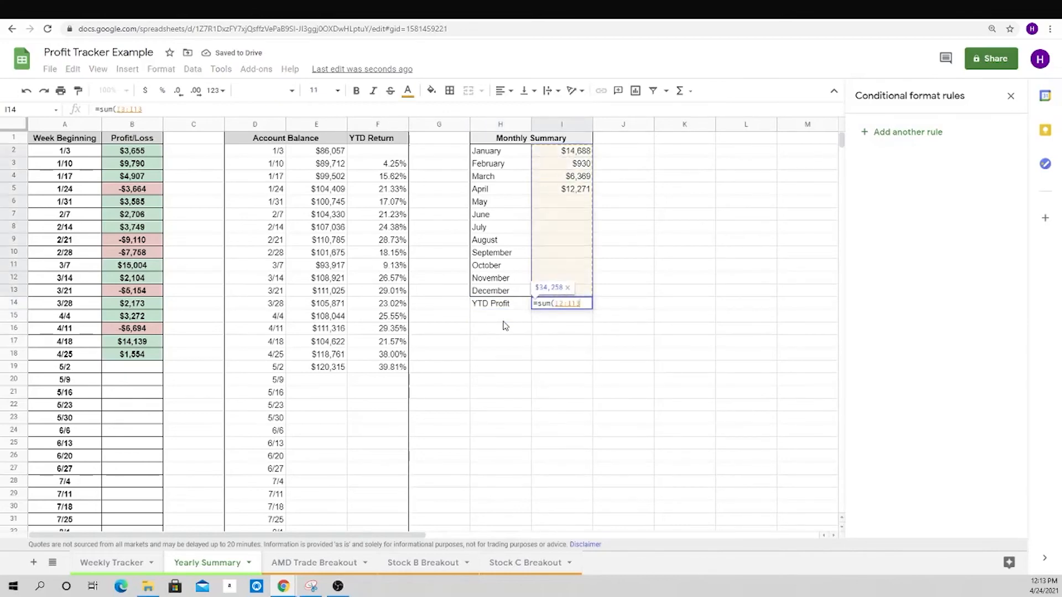
{"action": "key", "text": "Return"}
- Make the YTD Profit label and its total in H14:I14 bold
{"action": "key", "text": "Up"}
{"action": "key", "text": "shift+Left"}
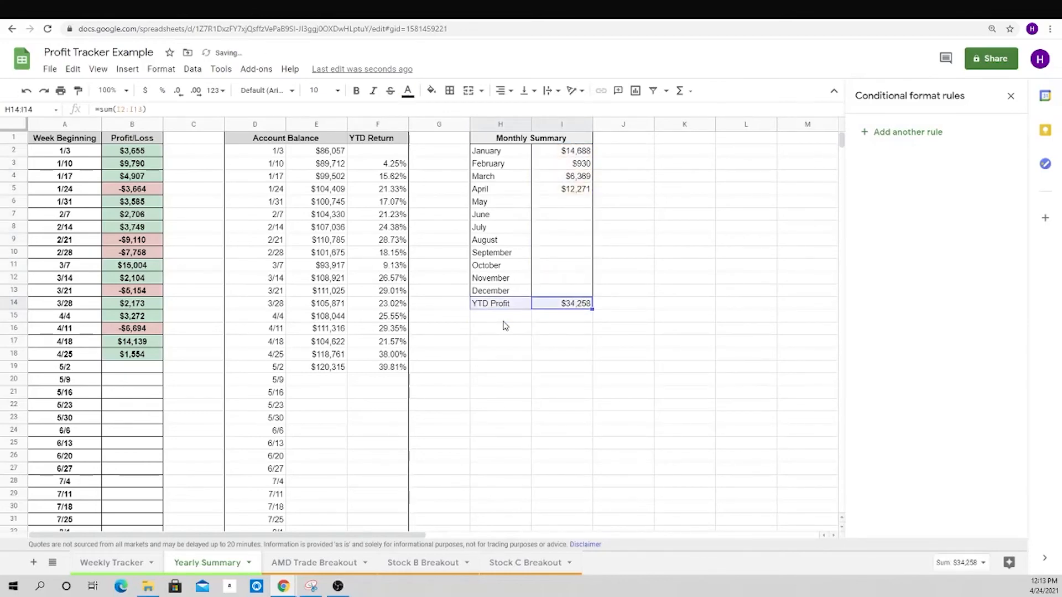
{"action": "key", "text": "ctrl+b"}
{"action": "key", "text": "shift+Right"}
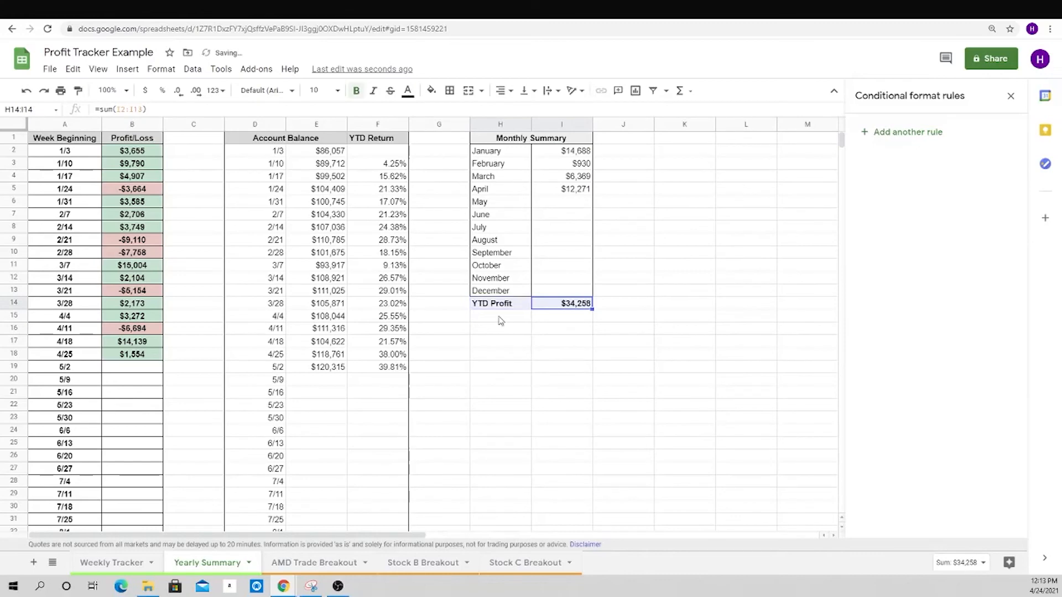
{"action": "left_click", "coordinate": [524, 357]}
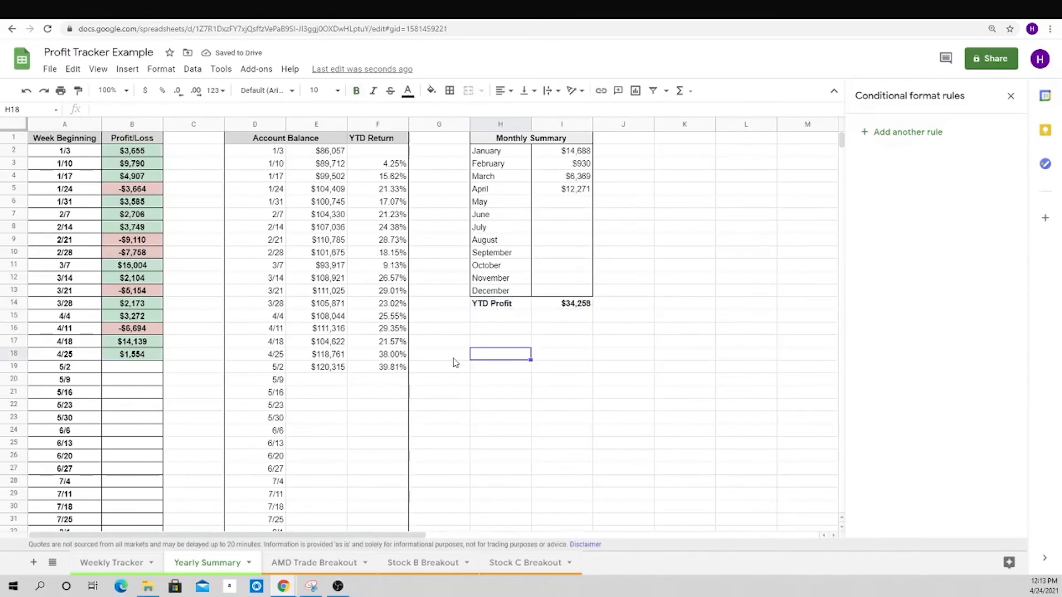
- Label H16 as ATH and calculate the highest account balance in I16 with =max(E2:E1000)
{"action": "left_click", "coordinate": [498, 332]}
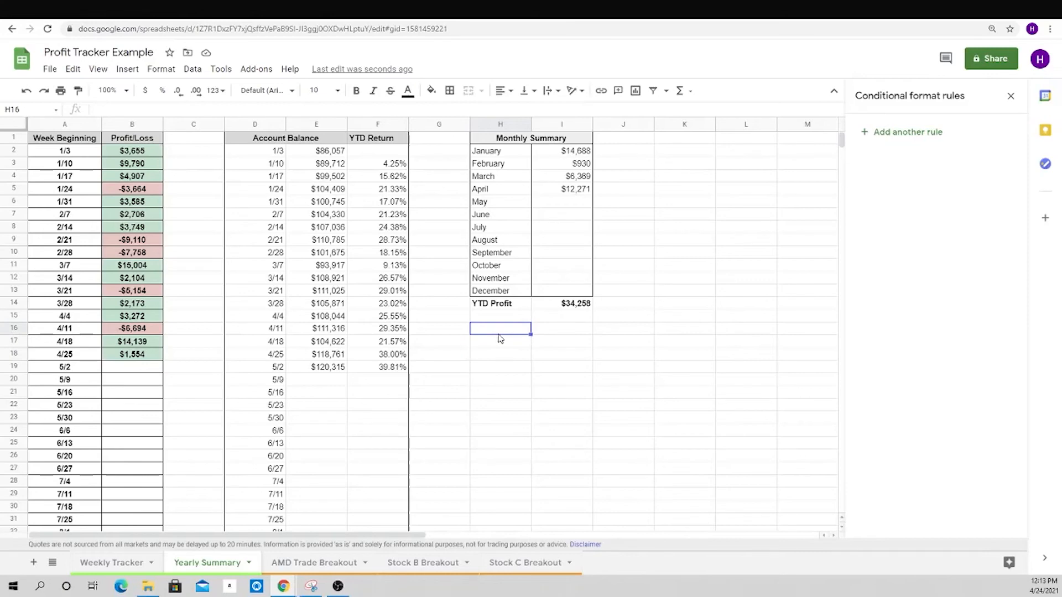
{"action": "type", "text": "ATH"}
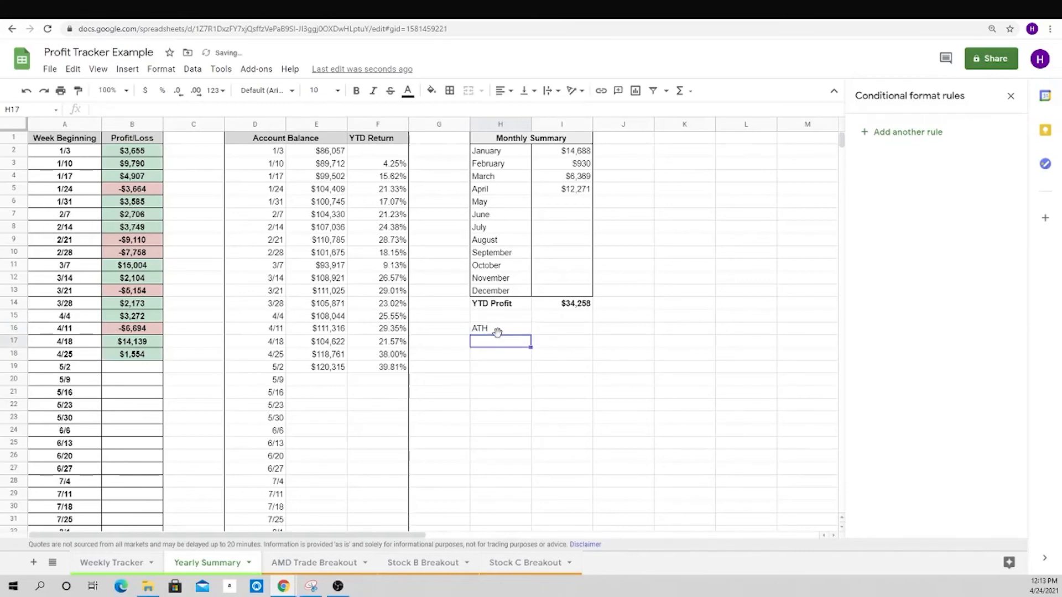
{"action": "left_click", "coordinate": [553, 334]}
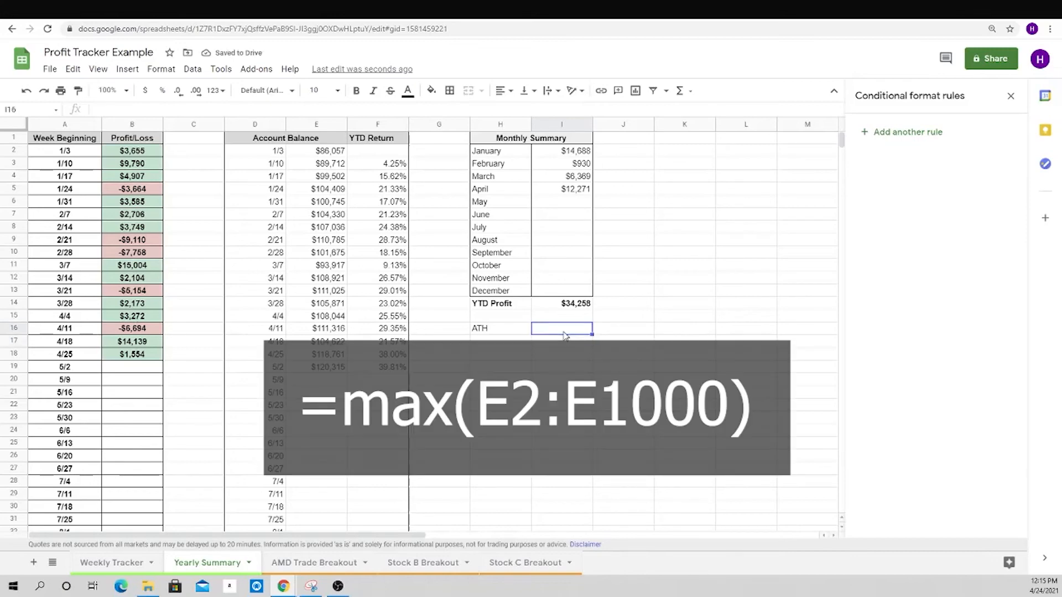
{"action": "type", "text": "="}
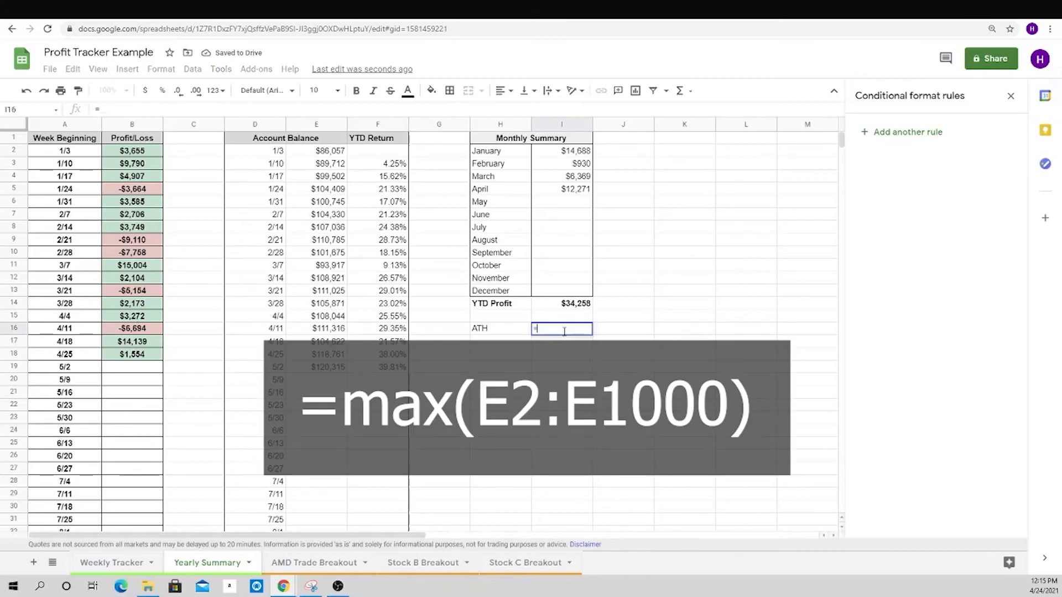
{"action": "type", "text": "max("}
{"action": "type", "text": "E2"}
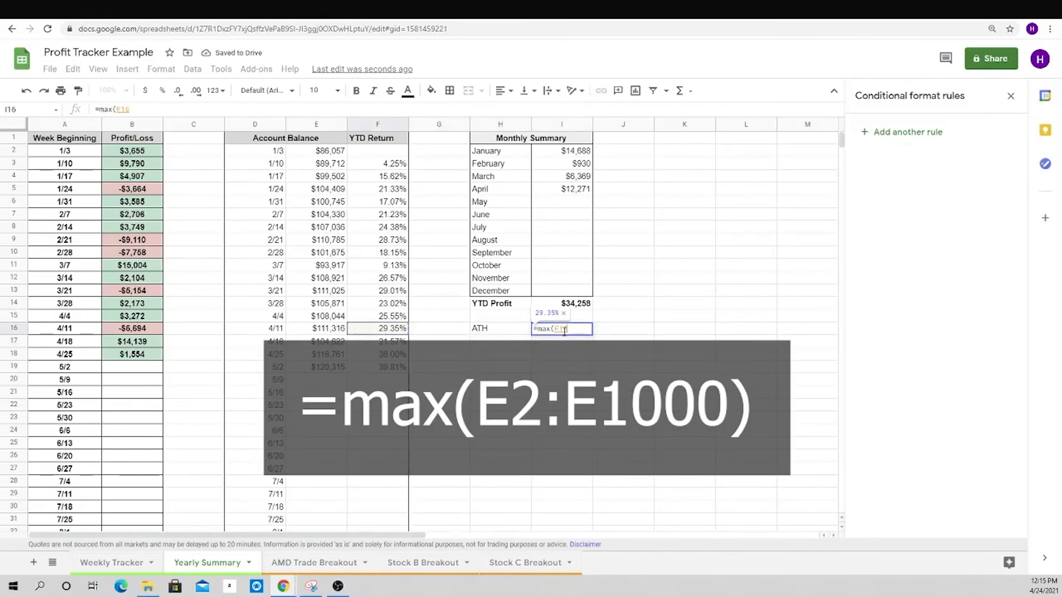
{"action": "key", "text": "ctrl+shift+Down"}
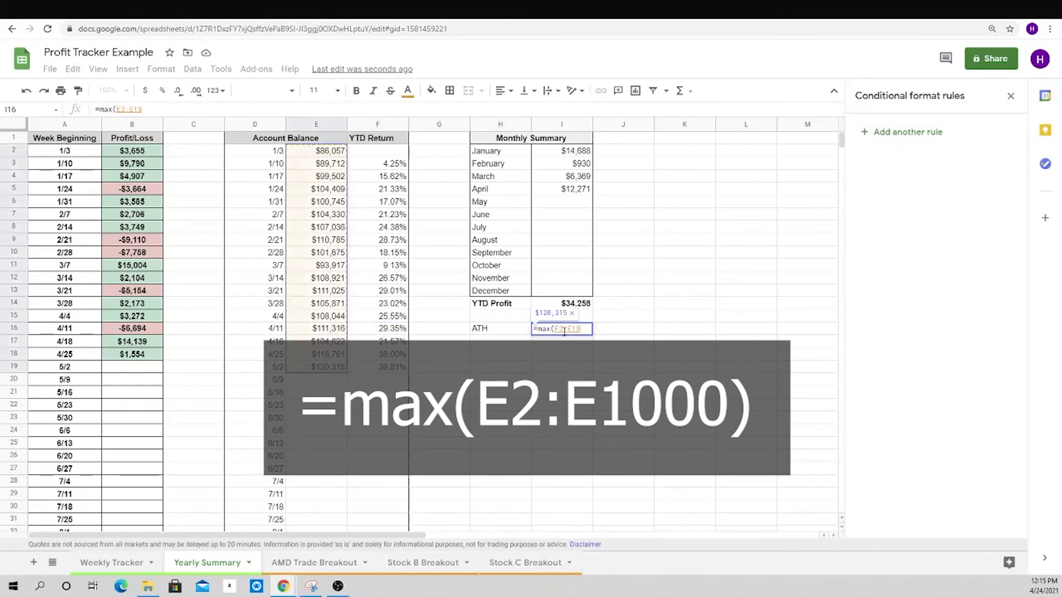
{"action": "key", "text": "ctrl+shift+Down"}
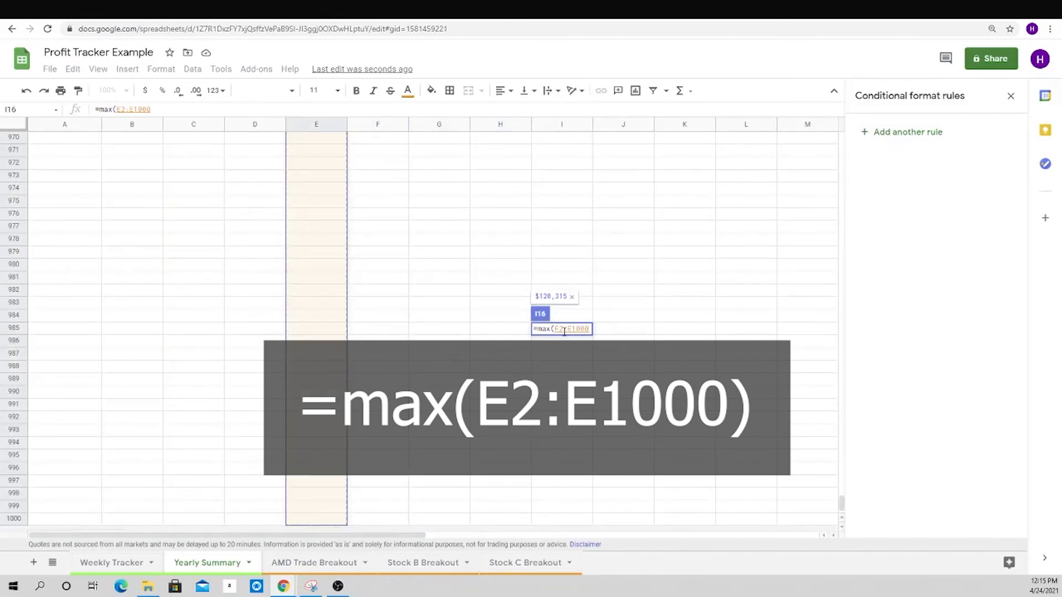
{"action": "key", "text": "Return"}
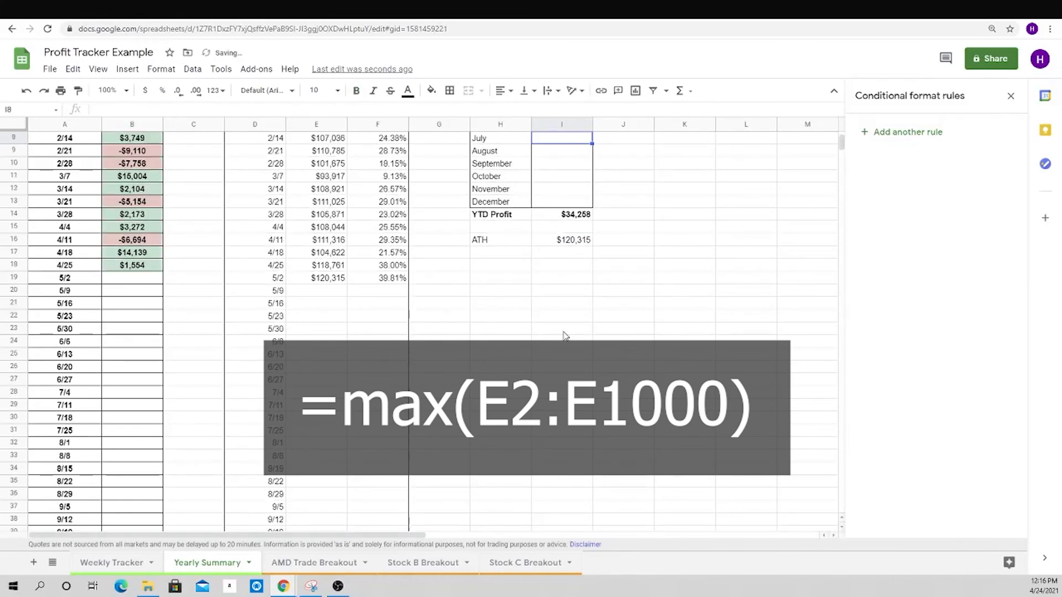
{"action": "key", "text": "Up"}
{"action": "key", "text": "Up"}
{"action": "key", "text": "Up"}
{"action": "key", "text": "Up"}
{"action": "key", "text": "Up"}
{"action": "key", "text": "Up"}
{"action": "key", "text": "Up"}
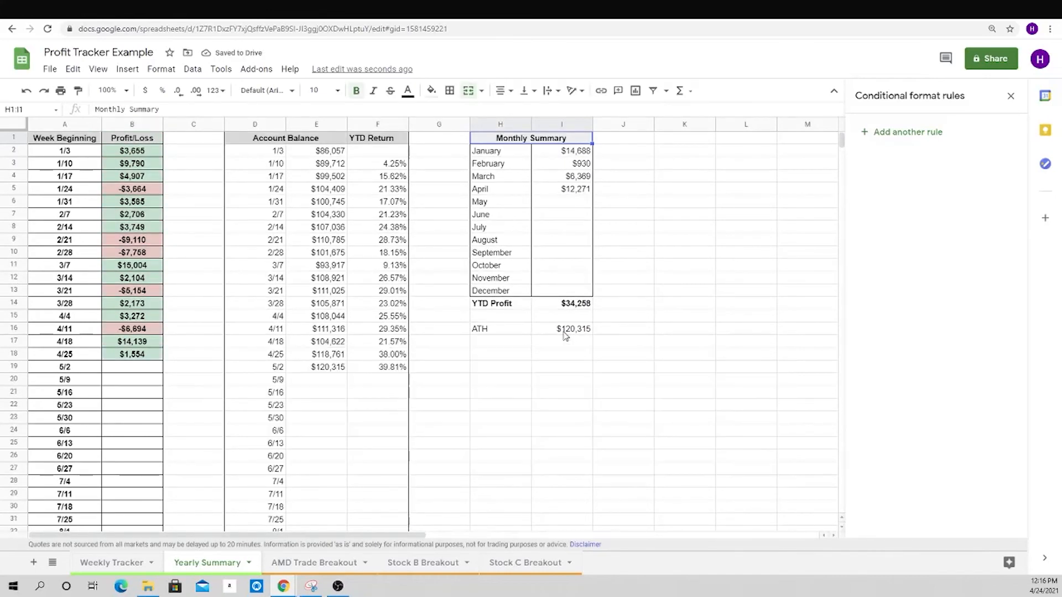
- Enter 122000 as a trial 5/9 account balance in E20 to test the ATH formula, and undo the entry
{"action": "left_click", "coordinate": [340, 380]}
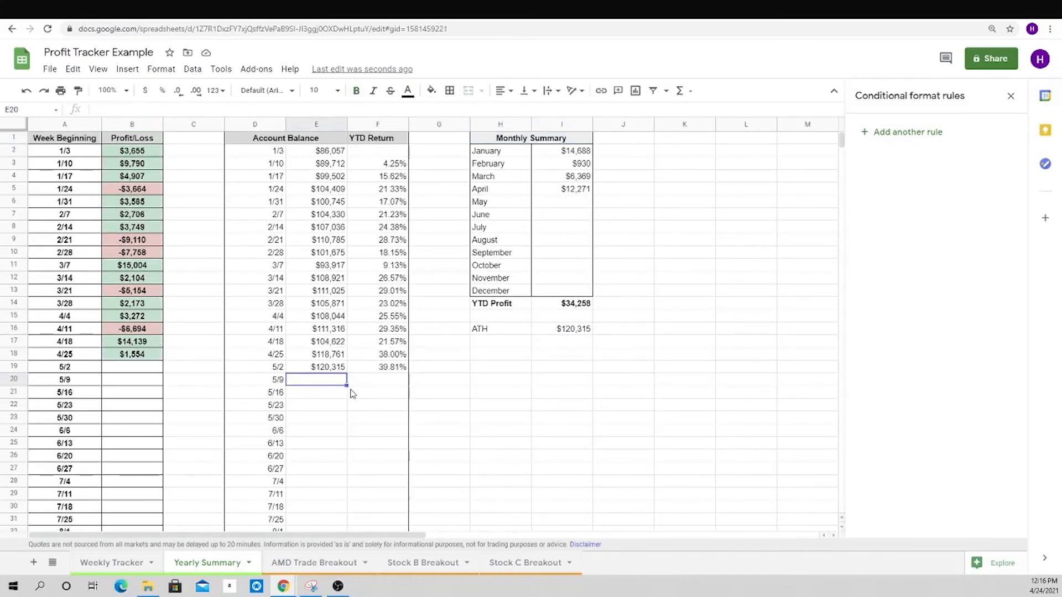
{"action": "type", "text": "122000"}
{"action": "key", "text": "Return"}
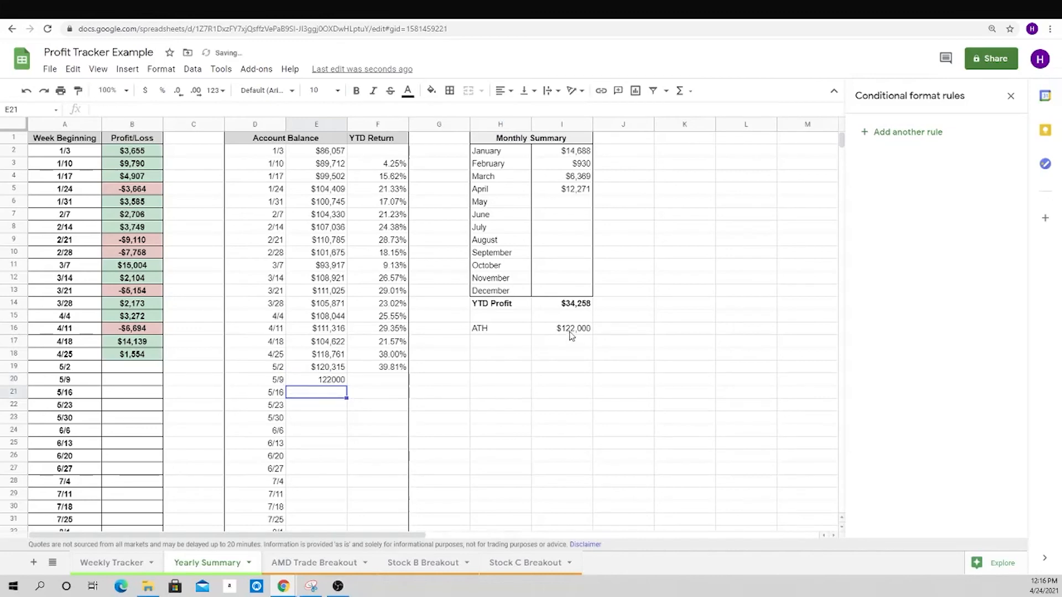
{"action": "key", "text": "ctrl+z"}
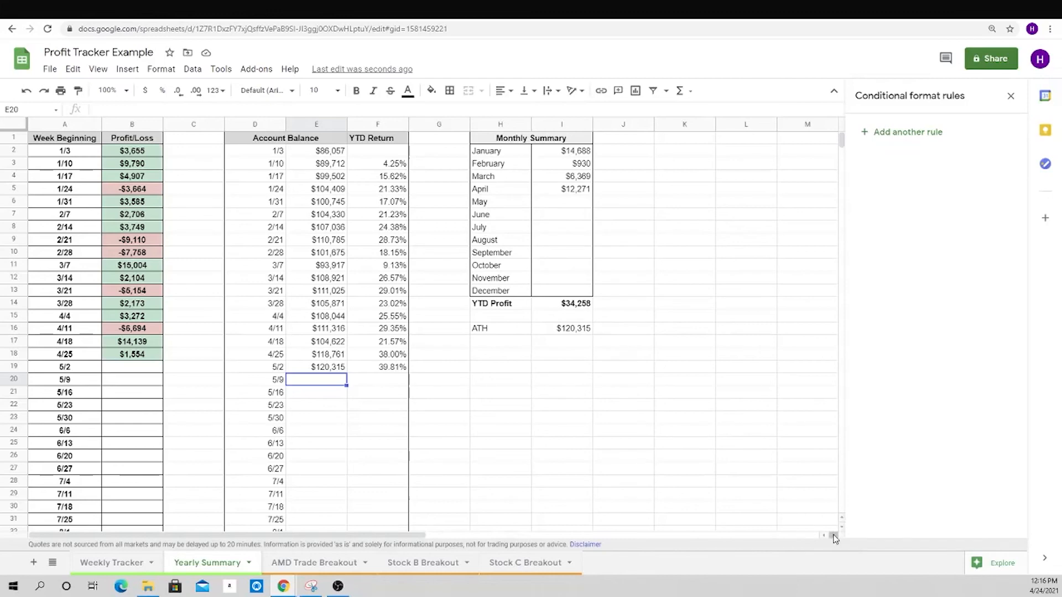
- Close the conditional format rules and insert a line chart of the account balances in D1:E53
{"action": "left_click", "coordinate": [1011, 97]}
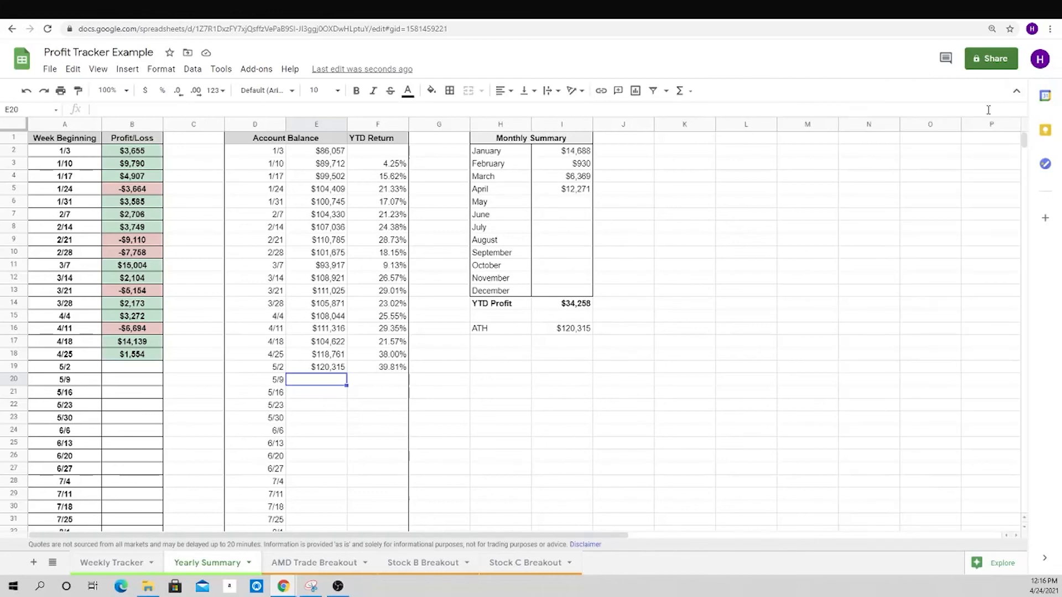
{"action": "left_click", "coordinate": [1015, 535]}
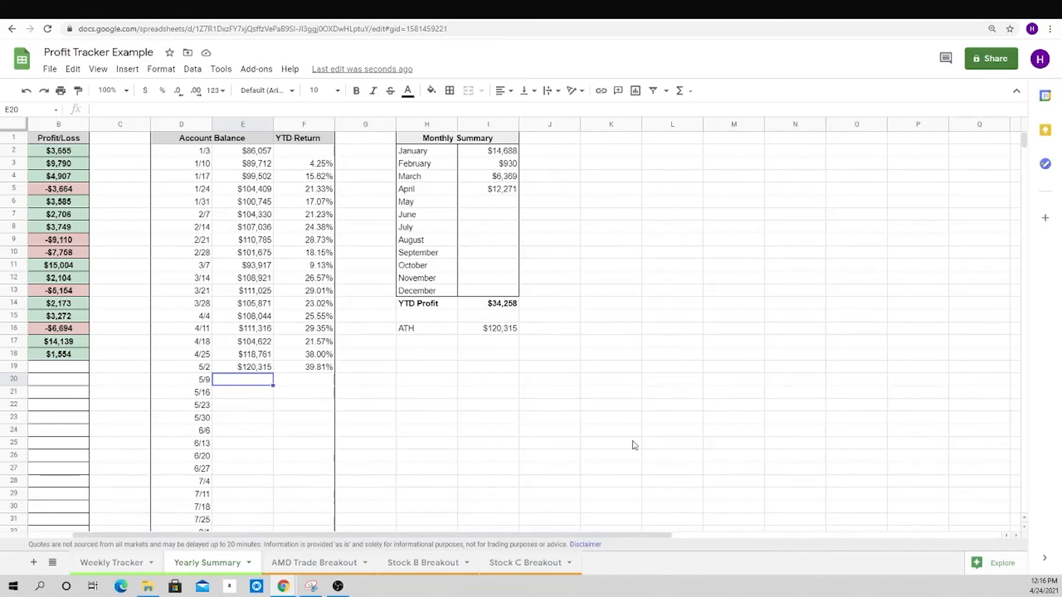
{"action": "left_click_drag", "start_coordinate": [181, 141], "coordinate": [230, 472]}
{"action": "scroll", "coordinate": [232, 359], "scroll_direction": "up", "scroll_amount": 9}
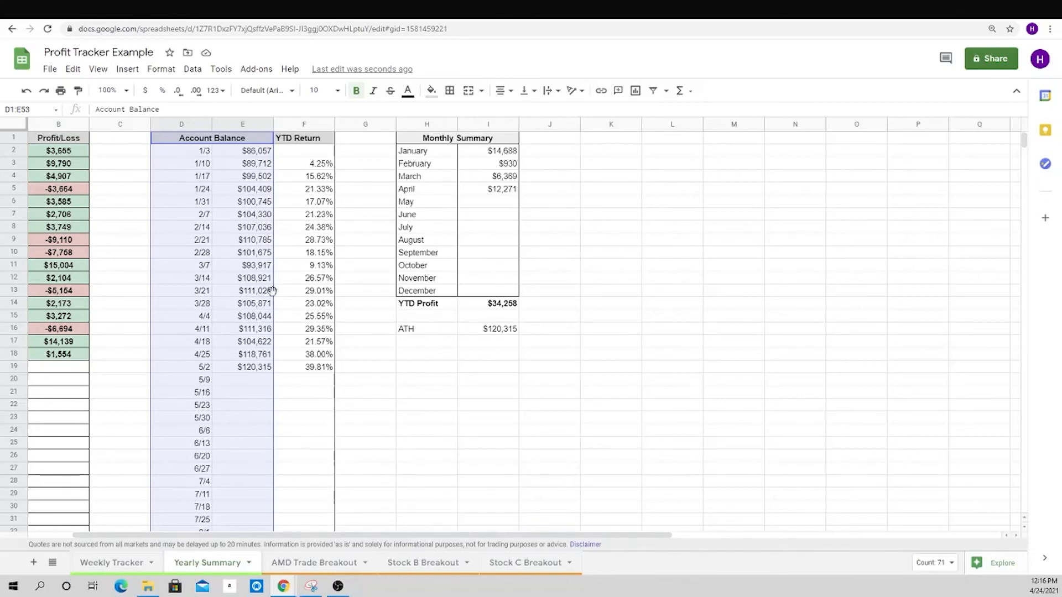
{"action": "left_click", "coordinate": [128, 71]}
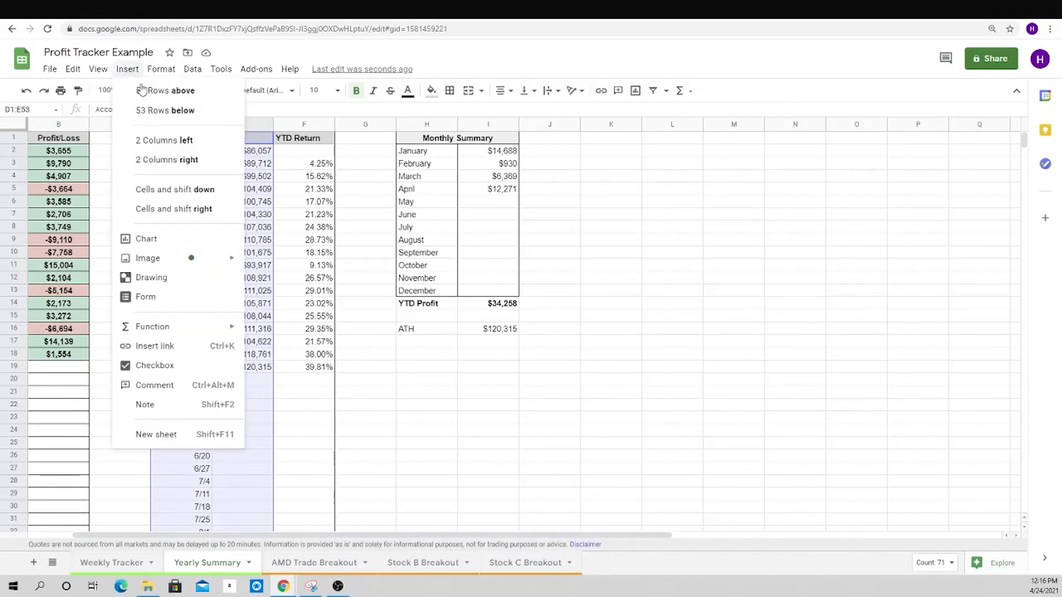
{"action": "left_click", "coordinate": [171, 240]}
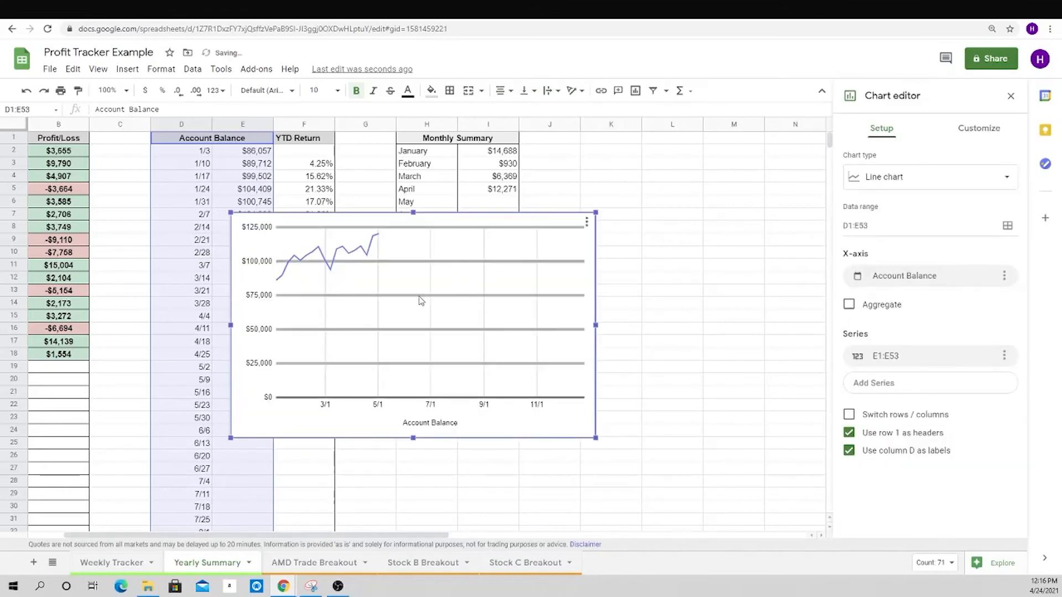
- Move the account balance chart into the empty area to the right of the Monthly Summary table, starting around column J
{"action": "left_click_drag", "start_coordinate": [412, 297], "coordinate": [737, 218]}
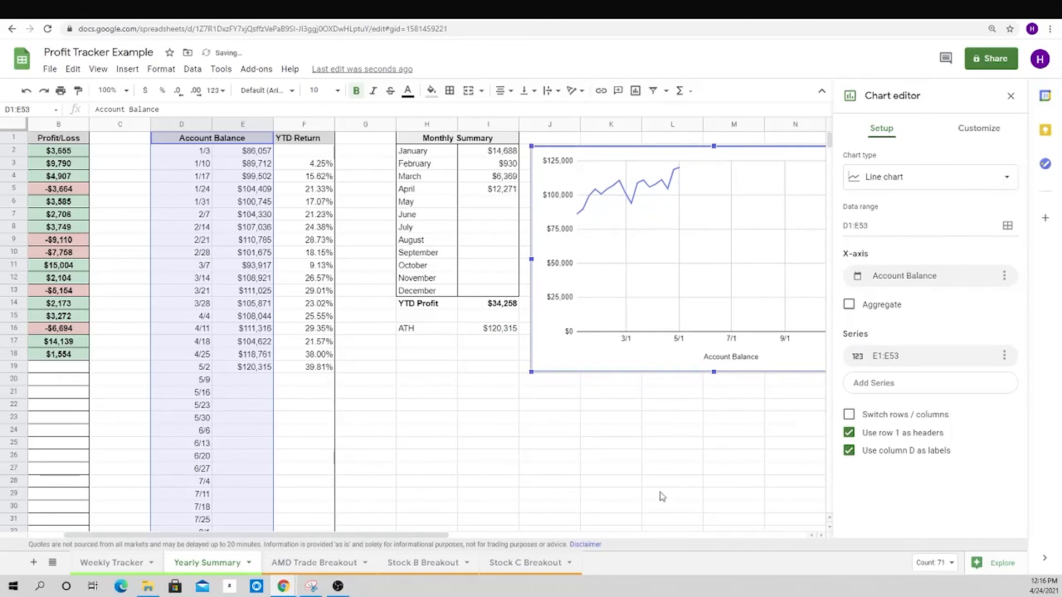
{"action": "left_click_drag", "start_coordinate": [425, 533], "coordinate": [525, 537]}
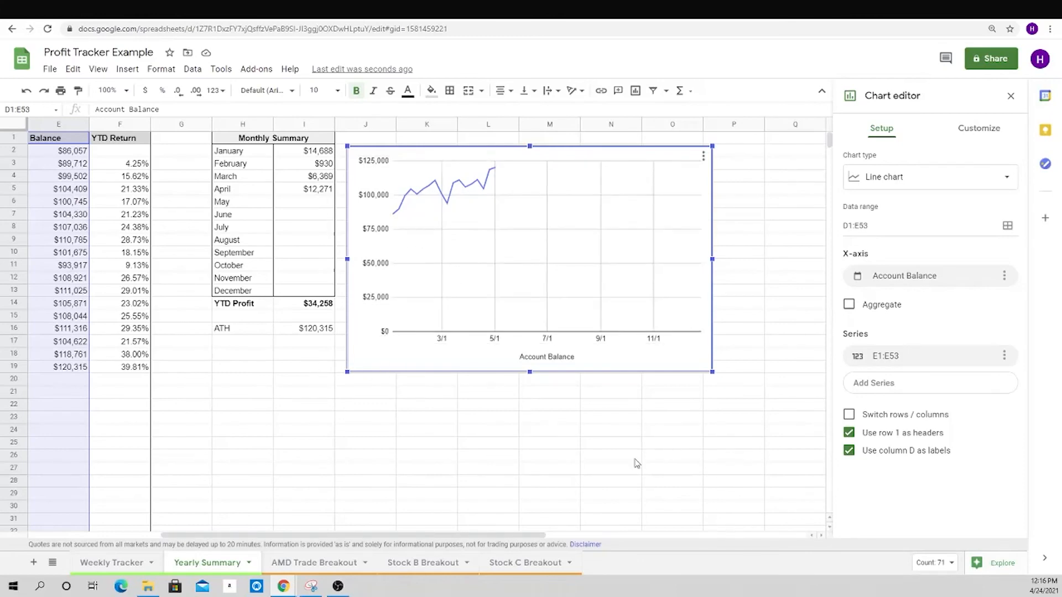
{"action": "left_click_drag", "start_coordinate": [633, 346], "coordinate": [645, 341]}
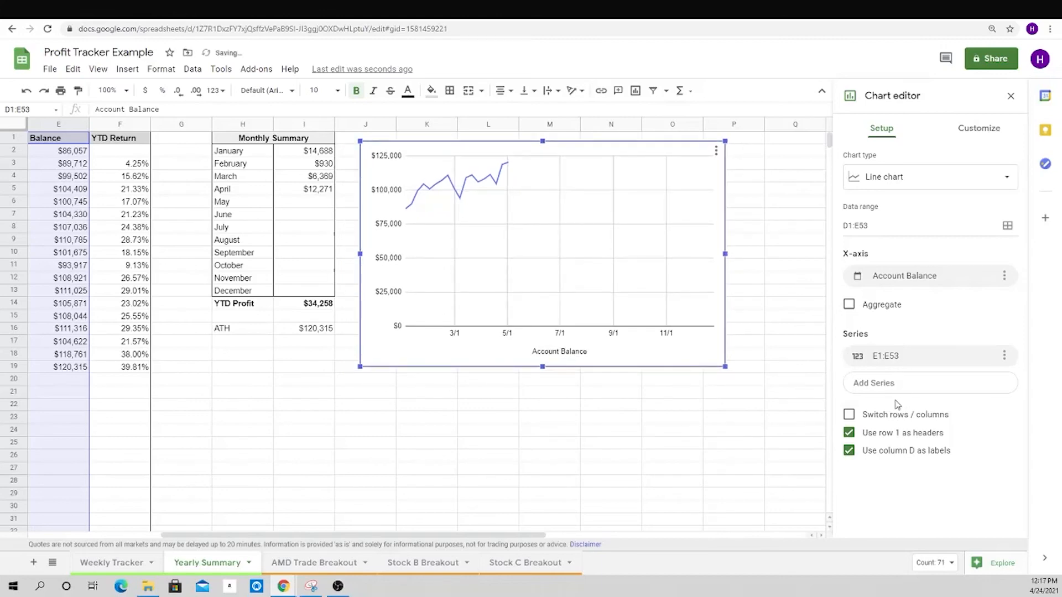
- Set the minimum value of the account balance chart's vertical axis to 75000
{"action": "left_click", "coordinate": [978, 132]}
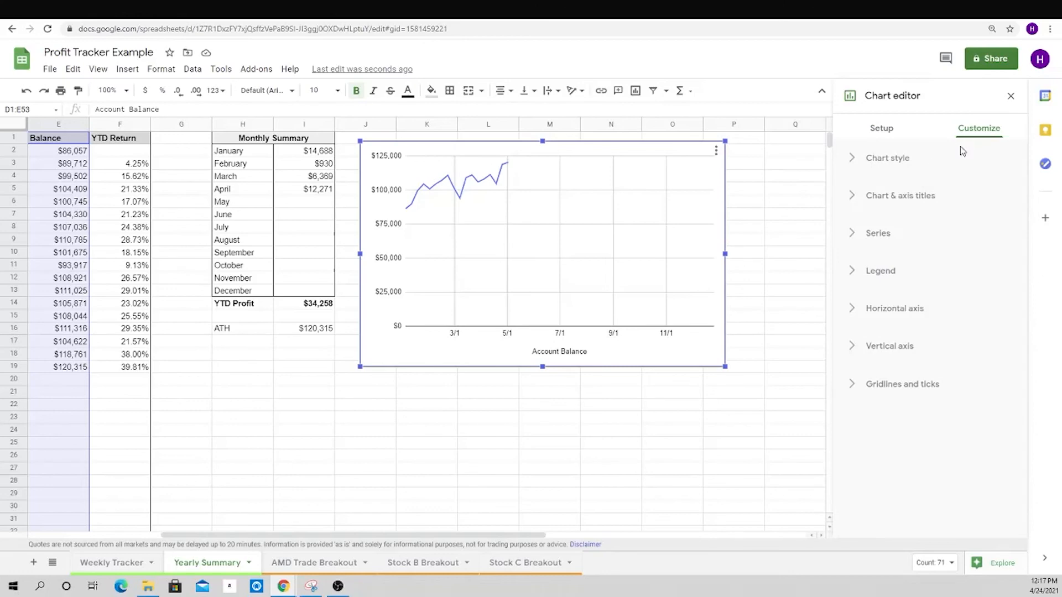
{"action": "left_click", "coordinate": [891, 199]}
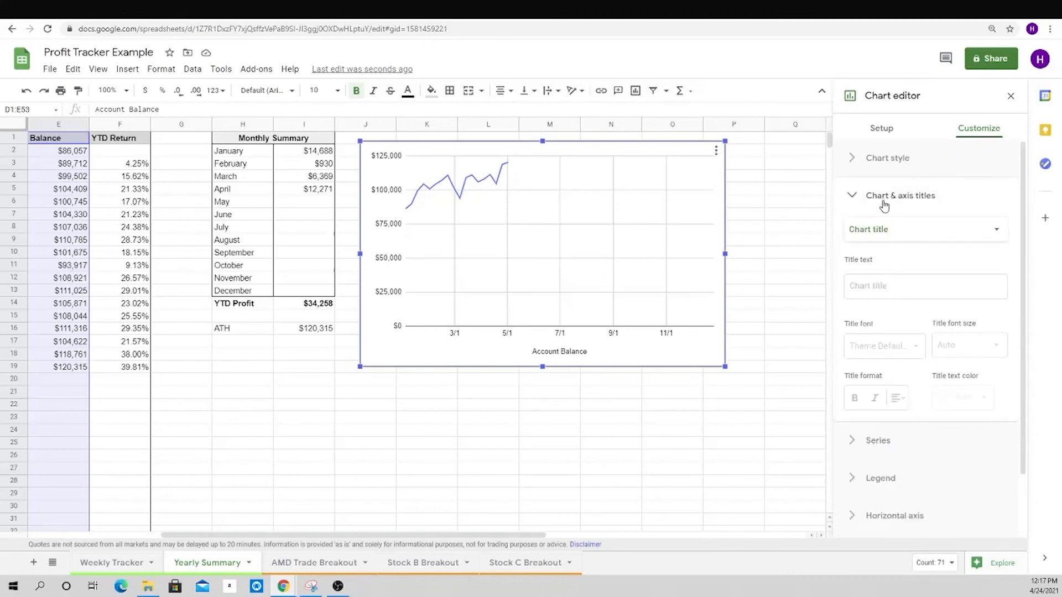
{"action": "left_click", "coordinate": [873, 162]}
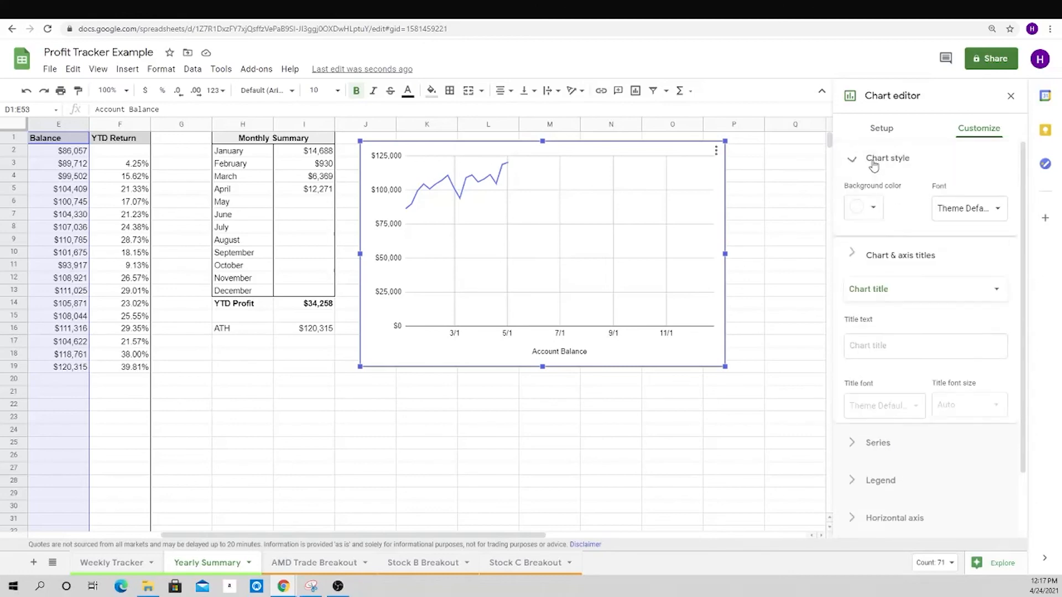
{"action": "left_click", "coordinate": [875, 161]}
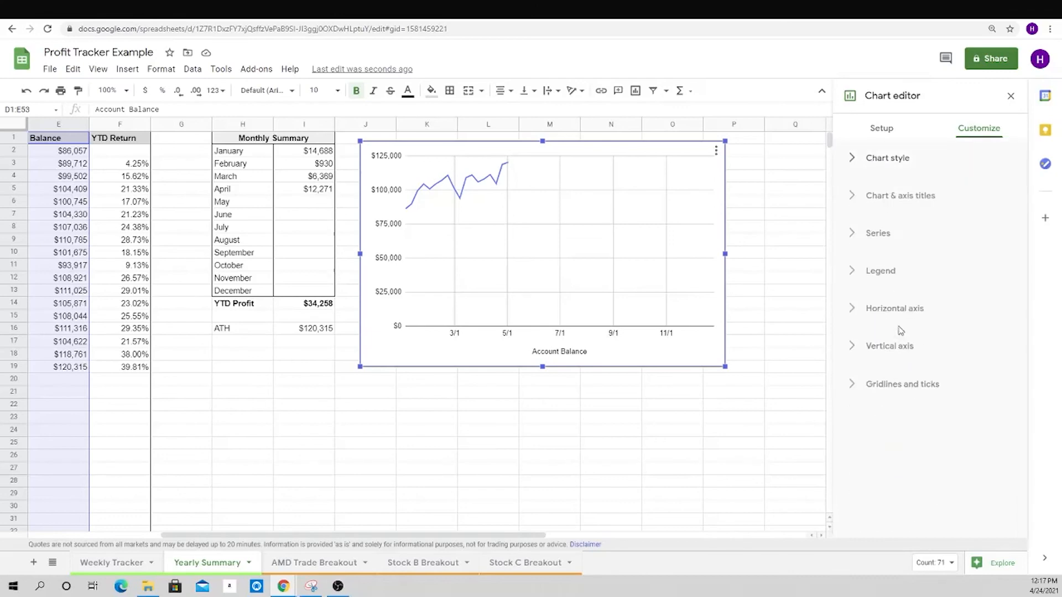
{"action": "left_click", "coordinate": [888, 347]}
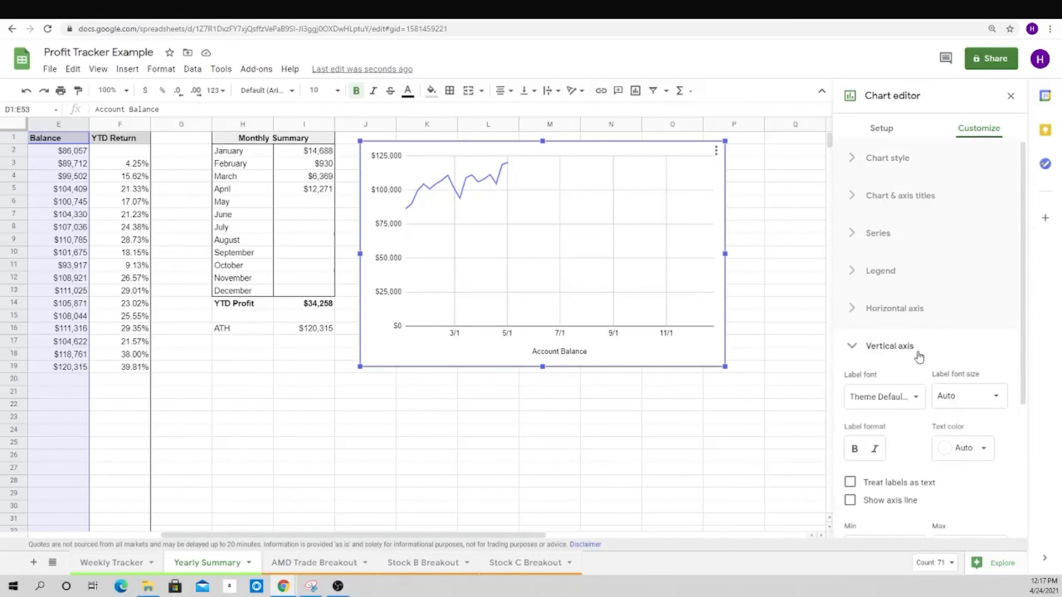
{"action": "scroll", "coordinate": [918, 357], "scroll_direction": "down", "scroll_amount": 2}
{"action": "scroll", "coordinate": [924, 376], "scroll_direction": "down", "scroll_amount": 2}
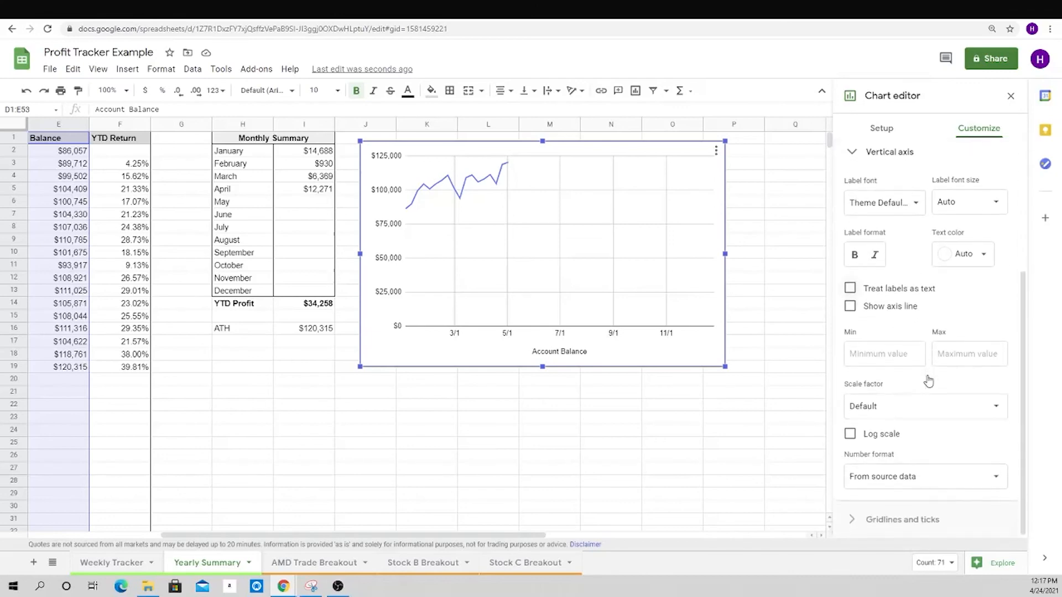
{"action": "left_click", "coordinate": [883, 352]}
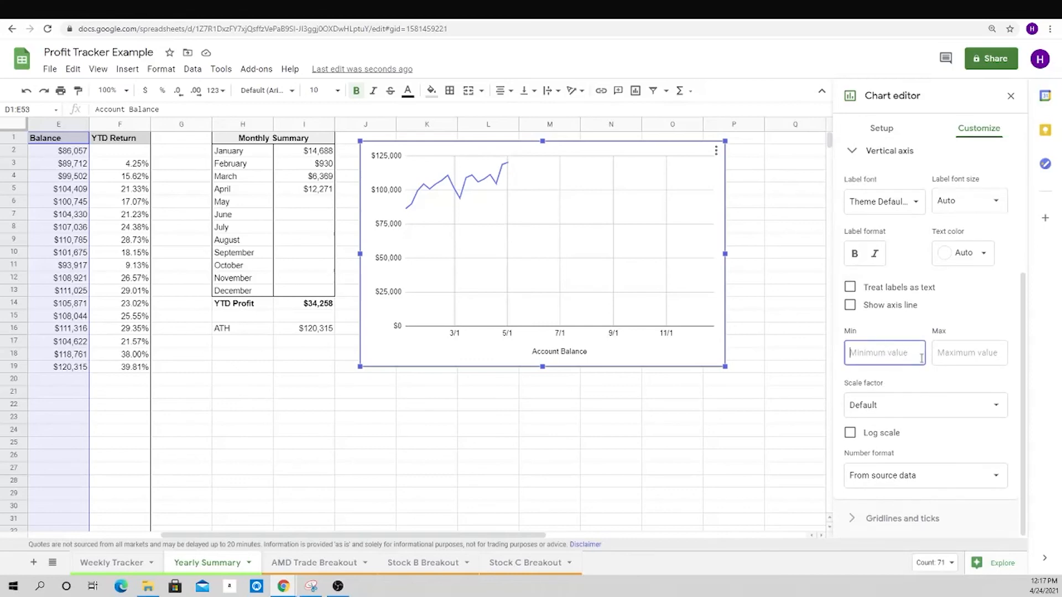
{"action": "type", "text": "75000"}
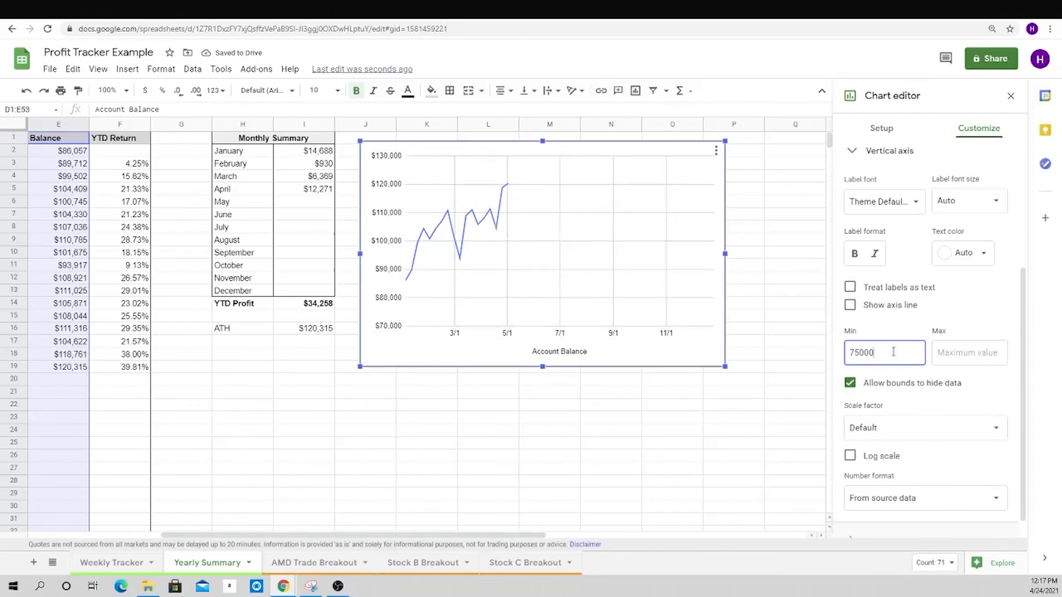
- Try 0 as the account balance chart's vertical axis minimum, restore it to 75000, and close the chart editor
{"action": "left_click_drag", "start_coordinate": [892, 354], "coordinate": [824, 358]}
{"action": "type", "text": "0"}
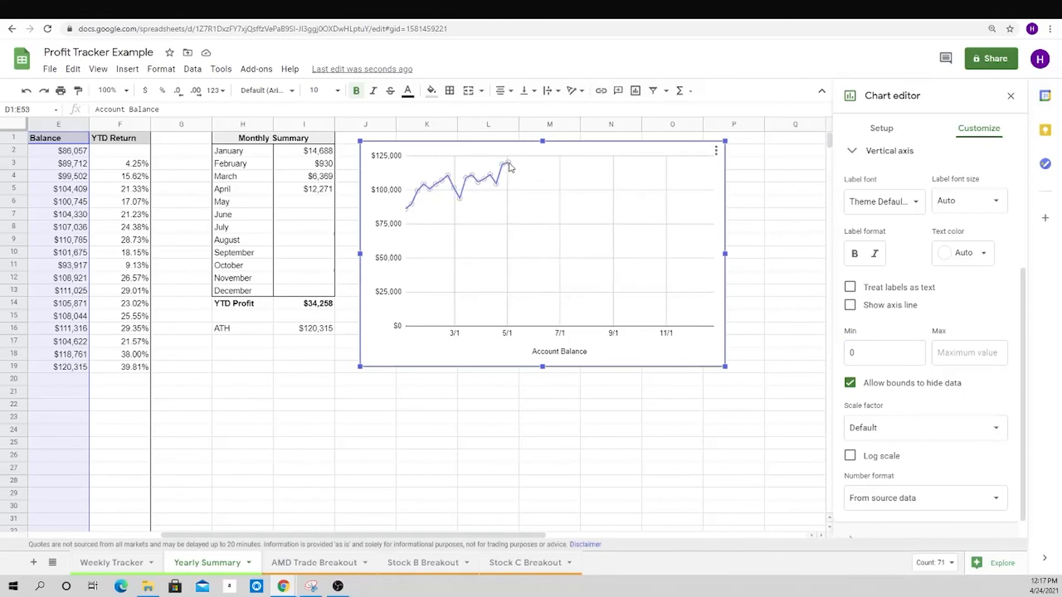
{"action": "left_click", "coordinate": [877, 356]}
{"action": "type", "text": "75000"}
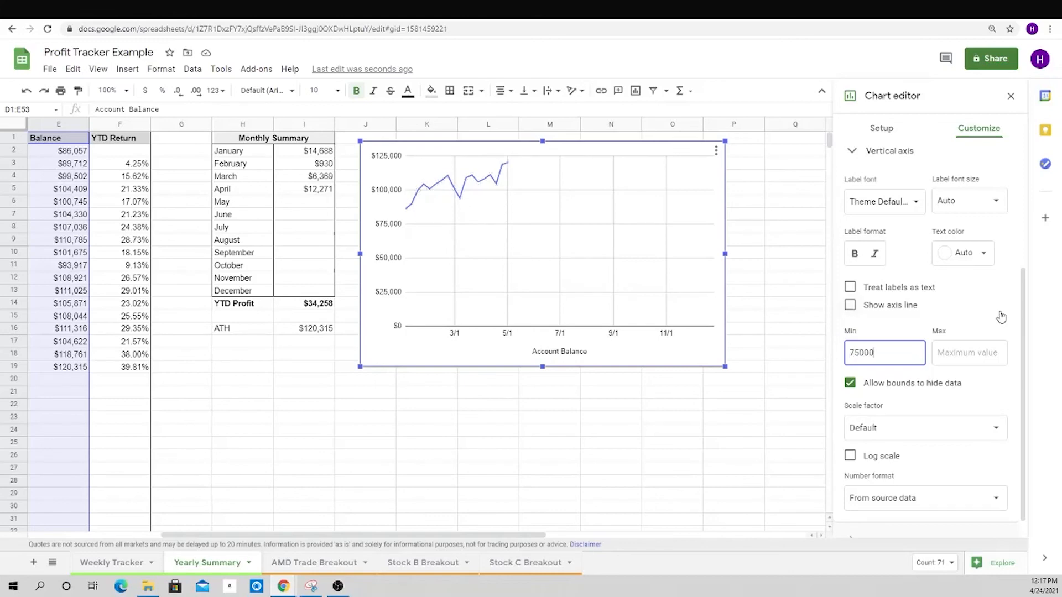
{"action": "left_click", "coordinate": [963, 318]}
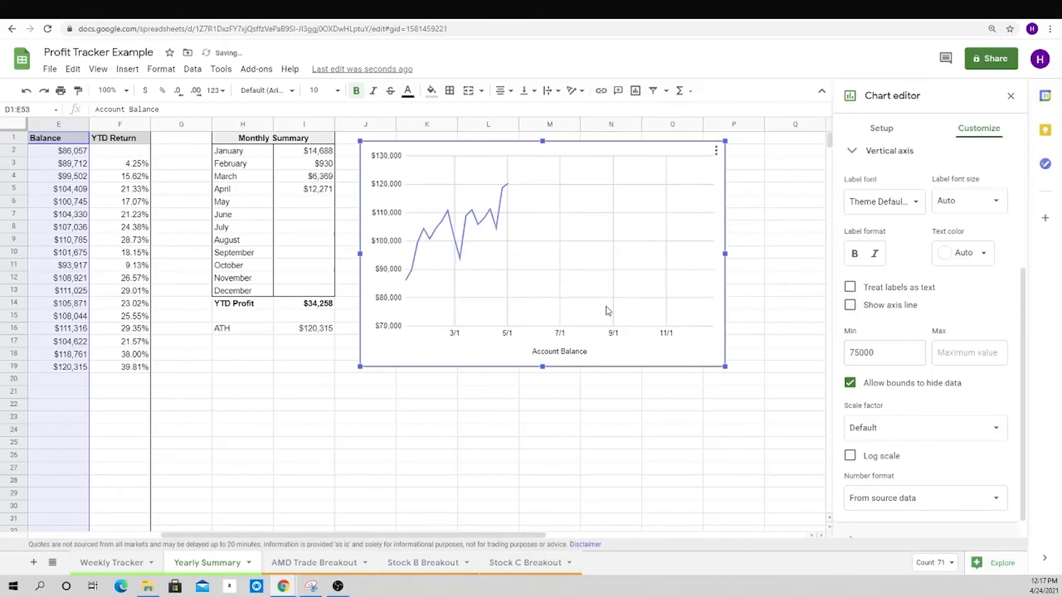
{"action": "left_click", "coordinate": [500, 406]}
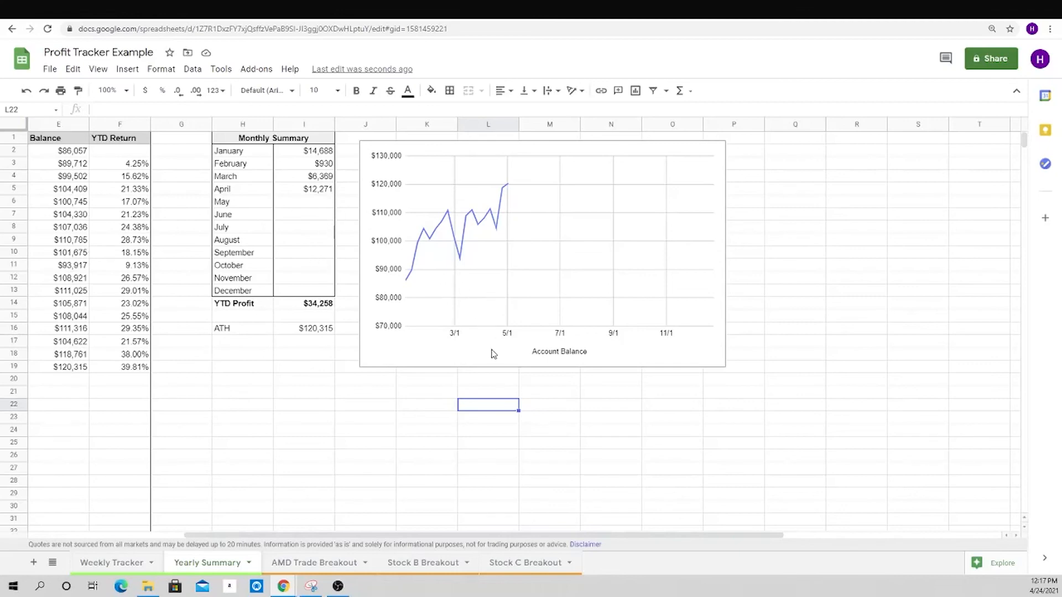
{"action": "left_click", "coordinate": [494, 354]}
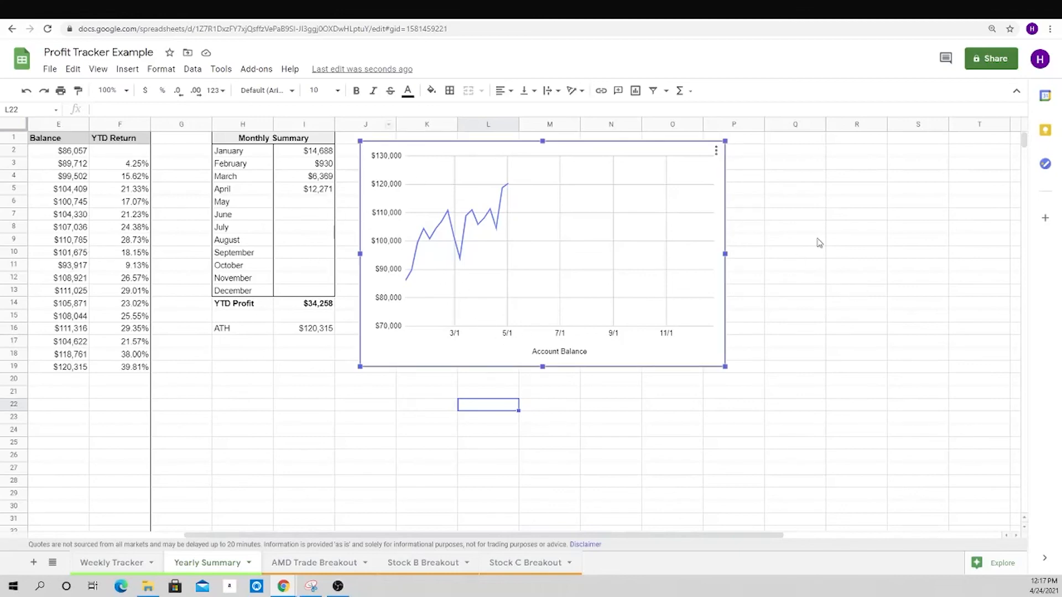
{"action": "left_click", "coordinate": [719, 420]}
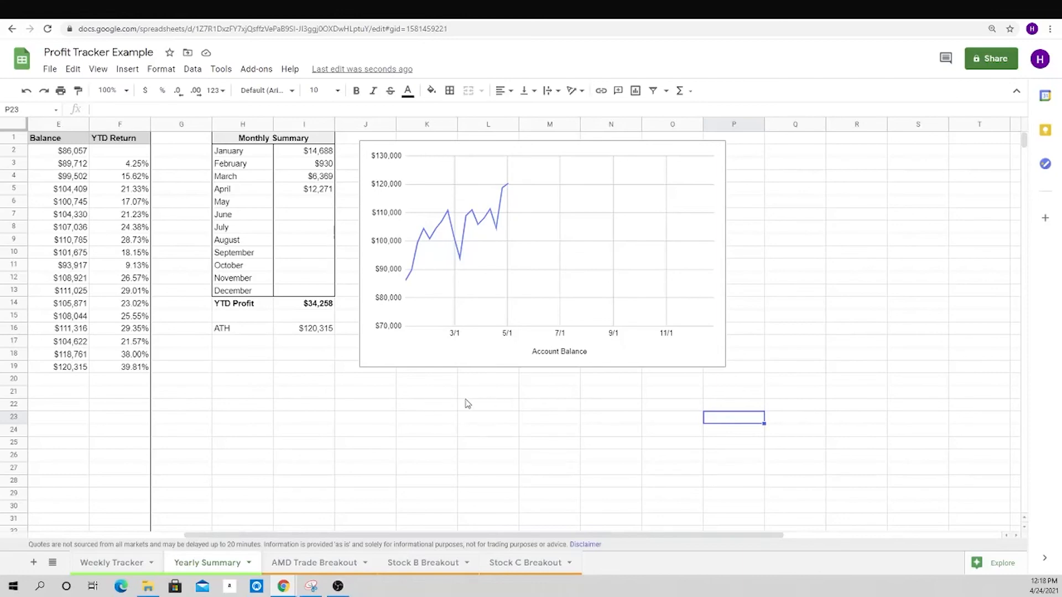
- Enter the heading SPY Benchmarking in R1, in the empty area beyond the account balance chart
{"action": "left_click_drag", "start_coordinate": [615, 536], "coordinate": [705, 533]}
{"action": "right_click", "coordinate": [487, 534]}
{"action": "key", "text": "Escape"}
{"action": "left_click", "coordinate": [447, 507]}
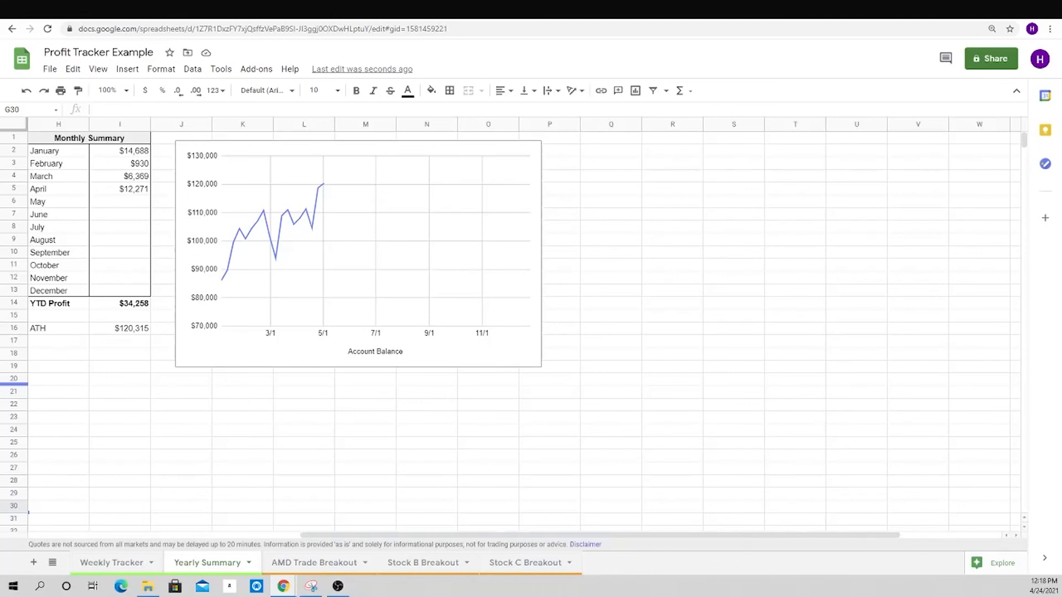
{"action": "left_click", "coordinate": [668, 140]}
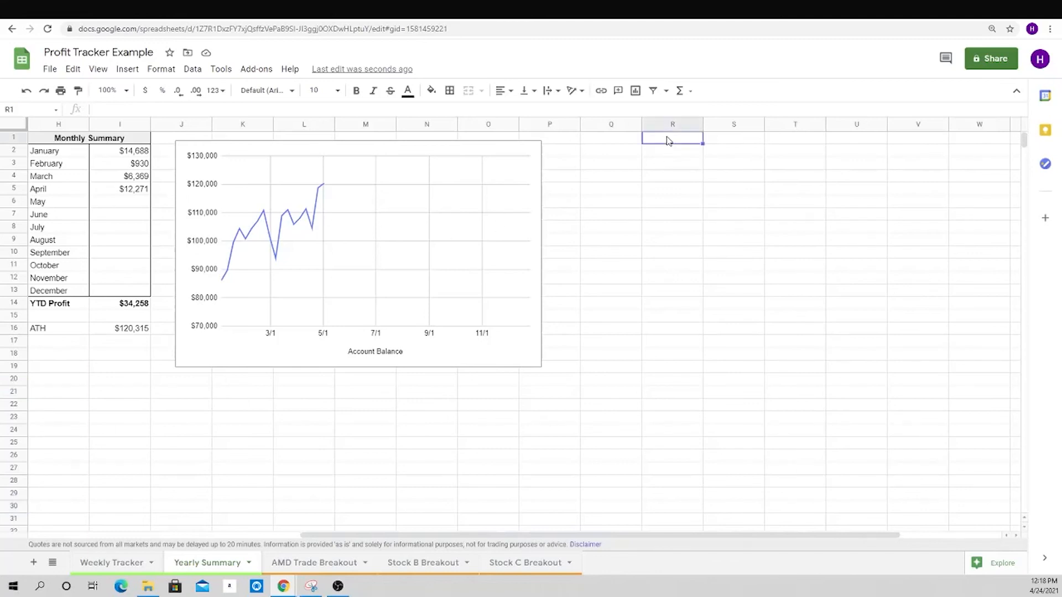
{"action": "type", "text": "SPY Benchamar"}
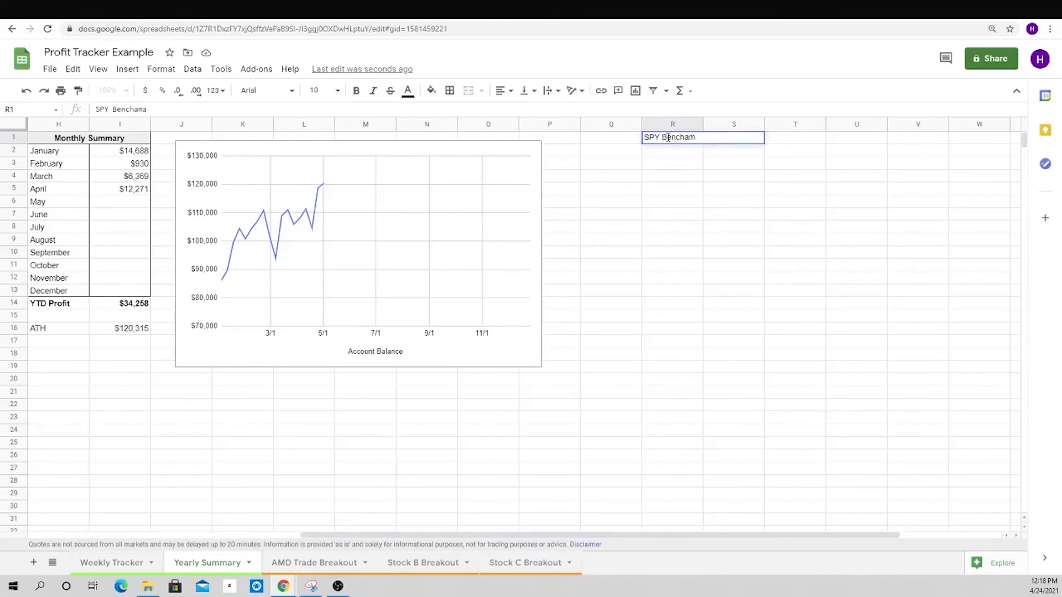
{"action": "key", "text": "BackSpace"}
{"action": "key", "text": "BackSpace"}
{"action": "key", "text": "BackSpace"}
{"action": "type", "text": "rking"}
{"action": "key", "text": "Return"}
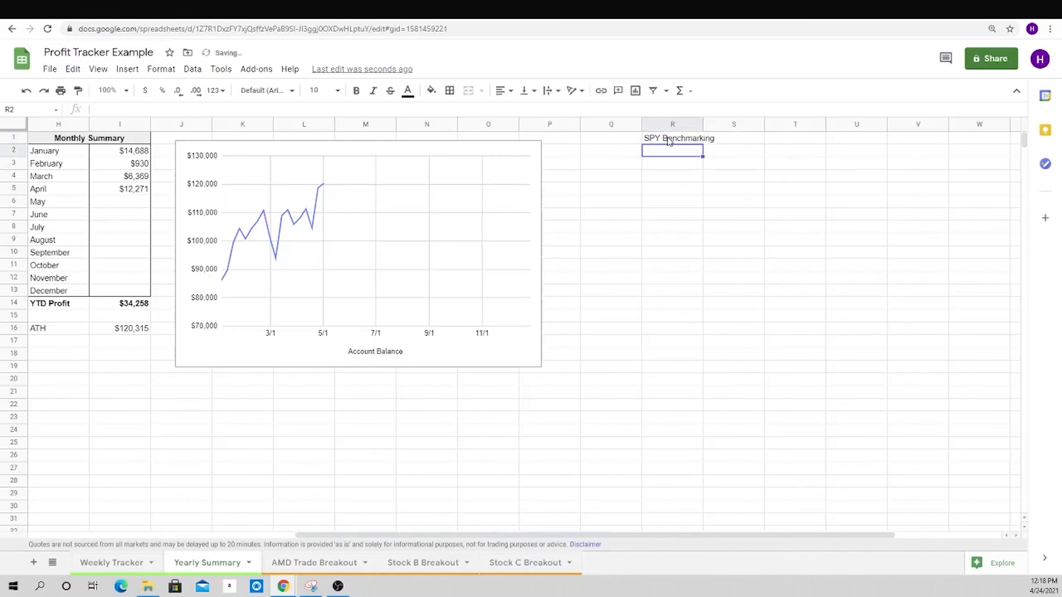
- Make the SPY Benchmarking heading bold and fill Q1:S1 with light gray
{"action": "left_click", "coordinate": [670, 139]}
{"action": "key", "text": "ctrl+b"}
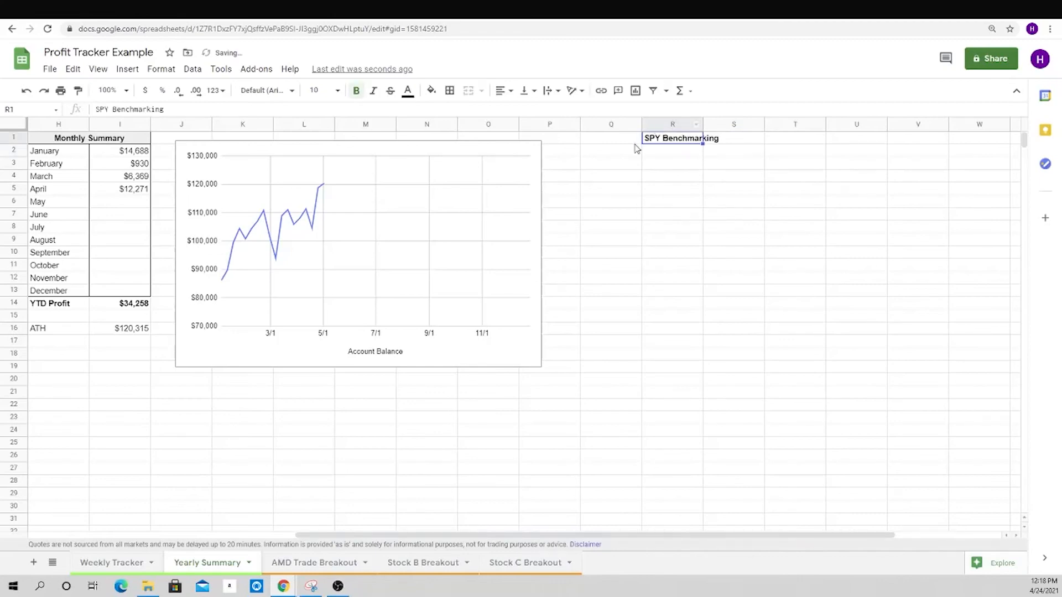
{"action": "left_click_drag", "start_coordinate": [638, 143], "coordinate": [722, 142]}
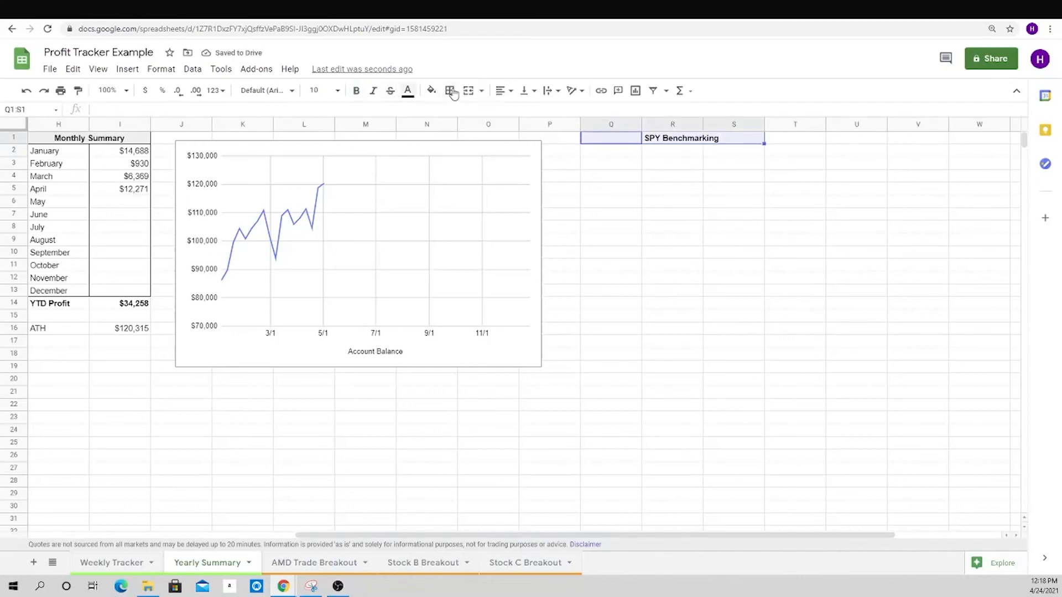
{"action": "left_click", "coordinate": [432, 91]}
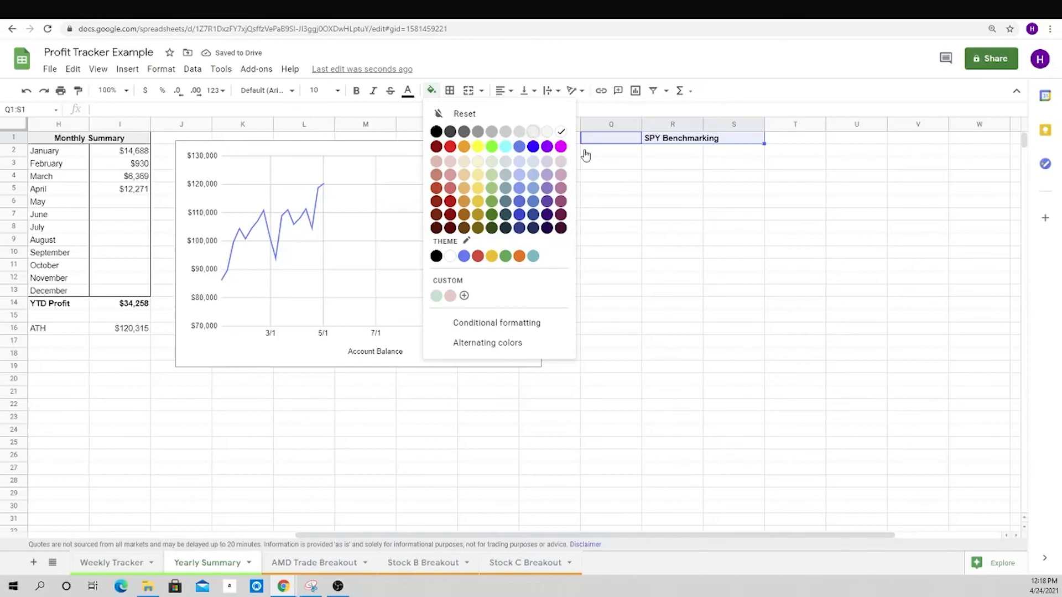
{"action": "left_click", "coordinate": [531, 132]}
{"action": "left_click", "coordinate": [667, 167]}
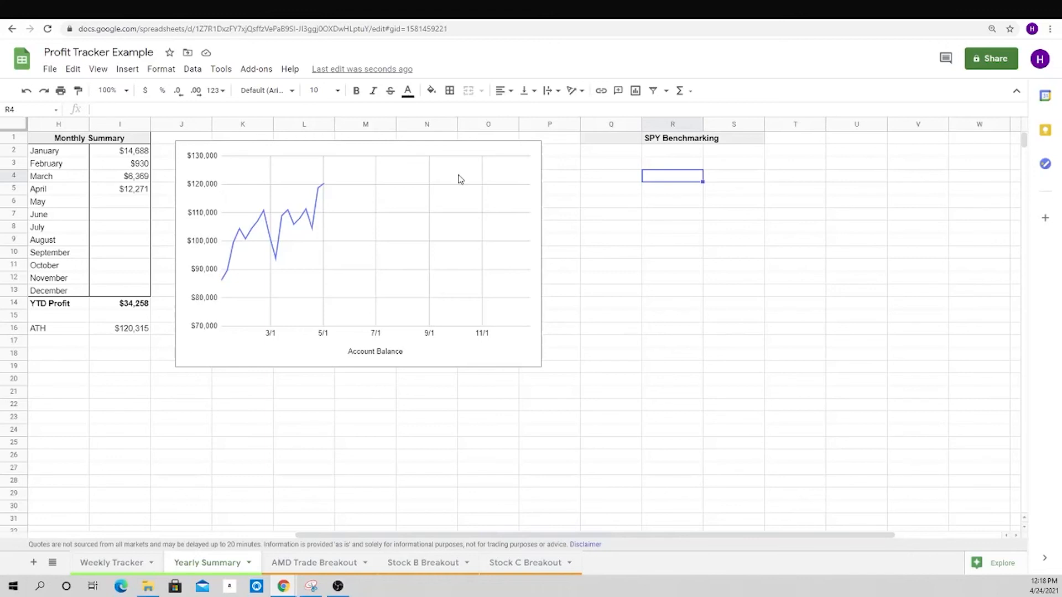
- Paste the copied dates, SPY prices and returns into Q2:S53 as values only
{"action": "left_click", "coordinate": [626, 155]}
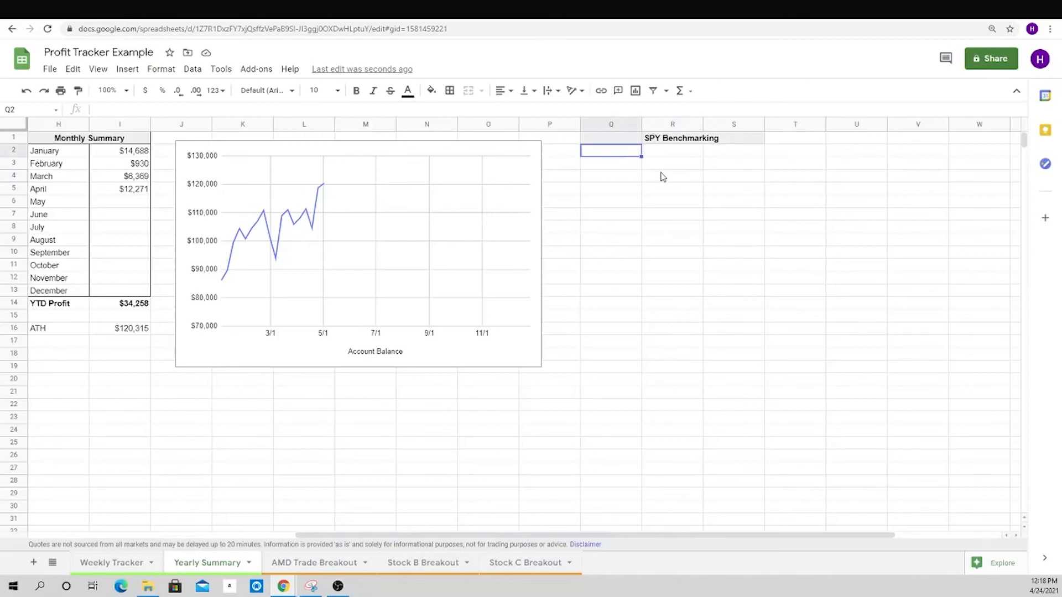
{"action": "key", "text": "ctrl+v"}
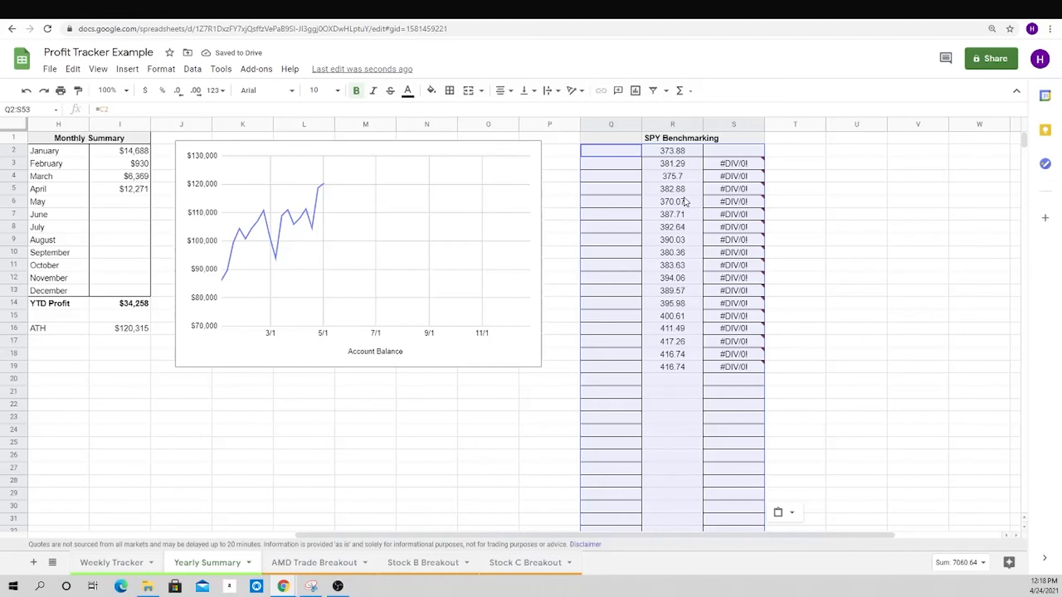
{"action": "key", "text": "ctrl+shift+v"}
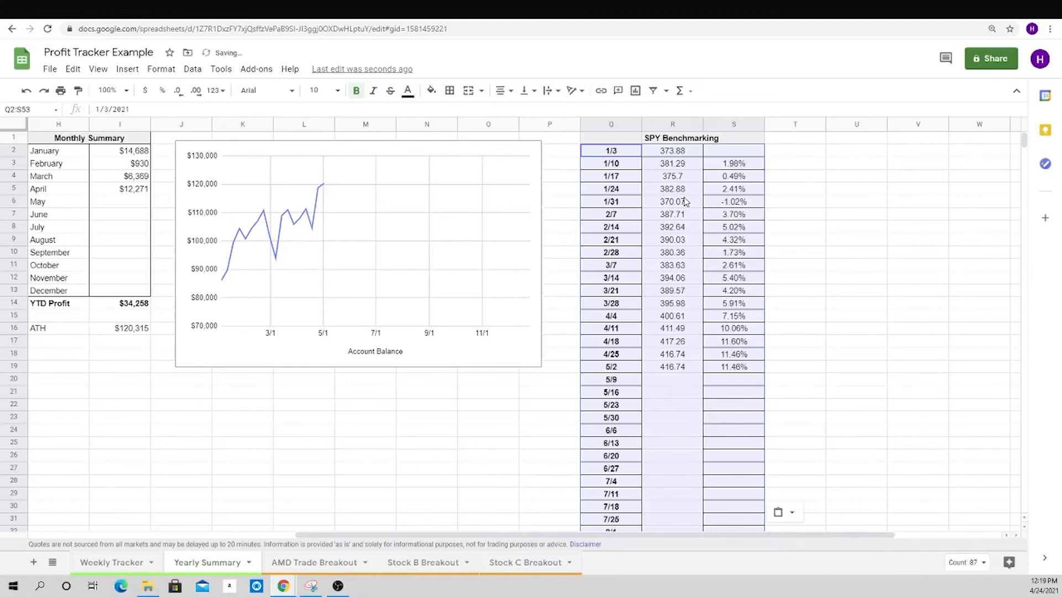
{"action": "left_click", "coordinate": [730, 215]}
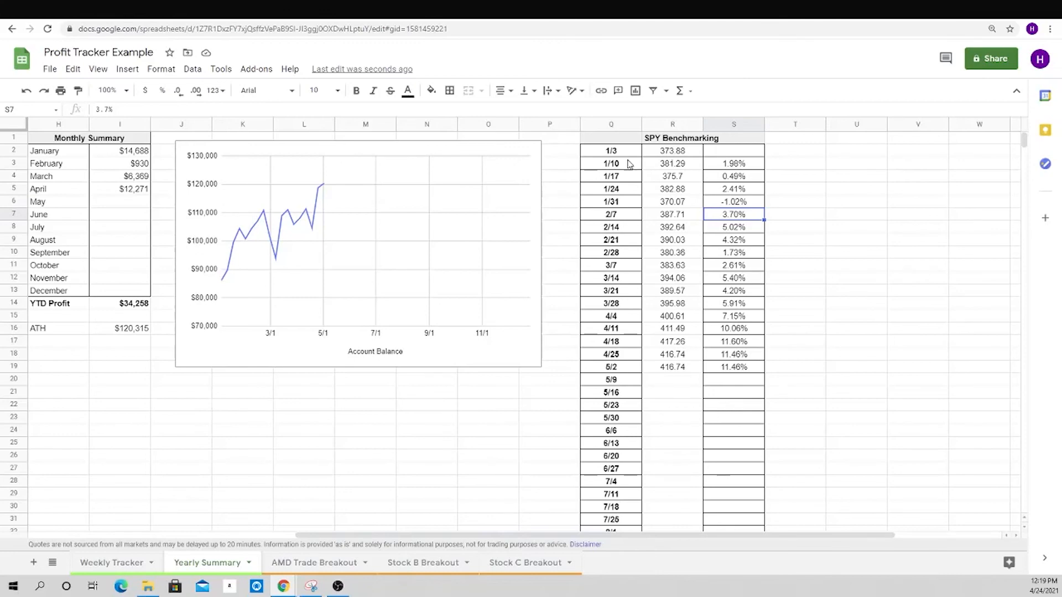
- Clear all cell borders from the SPY data in Q2:S53 and apply only outer borders
{"action": "left_click_drag", "start_coordinate": [630, 155], "coordinate": [736, 395]}
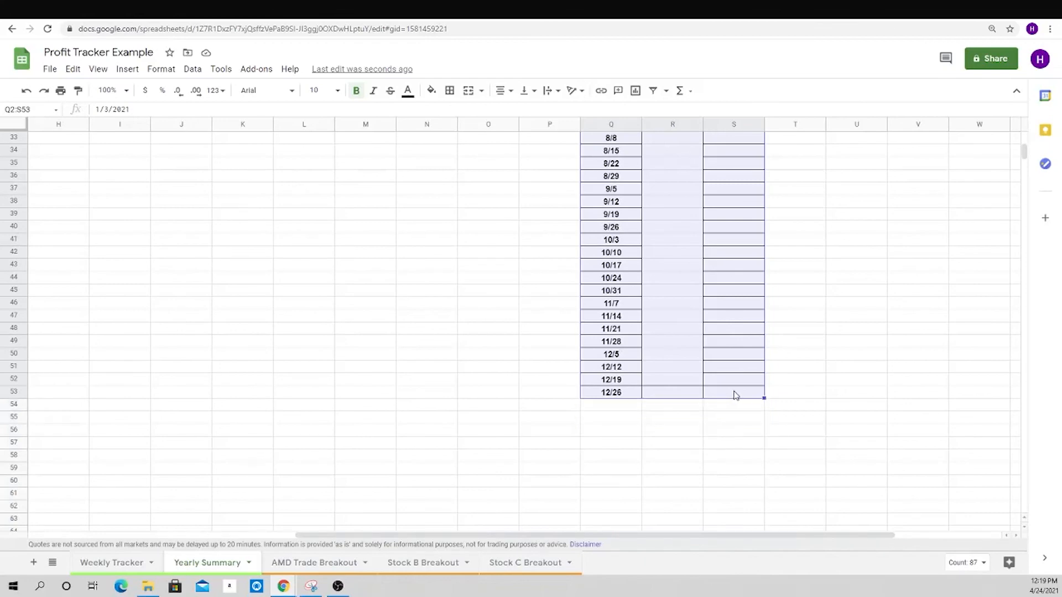
{"action": "left_click", "coordinate": [449, 90]}
{"action": "left_click", "coordinate": [521, 129]}
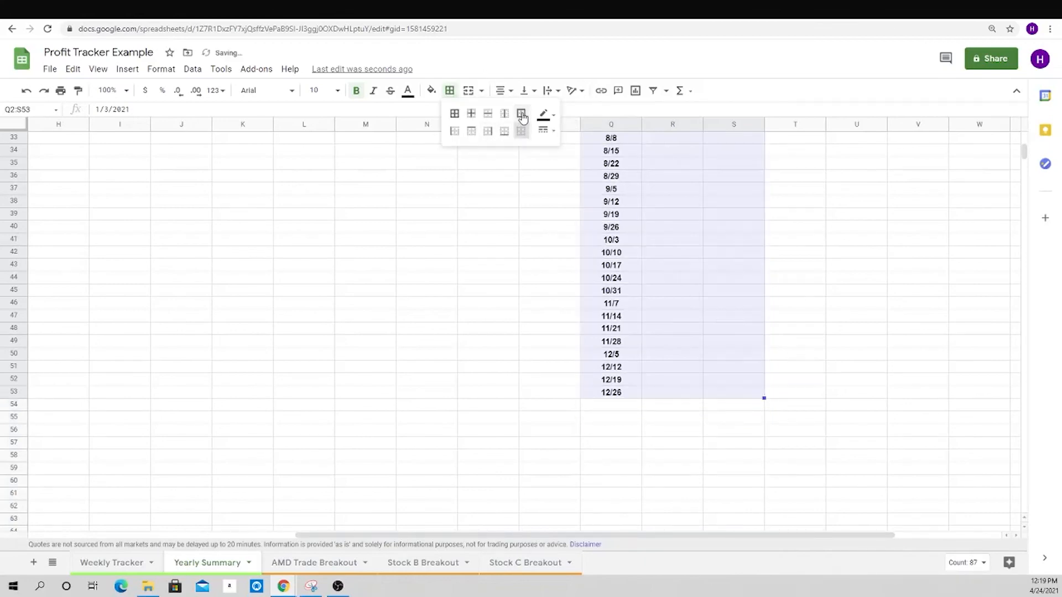
{"action": "left_click", "coordinate": [521, 114]}
{"action": "left_click", "coordinate": [676, 215]}
{"action": "scroll", "coordinate": [688, 218], "scroll_direction": "up", "scroll_amount": 8}
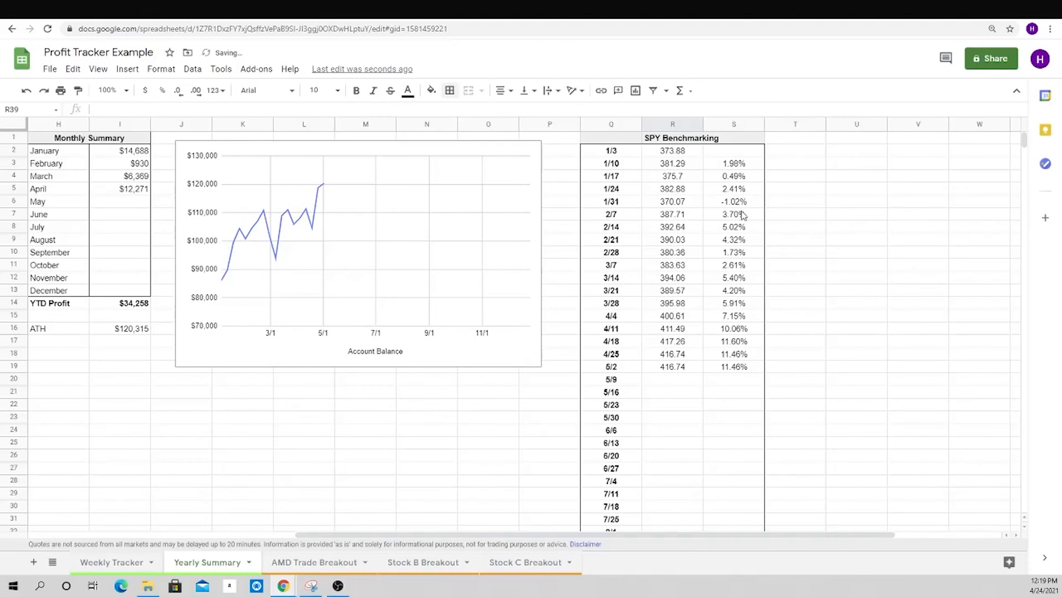
- Apply outer borders to the SPY Benchmarking header range Q1:S1
{"action": "left_click_drag", "start_coordinate": [609, 143], "coordinate": [741, 141]}
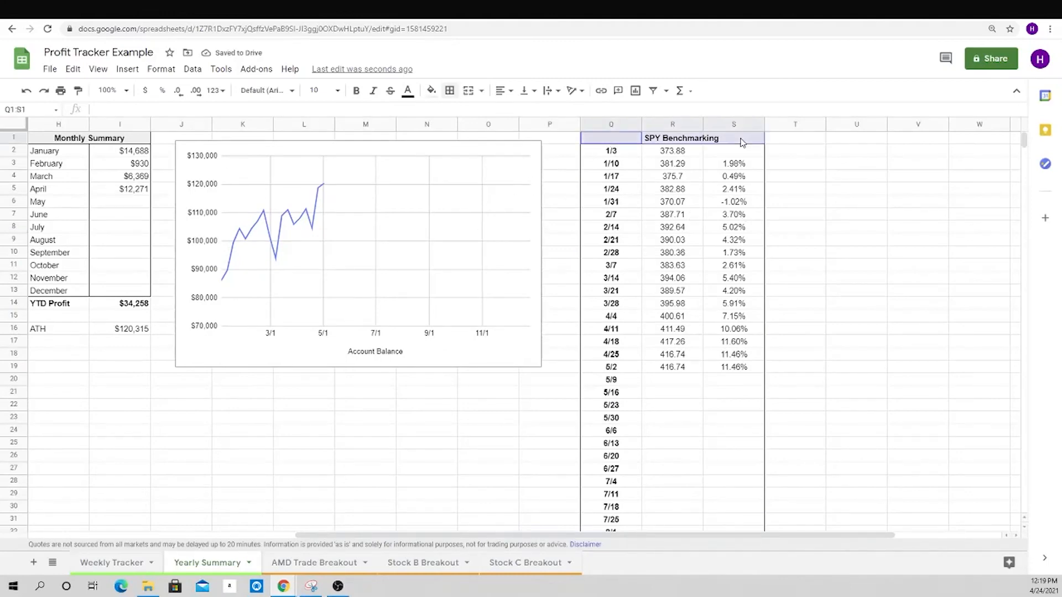
{"action": "left_click", "coordinate": [449, 90]}
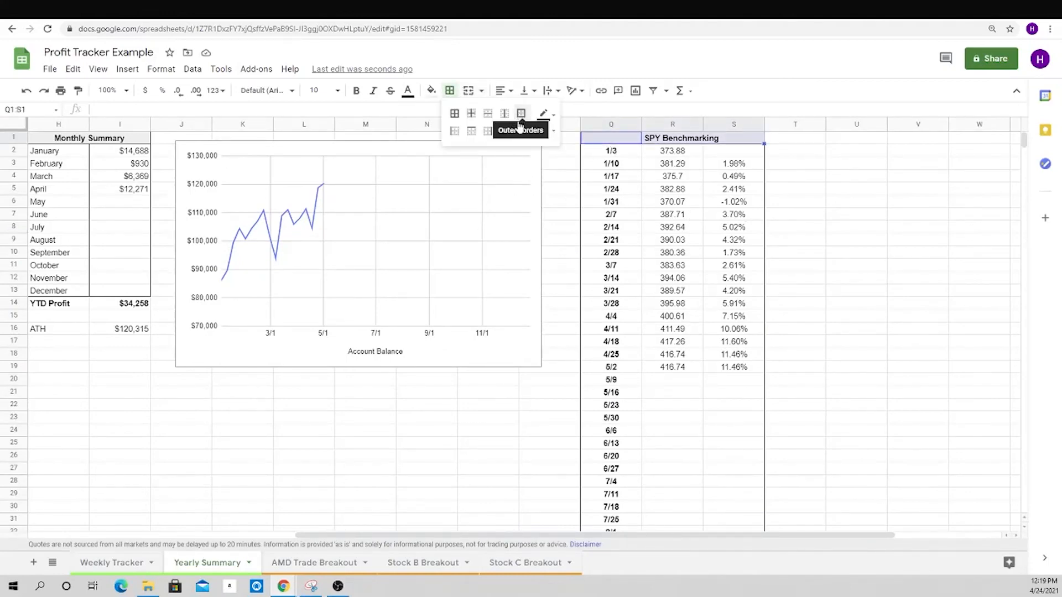
{"action": "left_click", "coordinate": [520, 115]}
{"action": "left_click", "coordinate": [449, 90]}
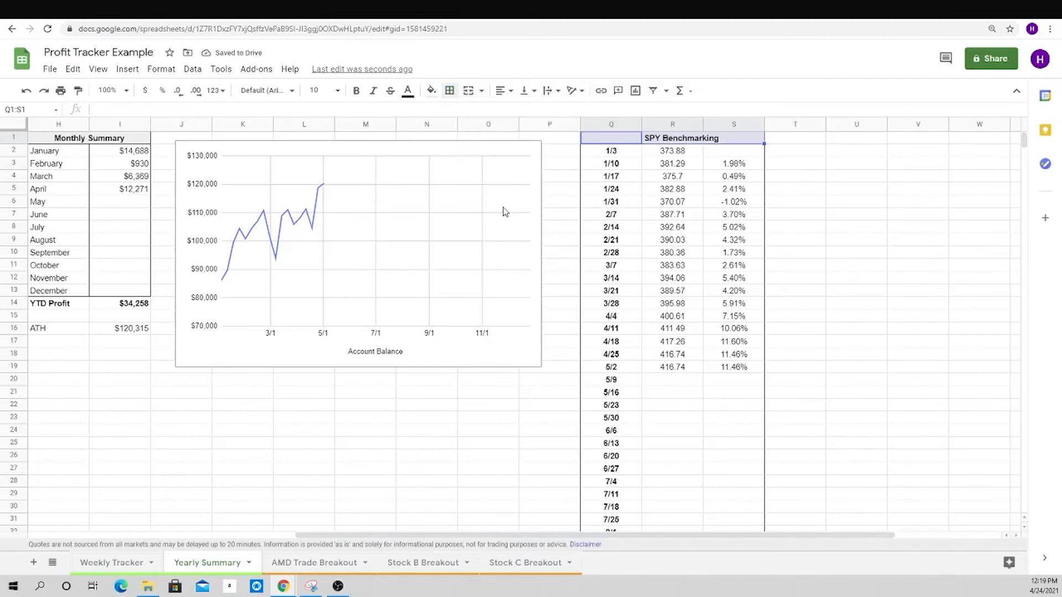
- Replace the 5/2 SPY price in R19 with the formula =GOOGLEFINANCE("SPY")
{"action": "left_click", "coordinate": [680, 372]}
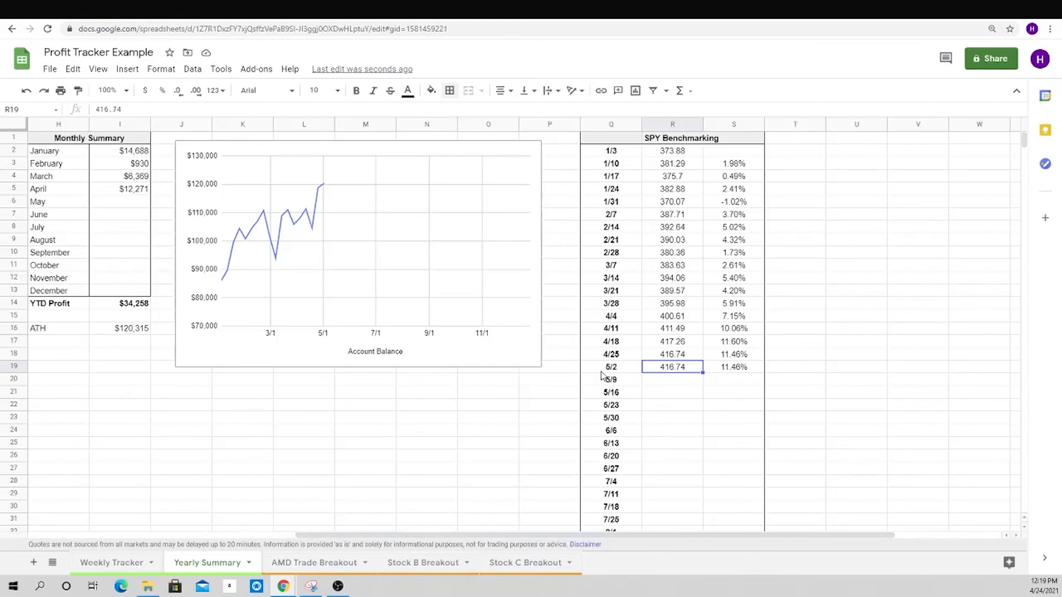
{"action": "type", "text": "=googlefinance("}
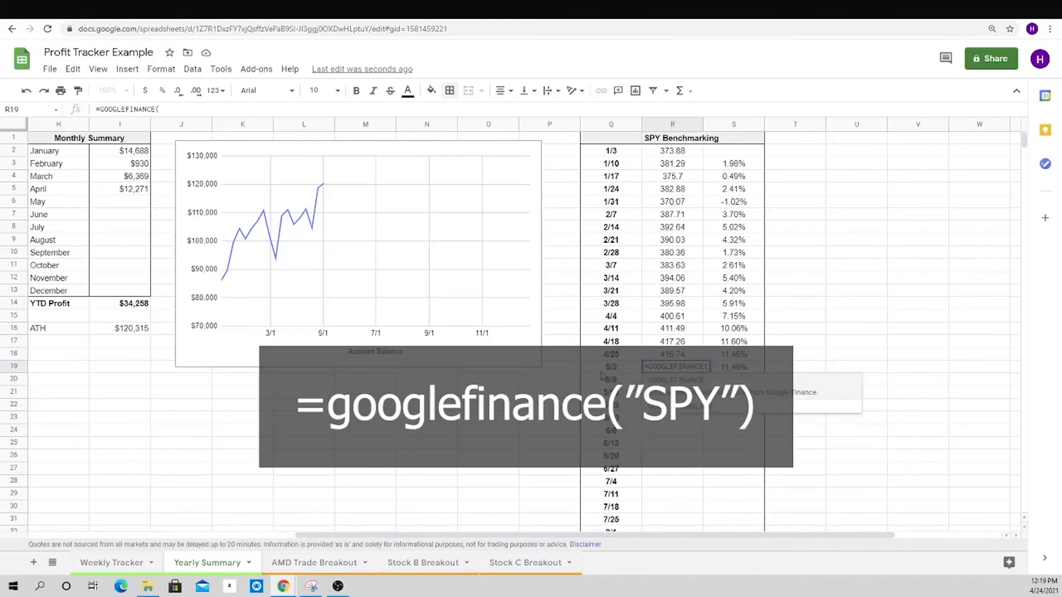
{"action": "type", "text": "\"SPY\")"}
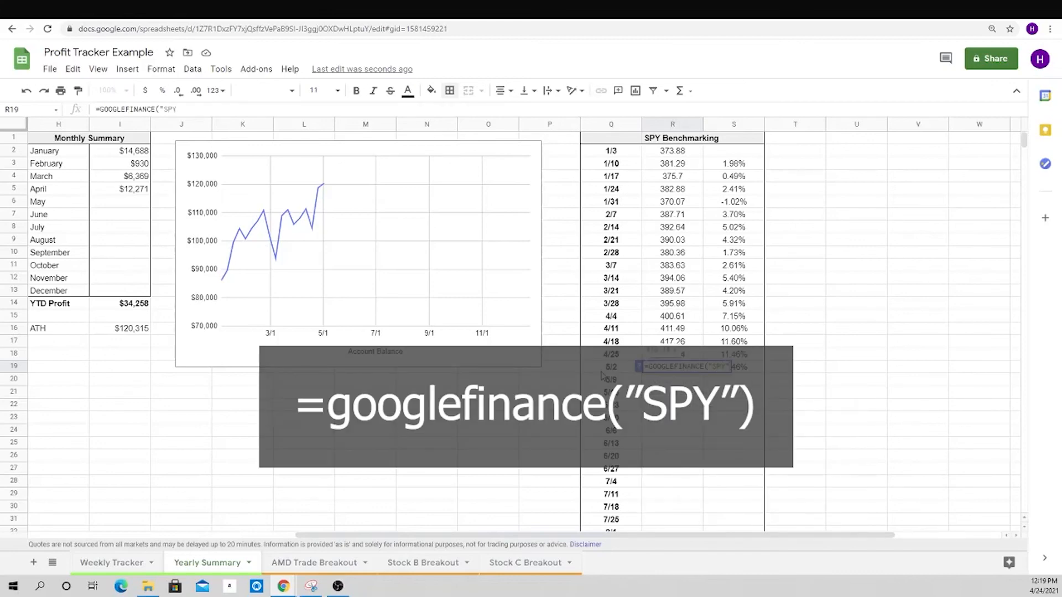
{"action": "key", "text": "Return"}
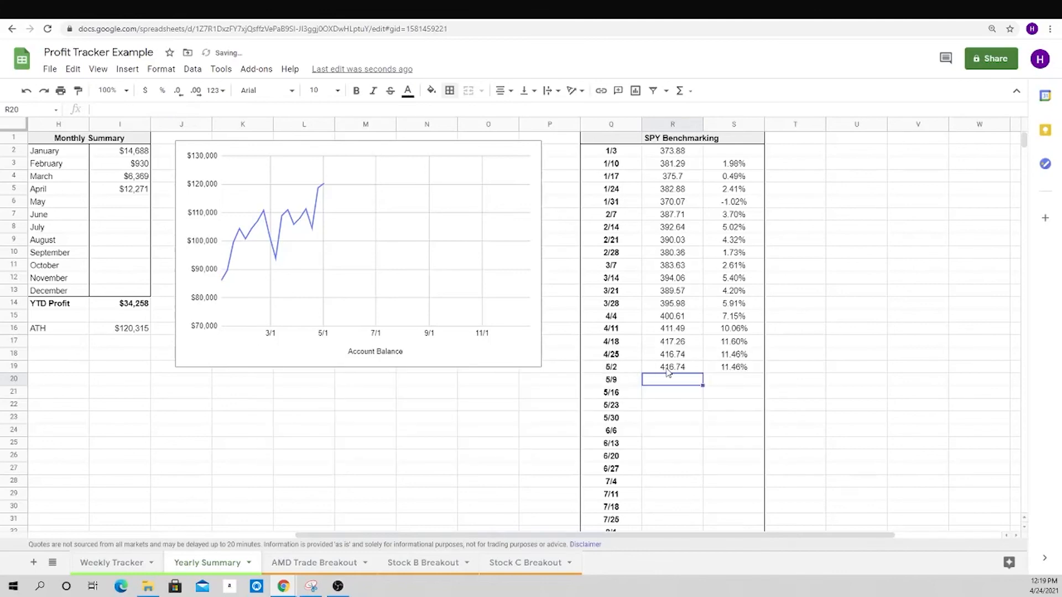
{"action": "left_click", "coordinate": [675, 371]}
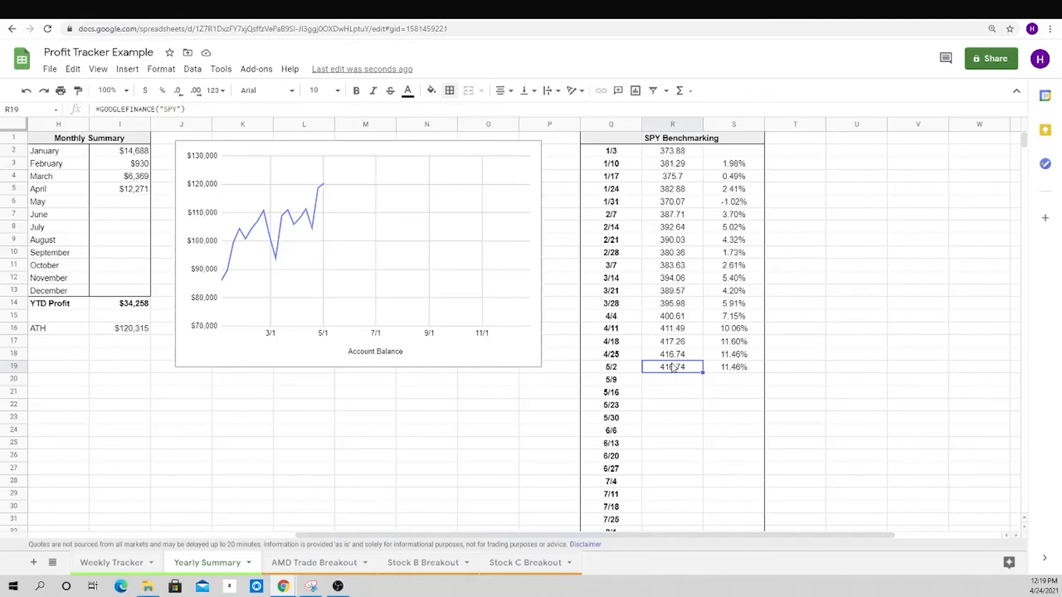
- Copy the YTD return formula from F3 and paste it into S3 of the SPY Benchmarking table
{"action": "left_click", "coordinate": [739, 165]}
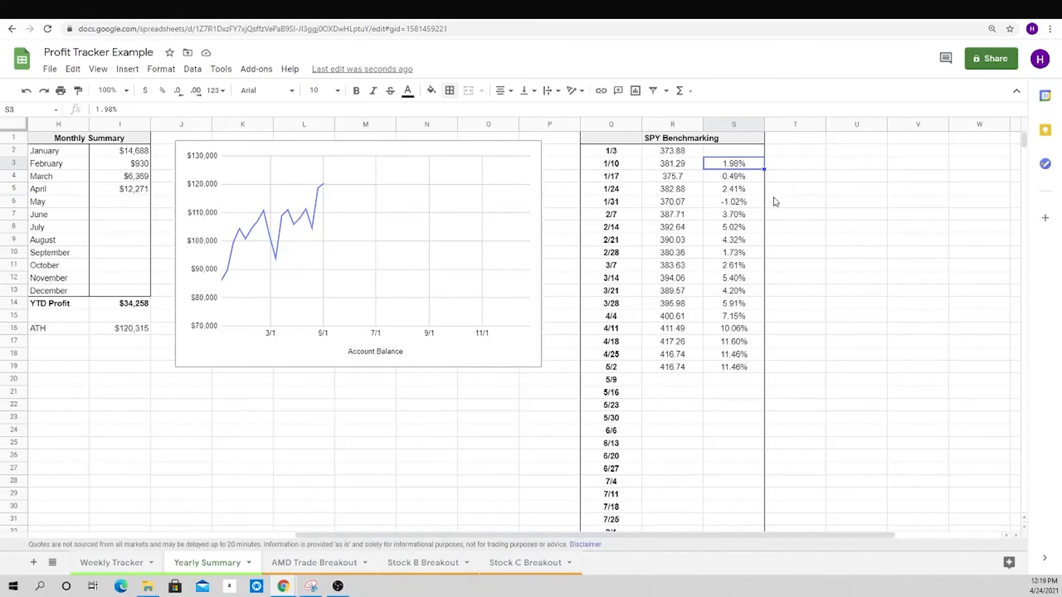
{"action": "key", "text": "Left"}
{"action": "key", "text": "Left"}
{"action": "key", "text": "Left"}
{"action": "key", "text": "Left"}
{"action": "key", "text": "Left"}
{"action": "key", "text": "Left"}
{"action": "key", "text": "Left"}
{"action": "key", "text": "Left"}
{"action": "key", "text": "Left"}
{"action": "key", "text": "Left"}
{"action": "key", "text": "Left"}
{"action": "key", "text": "Left"}
{"action": "key", "text": "Left"}
{"action": "key", "text": "Left"}
{"action": "key", "text": "Left"}
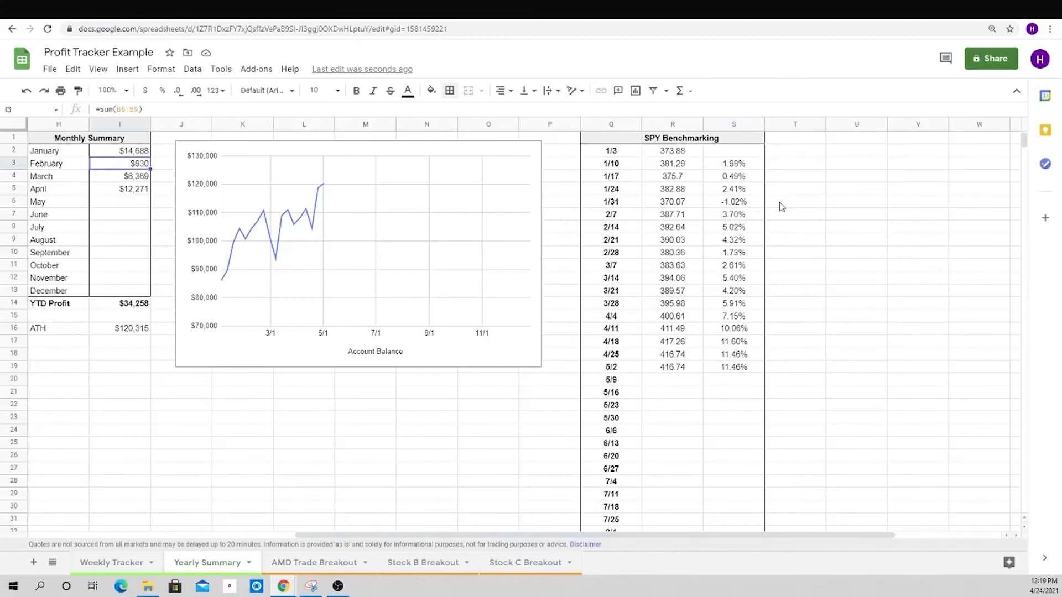
{"action": "key", "text": "Right"}
{"action": "key", "text": "Right"}
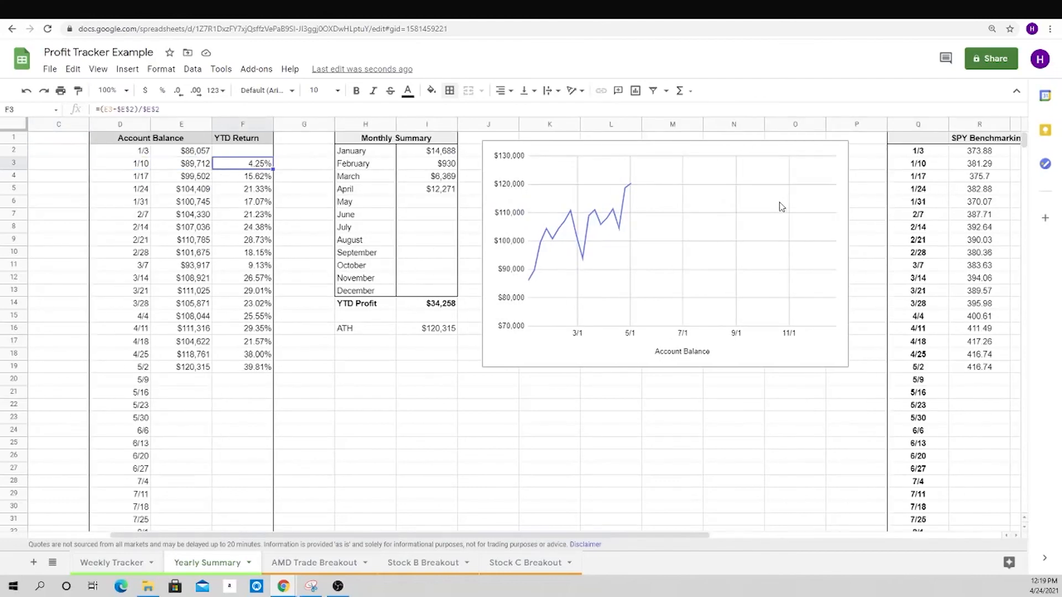
{"action": "key", "text": "Right"}
{"action": "key", "text": "Right"}
{"action": "key", "text": "Right"}
{"action": "key", "text": "Right"}
{"action": "key", "text": "Right"}
{"action": "key", "text": "Right"}
{"action": "key", "text": "Right"}
{"action": "key", "text": "Right"}
{"action": "key", "text": "Right"}
{"action": "key", "text": "Right"}
{"action": "key", "text": "Right"}
{"action": "key", "text": "Right"}
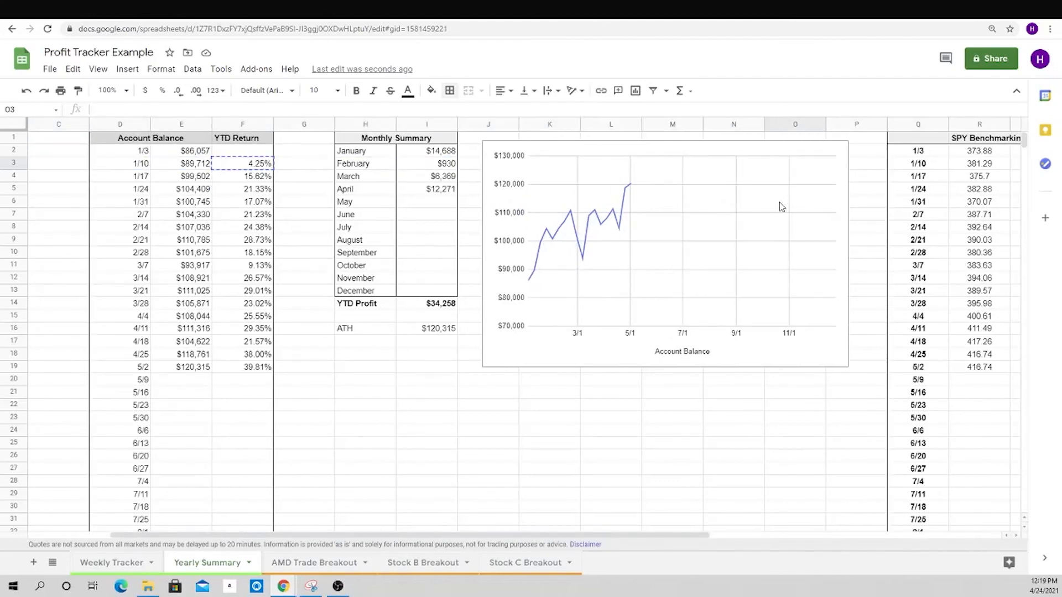
{"action": "key", "text": "Right"}
{"action": "key", "text": "Right"}
{"action": "key", "text": "Right"}
{"action": "key", "text": "Left"}
{"action": "key", "text": "Left"}
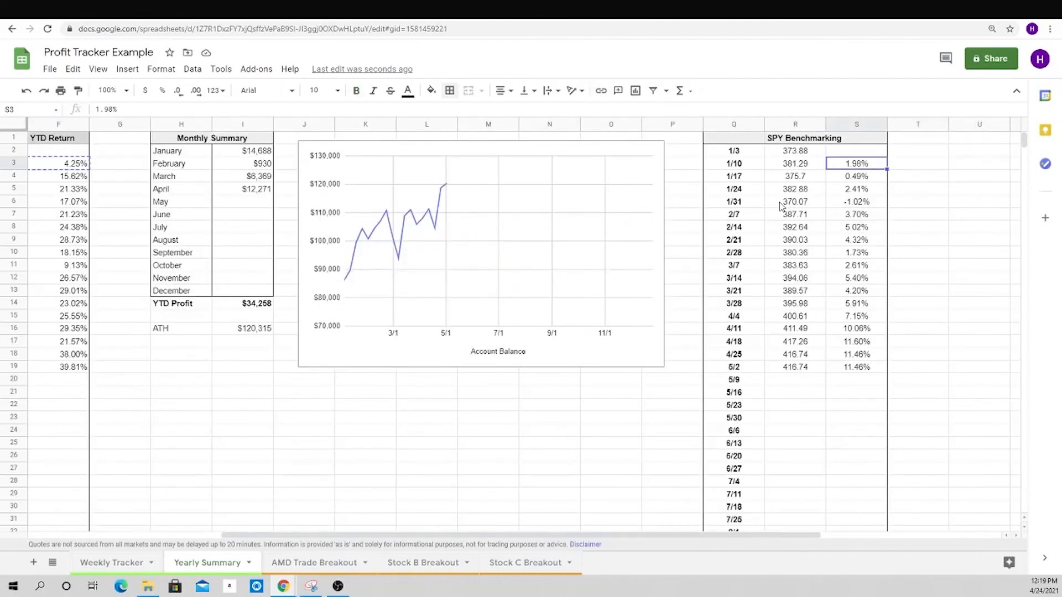
{"action": "type", "text": "=(R3-$E$2)/$E$2"}
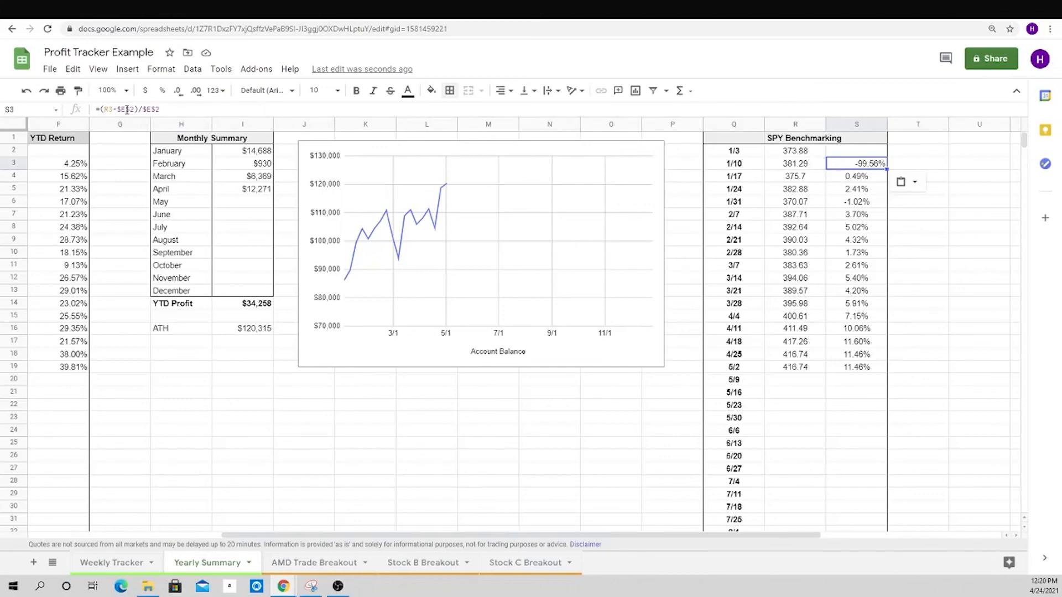
- Correct the formula in S3 to =(R3-$R$2)/$R$2 so it references the SPY starting price
{"action": "key", "text": "BackSpace"}
{"action": "type", "text": "R"}
{"action": "left_click", "coordinate": [153, 109]}
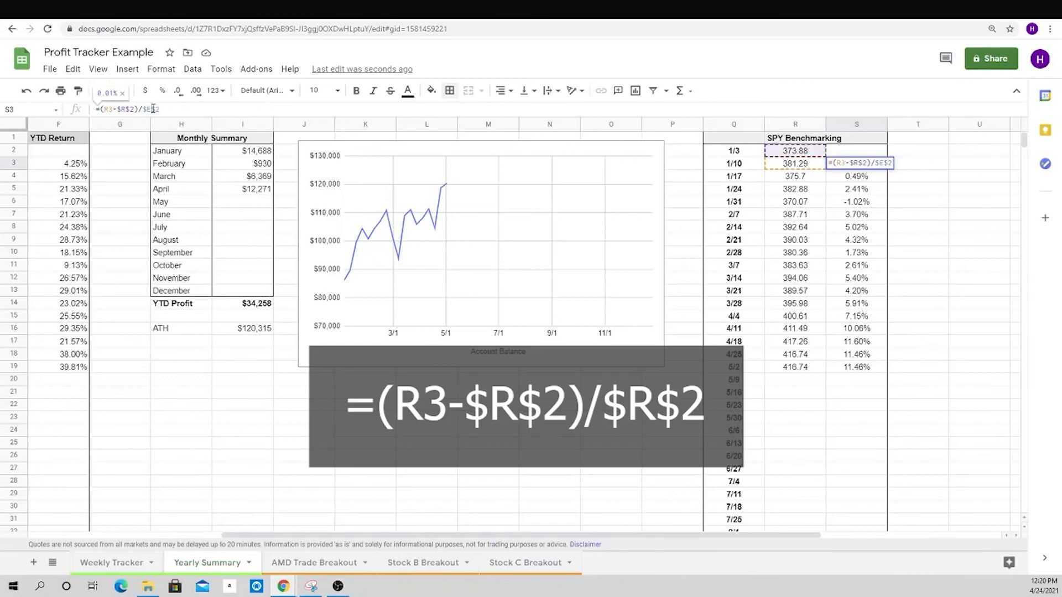
{"action": "key", "text": "BackSpace"}
{"action": "type", "text": "R"}
{"action": "key", "text": "Return"}
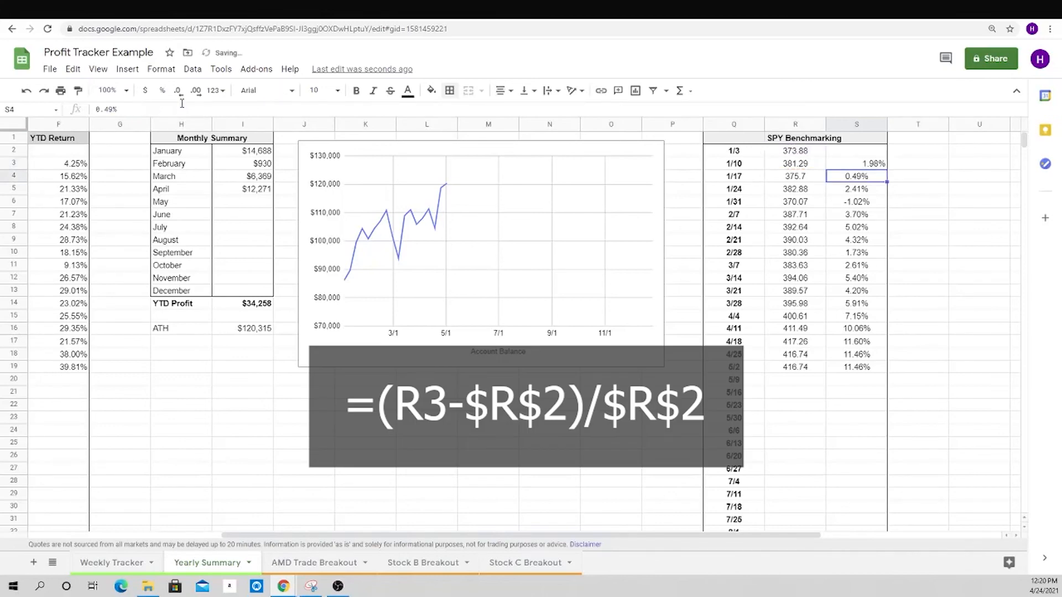
- Fill the return formula from S3 down through S19 and center-align the resulting range
{"action": "key", "text": "Up"}
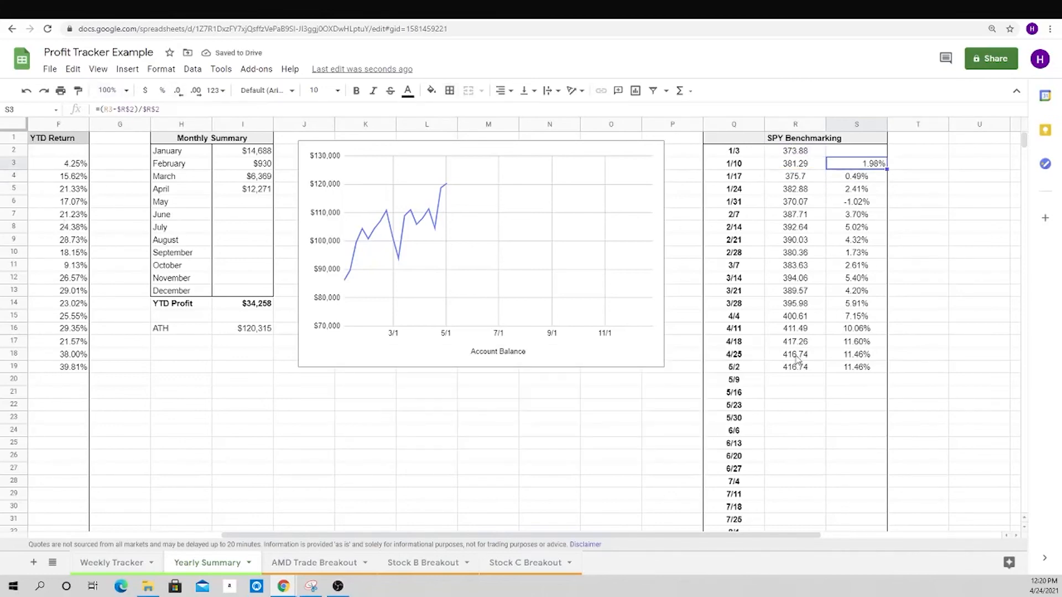
{"action": "key", "text": "ctrl+shift+Down"}
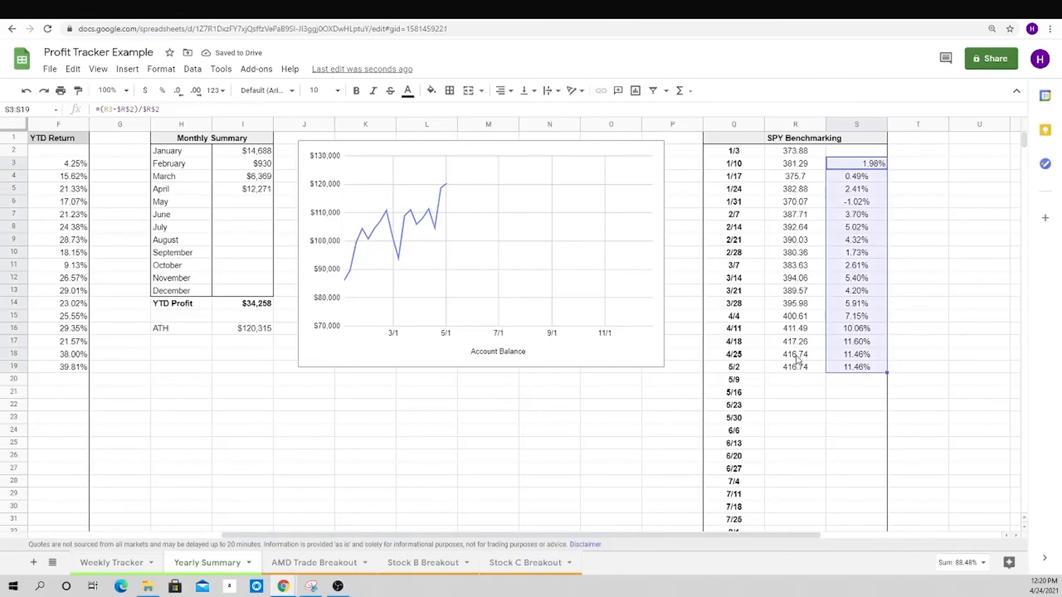
{"action": "key", "text": "ctrl+shift+r"}
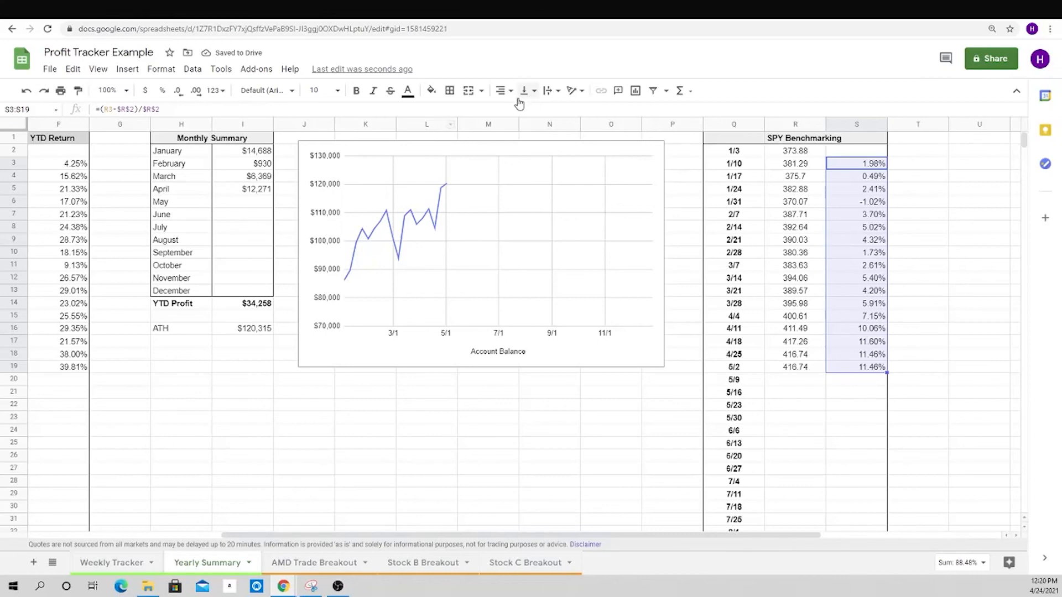
{"action": "left_click", "coordinate": [503, 90]}
{"action": "left_click", "coordinate": [525, 112]}
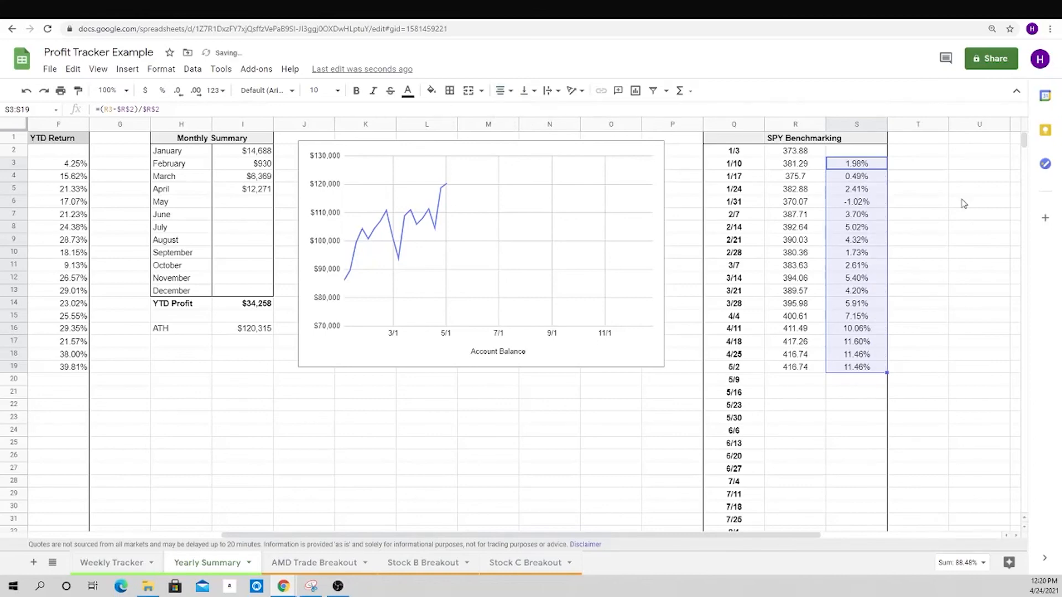
{"action": "left_click", "coordinate": [963, 201]}
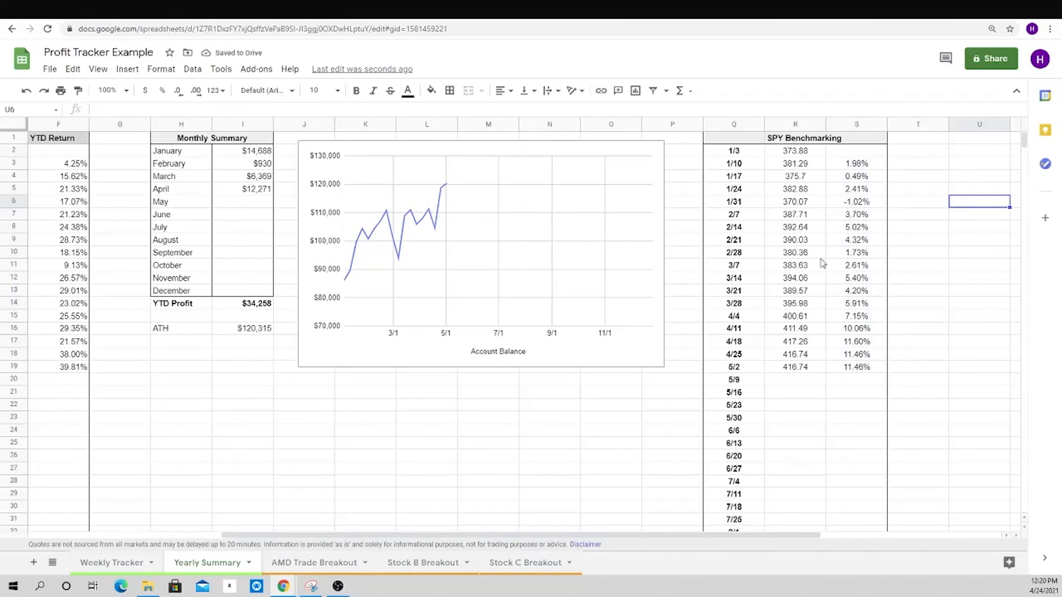
- Enter the header "Returns vs. SPY" in U1 and widen column U slightly to fit it
{"action": "left_click", "coordinate": [917, 221]}
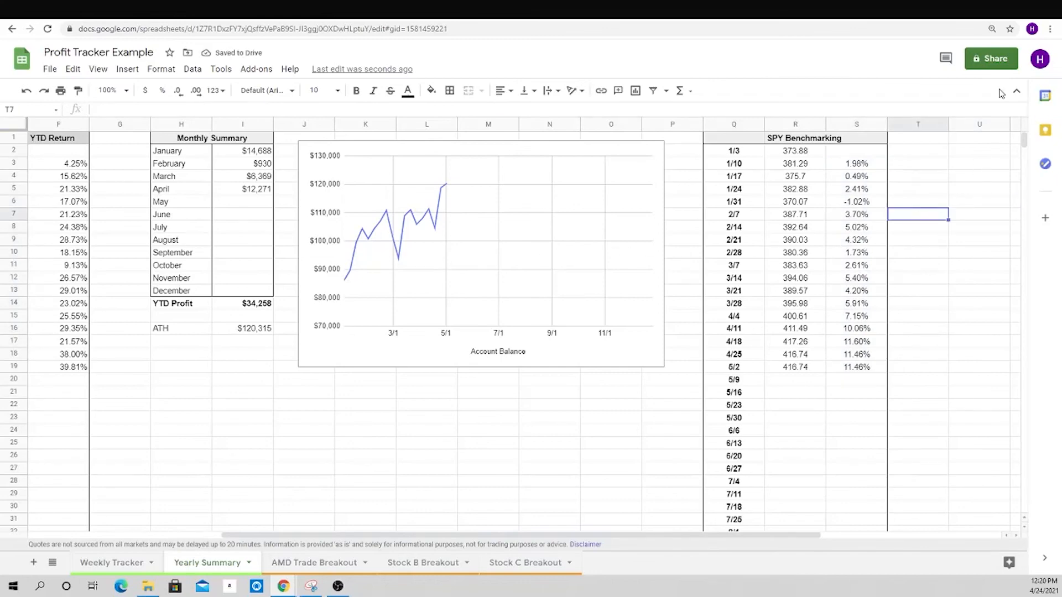
{"action": "left_click", "coordinate": [975, 140]}
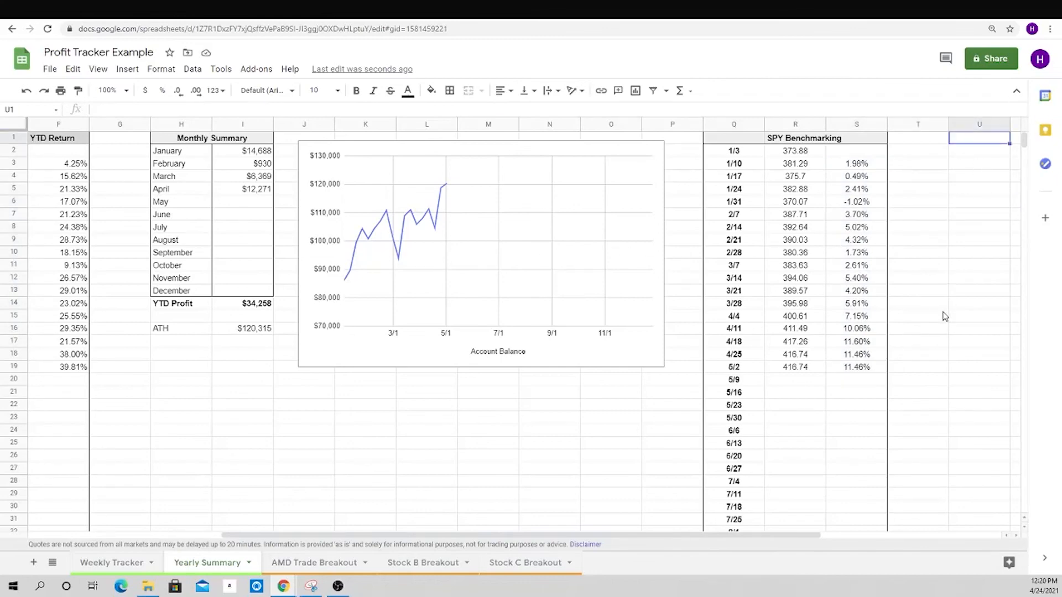
{"action": "type", "text": "Re"}
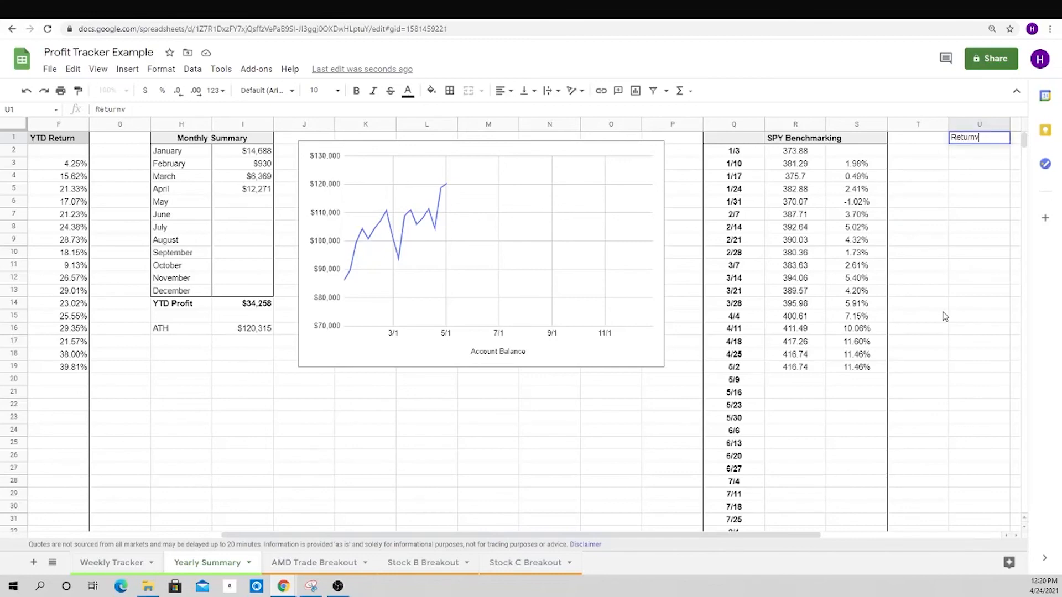
{"action": "type", "text": "turns vs. SPY"}
{"action": "key", "text": "Tab"}
{"action": "key", "text": "Tab"}
{"action": "key", "text": "Tab"}
{"action": "key", "text": "Left"}
{"action": "key", "text": "Left"}
{"action": "key", "text": "Left"}
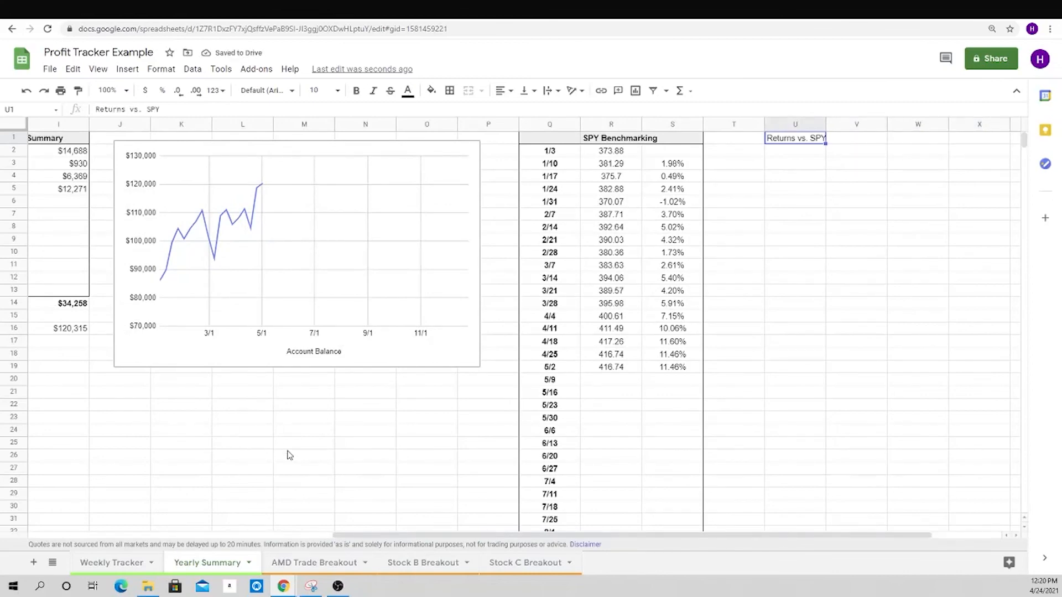
{"action": "left_click_drag", "start_coordinate": [833, 121], "coordinate": [838, 122]}
- Copy the weekly dates in Q2:Q53 and paste them into column U starting at U2
{"action": "left_click", "coordinate": [563, 154]}
{"action": "key", "text": "ctrl+shift+Down"}
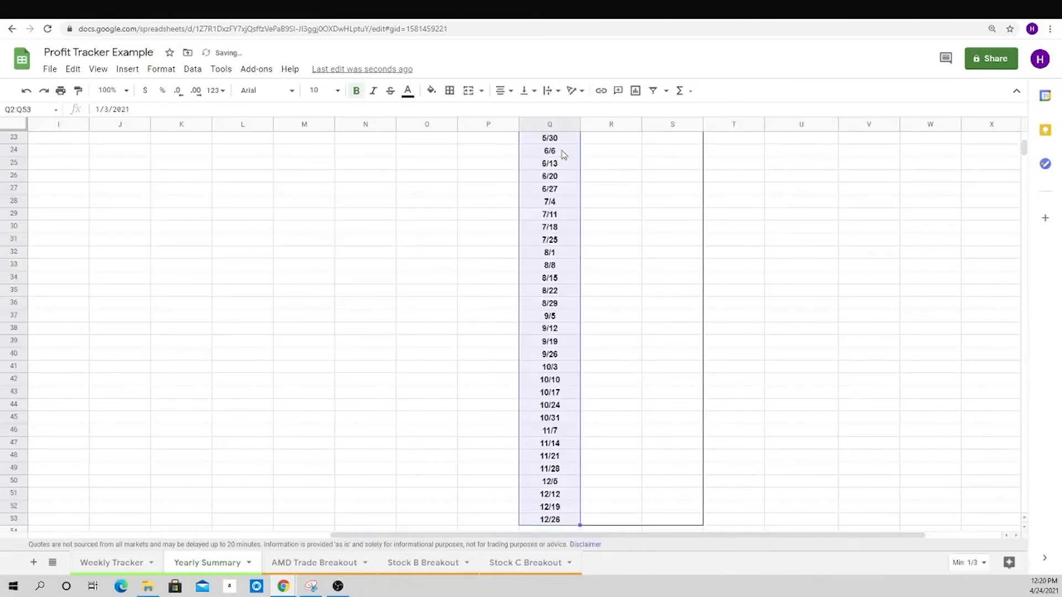
{"action": "key", "text": "ctrl+c"}
{"action": "scroll", "coordinate": [806, 159], "scroll_direction": "up", "scroll_amount": 5}
{"action": "scroll", "coordinate": [806, 159], "scroll_direction": "up", "scroll_amount": 1}
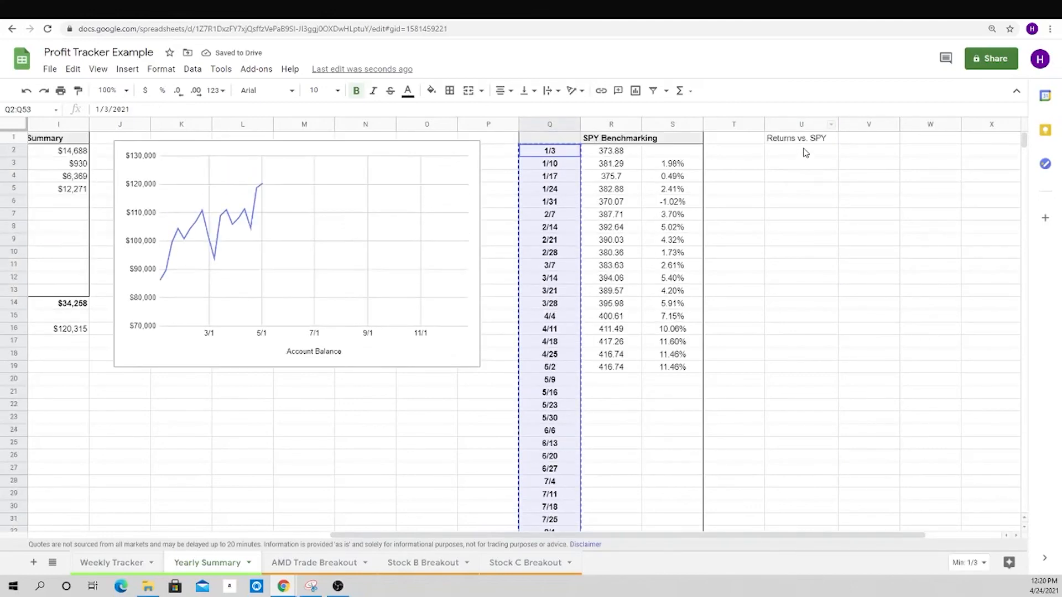
{"action": "left_click", "coordinate": [803, 151]}
{"action": "key", "text": "ctrl+v"}
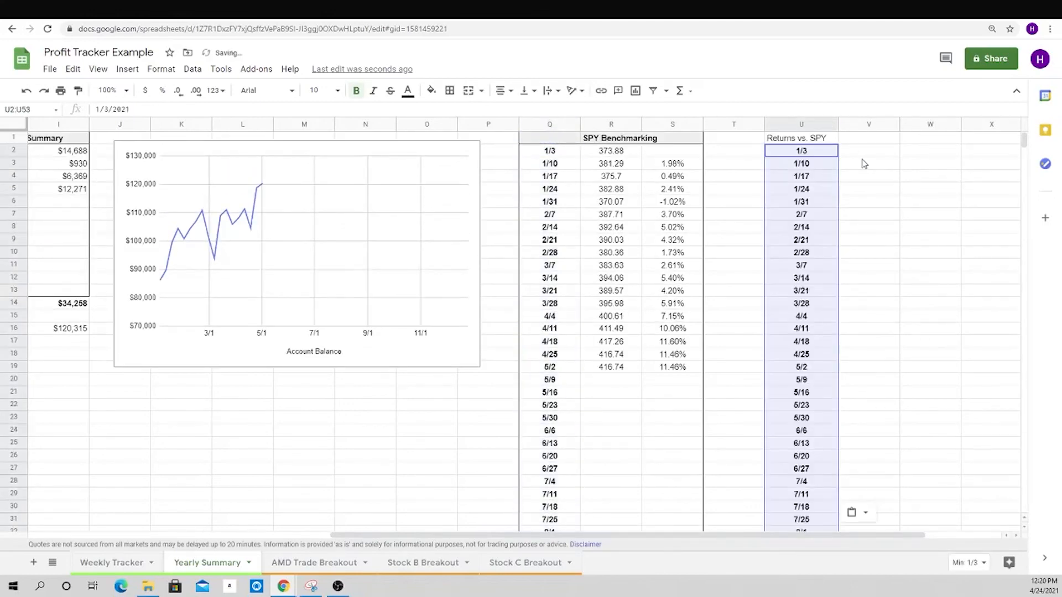
- Enter the column headers "HT" in V1 and "SPY" in W1
{"action": "left_click", "coordinate": [869, 140]}
{"action": "type", "text": "HT"}
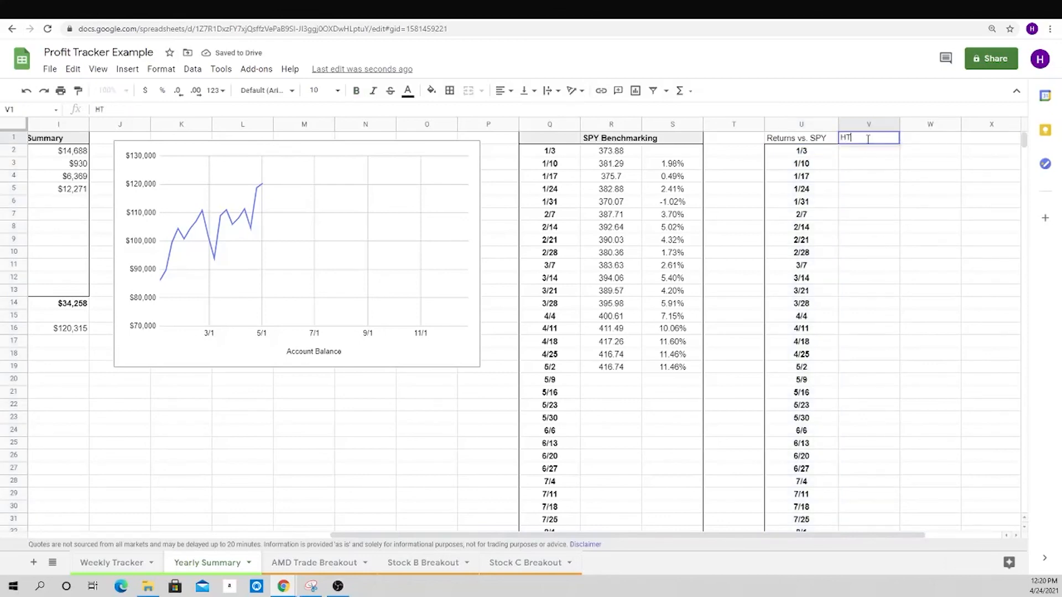
{"action": "key", "text": "Tab"}
{"action": "type", "text": "SPY"}
{"action": "key", "text": "Return"}
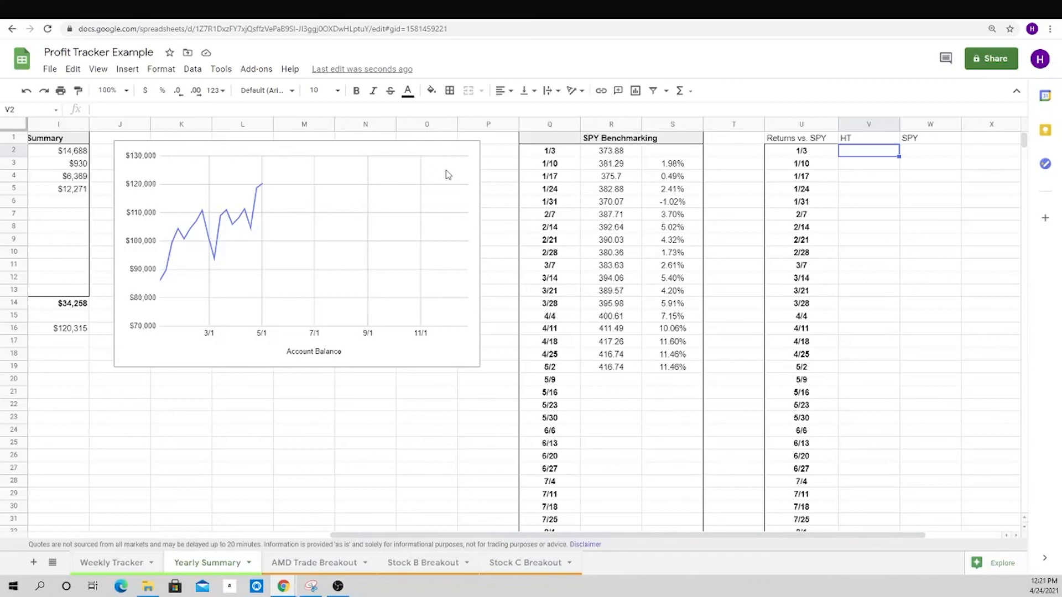
- Link the SPY column to the benchmark returns with =S3 in W3, filled down through W19
{"action": "left_click", "coordinate": [923, 167]}
{"action": "type", "text": "="}
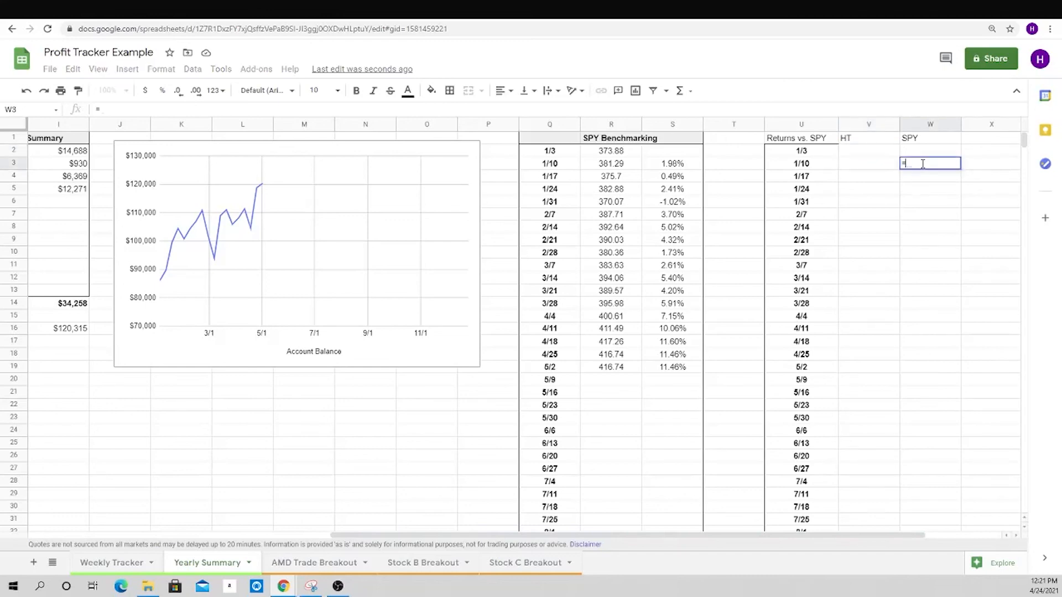
{"action": "left_click", "coordinate": [687, 165]}
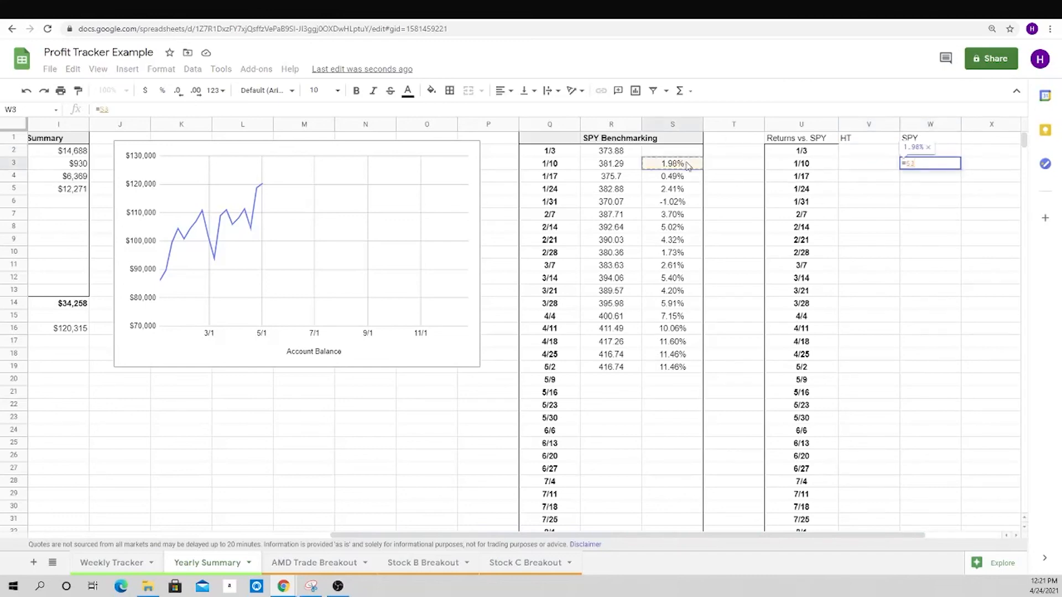
{"action": "key", "text": "Return"}
{"action": "key", "text": "Up"}
{"action": "key", "text": "shift+Down"}
{"action": "key", "text": "shift+Down"}
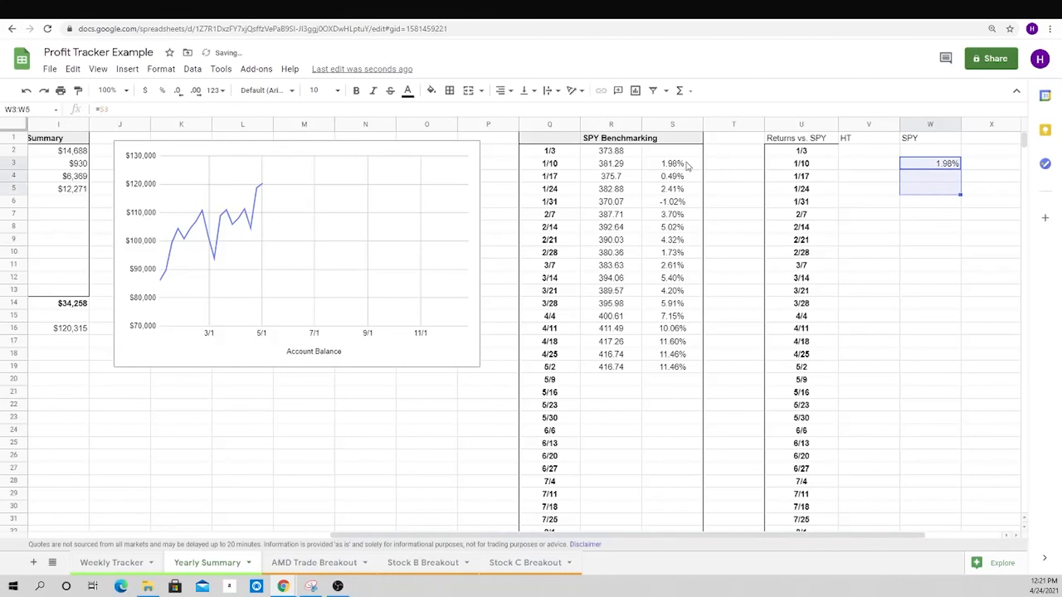
{"action": "key", "text": "shift+Down"}
{"action": "key", "text": "shift+Down"}
{"action": "key", "text": "shift+Down"}
{"action": "key", "text": "shift+Down"}
{"action": "key", "text": "shift+Down"}
{"action": "key", "text": "shift+Down"}
{"action": "key", "text": "shift+Down"}
{"action": "key", "text": "shift+Down"}
{"action": "key", "text": "shift+Down"}
{"action": "key", "text": "shift+Down"}
{"action": "key", "text": "shift+Down"}
{"action": "key", "text": "shift+Down"}
{"action": "key", "text": "shift+Down"}
{"action": "key", "text": "shift+Down"}
{"action": "key", "text": "shift+Down"}
{"action": "key", "text": "shift+Down"}
{"action": "key", "text": "shift+Down"}
{"action": "key", "text": "shift+Up"}
{"action": "key", "text": "shift+Up"}
{"action": "key", "text": "shift+Up"}
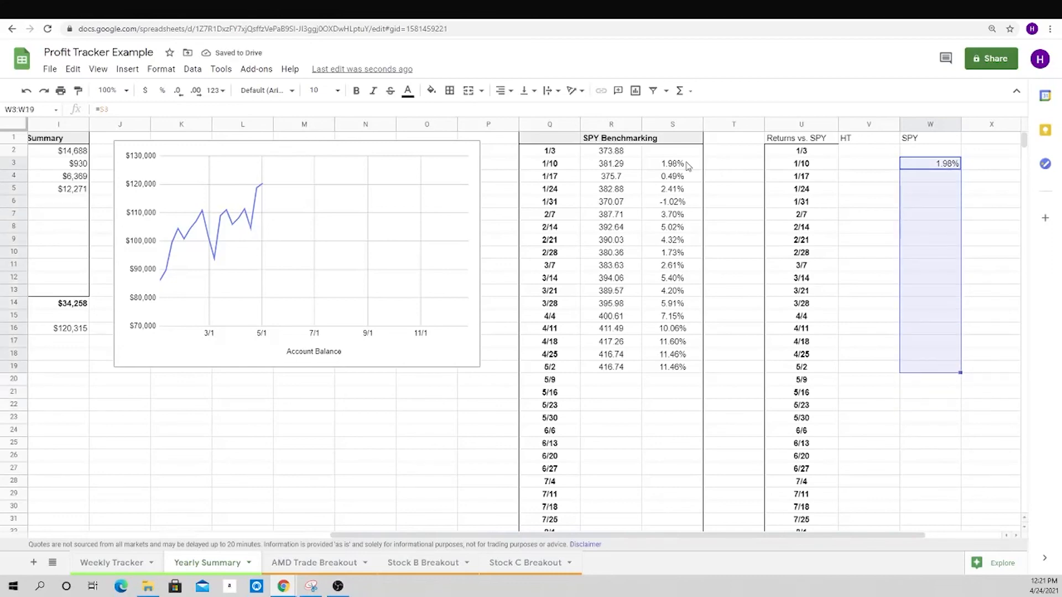
{"action": "key", "text": "ctrl+d"}
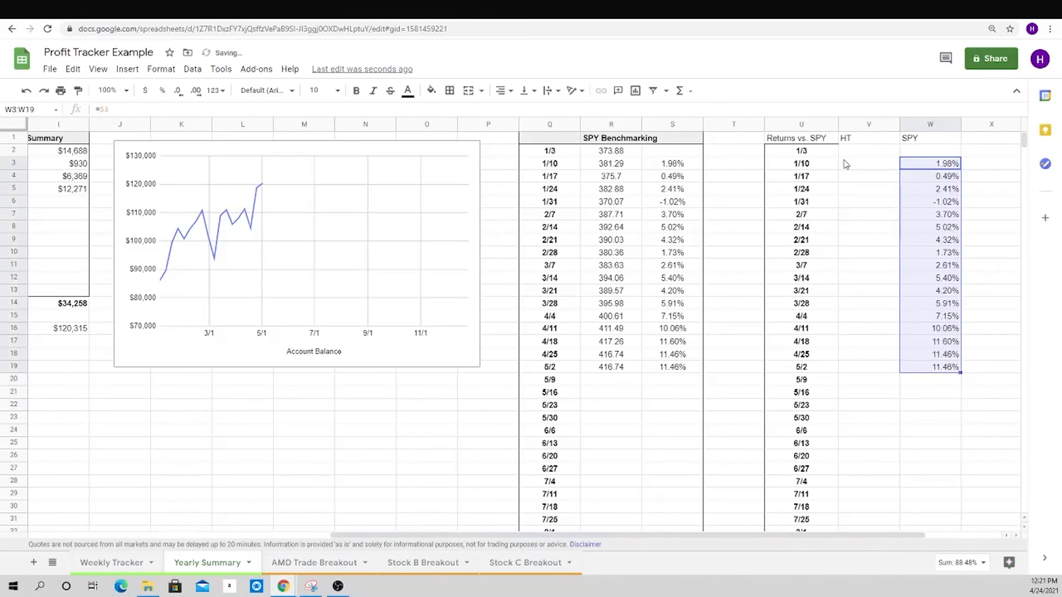
- Link the HT column to the account's YTD returns with =F3 in V3, filled down through V19
{"action": "left_click", "coordinate": [846, 164]}
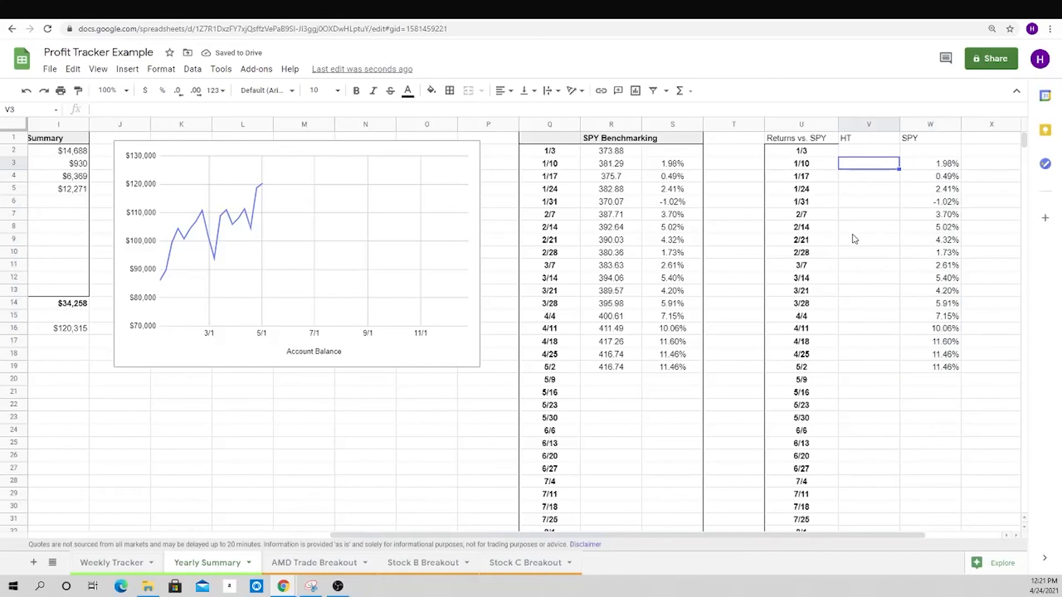
{"action": "type", "text": "="}
{"action": "left_click_drag", "start_coordinate": [798, 537], "coordinate": [607, 535]}
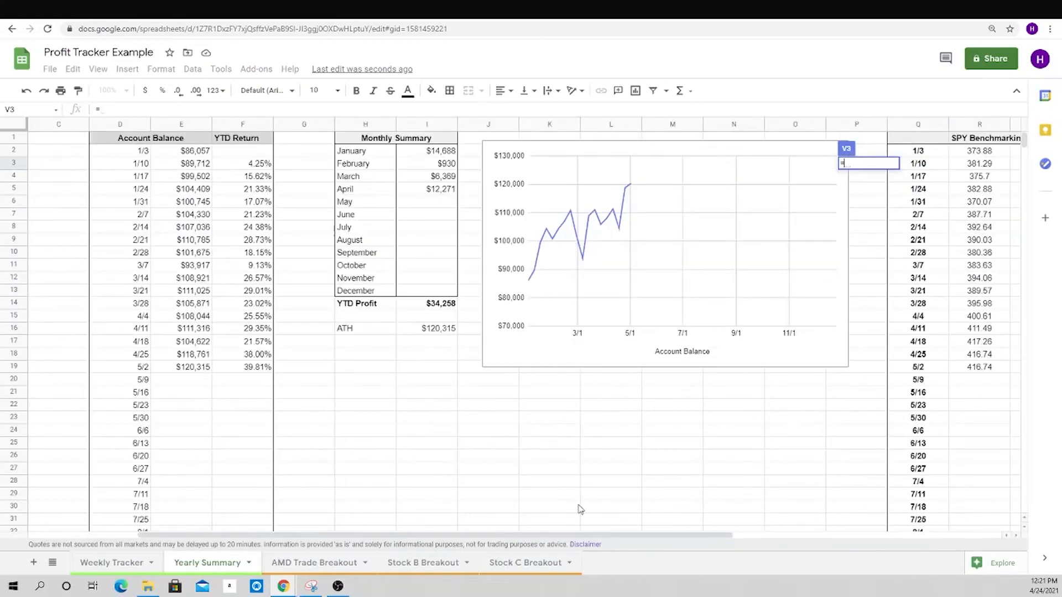
{"action": "left_click", "coordinate": [261, 165]}
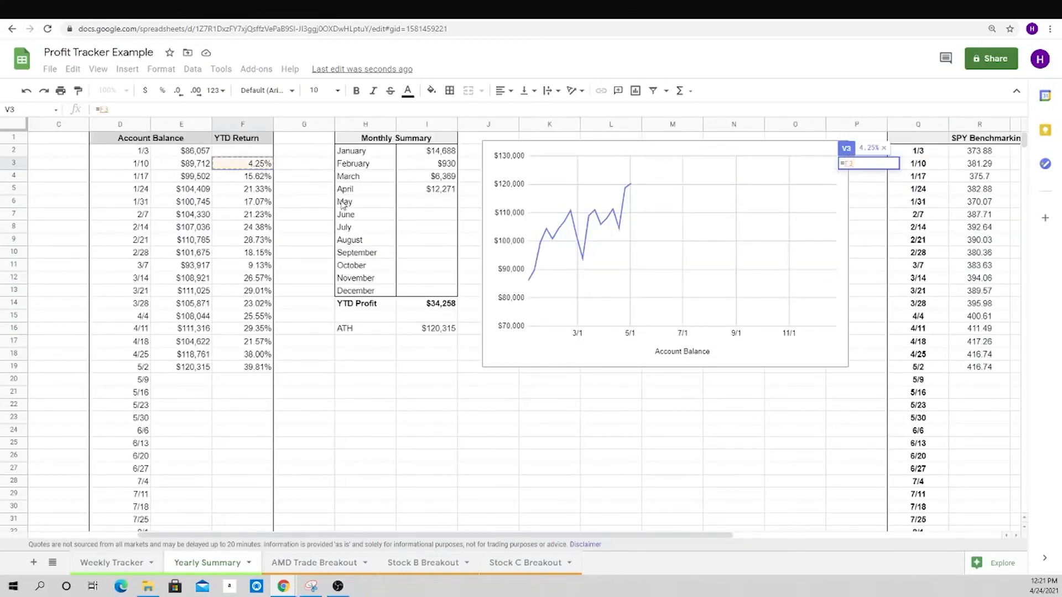
{"action": "key", "text": "Return"}
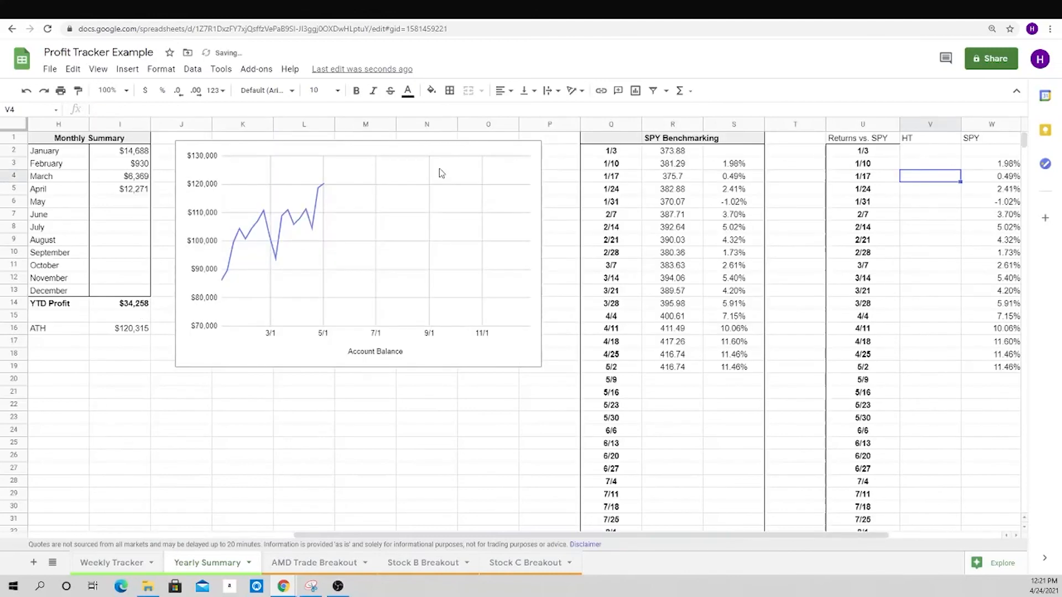
{"action": "key", "text": "Up"}
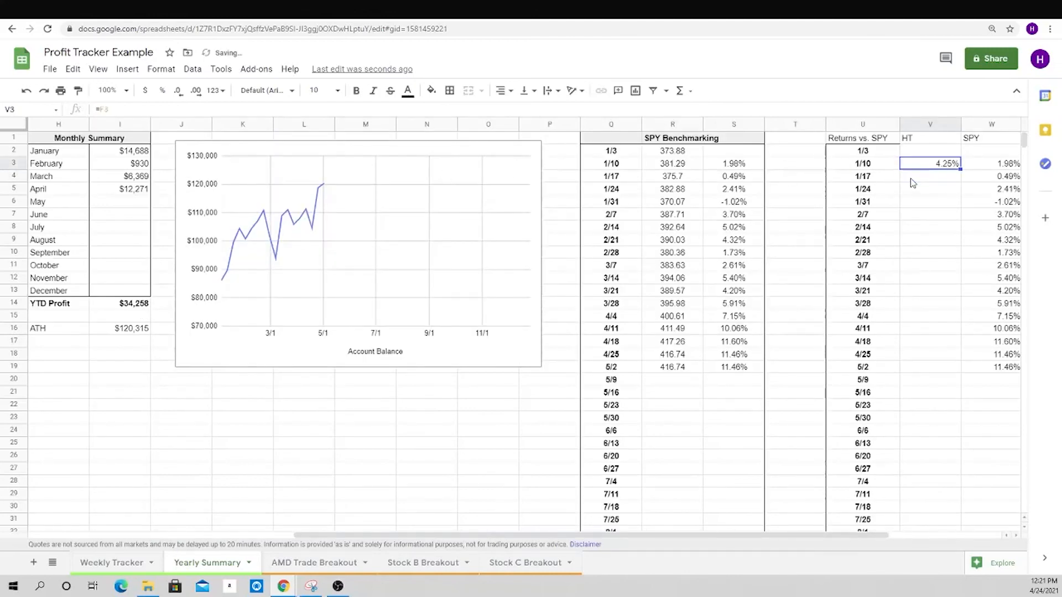
{"action": "key", "text": "shift+Down"}
{"action": "key", "text": "shift+Down"}
{"action": "key", "text": "shift+Down"}
{"action": "key", "text": "shift+Down"}
{"action": "key", "text": "shift+Down"}
{"action": "key", "text": "shift+Down"}
{"action": "key", "text": "shift+Down"}
{"action": "key", "text": "shift+Down"}
{"action": "key", "text": "shift+Down"}
{"action": "key", "text": "shift+Down"}
{"action": "key", "text": "shift+Down"}
{"action": "key", "text": "shift+Down"}
{"action": "key", "text": "shift+Down"}
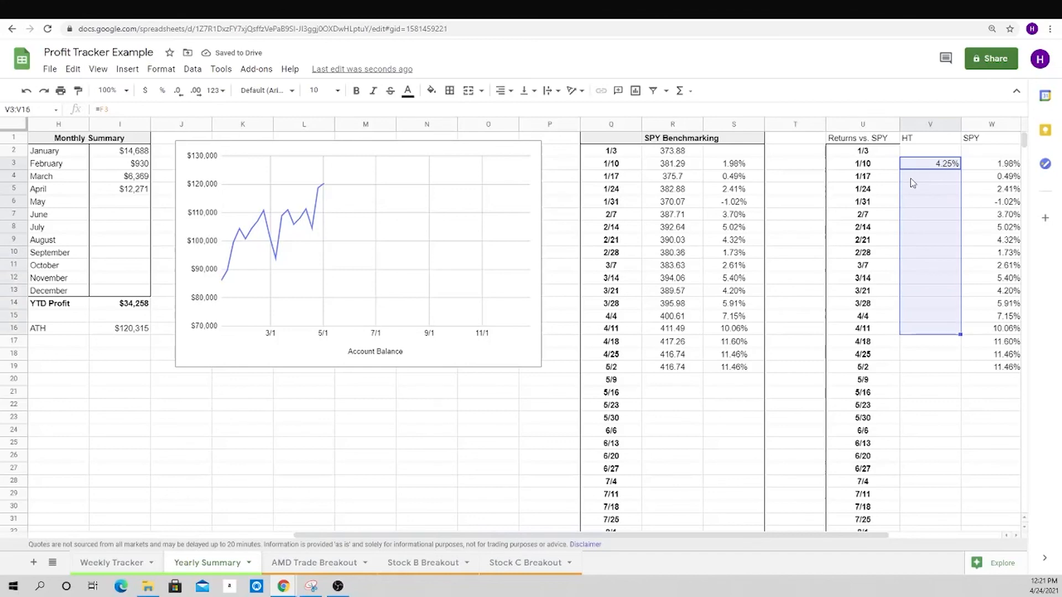
{"action": "key", "text": "shift+Down"}
{"action": "key", "text": "shift+Down"}
{"action": "key", "text": "shift+Down"}
{"action": "key", "text": "ctrl+d"}
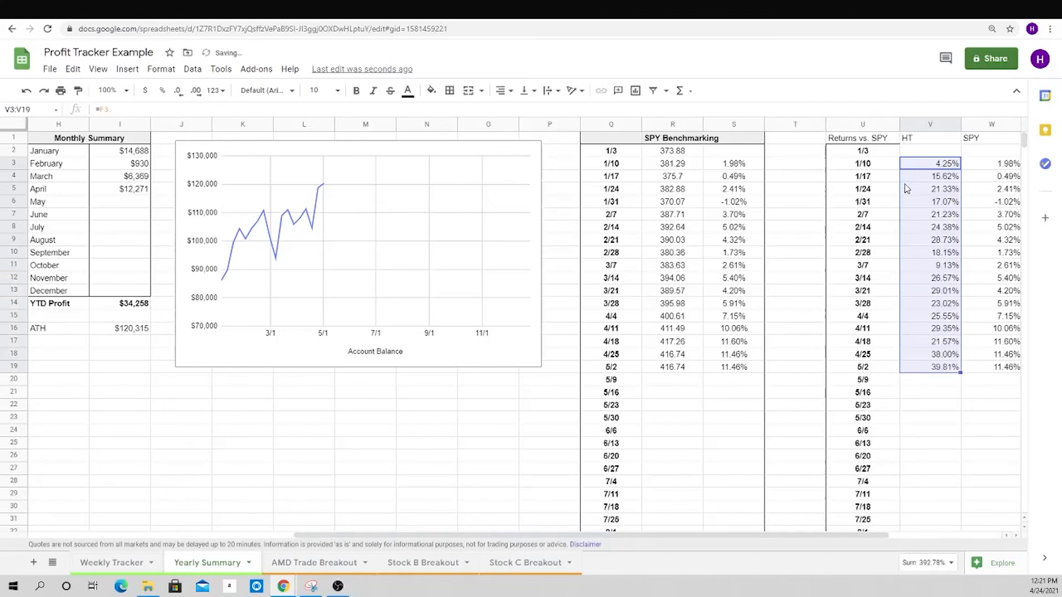
- Apply outer borders around the Returns vs. SPY table, range U1:W53
{"action": "left_click_drag", "start_coordinate": [874, 141], "coordinate": [983, 445]}
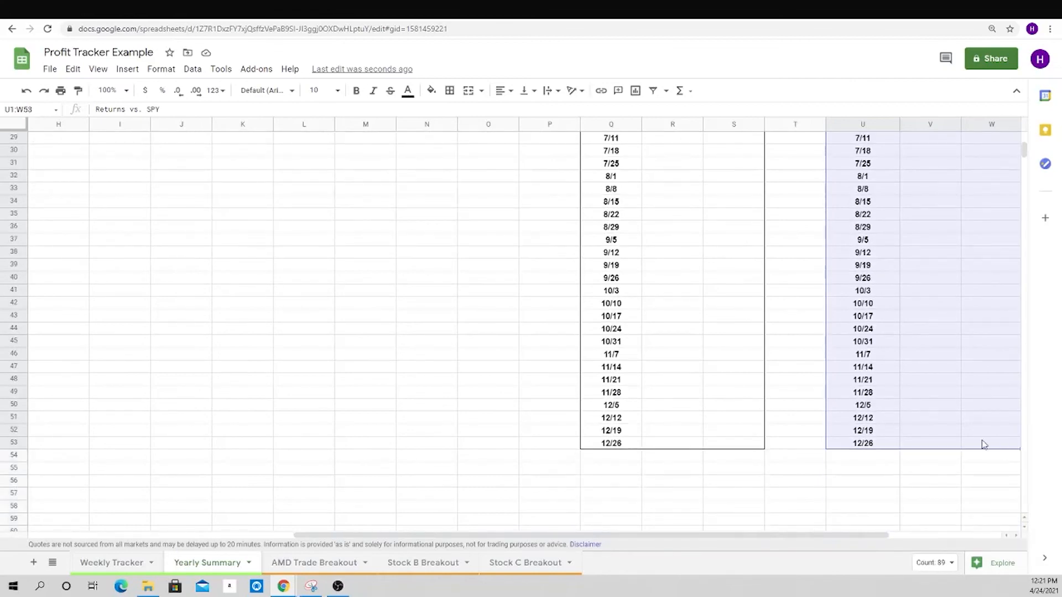
{"action": "left_click", "coordinate": [450, 90]}
{"action": "left_click", "coordinate": [514, 116]}
{"action": "scroll", "coordinate": [841, 210], "scroll_direction": "up", "scroll_amount": 7}
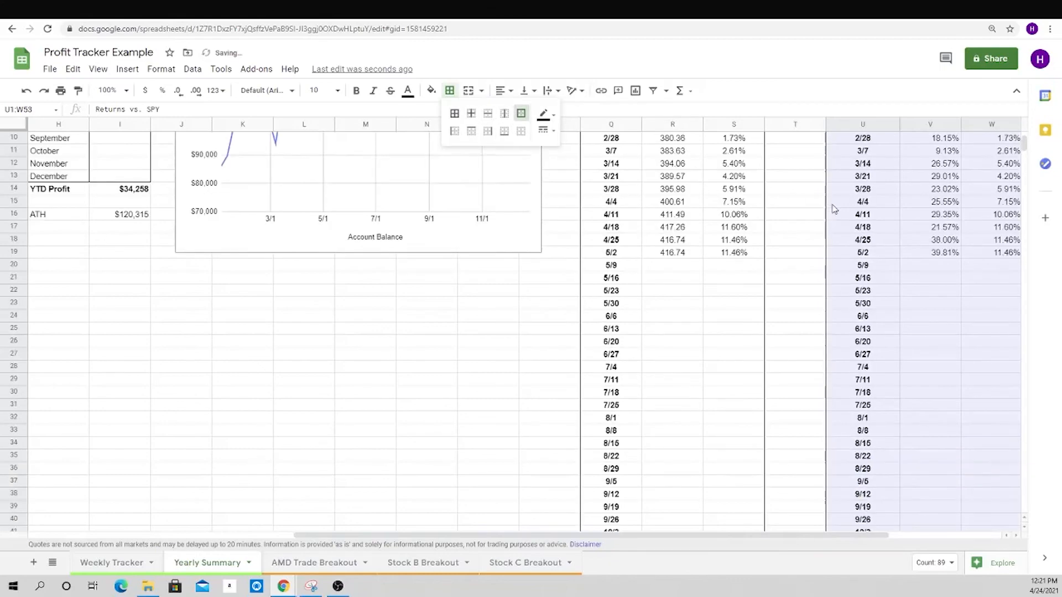
{"action": "left_click", "coordinate": [910, 203]}
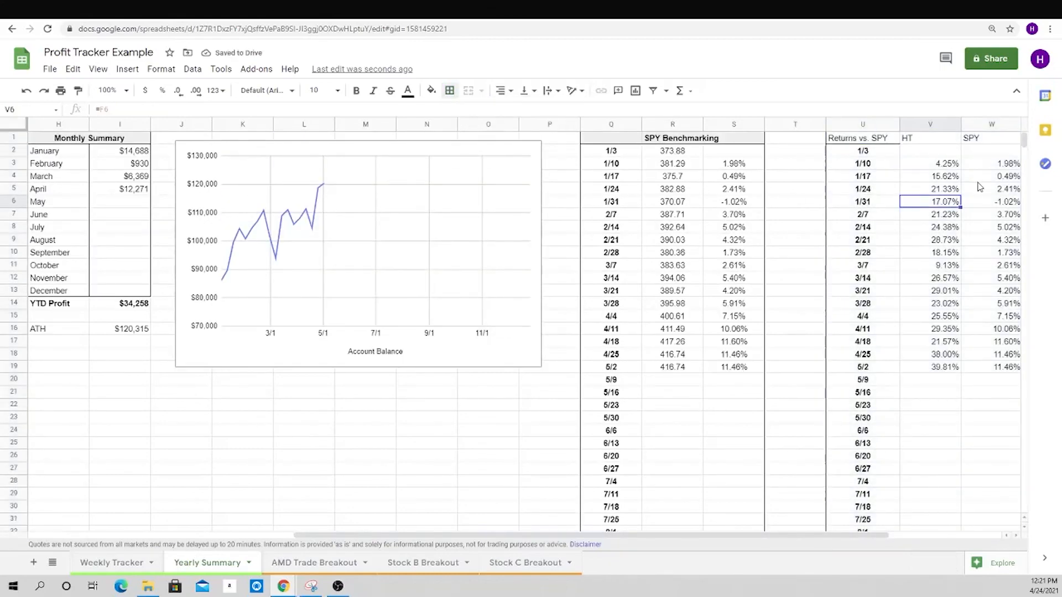
- Apply outer borders to the Returns vs. SPY header row, range U1:W1
{"action": "key", "text": "Right"}
{"action": "key", "text": "Right"}
{"action": "key", "text": "Left"}
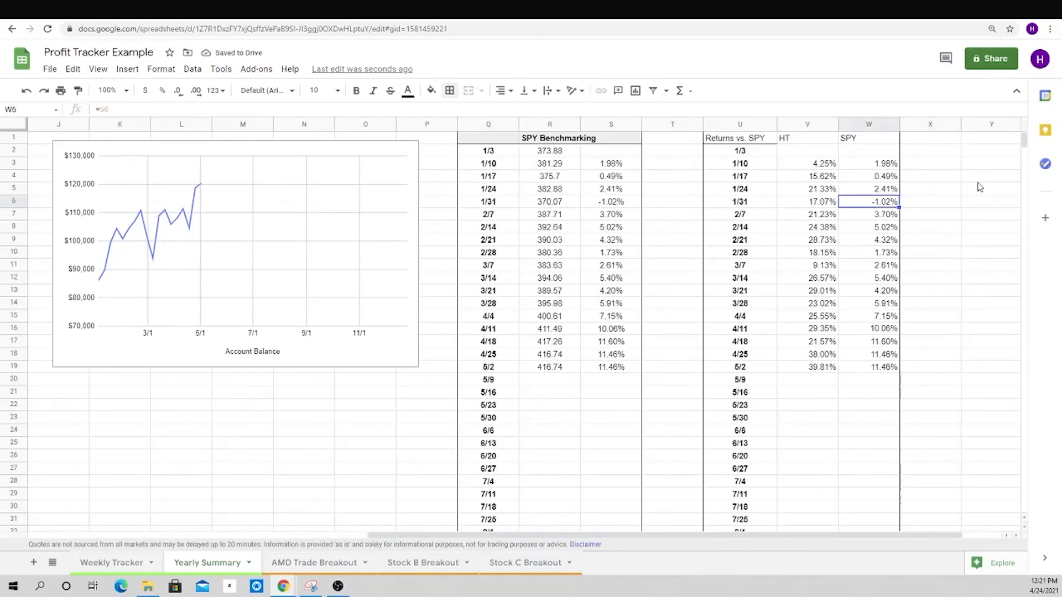
{"action": "key", "text": "Up"}
{"action": "key", "text": "Up"}
{"action": "key", "text": "Up"}
{"action": "key", "text": "Up"}
{"action": "key", "text": "Up"}
{"action": "key", "text": "shift+Left"}
{"action": "key", "text": "shift+Left"}
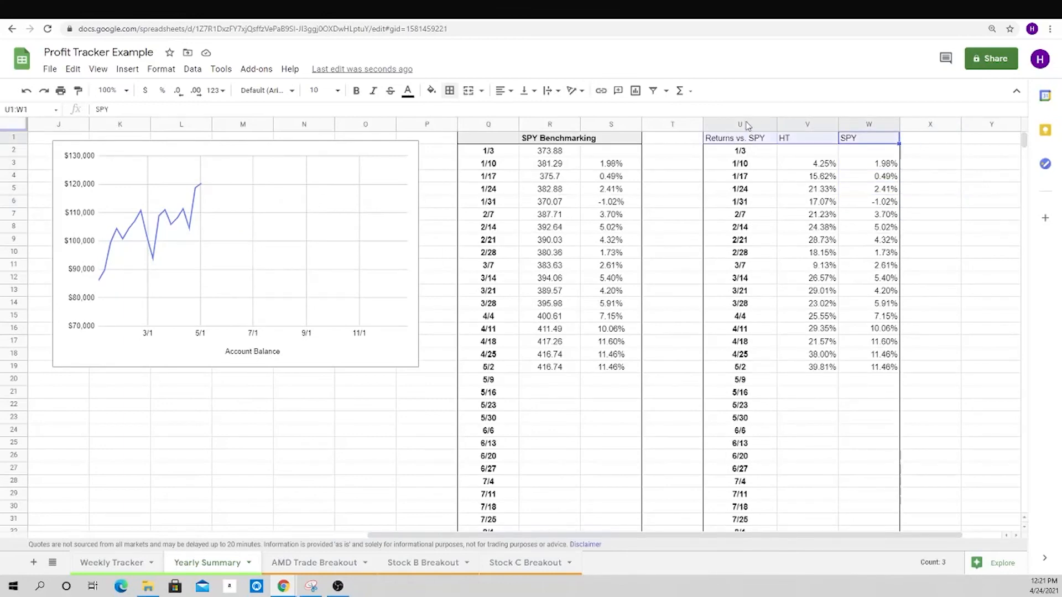
{"action": "left_click", "coordinate": [449, 90]}
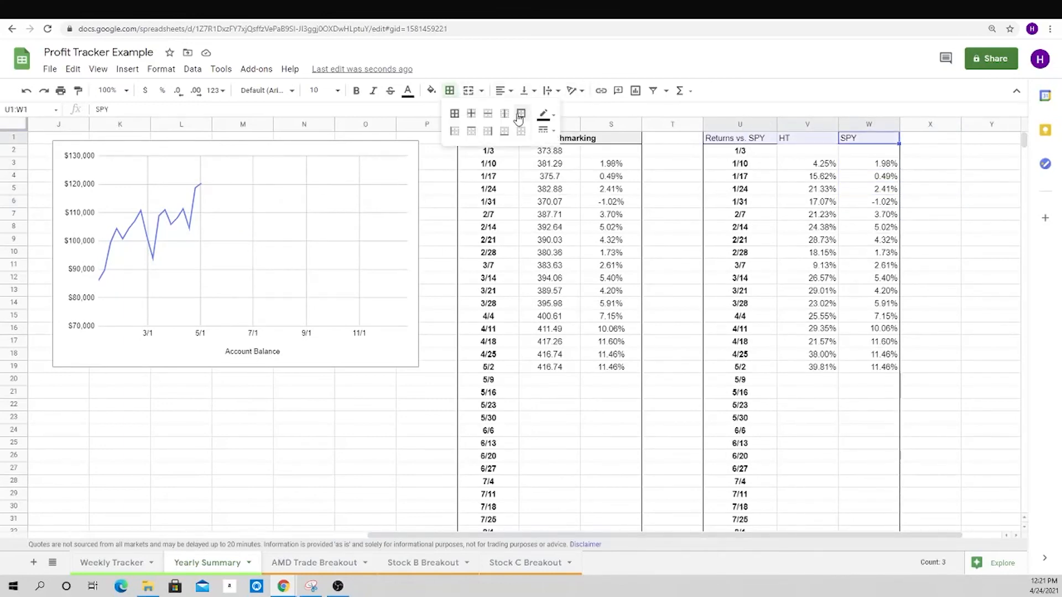
{"action": "left_click", "coordinate": [519, 115]}
- Fill the Returns vs. SPY header row U1:W1 with light grey, make it bold and center its text
{"action": "left_click", "coordinate": [431, 90]}
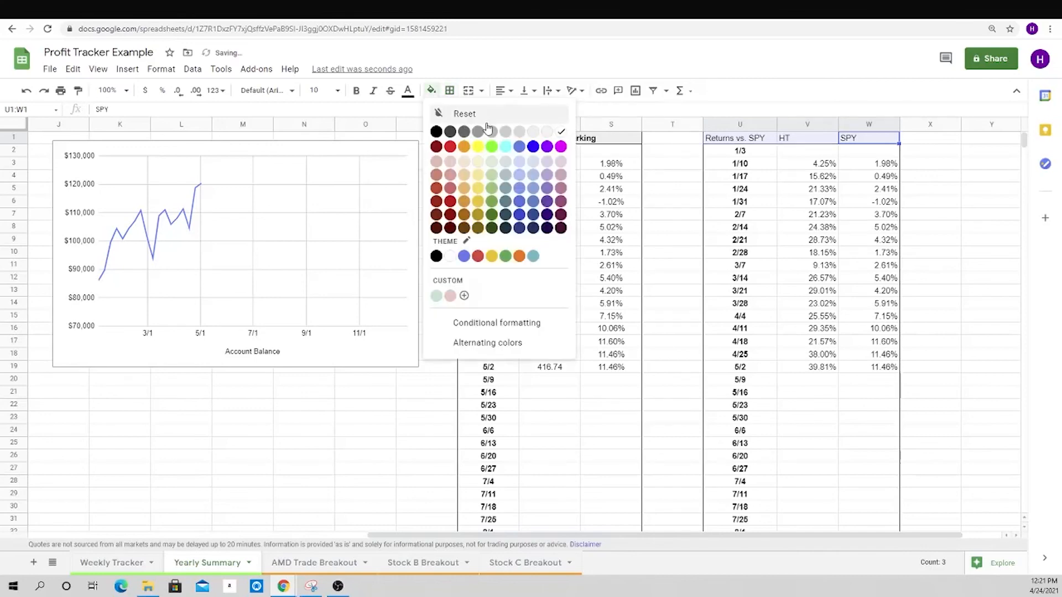
{"action": "left_click", "coordinate": [531, 132]}
{"action": "left_click_drag", "start_coordinate": [735, 138], "coordinate": [845, 142]}
{"action": "key", "text": "ctrl+b"}
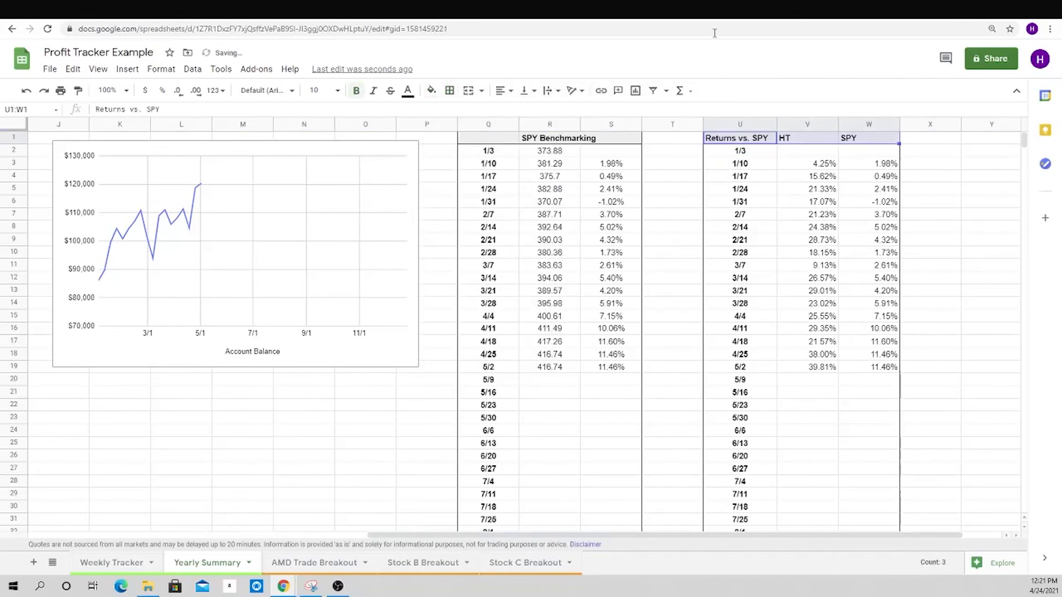
{"action": "left_click", "coordinate": [499, 90]}
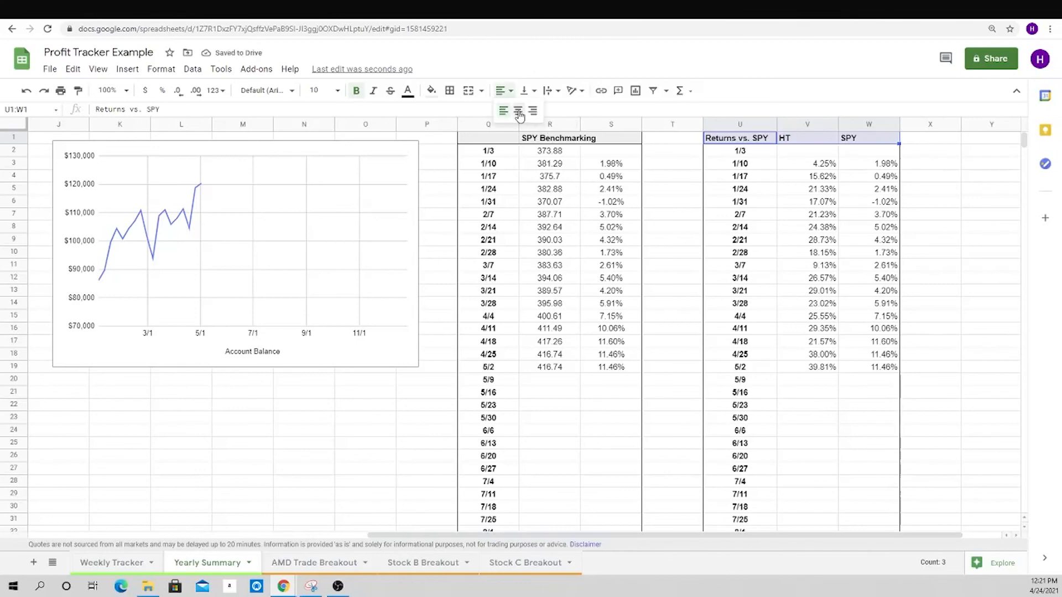
{"action": "left_click", "coordinate": [521, 116]}
{"action": "left_click", "coordinate": [814, 419]}
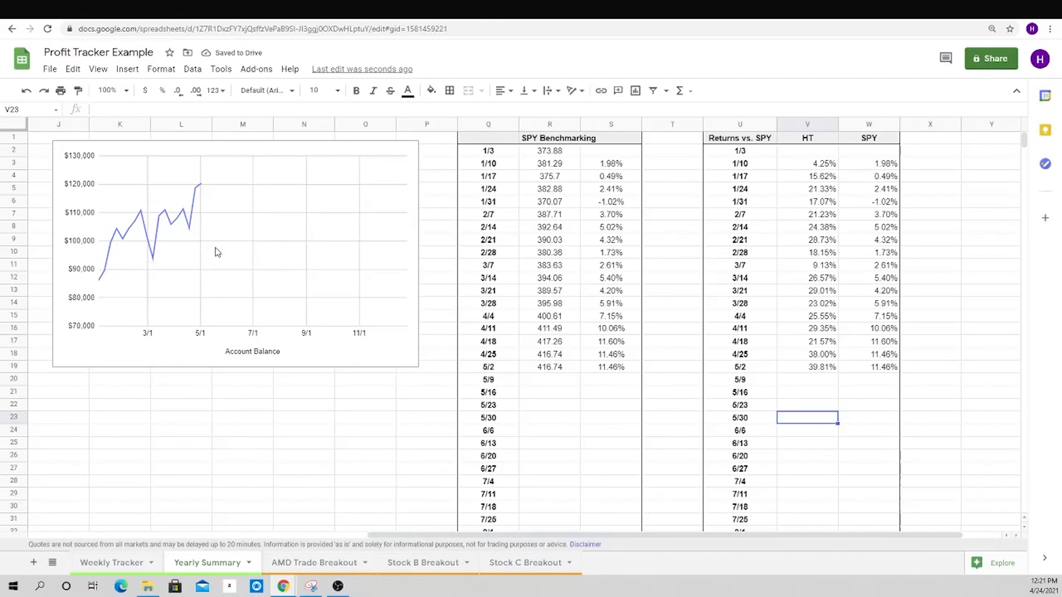
- Insert a line chart of the HT and SPY returns from the Returns vs. SPY table, range U1:W53
{"action": "left_click_drag", "start_coordinate": [734, 141], "coordinate": [849, 501]}
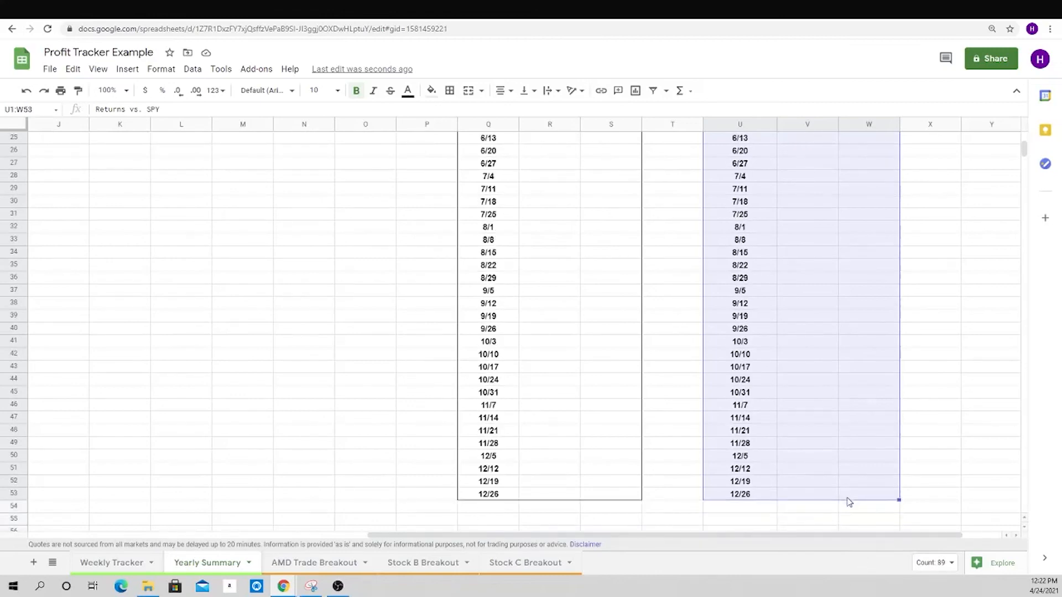
{"action": "left_click", "coordinate": [128, 69]}
{"action": "left_click", "coordinate": [161, 69]}
{"action": "left_click", "coordinate": [127, 68]}
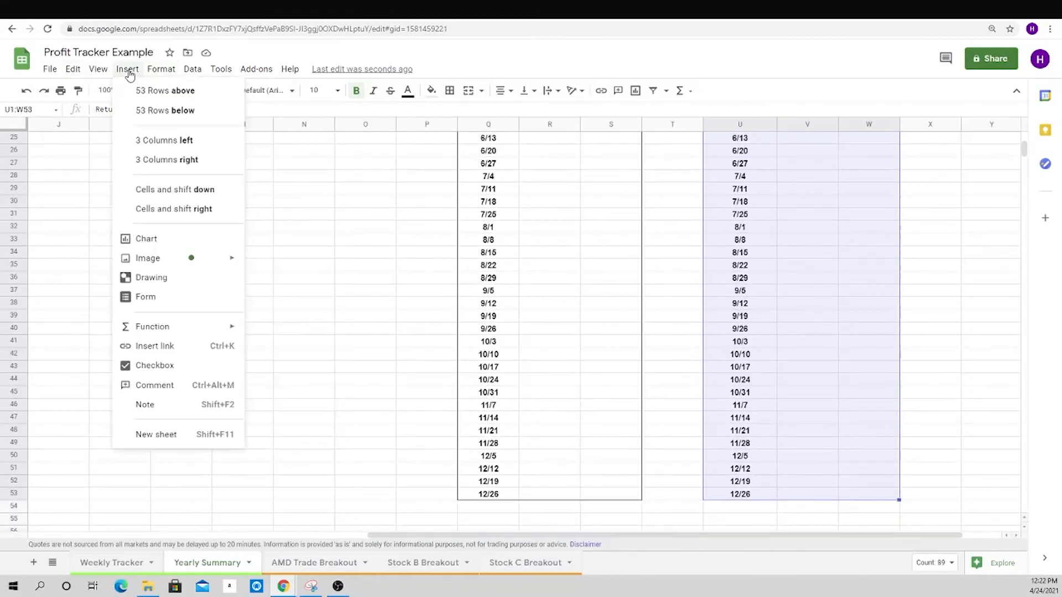
{"action": "left_click", "coordinate": [150, 244]}
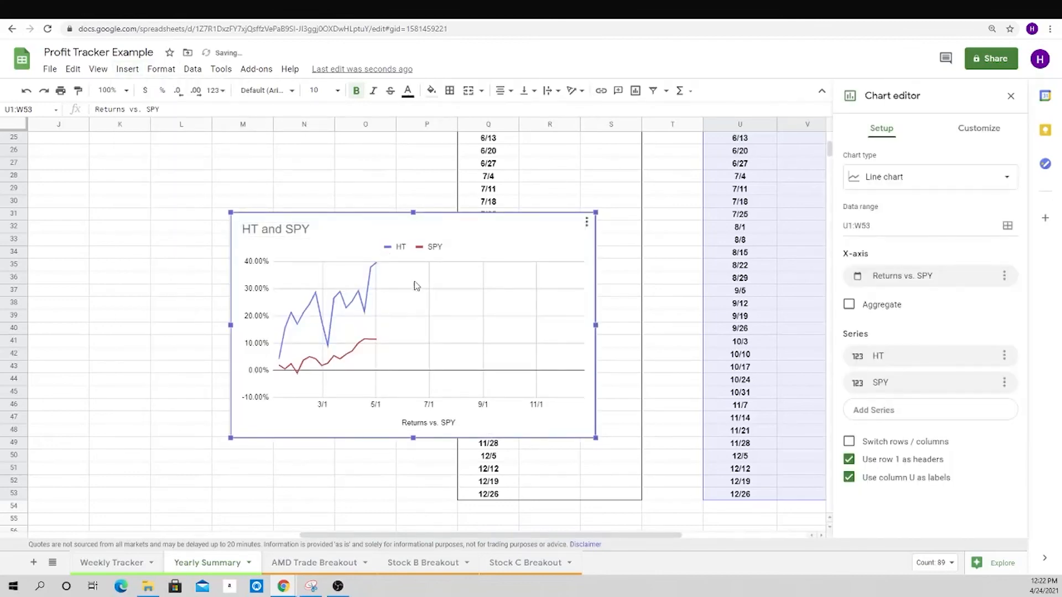
- Place the HT and SPY chart directly beneath the Account Balance chart, enlarge it slightly and deselect it
{"action": "left_click_drag", "start_coordinate": [449, 235], "coordinate": [297, 198]}
{"action": "scroll", "coordinate": [361, 285], "scroll_direction": "up", "scroll_amount": 4}
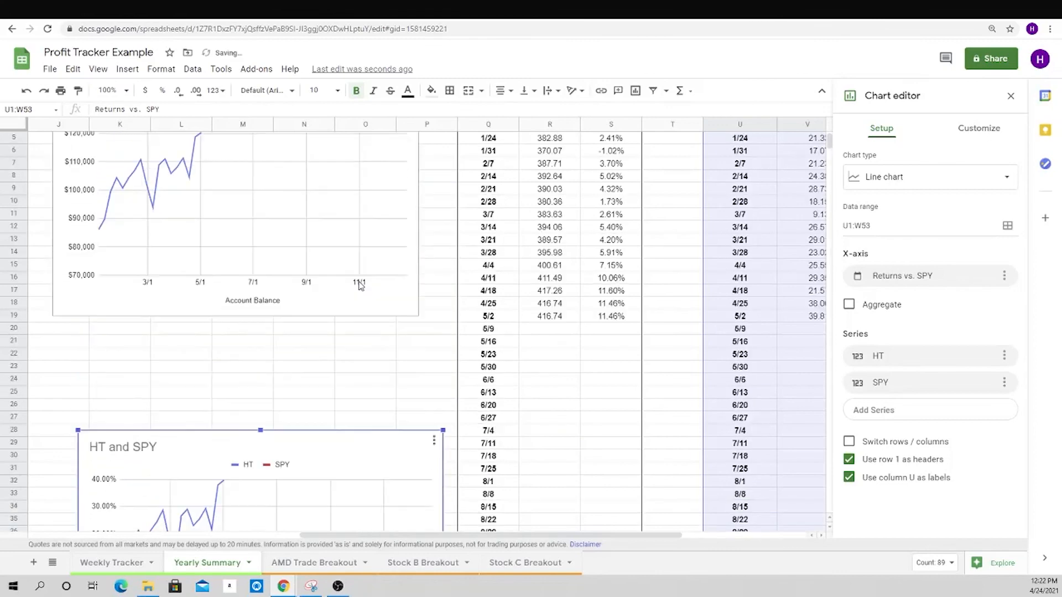
{"action": "scroll", "coordinate": [361, 285], "scroll_direction": "down", "scroll_amount": 2}
{"action": "left_click_drag", "start_coordinate": [354, 339], "coordinate": [329, 239]}
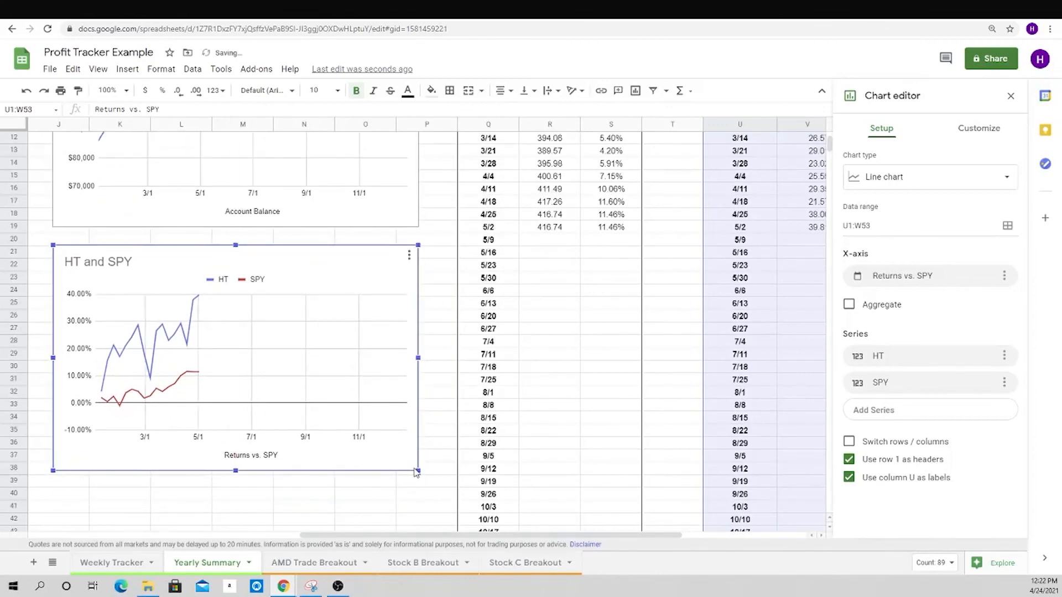
{"action": "left_click_drag", "start_coordinate": [418, 472], "coordinate": [444, 487]}
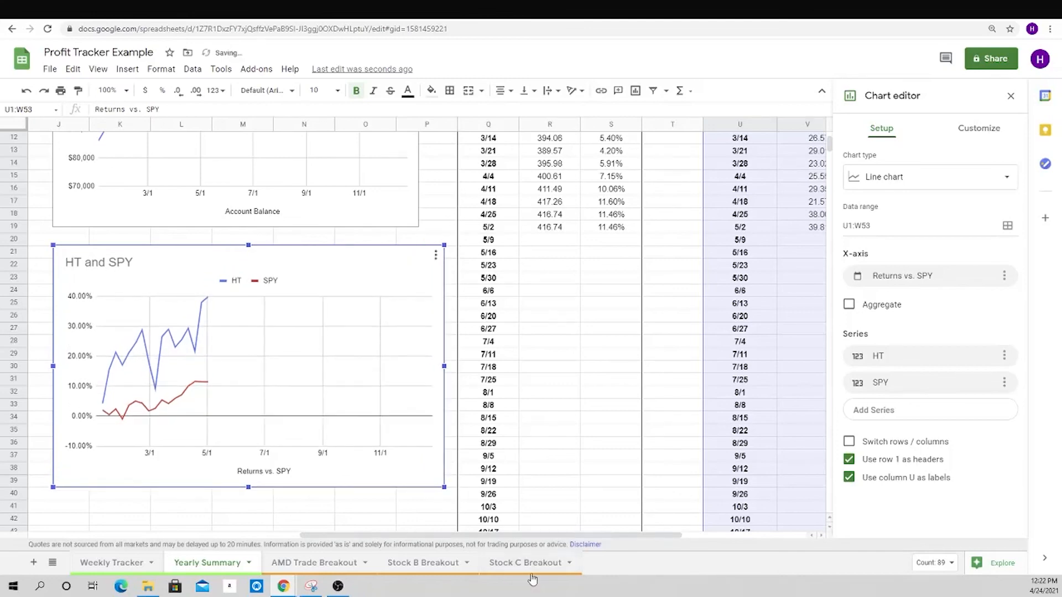
{"action": "left_click_drag", "start_coordinate": [558, 536], "coordinate": [459, 537]}
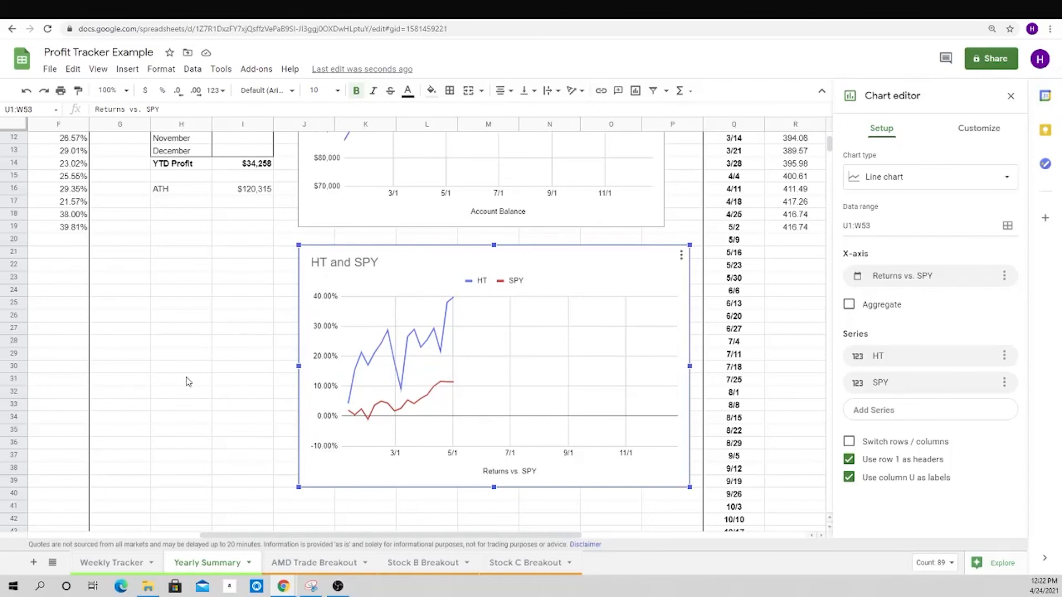
{"action": "left_click", "coordinate": [210, 379]}
- Enter a sample profit of 5000 for the 5/2 week in B19 of the Profit/Loss column
{"action": "scroll", "coordinate": [228, 355], "scroll_direction": "up", "scroll_amount": 4}
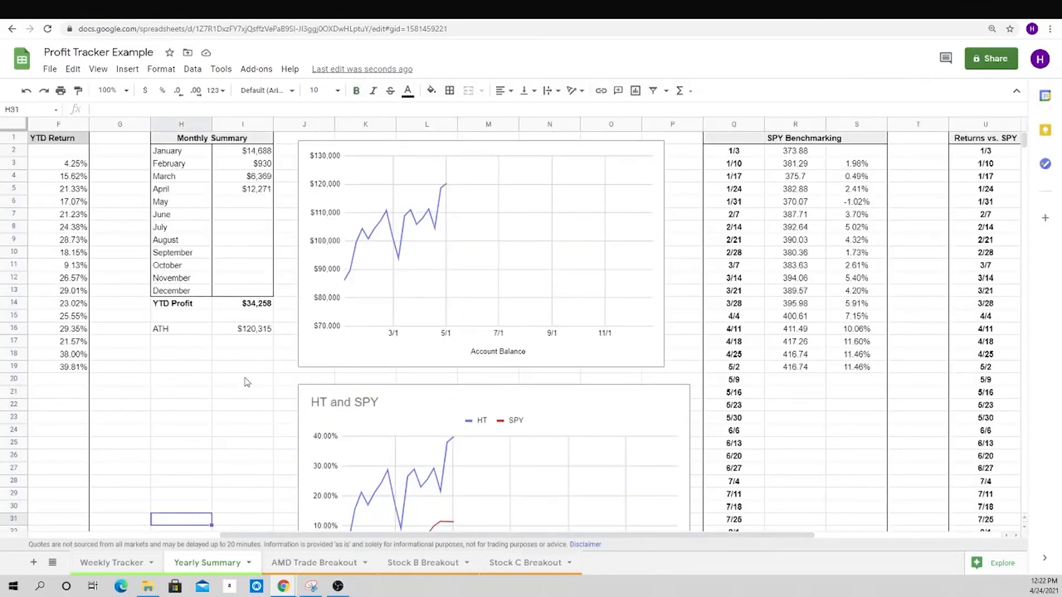
{"action": "scroll", "coordinate": [247, 382], "scroll_direction": "down", "scroll_amount": 2}
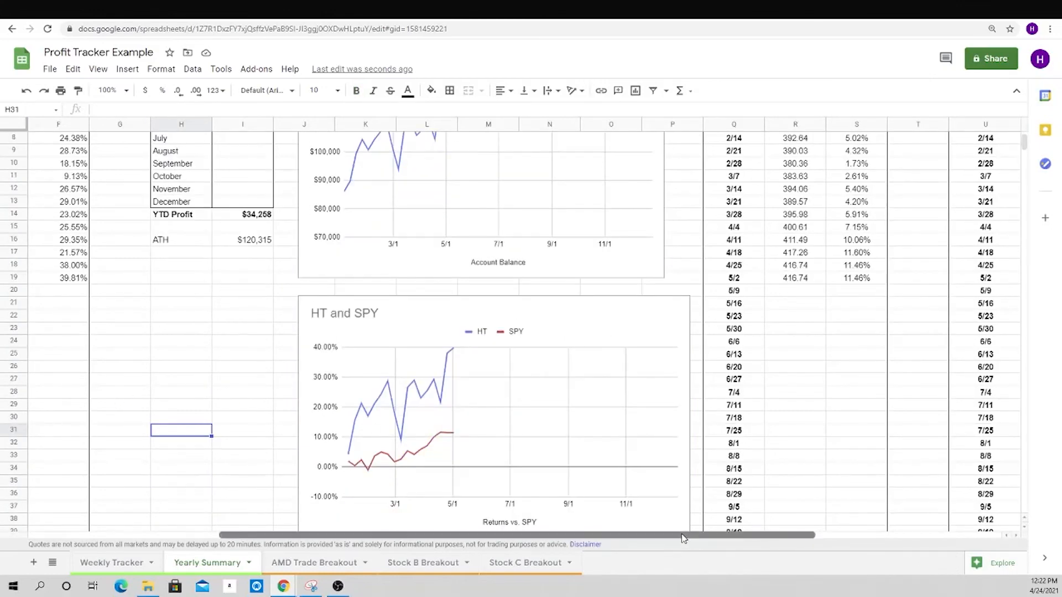
{"action": "left_click_drag", "start_coordinate": [684, 538], "coordinate": [501, 489]}
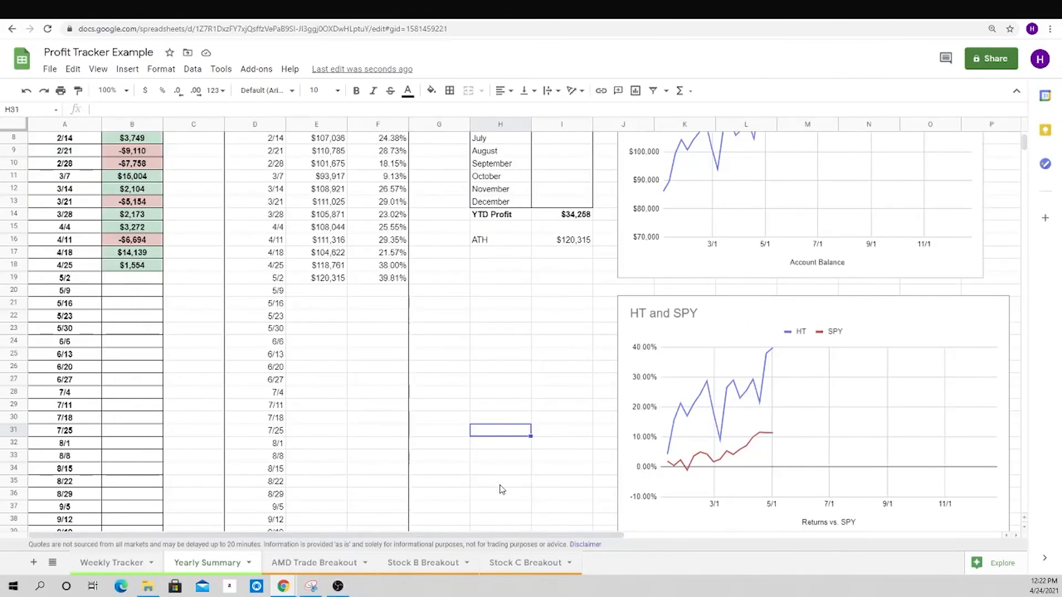
{"action": "left_click", "coordinate": [147, 279]}
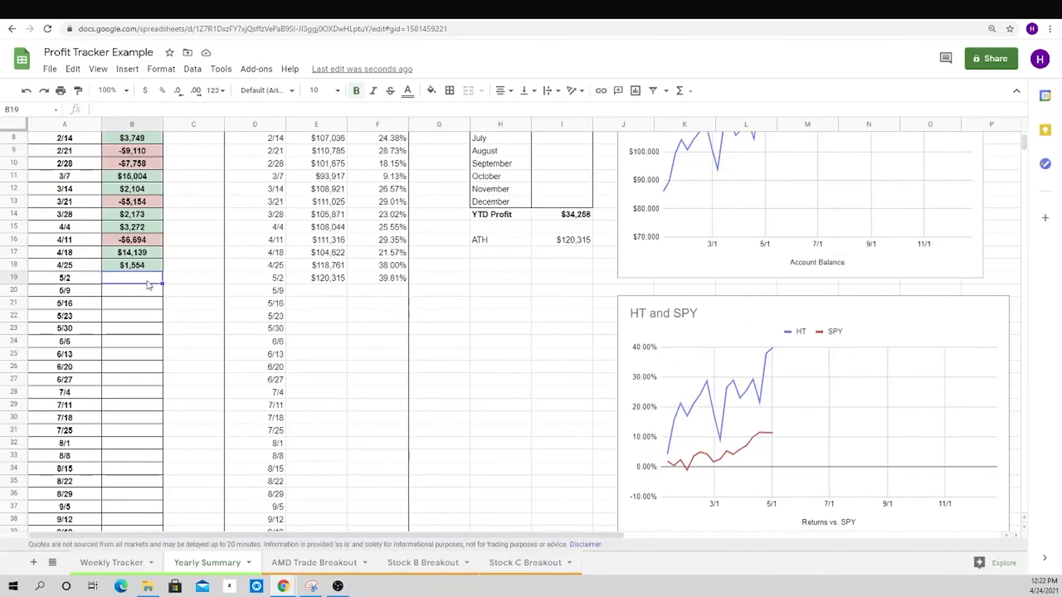
{"action": "type", "text": "5000"}
{"action": "key", "text": "Return"}
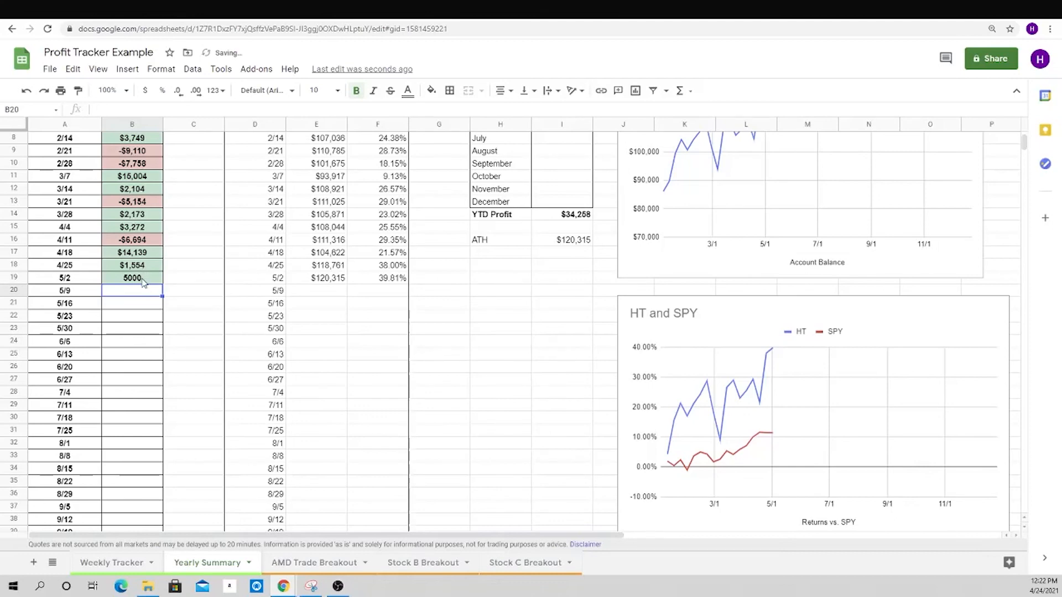
- Enter the formula =B19:B22 for May in I6 of the Monthly Summary
{"action": "left_click", "coordinate": [320, 280]}
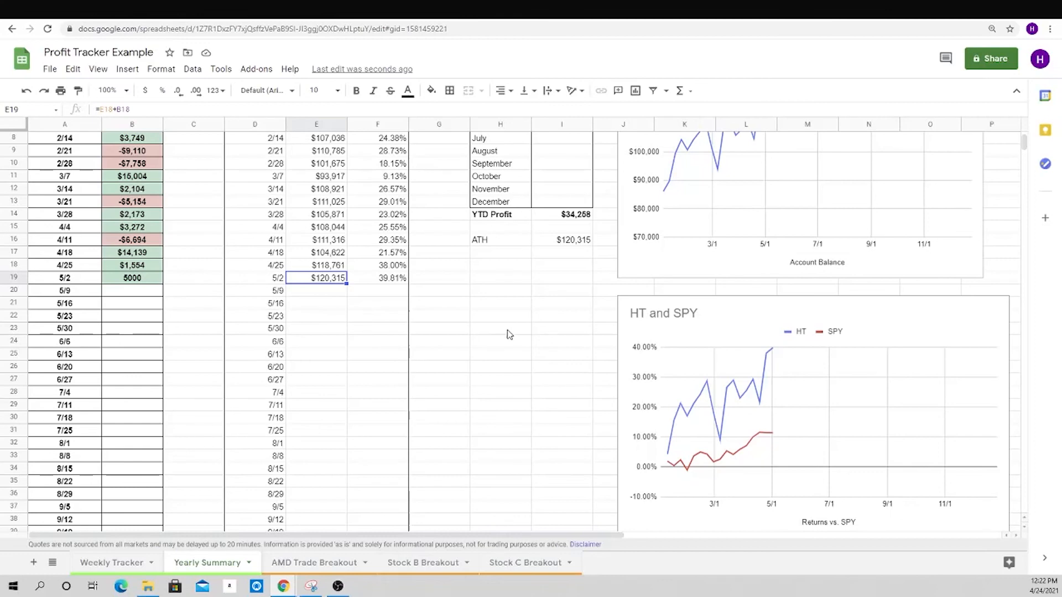
{"action": "scroll", "coordinate": [508, 334], "scroll_direction": "up", "scroll_amount": 3}
{"action": "left_click", "coordinate": [563, 202]}
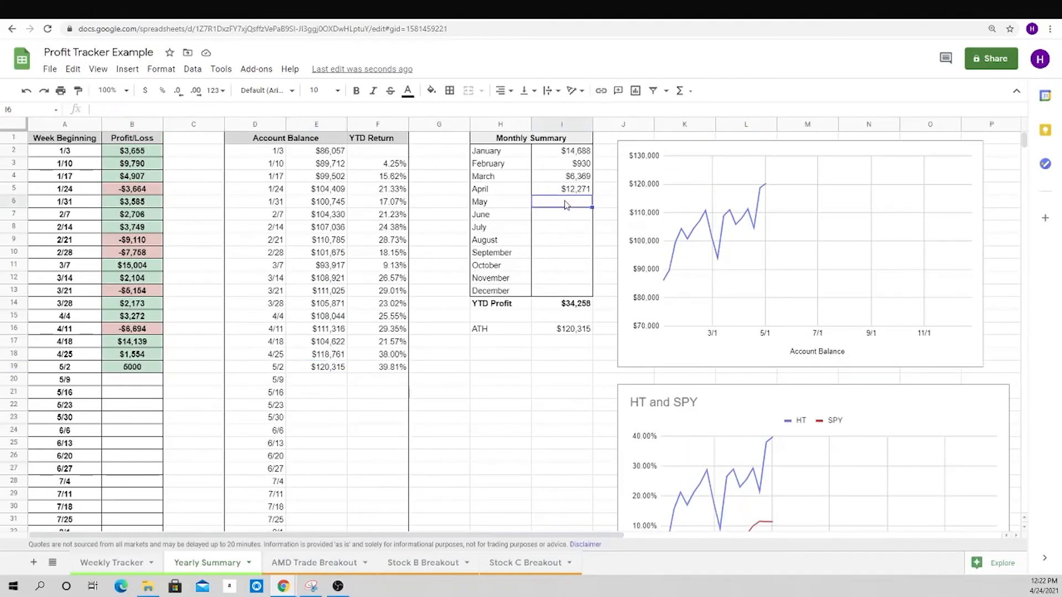
{"action": "type", "text": "="}
{"action": "left_click", "coordinate": [125, 371]}
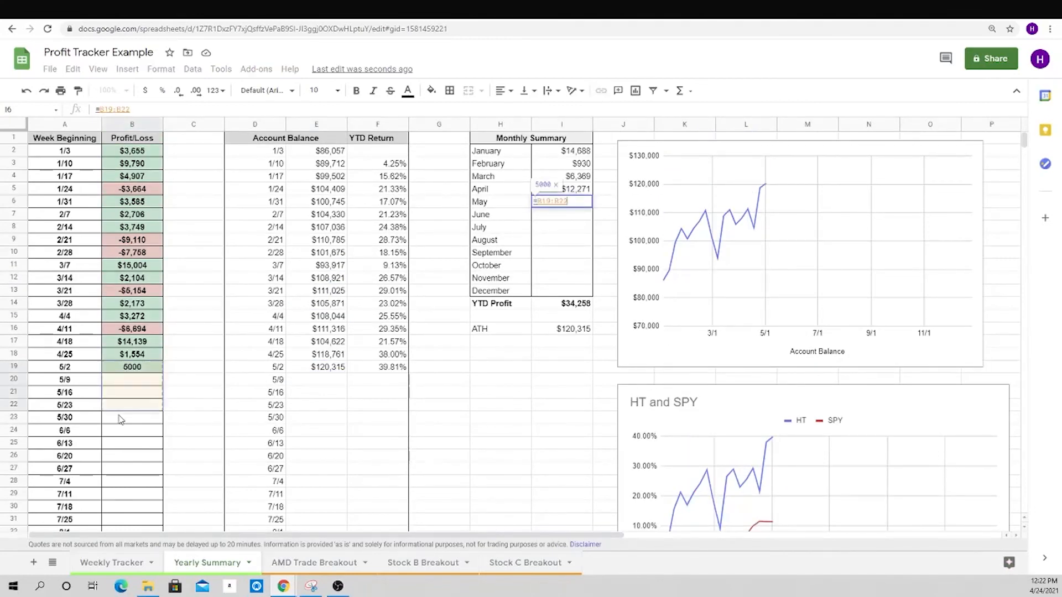
{"action": "key", "text": "Return"}
- Fill the Account Balance and YTD Return formulas from E19:F19 down one row to the 5/9 week
{"action": "scroll", "coordinate": [643, 412], "scroll_direction": "down", "scroll_amount": 2}
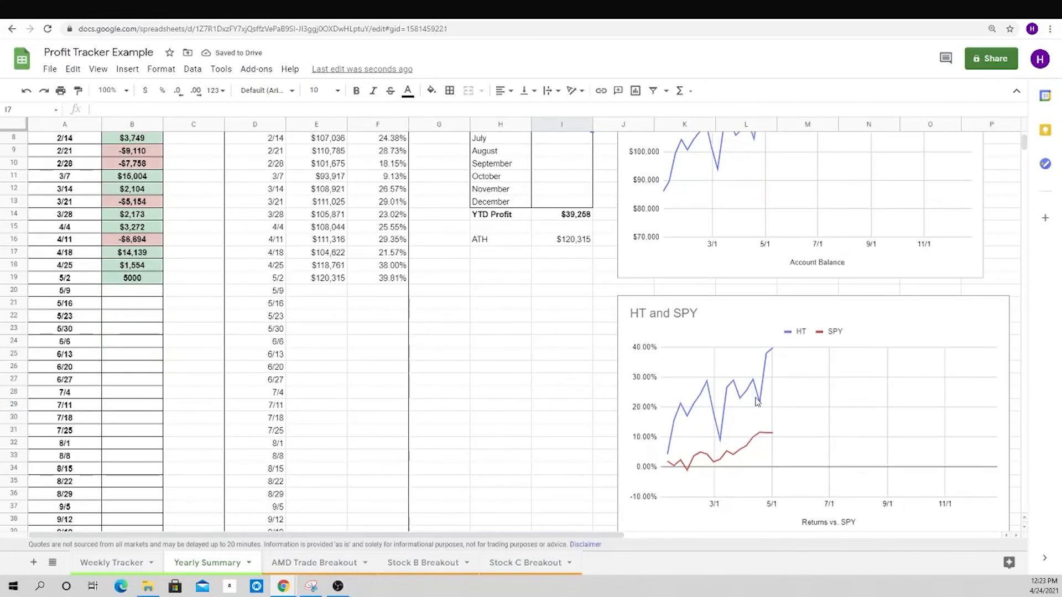
{"action": "left_click", "coordinate": [323, 281]}
{"action": "scroll", "coordinate": [375, 285], "scroll_direction": "up", "scroll_amount": 2}
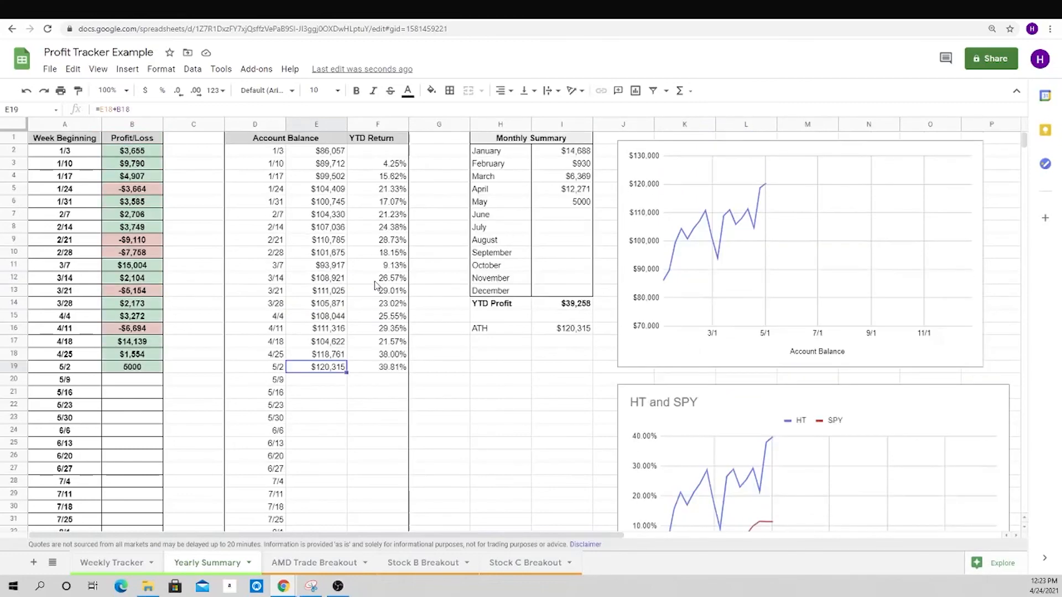
{"action": "key", "text": "shift+Right"}
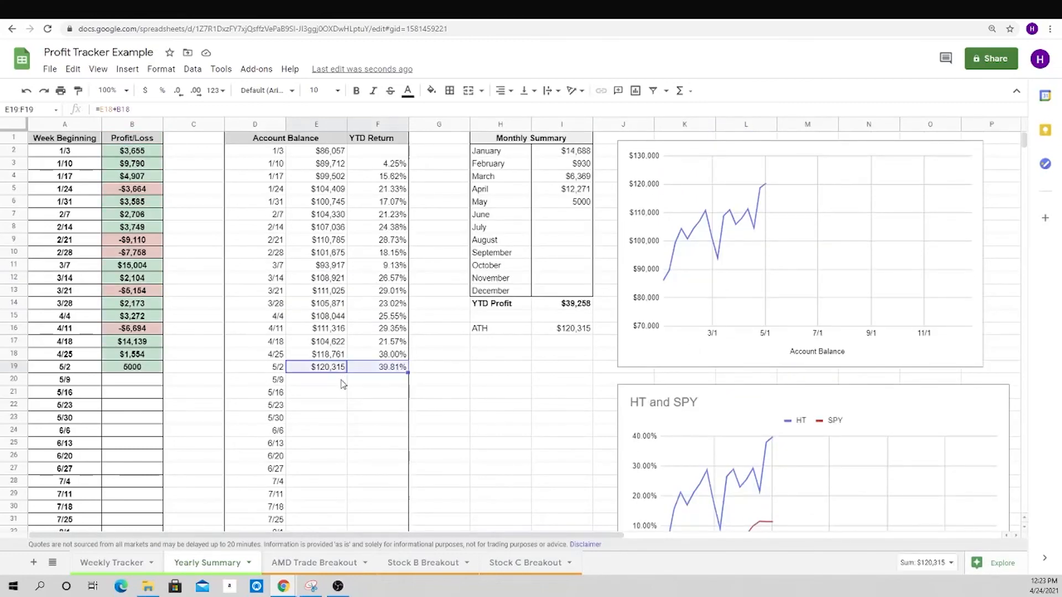
{"action": "key", "text": "shift+Down"}
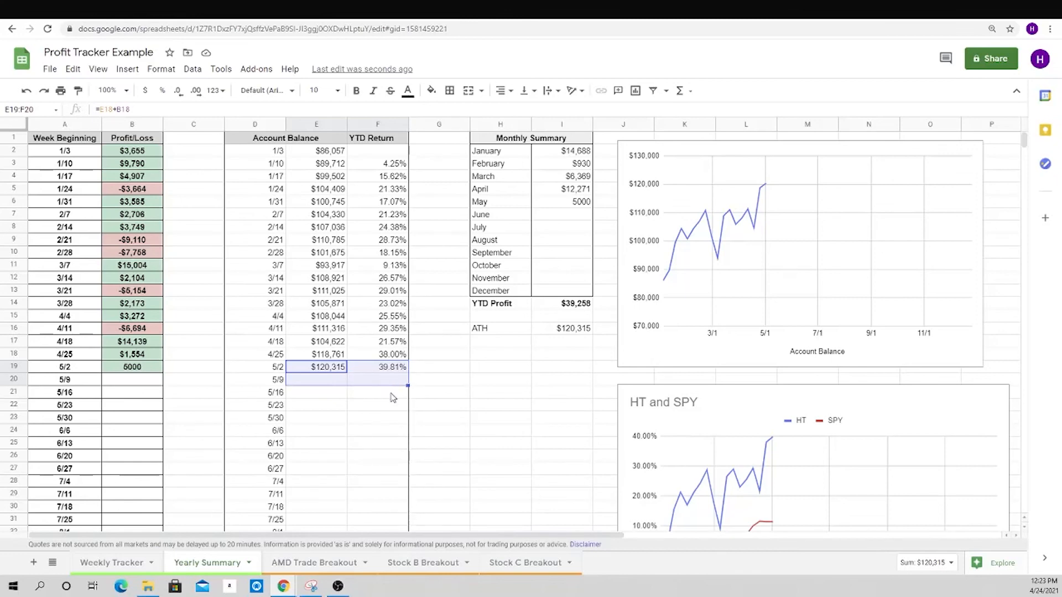
{"action": "key", "text": "ctrl+d"}
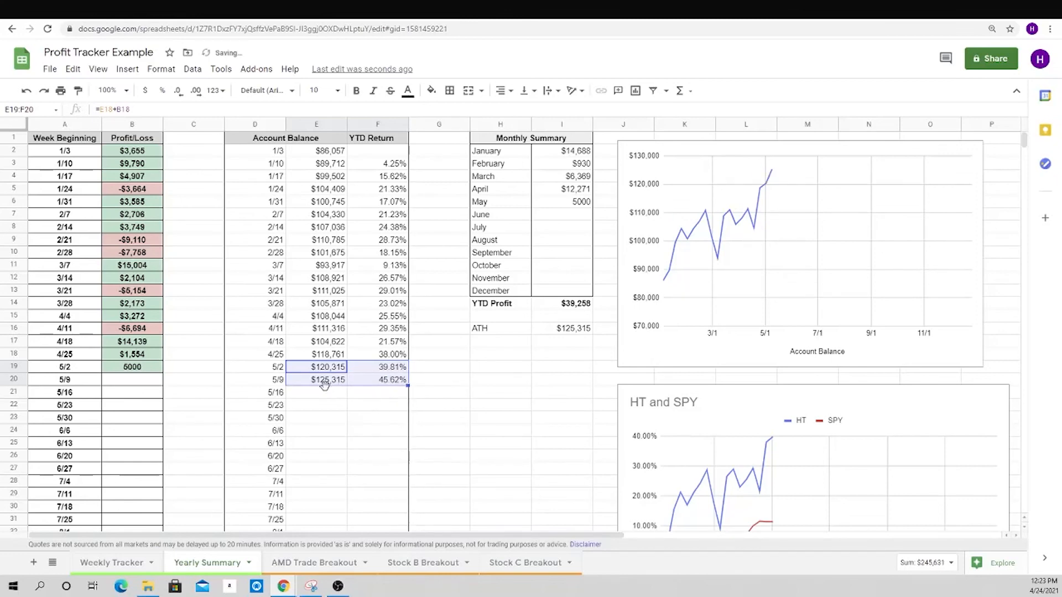
{"action": "left_click", "coordinate": [328, 386]}
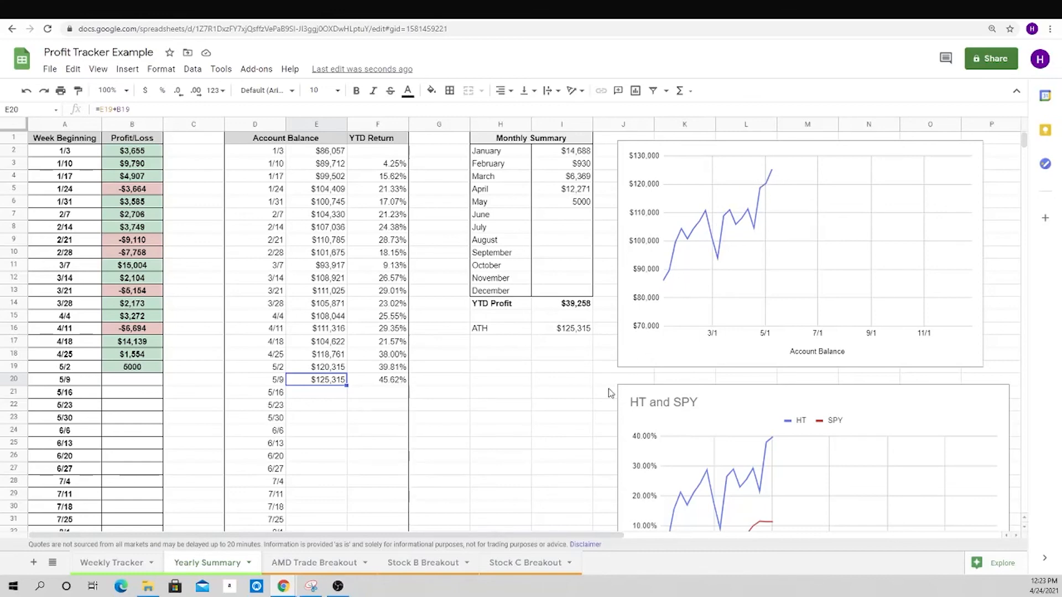
- Replace the live SPY price formula for 5/2 in R19 with the sample closing value 418
{"action": "scroll", "coordinate": [611, 398], "scroll_direction": "down", "scroll_amount": 1}
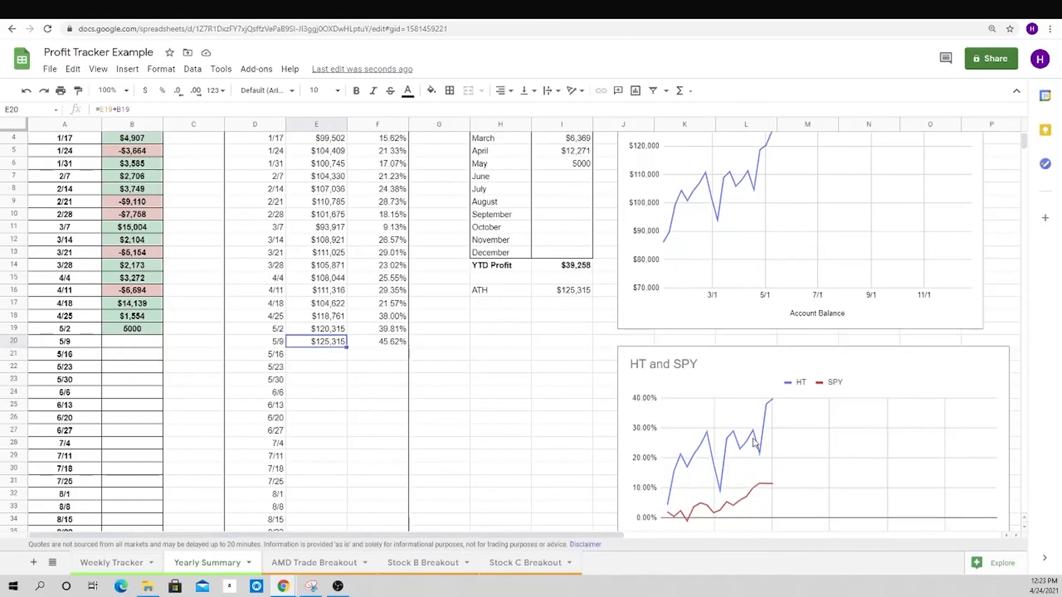
{"action": "left_click_drag", "start_coordinate": [600, 540], "coordinate": [956, 539]}
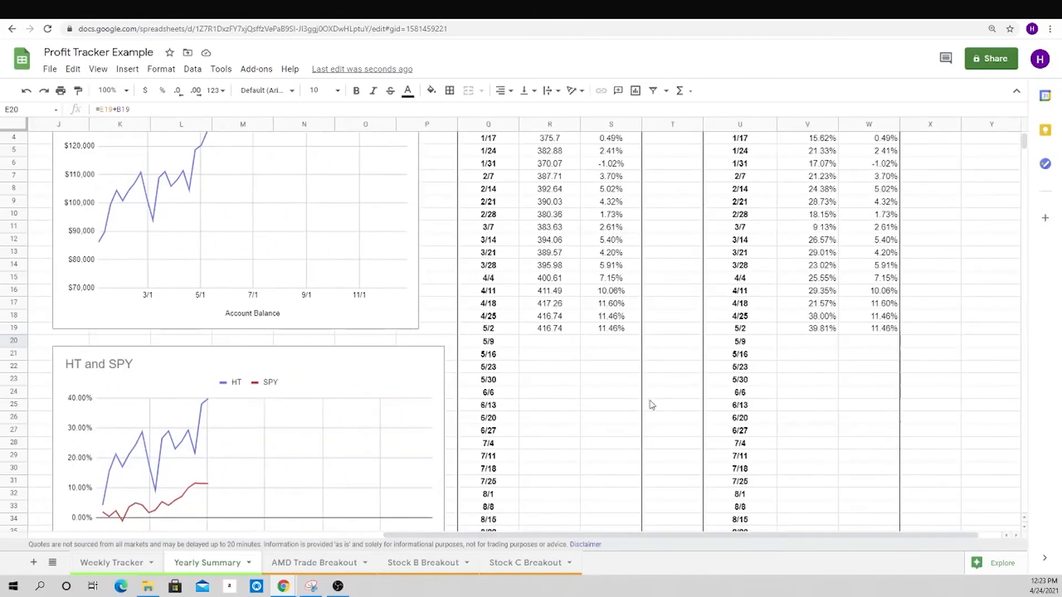
{"action": "left_click", "coordinate": [544, 330]}
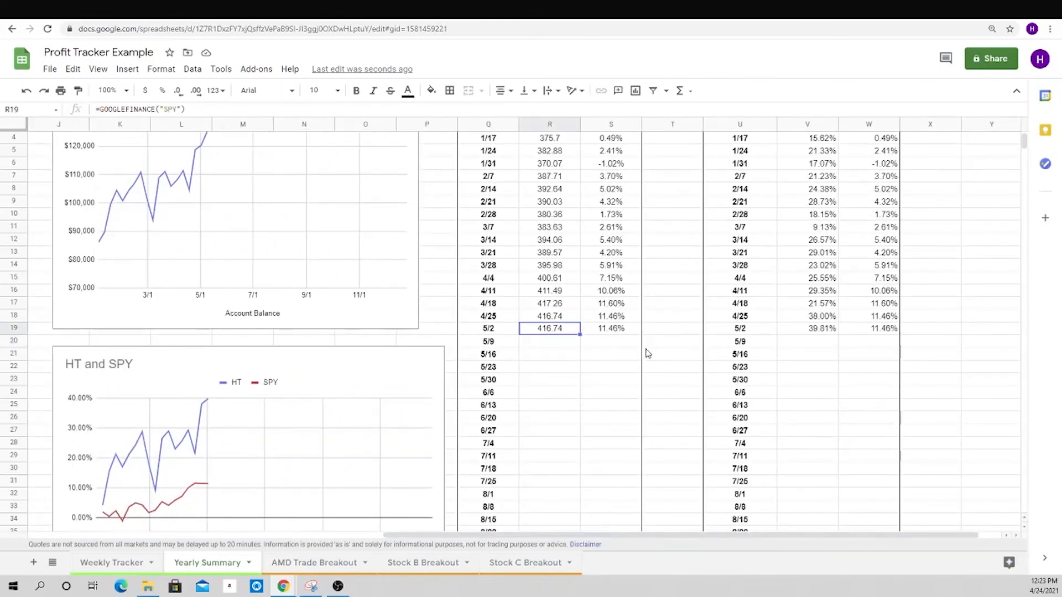
{"action": "type", "text": "418"}
{"action": "key", "text": "Return"}
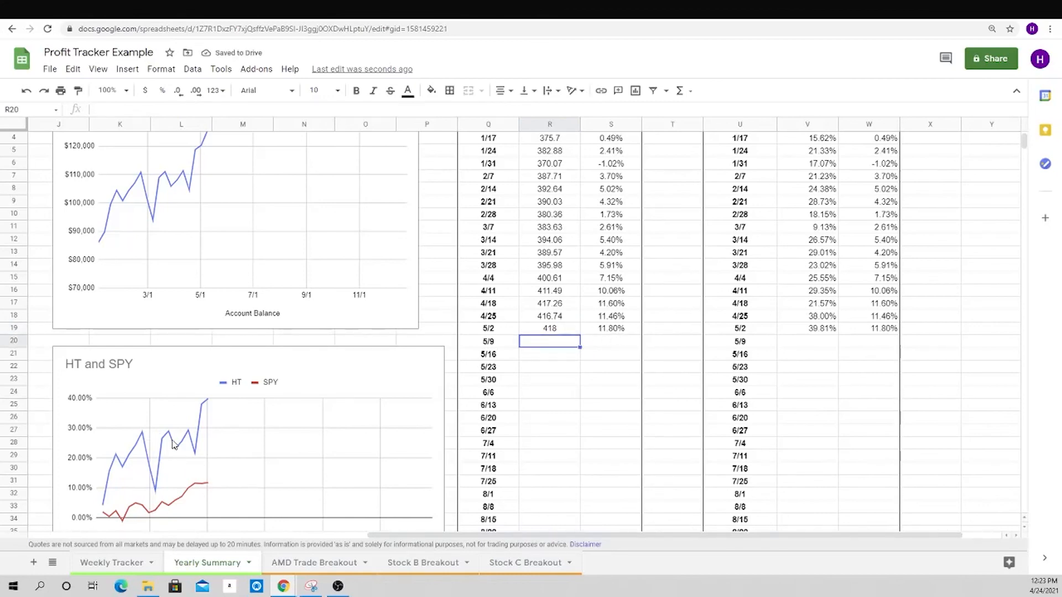
- Fill the HT and SPY return links from V19:W19 down one row to the 5/9 week
{"action": "scroll", "coordinate": [165, 366], "scroll_direction": "down", "scroll_amount": 1}
{"action": "scroll", "coordinate": [252, 346], "scroll_direction": "up", "scroll_amount": 2}
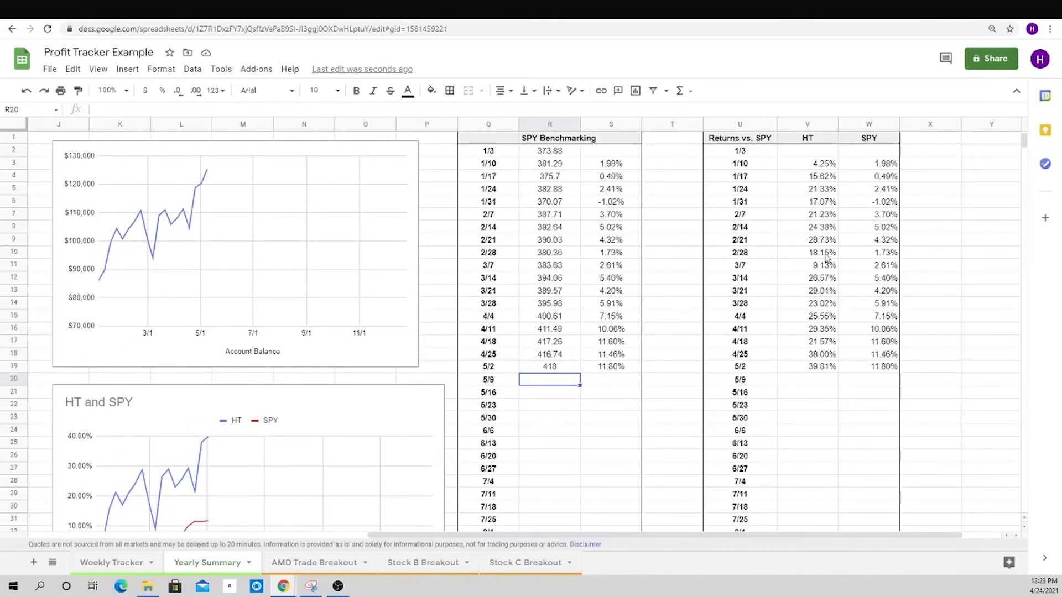
{"action": "left_click", "coordinate": [822, 368]}
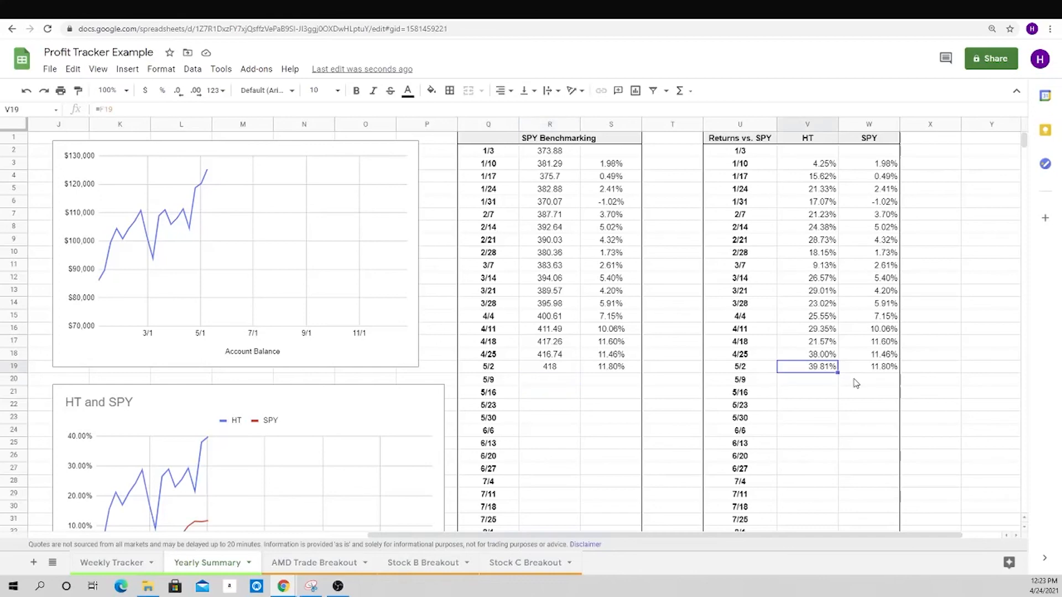
{"action": "key", "text": "shift+Right"}
{"action": "key", "text": "shift+Down"}
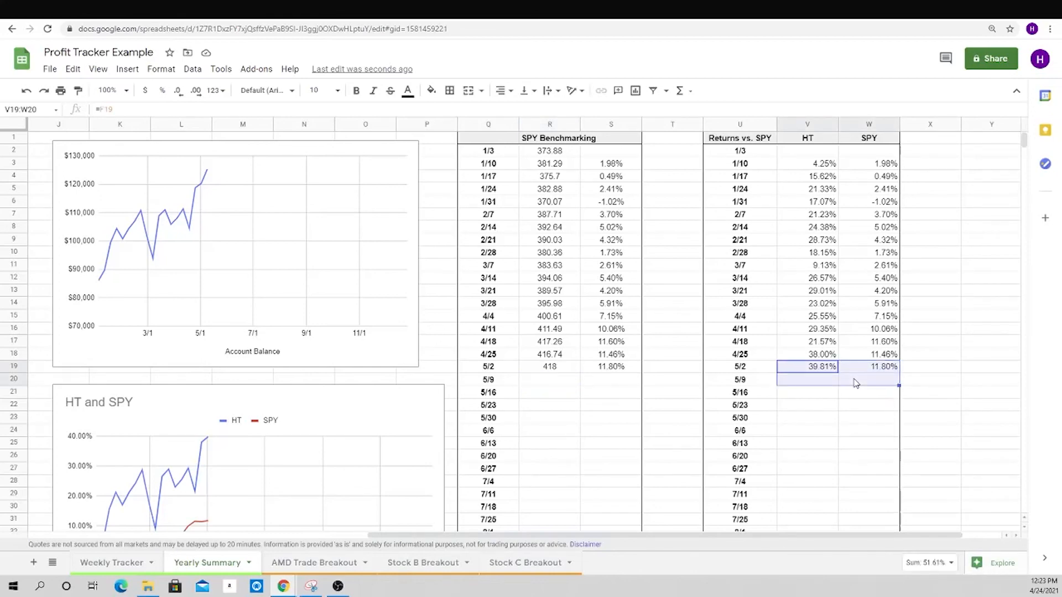
{"action": "key", "text": "ctrl+d"}
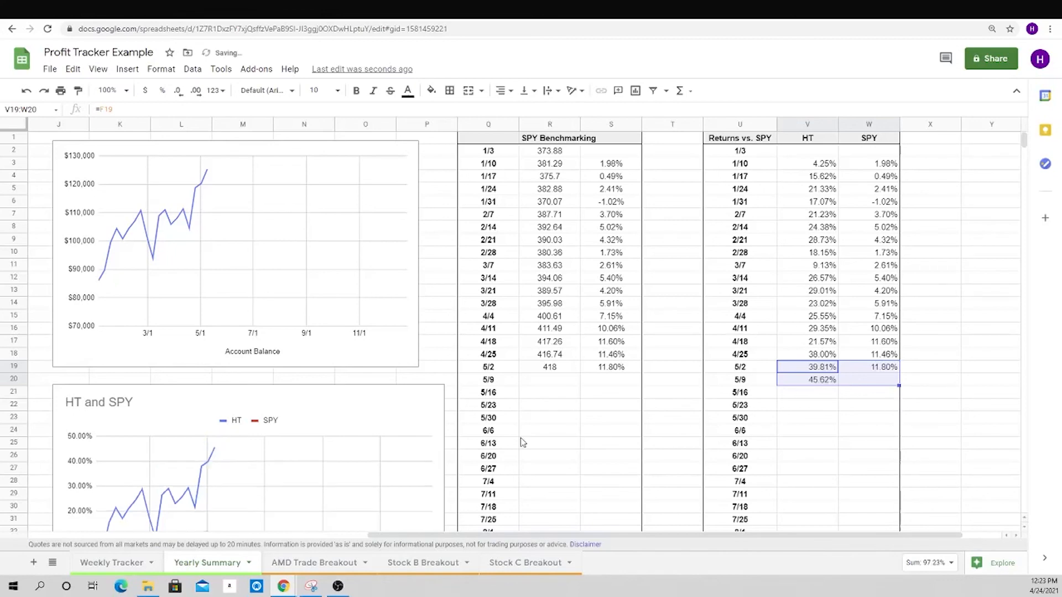
{"action": "scroll", "coordinate": [195, 441], "scroll_direction": "down", "scroll_amount": 3}
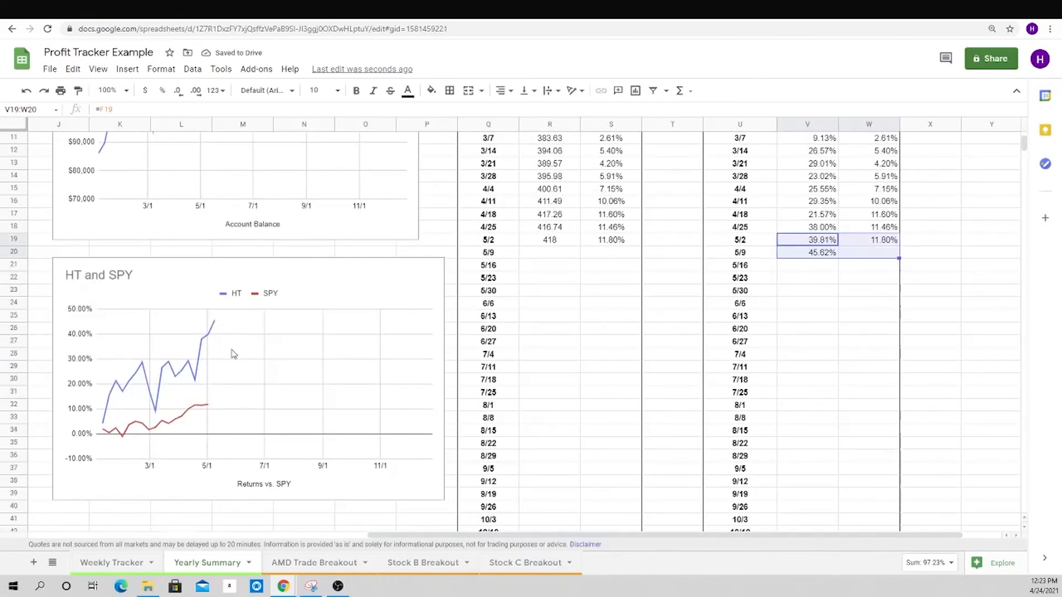
{"action": "left_click", "coordinate": [885, 245]}
{"action": "left_click", "coordinate": [885, 256]}
{"action": "scroll", "coordinate": [617, 324], "scroll_direction": "up", "scroll_amount": 2}
{"action": "scroll", "coordinate": [616, 324], "scroll_direction": "left", "scroll_amount": 1}
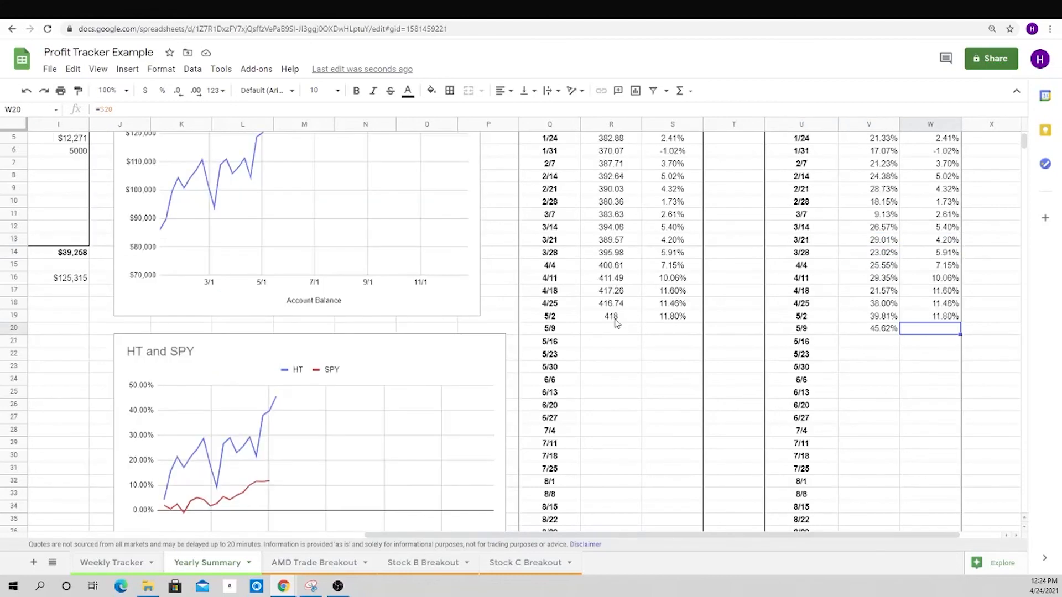
- Enter the sample SPY closing value 419 for 5/9 in R20 and fill the return formula from S19 down to S20
{"action": "left_click_drag", "start_coordinate": [615, 319], "coordinate": [671, 333]}
{"action": "scroll", "coordinate": [708, 544], "scroll_direction": "left", "scroll_amount": 5}
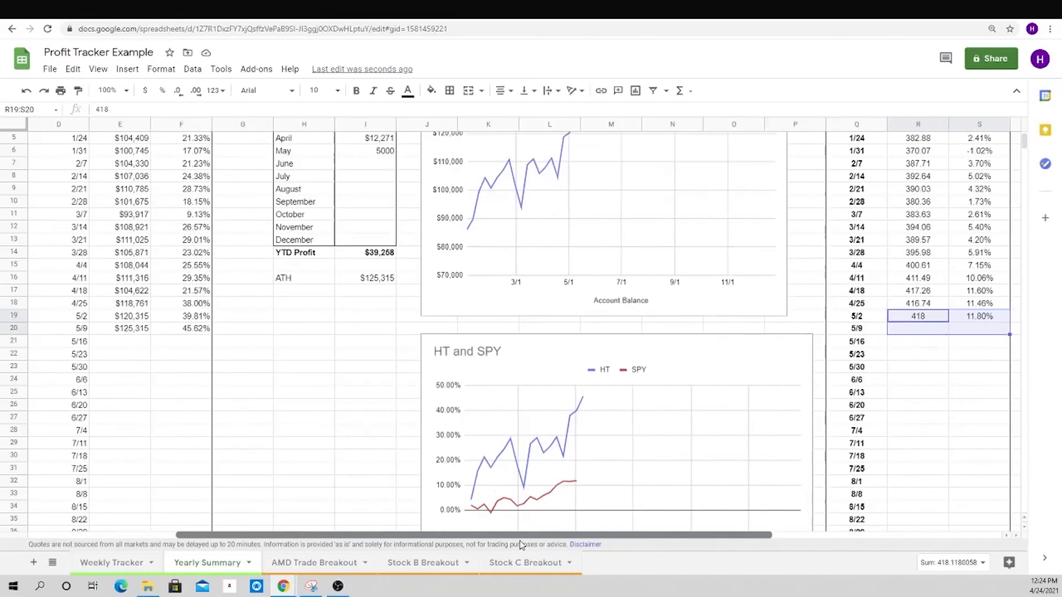
{"action": "scroll", "coordinate": [733, 547], "scroll_direction": "right", "scroll_amount": 8}
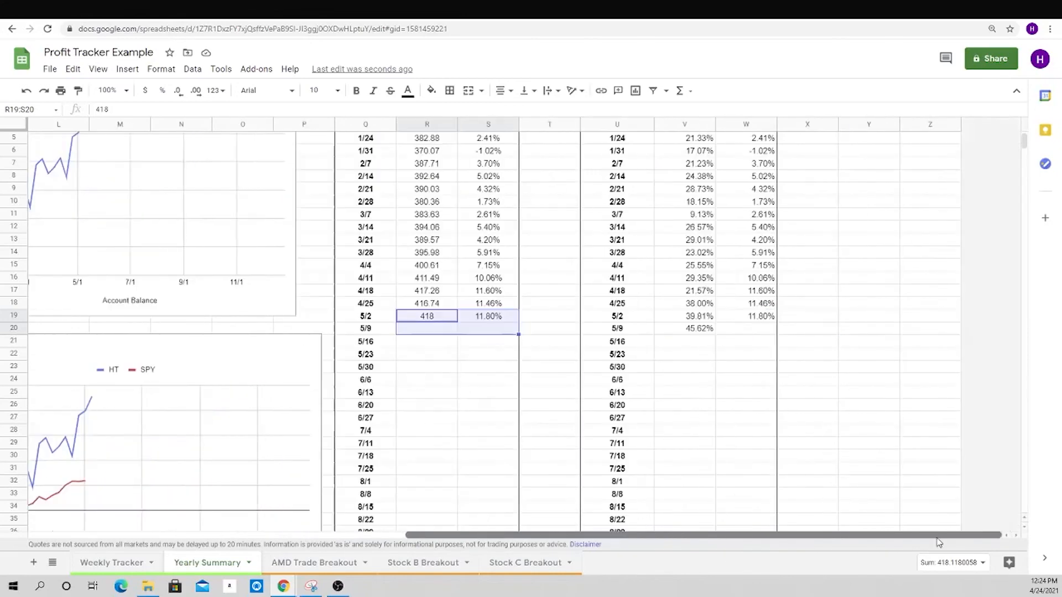
{"action": "left_click", "coordinate": [422, 333]}
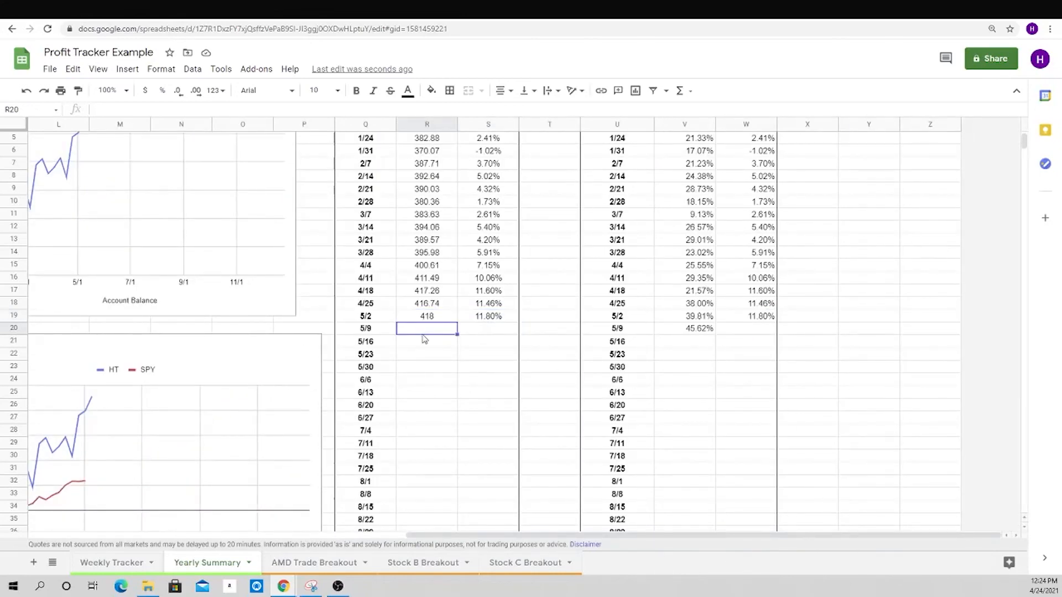
{"action": "type", "text": "419"}
{"action": "key", "text": "Tab"}
{"action": "key", "text": "Up"}
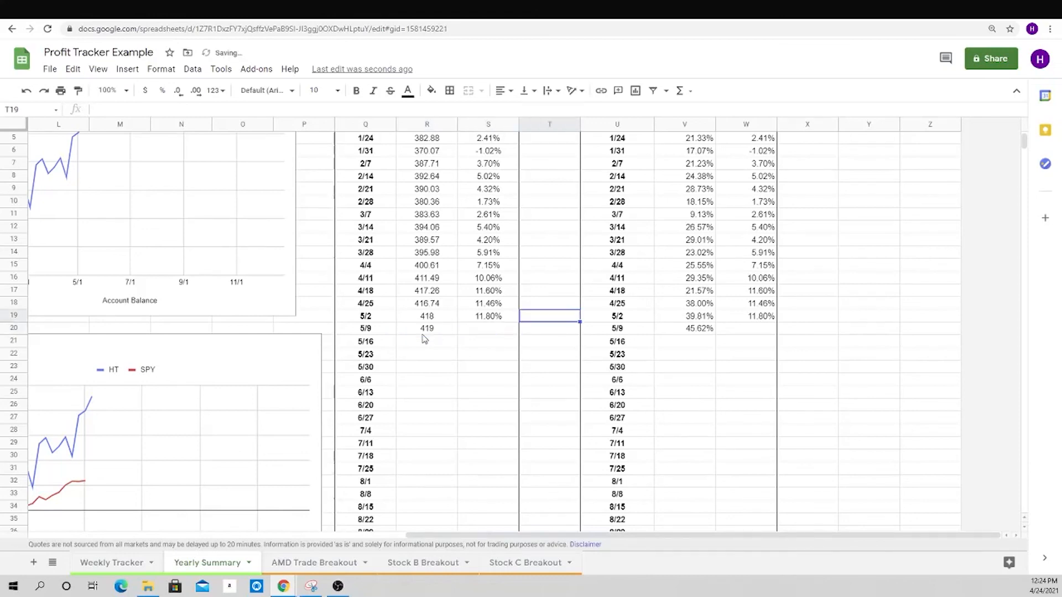
{"action": "key", "text": "shift+Down"}
{"action": "key", "text": "ctrl+d"}
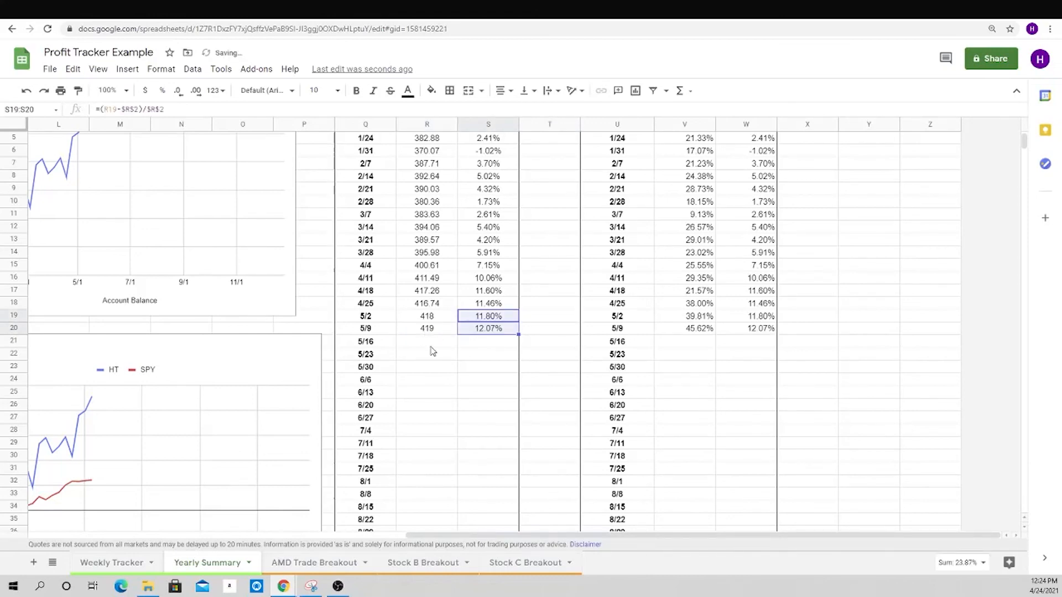
- Try duplicating the Week of 1/3 block A5:J13 at A15 on the Weekly Tracker sheet, and undo the paste
{"action": "left_click_drag", "start_coordinate": [792, 536], "coordinate": [667, 536]}
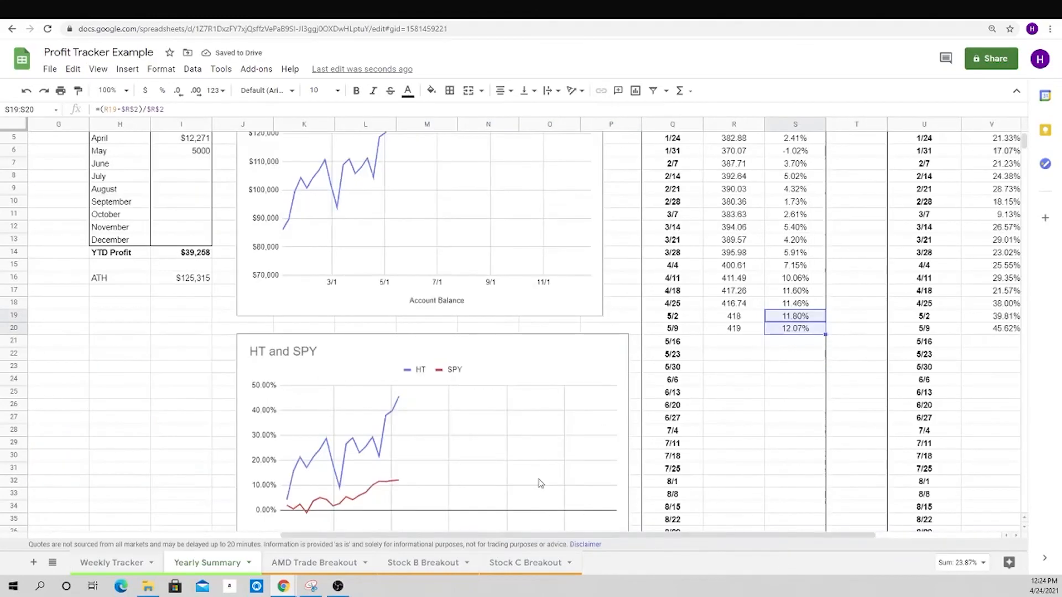
{"action": "scroll", "coordinate": [424, 410], "scroll_direction": "down", "scroll_amount": 2}
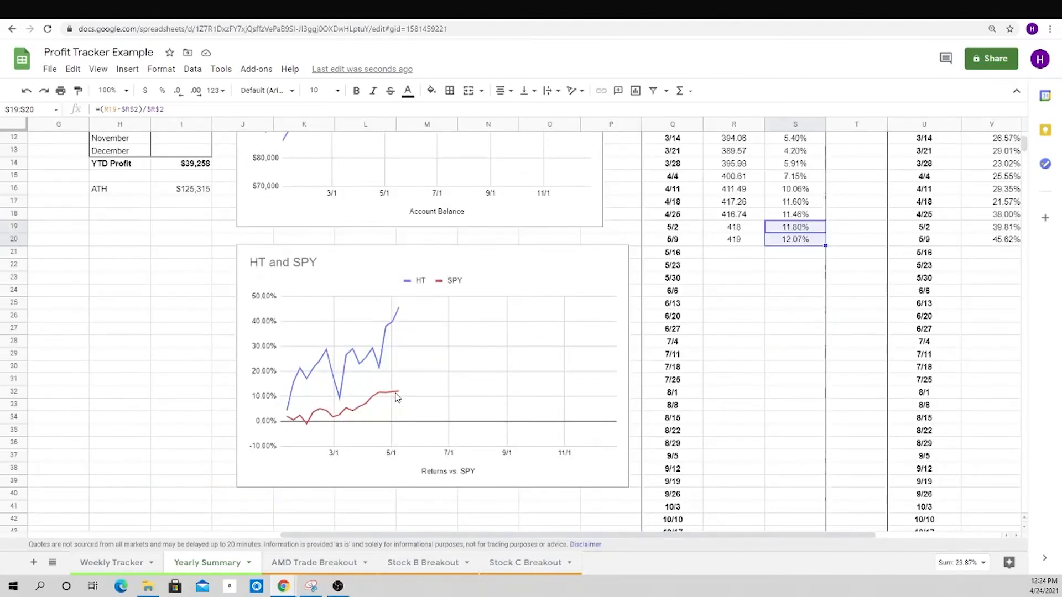
{"action": "scroll", "coordinate": [408, 399], "scroll_direction": "up", "scroll_amount": 3}
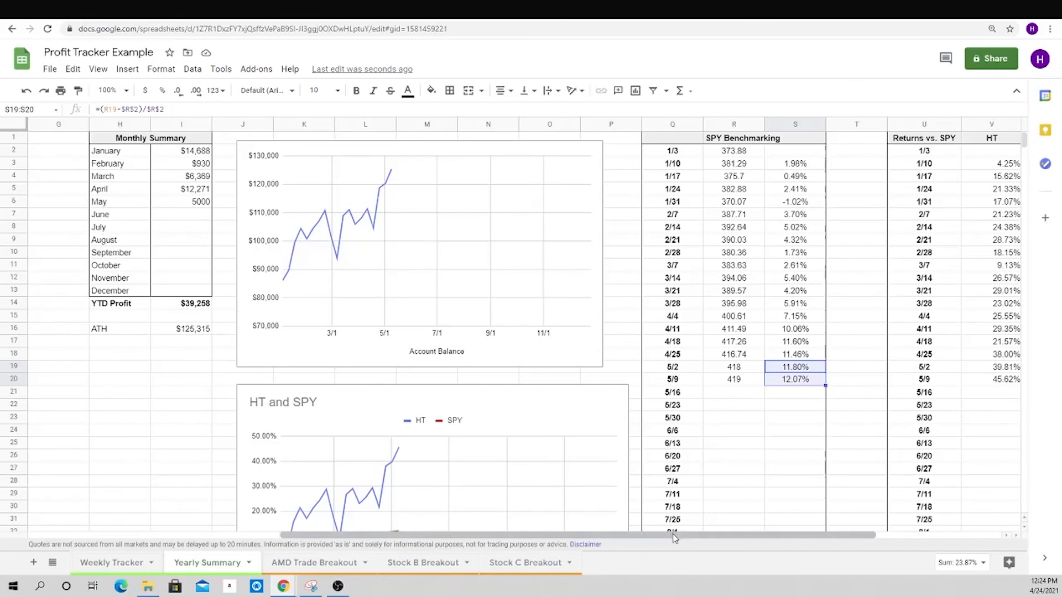
{"action": "left_click_drag", "start_coordinate": [675, 539], "coordinate": [423, 538]}
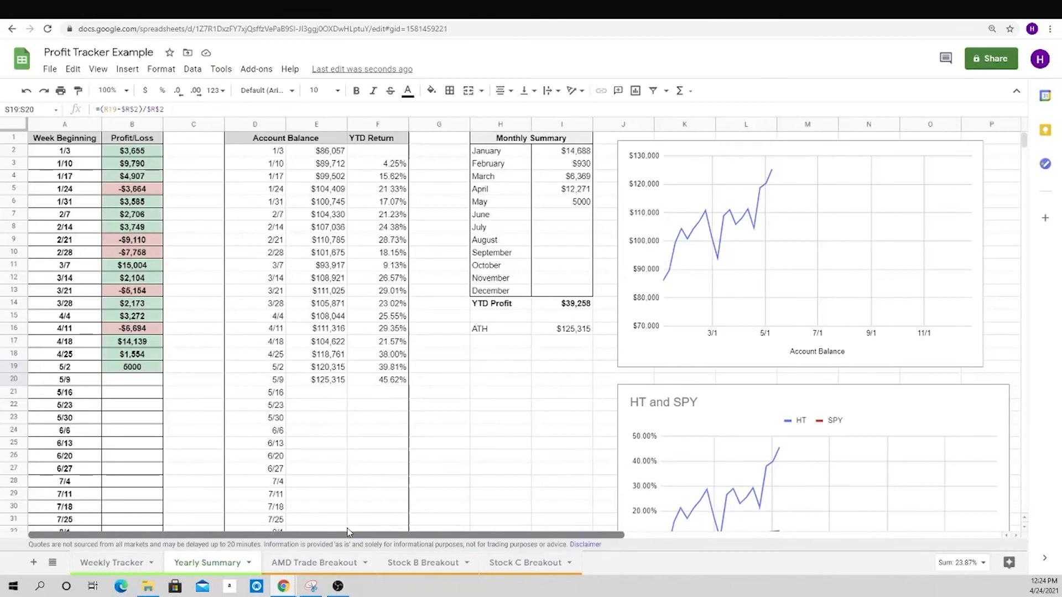
{"action": "left_click", "coordinate": [112, 566]}
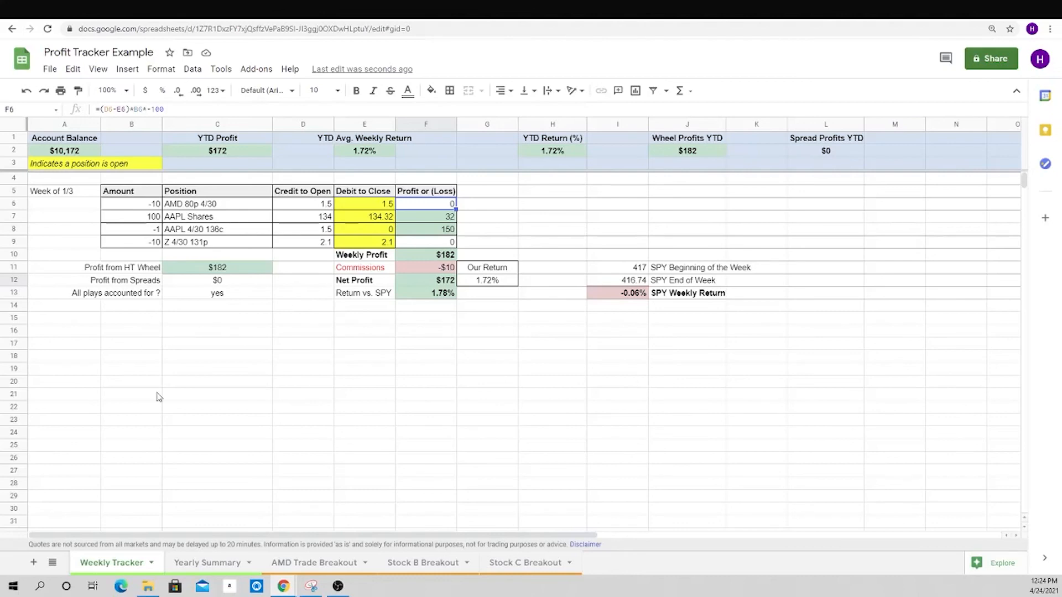
{"action": "left_click_drag", "start_coordinate": [53, 192], "coordinate": [686, 294]}
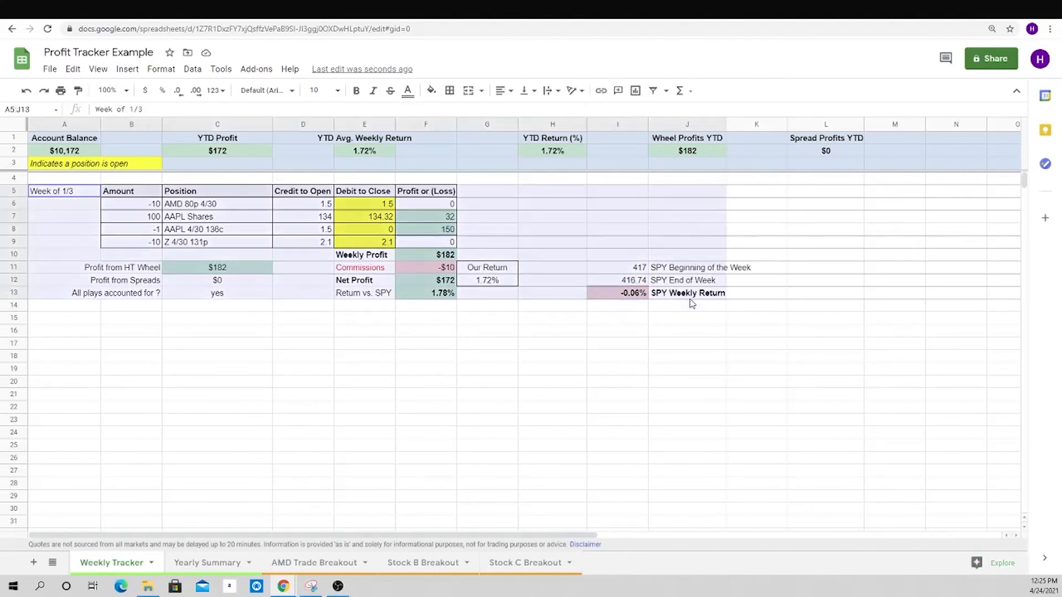
{"action": "key", "text": "ctrl+c"}
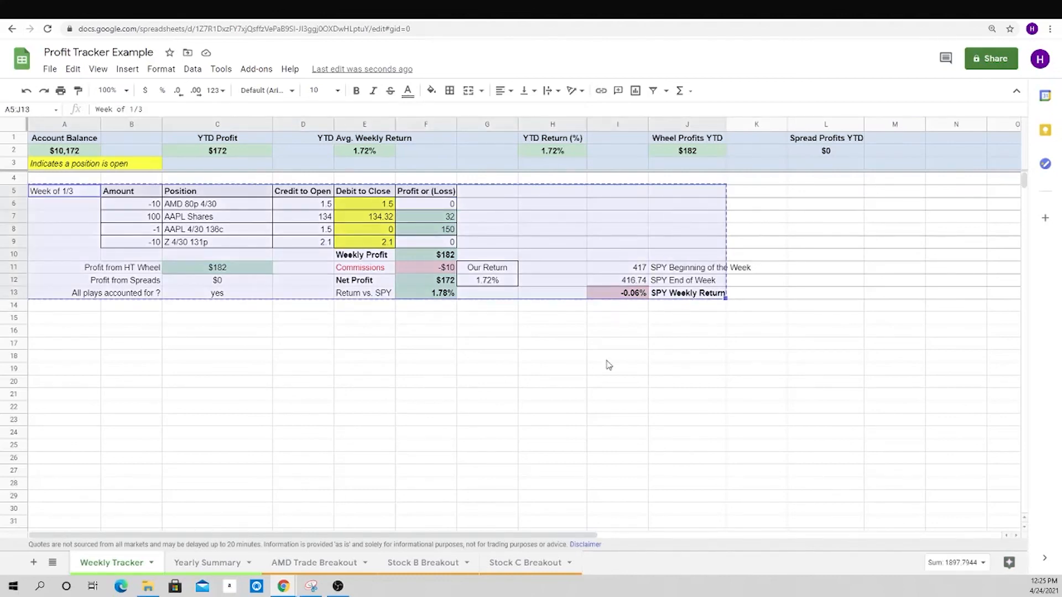
{"action": "left_click", "coordinate": [76, 324]}
{"action": "key", "text": "ctrl+v"}
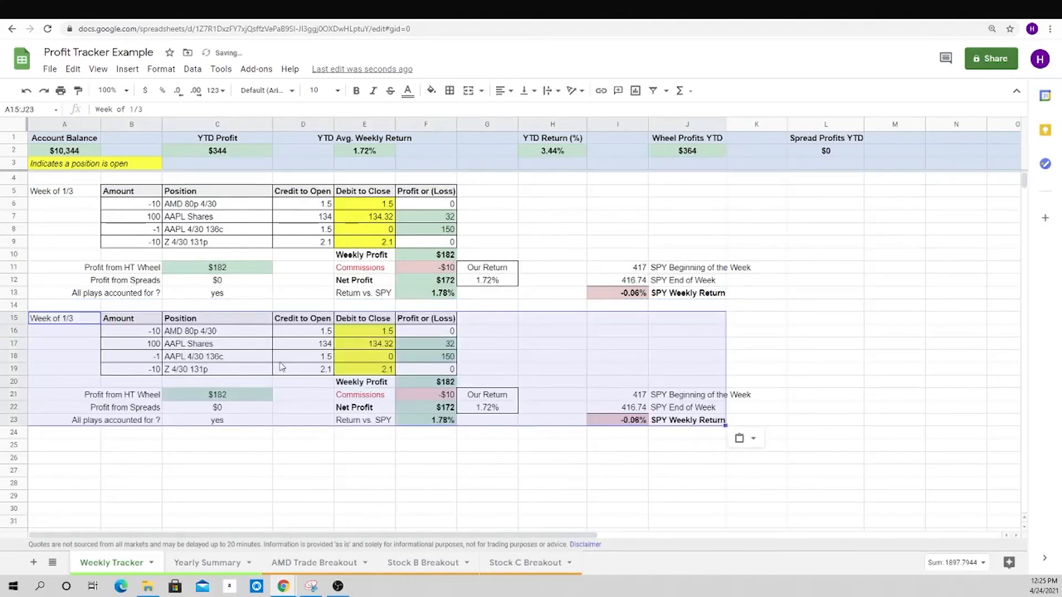
{"action": "key", "text": "ctrl+z"}
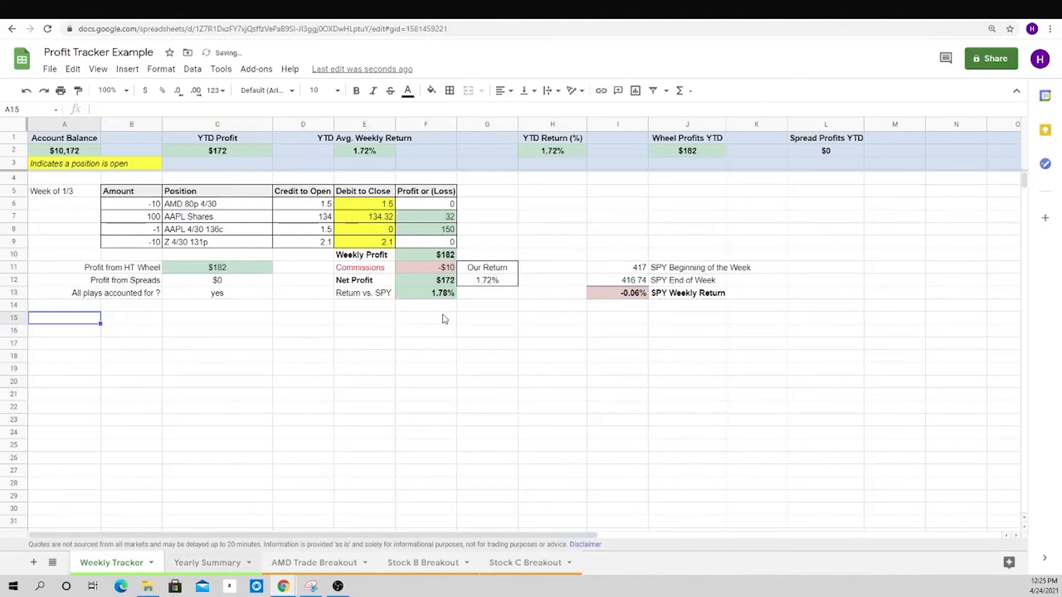
- Enter a sample profit of 2500 for the 5/9 week in B20 of the Yearly Summary
{"action": "key", "text": "ctrl+Page_Down"}
{"action": "left_click", "coordinate": [135, 384]}
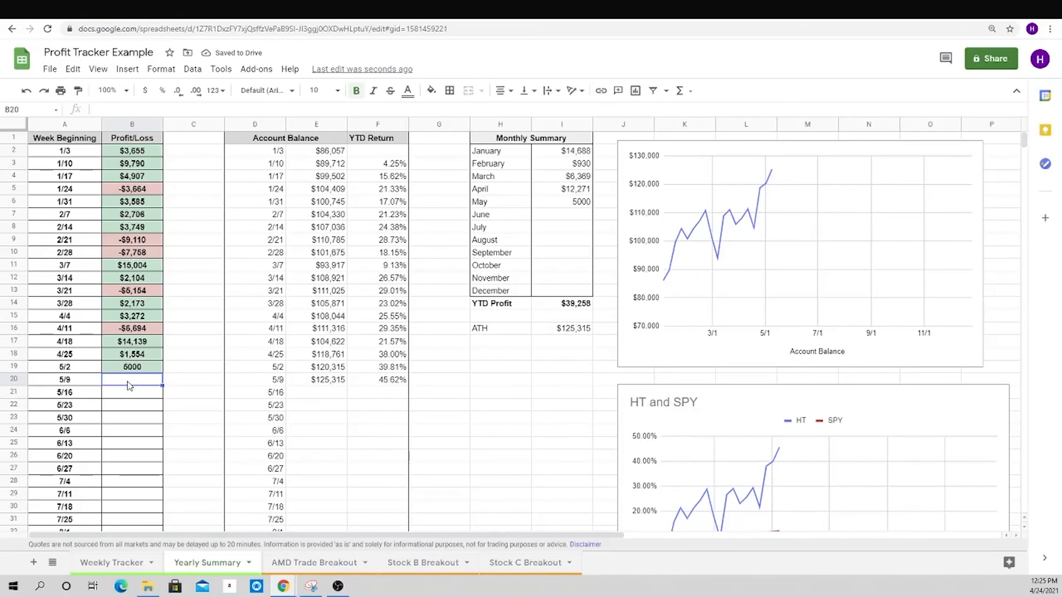
{"action": "type", "text": "25--"}
{"action": "key", "text": "Return"}
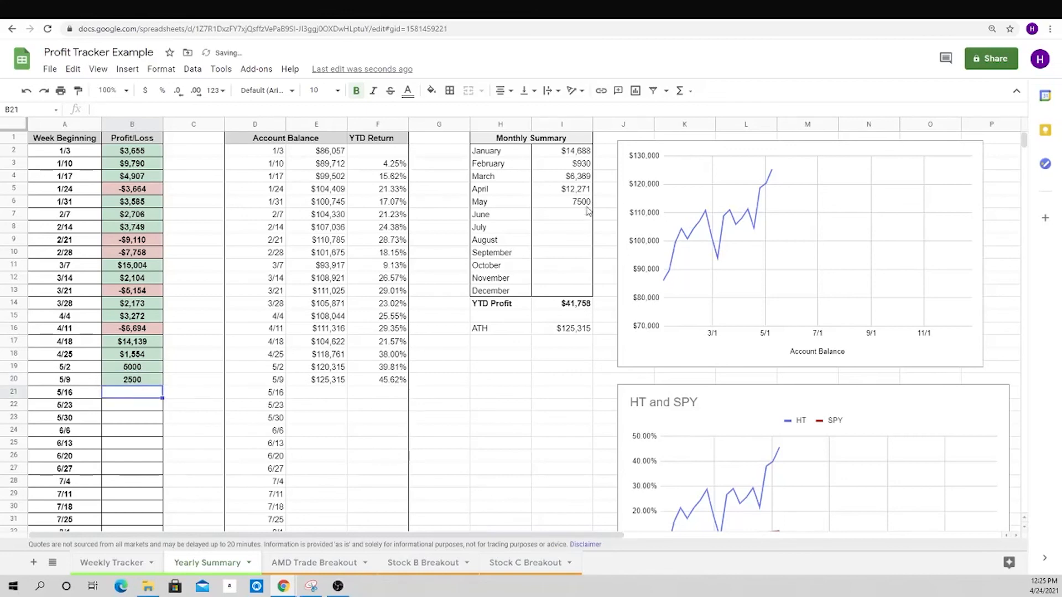
- Fill the Account Balance and YTD Return formulas from E20:F20 down one row to the 5/16 week
{"action": "left_click", "coordinate": [328, 382]}
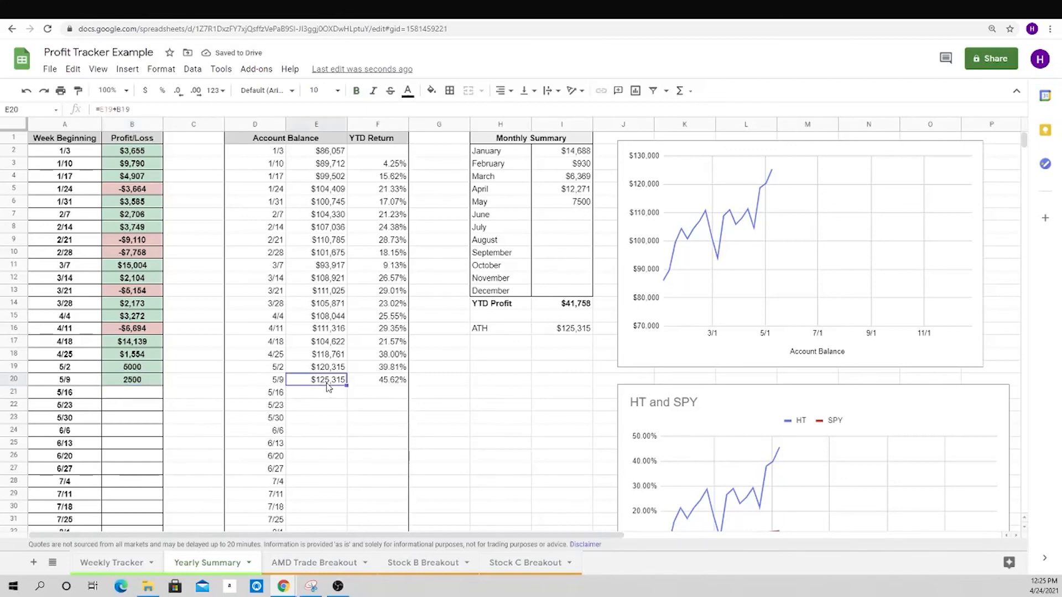
{"action": "key", "text": "shift+Right"}
{"action": "key", "text": "shift+Down"}
{"action": "key", "text": "ctrl+d"}
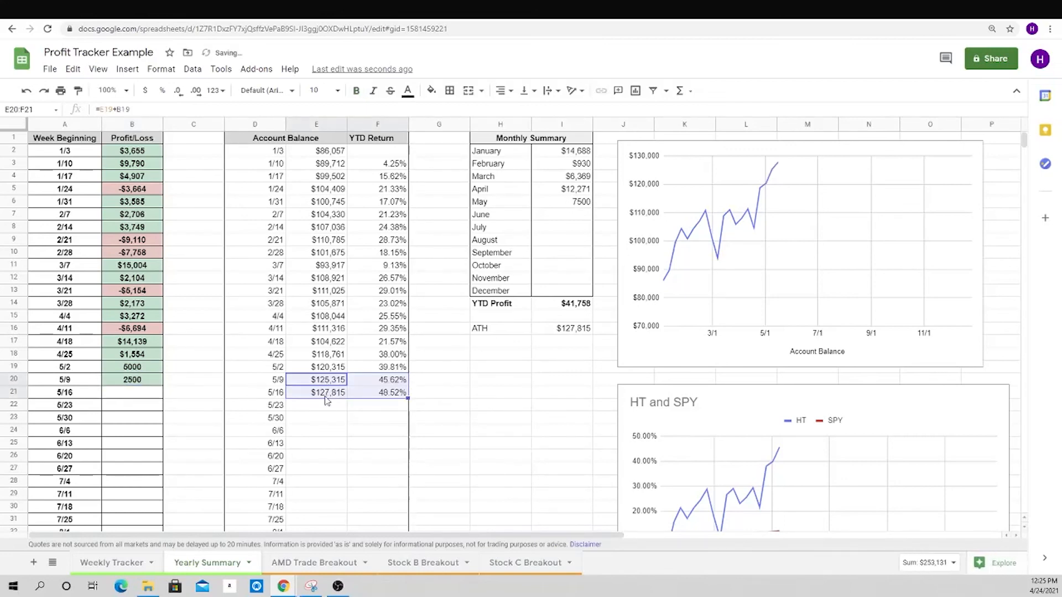
- Enter the sample SPY closing value 418 for 5/16 in R21 and fill the return formula from S20 down to S21
{"action": "left_click", "coordinate": [667, 536]}
{"action": "left_click", "coordinate": [557, 381]}
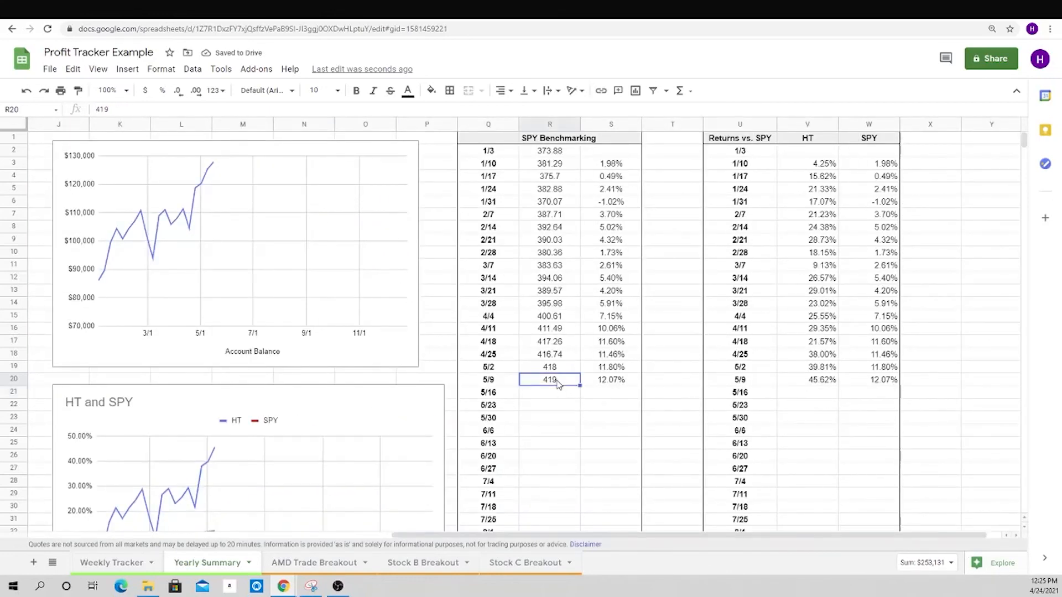
{"action": "left_click", "coordinate": [554, 395]}
{"action": "type", "text": "418"}
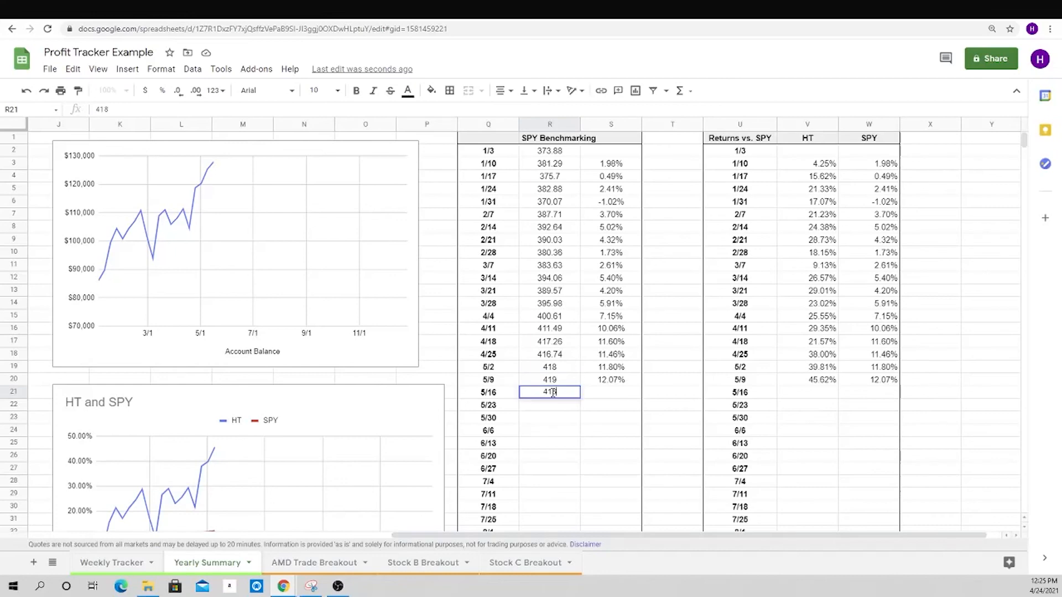
{"action": "key", "text": "Tab"}
{"action": "key", "text": "Up"}
{"action": "key", "text": "shift+Down"}
{"action": "key", "text": "ctrl+d"}
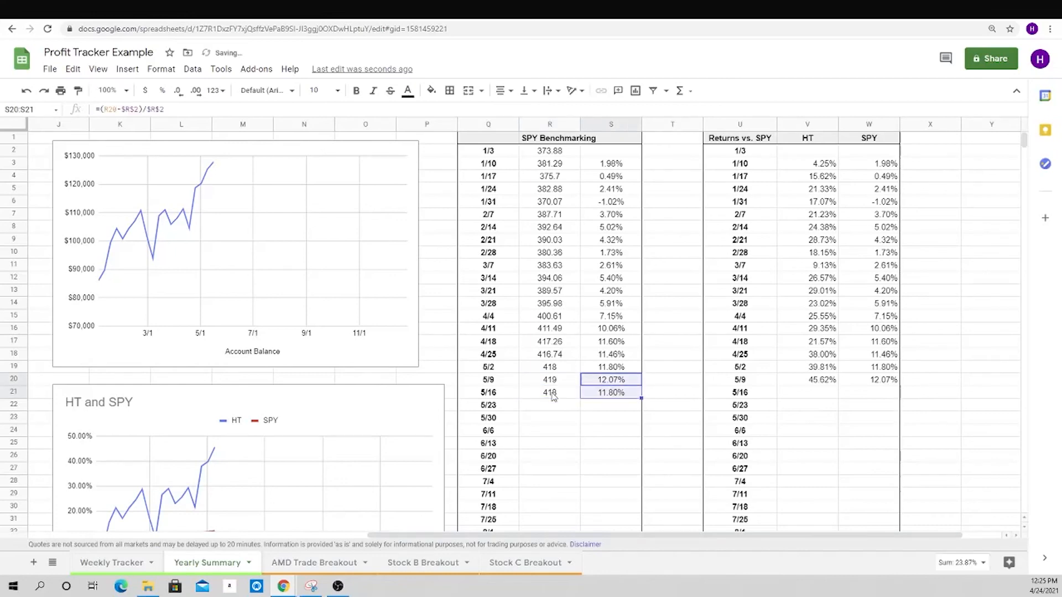
- Fill the HT and SPY return links from V20:W20 down one row to the 5/16 week
{"action": "key", "text": "Right"}
{"action": "key", "text": "Right"}
{"action": "key", "text": "Right"}
{"action": "key", "text": "Right"}
{"action": "key", "text": "Right"}
{"action": "key", "text": "Left"}
{"action": "key", "text": "Left"}
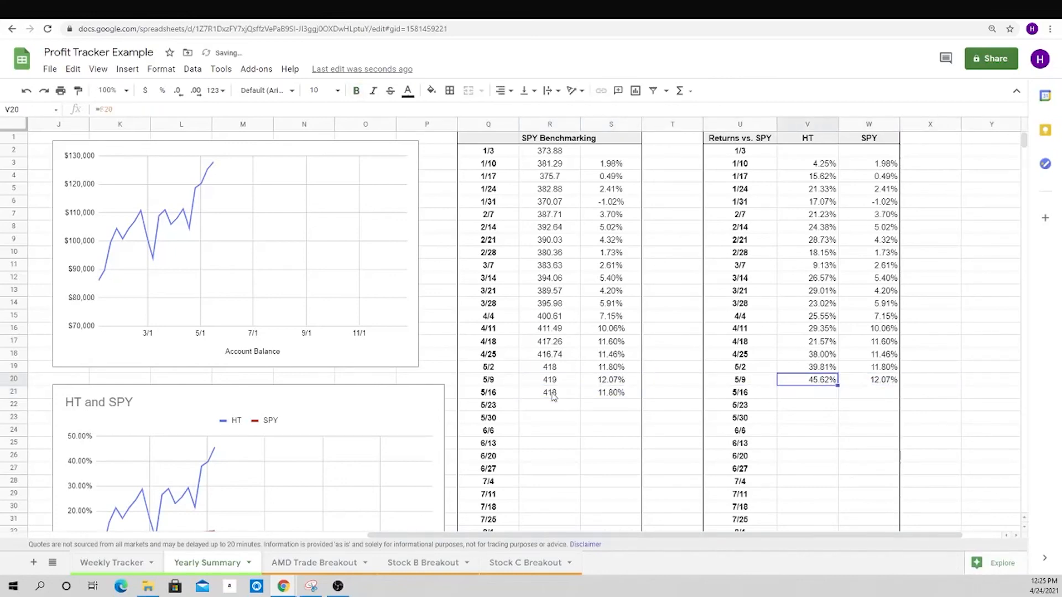
{"action": "key", "text": "shift+Right"}
{"action": "key", "text": "shift+Down"}
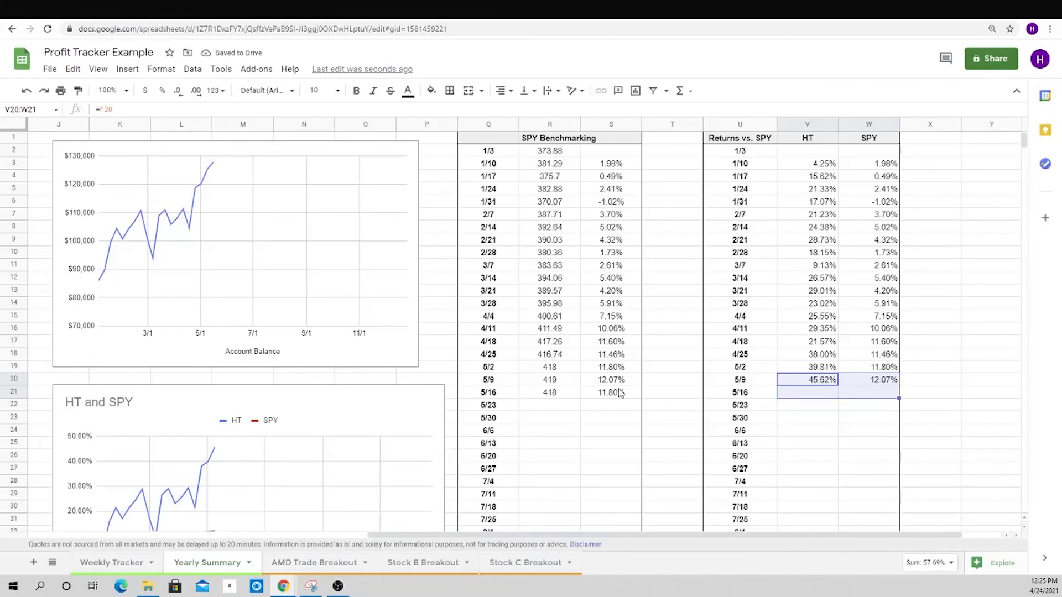
{"action": "key", "text": "ctrl+d"}
- Review the Monthly Summary, the Account Balance chart and the HT and SPY chart with the added weeks
{"action": "left_click_drag", "start_coordinate": [797, 537], "coordinate": [716, 536]}
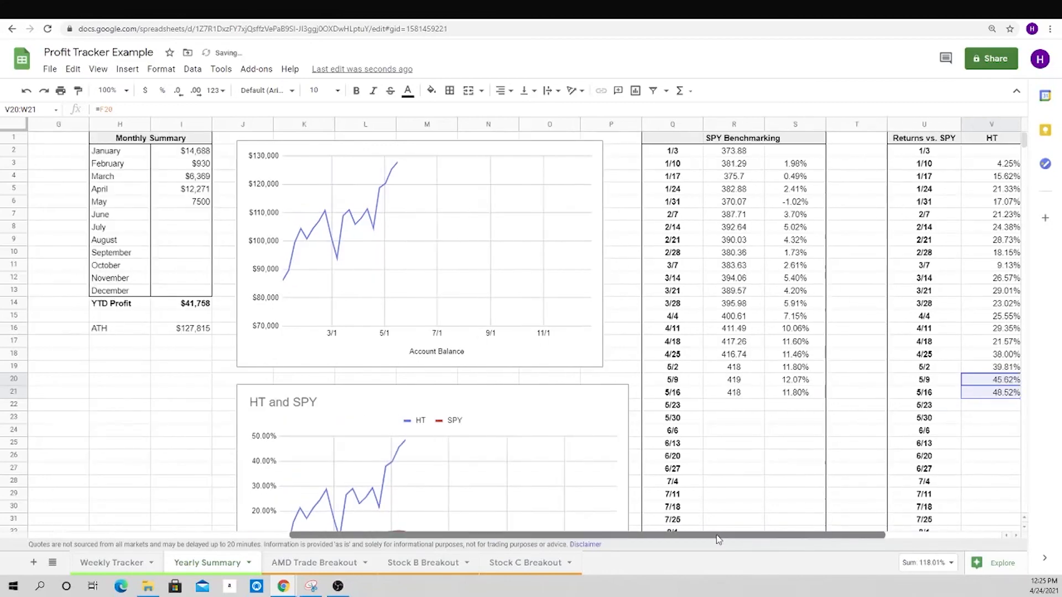
{"action": "scroll", "coordinate": [462, 410], "scroll_direction": "down", "scroll_amount": 5}
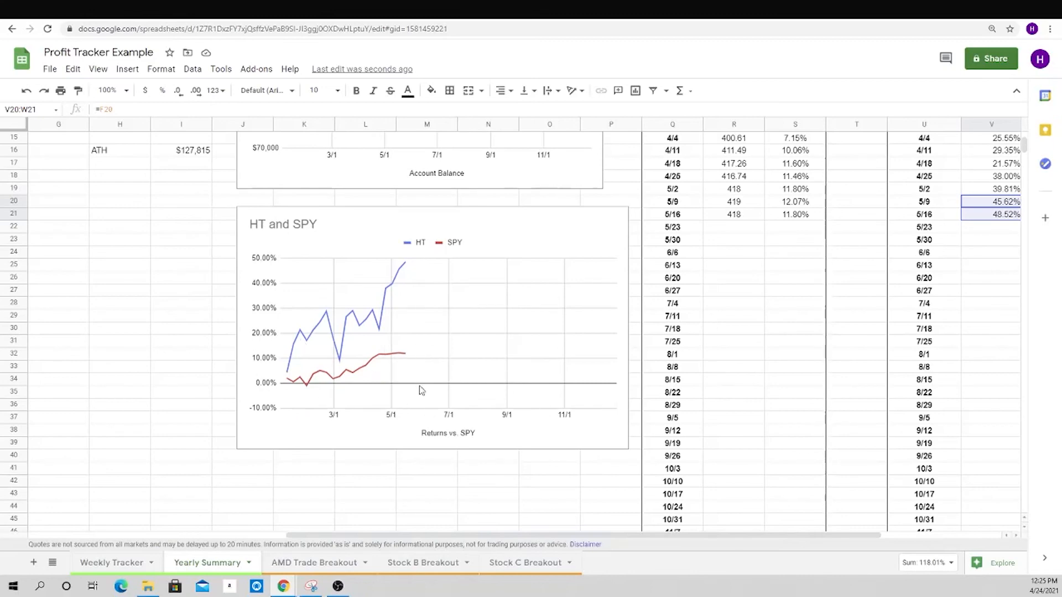
{"action": "scroll", "coordinate": [195, 348], "scroll_direction": "up", "scroll_amount": 3}
{"action": "scroll", "coordinate": [194, 348], "scroll_direction": "up", "scroll_amount": 1}
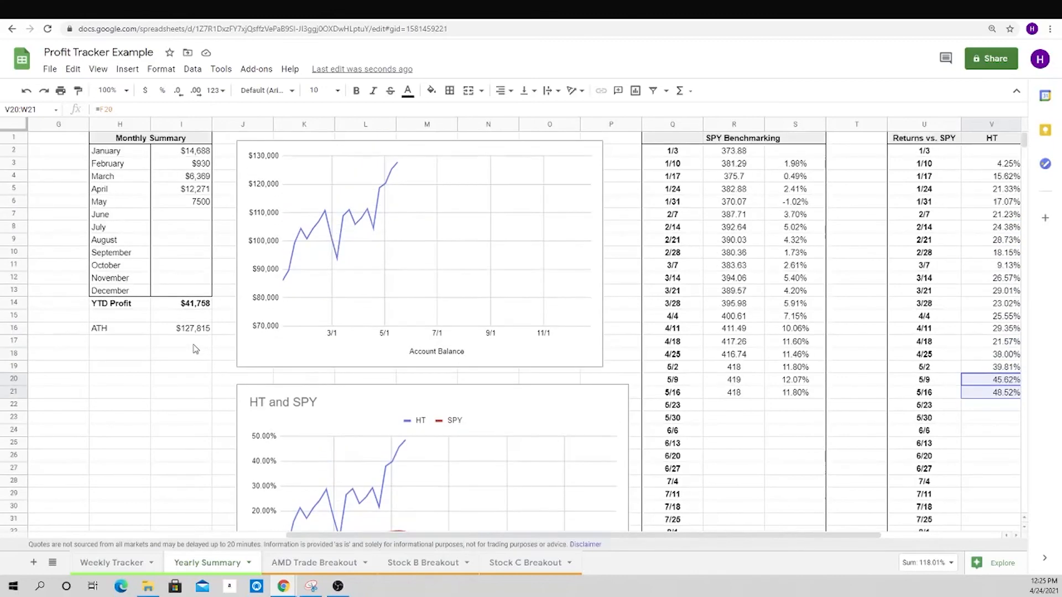
{"action": "scroll", "coordinate": [409, 414], "scroll_direction": "down", "scroll_amount": 4}
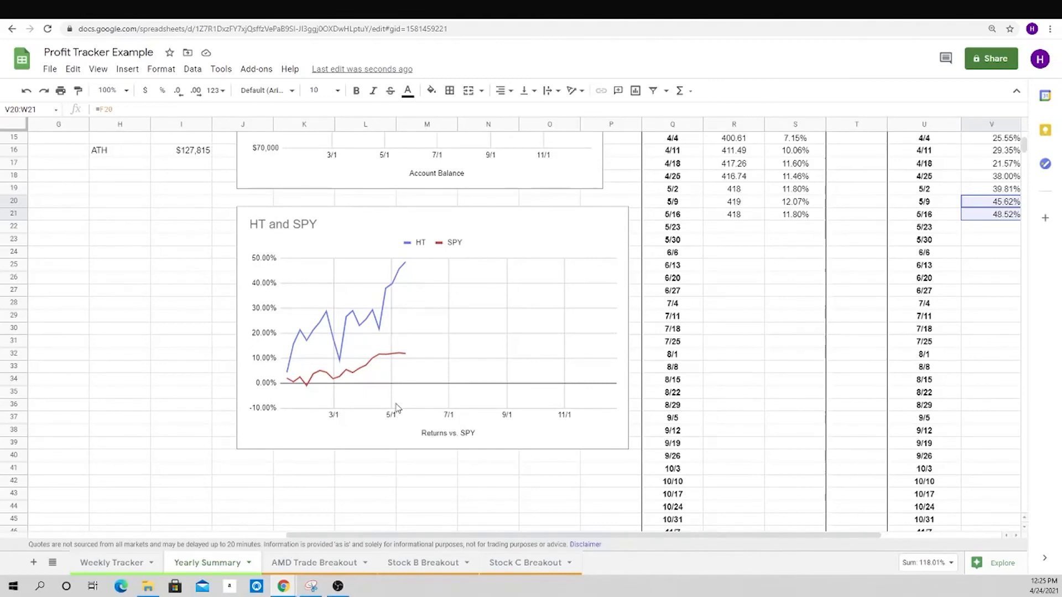
{"action": "scroll", "coordinate": [327, 363], "scroll_direction": "up", "scroll_amount": 2}
{"action": "scroll", "coordinate": [325, 363], "scroll_direction": "up", "scroll_amount": 2}
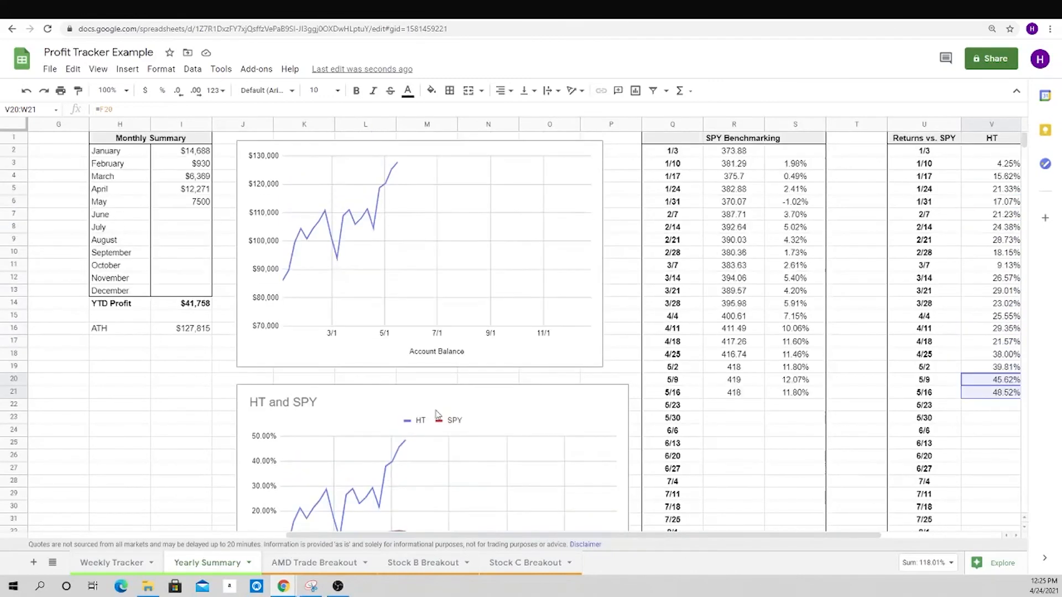
{"action": "left_click_drag", "start_coordinate": [597, 535], "coordinate": [295, 517]}
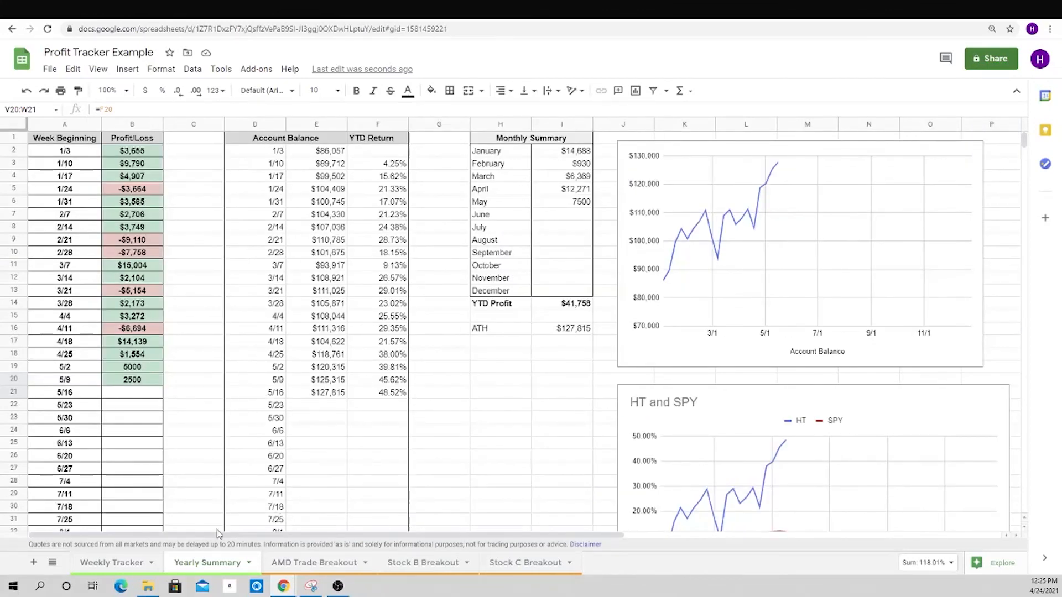
- Compare the Weekly Tracker, AMD Trade Breakout and Yearly Summary sheets with the 2021 Tracker sheet in the HT Profit Tracker spreadsheet
{"action": "left_click", "coordinate": [114, 563]}
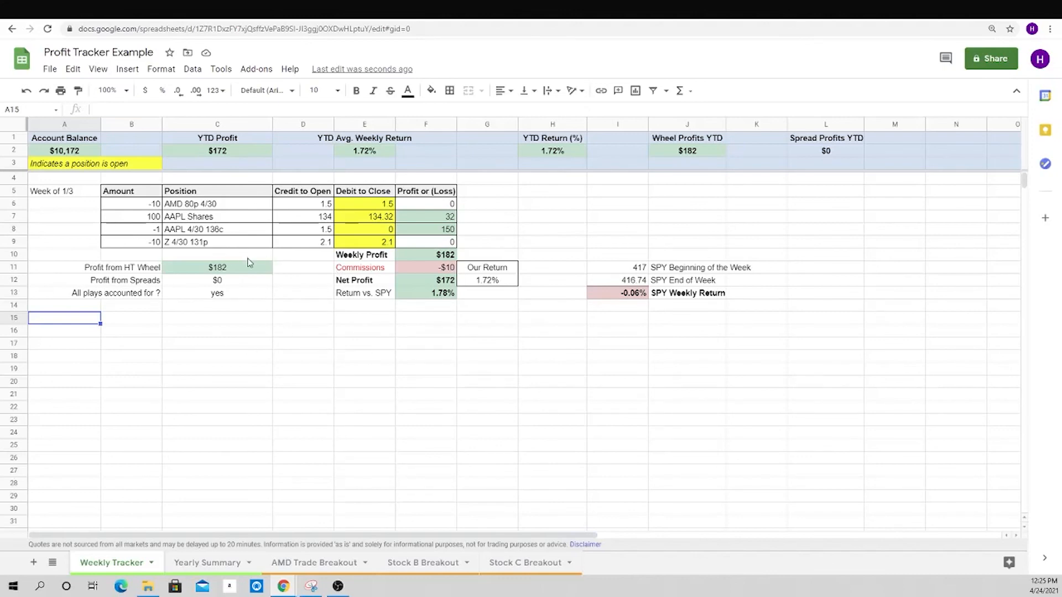
{"action": "left_click", "coordinate": [209, 564]}
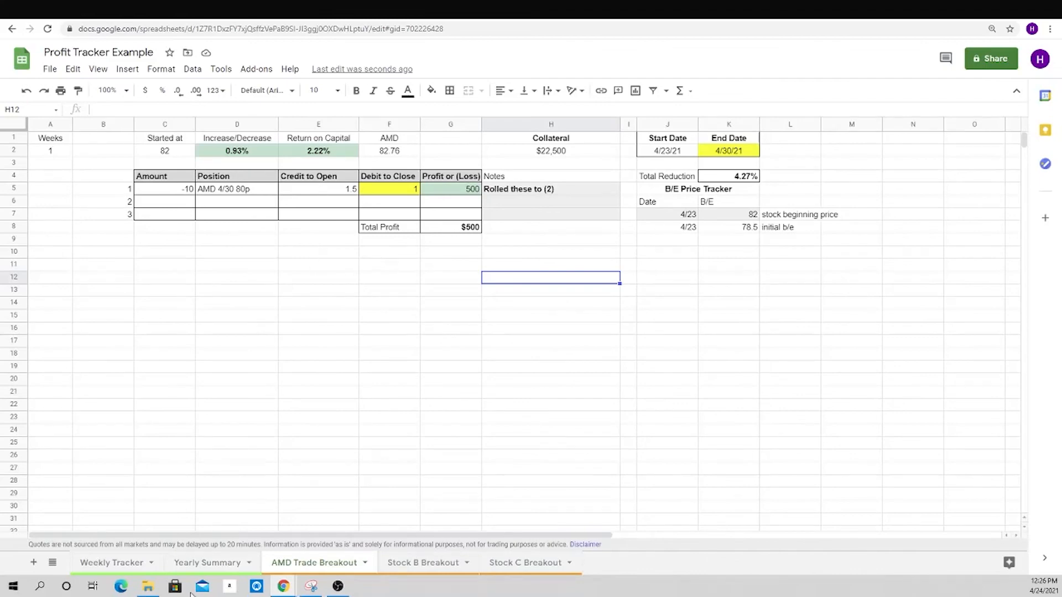
{"action": "left_click", "coordinate": [213, 563]}
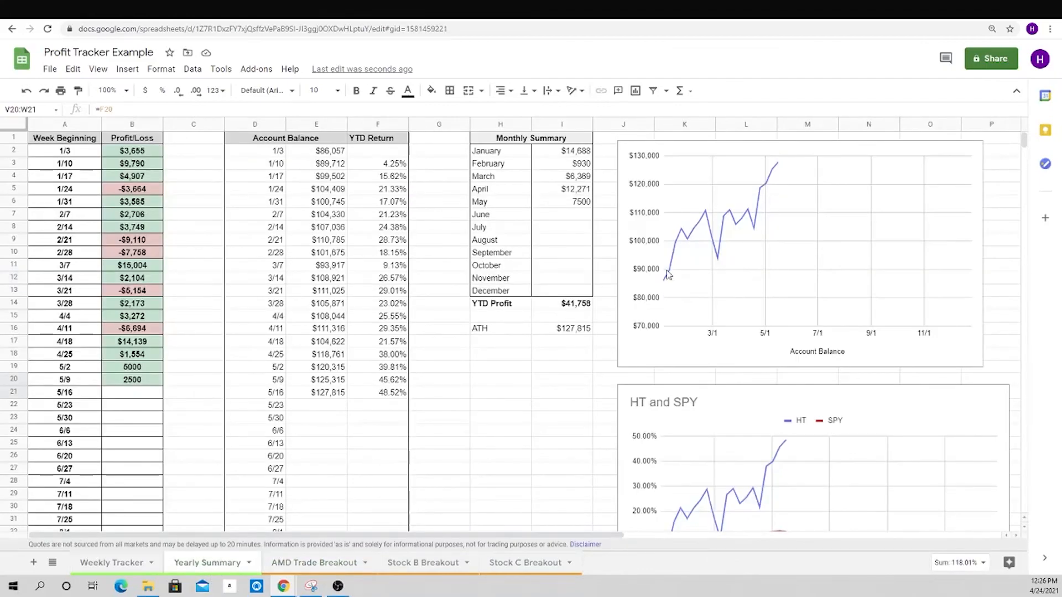
{"action": "scroll", "coordinate": [722, 430], "scroll_direction": "down", "scroll_amount": 3}
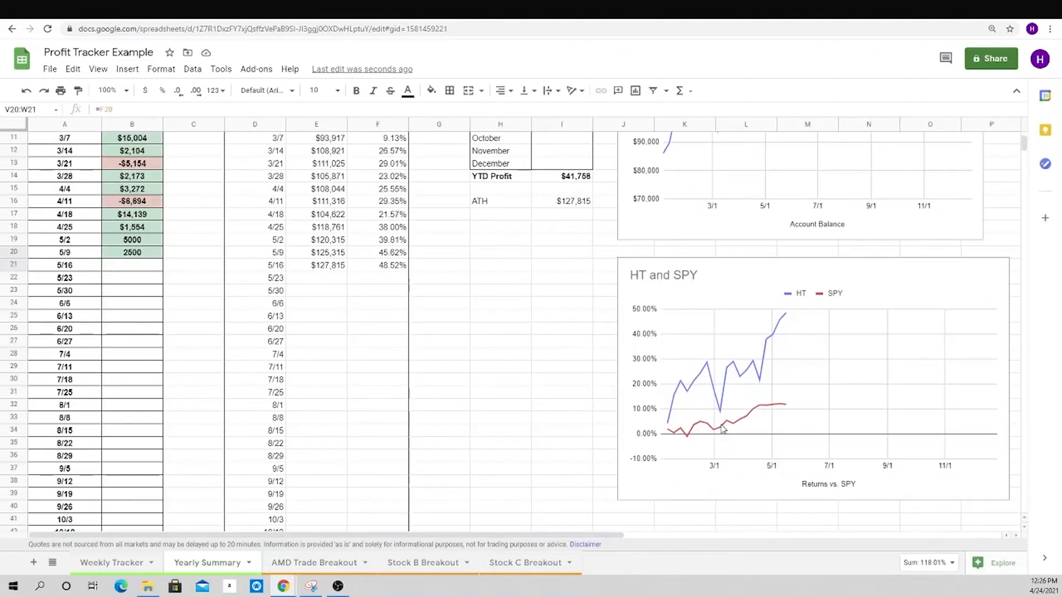
{"action": "scroll", "coordinate": [722, 430], "scroll_direction": "up", "scroll_amount": 3}
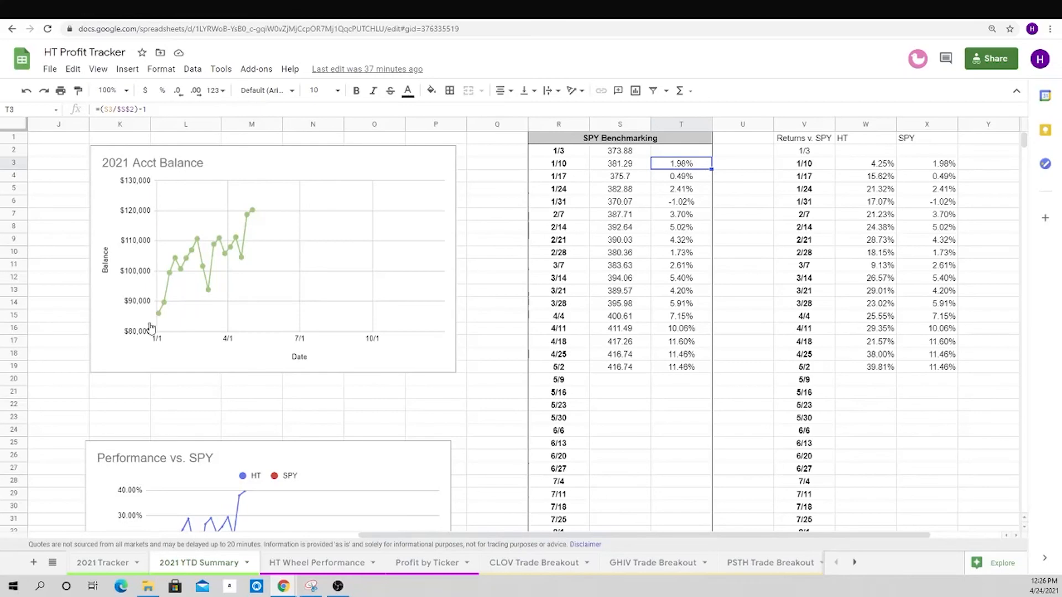
{"action": "left_click", "coordinate": [103, 563]}
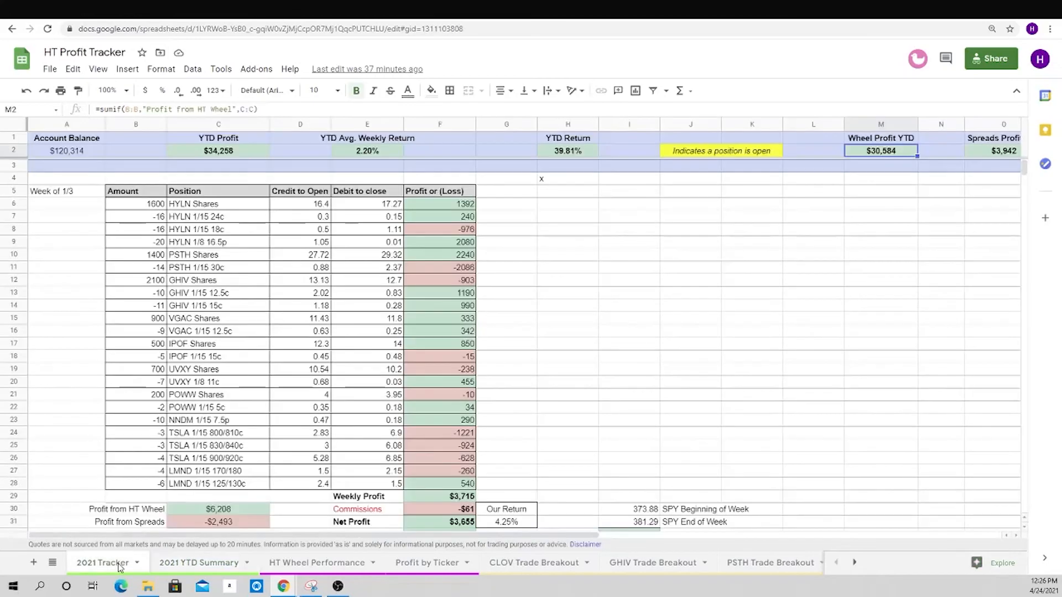
- Look through the weekly trade blocks on the 2021 Tracker sheet, starting and ending at the week of 1/3
{"action": "left_click", "coordinate": [549, 182]}
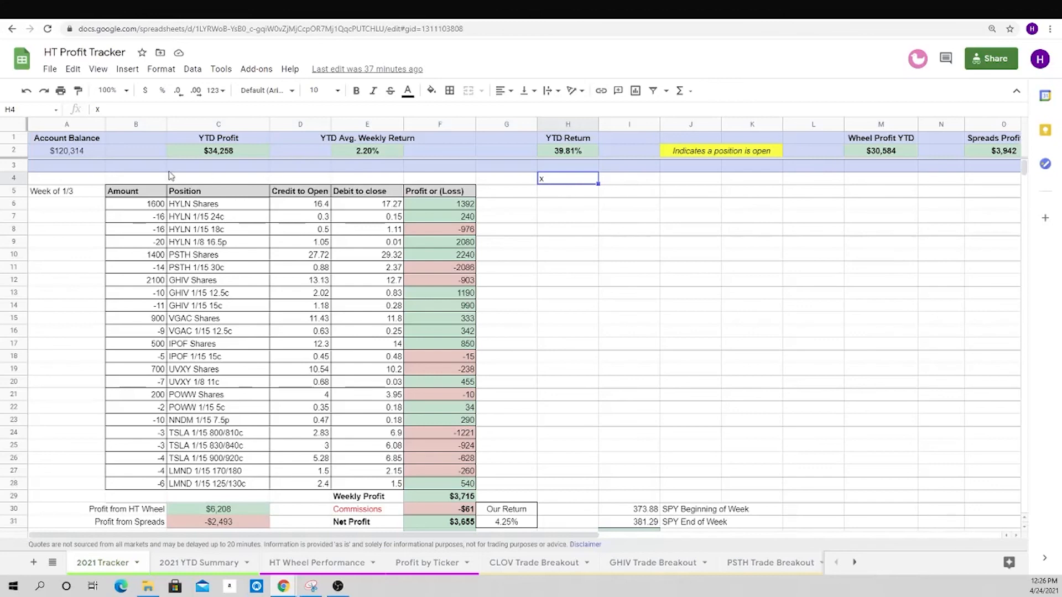
{"action": "left_click", "coordinate": [87, 180]}
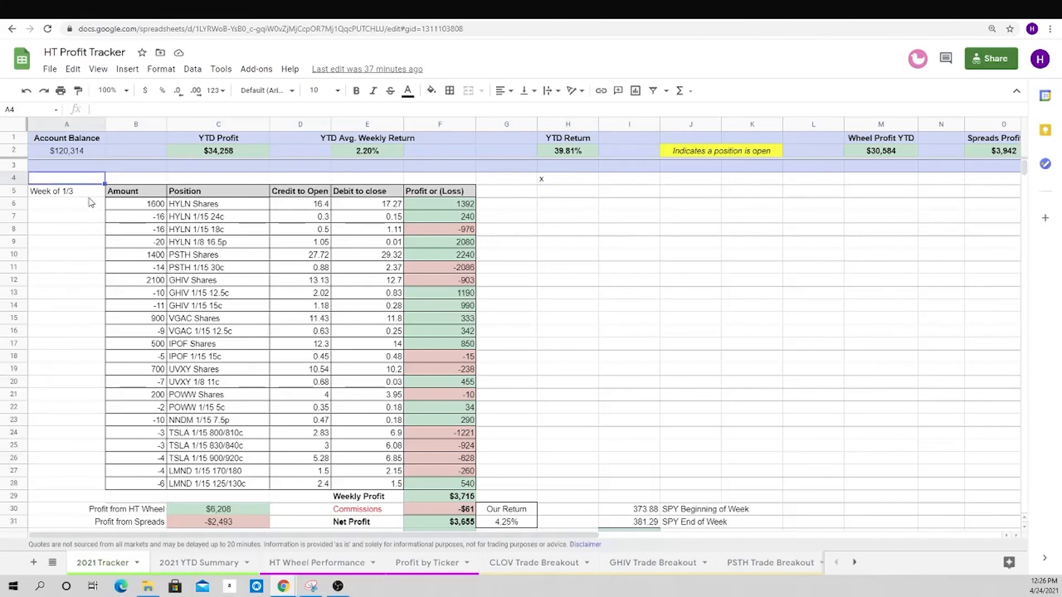
{"action": "scroll", "coordinate": [78, 247], "scroll_direction": "down", "scroll_amount": 20}
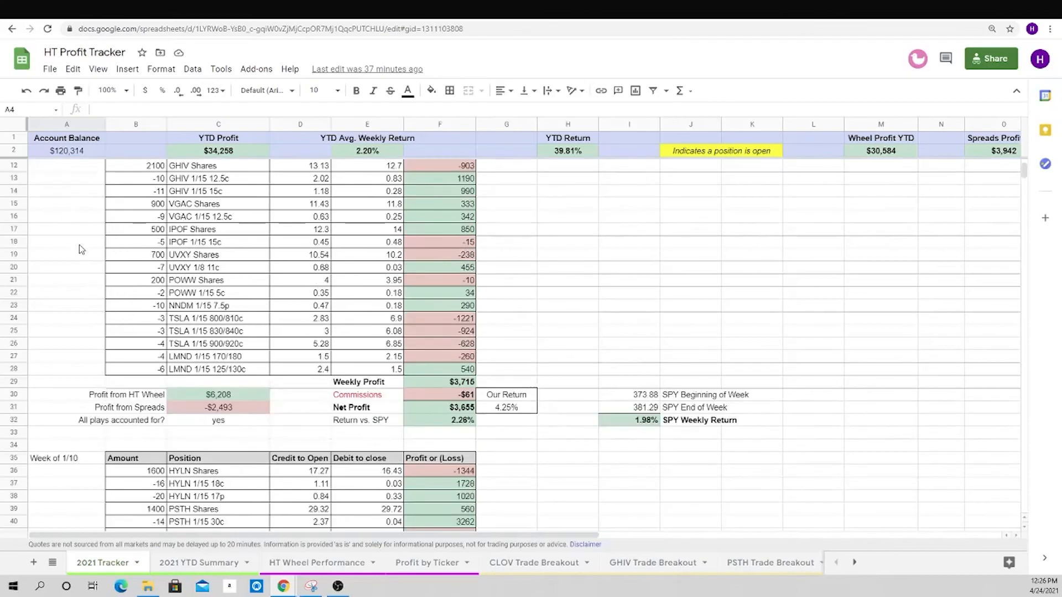
{"action": "scroll", "coordinate": [87, 288], "scroll_direction": "down", "scroll_amount": 20}
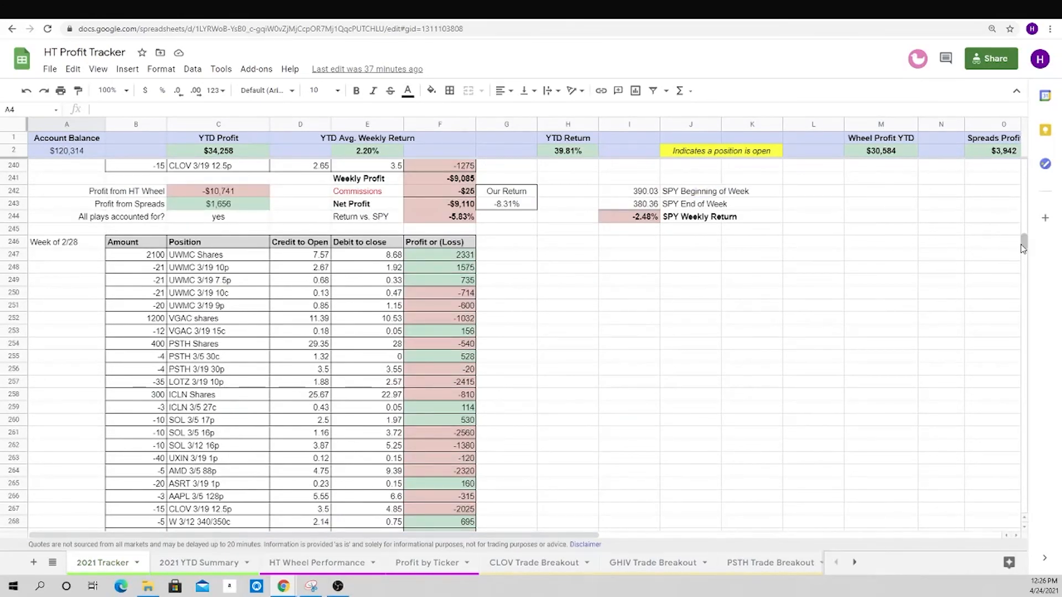
{"action": "left_click_drag", "start_coordinate": [1023, 244], "coordinate": [1023, 165]}
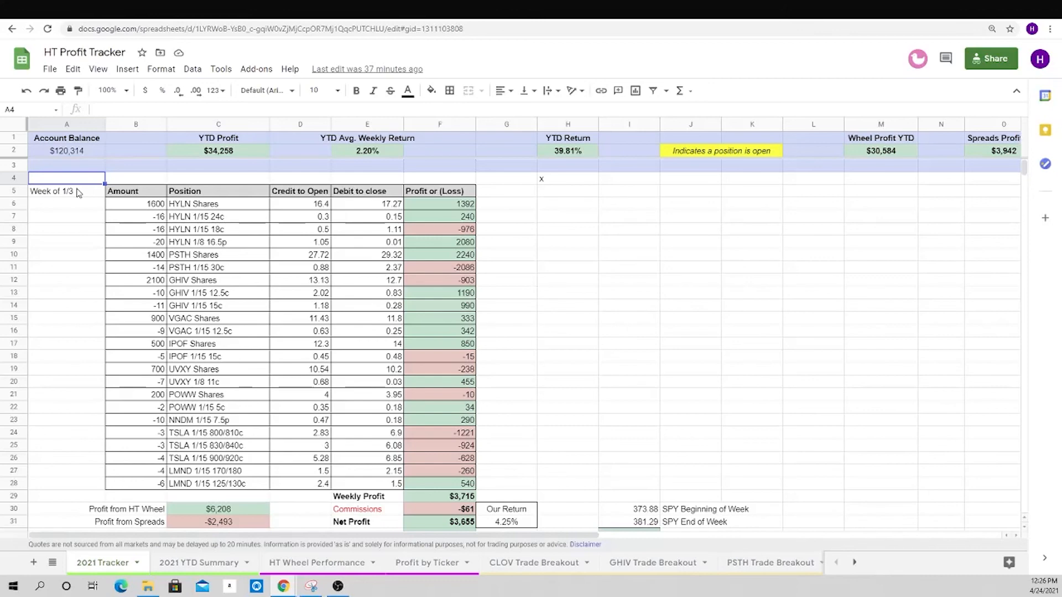
- Jump from A4 through the x marker in H4 to the sheet's last row and back up to the Week of 4/25 heading
{"action": "key", "text": "ctrl+Right"}
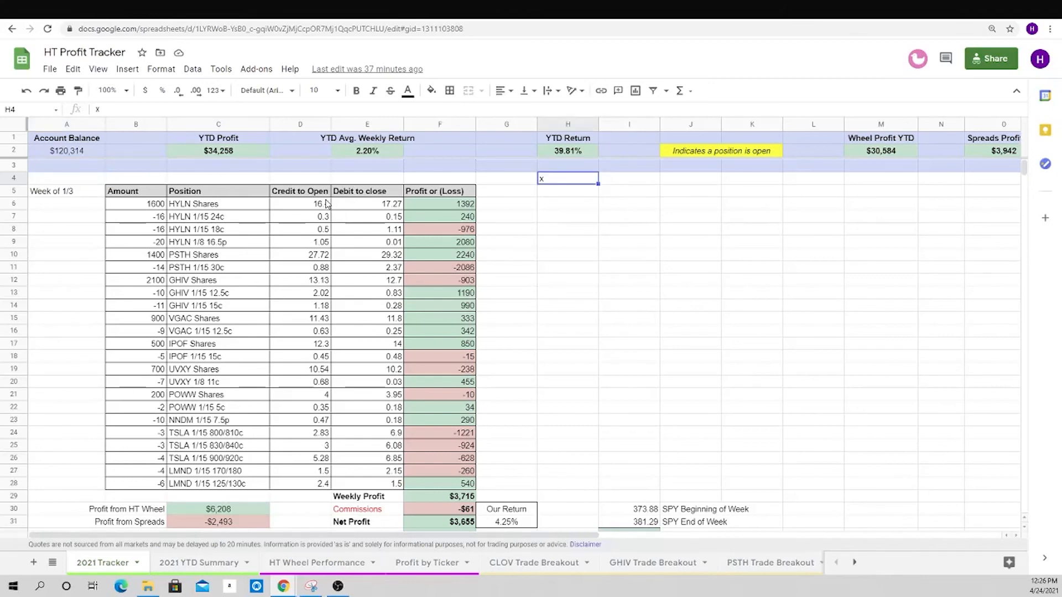
{"action": "key", "text": "ctrl+Down"}
{"action": "key", "text": "ctrl+Left"}
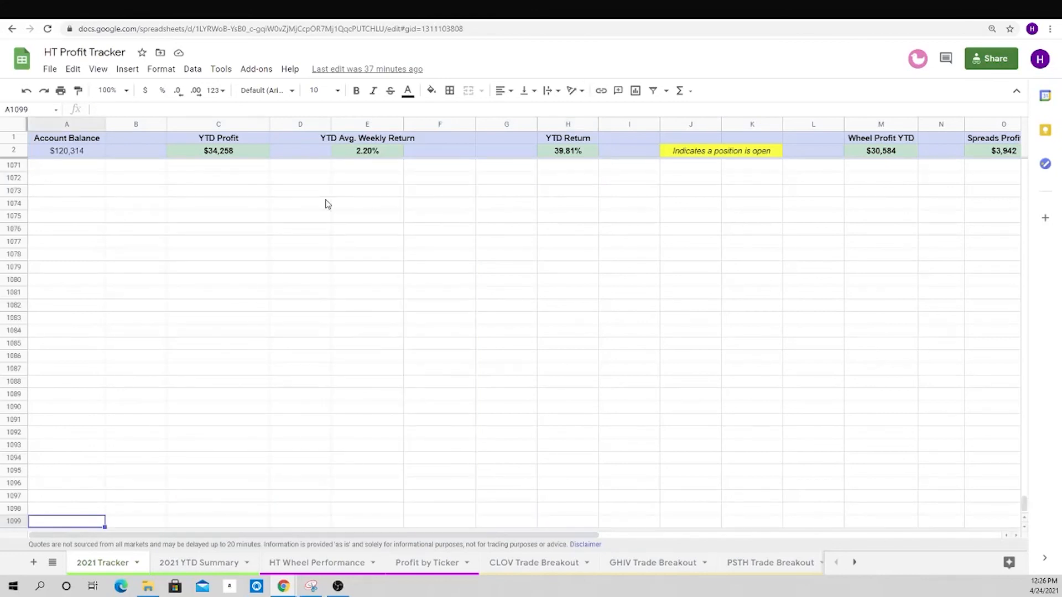
{"action": "key", "text": "ctrl+Up"}
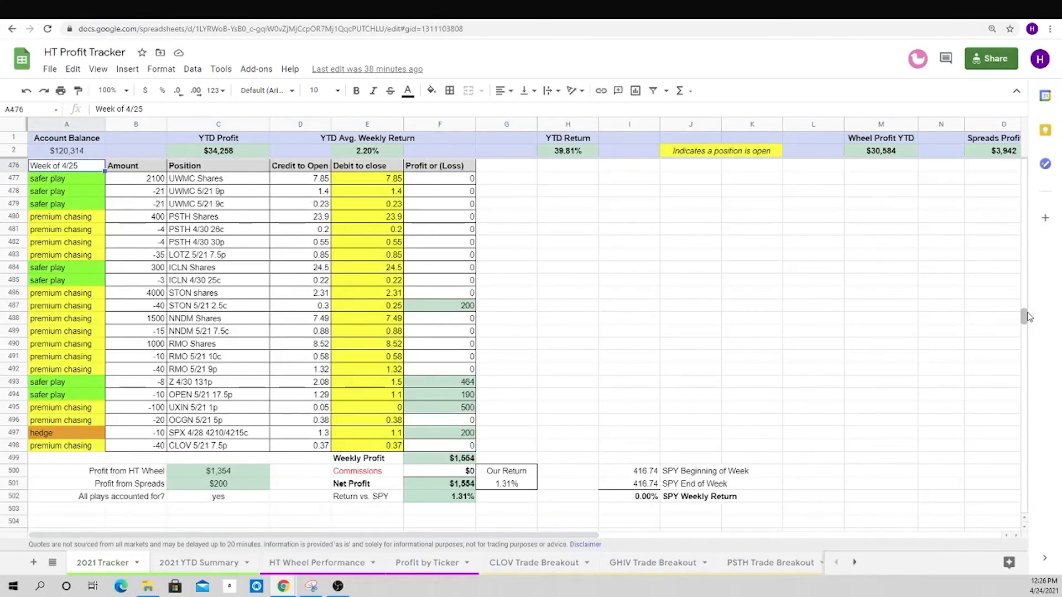
- Return to A4 above the week of 1/3 and repeat the jump through the x marker to the Week of 4/25 block
{"action": "scroll", "coordinate": [758, 327], "scroll_direction": "up", "scroll_amount": 15}
{"action": "scroll", "coordinate": [84, 235], "scroll_direction": "up", "scroll_amount": 20}
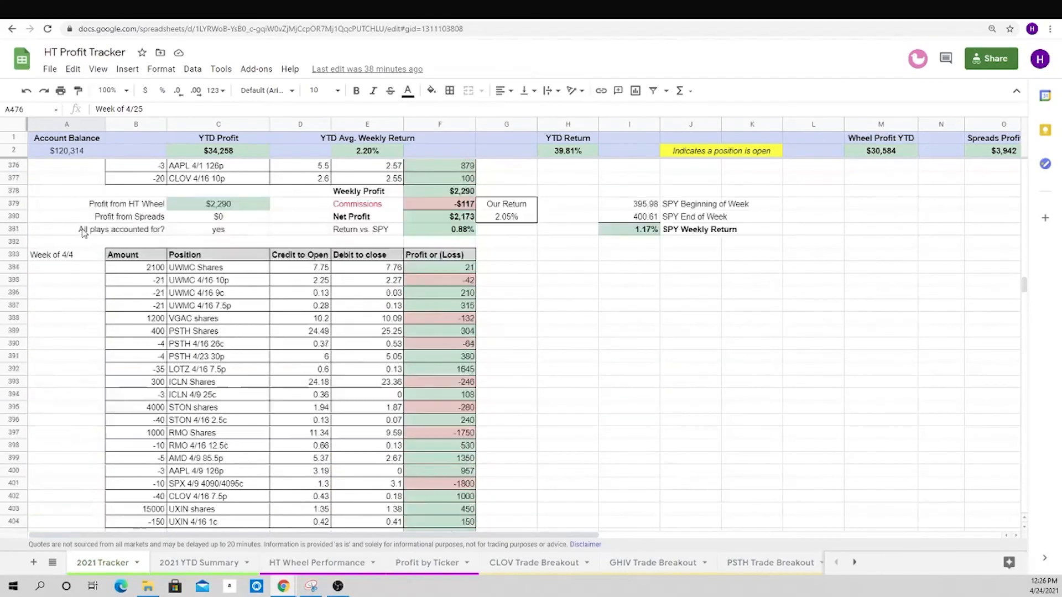
{"action": "scroll", "coordinate": [93, 228], "scroll_direction": "up", "scroll_amount": 20}
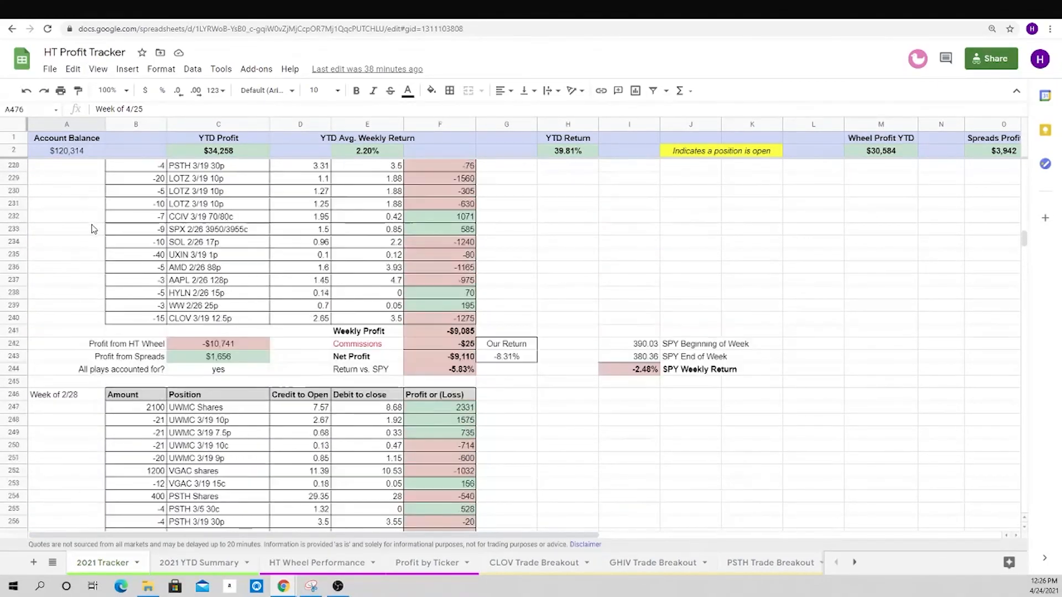
{"action": "scroll", "coordinate": [94, 232], "scroll_direction": "up", "scroll_amount": 20}
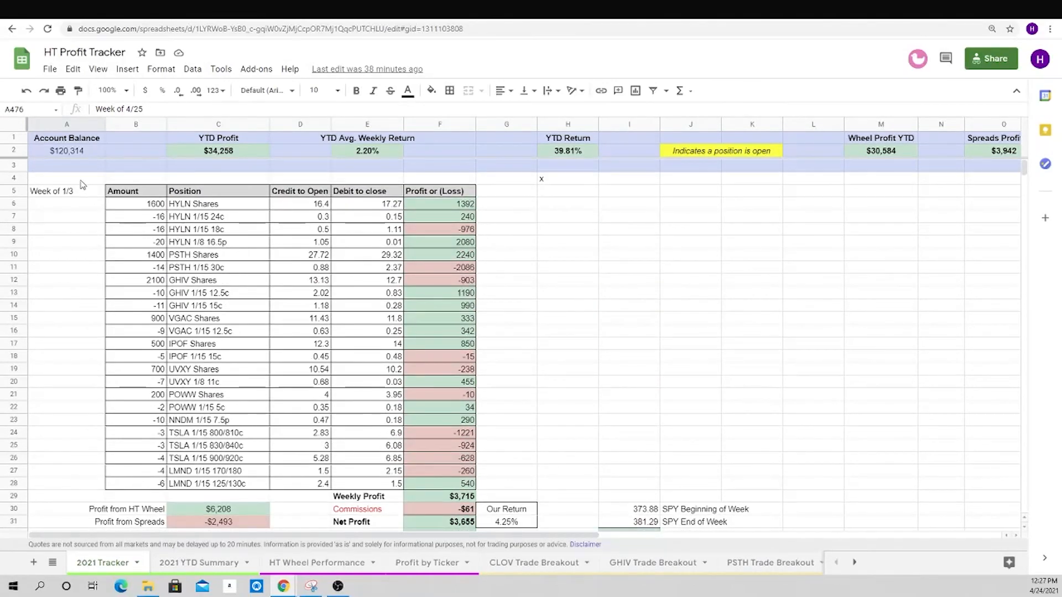
{"action": "left_click", "coordinate": [84, 184]}
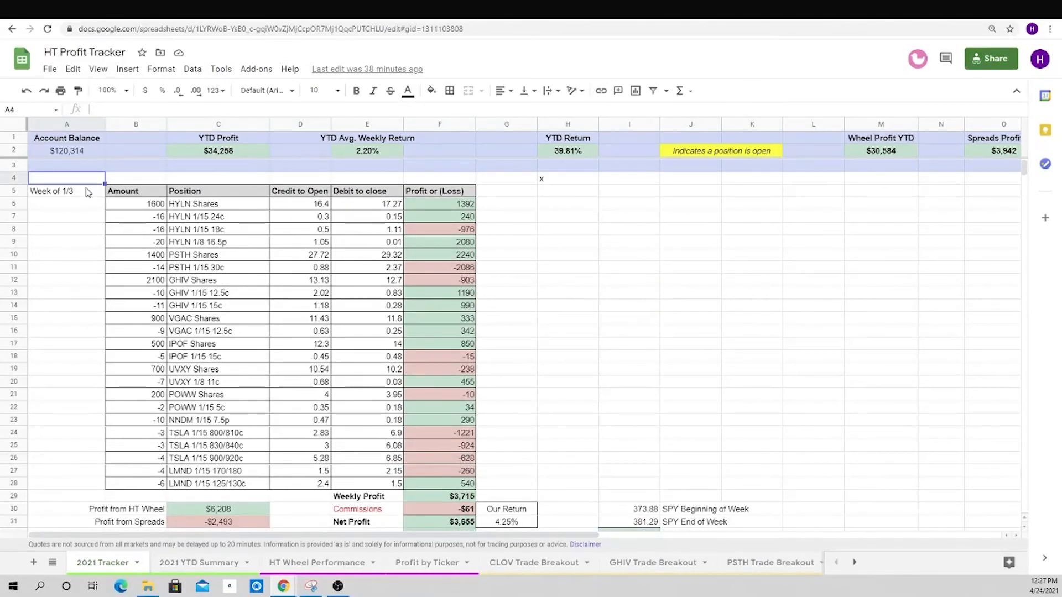
{"action": "key", "text": "ctrl+Right"}
{"action": "key", "text": "ctrl+Down"}
{"action": "key", "text": "ctrl+Left"}
{"action": "key", "text": "ctrl+Up"}
{"action": "key", "text": "ctrl+Up"}
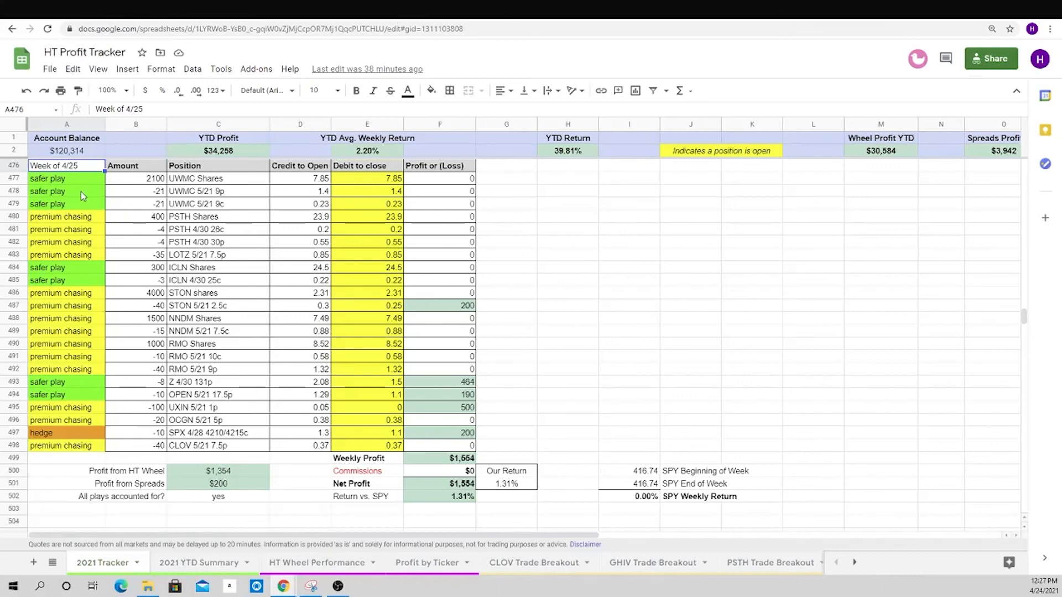
- Examine the play-type labels in A477:A498 for the week of 4/25, including the hedge label on the SPX spread
{"action": "left_click_drag", "start_coordinate": [76, 182], "coordinate": [83, 452]}
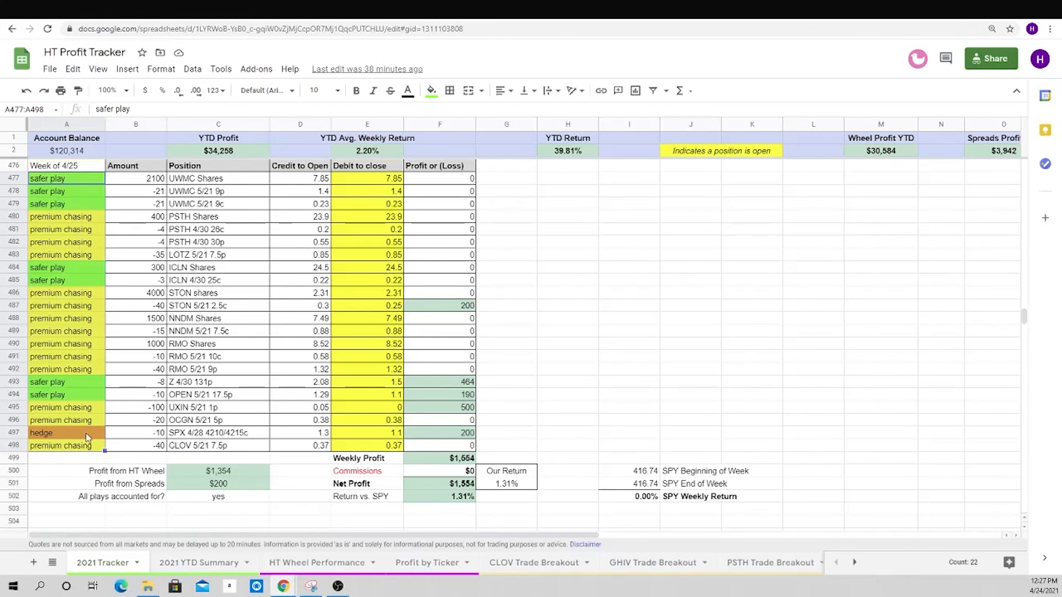
{"action": "left_click", "coordinate": [65, 436]}
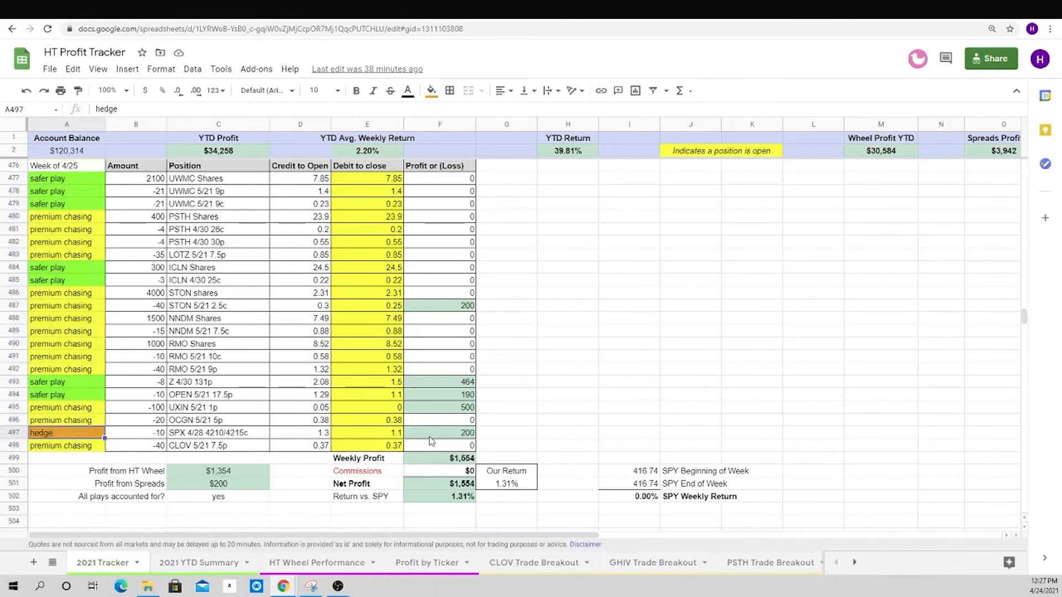
{"action": "left_click", "coordinate": [494, 437]}
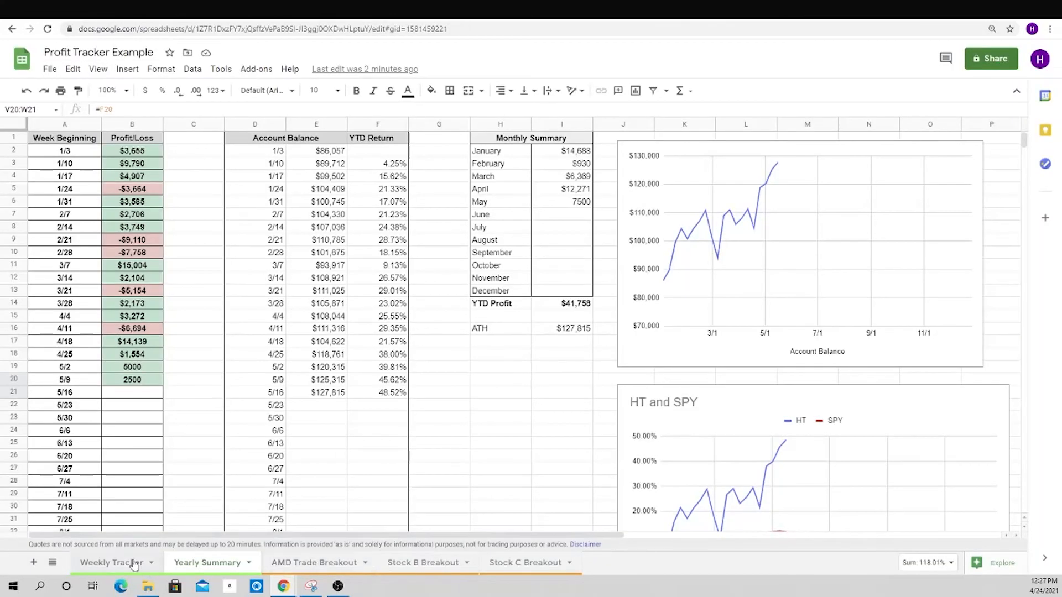
- Switch to the Profit Tracker Example spreadsheet and review its Weekly Tracker, AMD, Stock B and Stock C Breakout and Yearly Summary sheets
{"action": "left_click", "coordinate": [134, 563]}
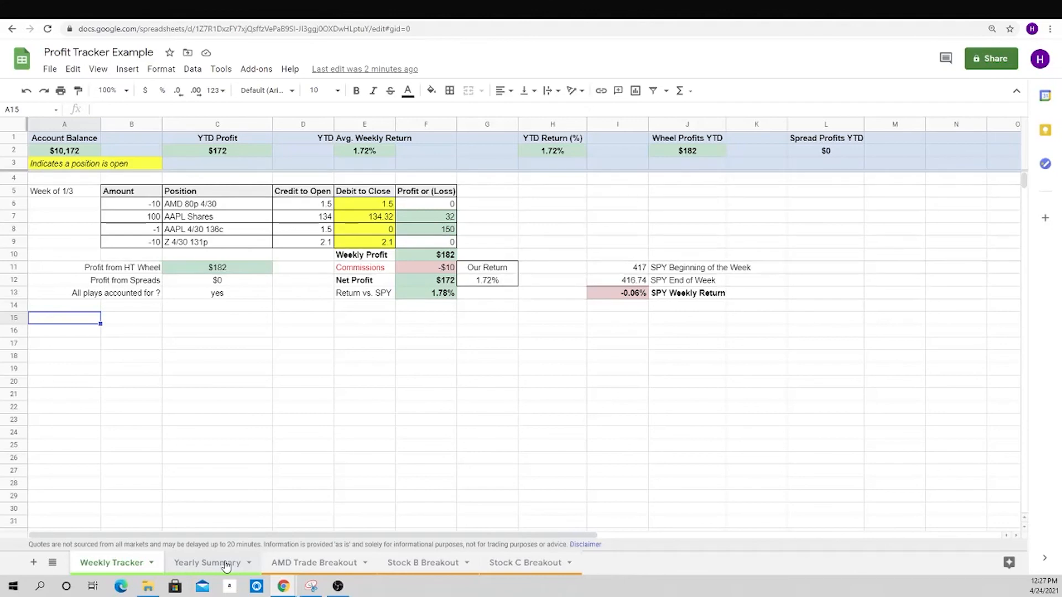
{"action": "left_click", "coordinate": [317, 565]}
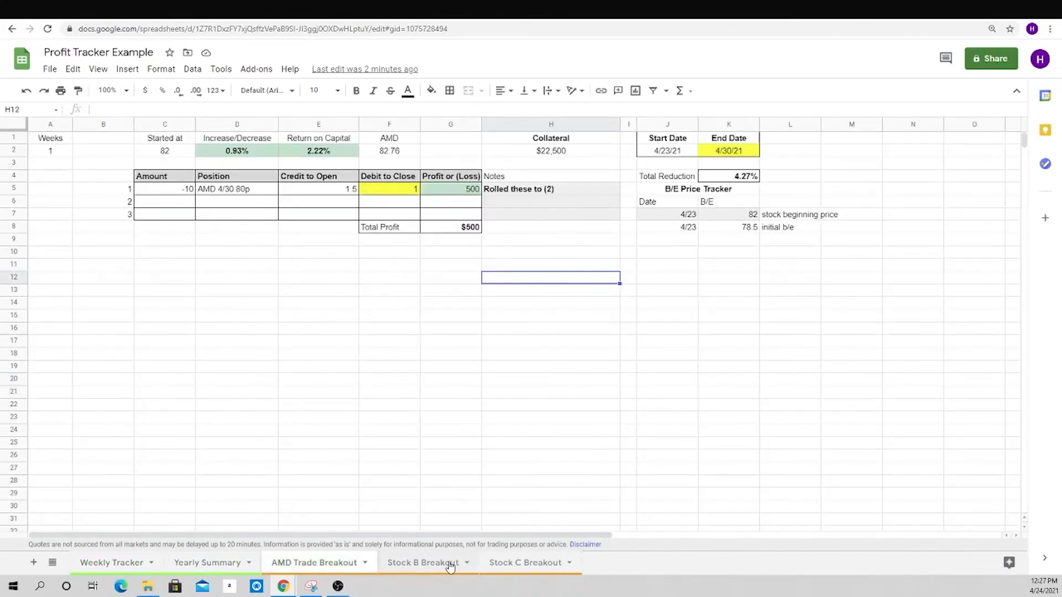
{"action": "left_click", "coordinate": [451, 565]}
{"action": "left_click", "coordinate": [528, 564]}
{"action": "left_click", "coordinate": [312, 564]}
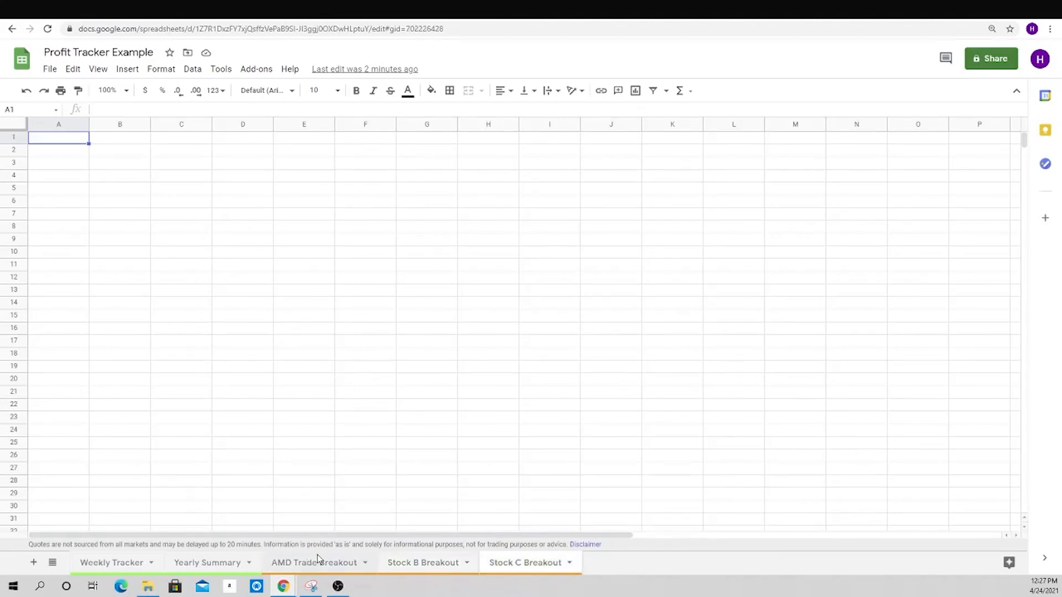
{"action": "left_click", "coordinate": [224, 564]}
{"action": "left_click", "coordinate": [112, 563]}
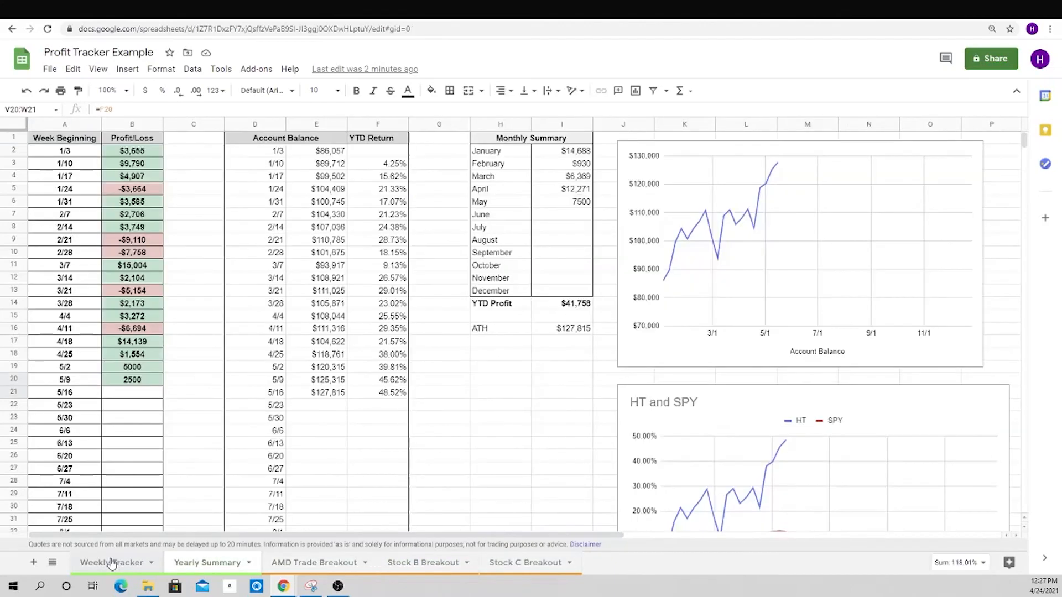